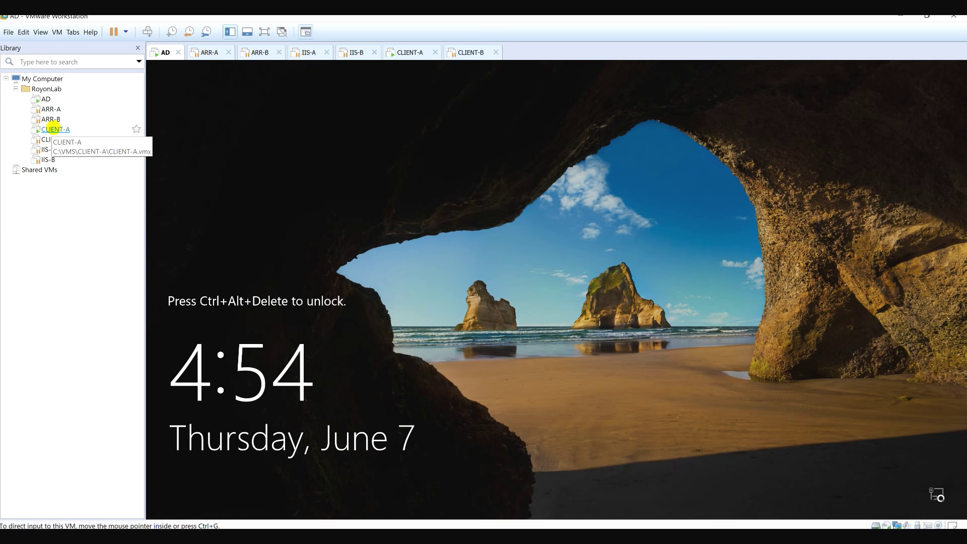
Close the ARR-A, ARR-B, IIS-A and IIS-B virtual machine tabs.
click(211, 51)
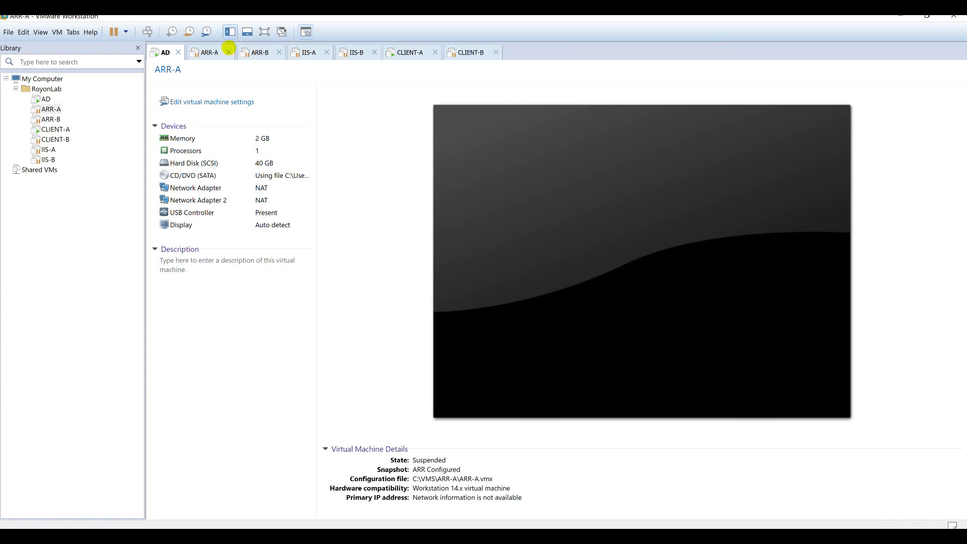
click(228, 52)
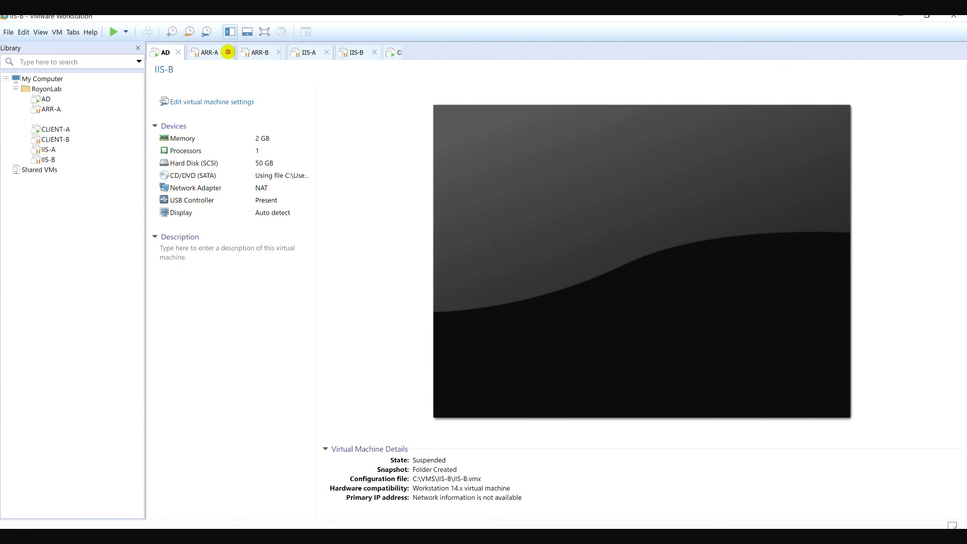
click(228, 52)
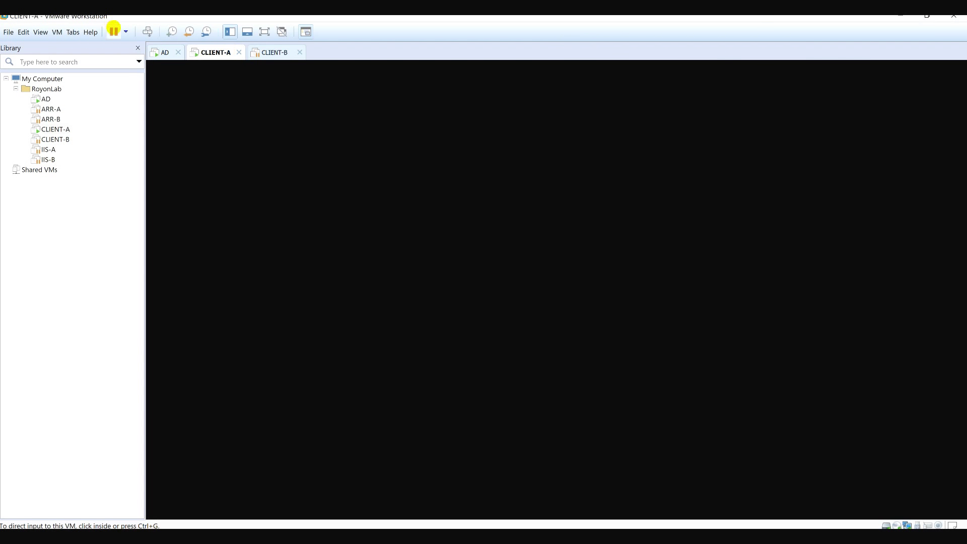
Suspend CLIENT-A, then close the CLIENT-A and CLIENT-B tabs, leaving only AD.
click(114, 31)
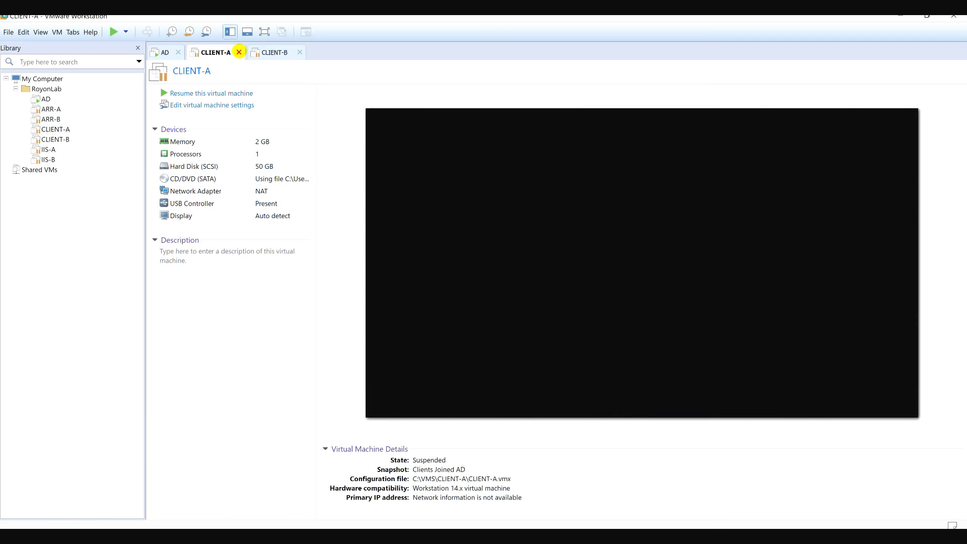
click(238, 52)
click(238, 52)
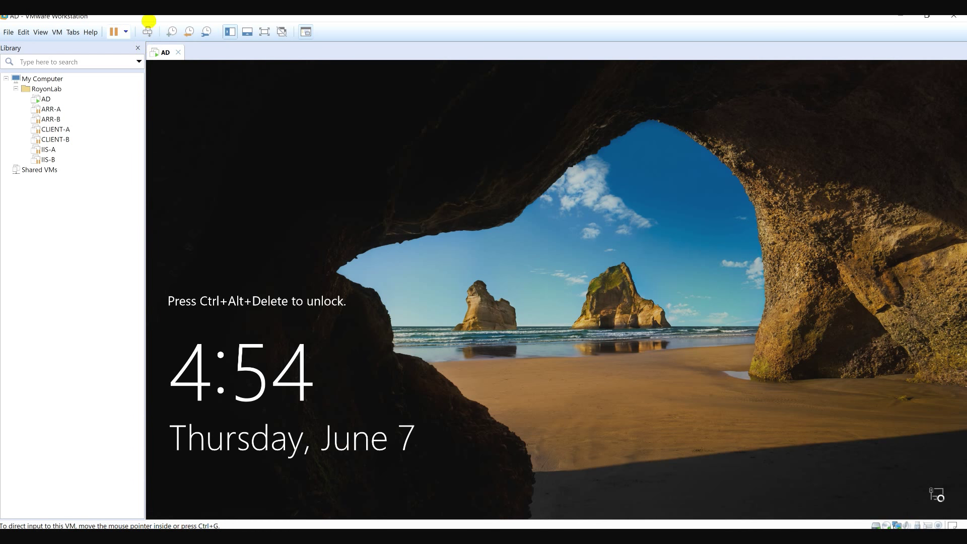
Minimize the SQL cluster lab diagram and launch the New Virtual Machine Wizard with Ctrl+N.
click(147, 31)
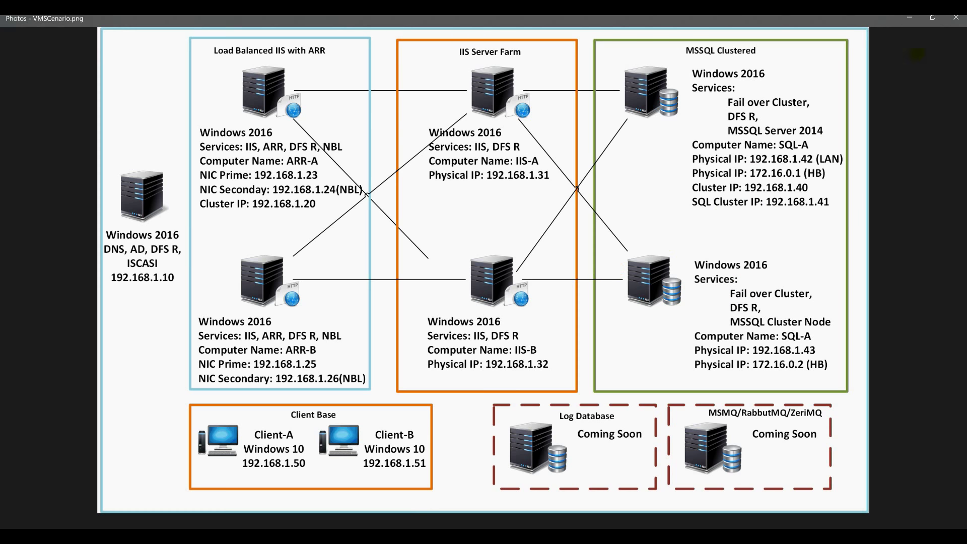
click(908, 20)
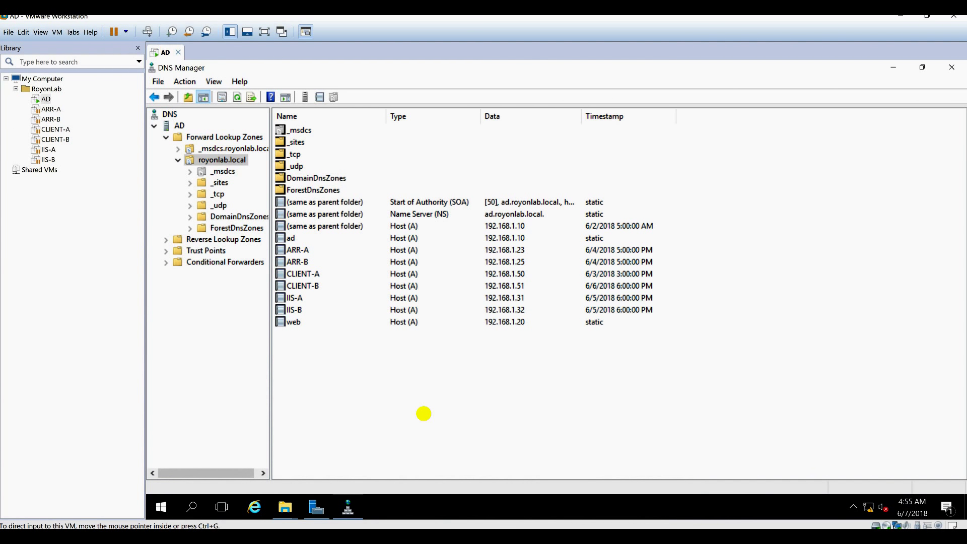
key(ctrl+n)
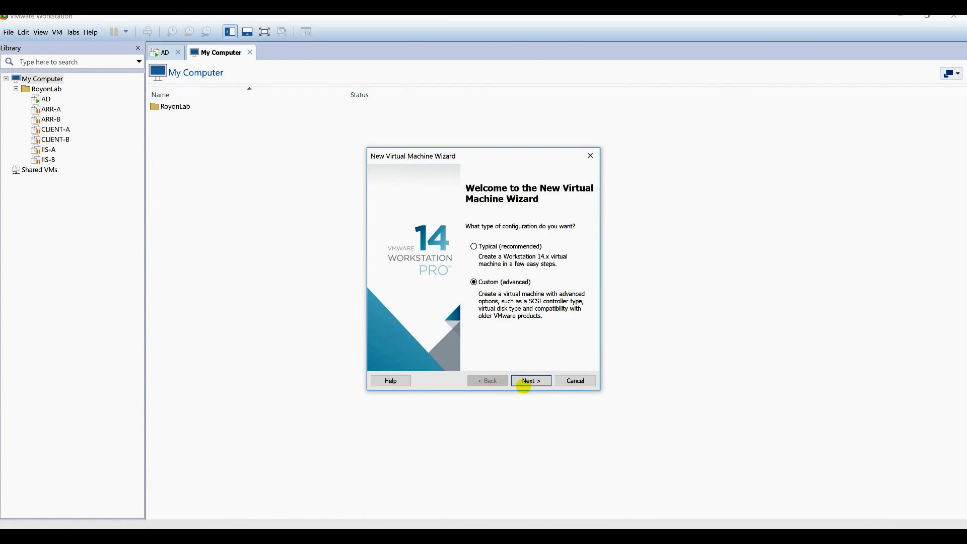
Choose a custom setup with Workstation 14.x compatibility, OS installed later, Windows Server 2012, named SQL-A.
click(530, 381)
drag(550, 281, 364, 200)
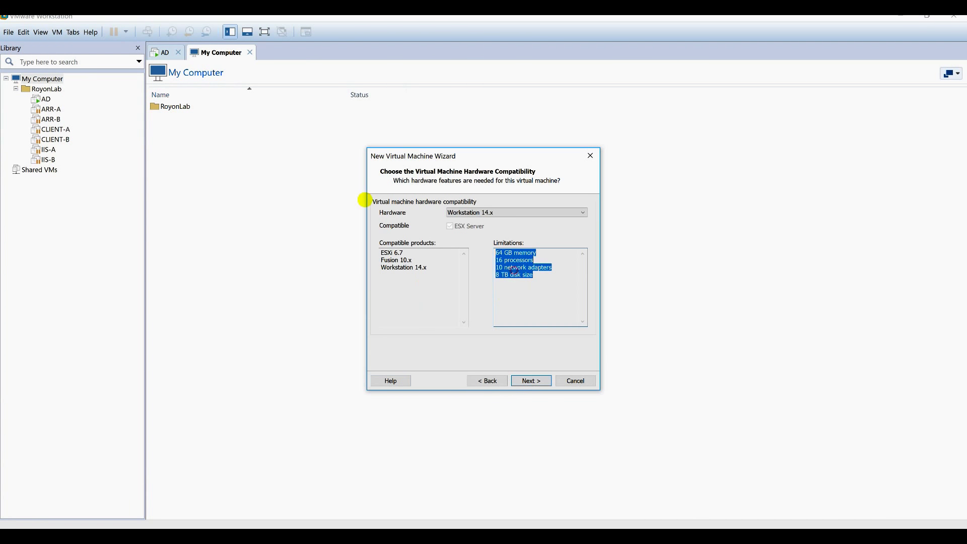
click(526, 381)
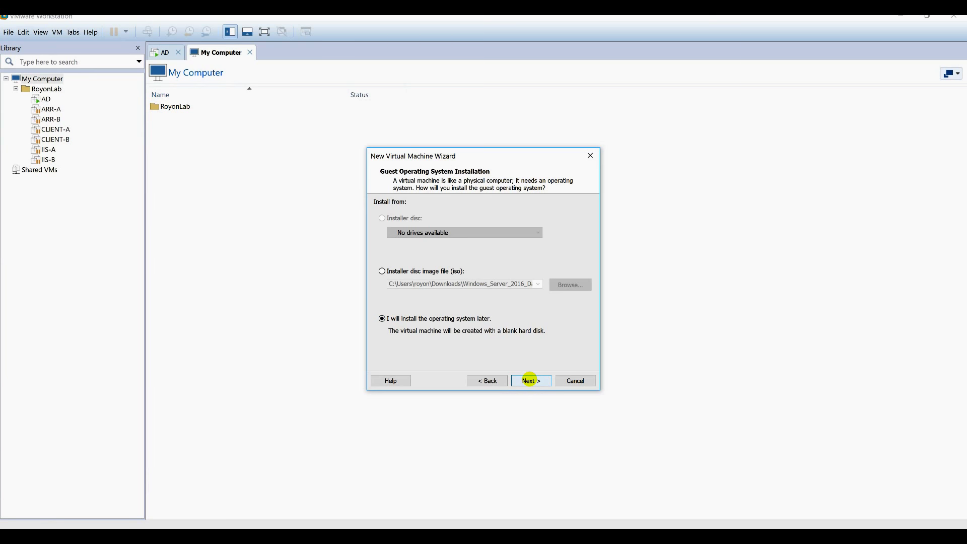
click(530, 380)
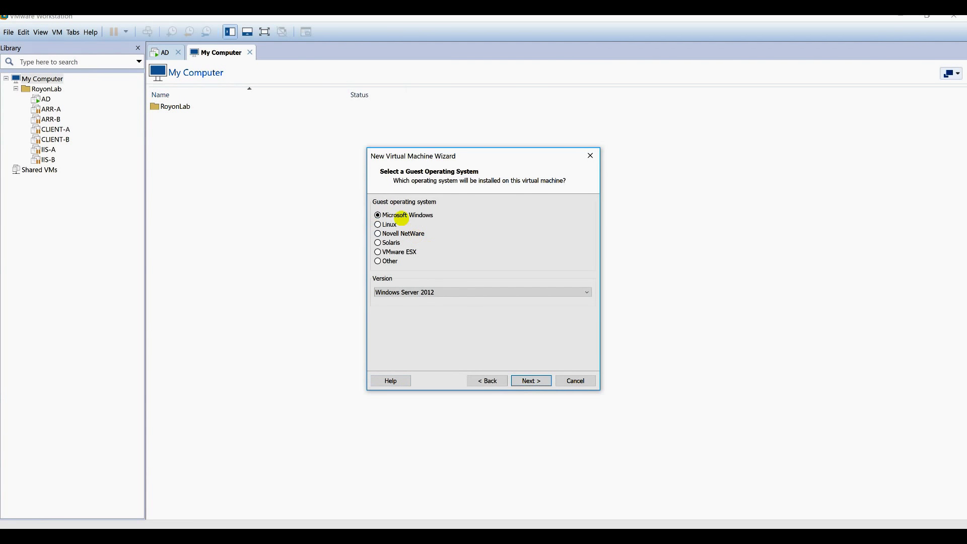
click(543, 378)
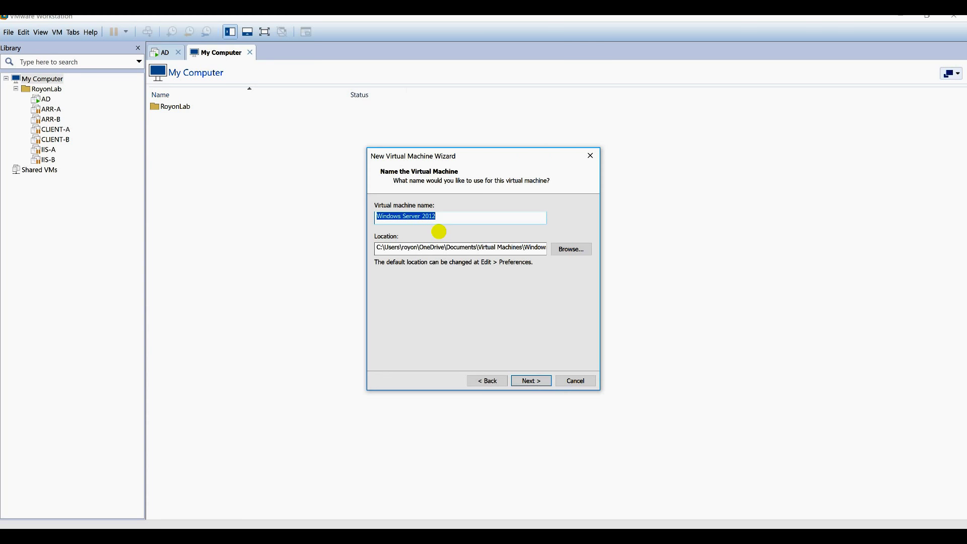
text(SQL-A)
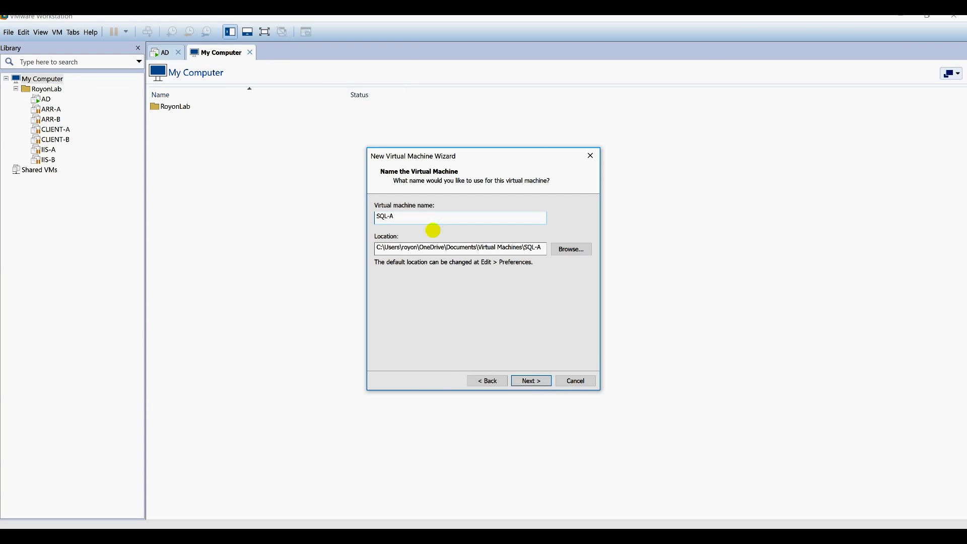
drag(437, 220, 252, 215)
key(ctrl+c)
Browse to C:\VMS and create a new SQL-A folder there.
click(574, 250)
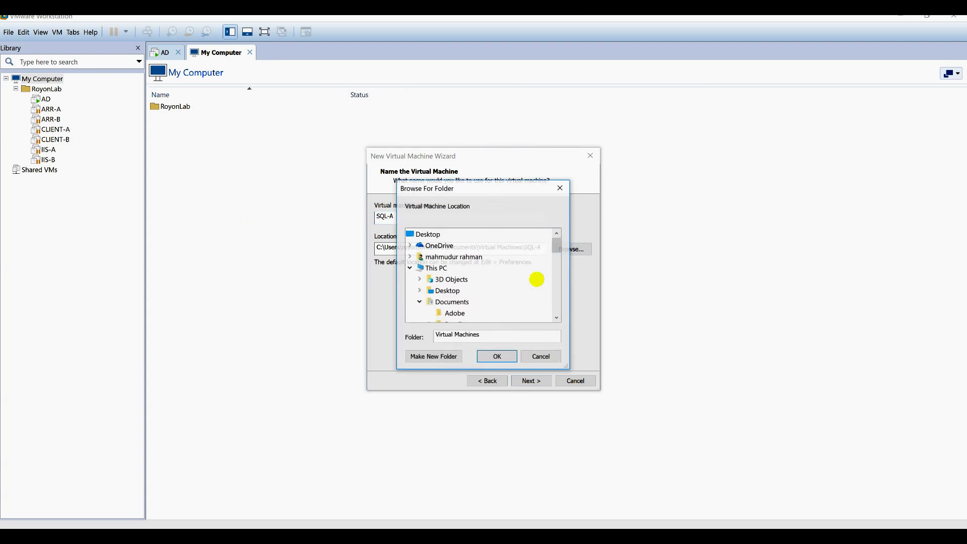
scroll(484, 310, down, 10)
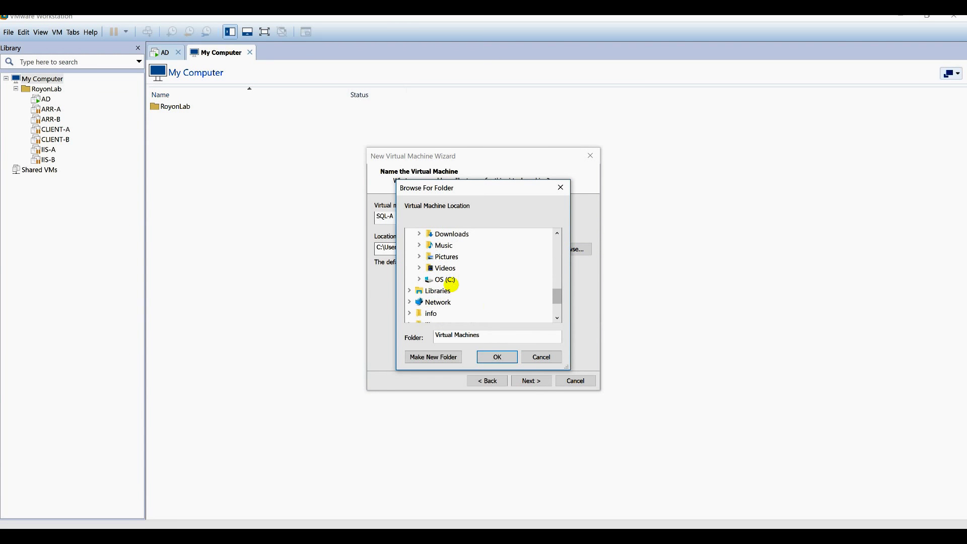
double_click(446, 278)
scroll(495, 289, down, 3)
double_click(458, 279)
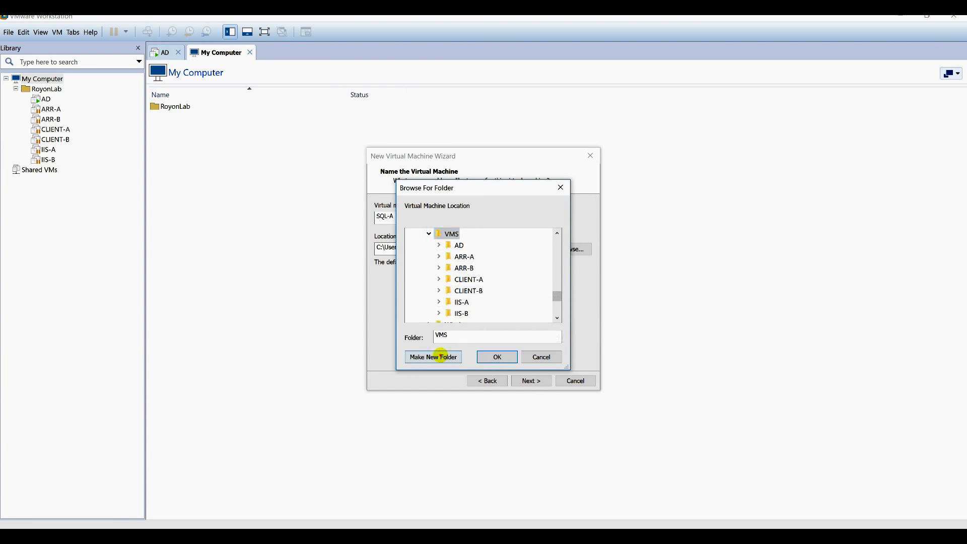
click(433, 357)
key(ctrl+v)
key(Return)
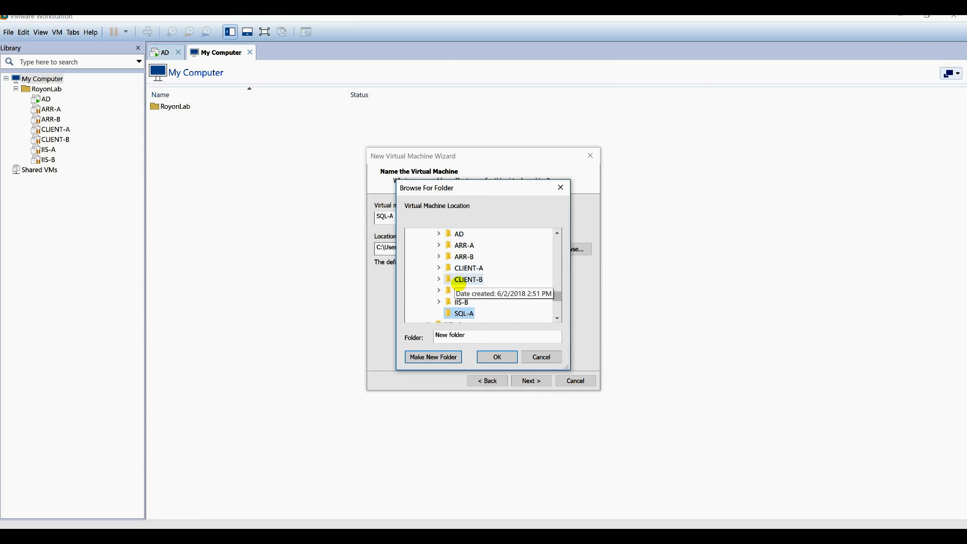
Create a second folder SQL-B in C:\VMS and choose SQL-A as the location.
scroll(451, 272, up, 1)
click(452, 257)
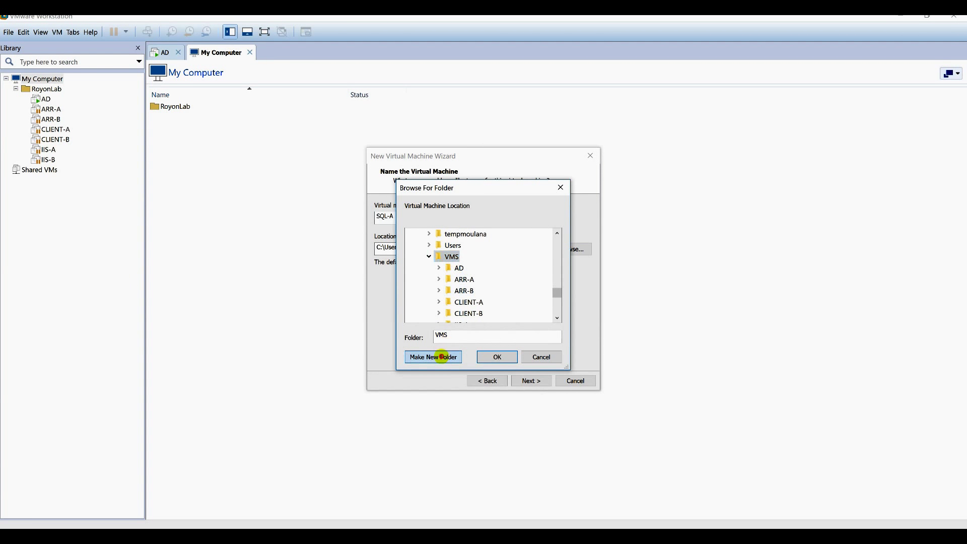
click(433, 356)
key(ctrl+v)
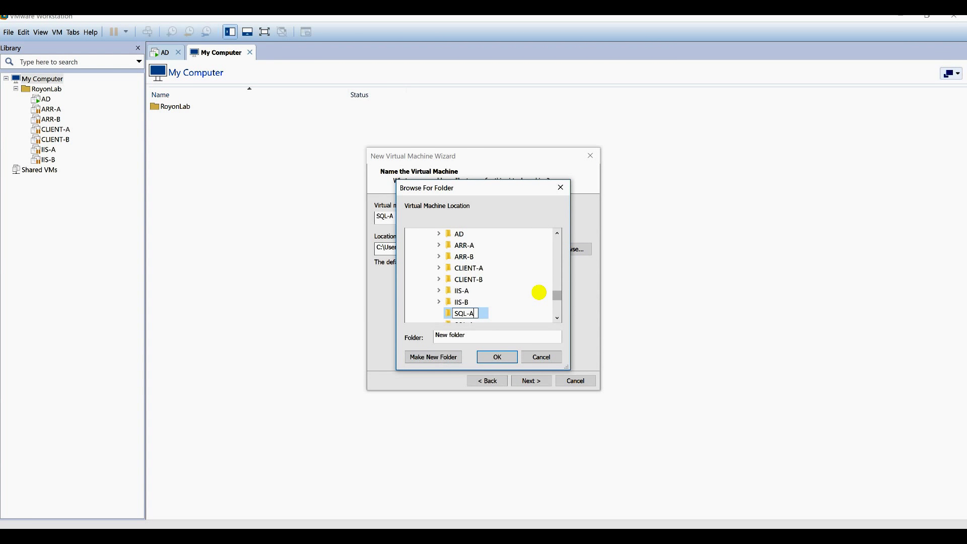
text(B)
key(Return)
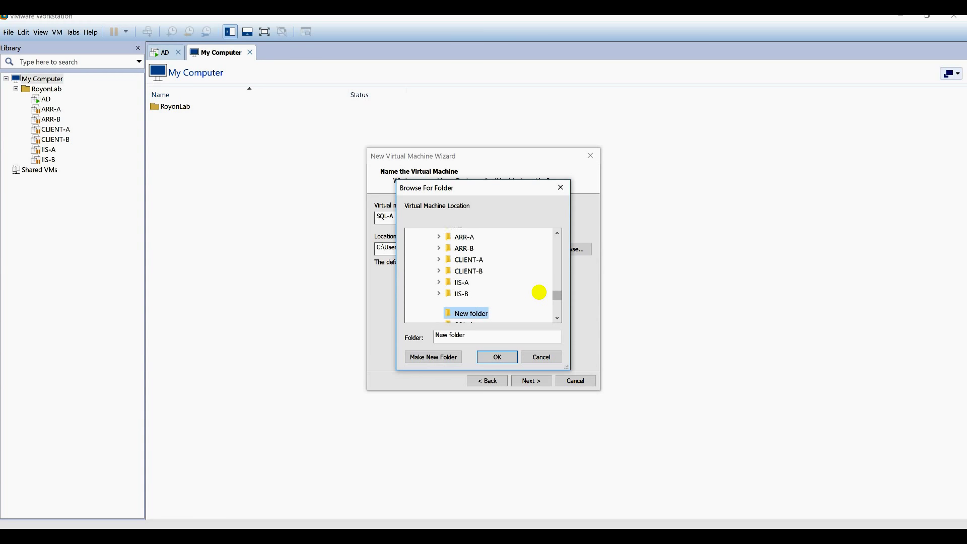
click(471, 302)
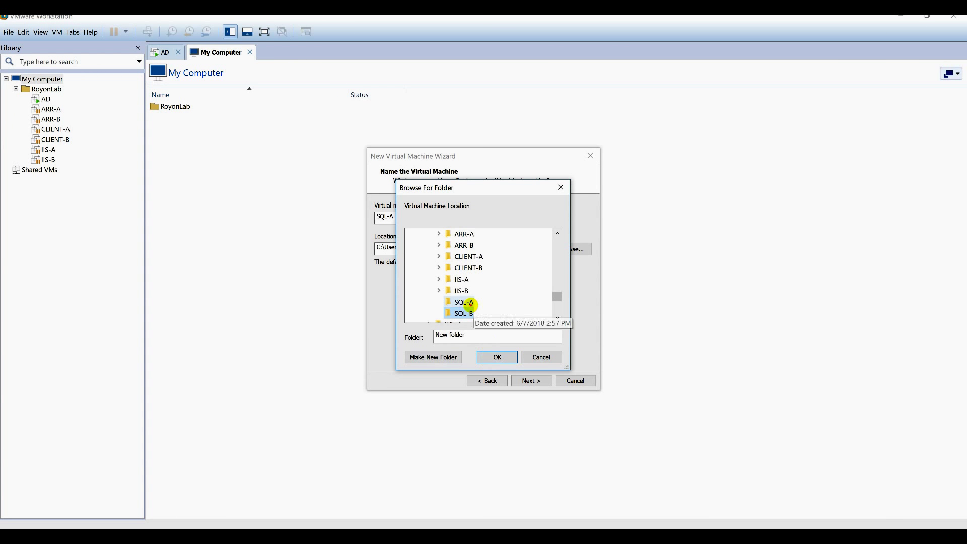
click(488, 353)
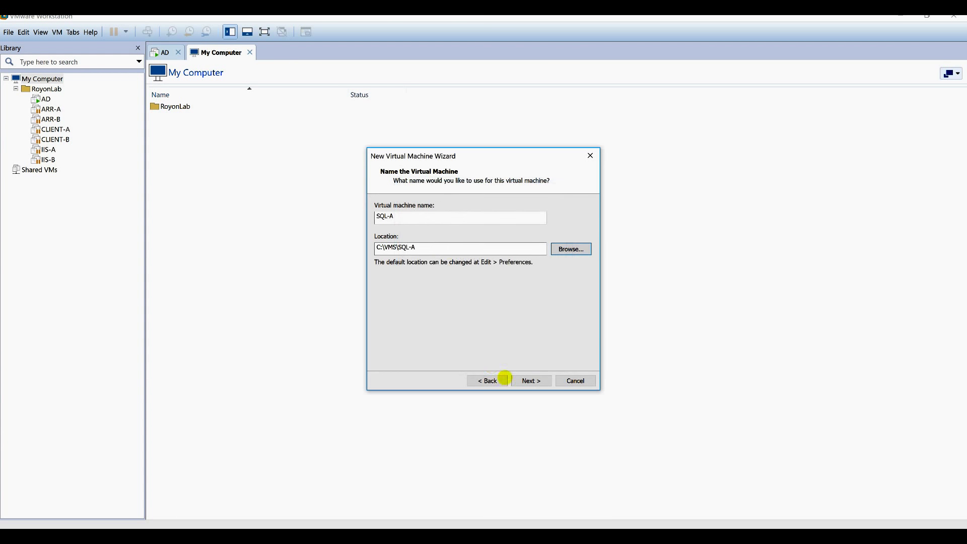
Keep the default firmware and give the processor 2 cores per processor.
click(531, 380)
click(532, 380)
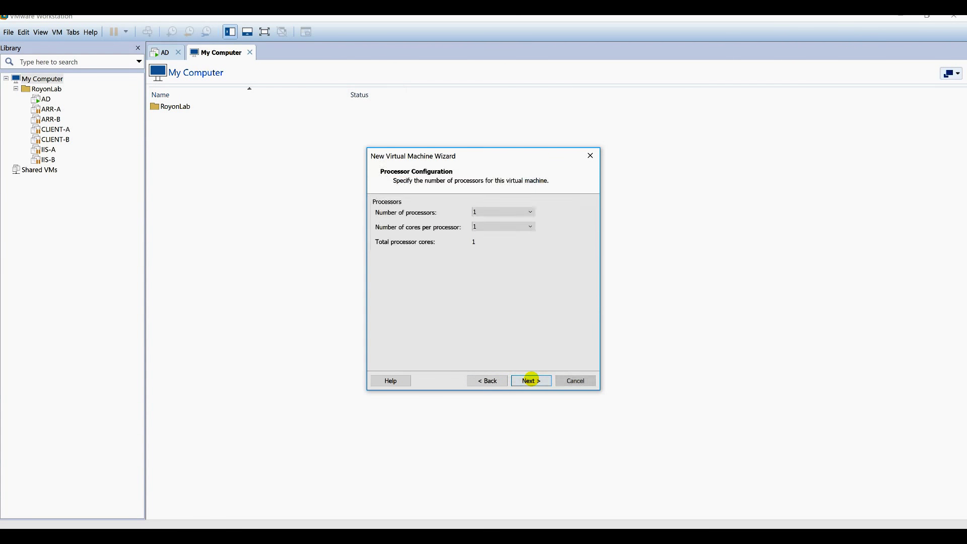
click(531, 380)
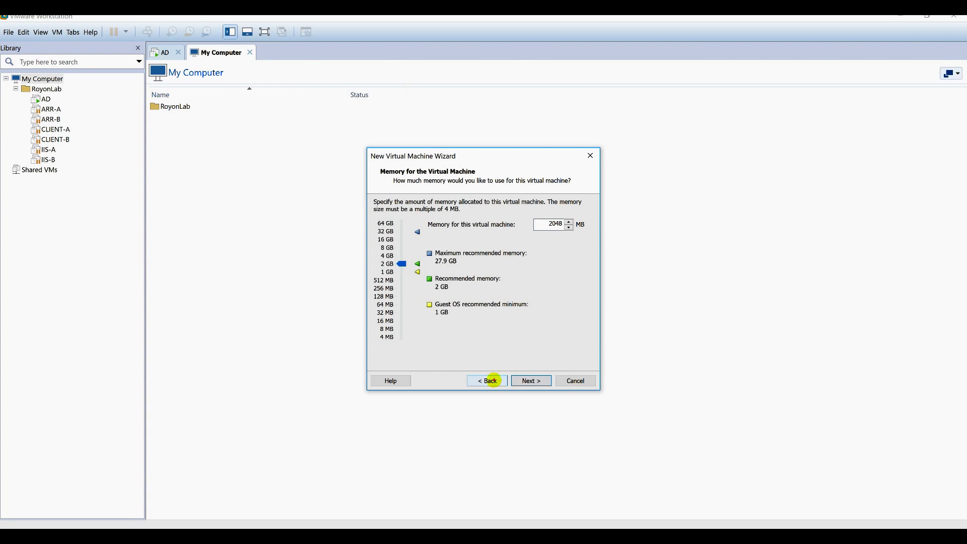
click(493, 380)
click(509, 226)
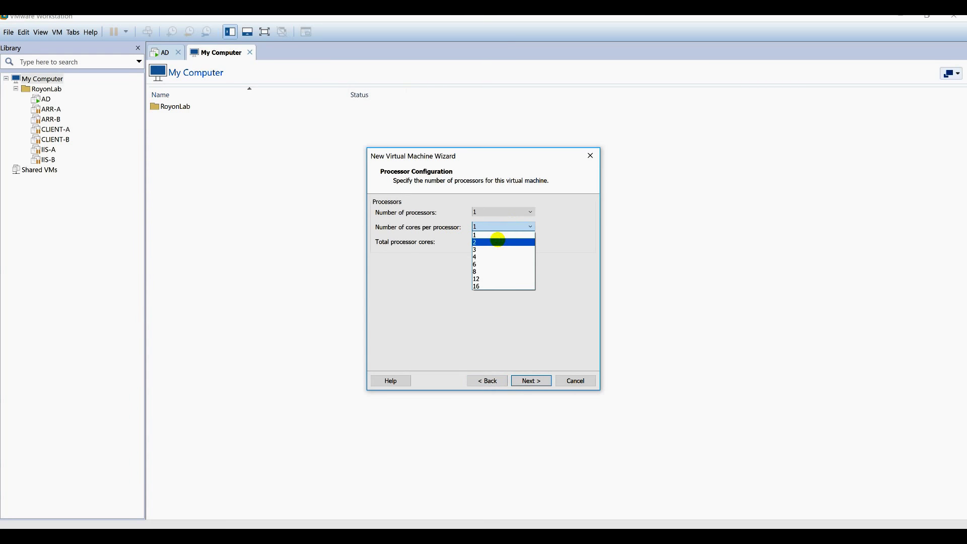
click(498, 240)
click(527, 379)
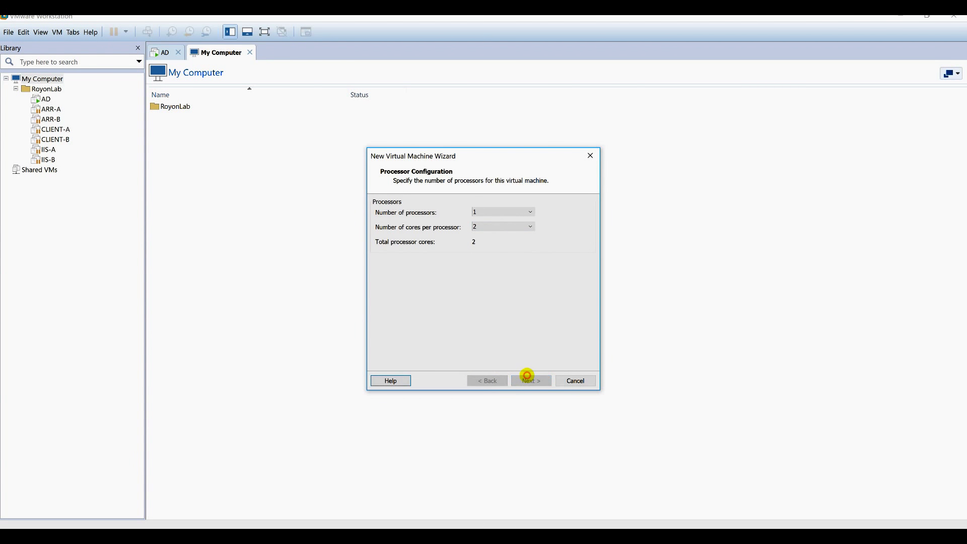
Keep 2048 MB memory, NAT networking, the recommended I/O controller, SCSI, and a new 60 GB disk.
click(538, 380)
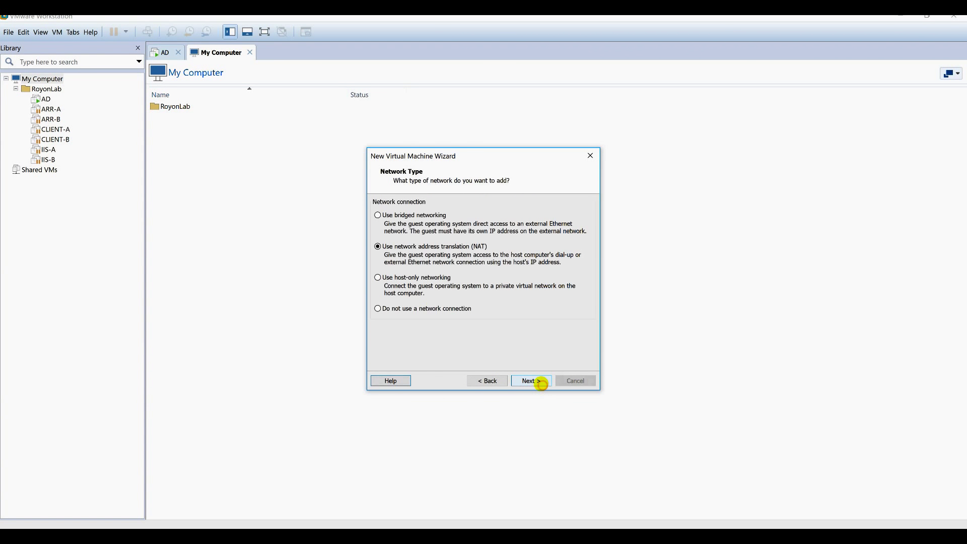
click(539, 381)
click(539, 381)
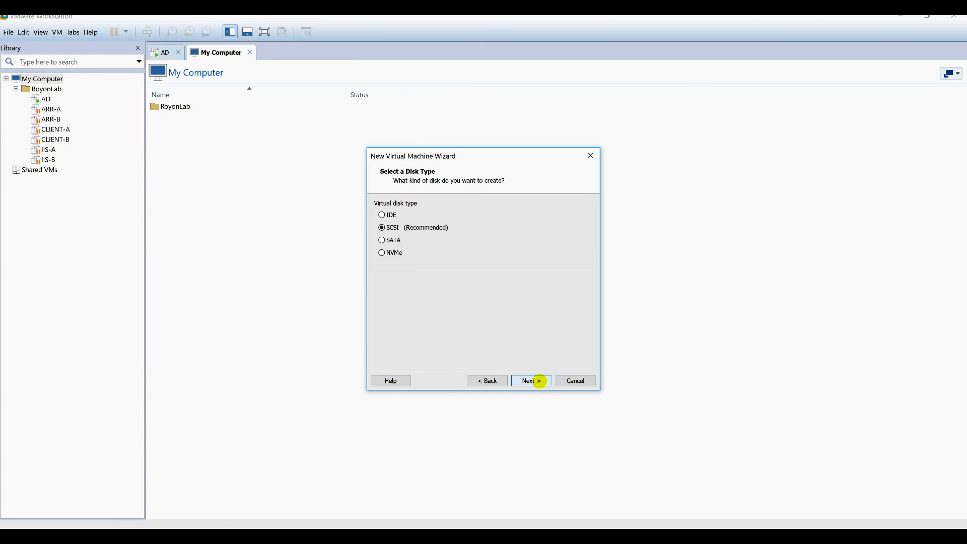
click(539, 381)
click(538, 381)
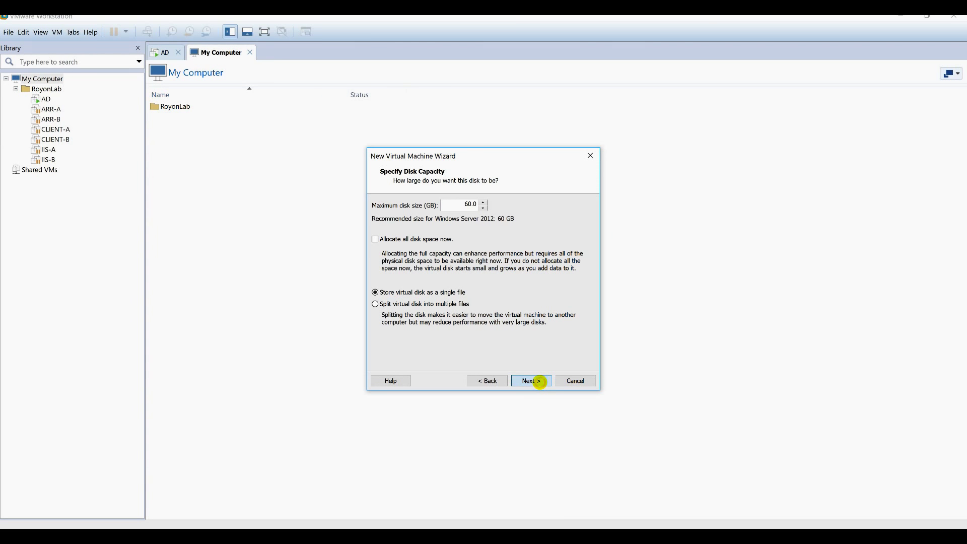
click(538, 382)
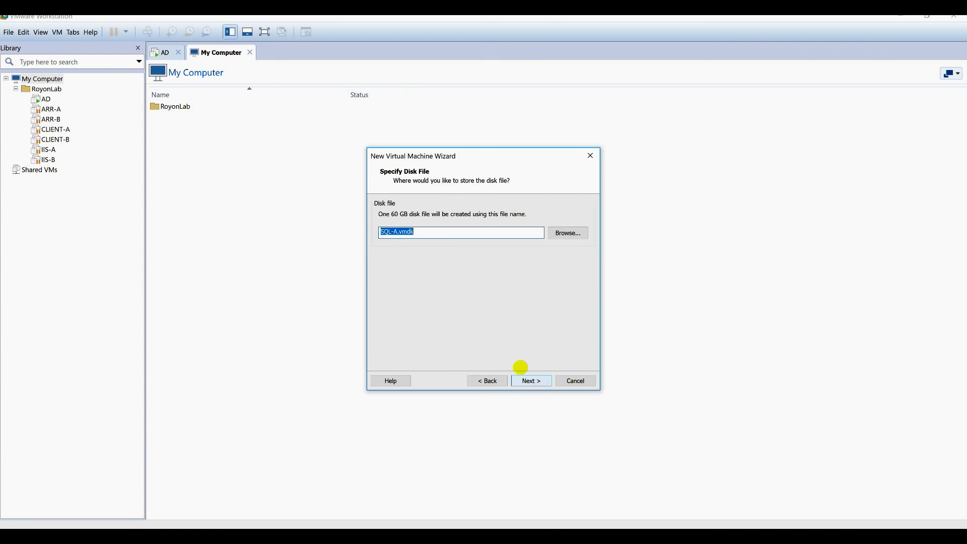
Save the SQL-A.vmdk disk file in C:\VMS\SQL-A and reach the Ready to Create summary.
click(574, 231)
scroll(432, 272, down, 2)
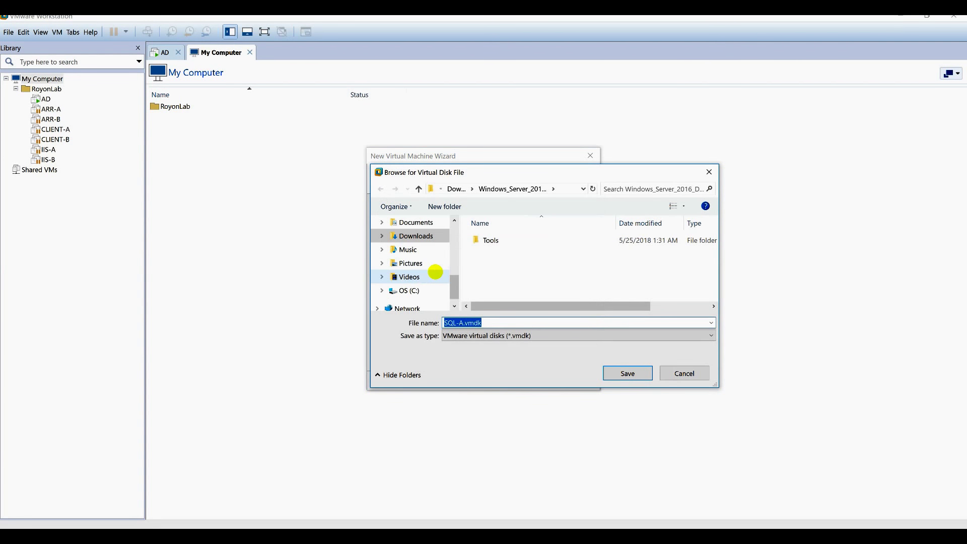
click(420, 291)
click(512, 272)
scroll(512, 272, down, 3)
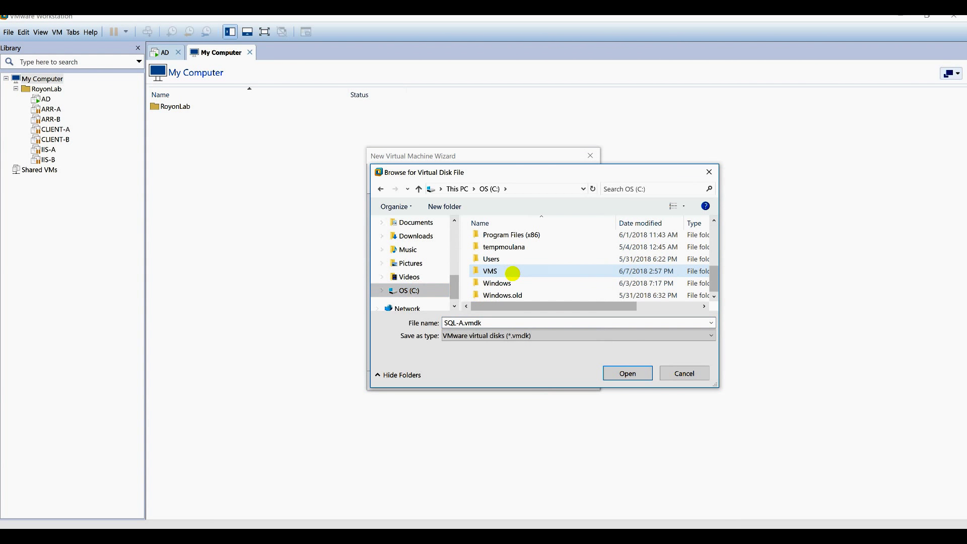
double_click(513, 273)
scroll(512, 272, down, 1)
double_click(511, 282)
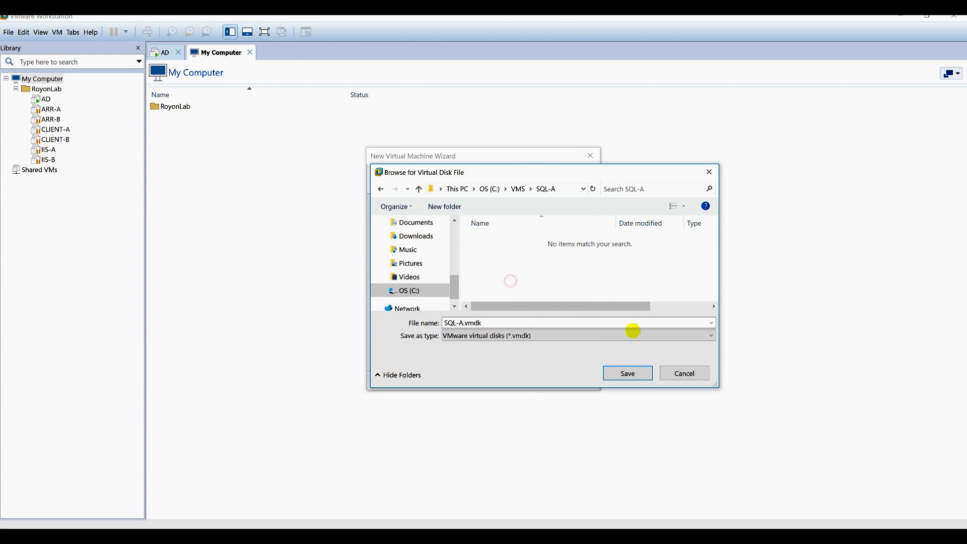
click(635, 373)
click(531, 381)
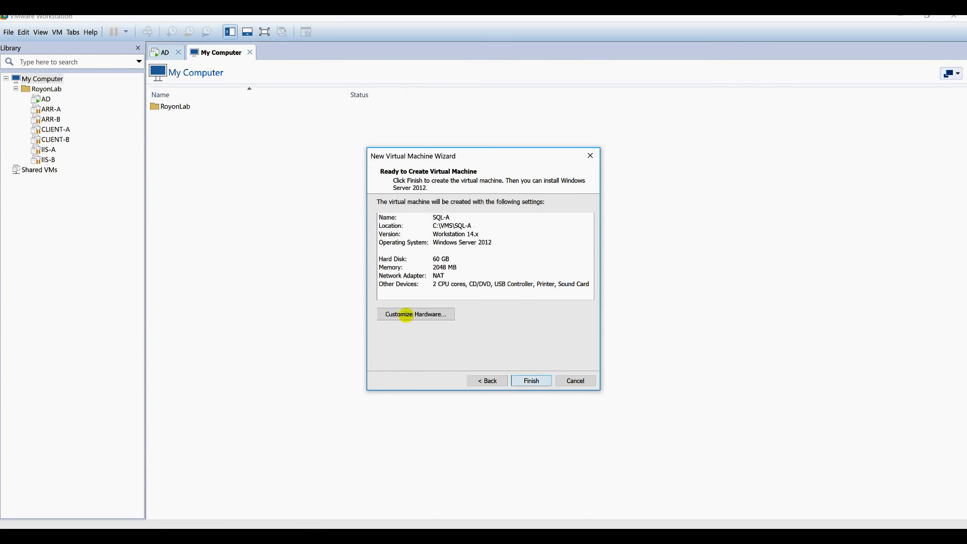
Remove the sound card and printer from SQL-A's hardware.
click(407, 315)
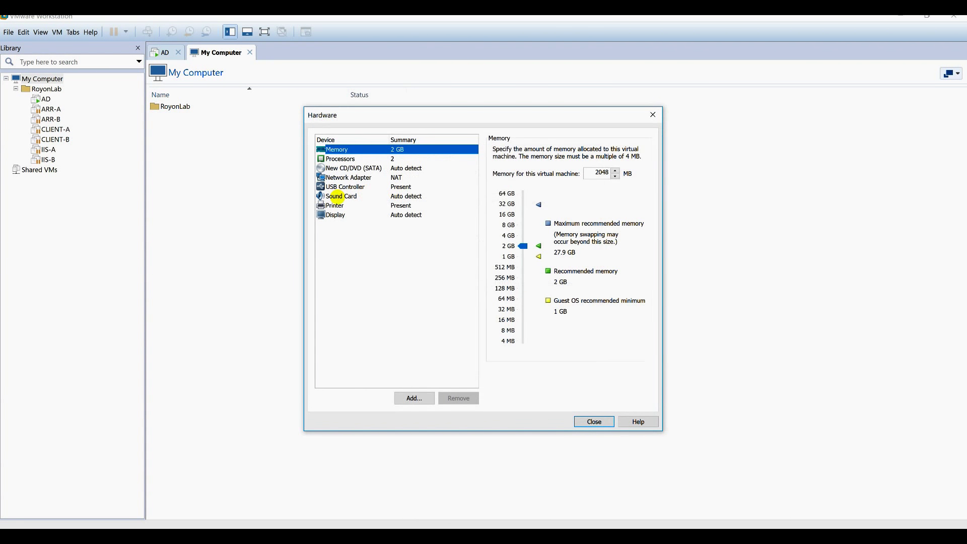
click(336, 197)
click(456, 399)
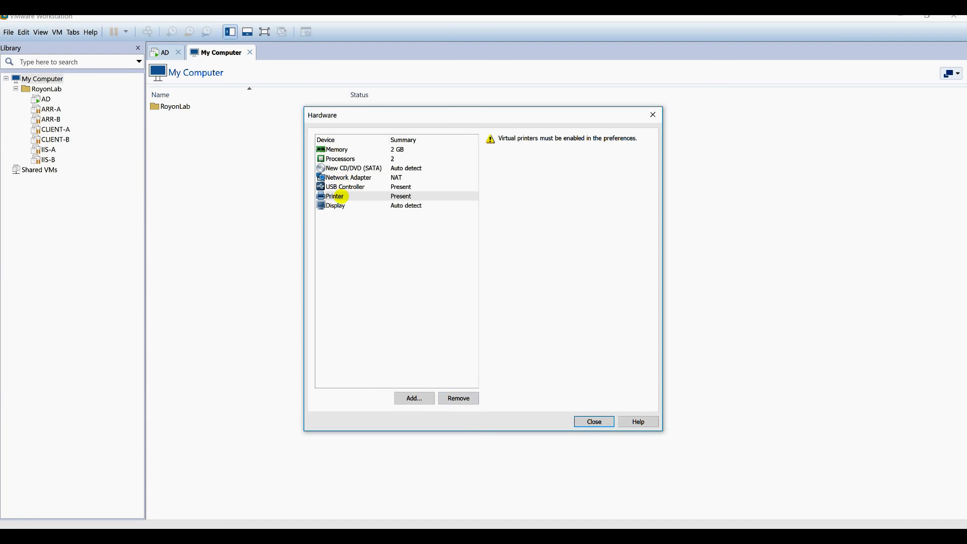
click(341, 196)
click(459, 399)
Point SQL-A's CD/DVD drive at the Windows Server 2016 Datacenter ISO image.
click(385, 168)
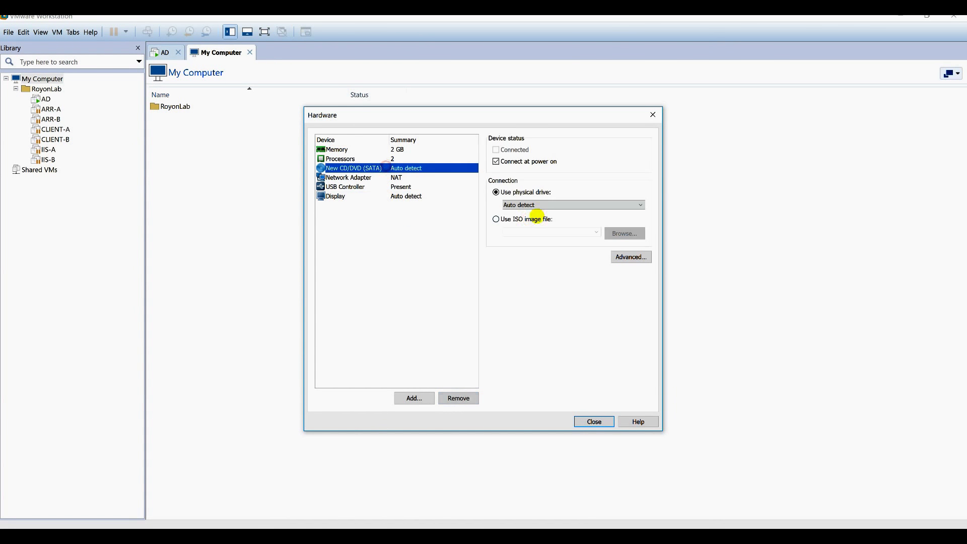
click(535, 219)
click(624, 233)
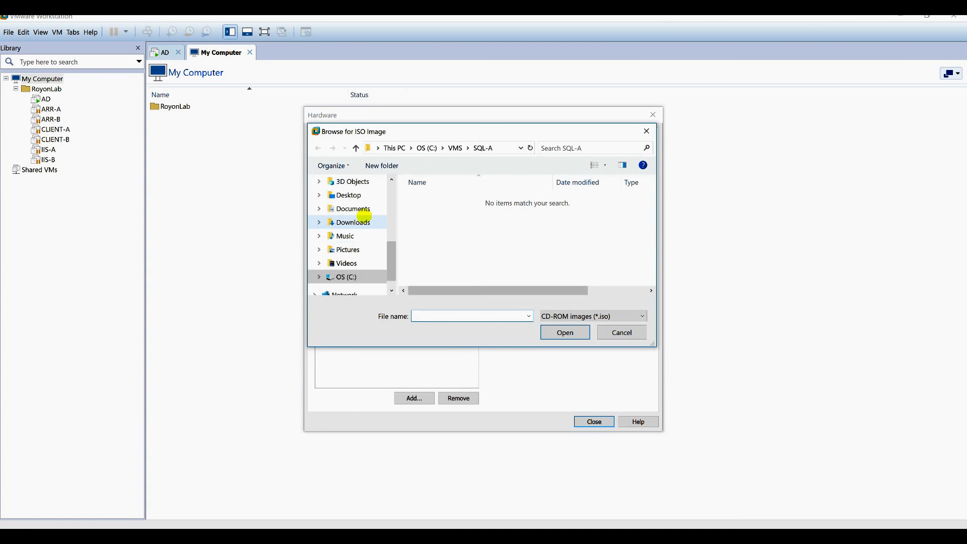
click(364, 216)
click(367, 209)
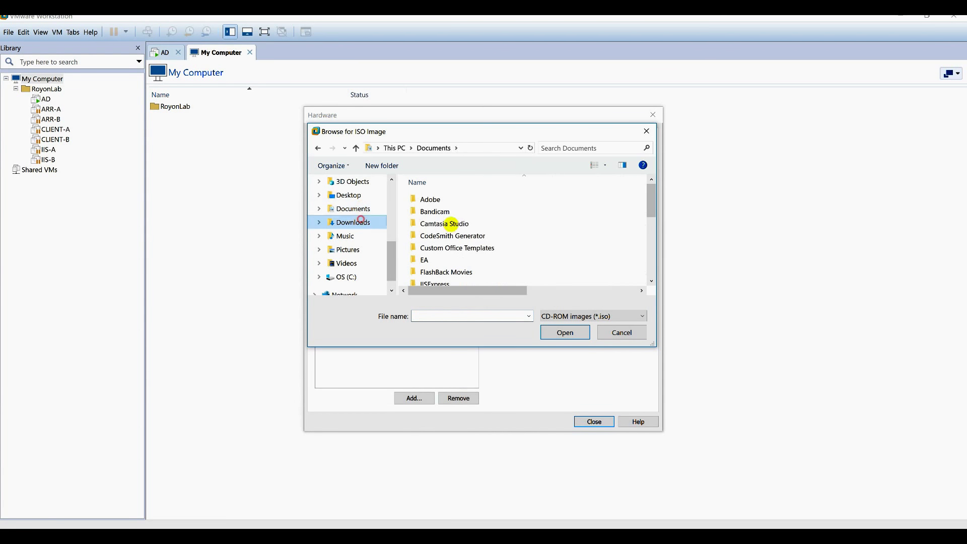
key(alt+Left)
scroll(464, 243, down, 2)
scroll(464, 243, down, 2)
double_click(465, 251)
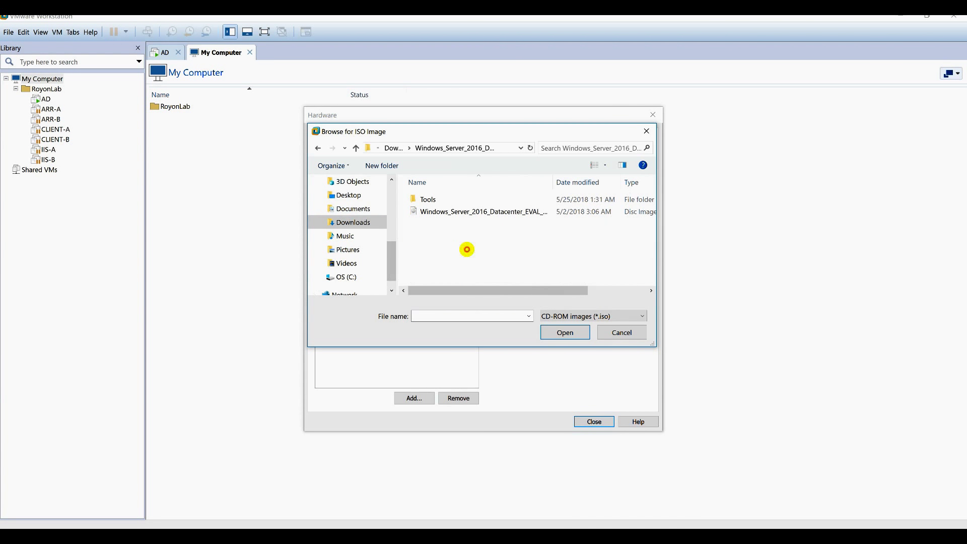
double_click(458, 212)
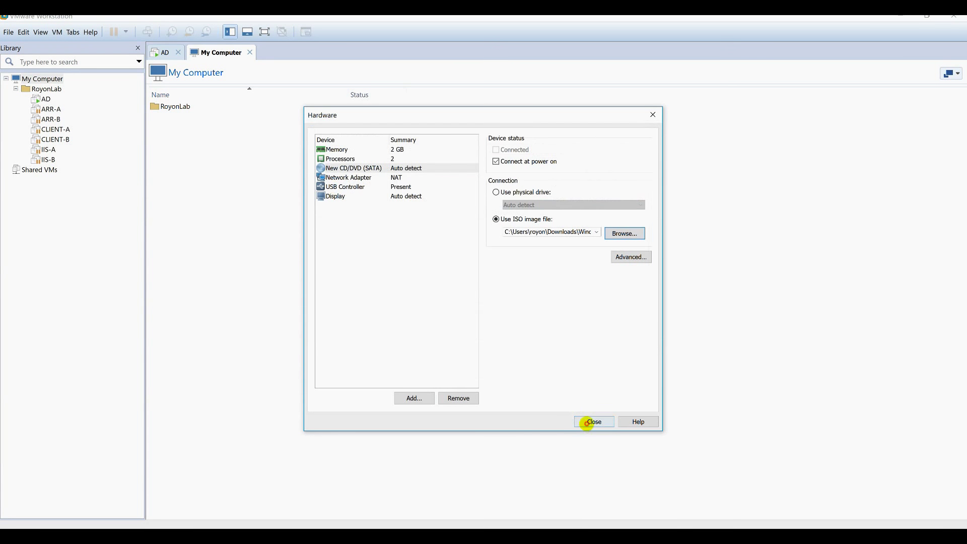
click(587, 424)
Finish creating SQL-A, power it on, and start another new virtual machine.
click(526, 380)
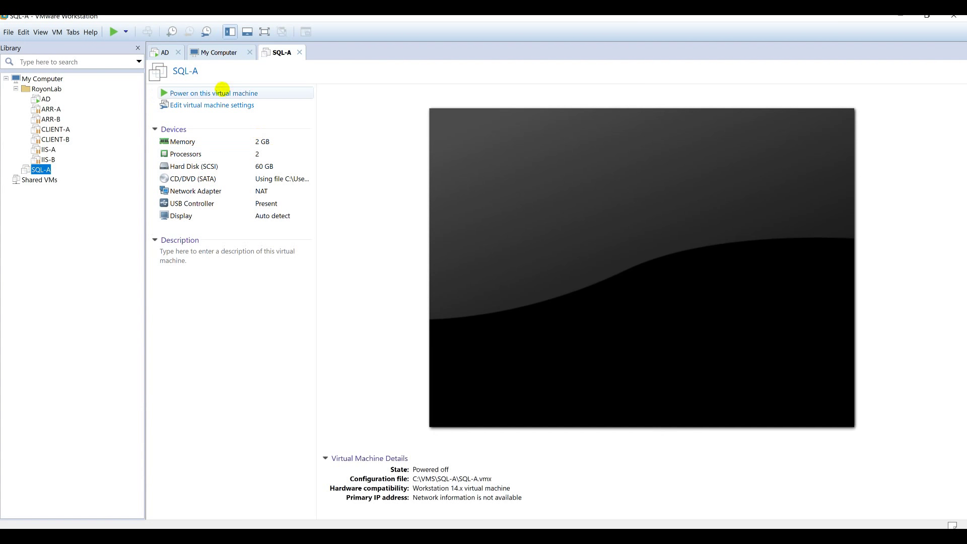
click(222, 92)
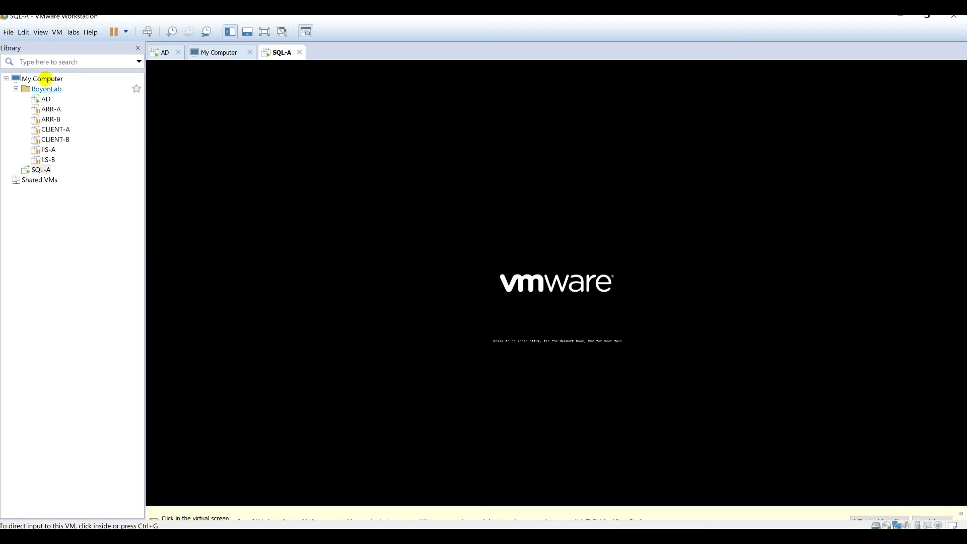
click(46, 79)
click(8, 32)
click(48, 45)
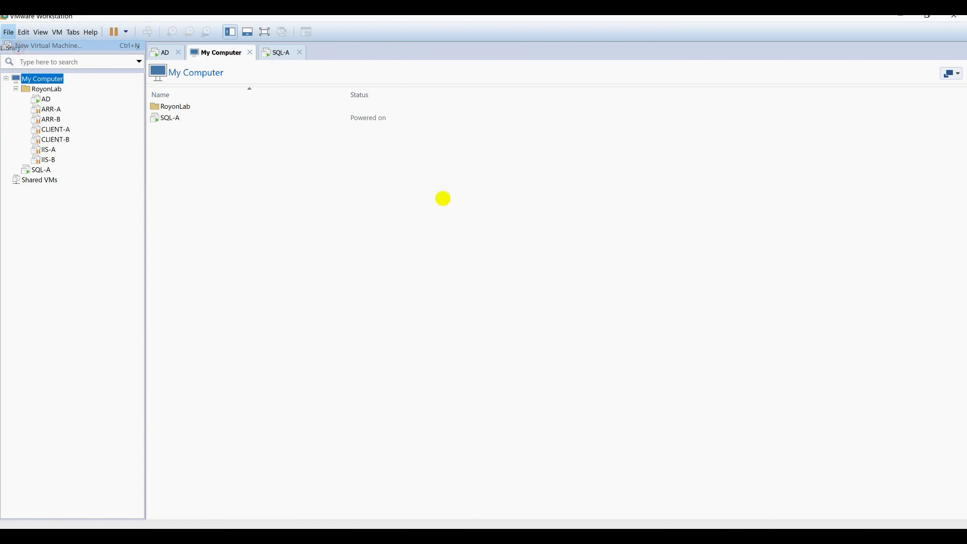
Name the new machine SQL-B with default compatibility and guest OS, stored in C:\VMS\SQL-B.
click(523, 379)
click(521, 378)
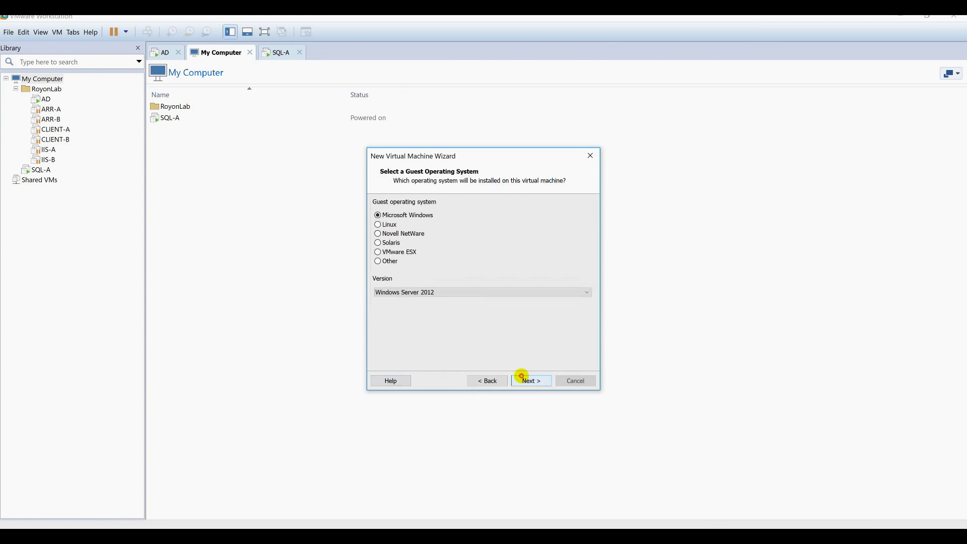
click(521, 377)
click(488, 381)
text(SQL-B)
click(579, 249)
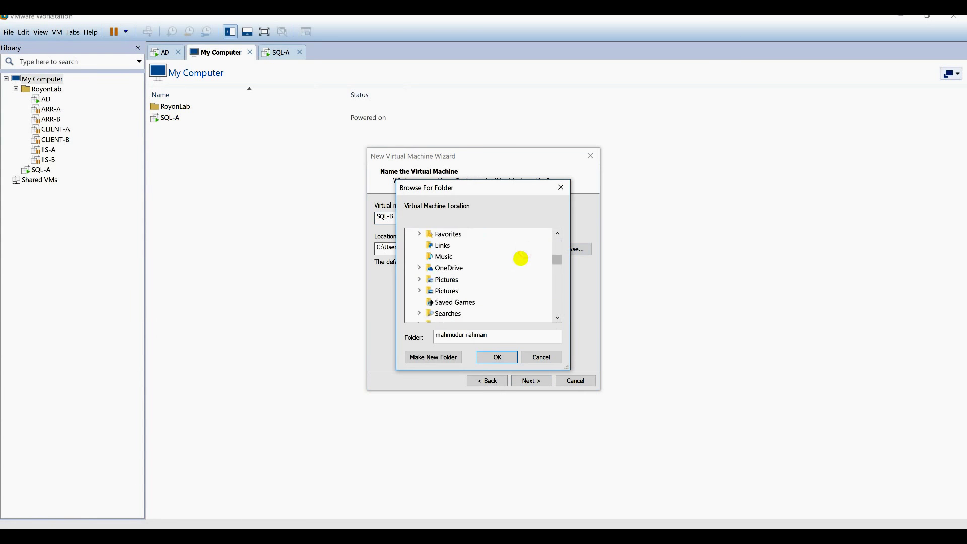
scroll(521, 258, down, 10)
click(450, 245)
double_click(450, 245)
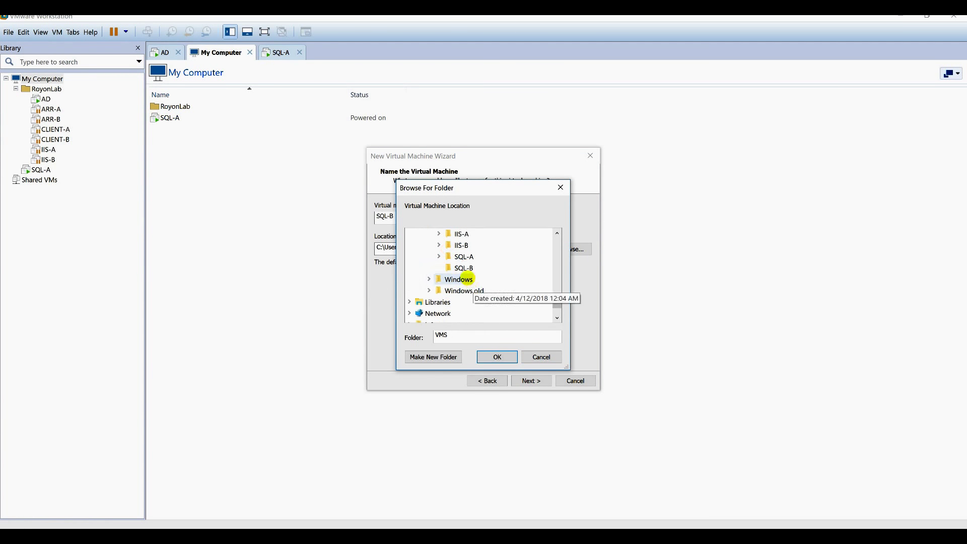
click(464, 267)
click(497, 357)
Keep SQL-B's default memory, 2 processor cores, network, disk type and 60 GB capacity.
click(531, 381)
click(530, 381)
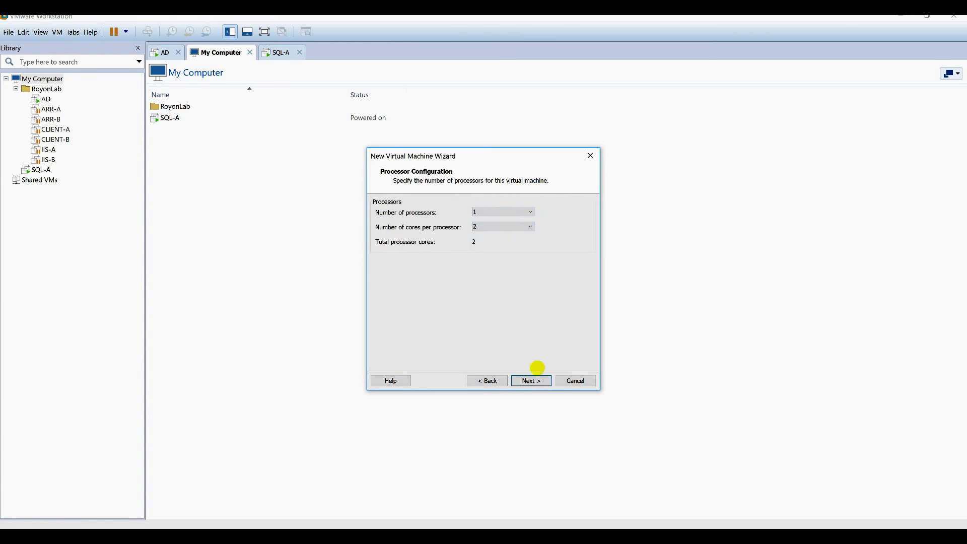
click(531, 380)
click(531, 380)
click(530, 380)
click(531, 381)
click(531, 380)
click(530, 380)
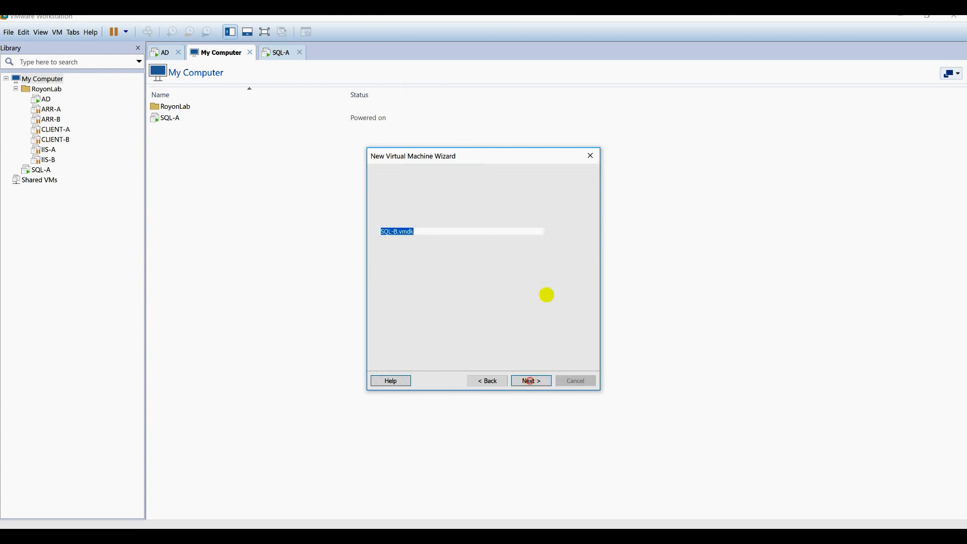
Store SQL-B's disk file in C:\VMS\SQL-B and reach the summary.
click(568, 233)
scroll(413, 257, down, 5)
click(414, 277)
scroll(514, 268, down, 5)
double_click(508, 272)
scroll(508, 273, down, 3)
double_click(495, 295)
click(628, 374)
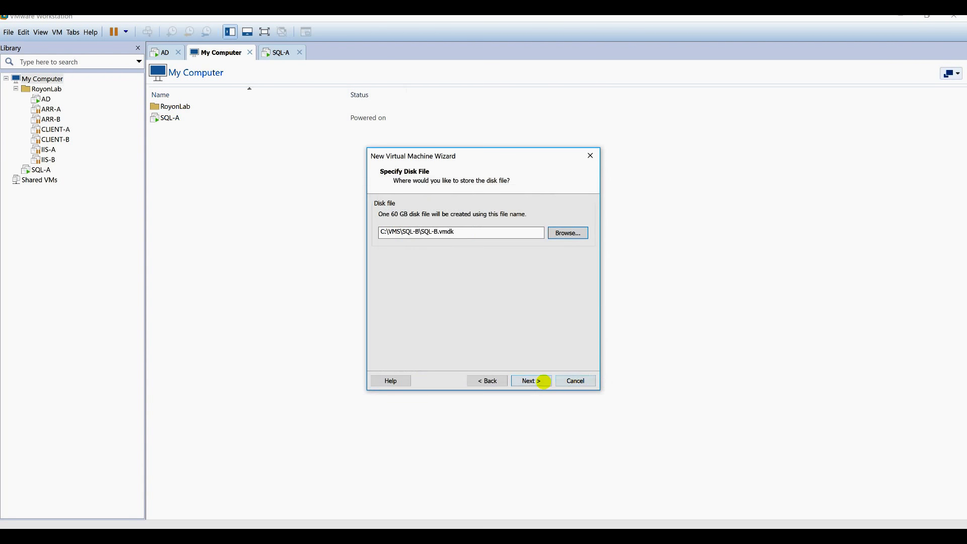
click(532, 381)
Remove the sound card and printer from SQL-B's hardware.
click(415, 313)
click(347, 196)
click(454, 398)
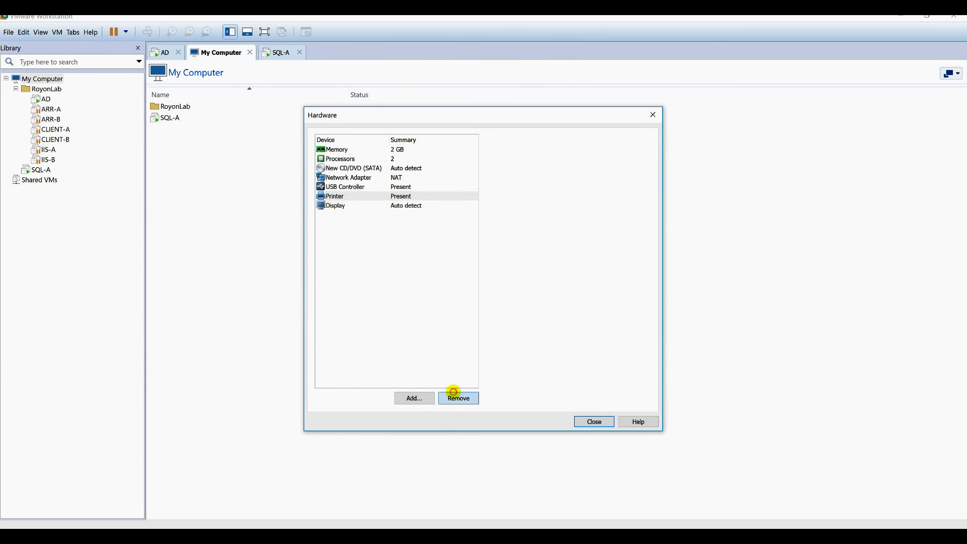
click(352, 168)
Attach the Windows Server 2016 Datacenter ISO to SQL-B's CD/DVD and finish creating it.
click(499, 218)
click(626, 231)
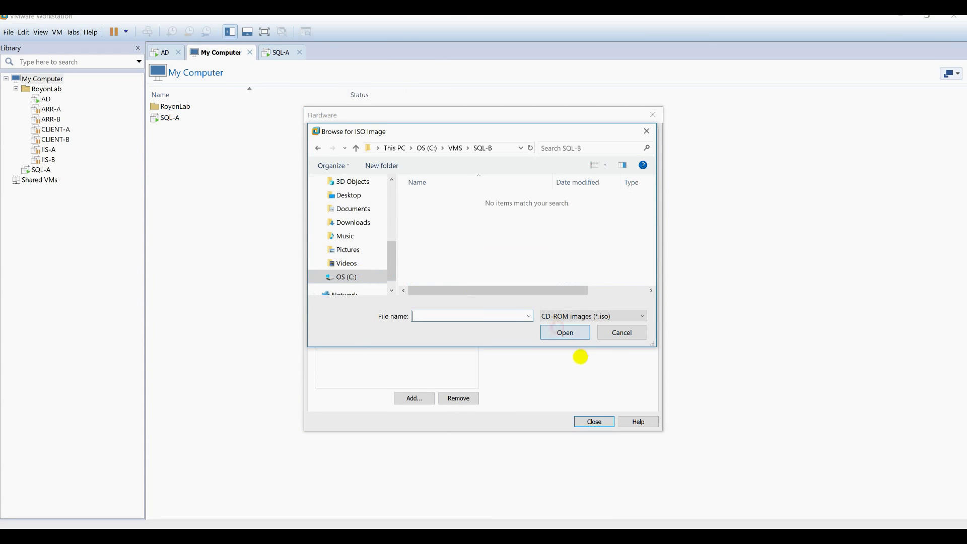
click(353, 222)
double_click(443, 251)
double_click(454, 212)
click(593, 421)
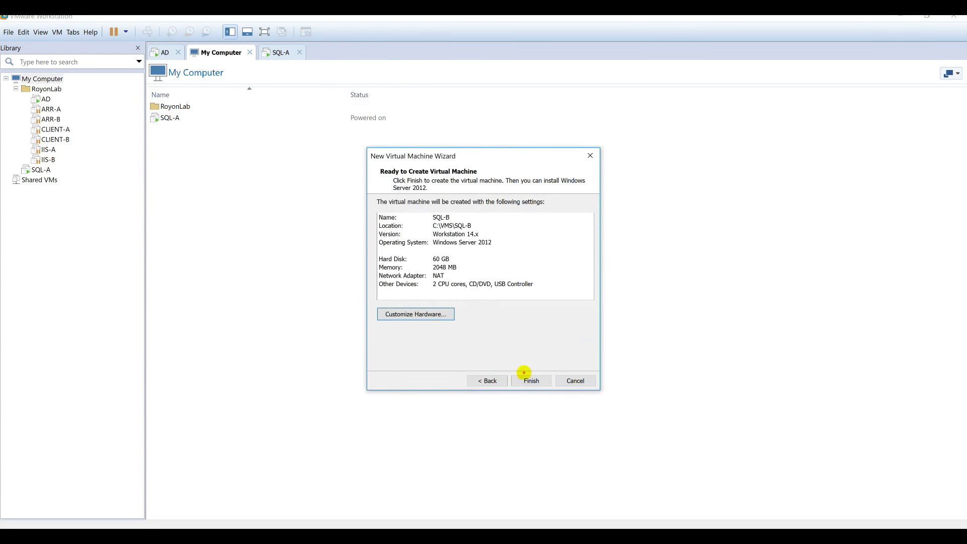
click(524, 372)
click(276, 52)
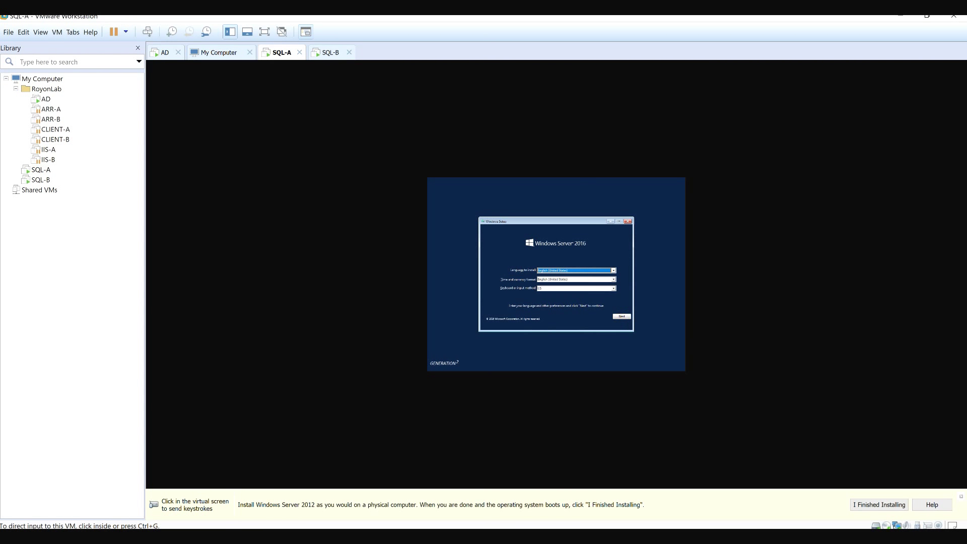
Start a custom Windows Server 2016 installation on SQL-A, then release input and move to SQL-B.
click(622, 318)
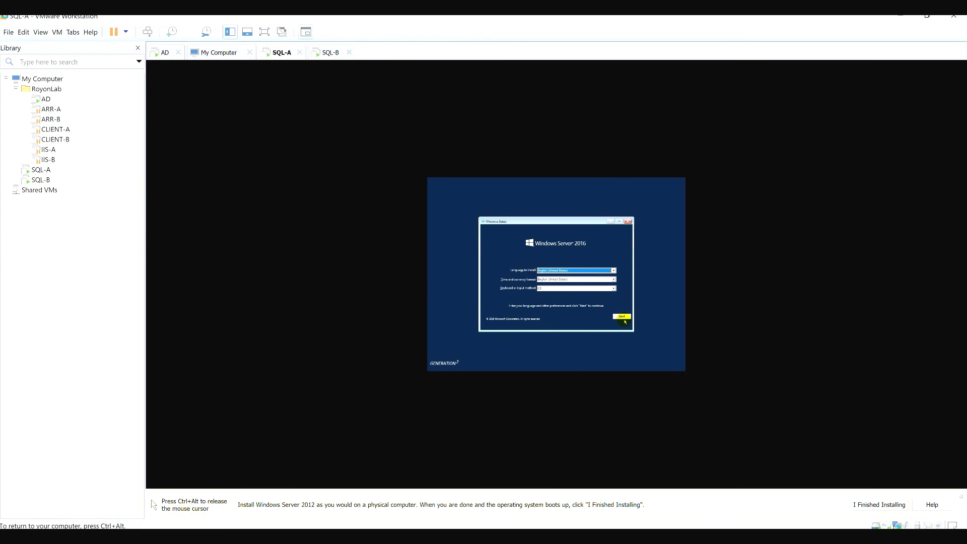
click(625, 318)
click(565, 279)
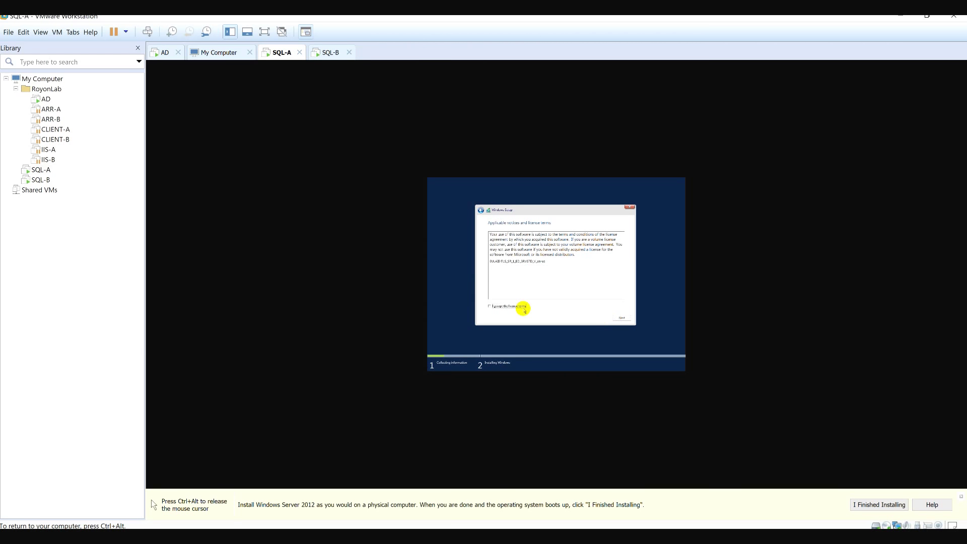
click(621, 318)
click(578, 272)
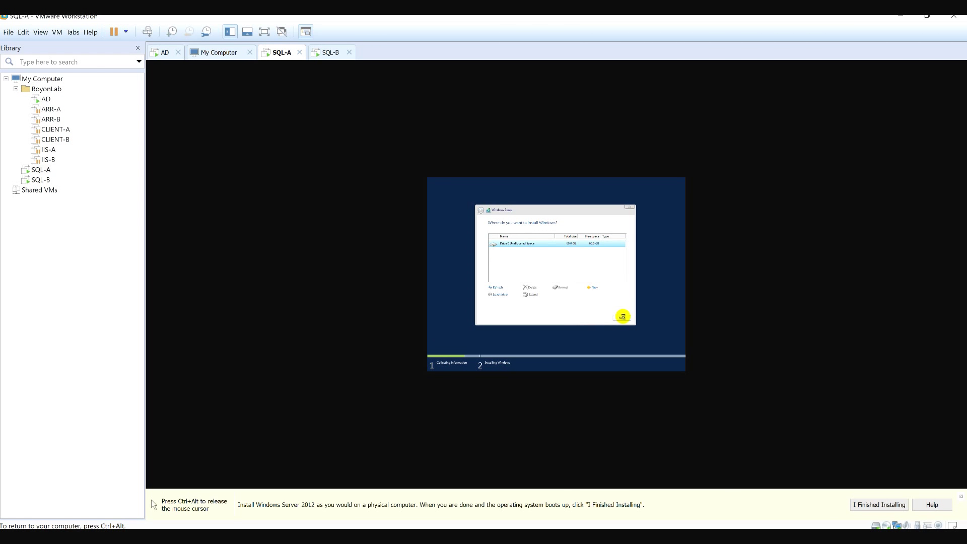
key(ctrl+alt)
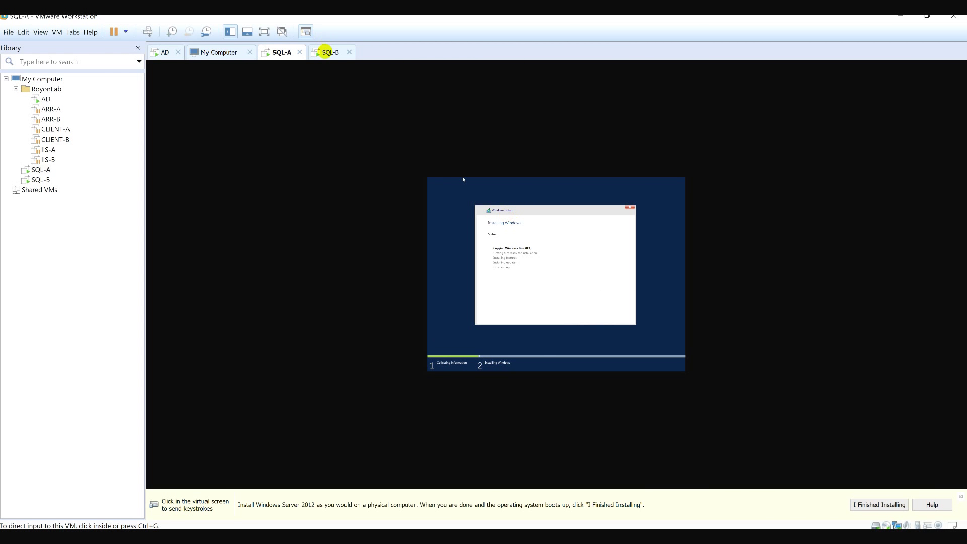
click(326, 52)
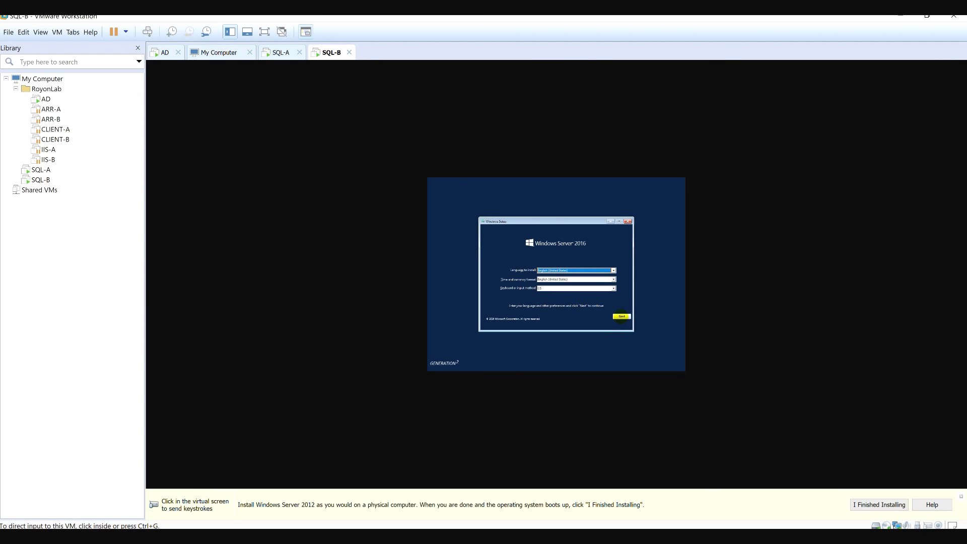
Accept the license and begin a custom Windows Server installation on SQL-B's disk, then return to SQL-A.
click(621, 317)
click(554, 278)
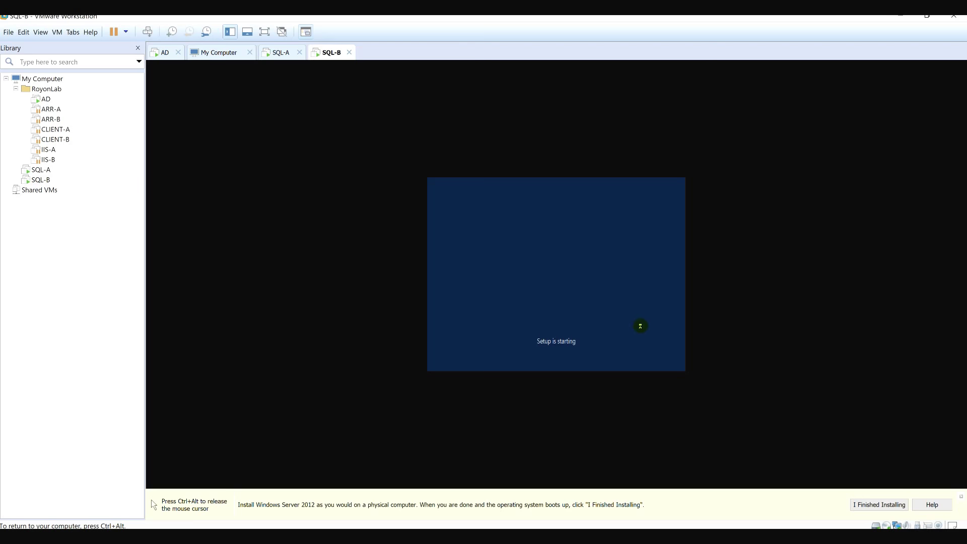
click(489, 306)
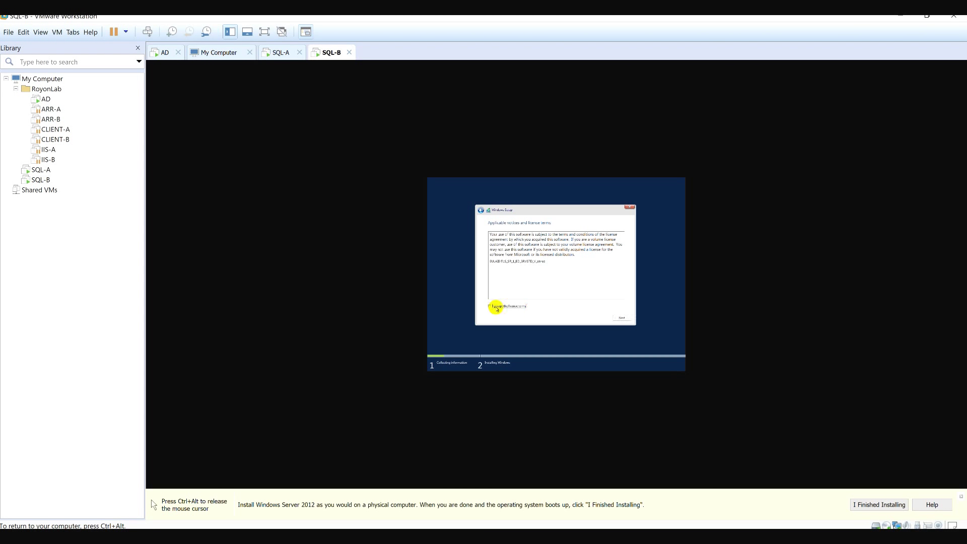
click(620, 319)
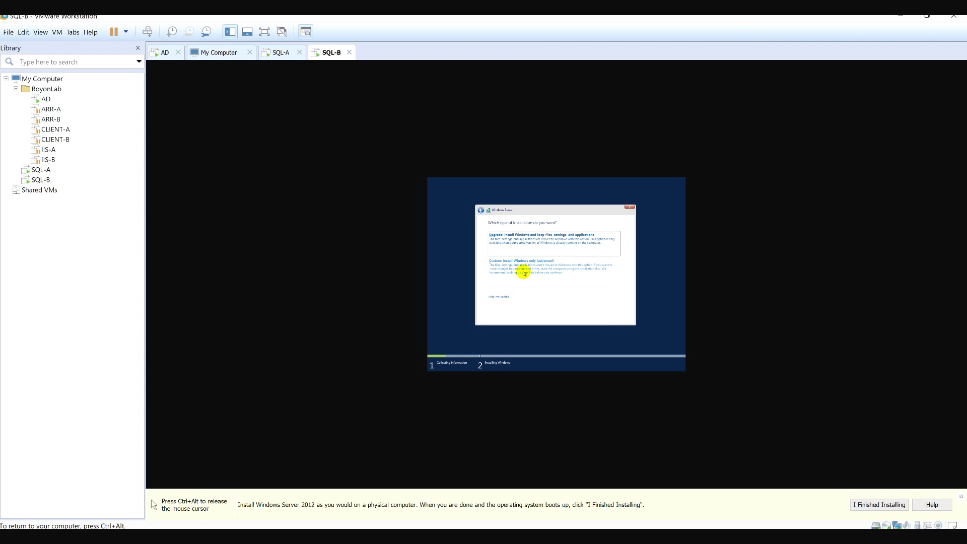
click(524, 270)
click(618, 317)
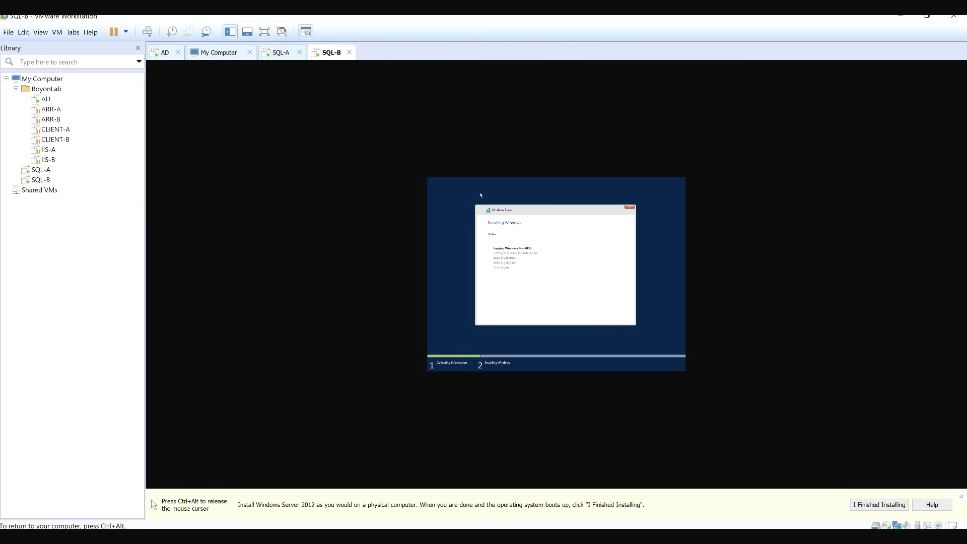
key(ctrl+alt)
click(279, 52)
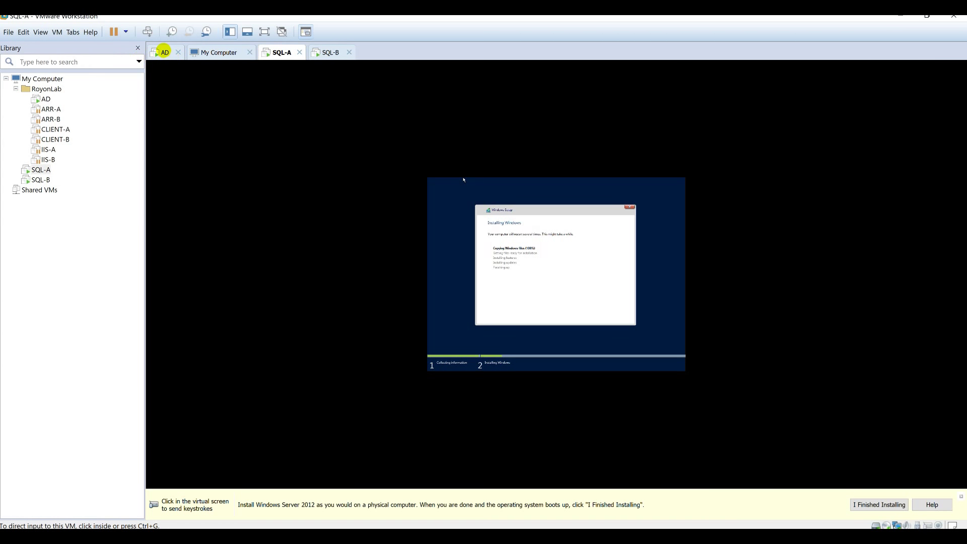
On the AD machine, minimize DNS Manager and maximize the Server Manager Dashboard.
click(163, 51)
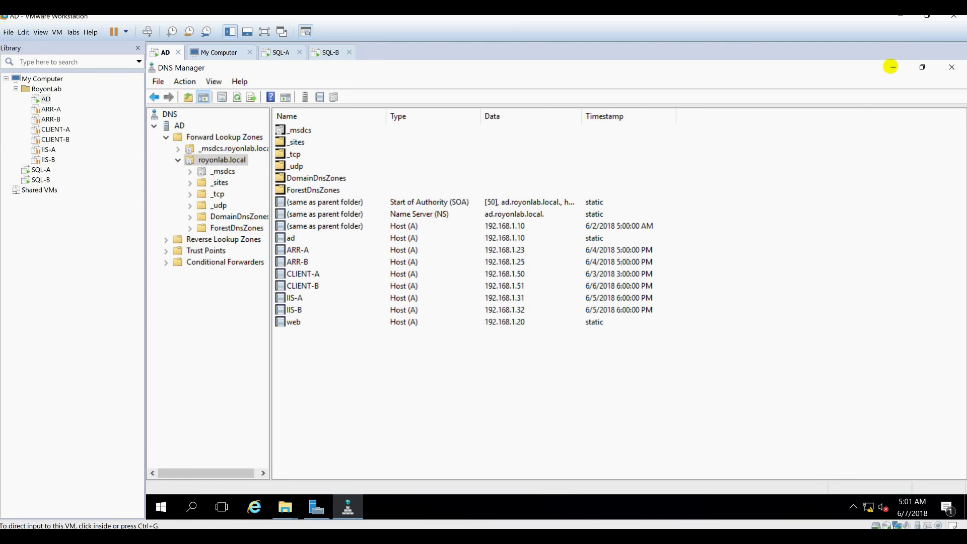
click(890, 67)
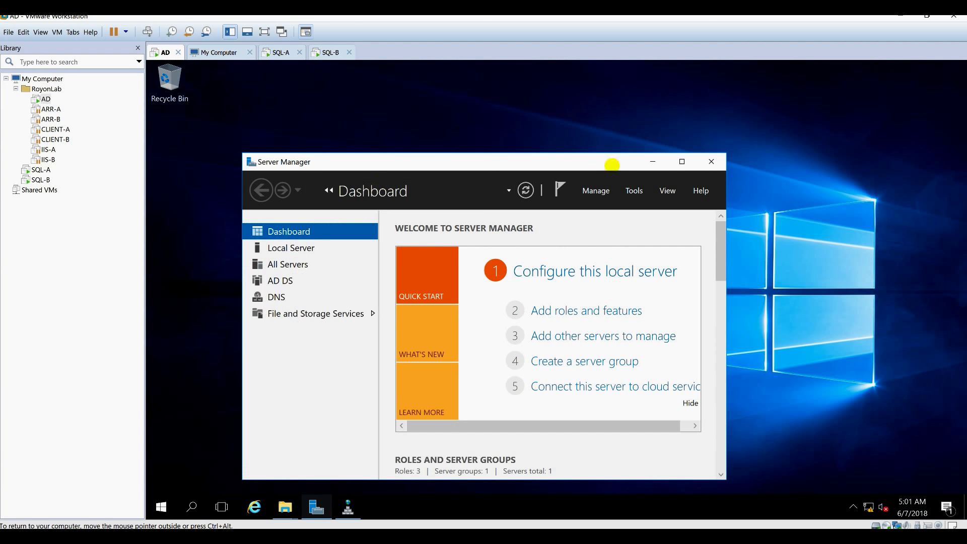
click(681, 161)
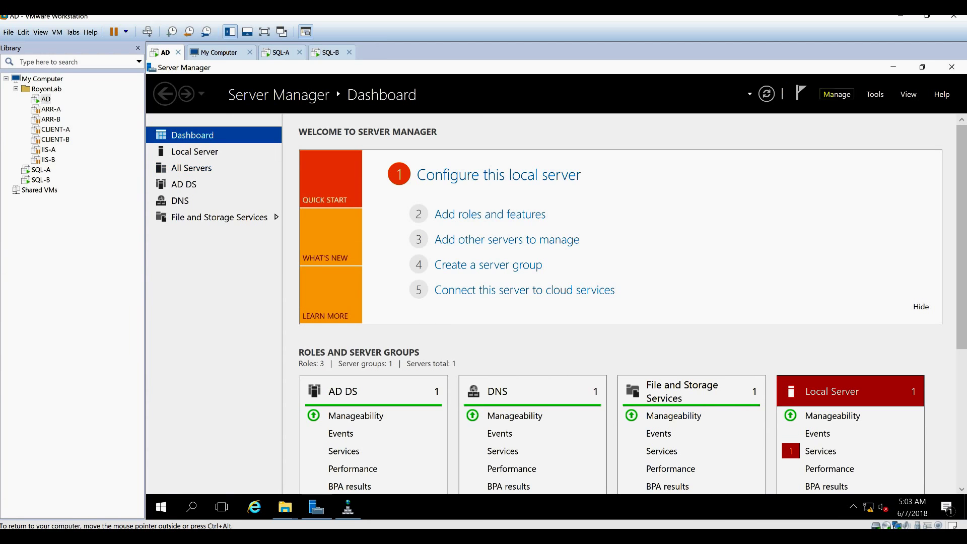
Open the Add Roles and Features wizard from Server Manager, then cancel it.
click(834, 95)
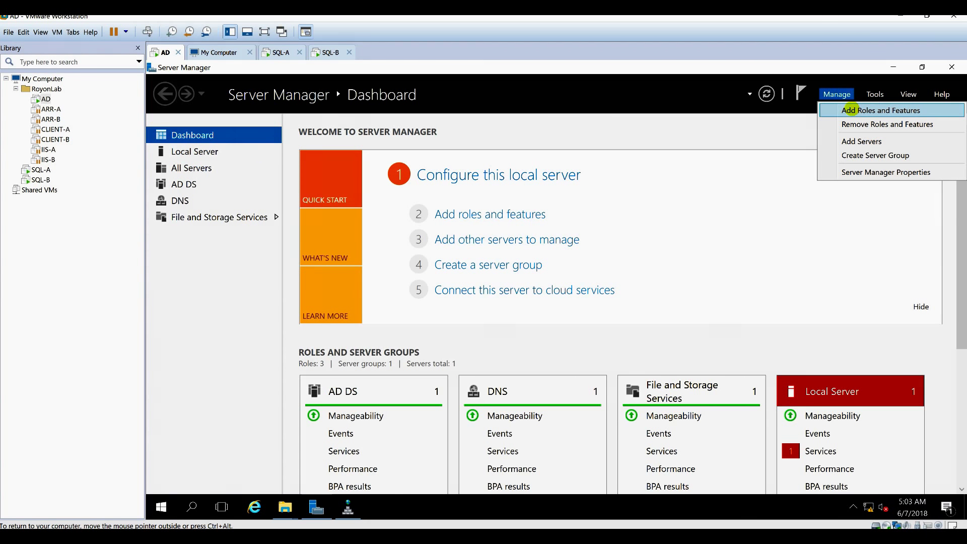
click(850, 110)
click(677, 460)
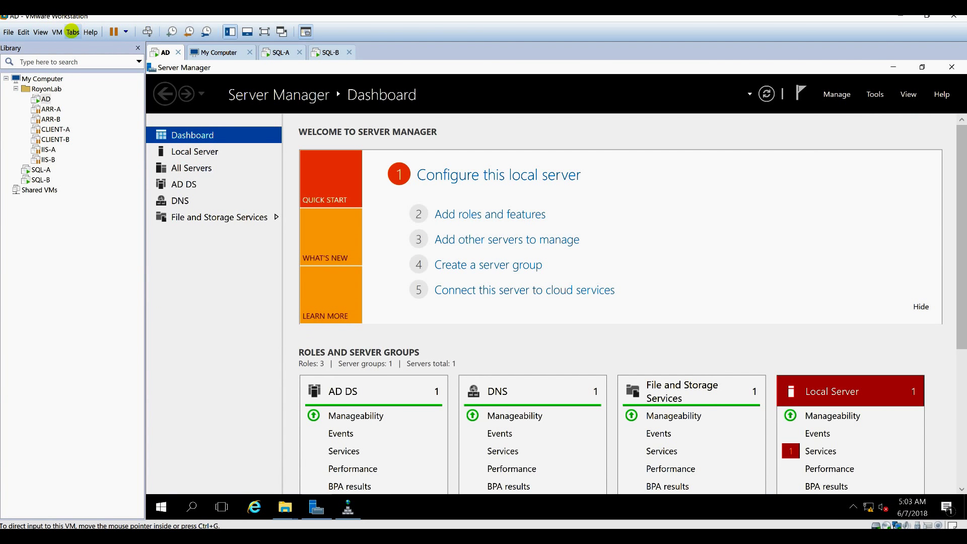
Add a new SCSI hard disk to AD, sized 60 GB and stored as a single file.
click(73, 31)
click(417, 182)
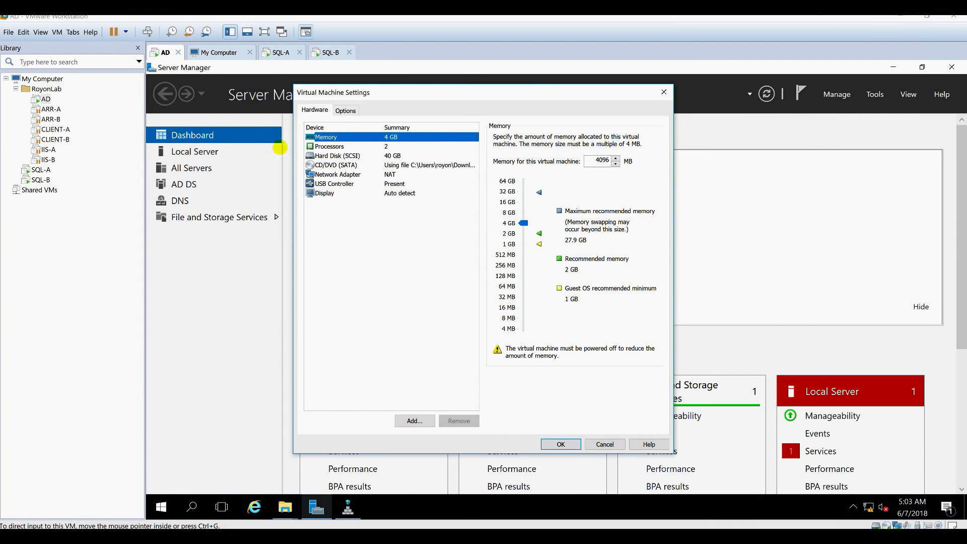
click(428, 420)
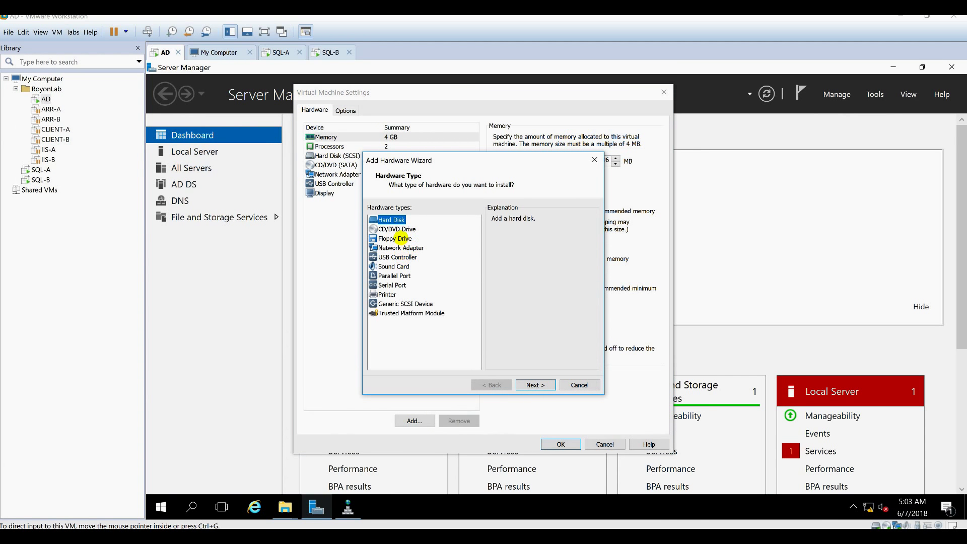
click(545, 384)
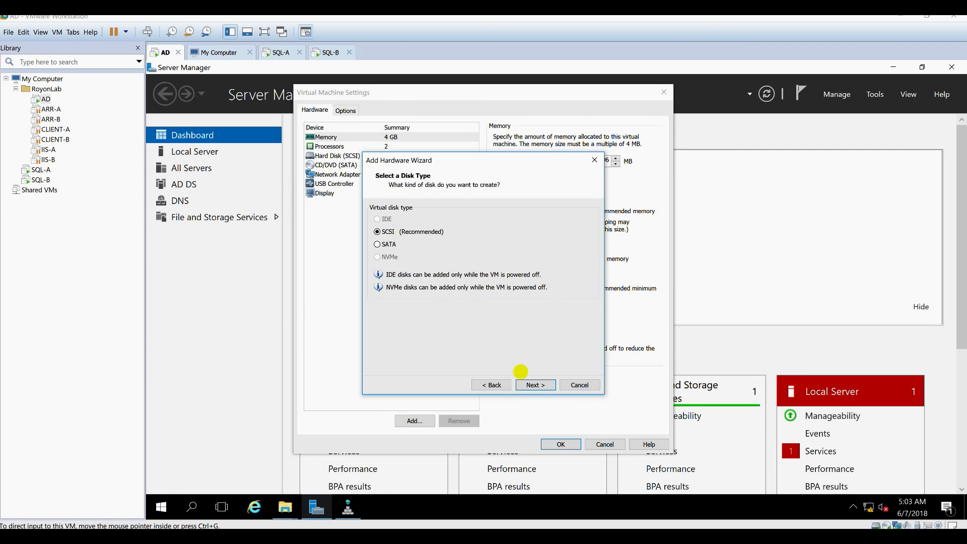
click(535, 385)
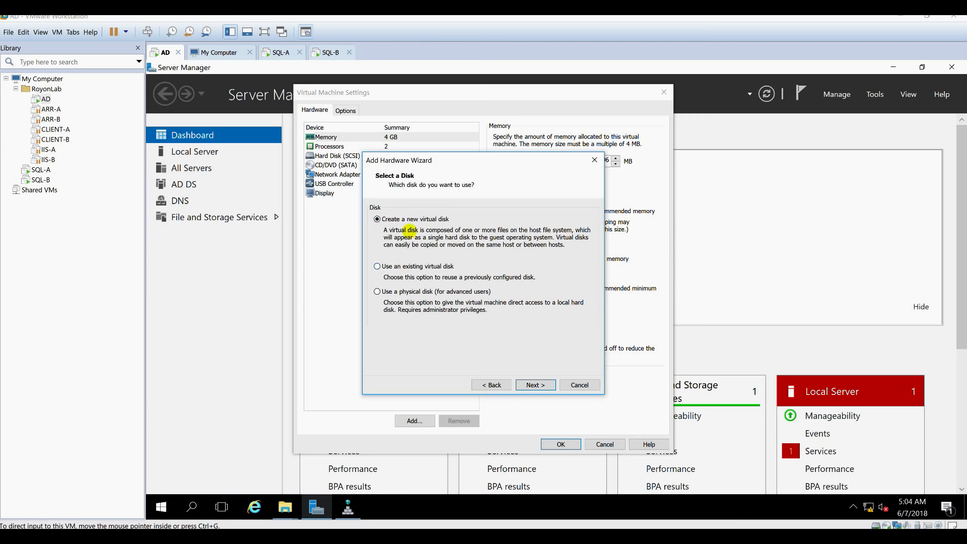
click(534, 386)
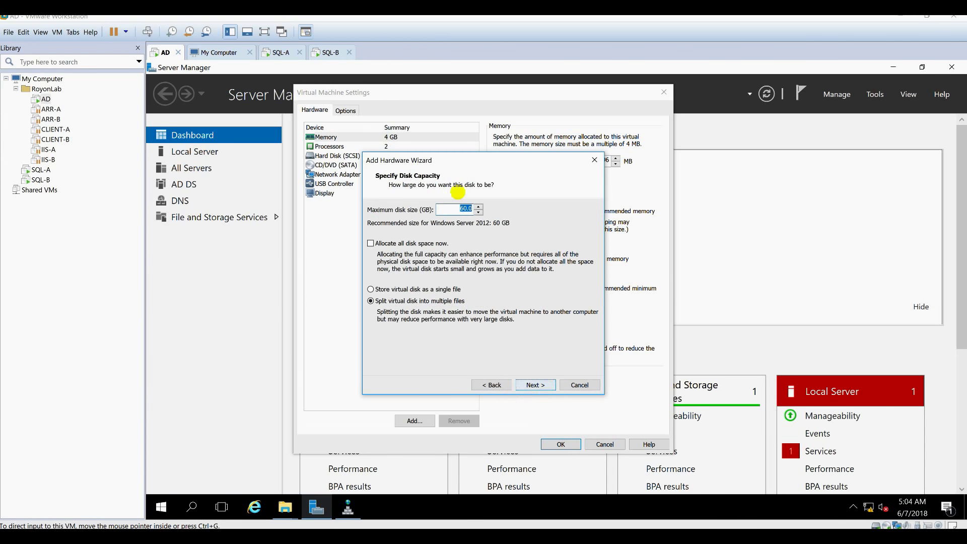
click(464, 209)
drag(463, 209, 455, 208)
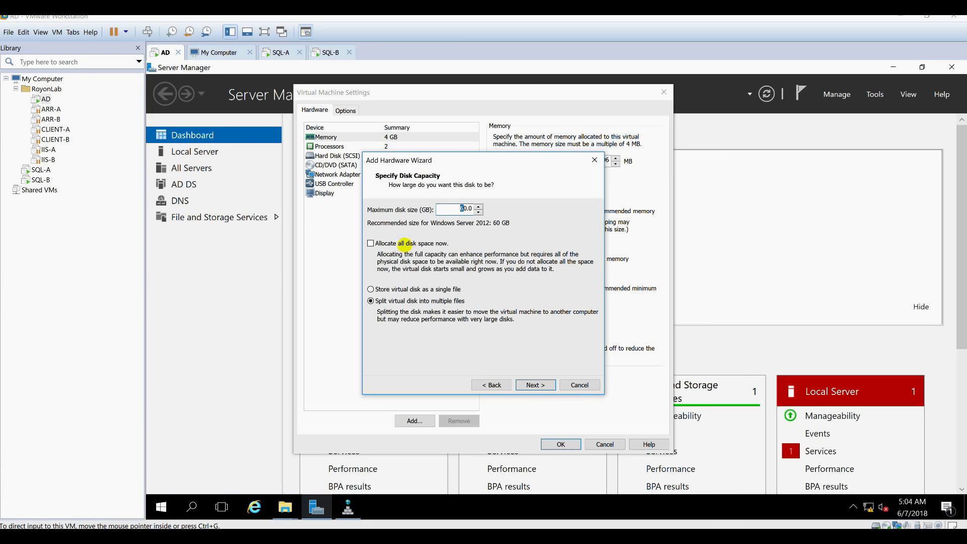
click(394, 289)
Browse to the C:\VMS folder and create a new folder there named MSQL-VDisk.
click(532, 384)
click(573, 237)
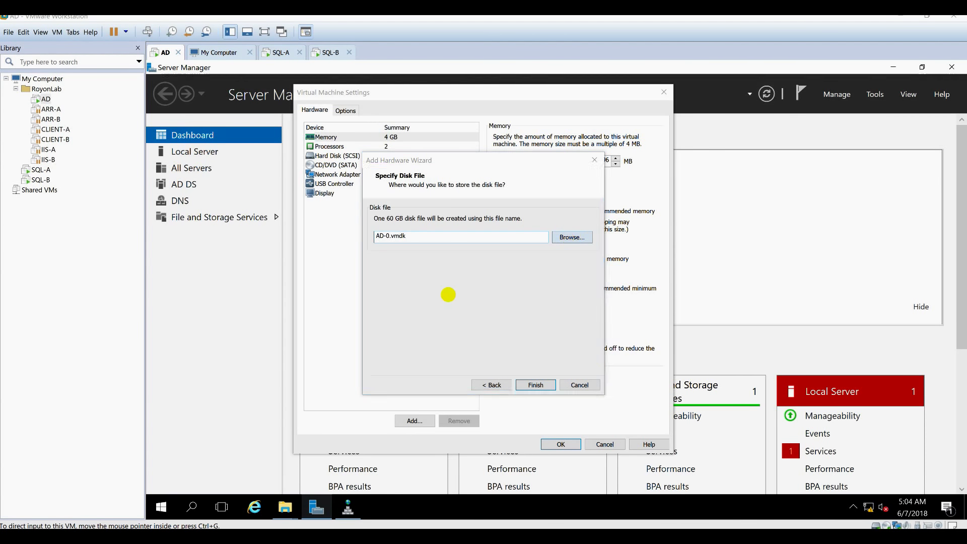
scroll(413, 277, down, 3)
click(404, 281)
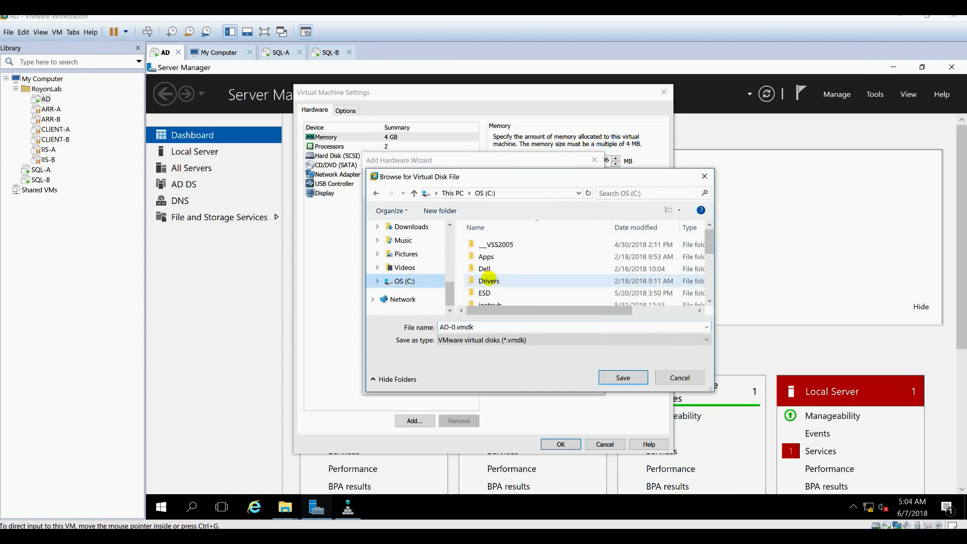
scroll(486, 277, down, 3)
double_click(487, 277)
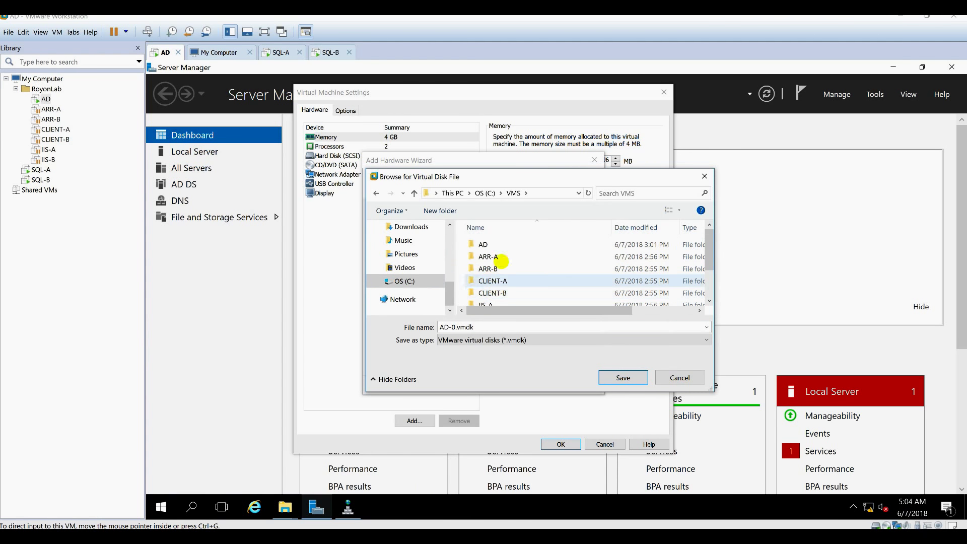
double_click(496, 244)
key(alt+Up)
key(ctrl+shift+n)
text(MSQL-VDisk)
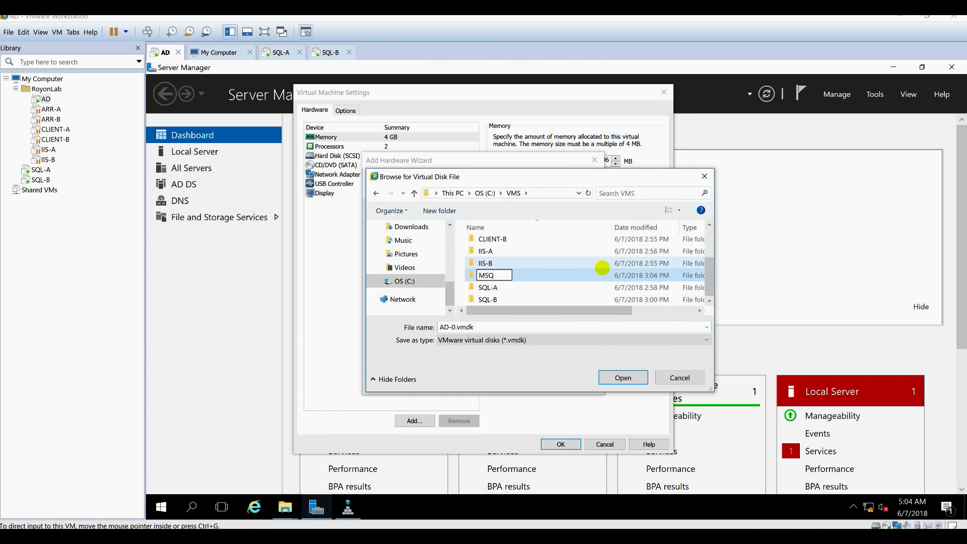
Name the disk file MSSQL-VDisk.vmdk, finish the wizard and apply AD's settings.
click(480, 327)
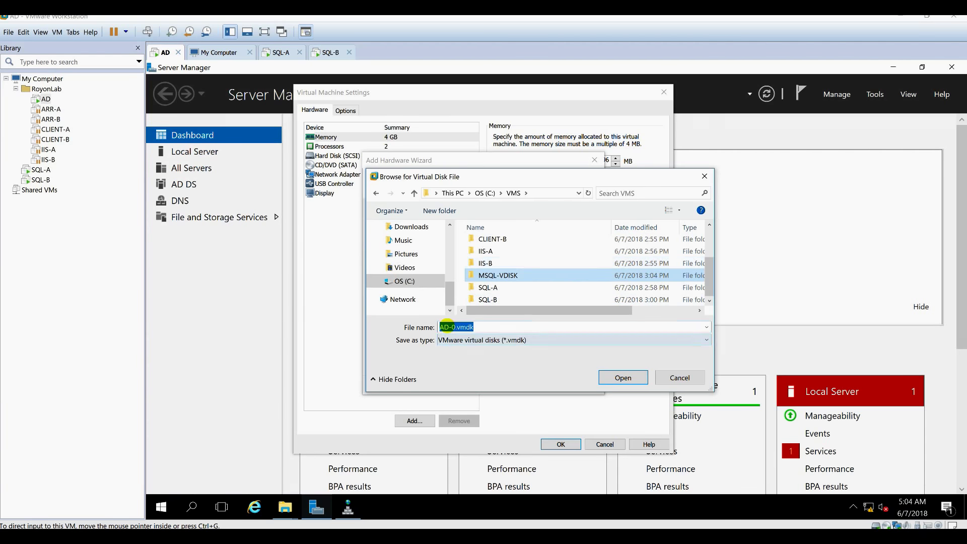
text(MSSQL-VDisk.vmdk)
key(Return)
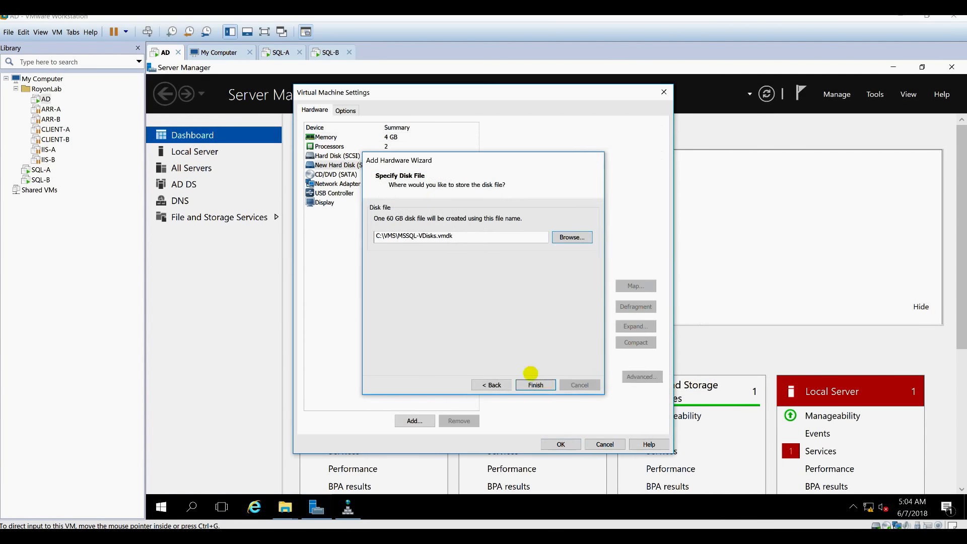
click(535, 380)
key(Return)
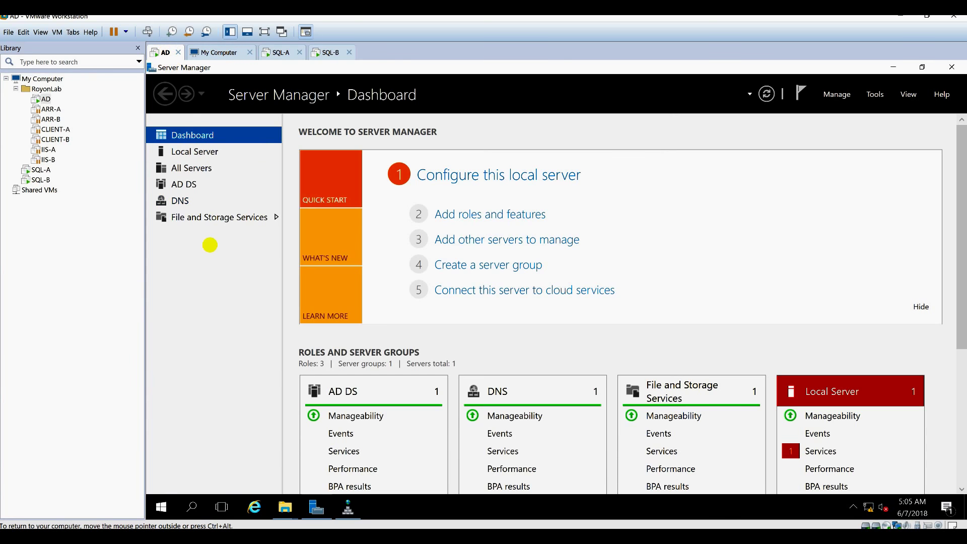
Open File and Storage Services, then open and close Disk Management on AD.
click(211, 218)
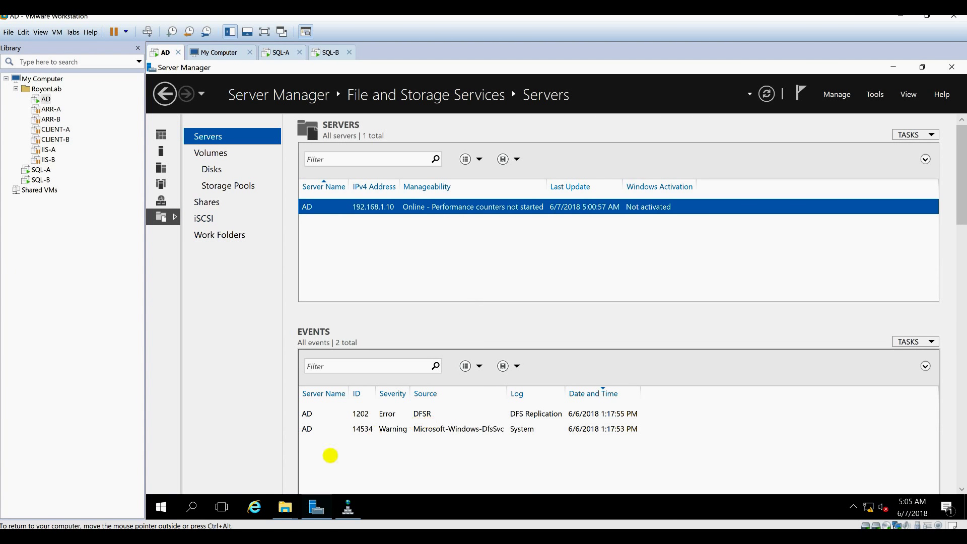
right_click(161, 507)
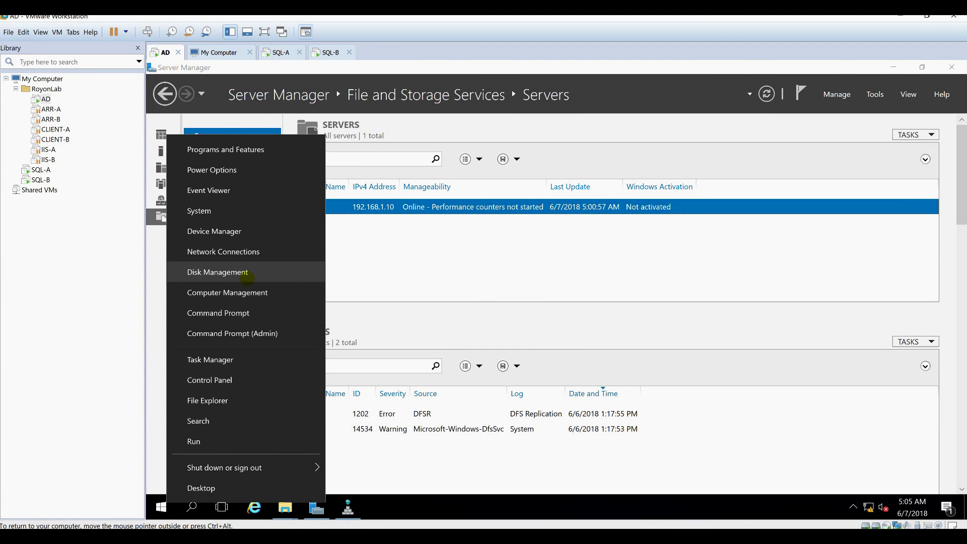
click(247, 277)
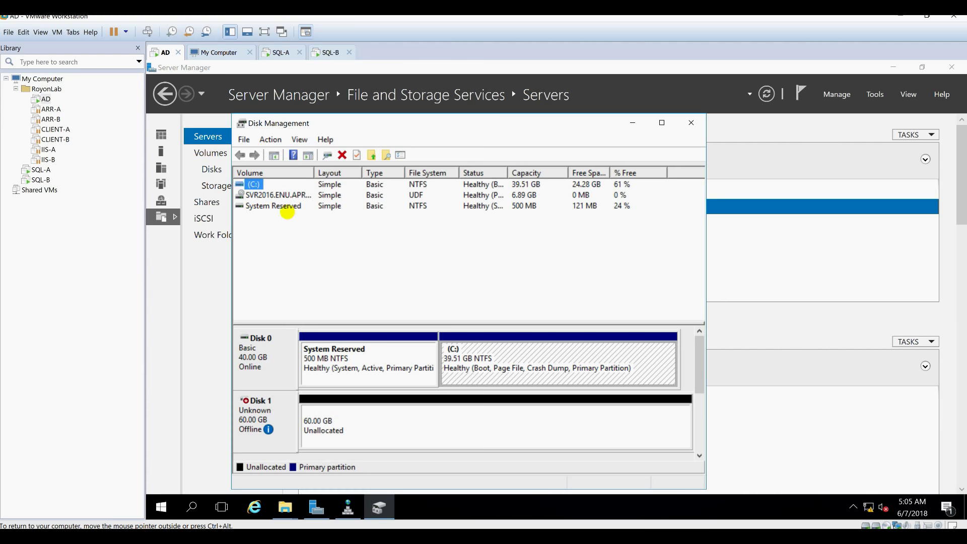
click(691, 123)
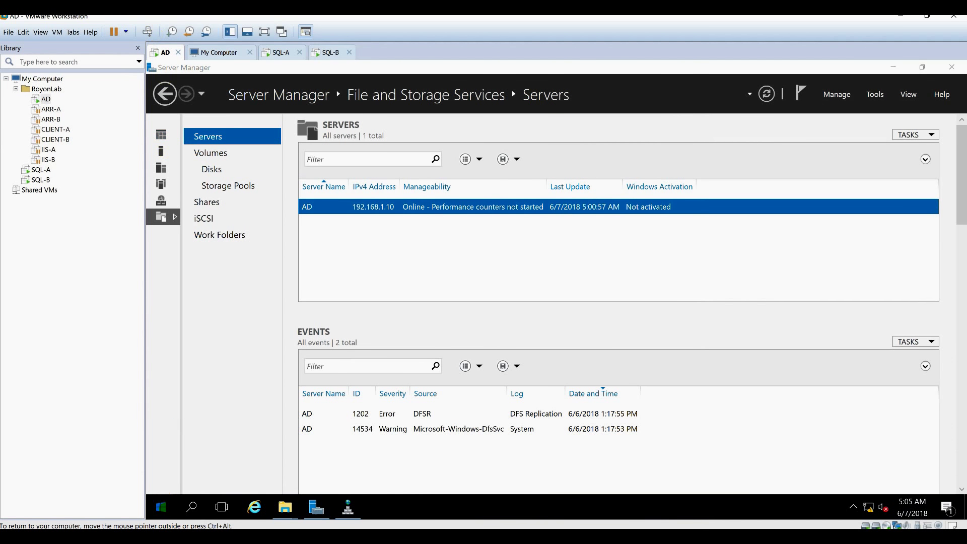
Restart the AD server, confirming the restart reason.
click(161, 507)
click(162, 477)
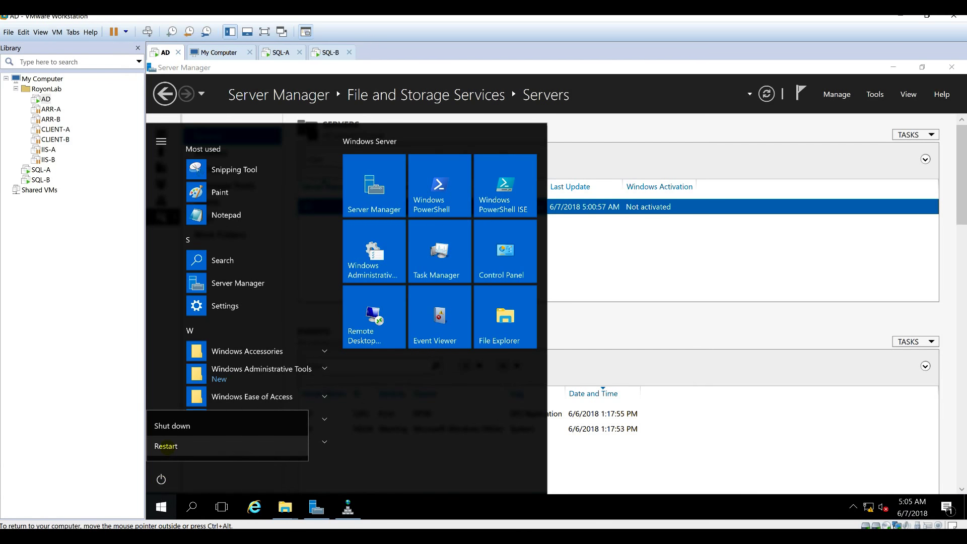
click(165, 446)
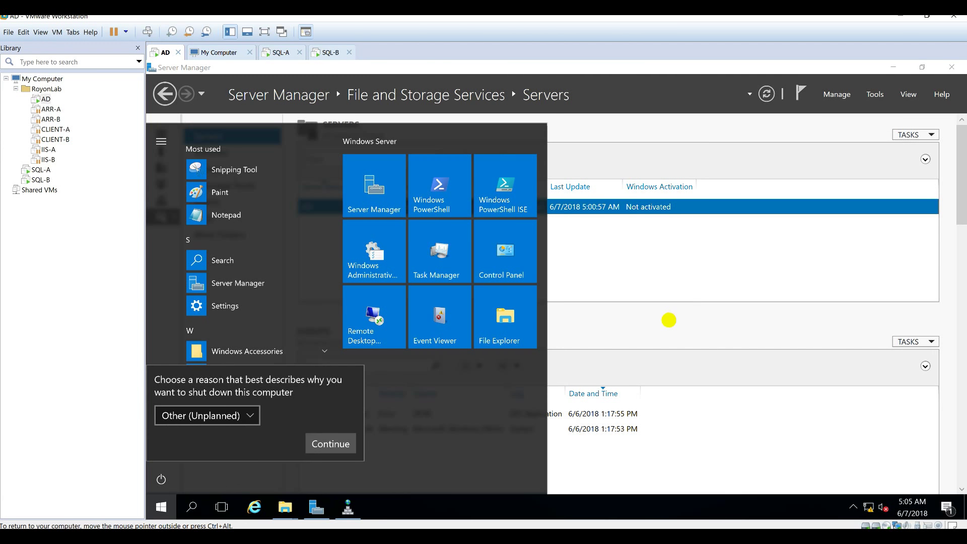
click(323, 444)
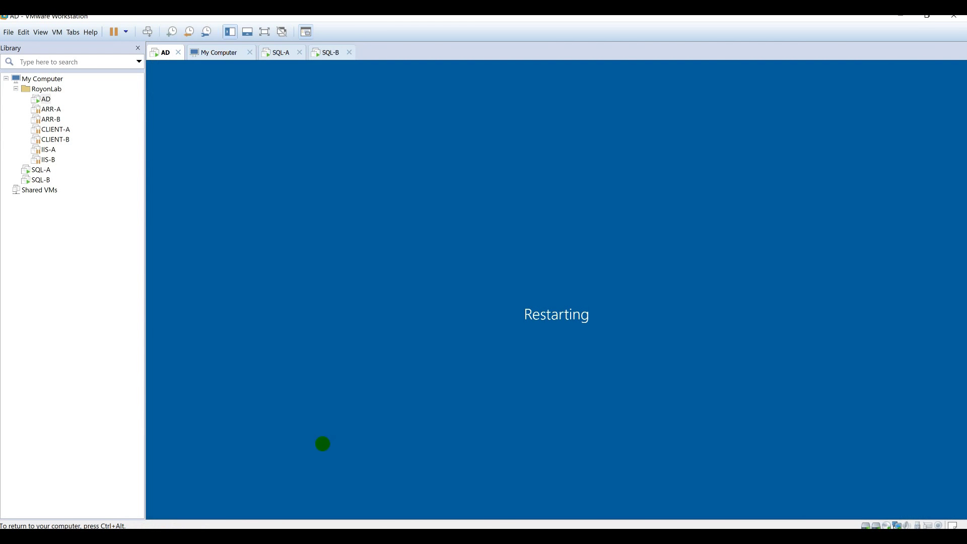
Check on the SQL-A and SQL-B machines, then return to AD.
click(279, 52)
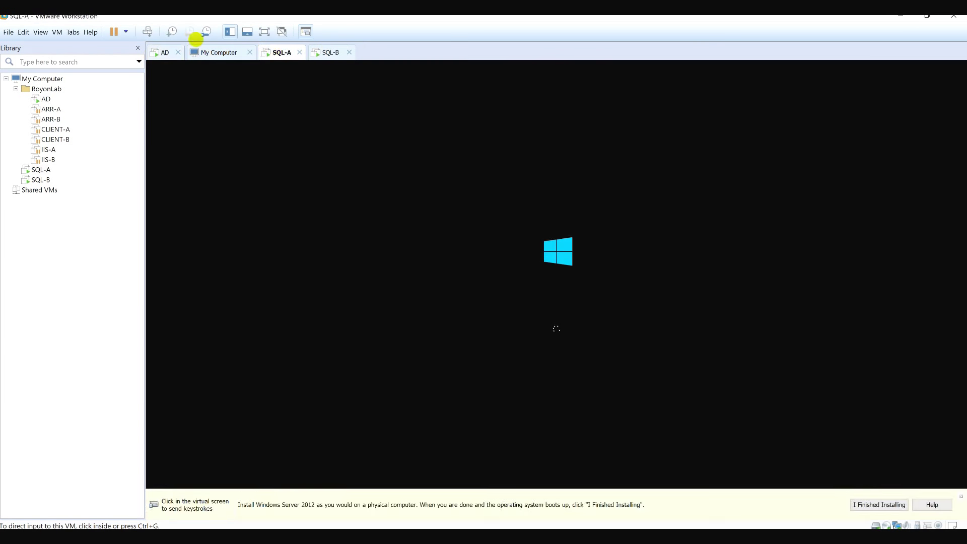
click(165, 51)
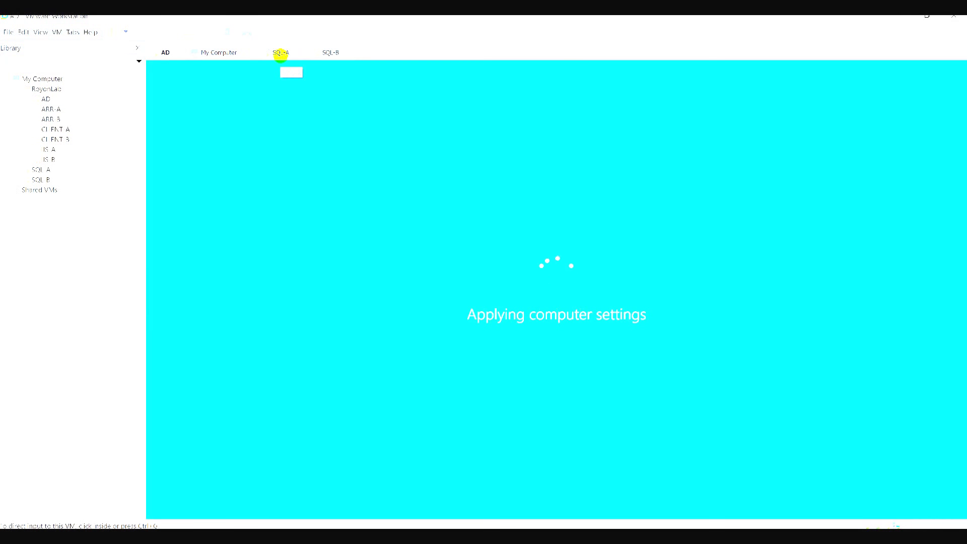
click(280, 53)
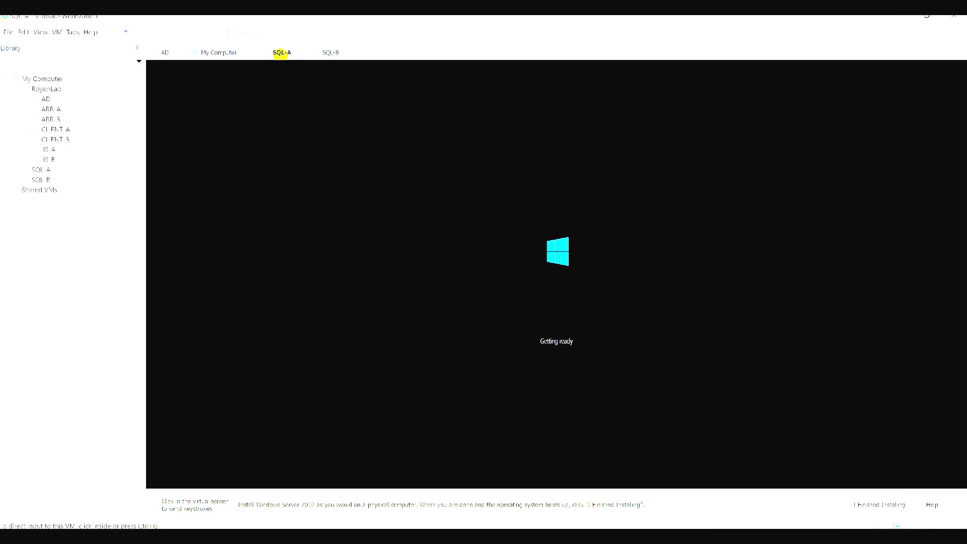
click(317, 52)
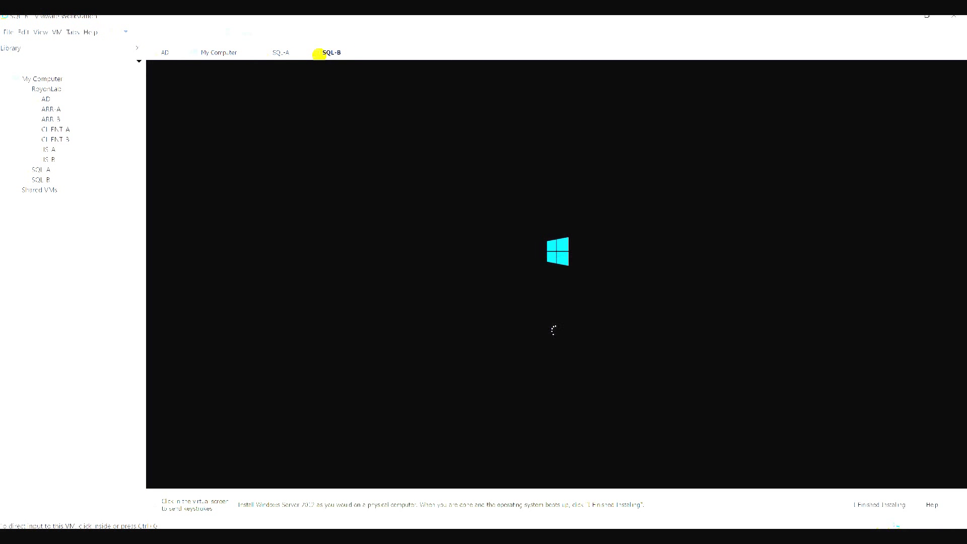
click(165, 52)
click(568, 310)
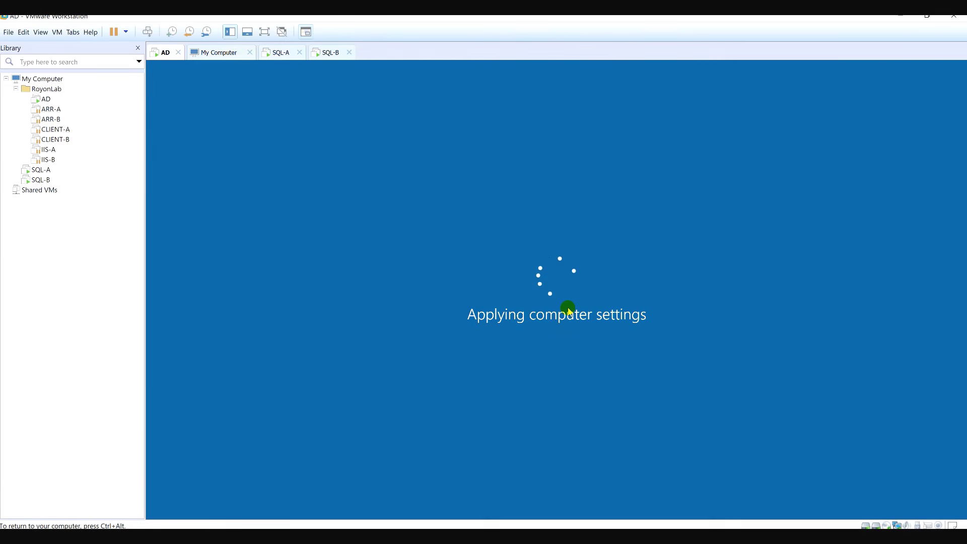
Close the My Computer view and move SQL-A and SQL-B into the RoyonLab folder.
key(ctrl+alt)
click(250, 53)
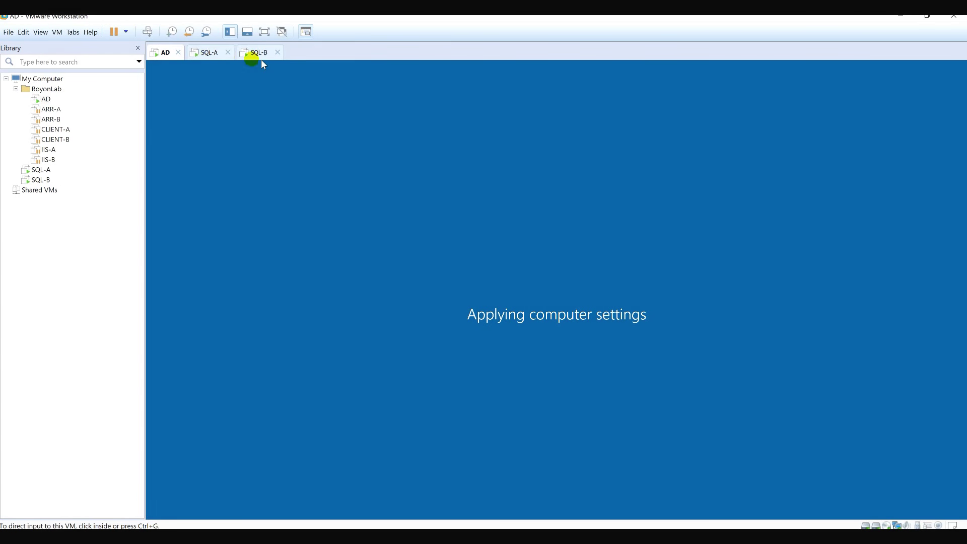
click(258, 53)
click(165, 53)
drag(41, 170, 49, 163)
drag(41, 179, 55, 174)
Sign in to the AD server with the administrator password.
click(148, 32)
click(517, 342)
text(•••••)
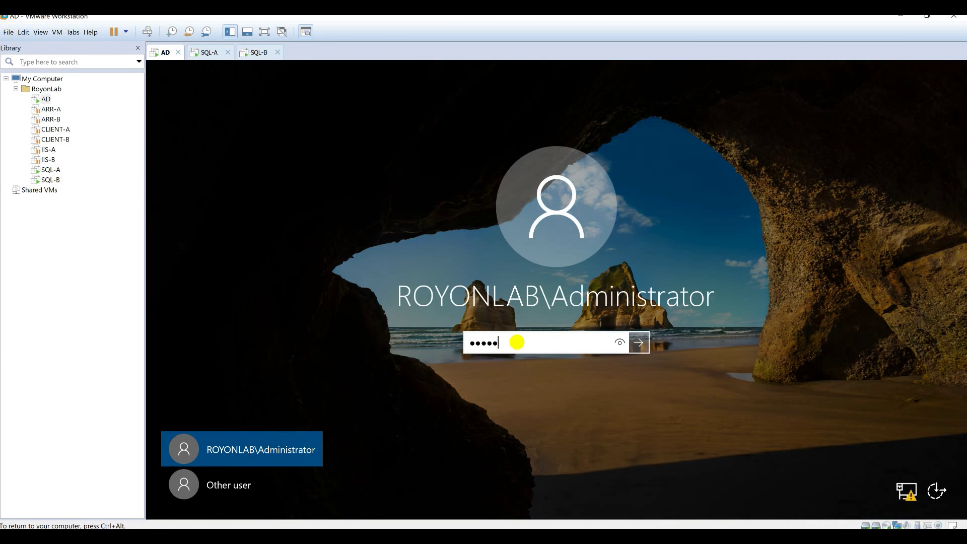
key(Return)
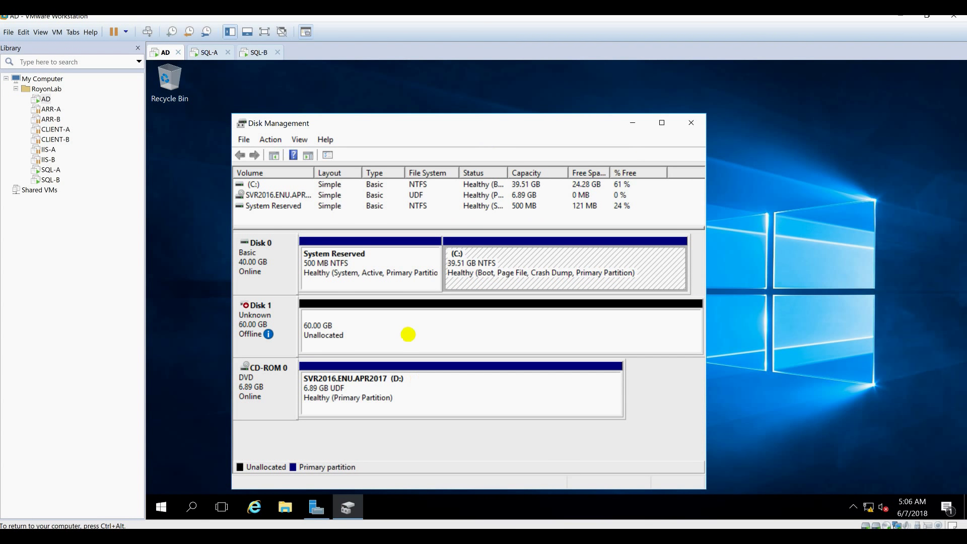
Bring AD's Disk 1 online and initialize it as MBR.
double_click(546, 124)
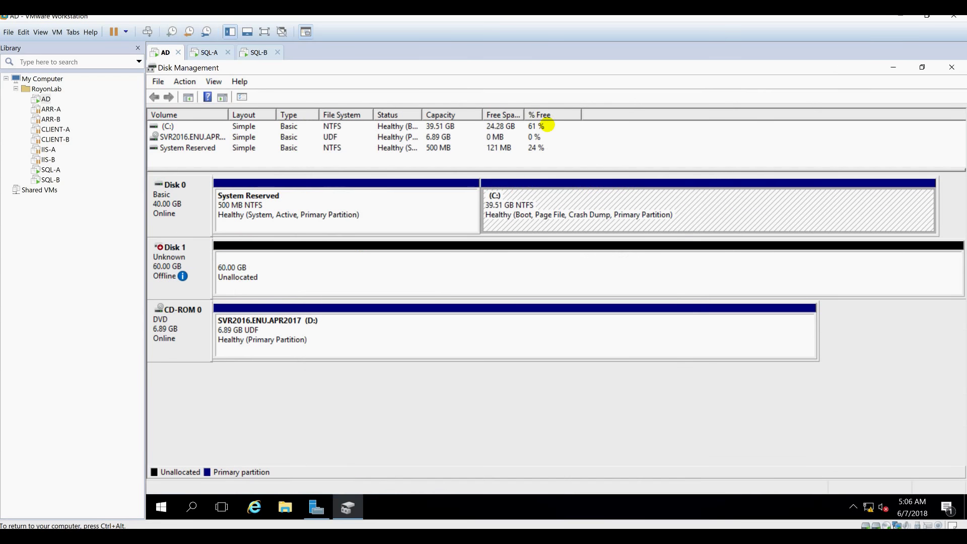
right_click(193, 256)
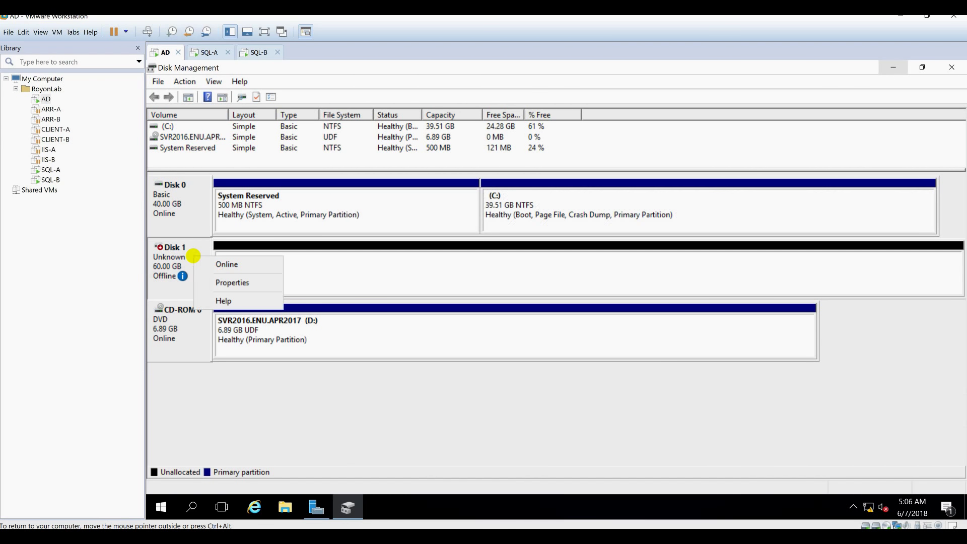
click(217, 264)
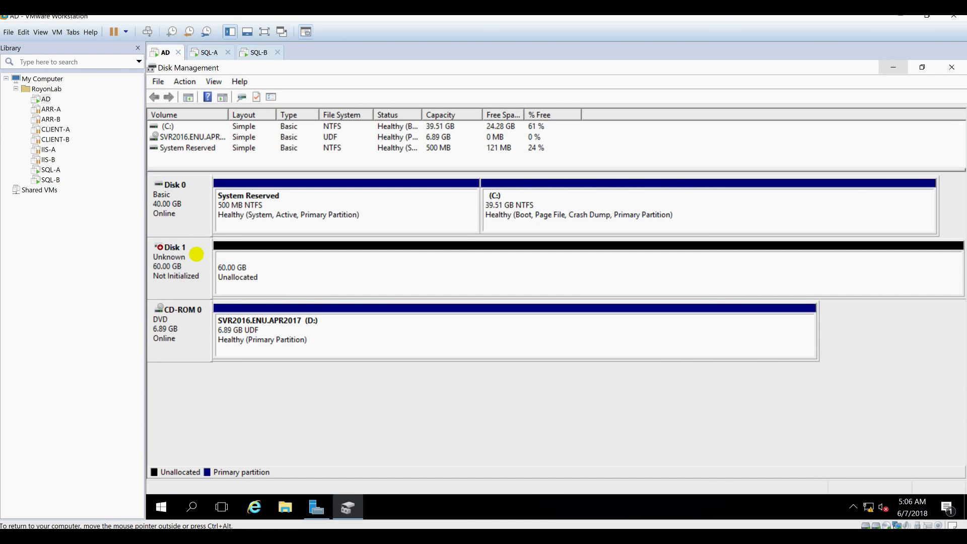
right_click(197, 254)
click(222, 263)
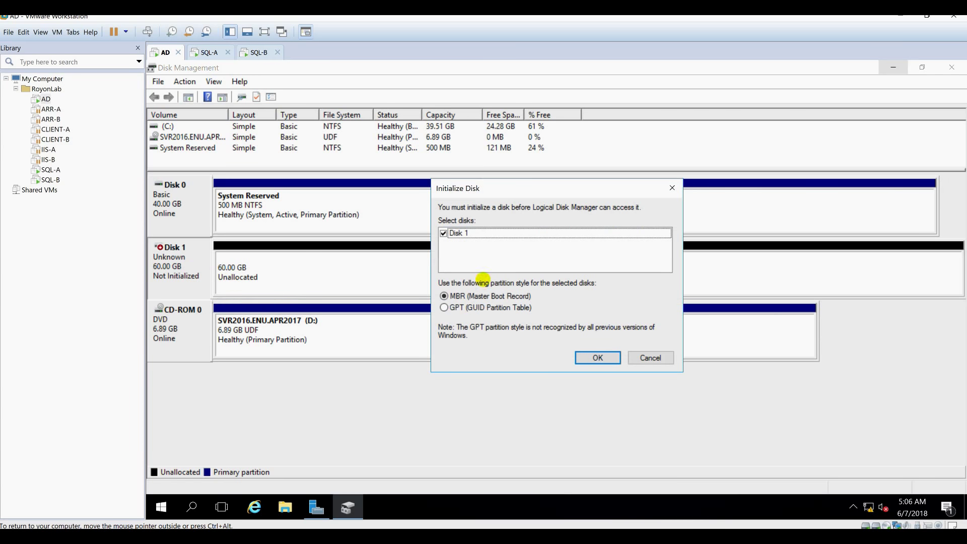
click(598, 357)
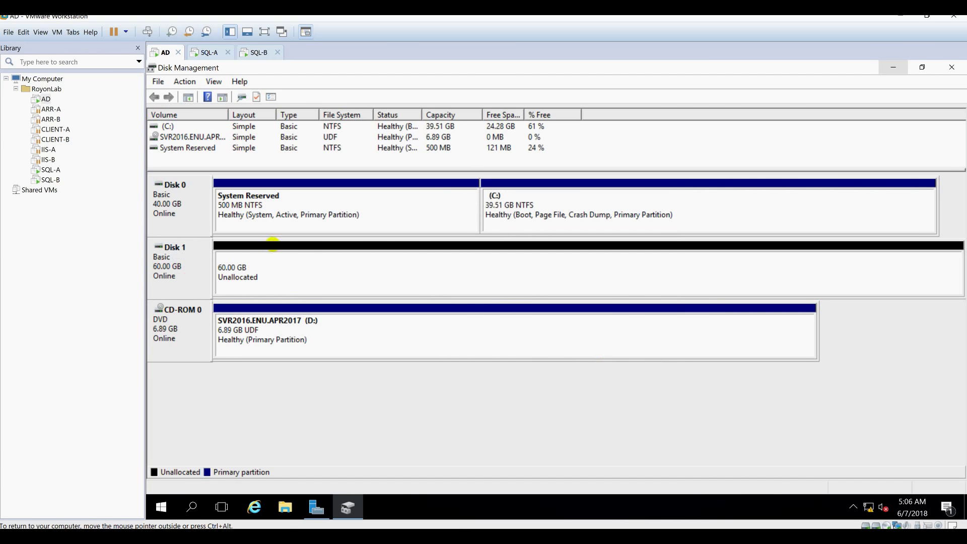
Create a full-size 61437 MB simple volume on E: labelled SQL-CLUSTER-DISK, then close Disk Management.
right_click(262, 262)
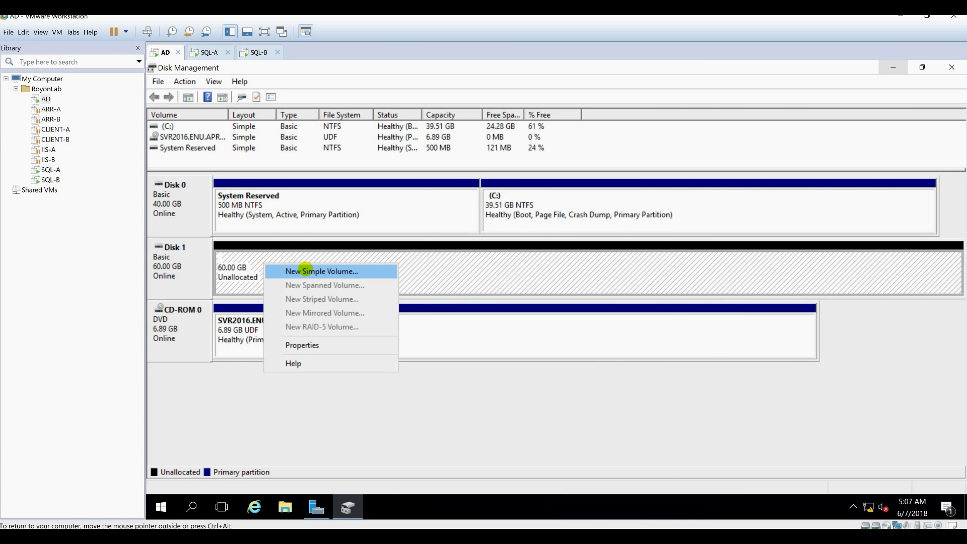
click(305, 269)
click(392, 353)
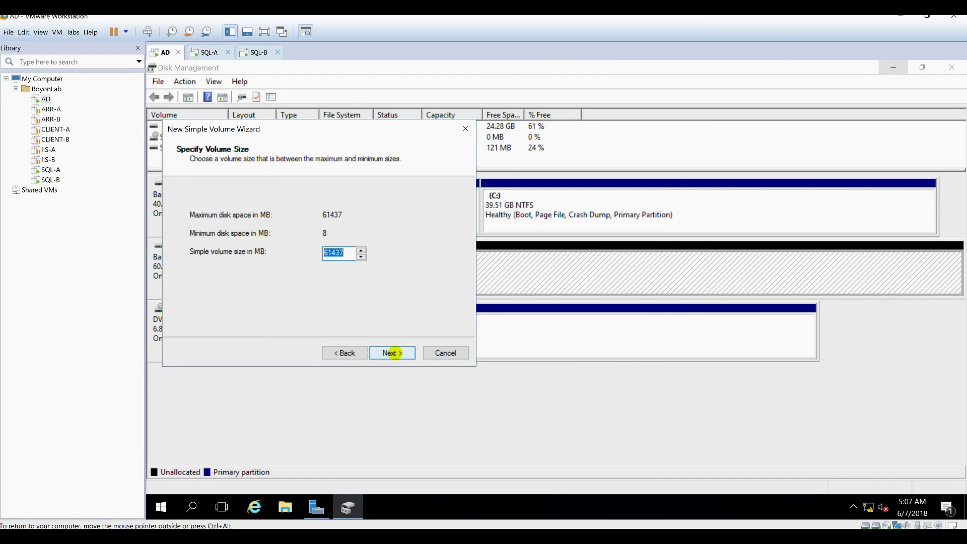
click(392, 353)
click(393, 352)
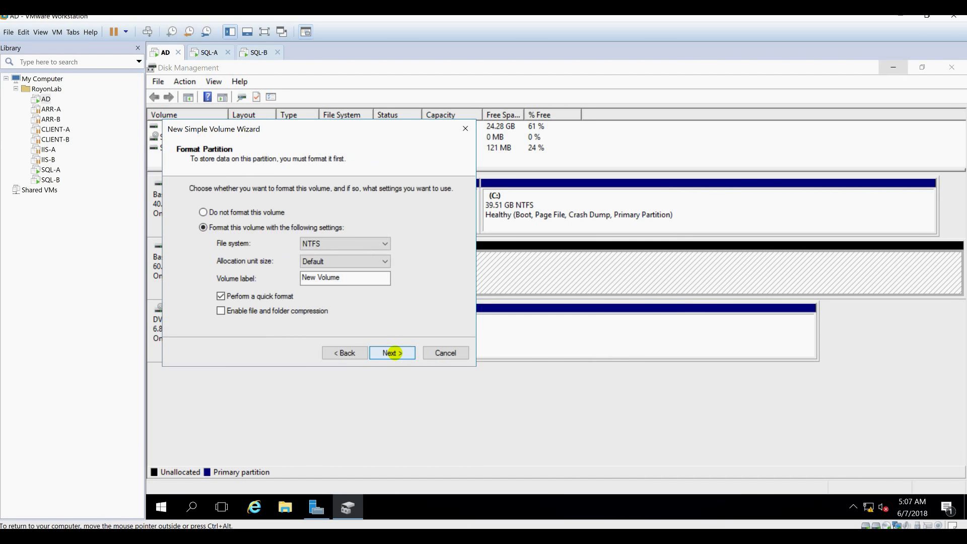
key(ctrl+a)
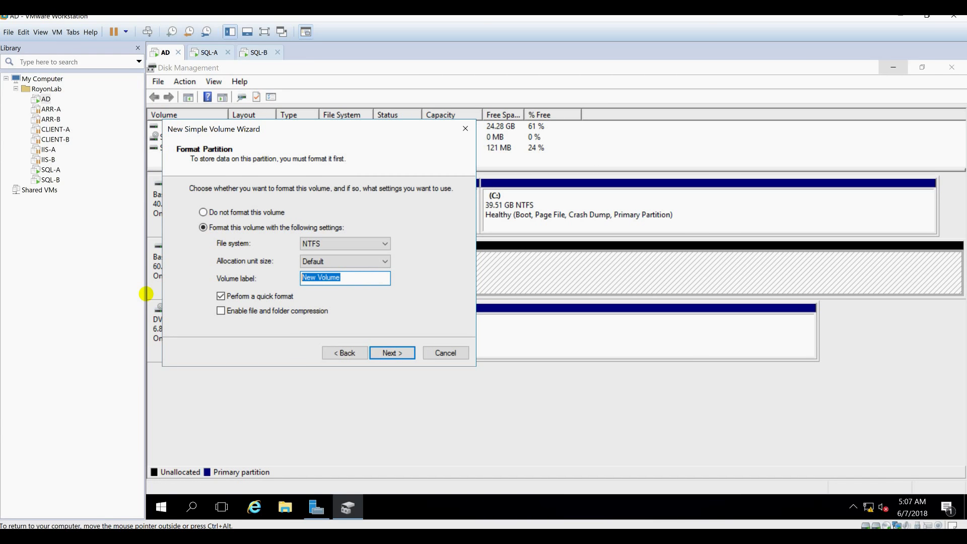
text(SQL-CLUSTER-DISKS)
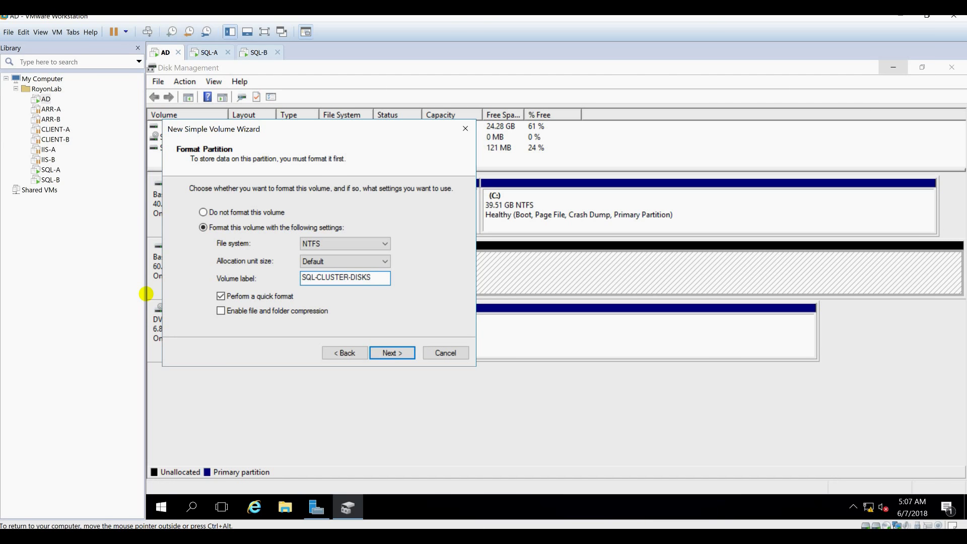
key(BackSpace)
key(Return)
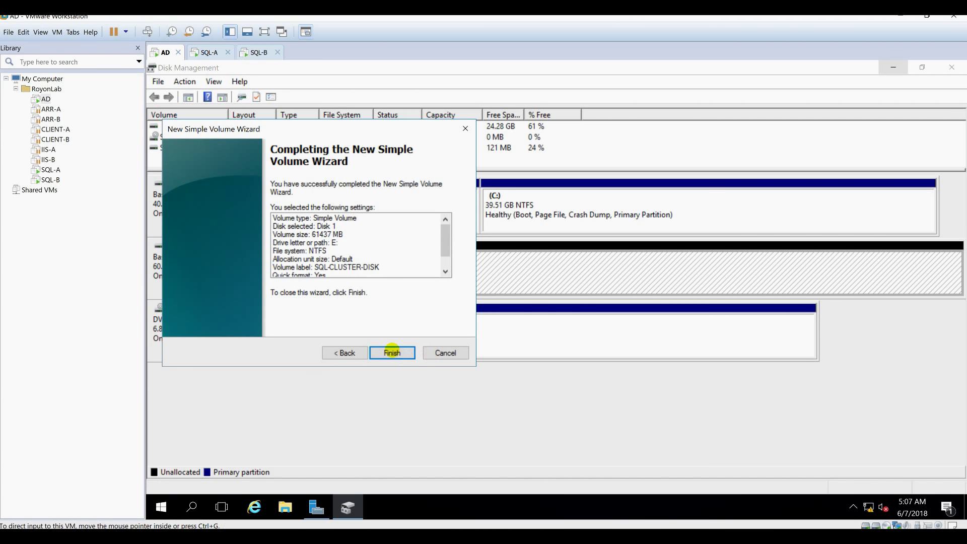
click(392, 352)
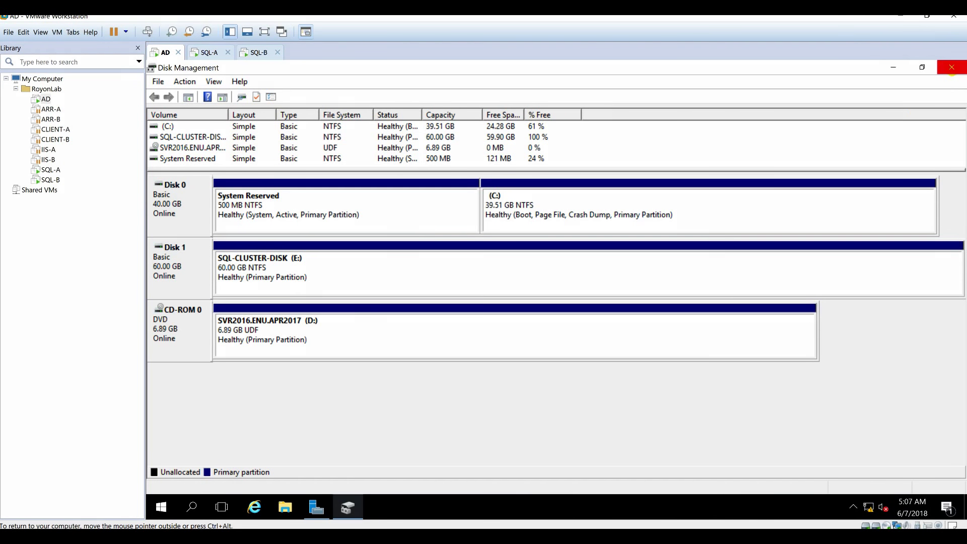
click(951, 68)
Show File and Storage Services > iSCSI in AD's Server Manager, then switch to SQL-A.
click(316, 507)
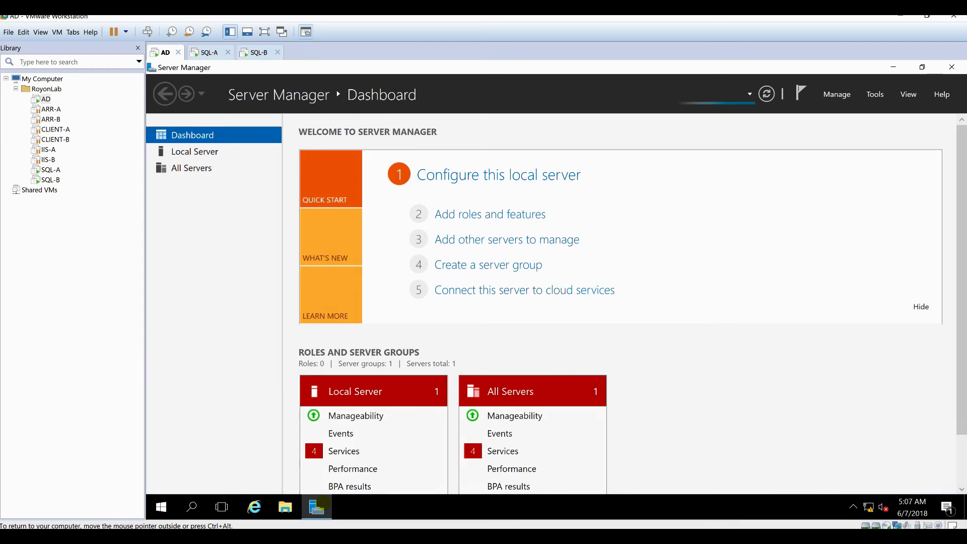
click(244, 216)
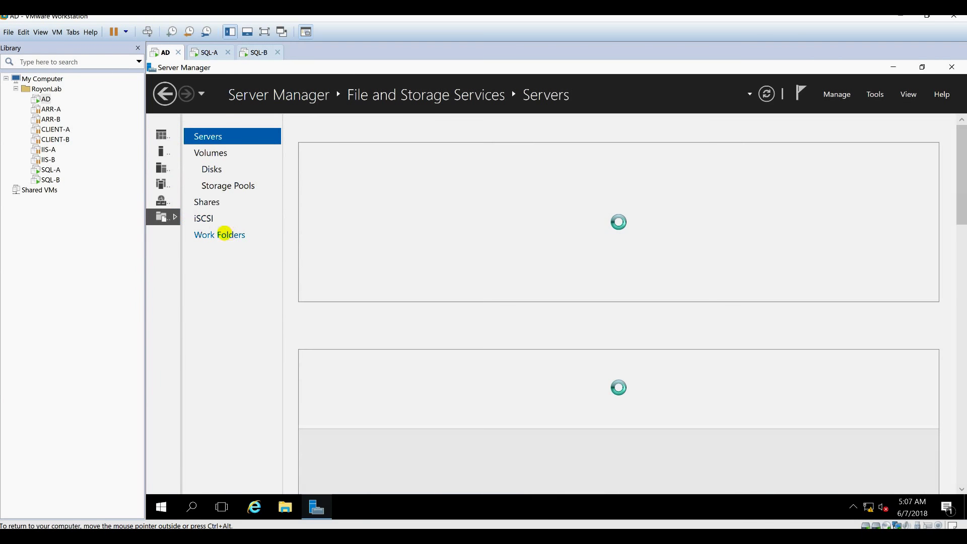
click(204, 218)
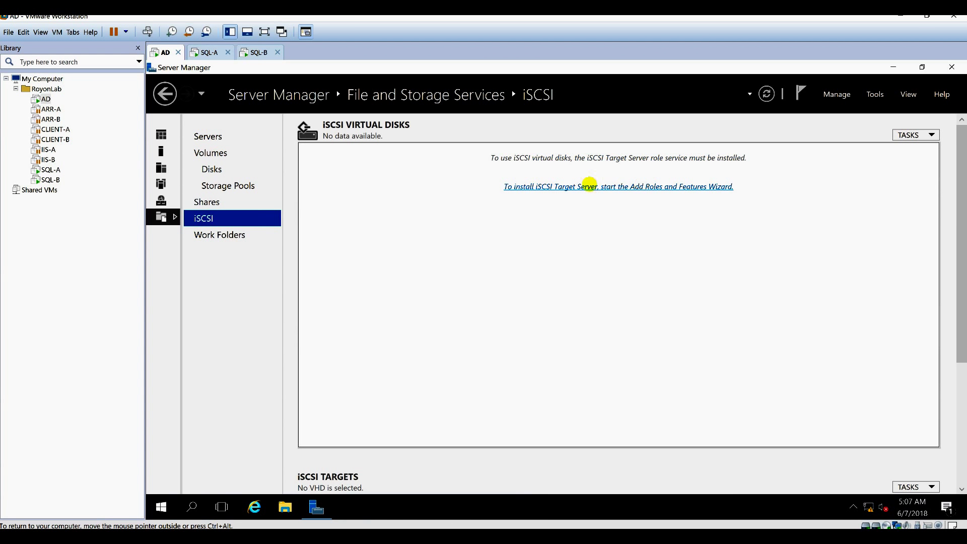
click(589, 184)
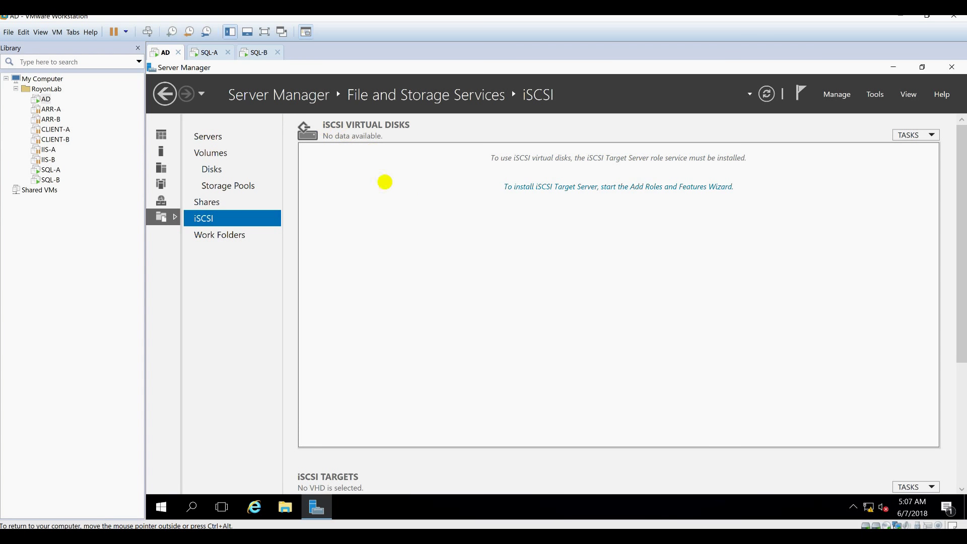
click(208, 53)
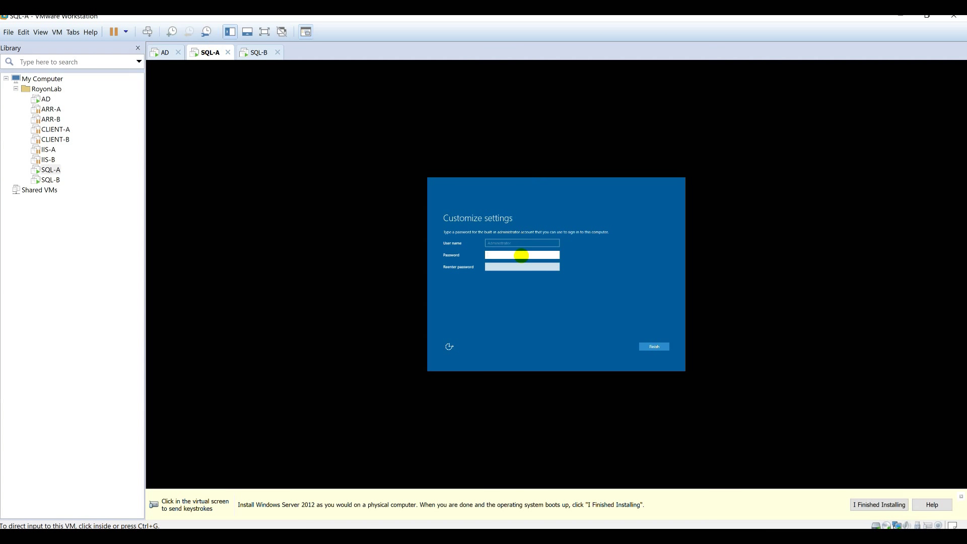
Enter and submit the administrator password on SQL-A's Customize settings page.
click(522, 255)
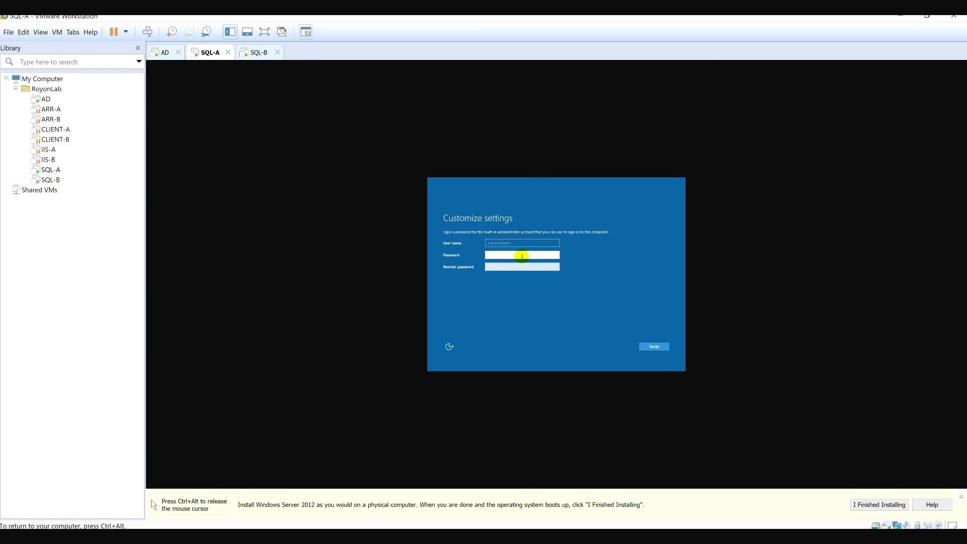
click(464, 253)
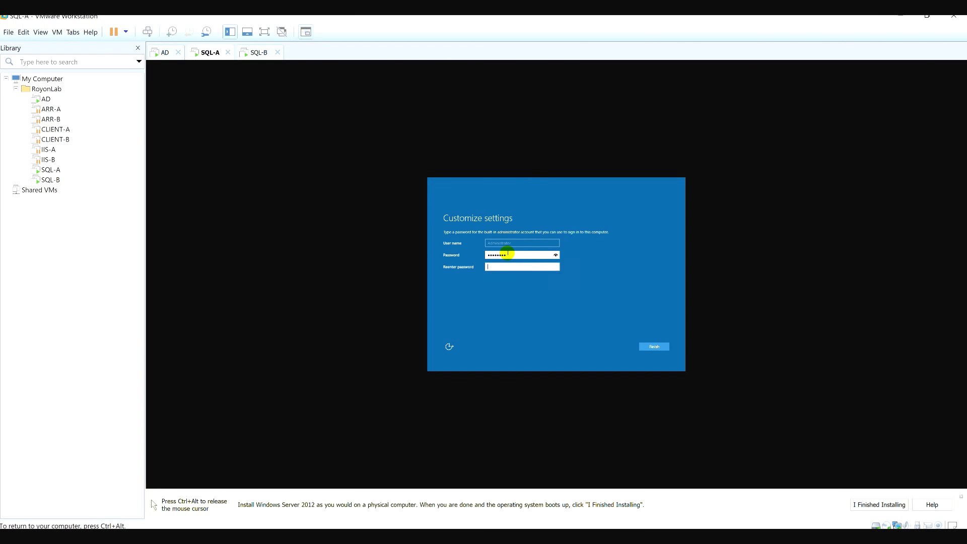
key(Return)
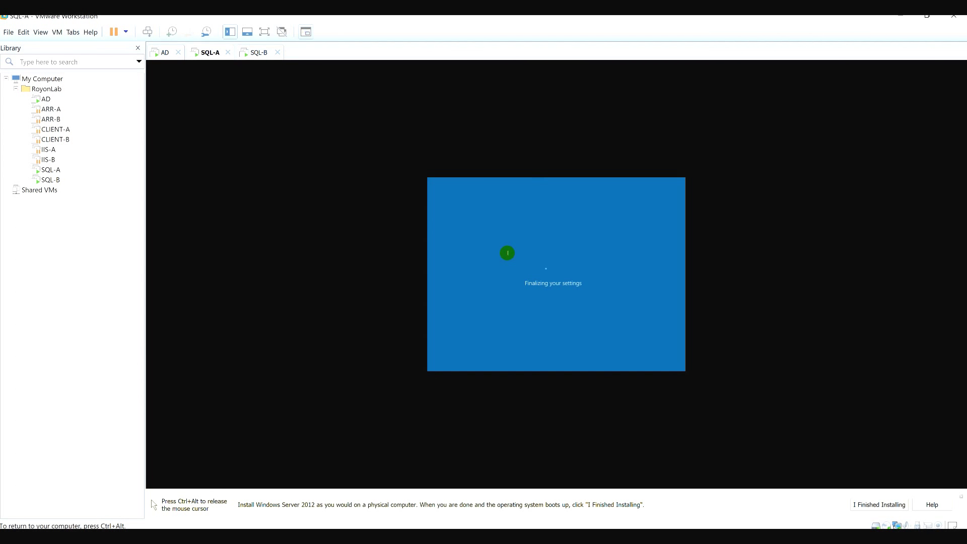
key(ctrl+alt)
Submit the administrator password on SQL-B, then return to SQL-A.
click(255, 52)
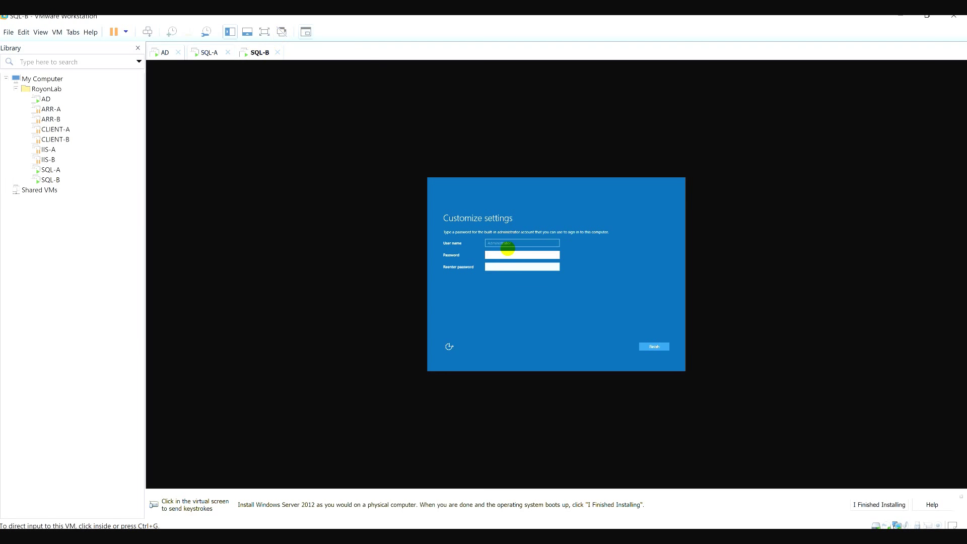
click(511, 254)
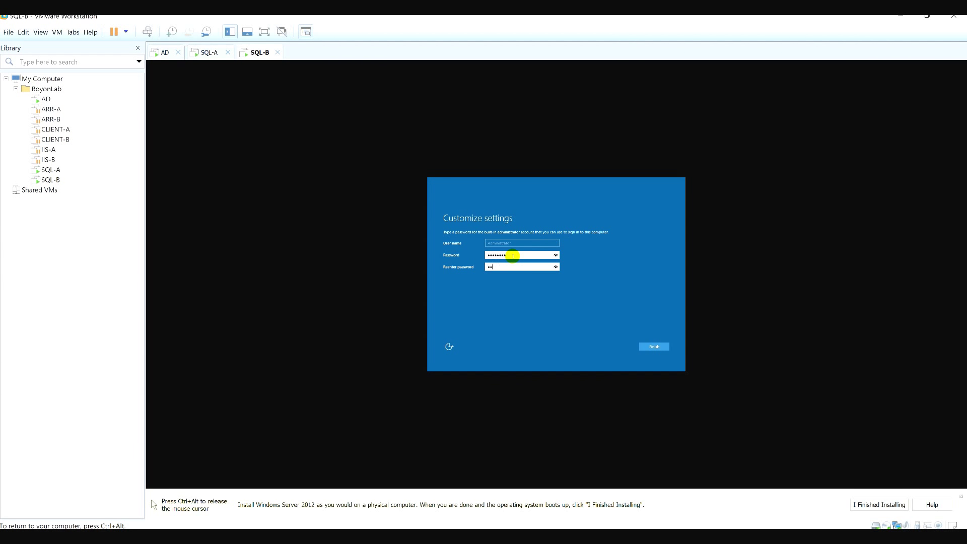
key(Return)
key(ctrl+alt)
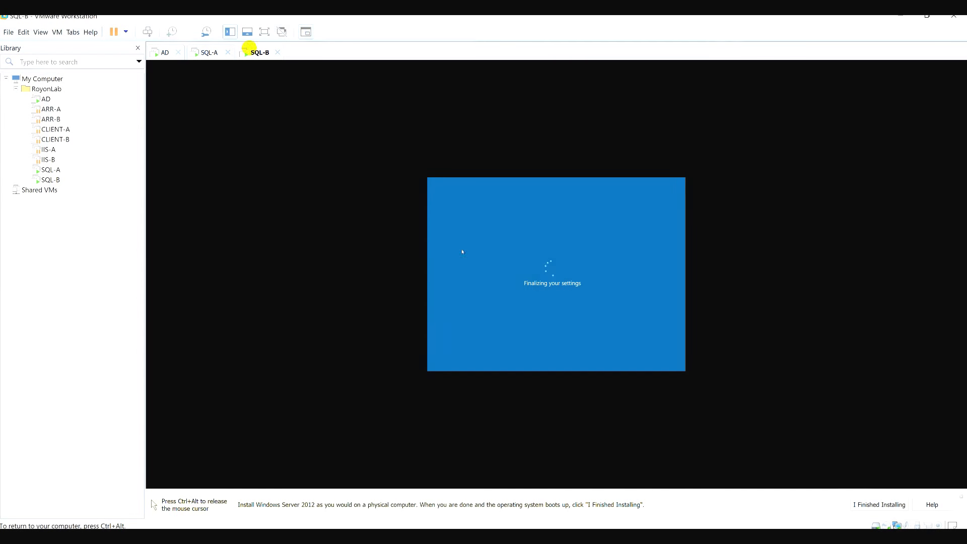
click(208, 52)
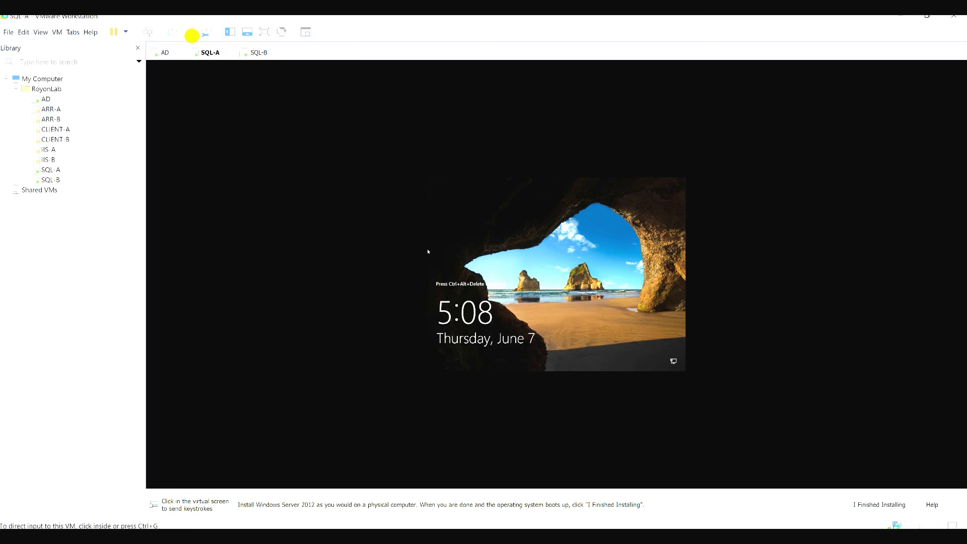
Send Ctrl+Alt+Del to SQL-A and sign in as Administrator on SQL-A and SQL-B.
click(148, 32)
click(649, 315)
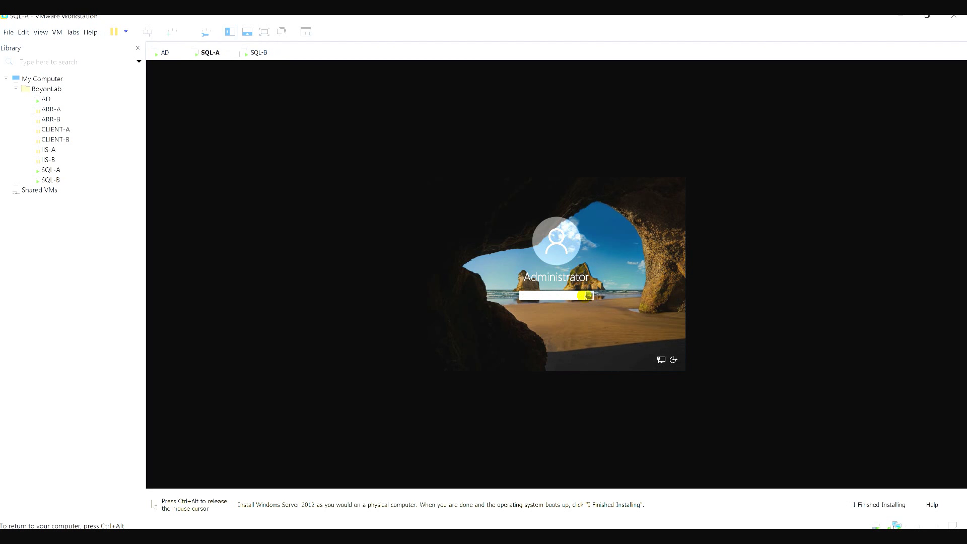
click(587, 296)
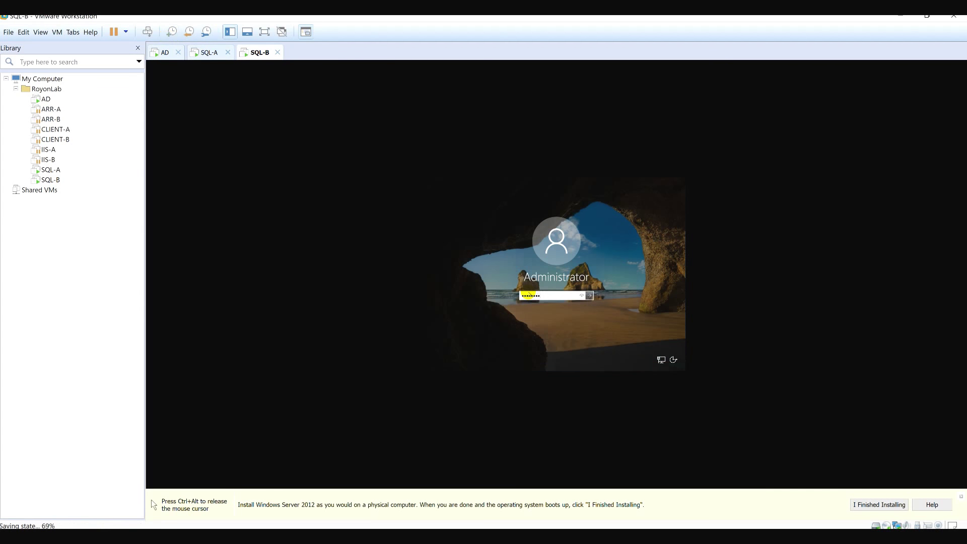
key(Return)
Dismiss SQL-A's network discovery prompt and minimize its Server Manager to reach the desktop.
click(210, 52)
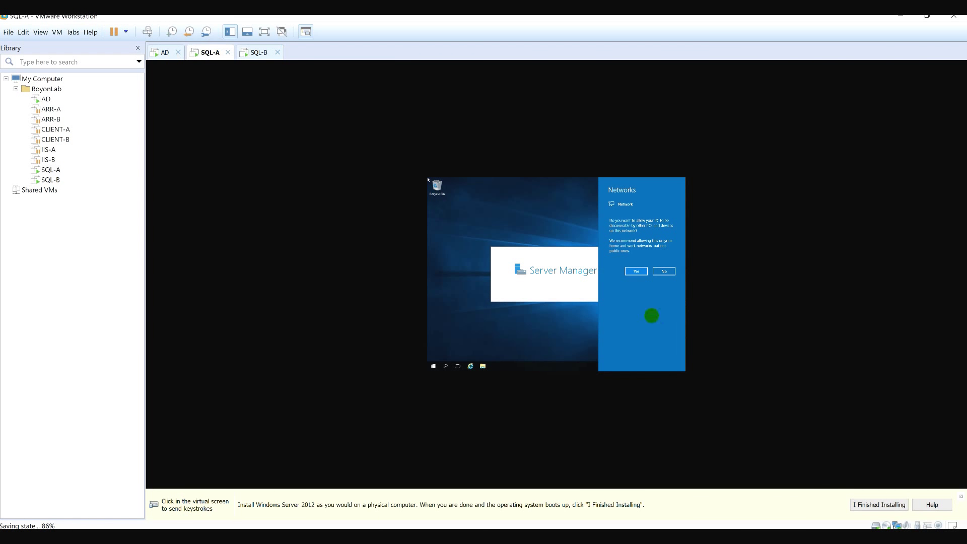
click(566, 319)
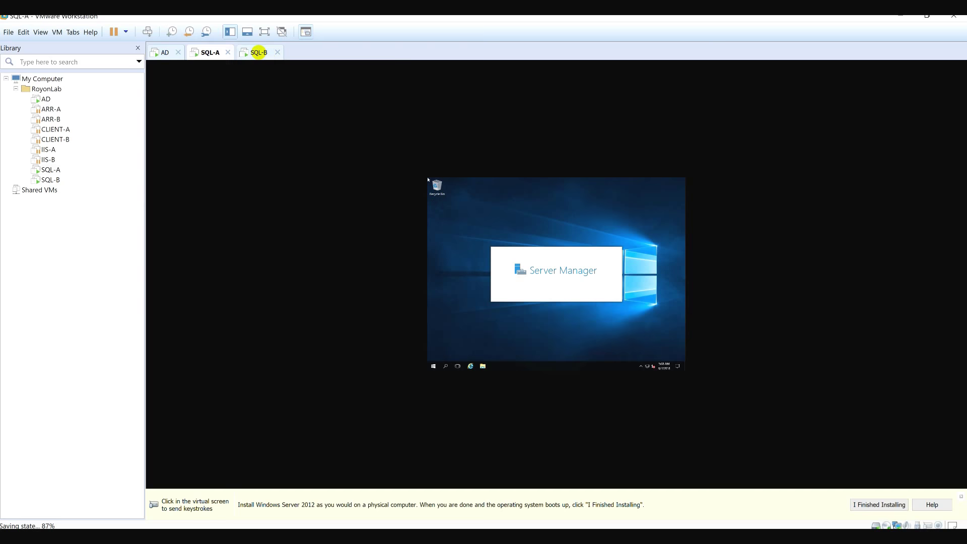
click(259, 52)
key(ctrl+alt)
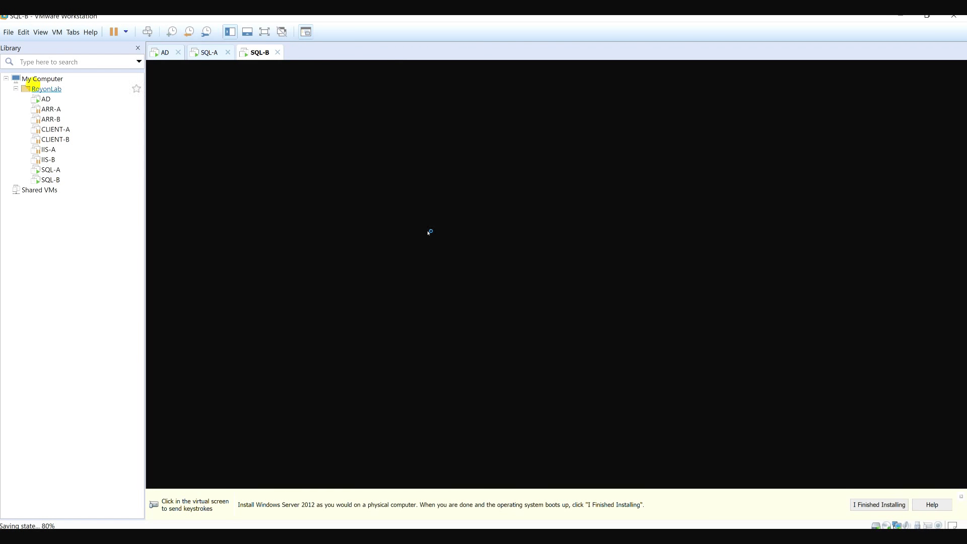
click(202, 53)
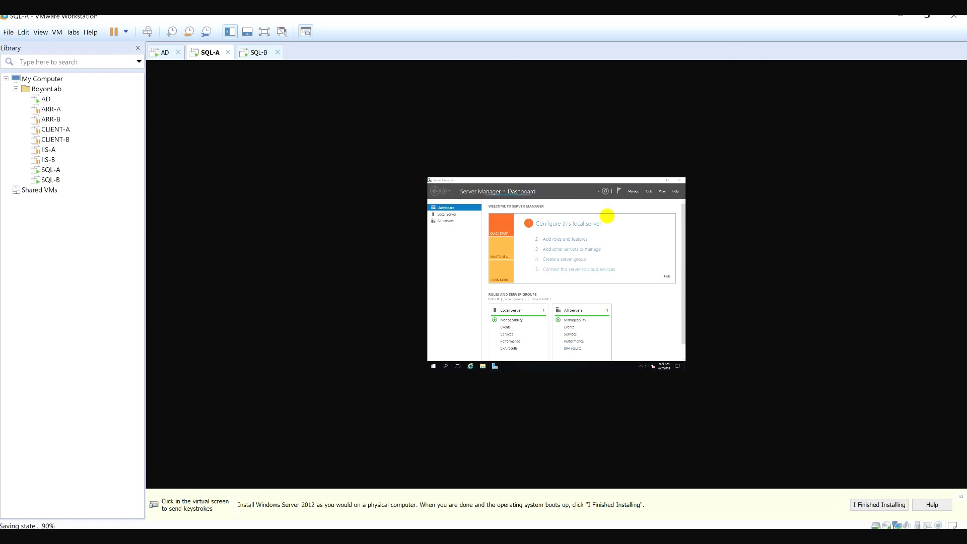
click(657, 180)
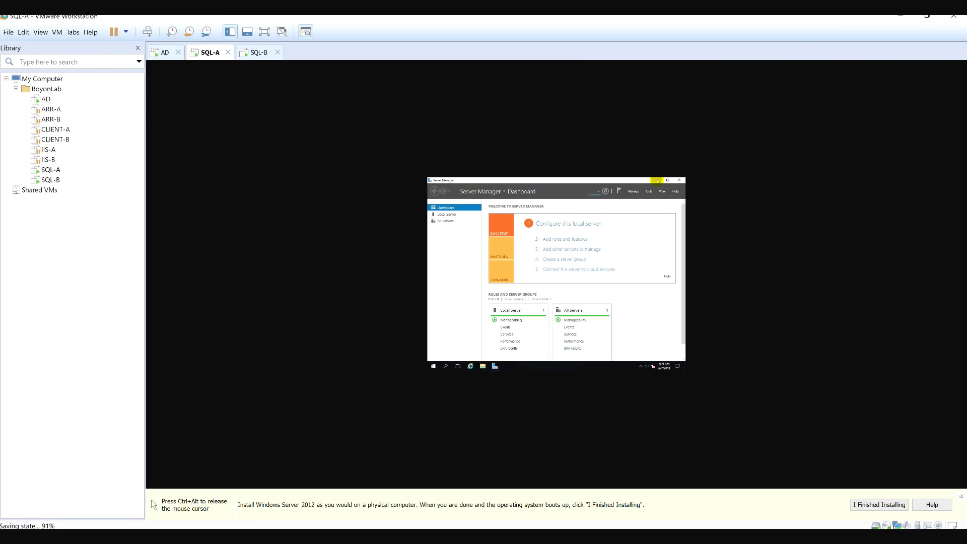
key(ctrl+alt)
click(57, 32)
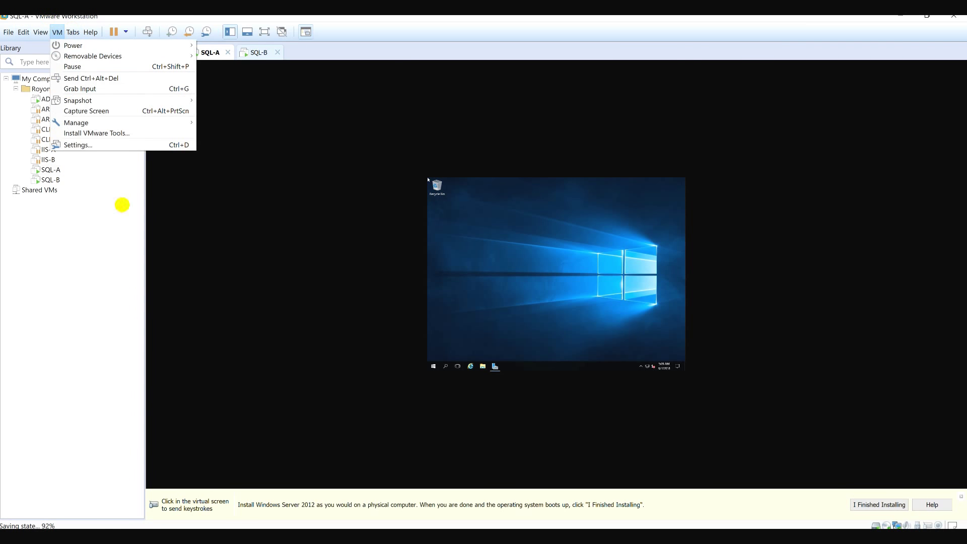
Launch the VMware Tools install on SQL-A via File Explorer, then return to AD.
click(123, 134)
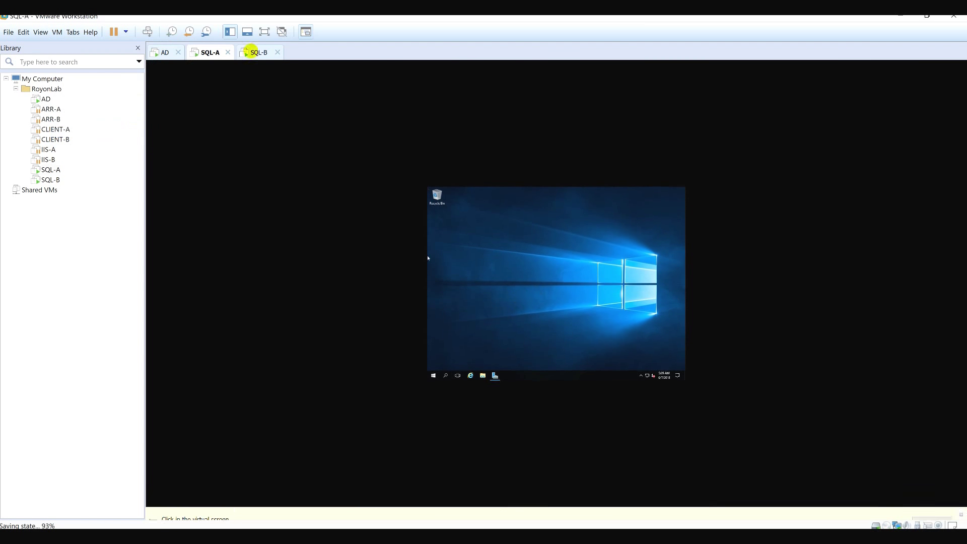
click(641, 201)
click(482, 366)
key(ctrl+alt)
click(259, 52)
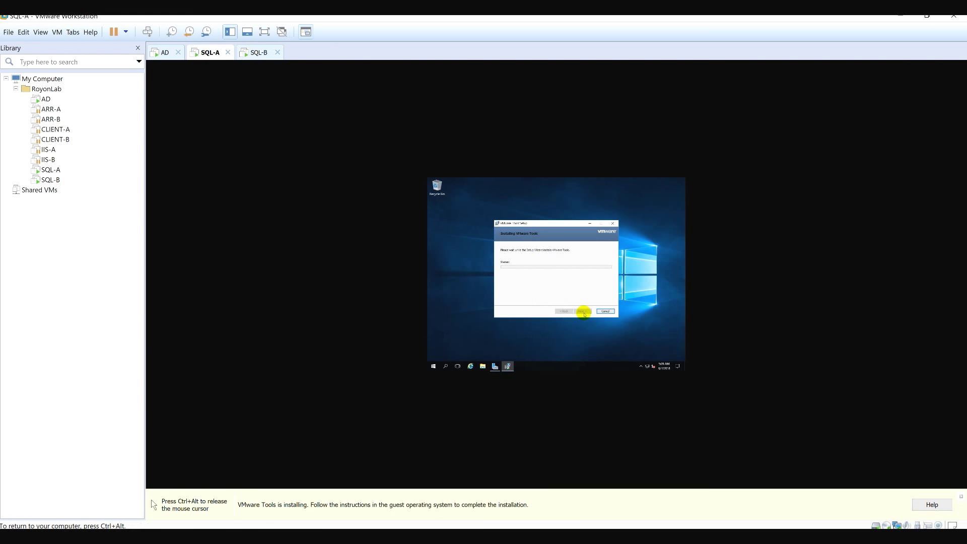
key(ctrl+alt)
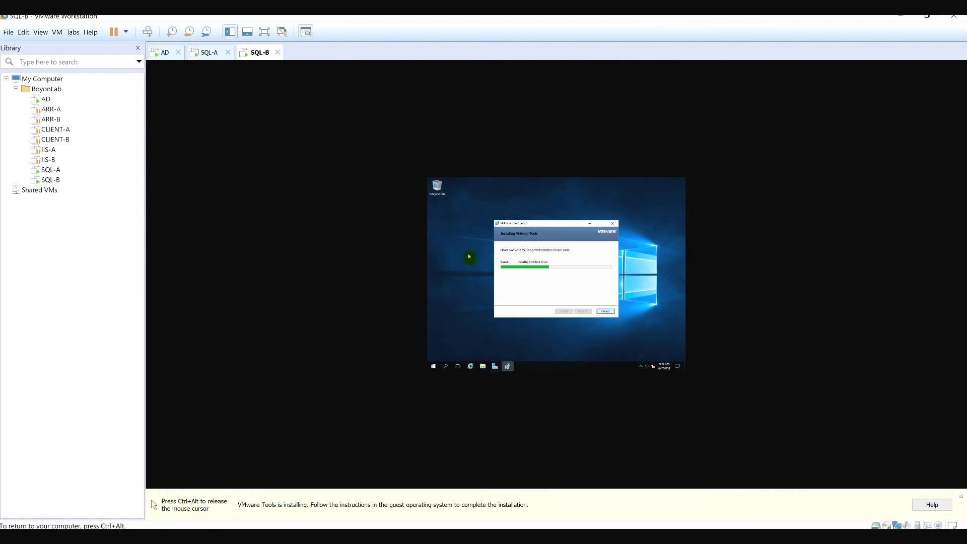
click(209, 52)
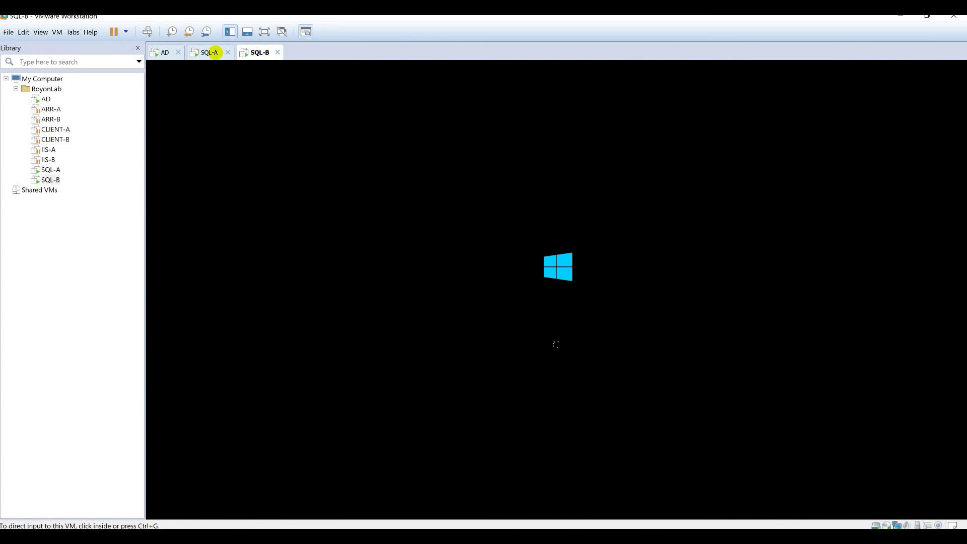
click(215, 53)
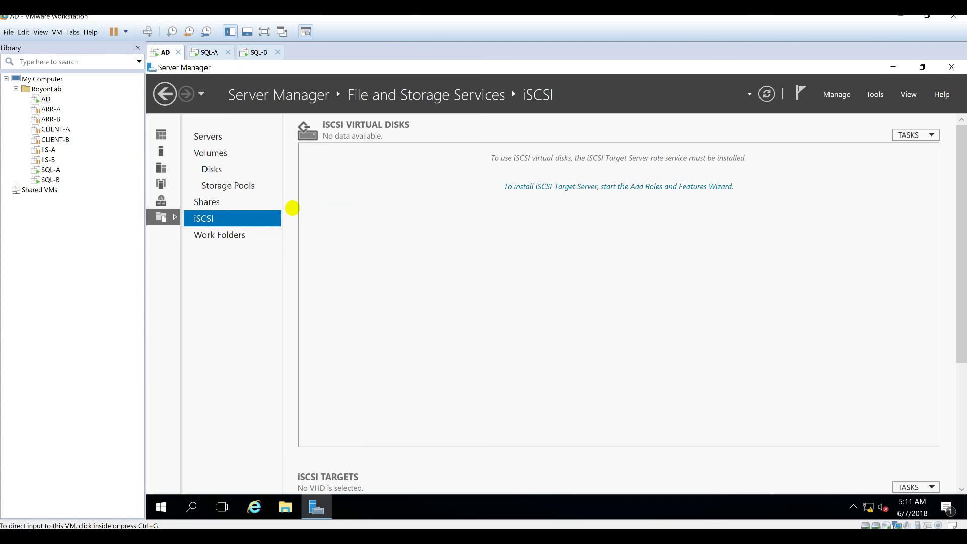
Select the iSCSI page in AD's Server Manager, which lists no iSCSI virtual disks.
click(266, 218)
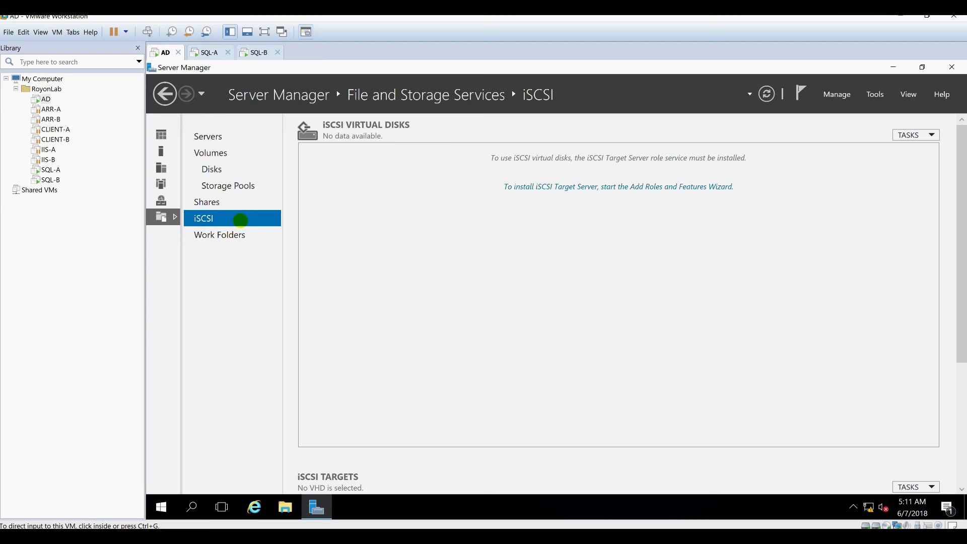
On SQL-A, rename the Ethernet0 adapter to LAN via Network and Sharing Center.
click(204, 53)
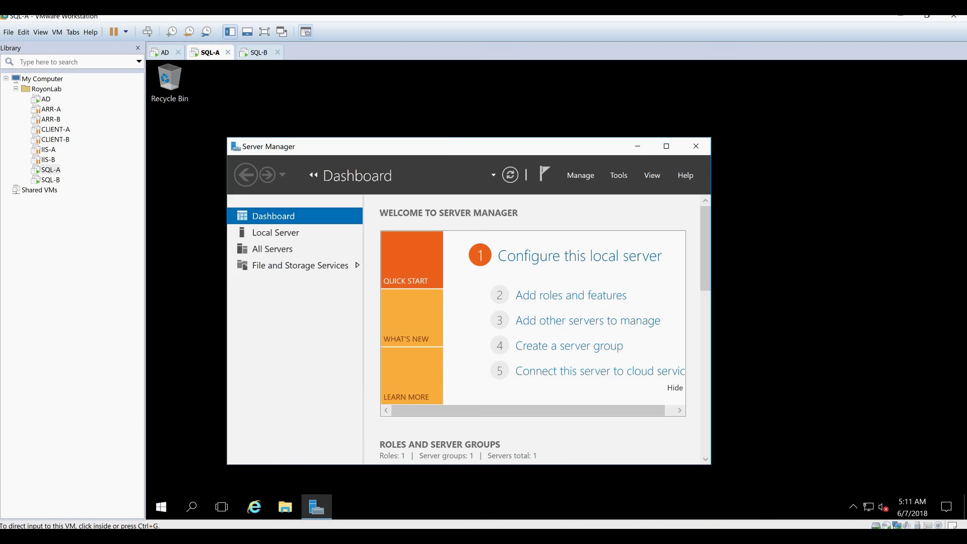
click(637, 147)
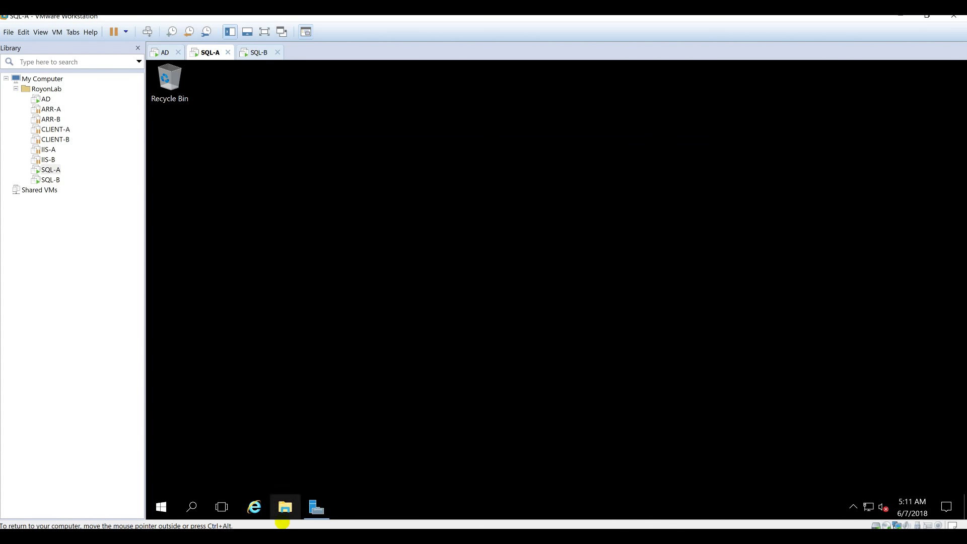
right_click(868, 507)
key(Escape)
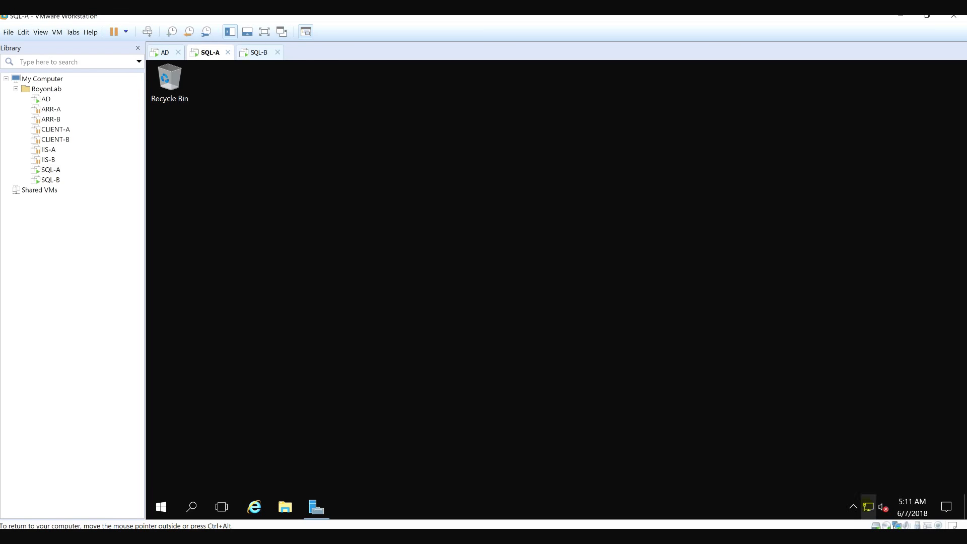
right_click(868, 507)
click(887, 496)
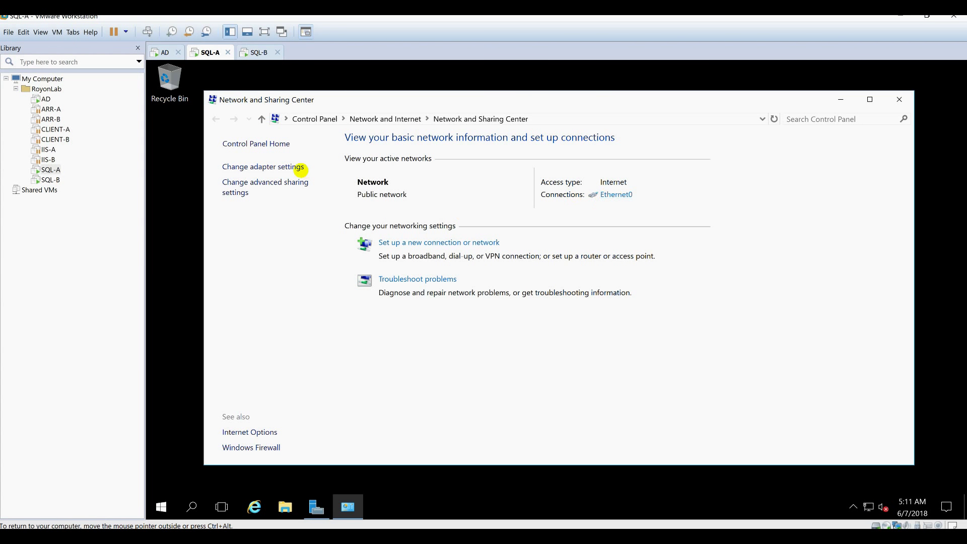
click(287, 167)
click(251, 185)
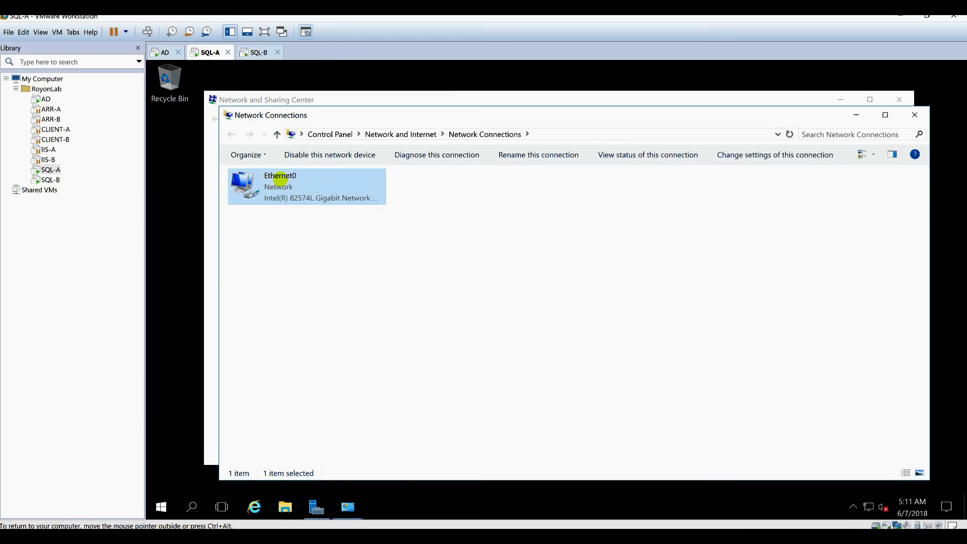
click(282, 176)
text(LAN)
key(Return)
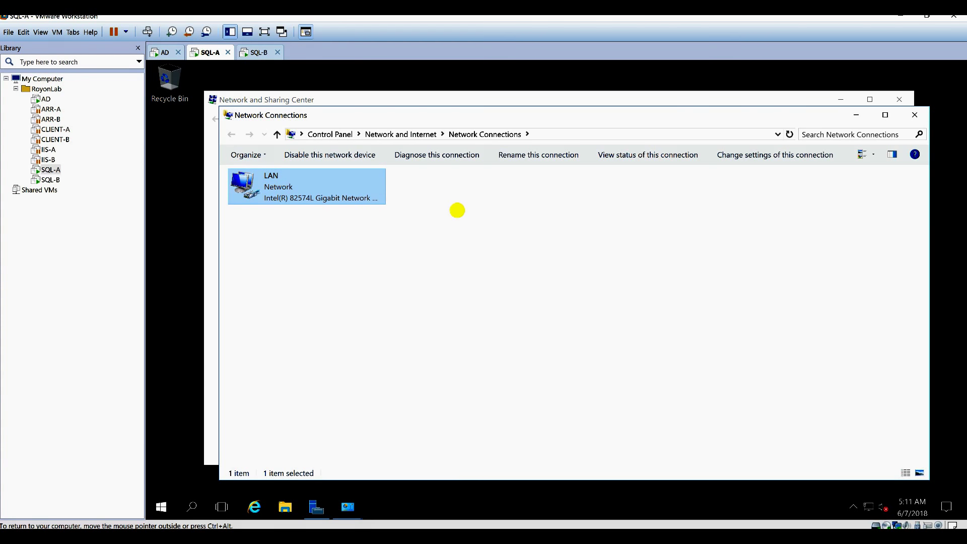
Give LAN static IPv4 192.168.1.42, mask 255.255.255.0, gateway 192.168.1.1, DNS 192.168.1.10.
right_click(286, 182)
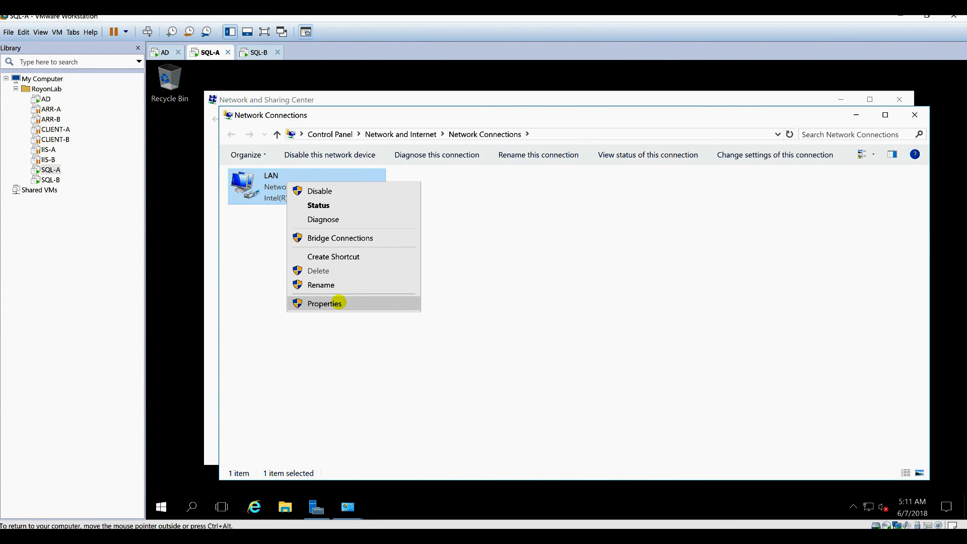
click(334, 304)
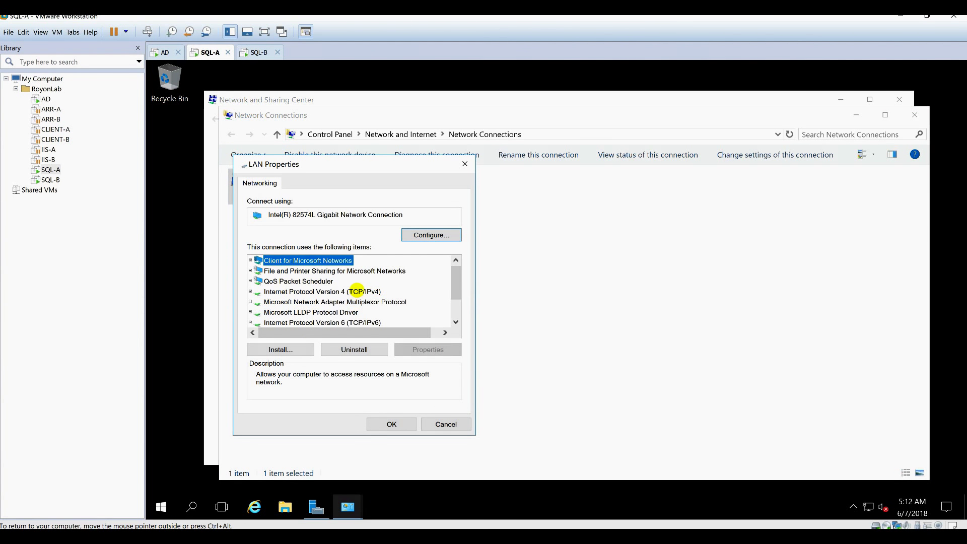
double_click(343, 292)
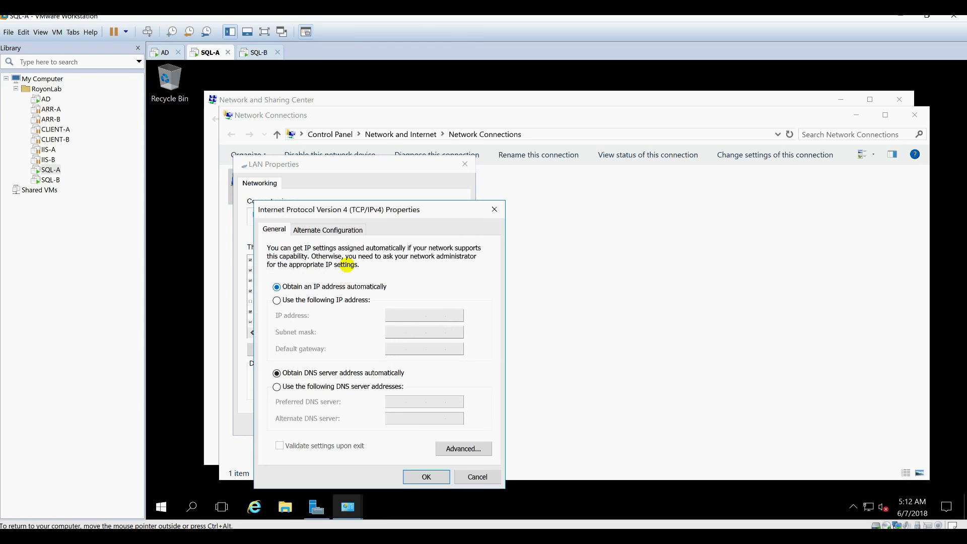
click(330, 300)
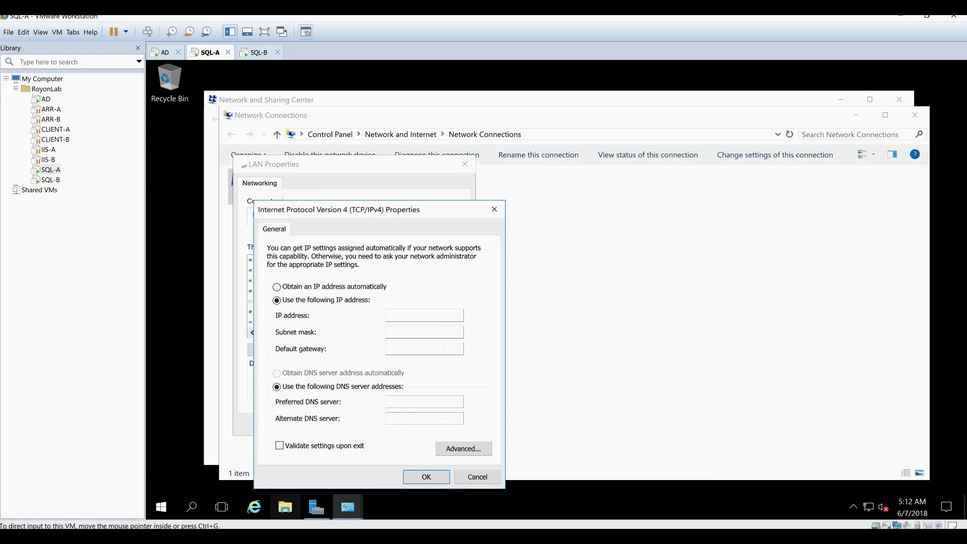
key(alt+Tab)
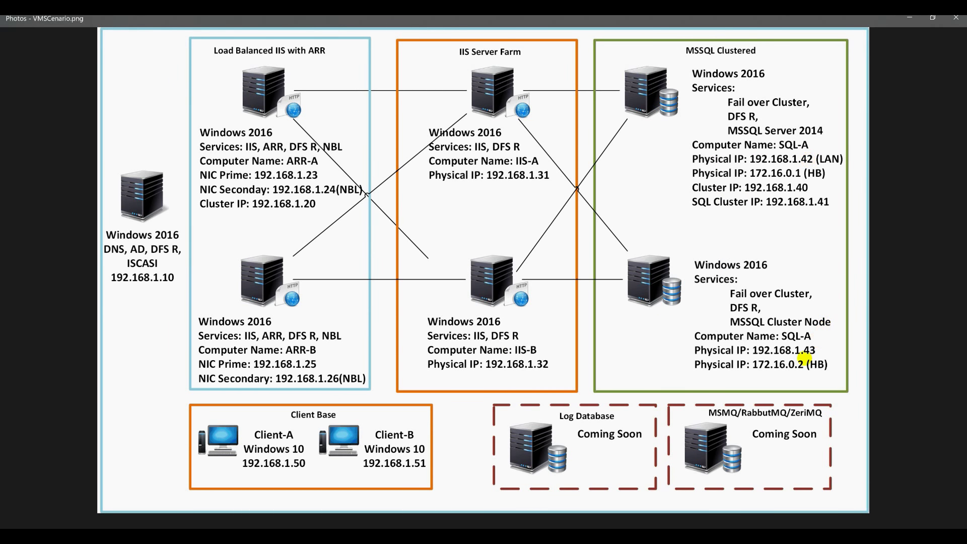
click(913, 19)
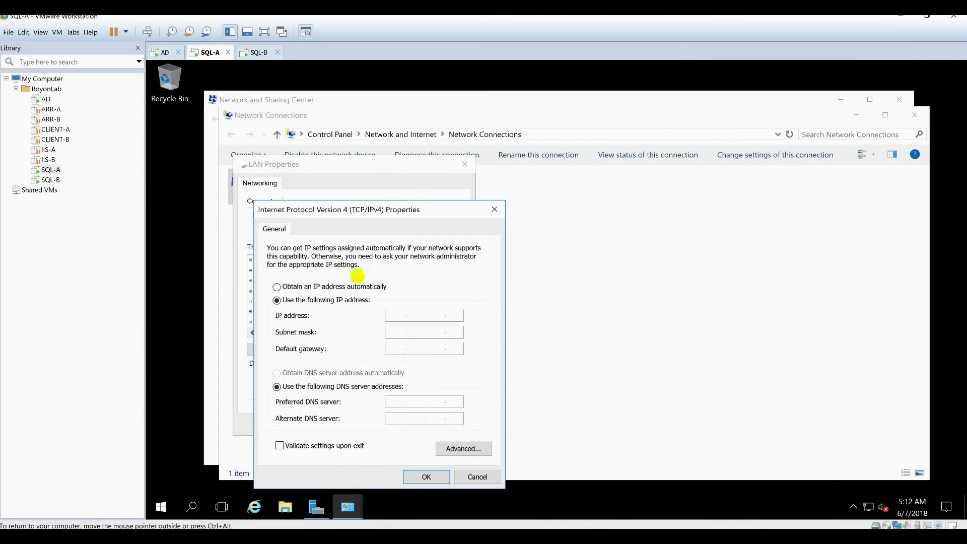
text(192.168.1.1)
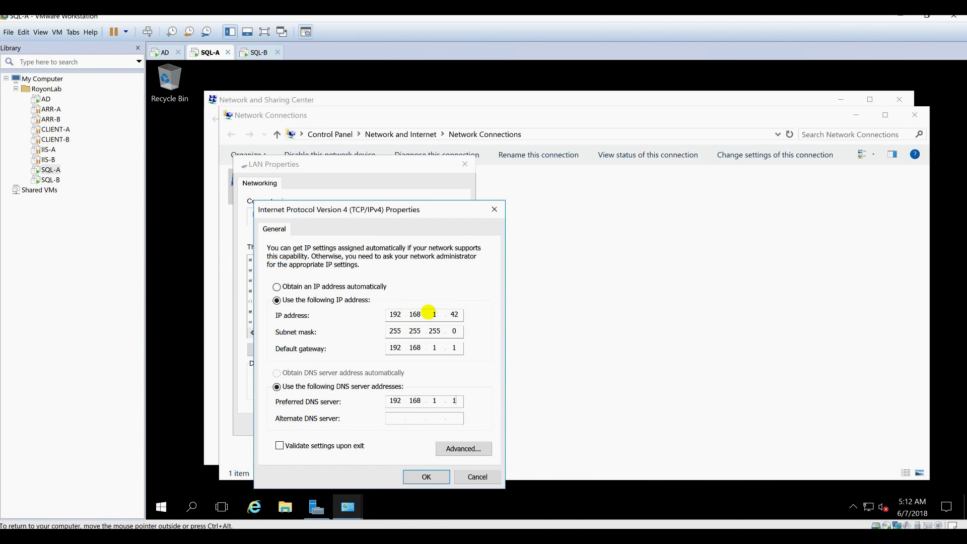
click(463, 448)
click(433, 477)
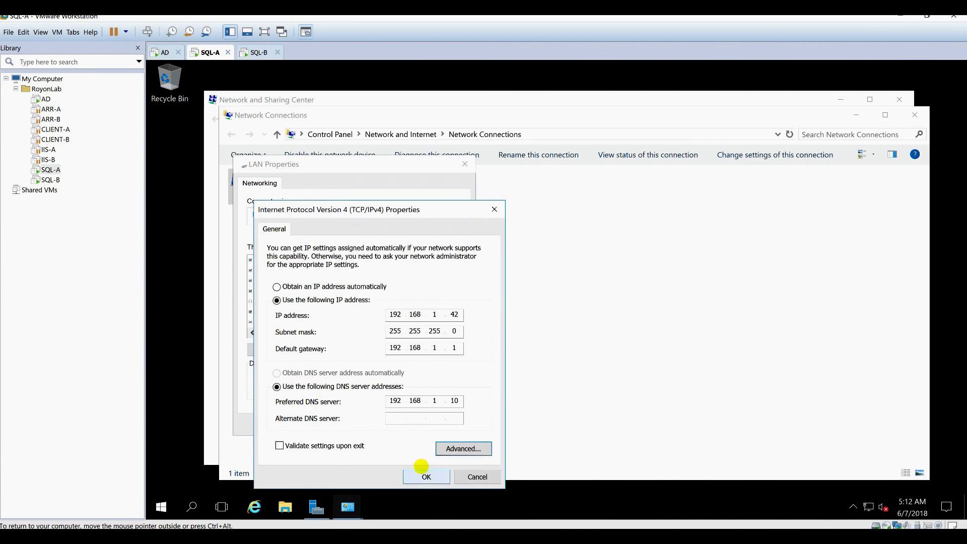
click(426, 477)
click(409, 425)
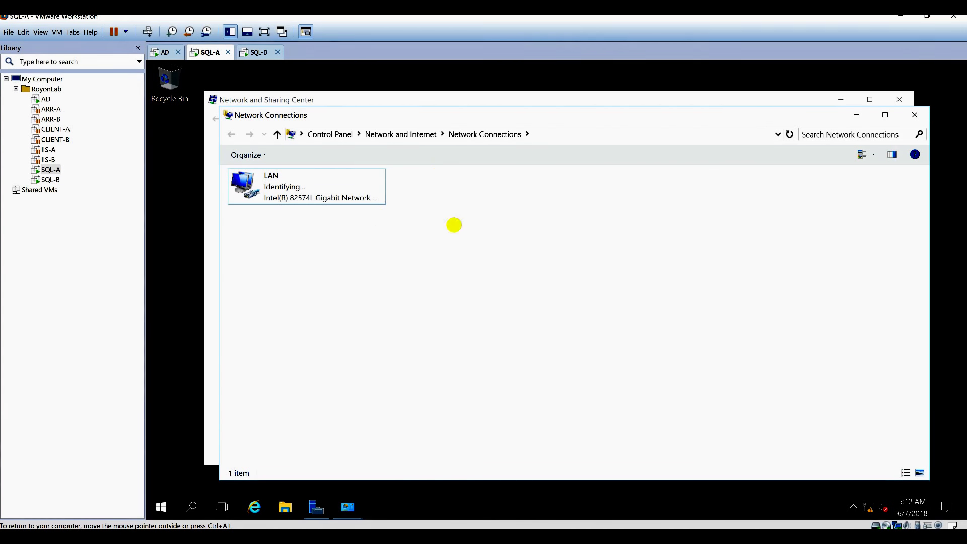
key(ctrl+alt)
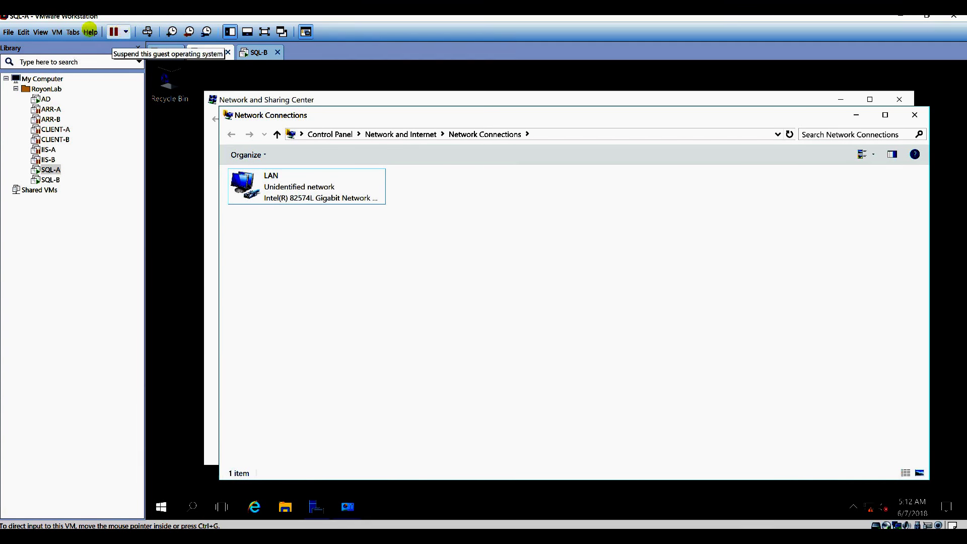
Add a second network adapter to SQL-A's virtual hardware.
click(57, 32)
click(91, 209)
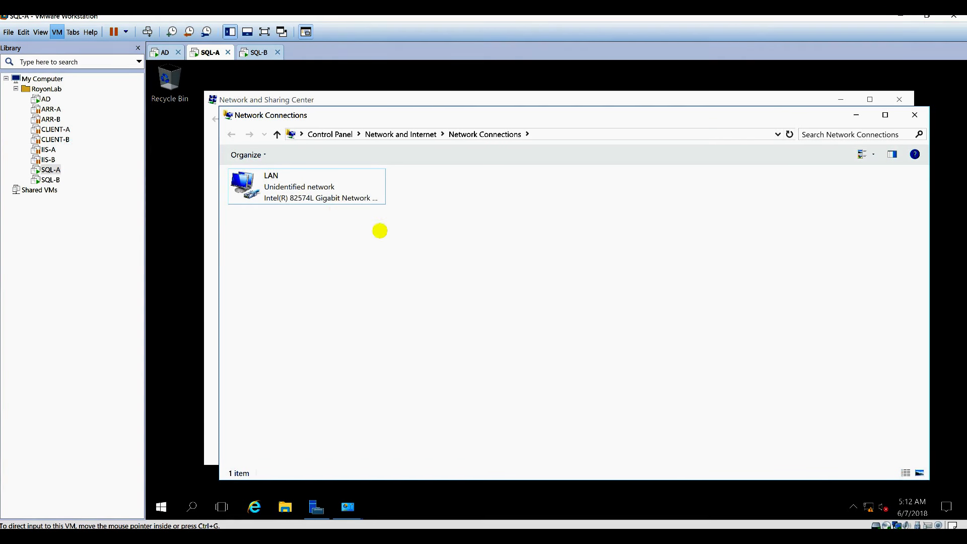
click(412, 420)
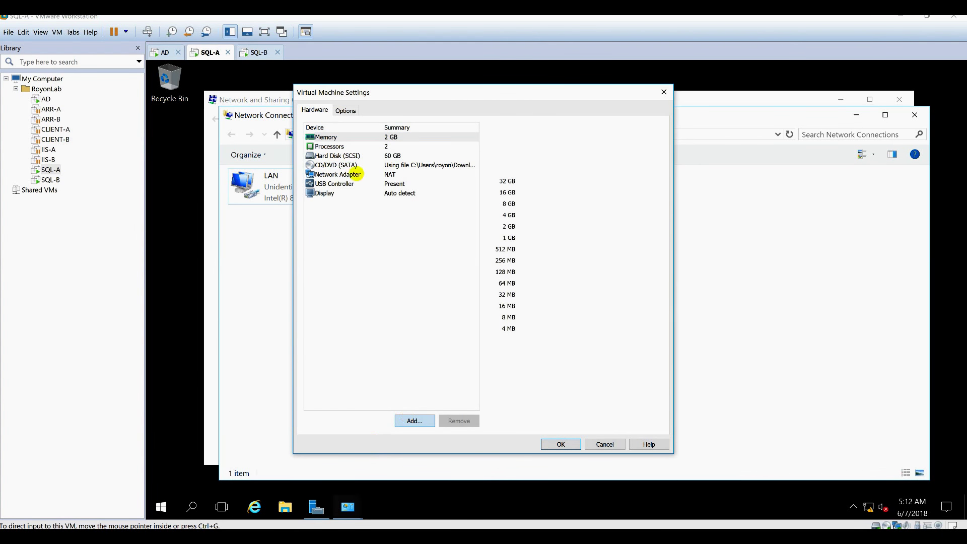
click(401, 247)
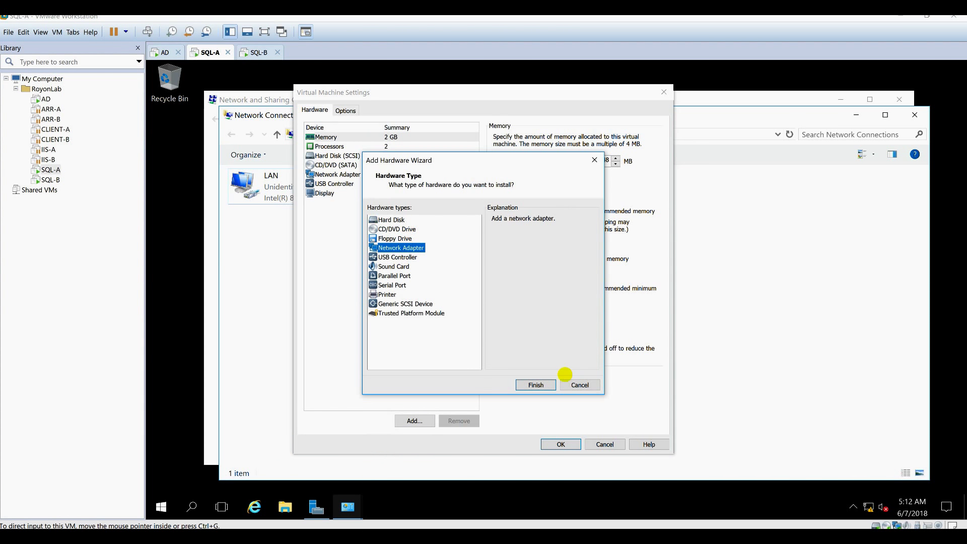
click(540, 383)
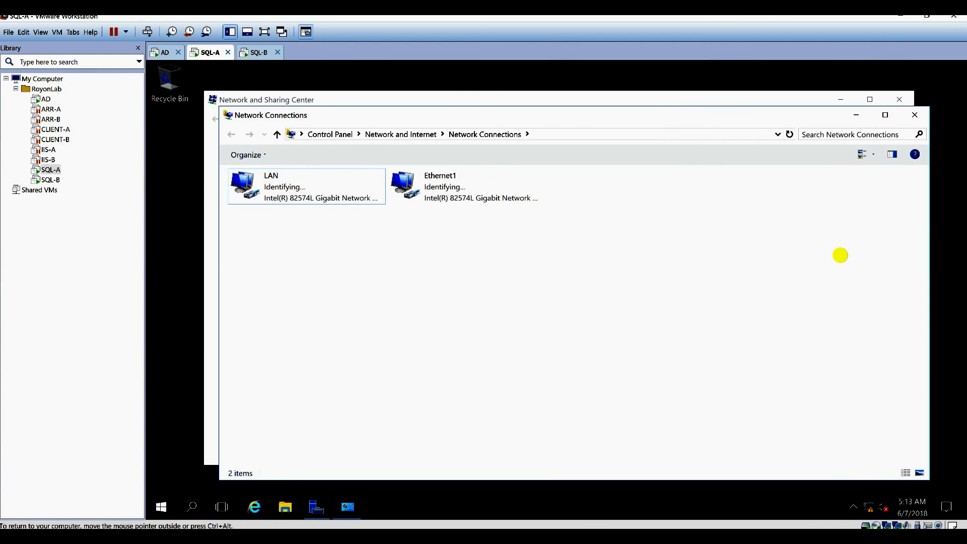
Rename the new Ethernet1 connection to HEARTBEAT.
click(436, 176)
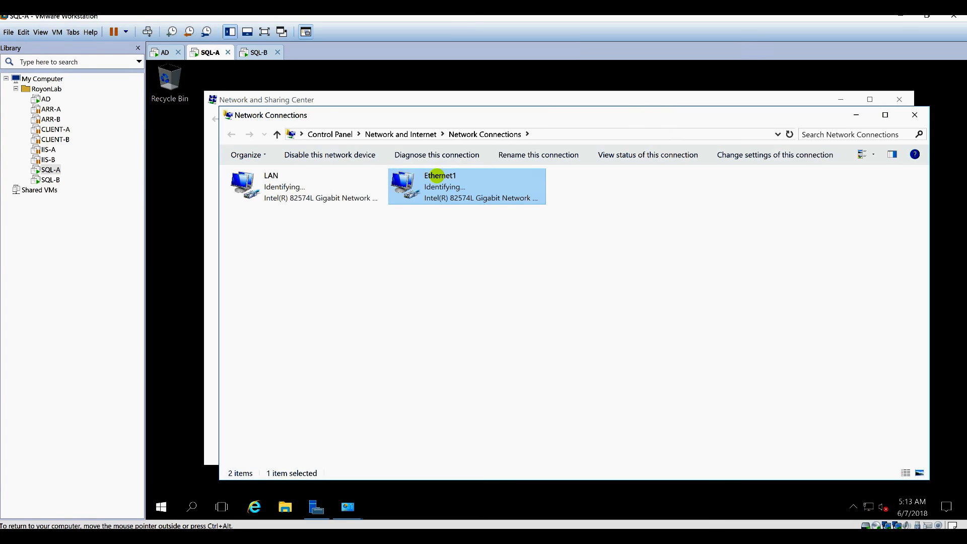
double_click(437, 176)
click(440, 181)
text(HEAR)
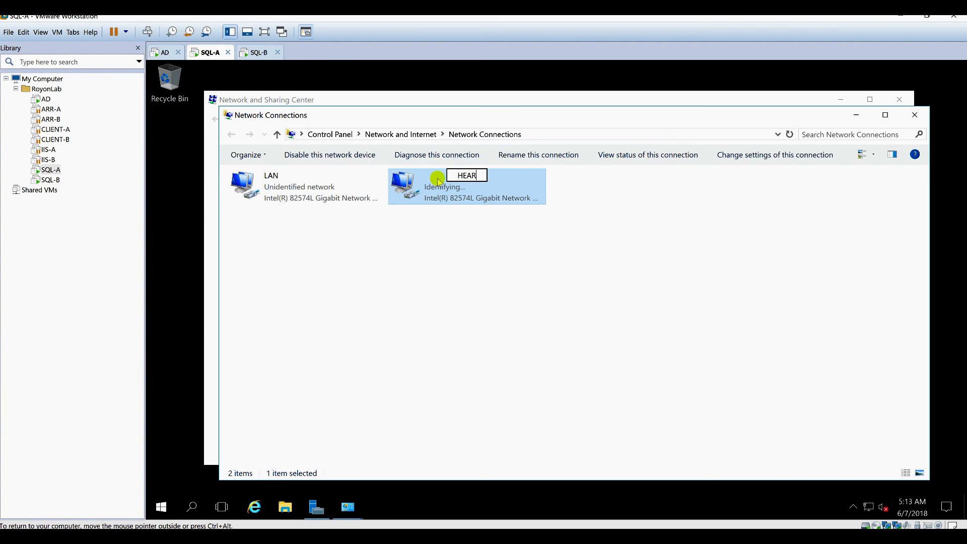
text(TBEAT)
key(Return)
Set HEARTBEAT's IPv4 to static 172.16.1.10 with mask 255.255.0.0.
key(alt+Return)
double_click(317, 304)
click(317, 300)
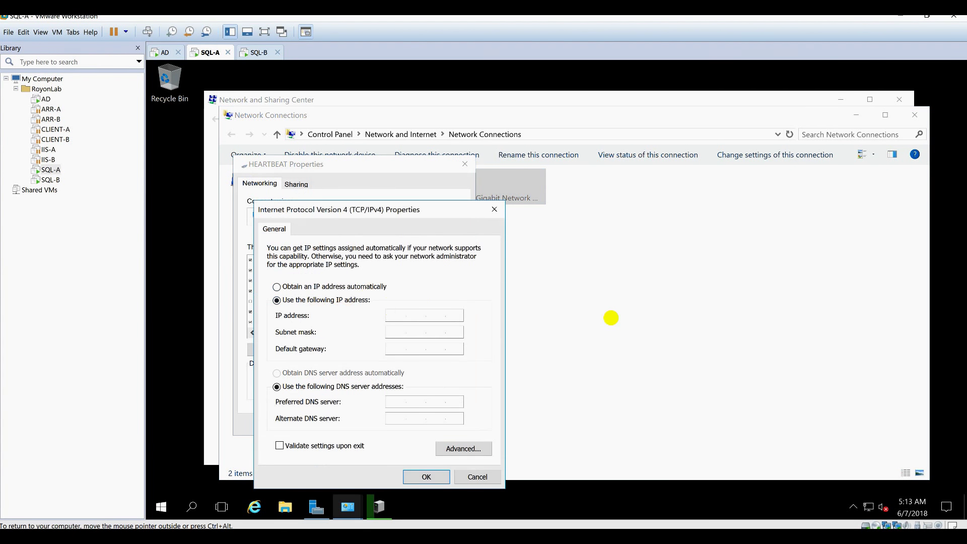
text(0)
key(Tab)
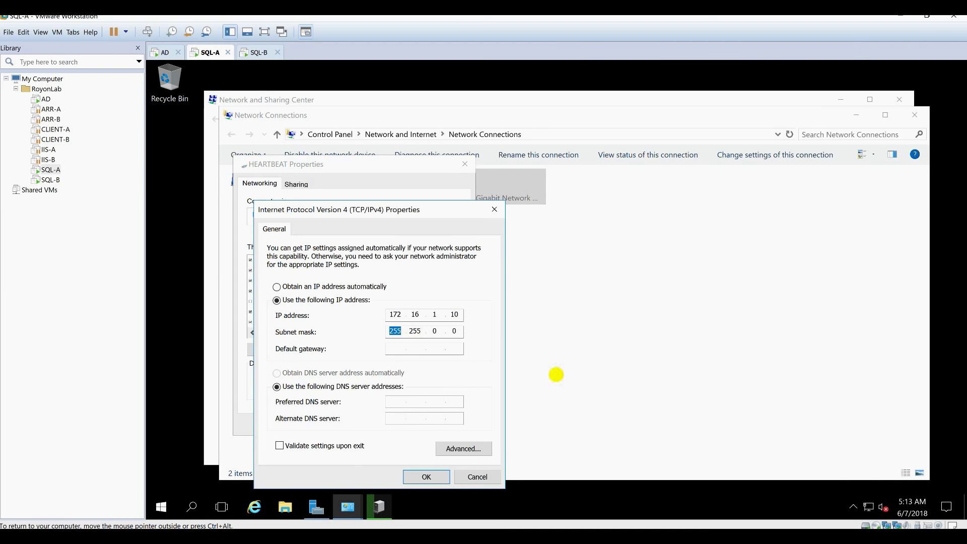
click(426, 477)
click(388, 423)
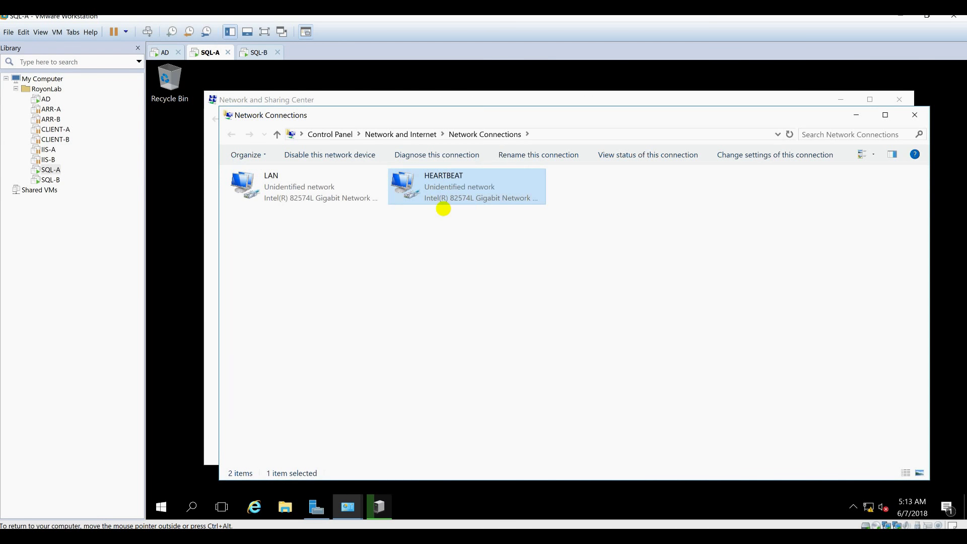
Check SQL-B's sign-in screen, then return to SQL-A.
click(259, 52)
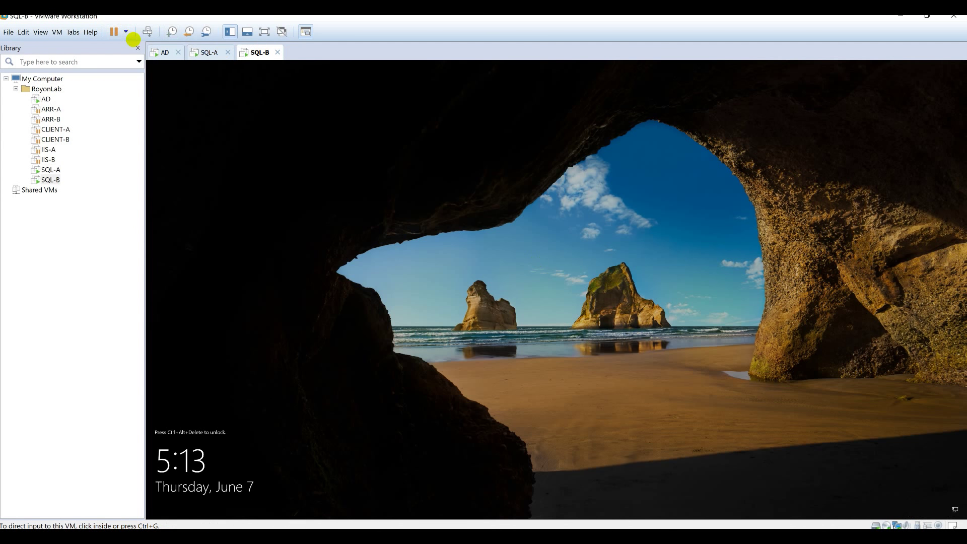
click(148, 32)
click(194, 52)
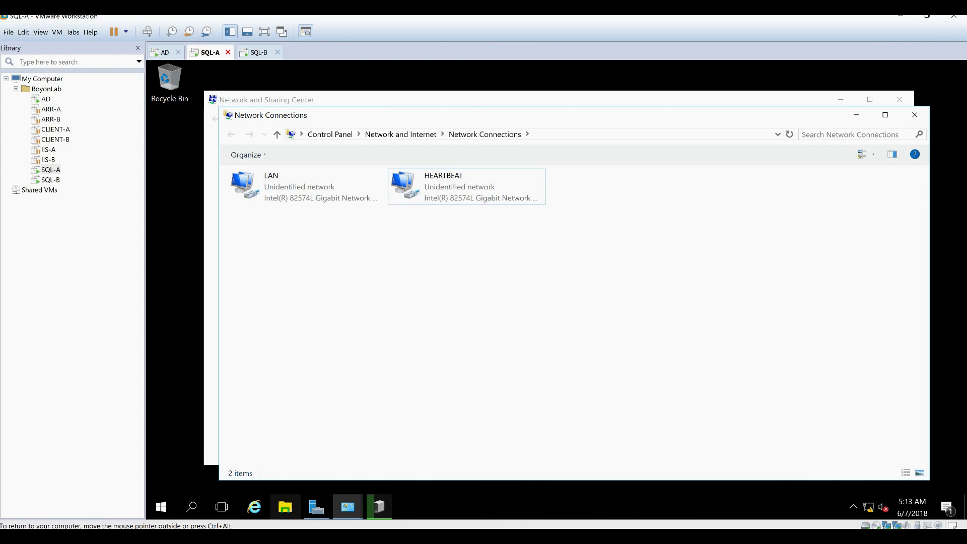
Open SQL-A's computer name and domain change dialog from This PC's properties.
key(super+e)
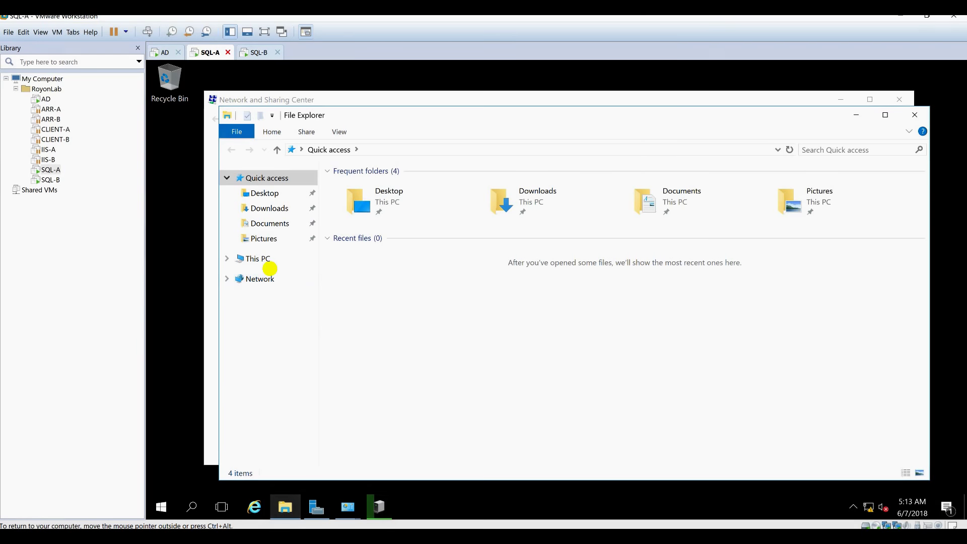
click(268, 261)
right_click(518, 373)
click(529, 364)
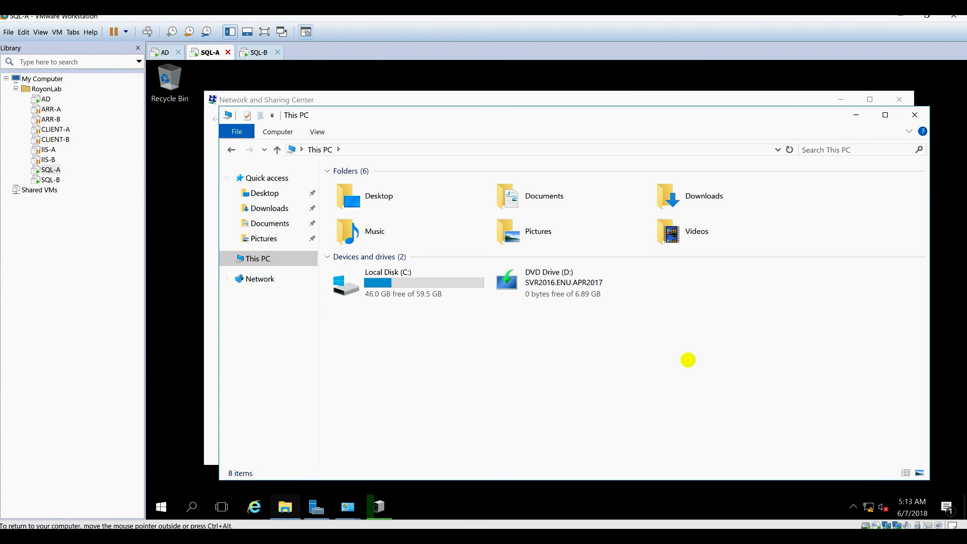
click(878, 339)
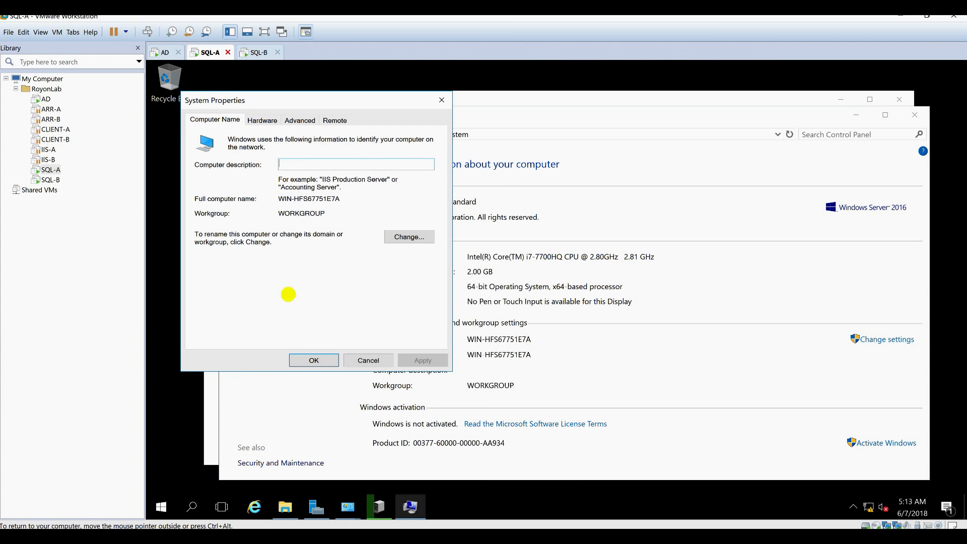
click(409, 237)
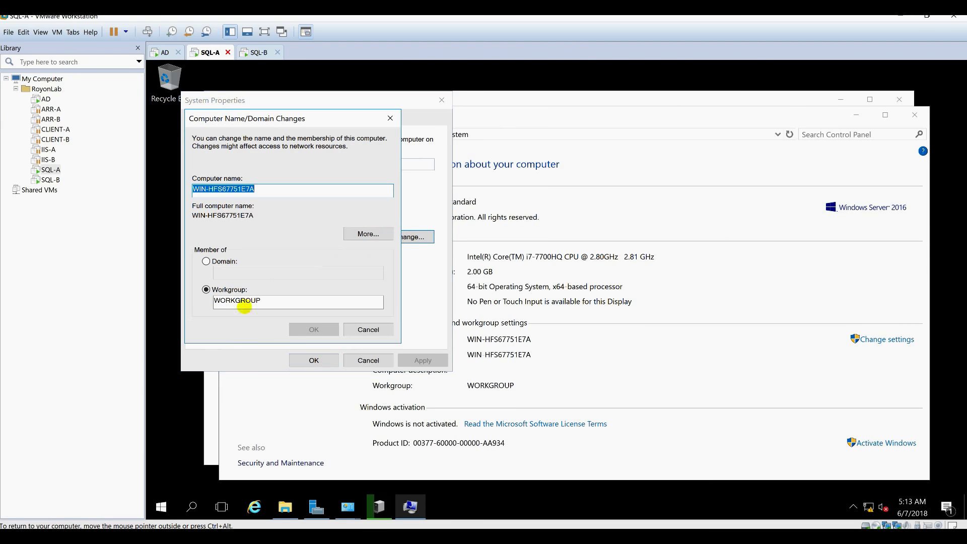
Set the computer name to SQL-A and the domain to royonlab.
text(SQL-A)
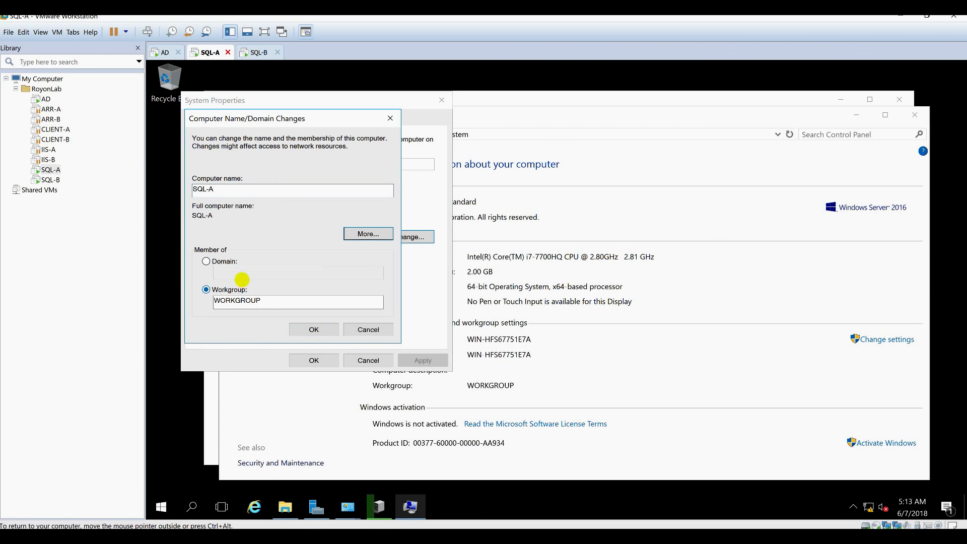
click(235, 261)
text(royonlab.l)
key(BackSpace)
key(BackSpace)
key(XF86Calculator)
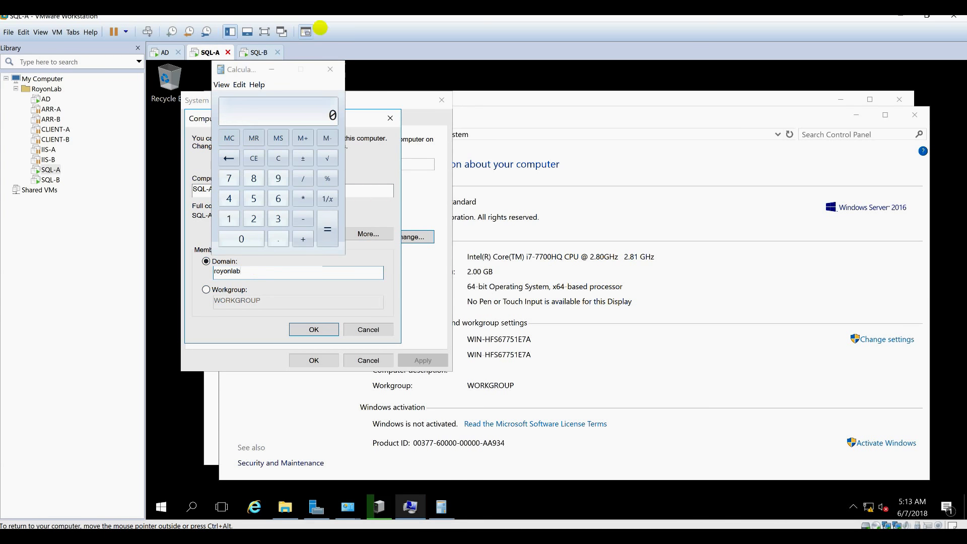
click(332, 67)
Apply the domain join with administrator credentials, then bring up SQL-B's password prompt.
click(315, 332)
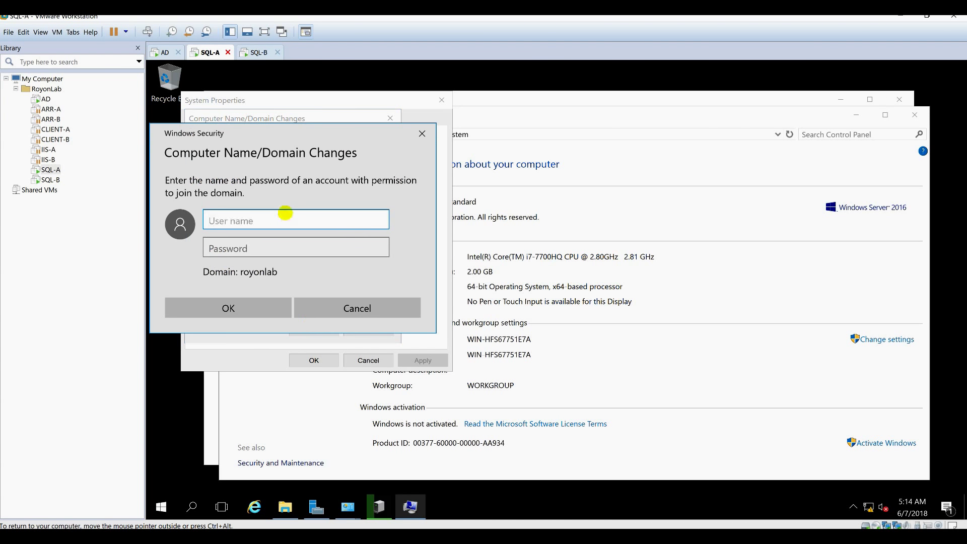
text(administrator)
key(Escape)
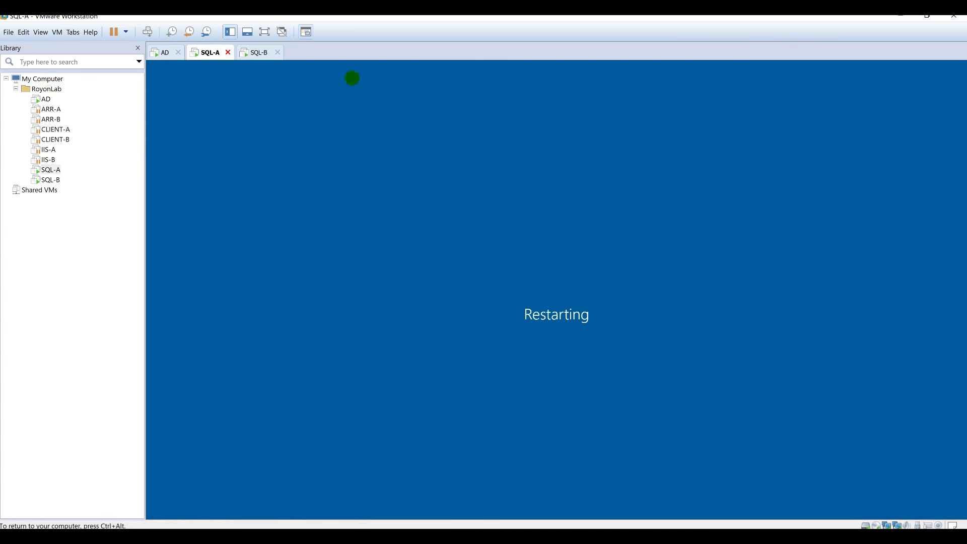
click(247, 51)
click(529, 310)
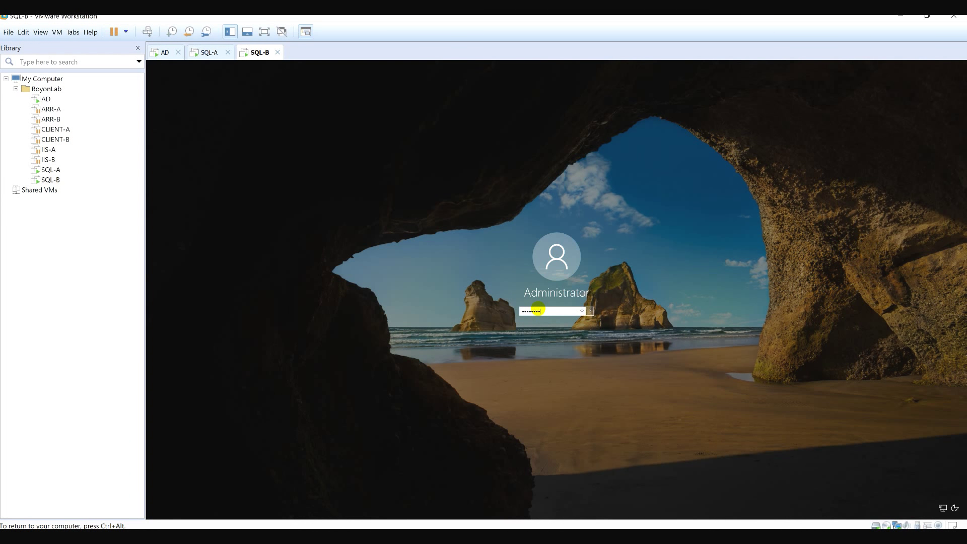
Sign in to SQL-B and rename its network adapter to LAN.
key(Return)
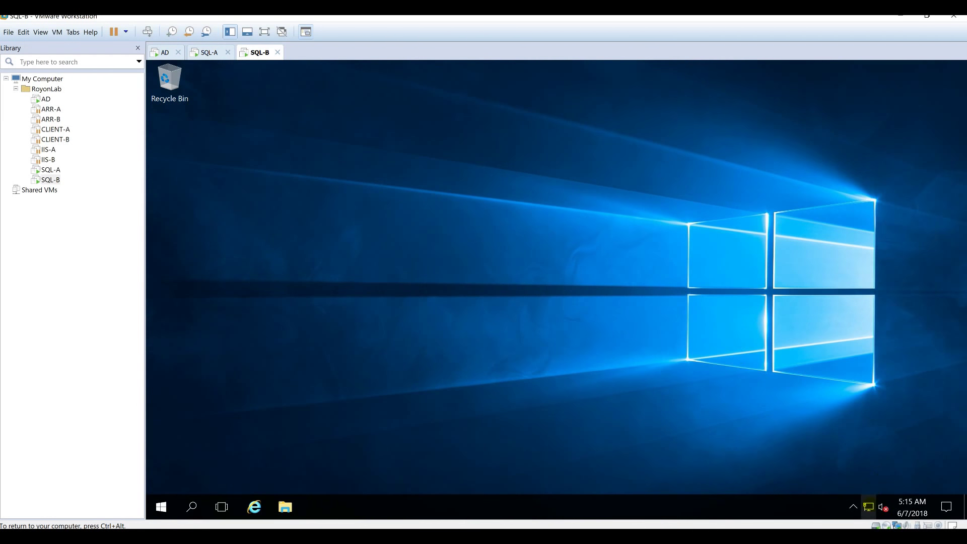
right_click(869, 507)
click(887, 497)
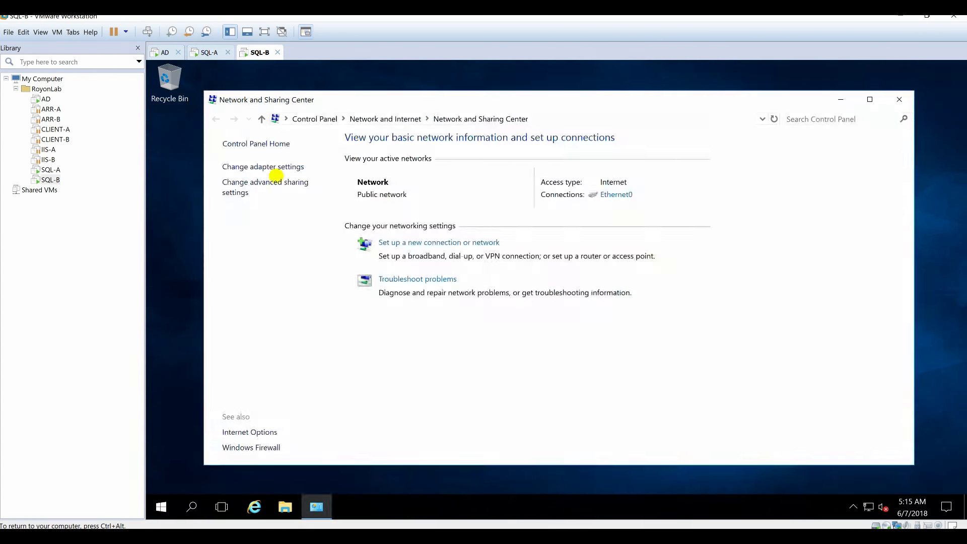
click(277, 168)
key(F2)
text(LAN)
right_click(297, 186)
click(325, 320)
Give LAN the static IPv4 address 192.168.1.43 with a default gateway.
double_click(365, 291)
click(347, 300)
text(192.168.1.)
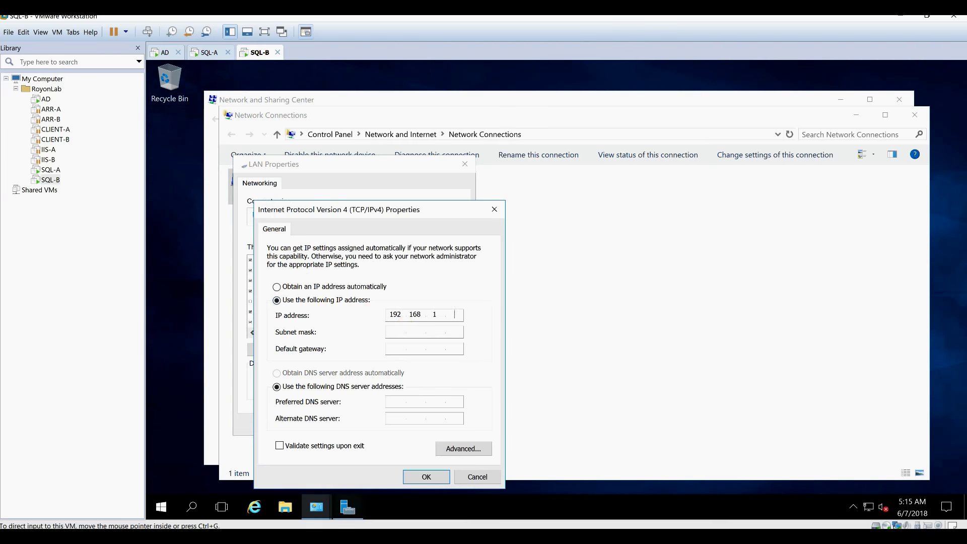
text(43)
key(Tab)
click(403, 347)
text(19192.168.1.10)
click(463, 449)
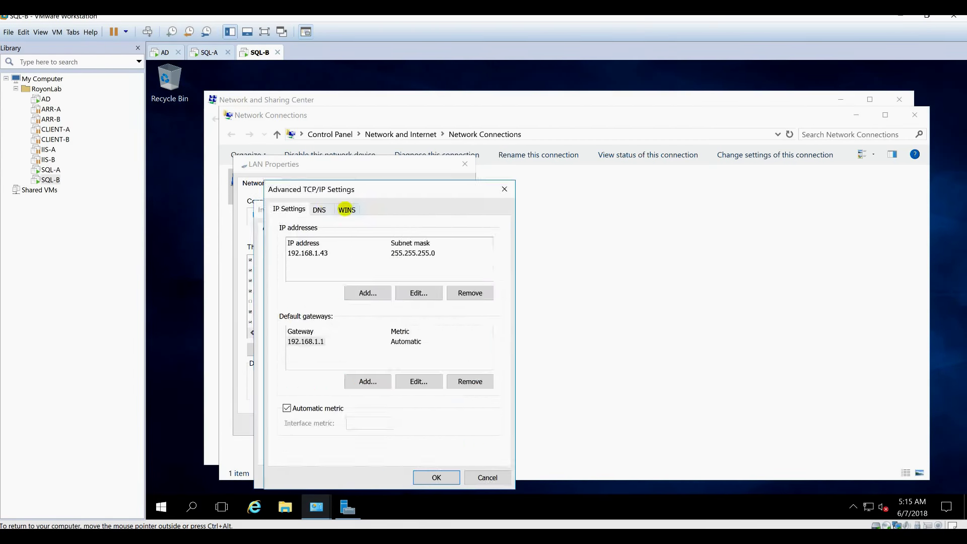
click(436, 477)
click(427, 477)
click(397, 424)
Add a second network adapter to SQL-B's virtual hardware.
click(57, 32)
click(90, 144)
click(358, 177)
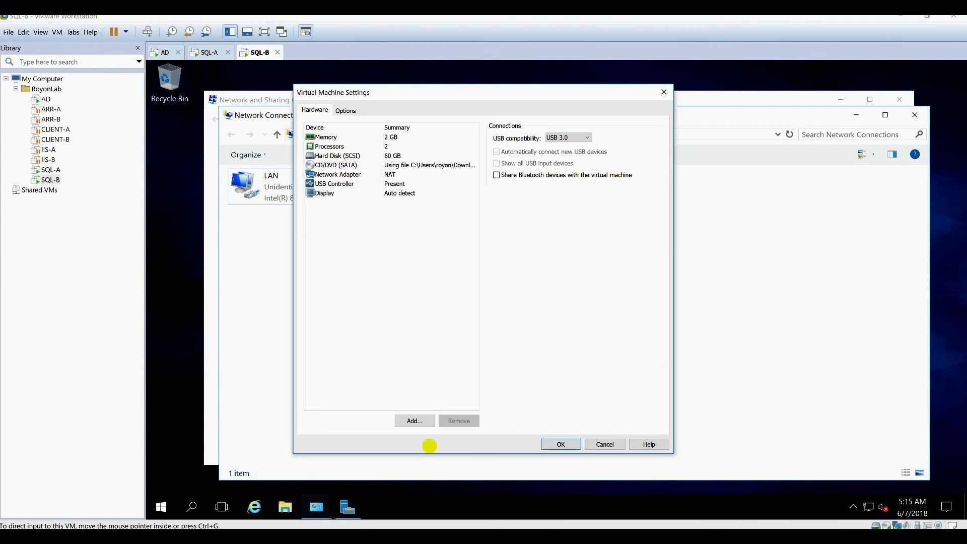
click(415, 420)
click(328, 366)
click(536, 385)
click(560, 444)
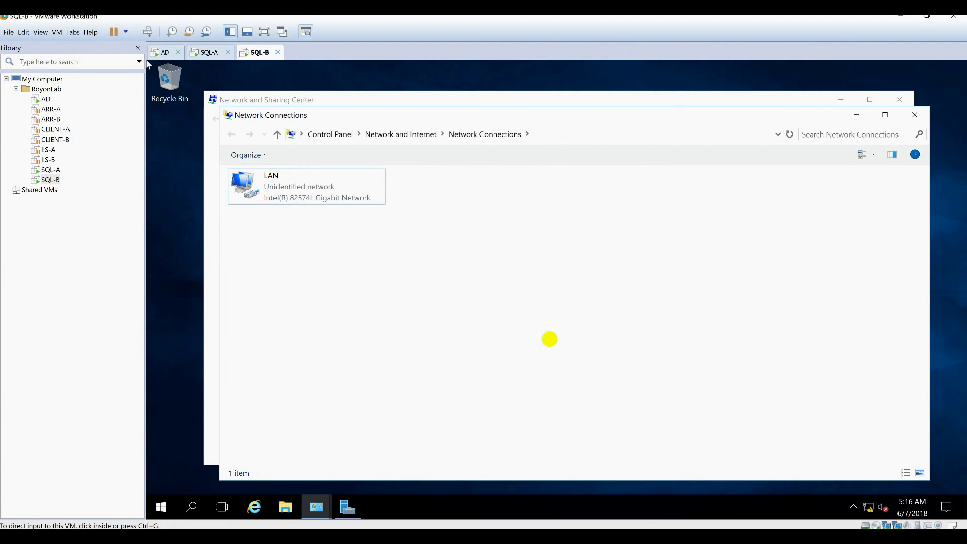
Rename SQL-B's new Ethernet1 connection to HEARTBEAT.
click(438, 204)
key(F2)
text(HEARTBEAT)
key(Return)
Set HEARTBEAT's IPv4 to static address 172.16.1.11.
double_click(430, 197)
click(481, 387)
click(590, 292)
double_click(590, 292)
click(497, 300)
text(172.16.1.11)
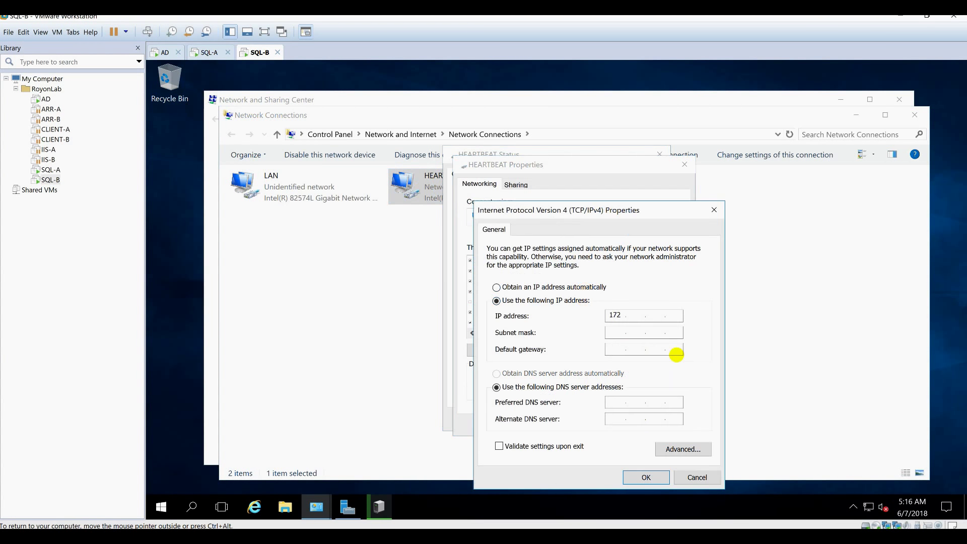
key(Tab)
click(646, 477)
click(610, 424)
click(643, 419)
Sign in to SQL-A as another user with the domain account and its password.
click(209, 53)
click(146, 31)
click(227, 482)
text(appadmin)
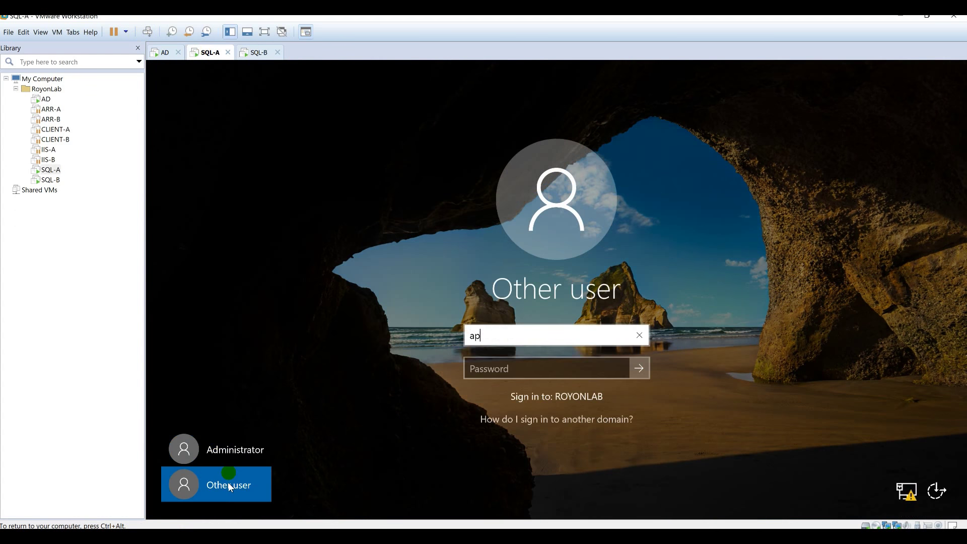
key(Tab)
text(********)
key(Return)
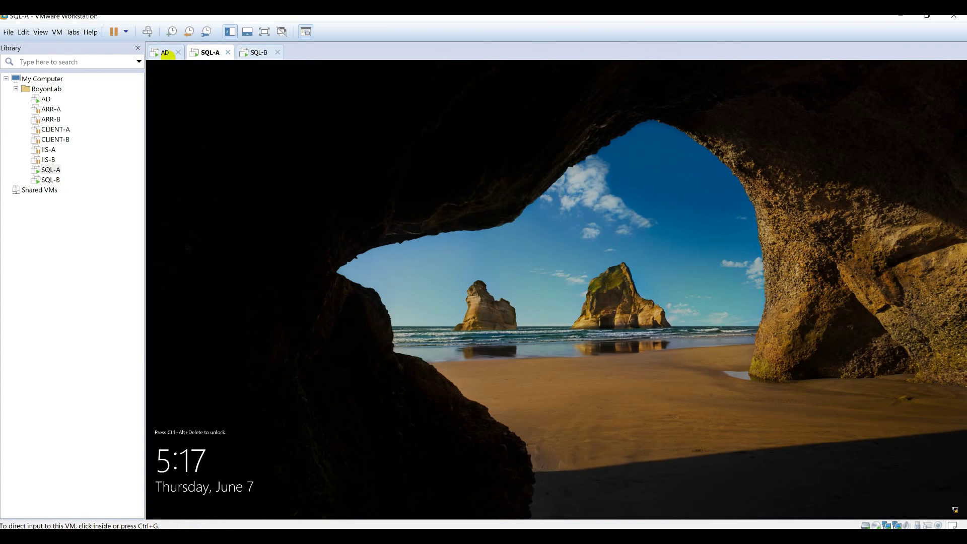
click(546, 314)
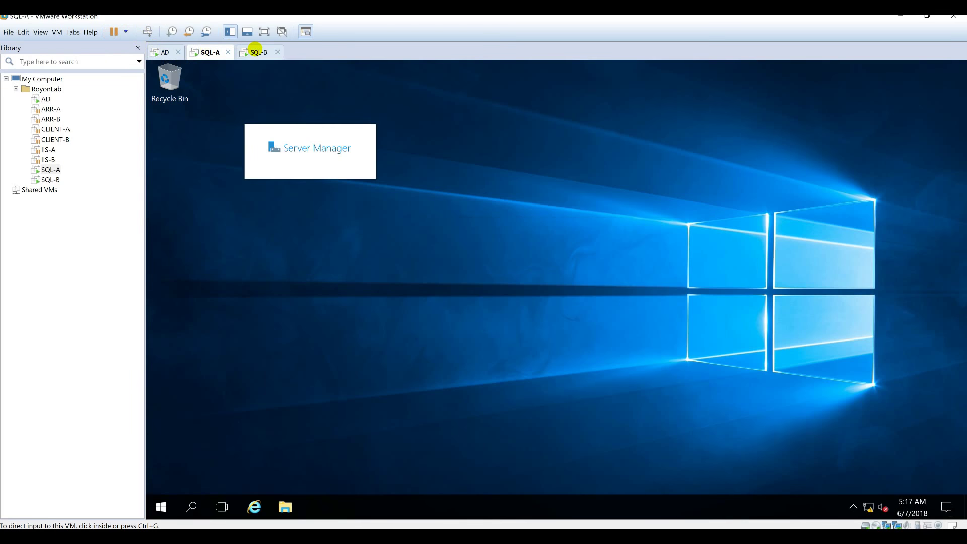
Name the computer SQL-B, join domain royonlab with Administrator credentials, and let it restart.
click(255, 52)
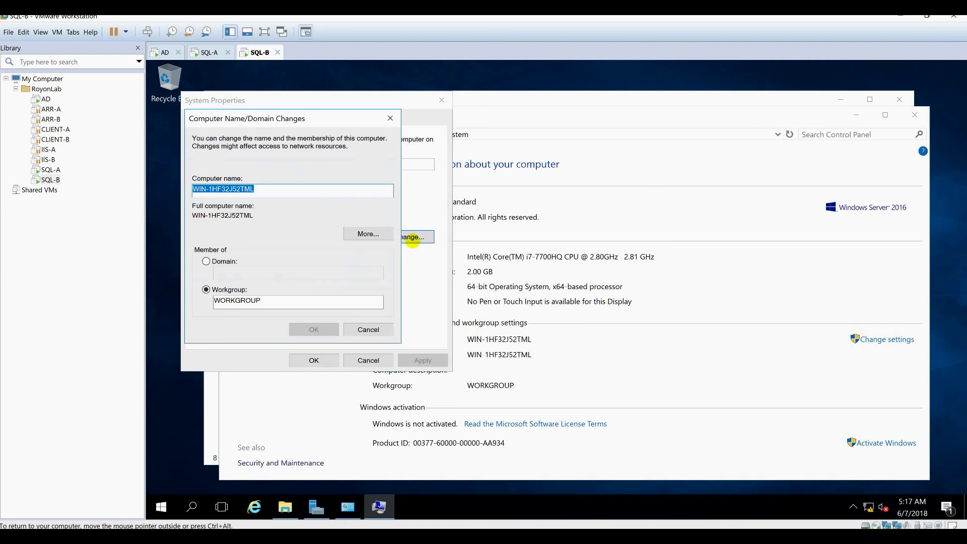
text(SQL-B)
key(alt+d)
text(royonlab)
click(318, 328)
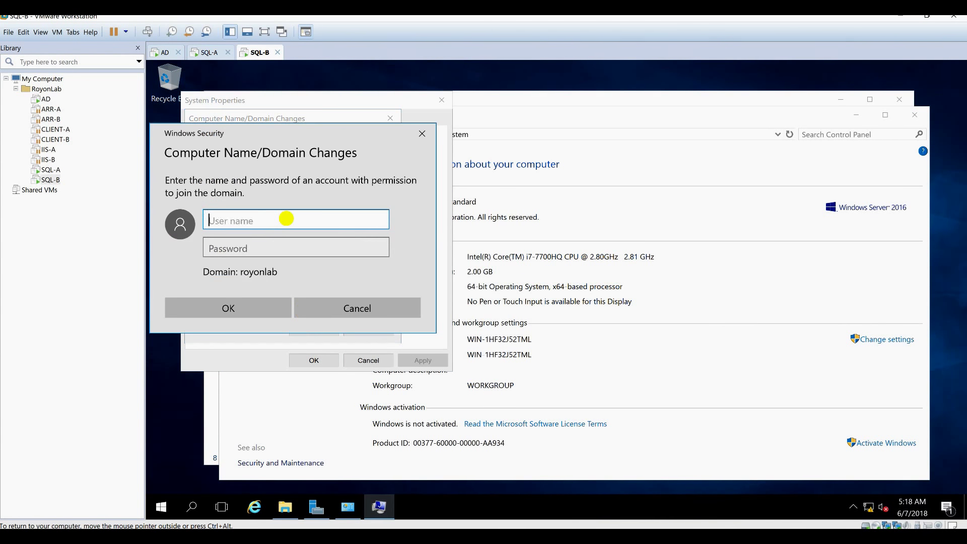
text(Administrator)
key(Tab)
key(Return)
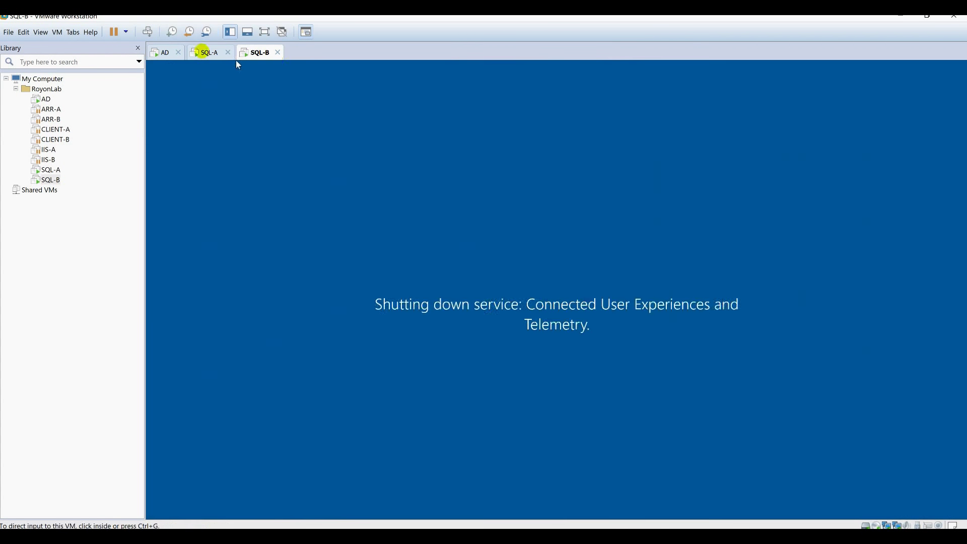
click(210, 52)
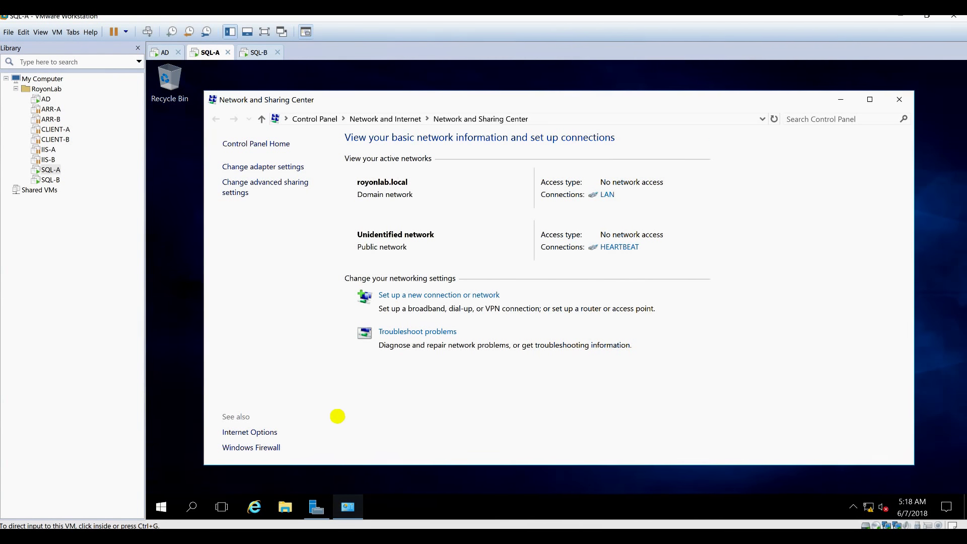
In the AD server's DNS Manager, refresh the royonlab.local zone to show SQL-B's host record.
click(162, 52)
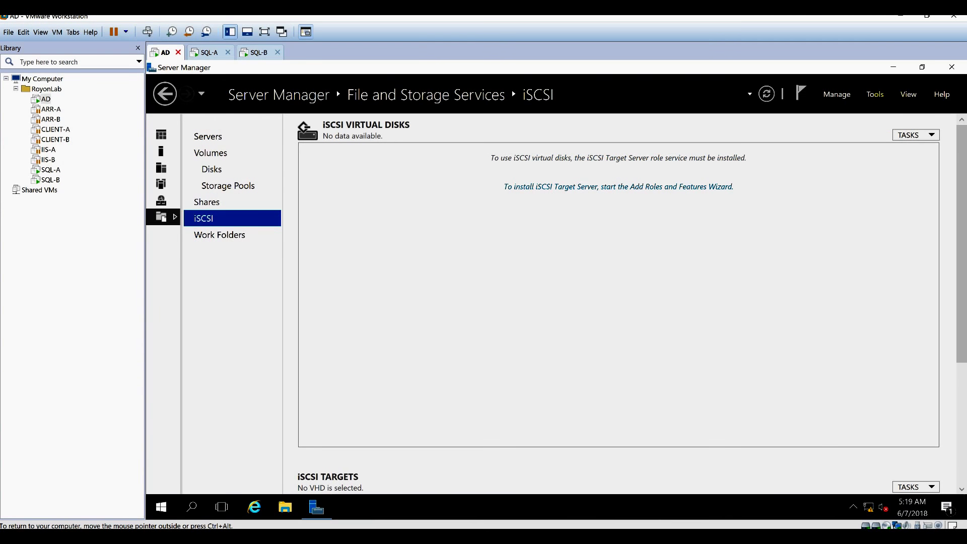
click(875, 94)
click(796, 263)
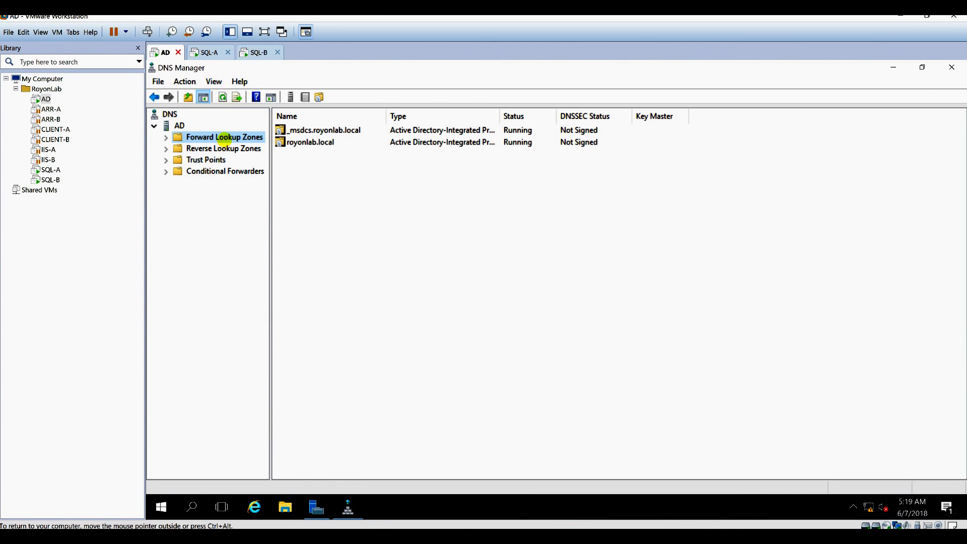
double_click(224, 137)
click(221, 160)
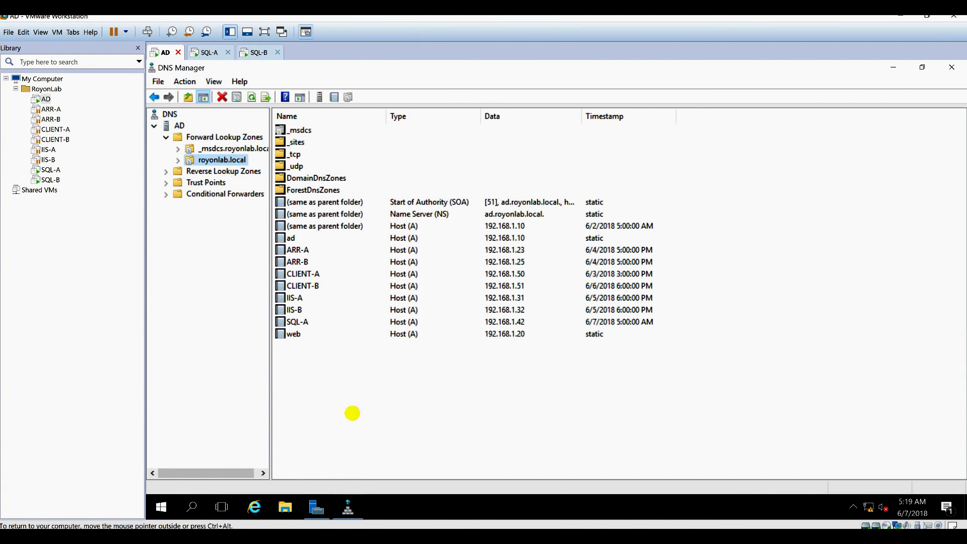
right_click(352, 413)
click(384, 321)
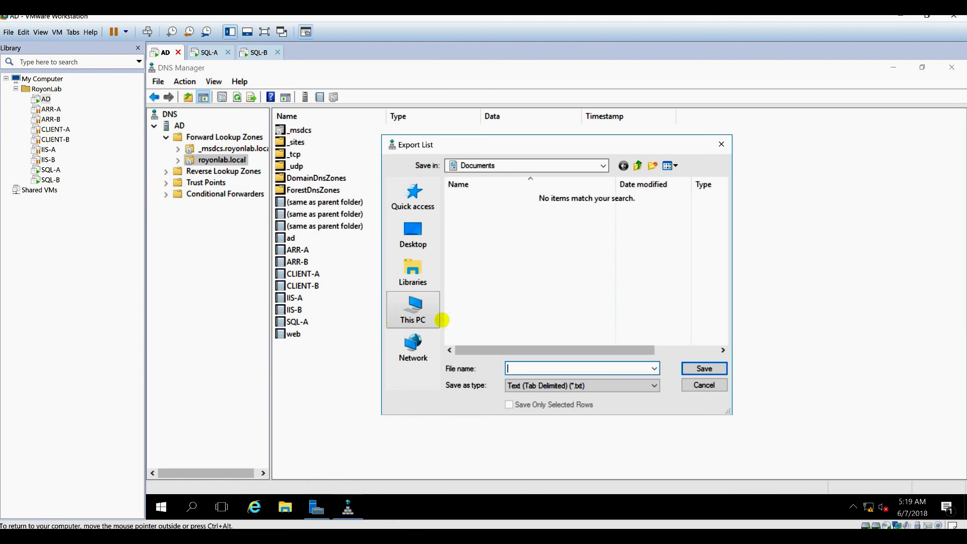
click(705, 385)
right_click(320, 423)
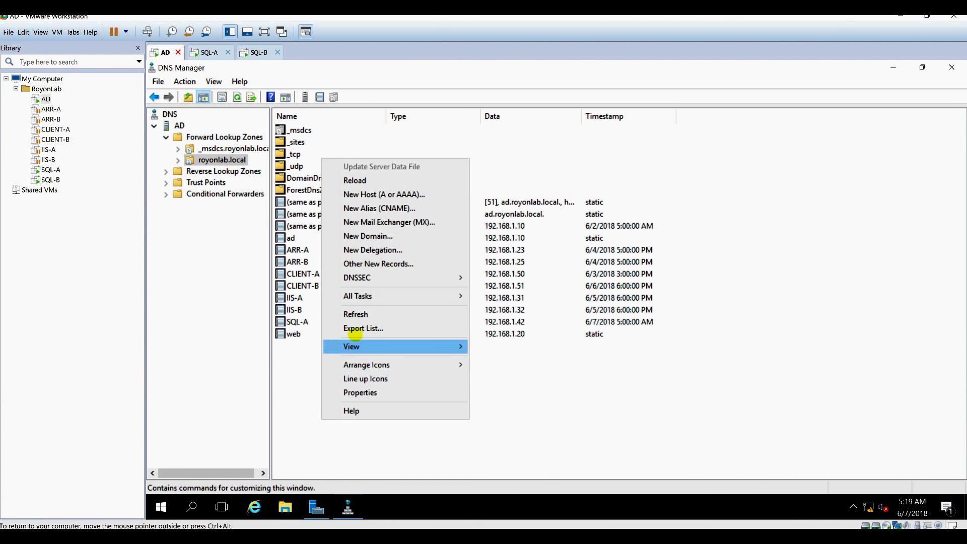
click(355, 314)
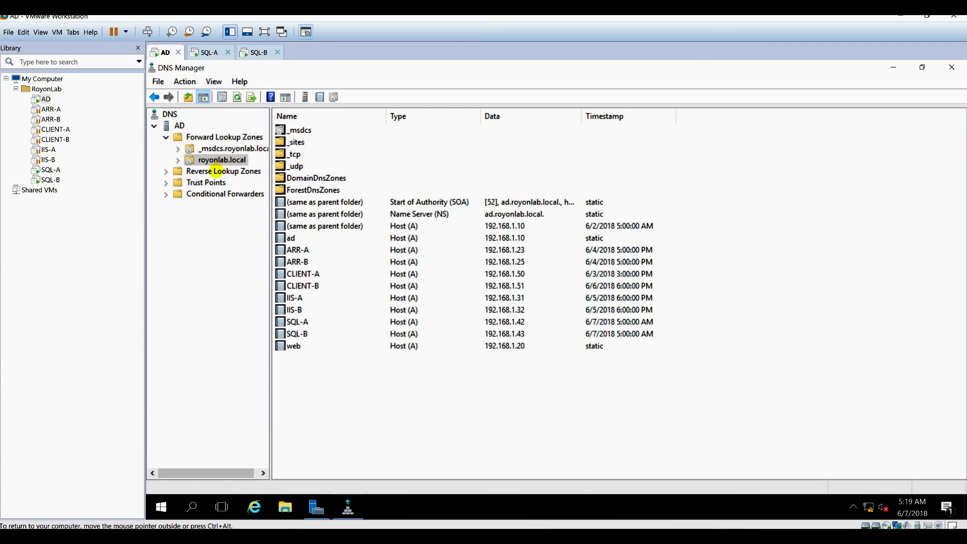
Check the 1.168.192.in-addr.arpa reverse zone for SQL-B's pointer record, then return to SQL-B.
click(215, 171)
click(223, 181)
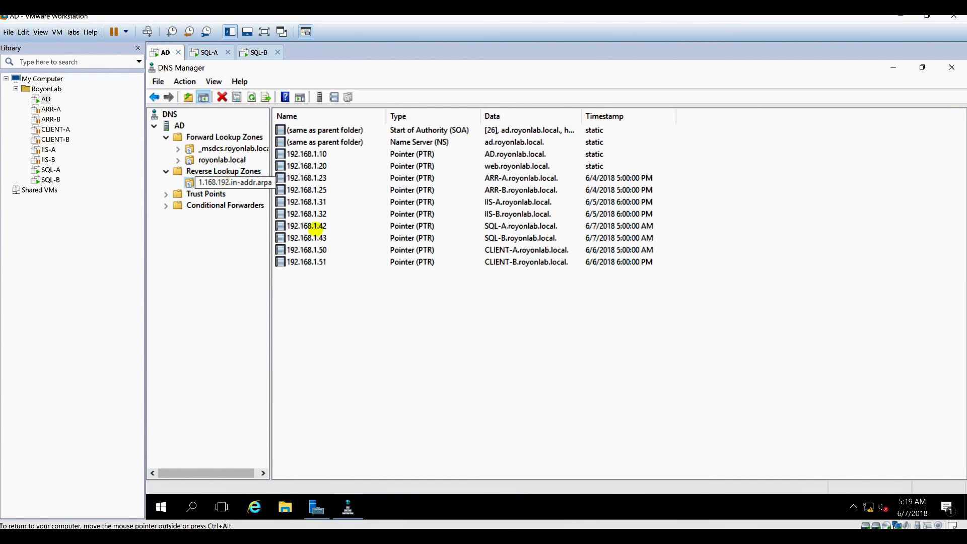
right_click(363, 309)
click(503, 225)
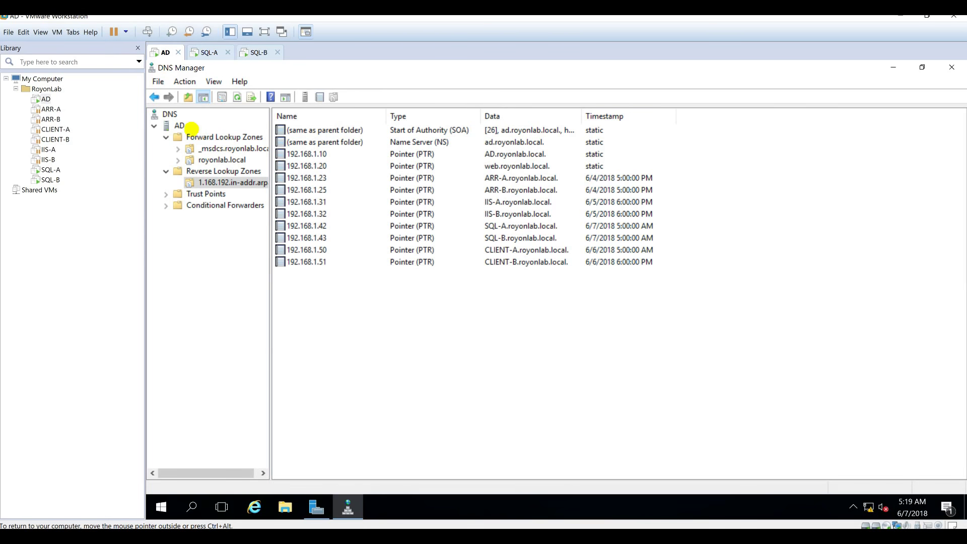
click(259, 51)
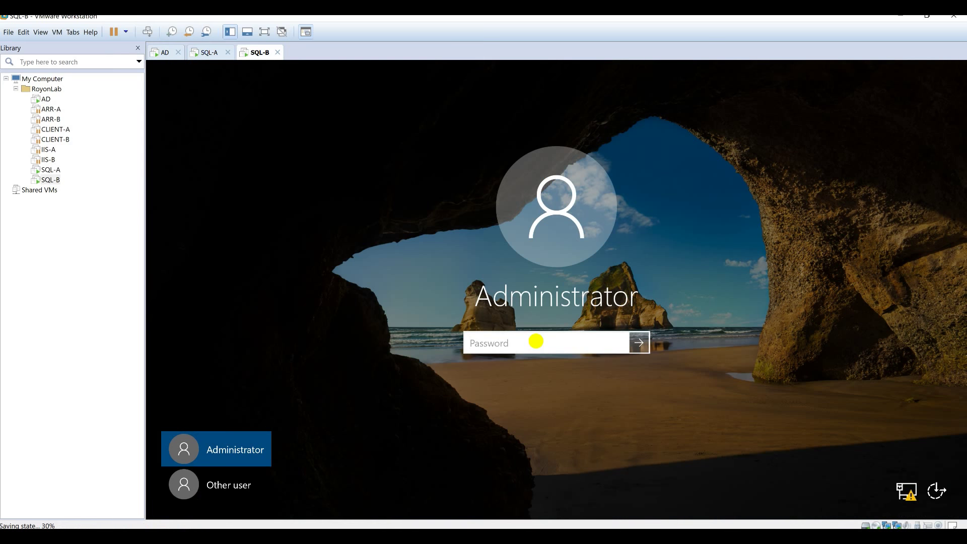
Sign in to SQL-B as another user with the domain account, then return to SQL-A.
click(219, 486)
text(appadmin)
key(Tab)
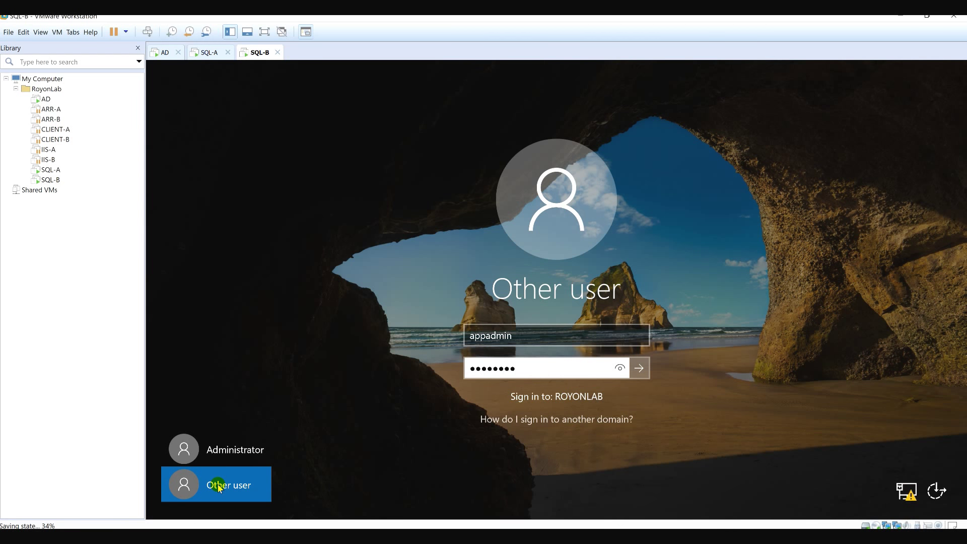
key(Return)
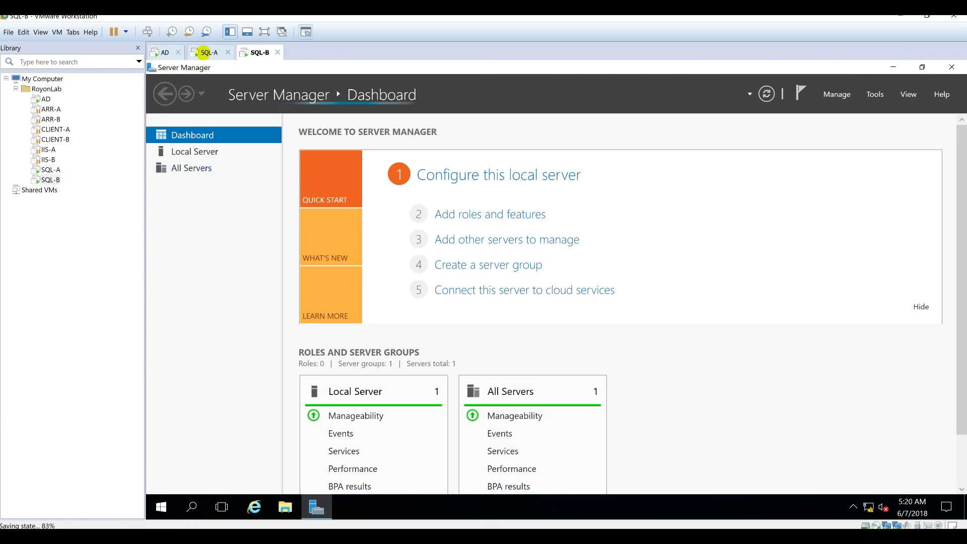
click(208, 53)
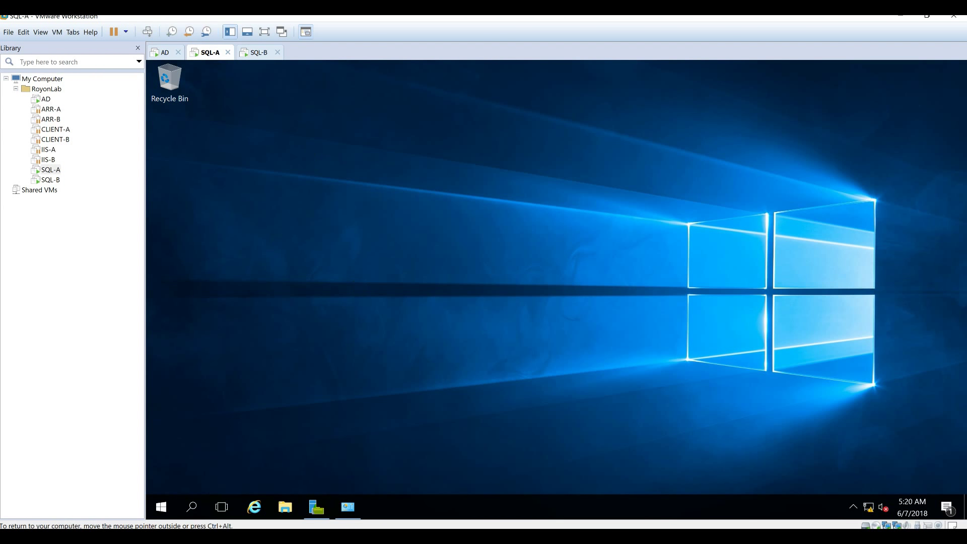
Run SQL-A's Add Roles and Features wizard through to feature selection, skipping roles.
mouse_move(317, 507)
click(322, 461)
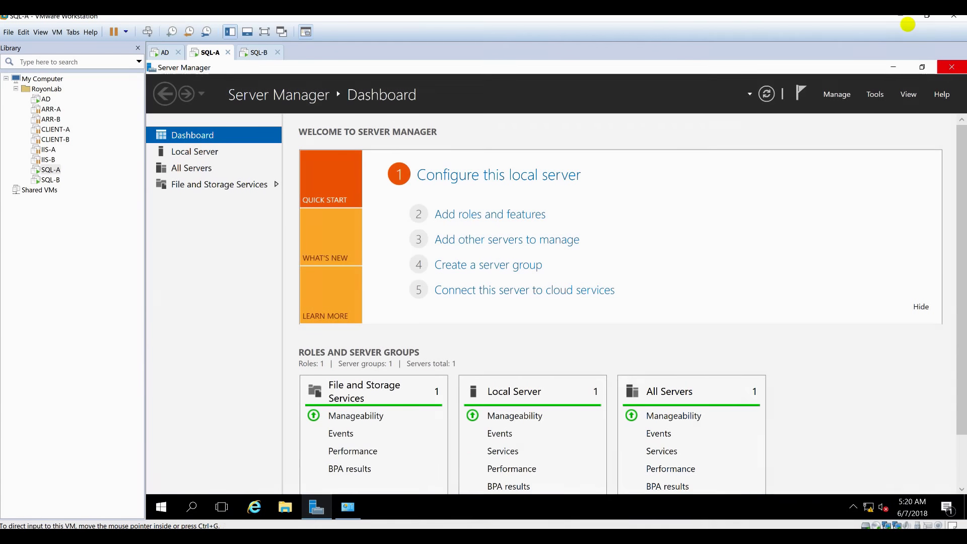
click(836, 94)
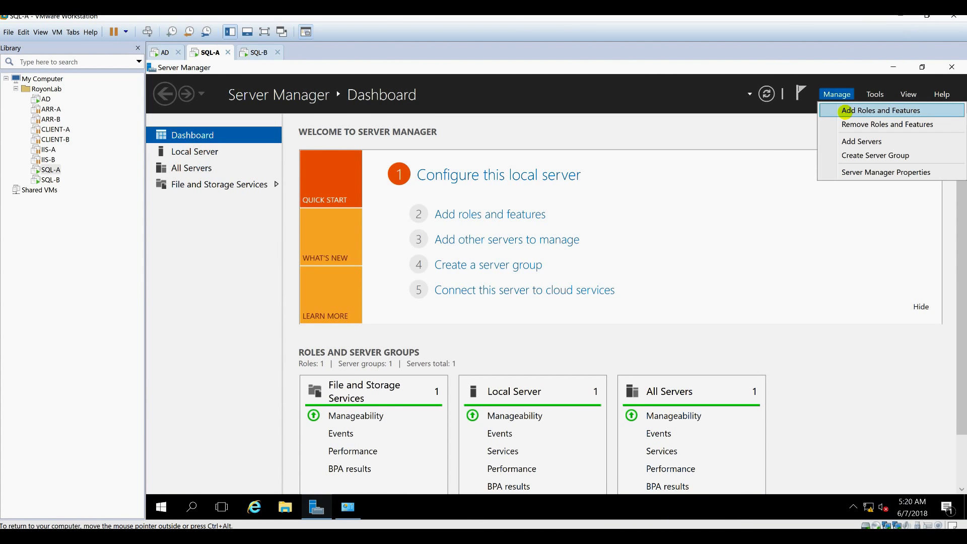
click(846, 110)
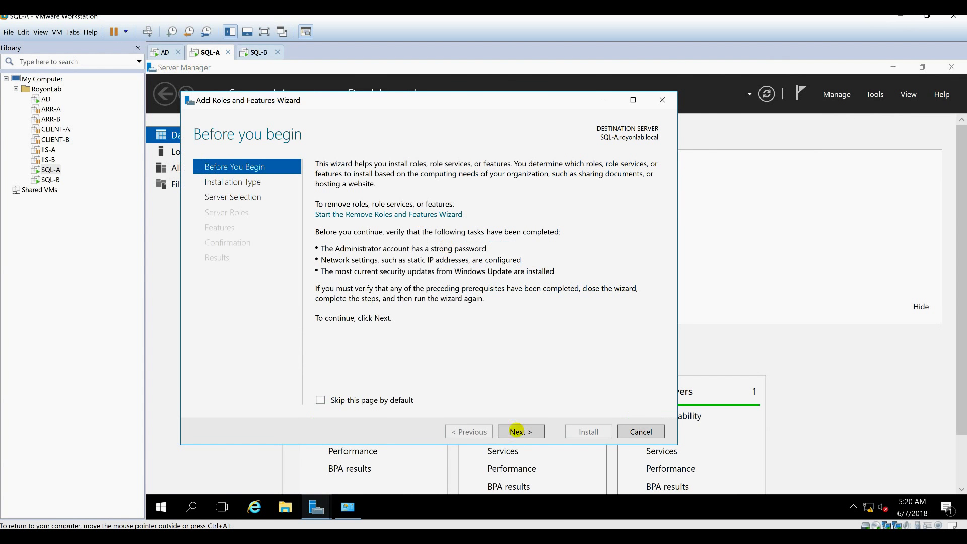
click(517, 428)
click(517, 428)
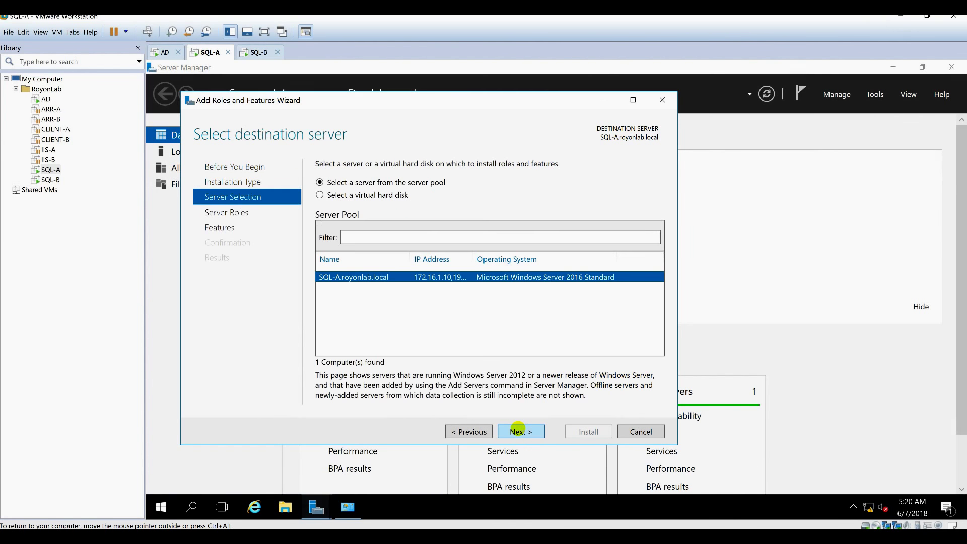
click(518, 429)
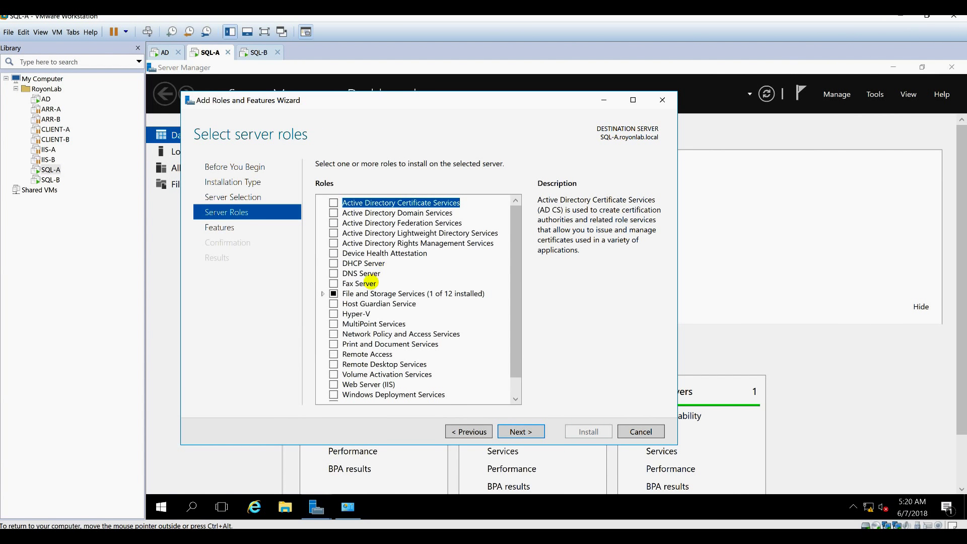
scroll(453, 330, down, 1)
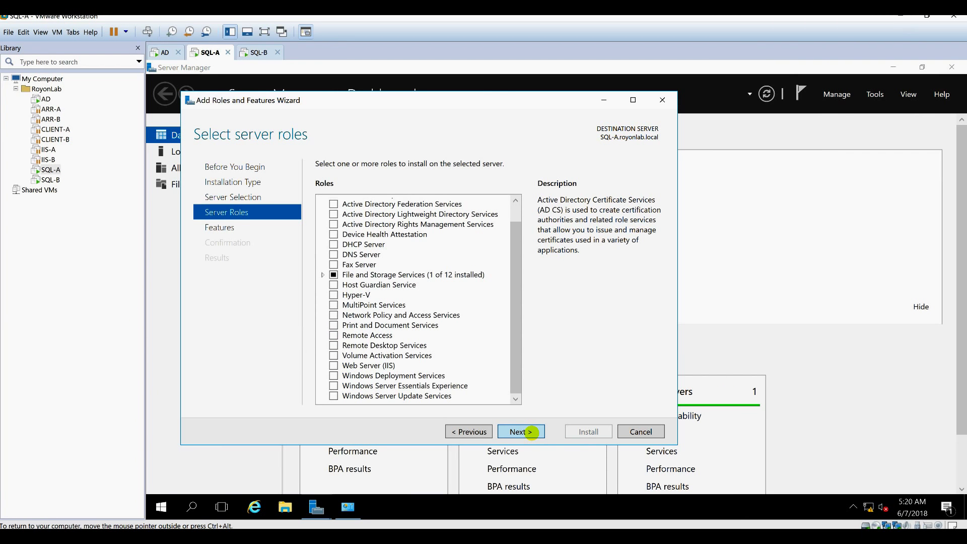
click(531, 431)
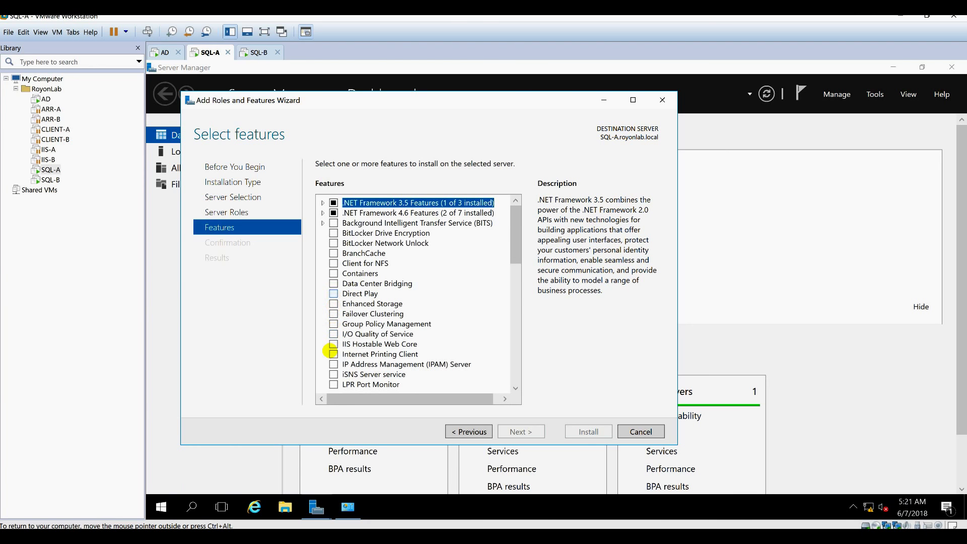
Select Failover Clustering with its management tools and Multipath I/O, and start installing.
scroll(331, 351, down, 1)
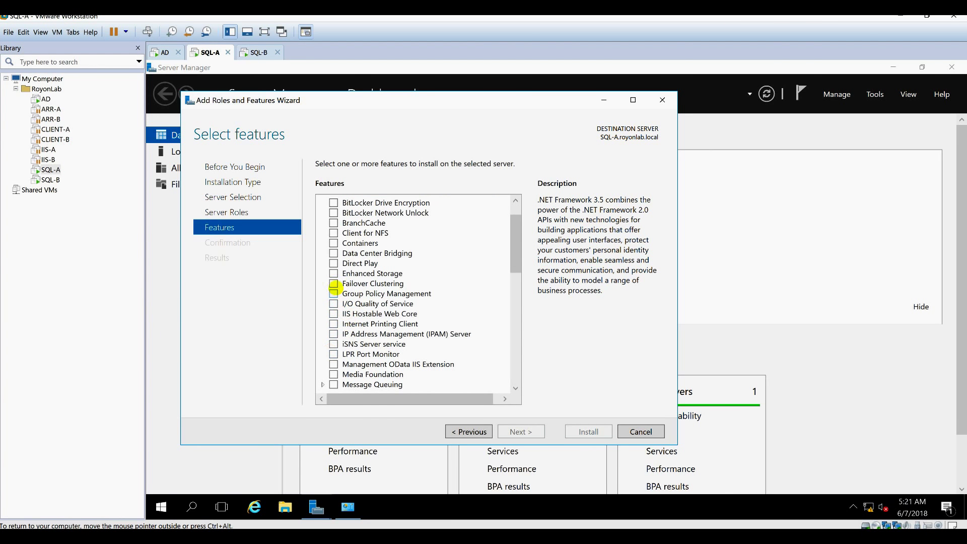
click(334, 284)
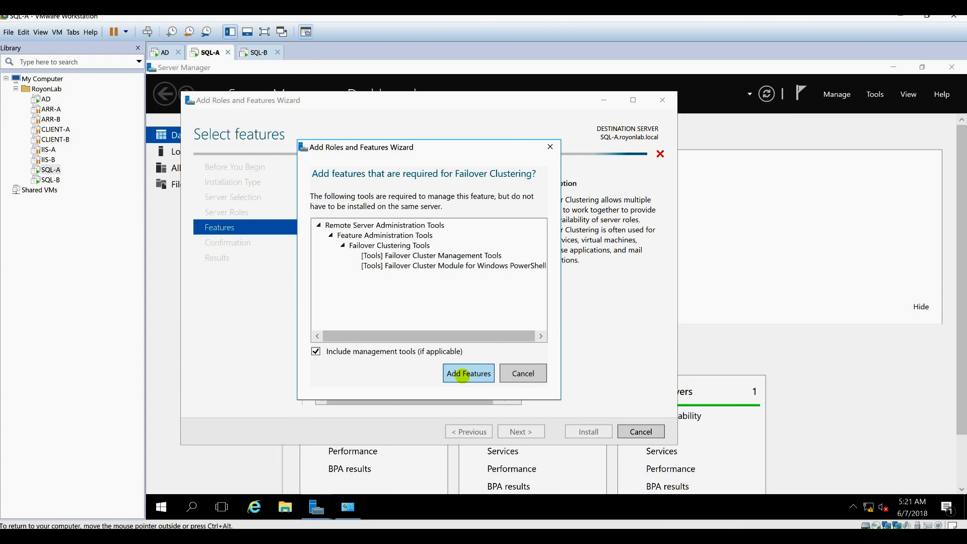
click(462, 373)
scroll(406, 332, down, 1)
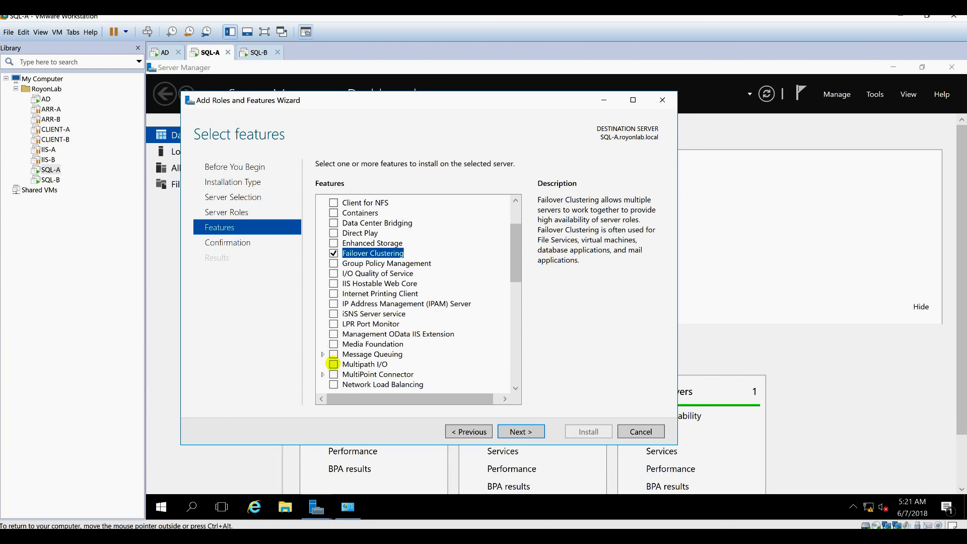
click(334, 363)
scroll(418, 377, down, 4)
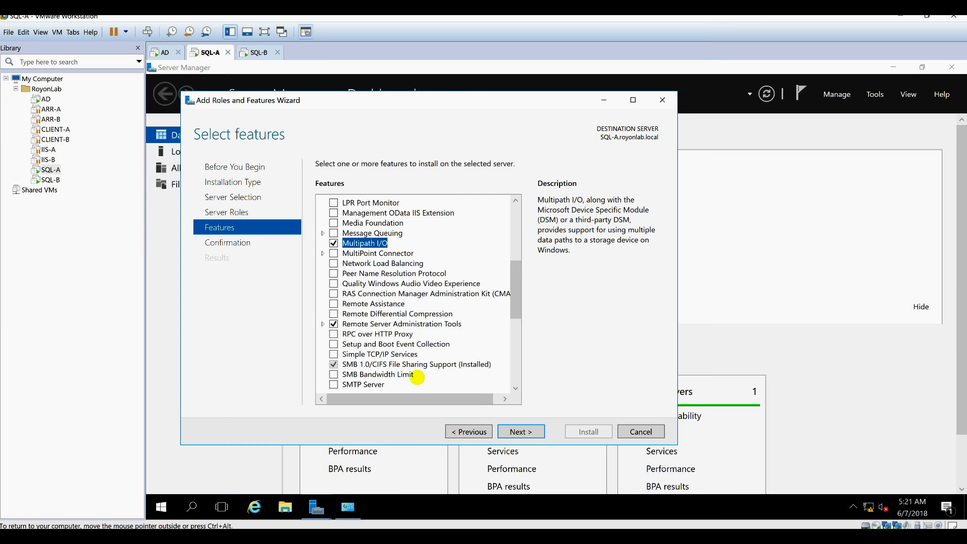
scroll(418, 377, down, 2)
click(514, 432)
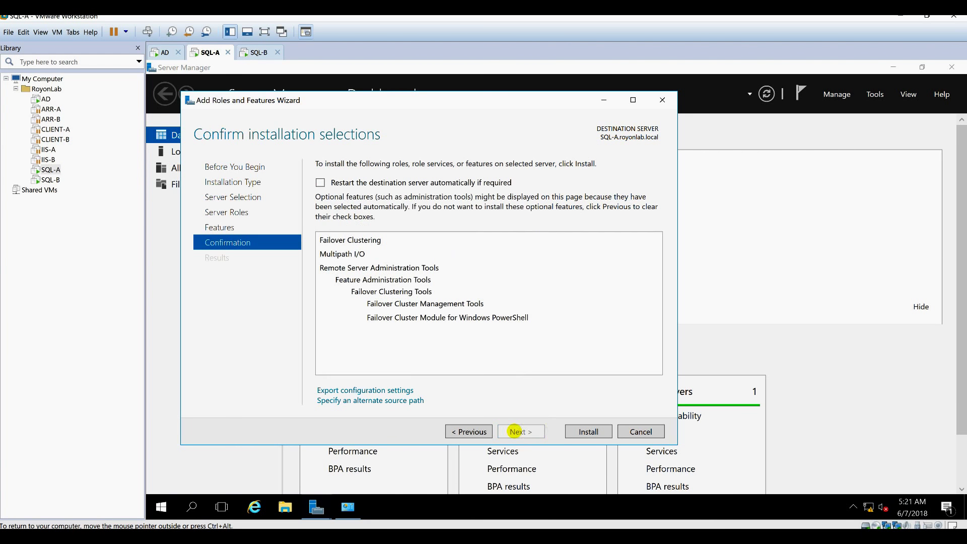
click(577, 429)
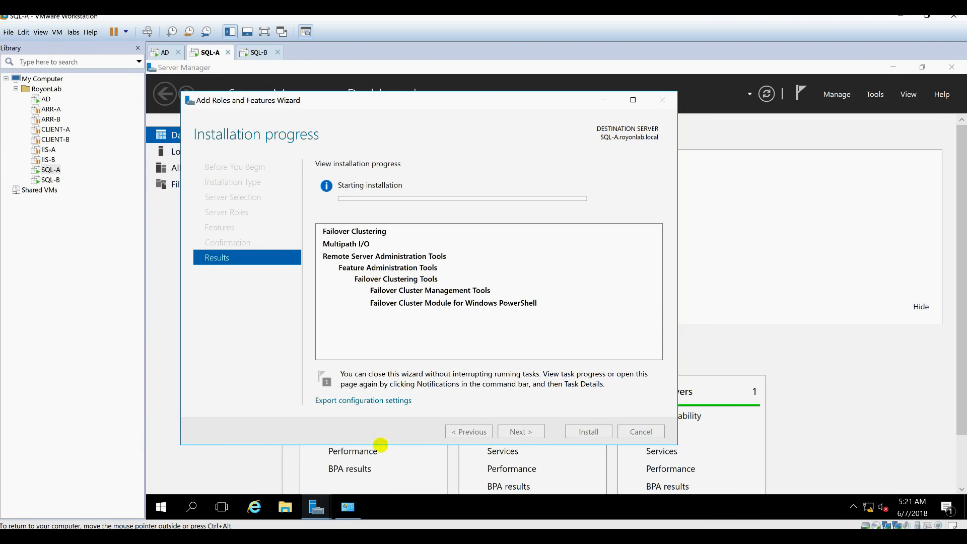
click(257, 51)
click(837, 94)
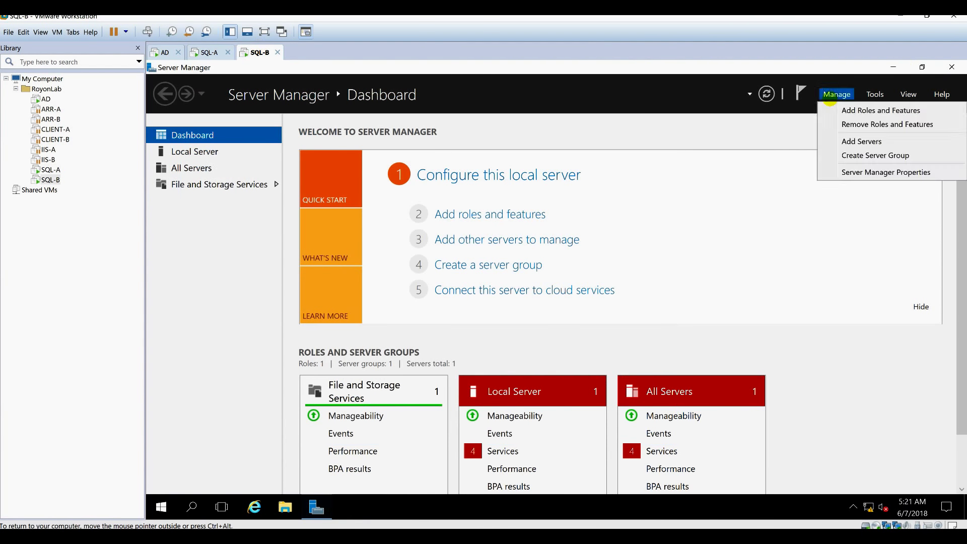
On SQL-B, install the Failover Clustering and Multipath I/O features.
click(864, 108)
click(505, 416)
click(506, 416)
click(505, 416)
click(318, 298)
scroll(353, 302, down, 2)
click(317, 348)
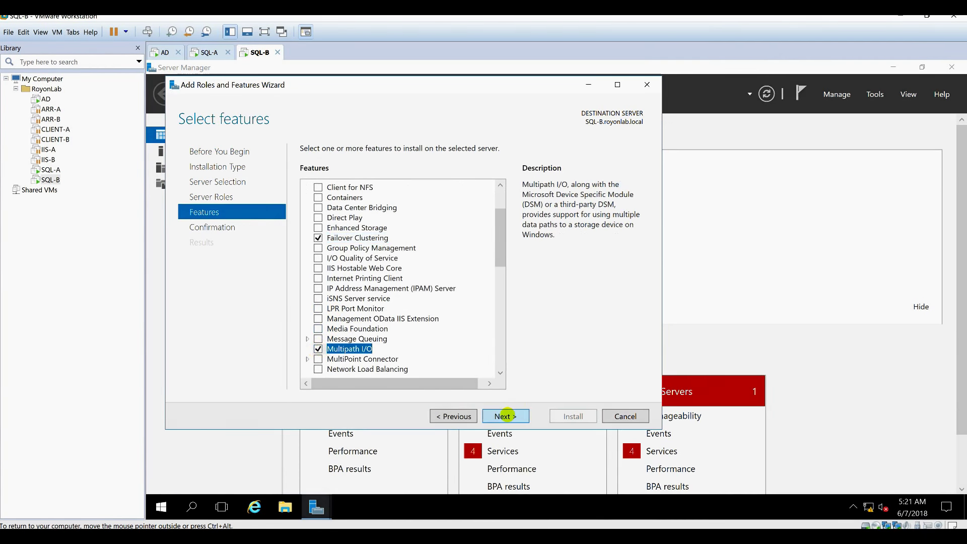
click(505, 416)
click(574, 416)
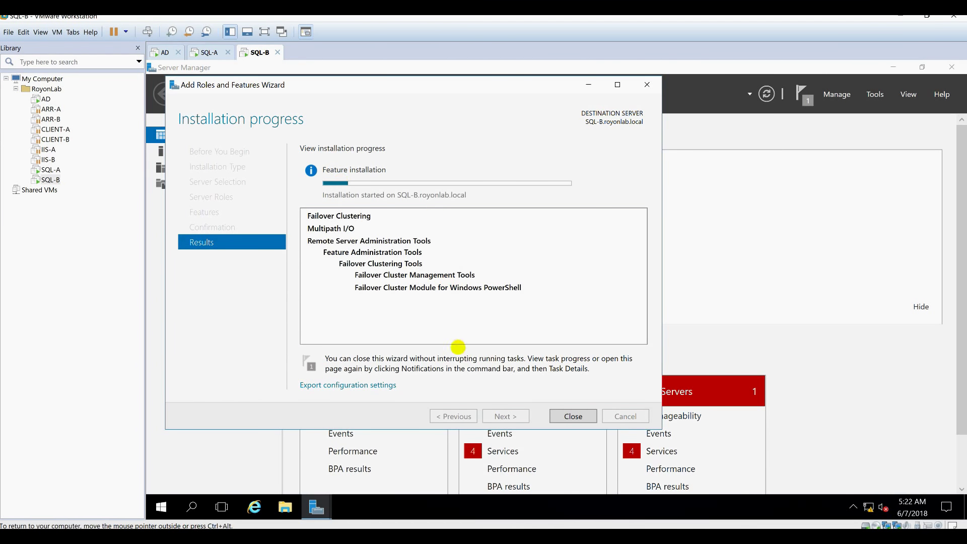
Close the finished installation wizards, then restart SQL-A and SQL-B.
click(207, 52)
click(576, 432)
click(162, 507)
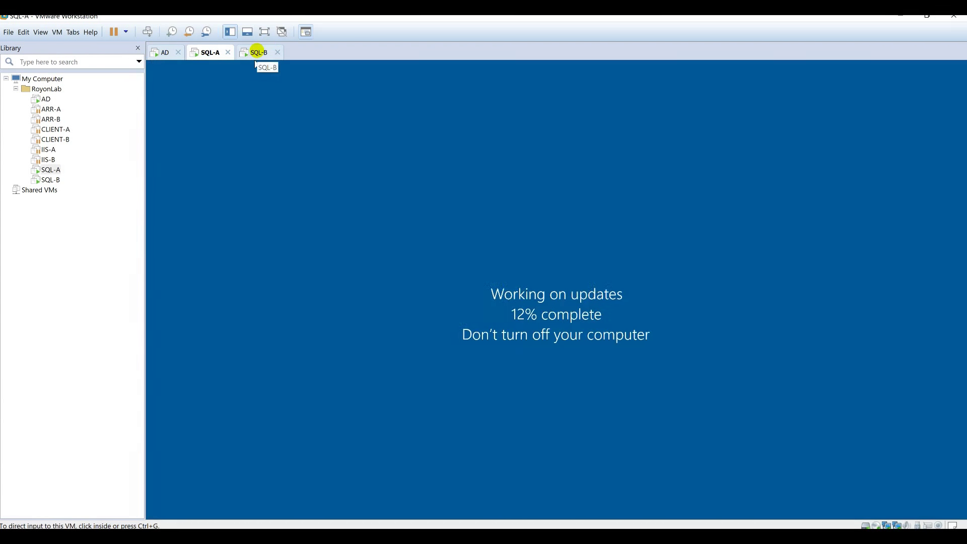
click(258, 52)
click(573, 416)
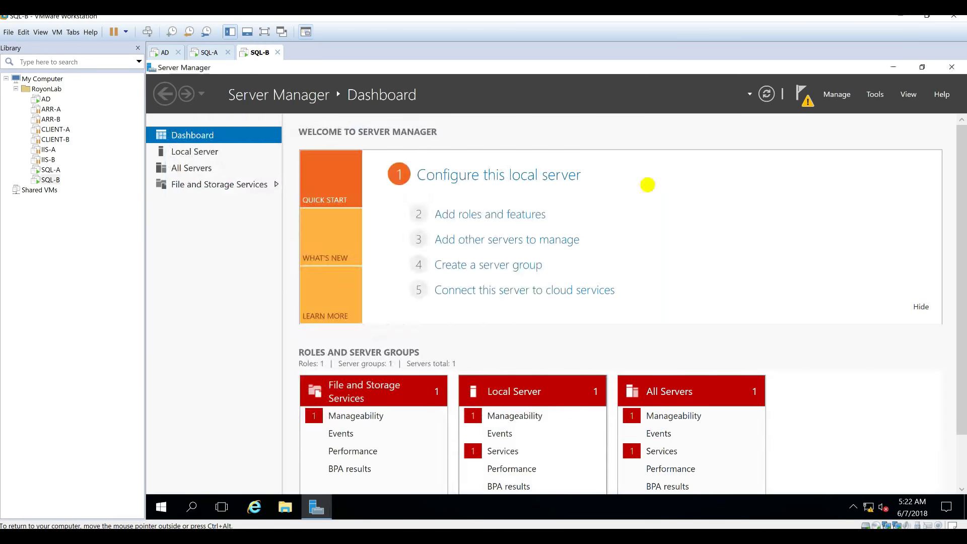
click(162, 507)
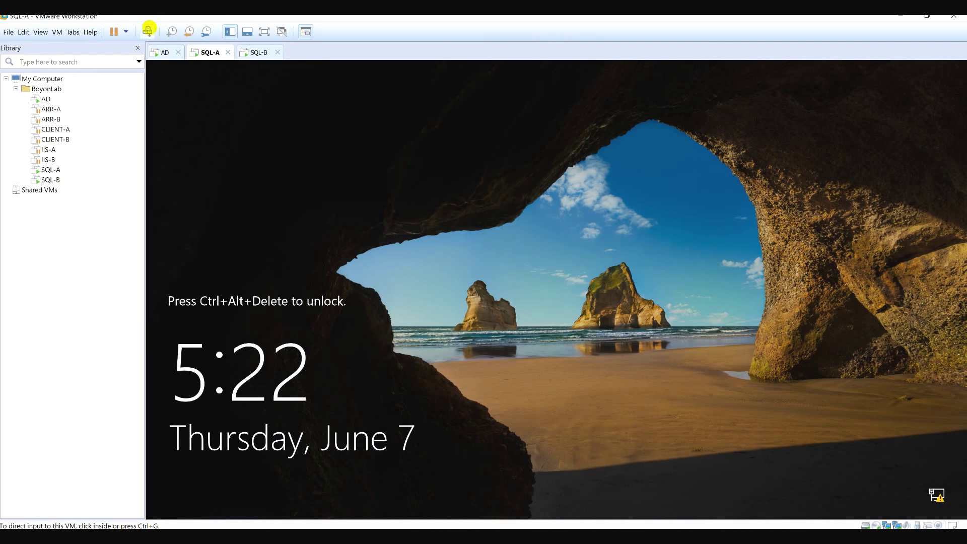
Sign back in to SQL-A after its restart.
click(147, 31)
click(529, 345)
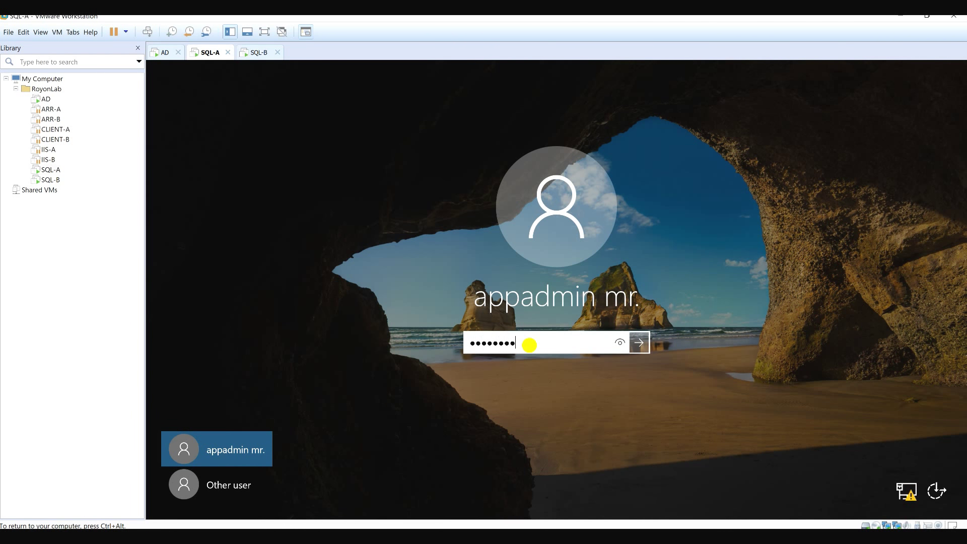
key(Return)
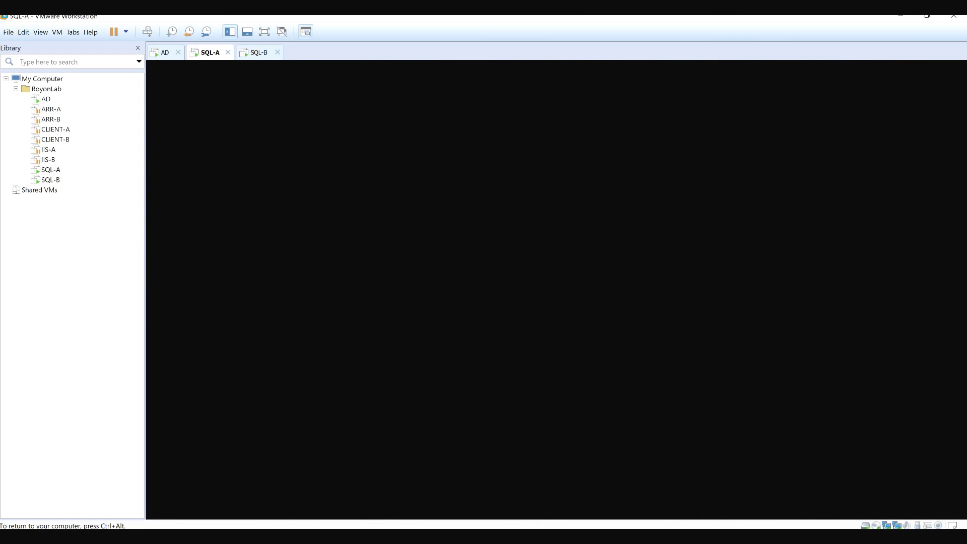
click(255, 52)
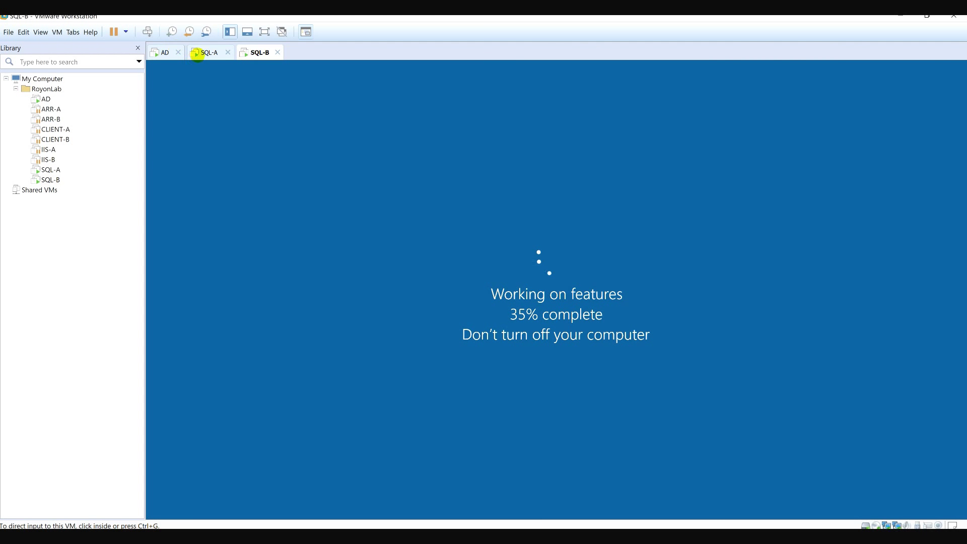
click(197, 52)
click(447, 319)
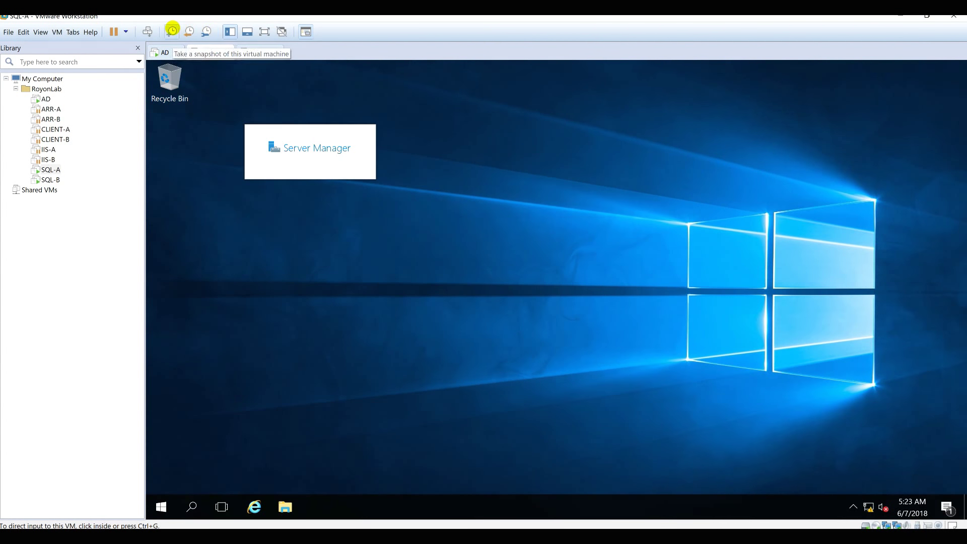
Sign back in to SQL-B using Ctrl+Alt+Insert and its password.
click(260, 52)
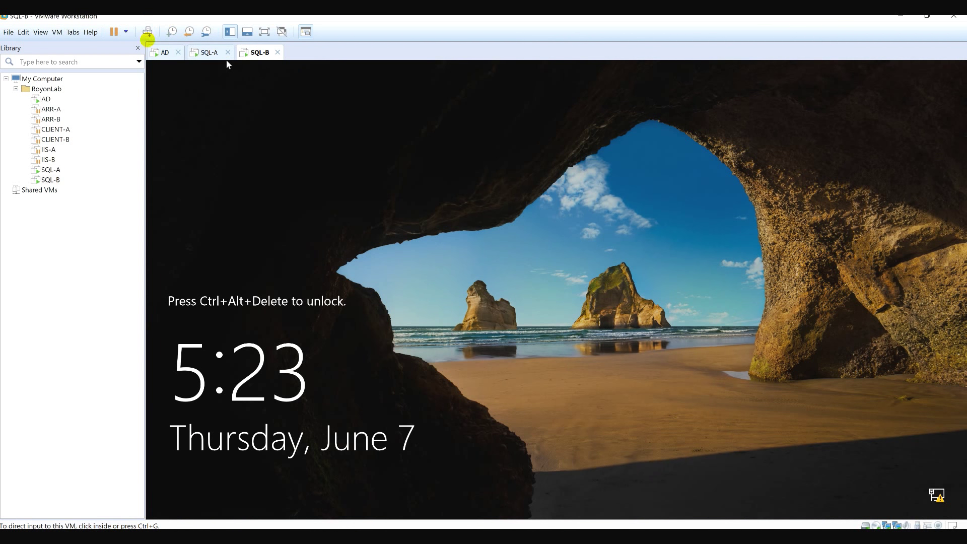
click(535, 239)
key(ctrl+alt+Insert)
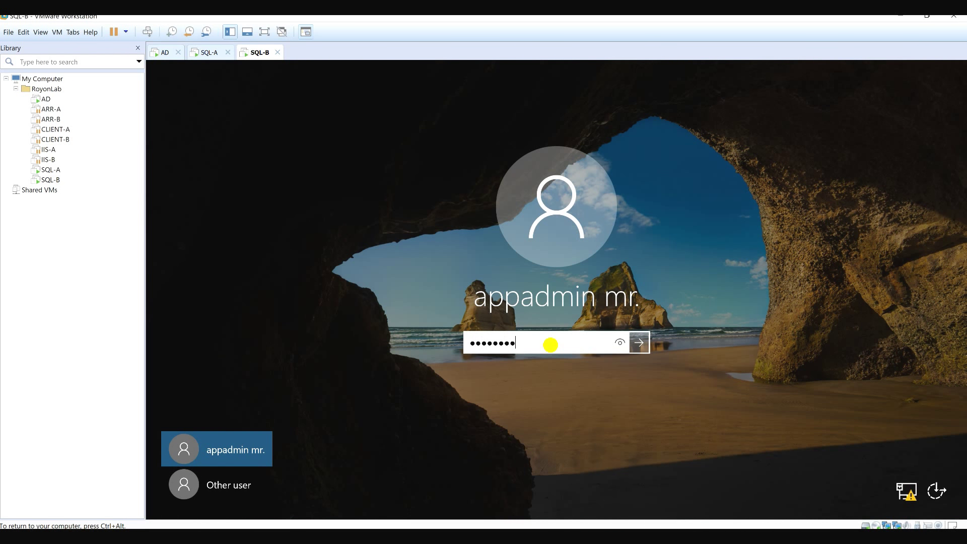
key(Return)
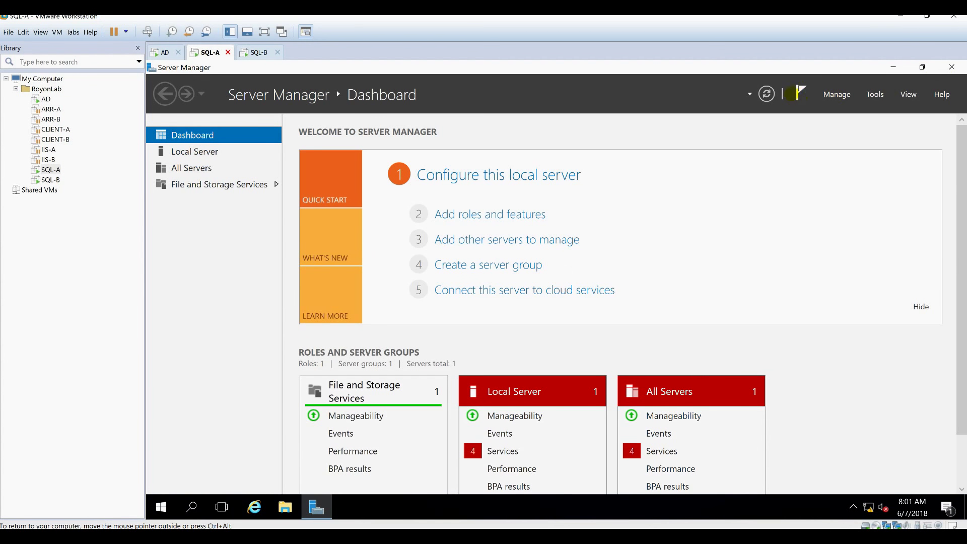
Dismiss the task notifications, minimize SQL-B's Server Manager, and move to the AD server.
click(798, 93)
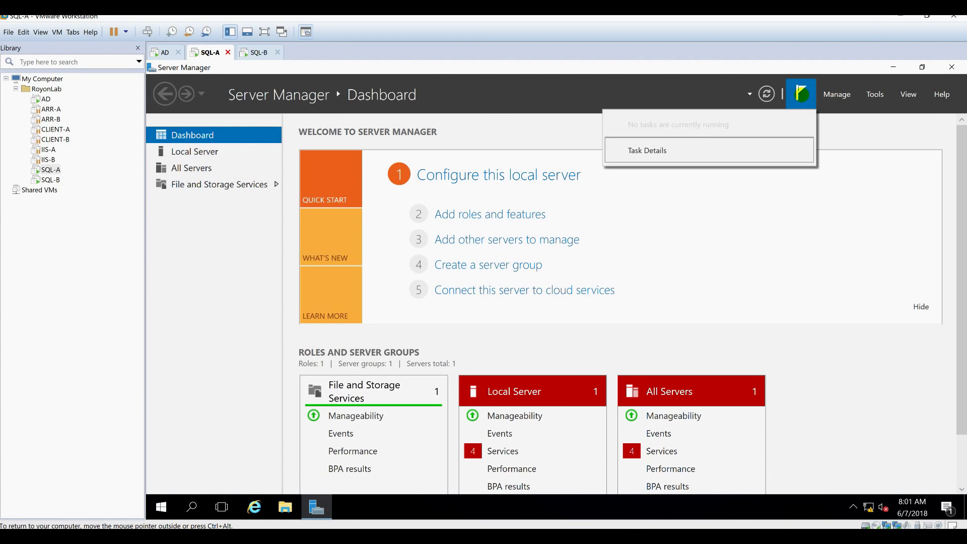
click(750, 230)
click(259, 52)
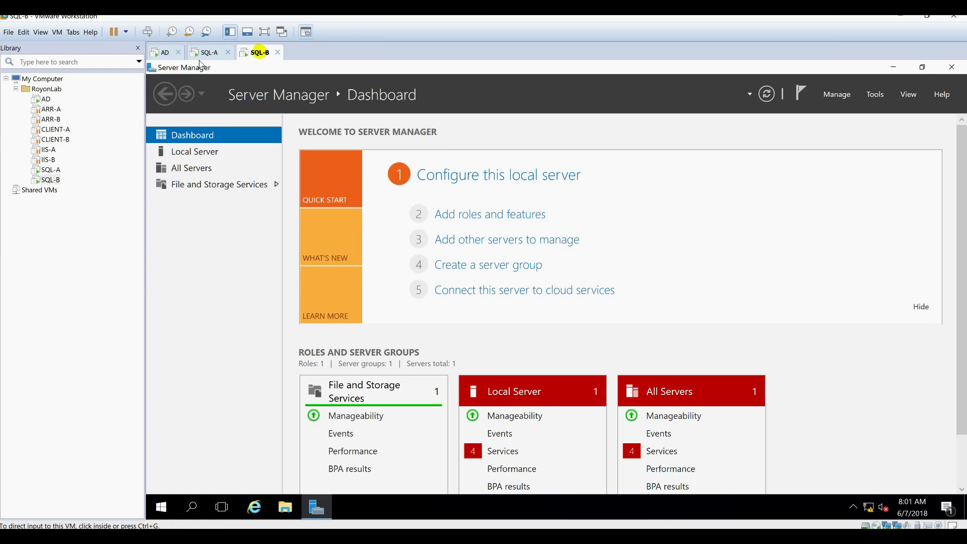
click(892, 67)
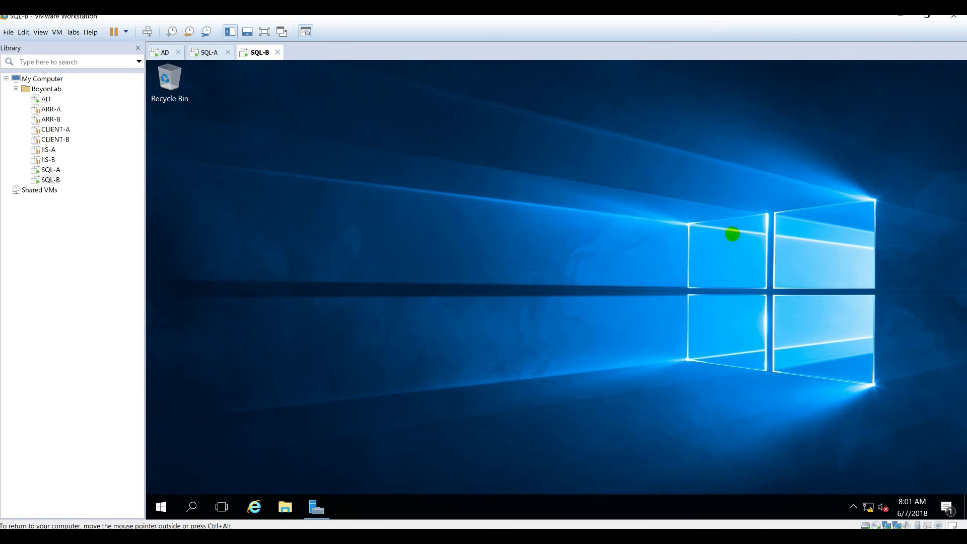
click(164, 52)
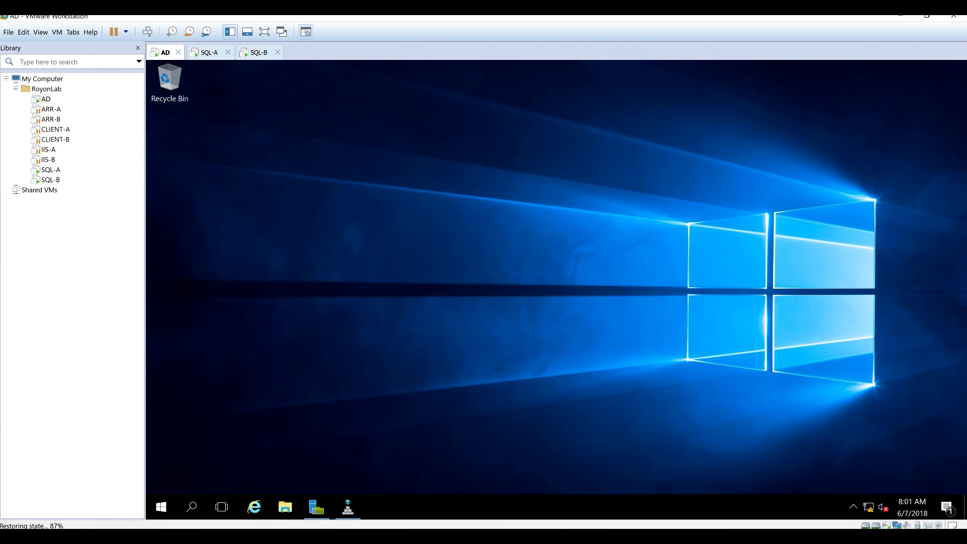
On AD, confirm the empty SQL-CLUSTER-DISK (E:) in This PC, then return to Server Manager.
click(317, 507)
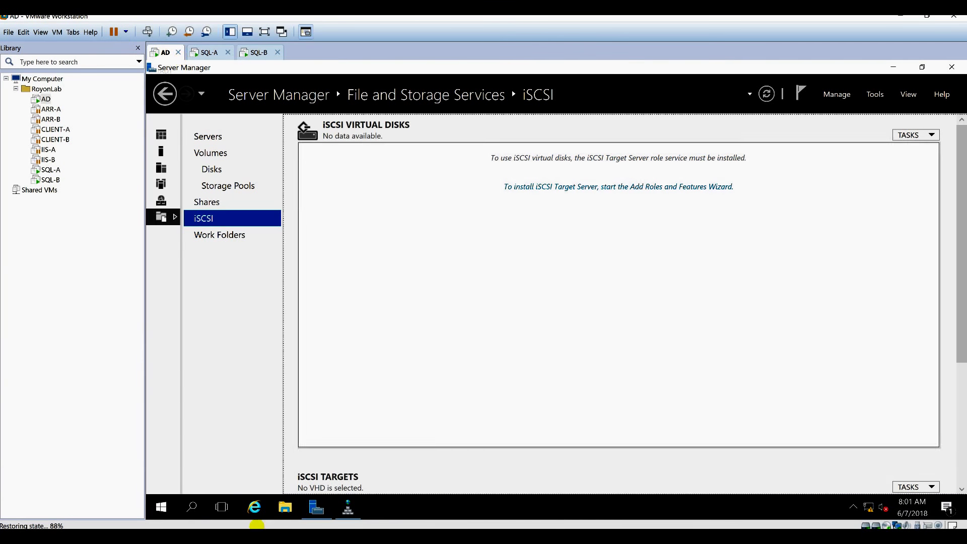
click(285, 507)
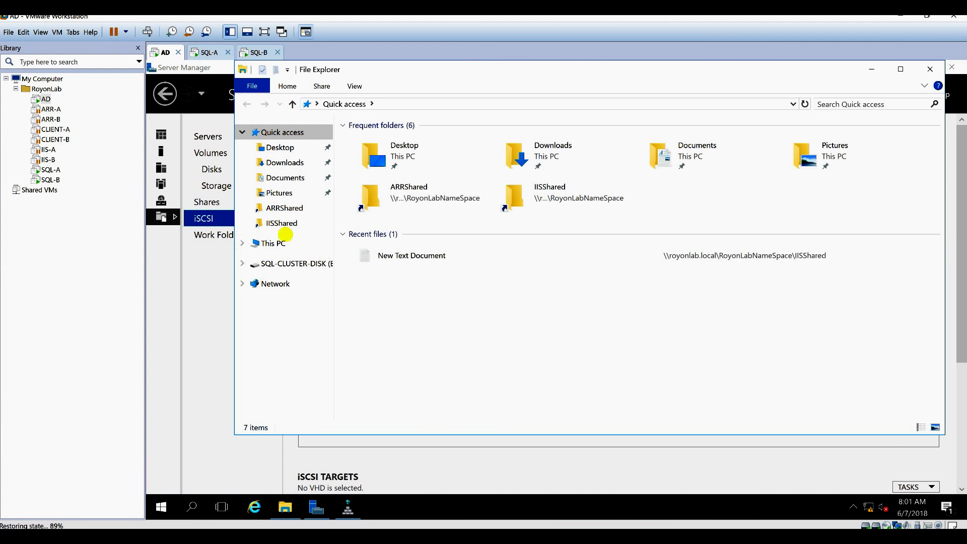
click(273, 244)
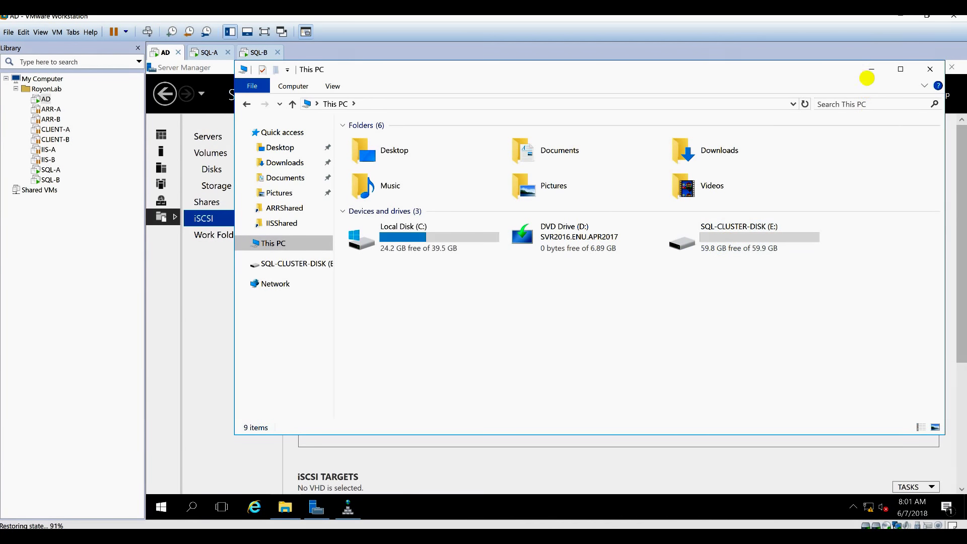
click(871, 69)
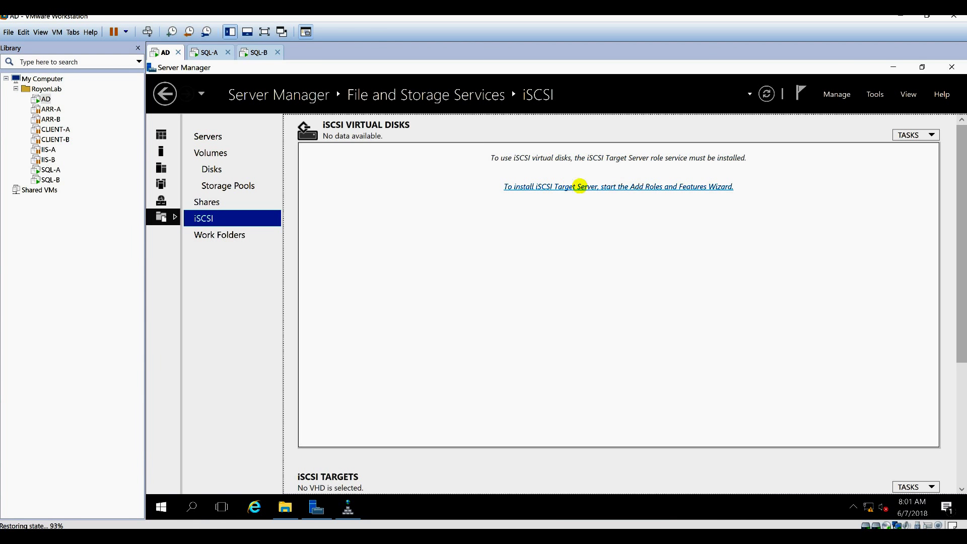
Install the iSCSI Target Server role on AD through the Add Roles wizard.
click(607, 186)
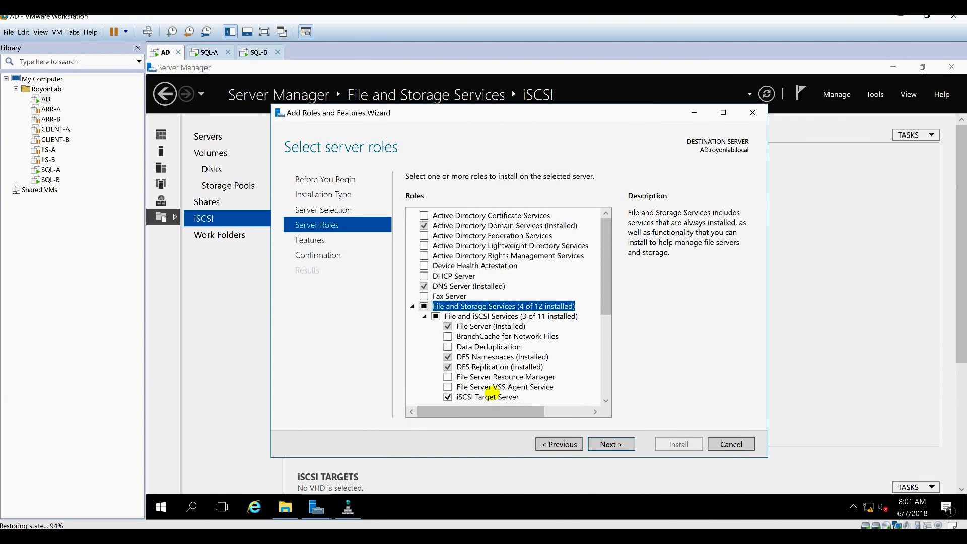
click(497, 397)
click(605, 444)
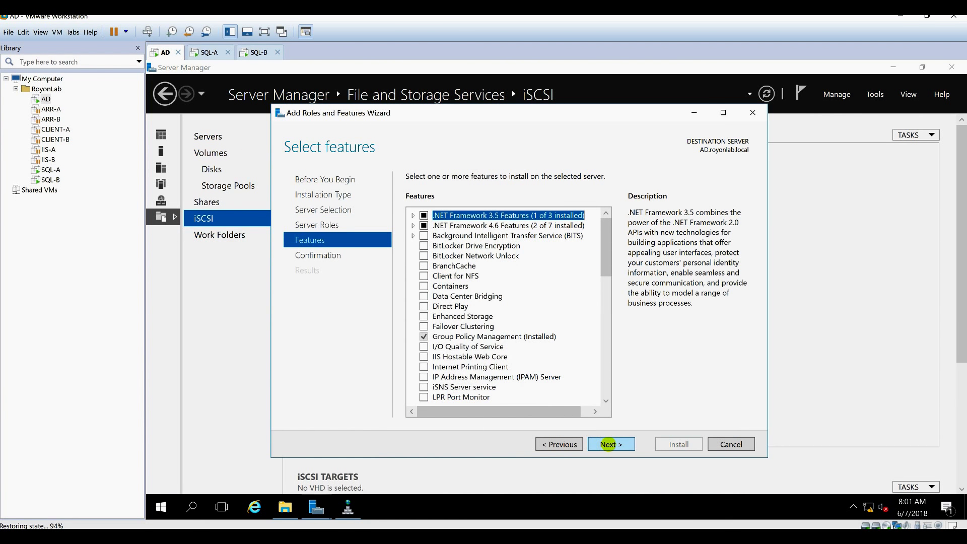
click(608, 444)
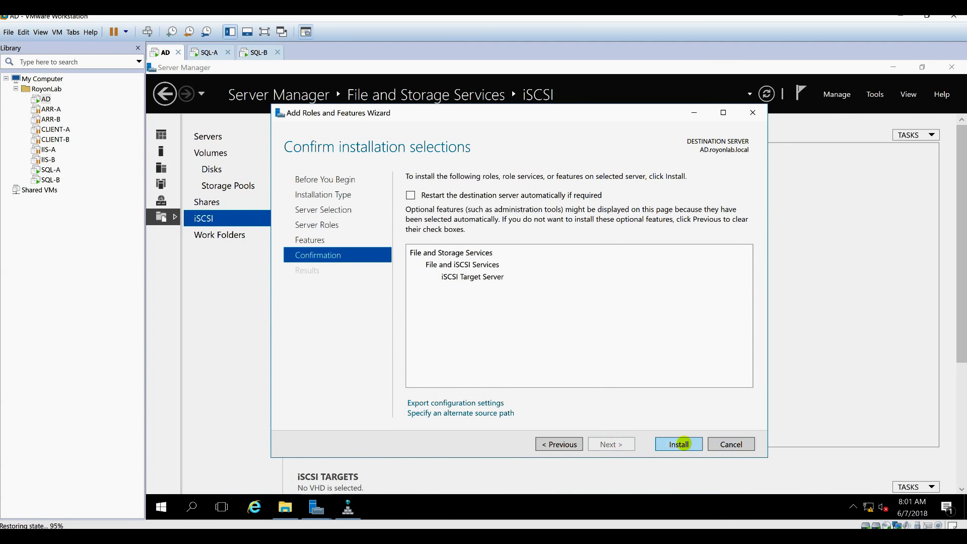
click(681, 444)
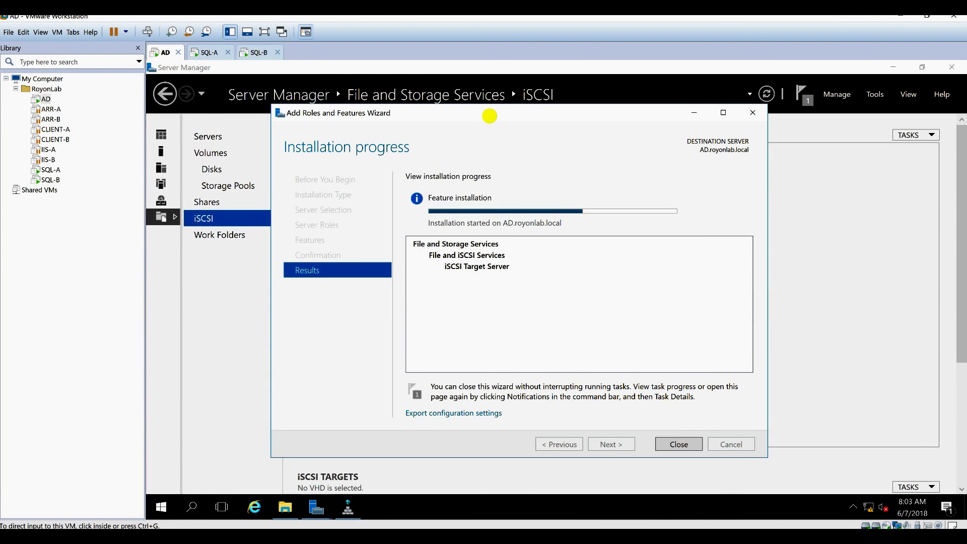
click(676, 443)
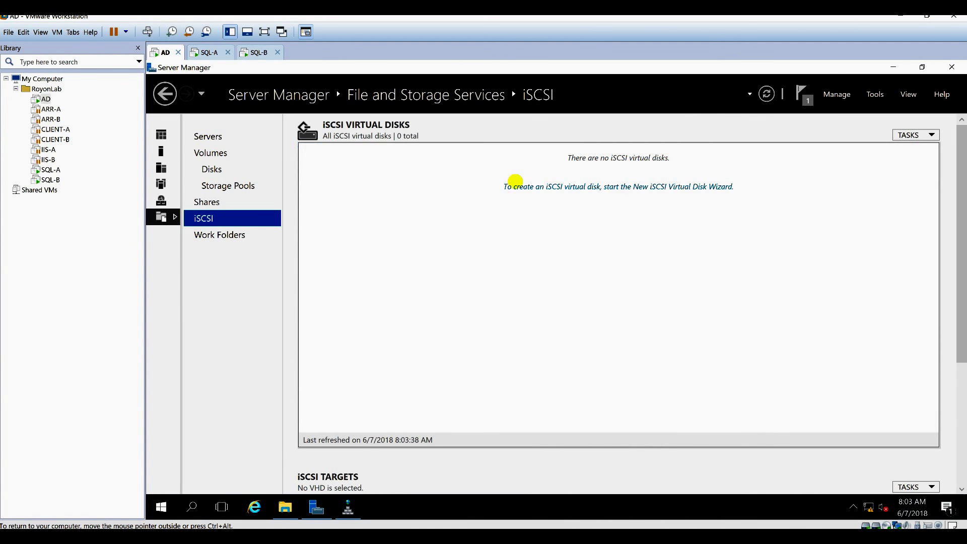
Start a new iSCSI virtual disk stored on volume E:.
click(528, 188)
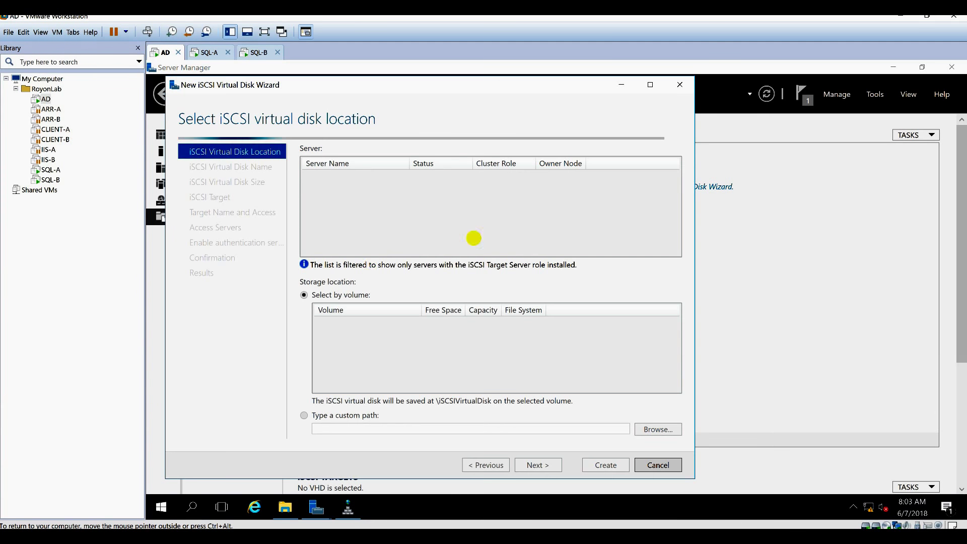
click(426, 335)
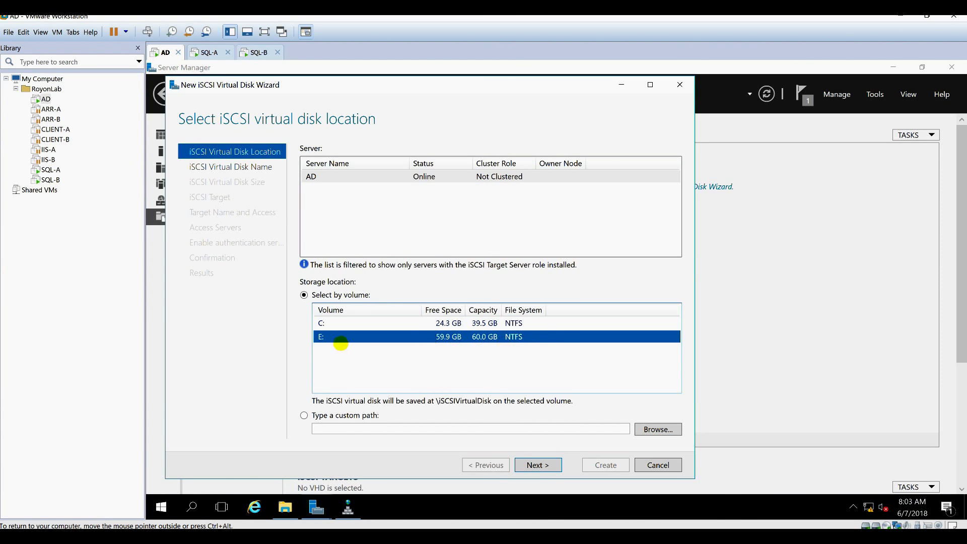
click(535, 466)
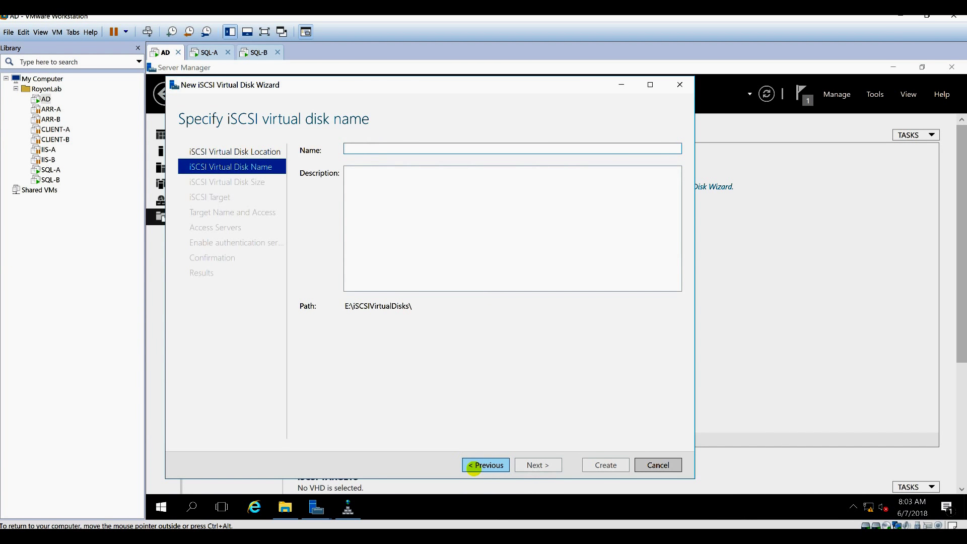
click(469, 463)
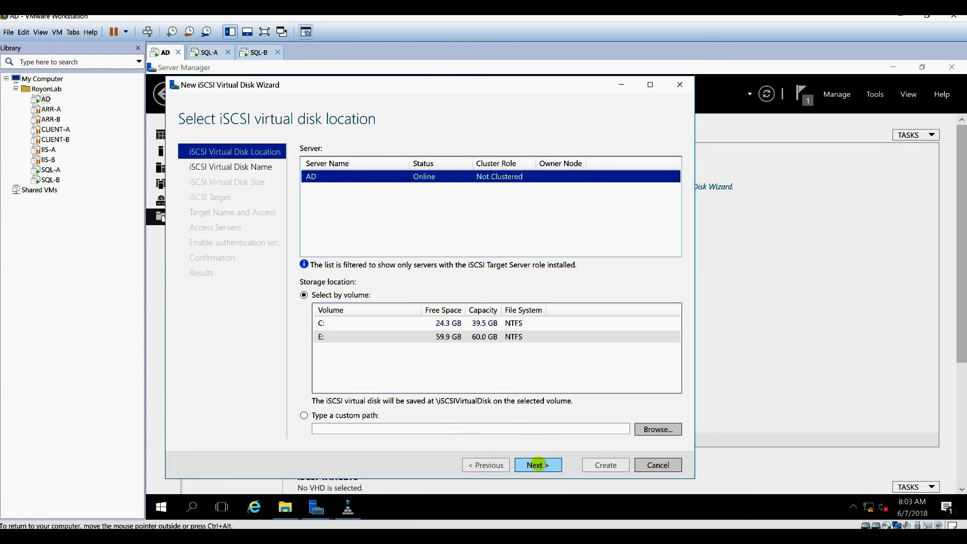
click(539, 463)
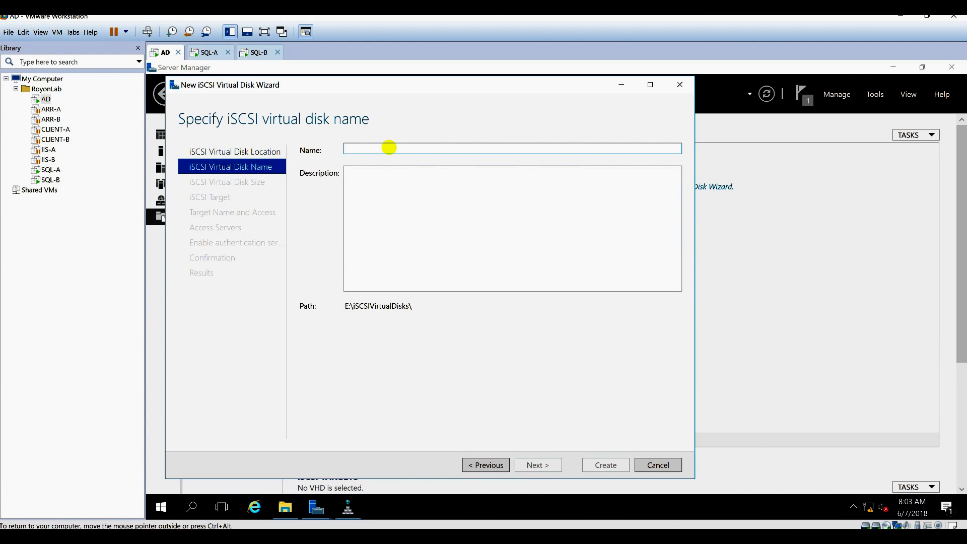
Name the disk SQL-DATA-DISK and make it 50 GB, dynamically expanding.
text(SQL-DATA-DIS)
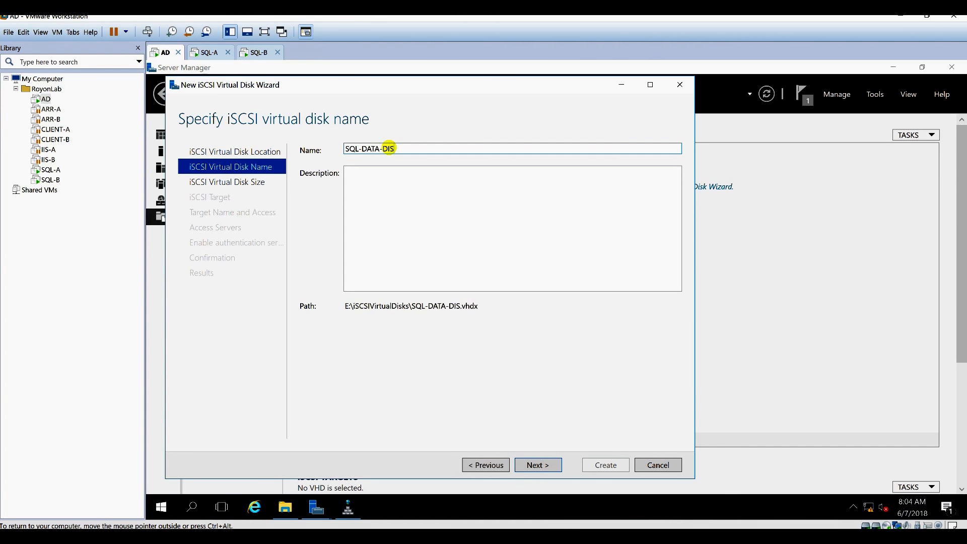
text(K)
key(ctrl+a)
key(ctrl+c)
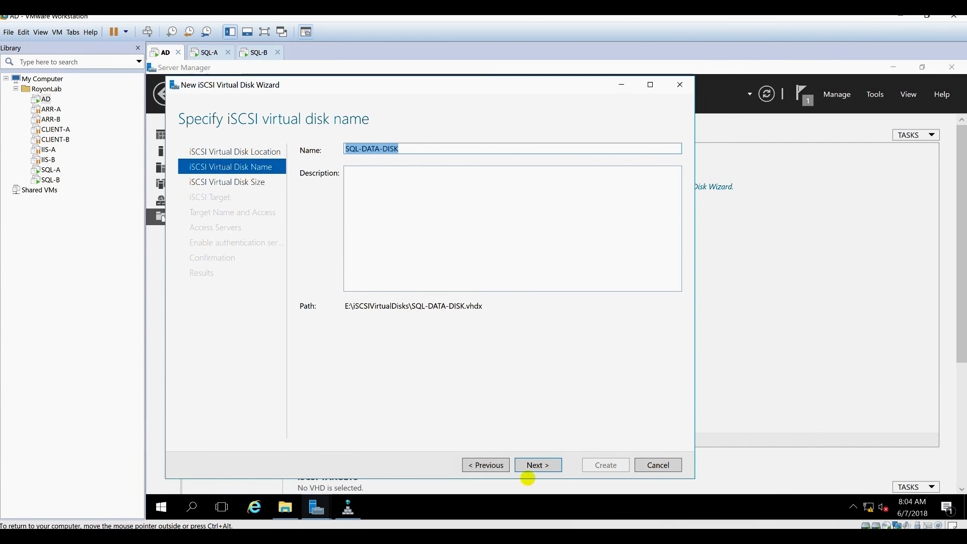
click(536, 464)
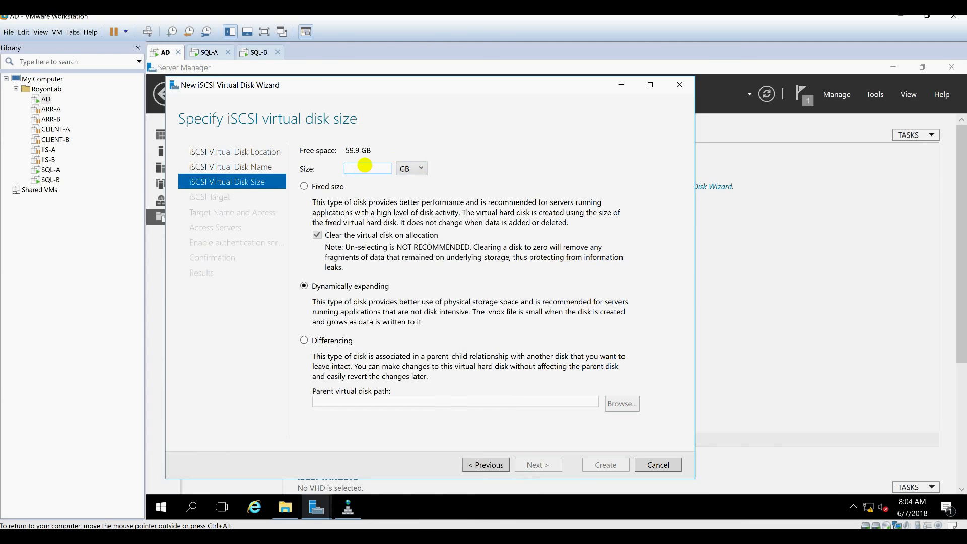
text(50)
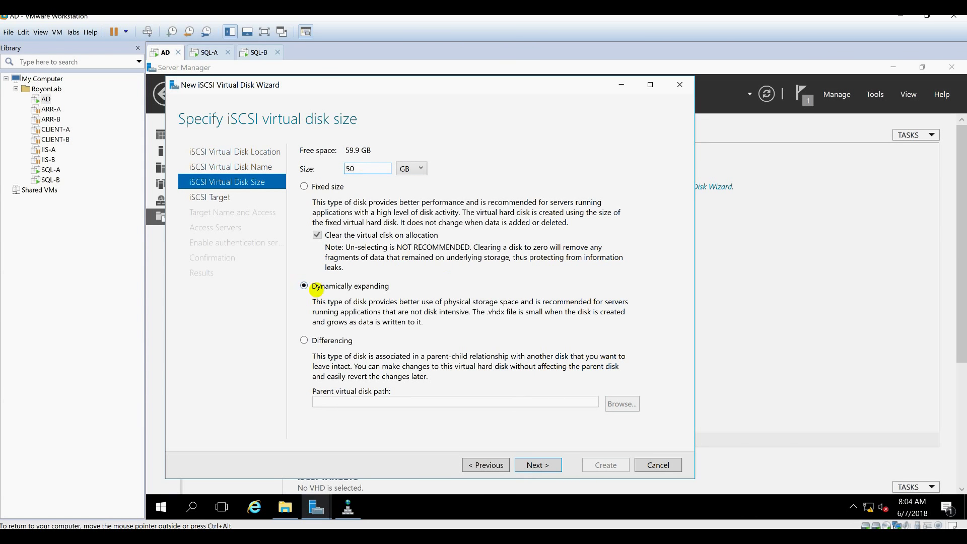
click(534, 464)
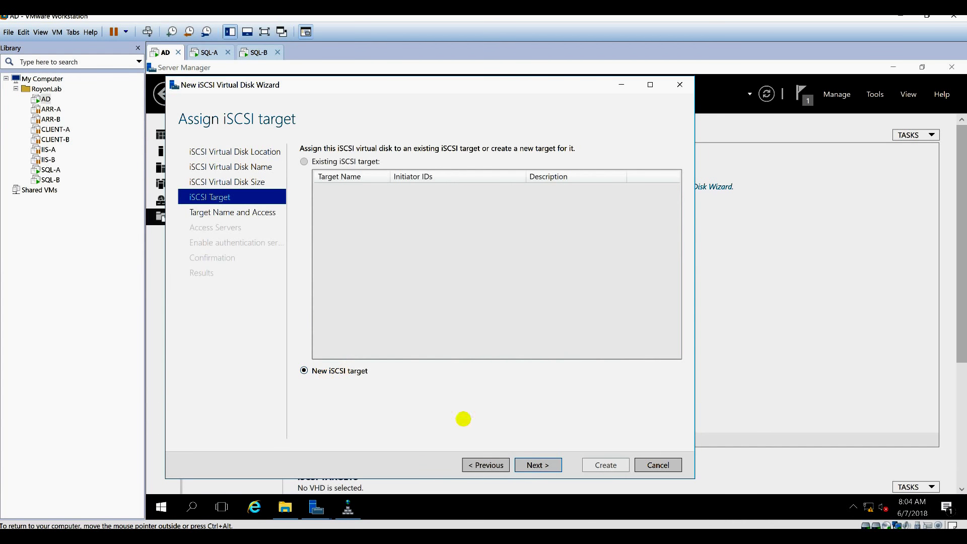
Create a new iSCSI target named SQL-DATA-DISK-TARGET.
click(545, 464)
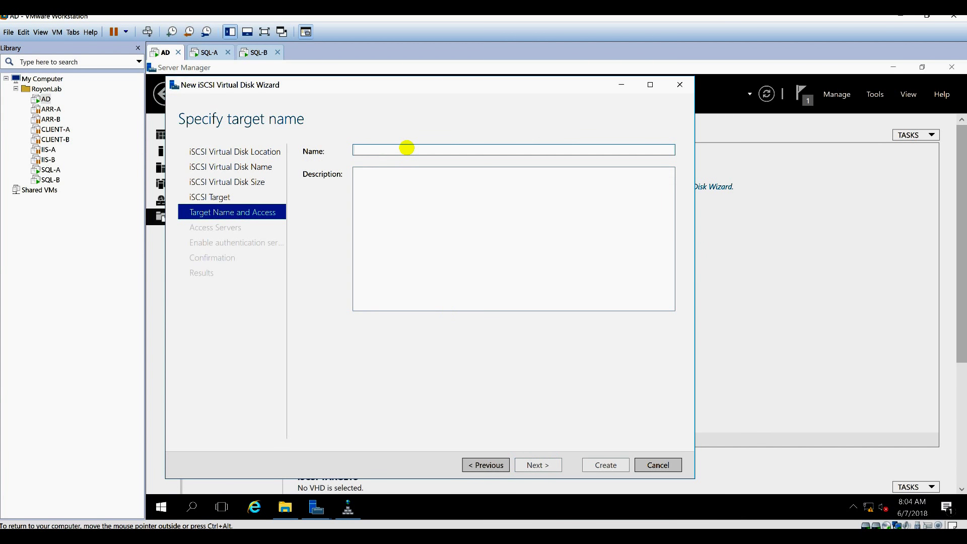
click(407, 148)
key(ctrl+v)
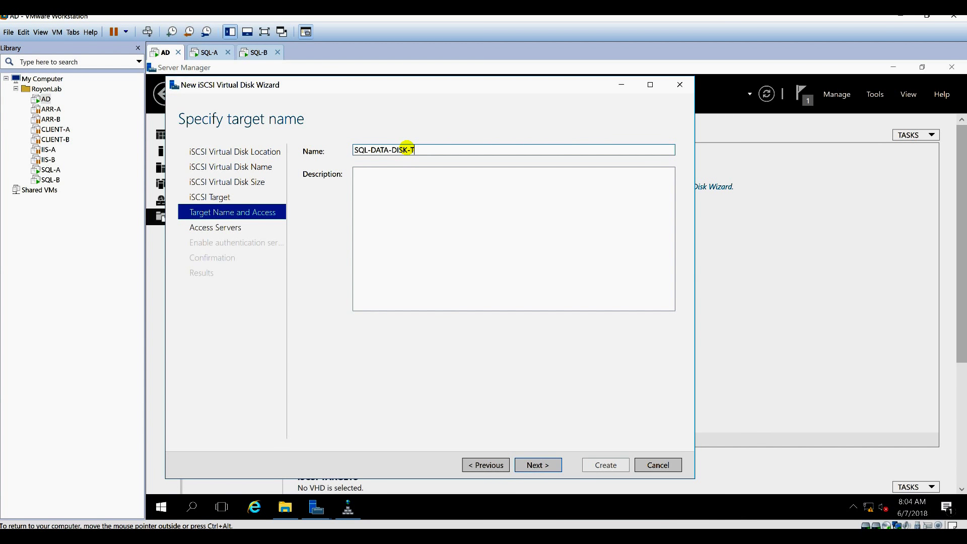
key(ctrl+a)
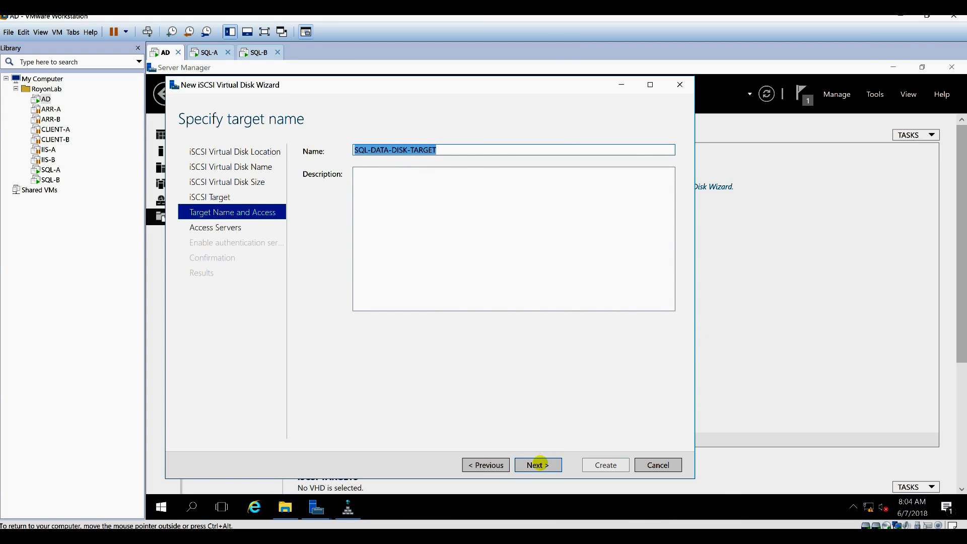
click(538, 464)
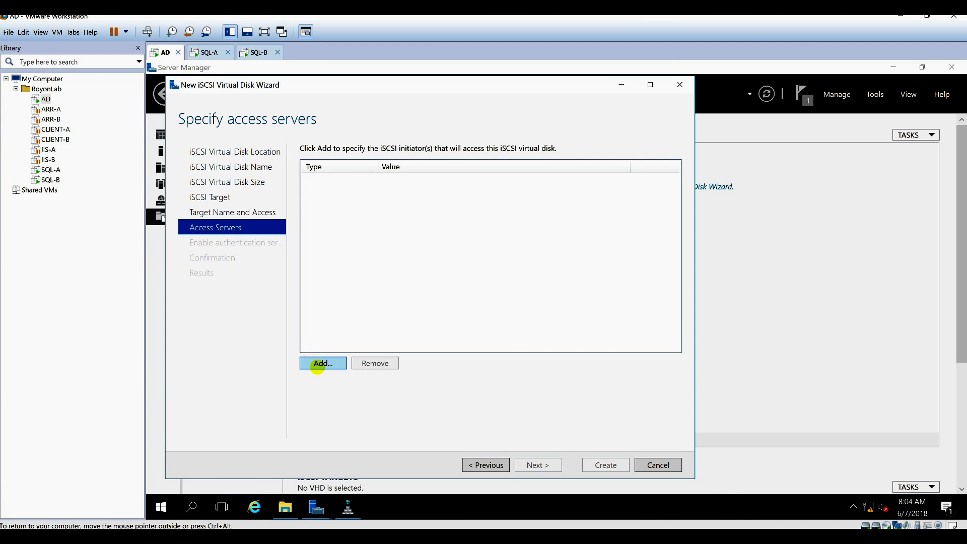
Add SQL-A, found through the advanced computer search, as an access server.
click(318, 365)
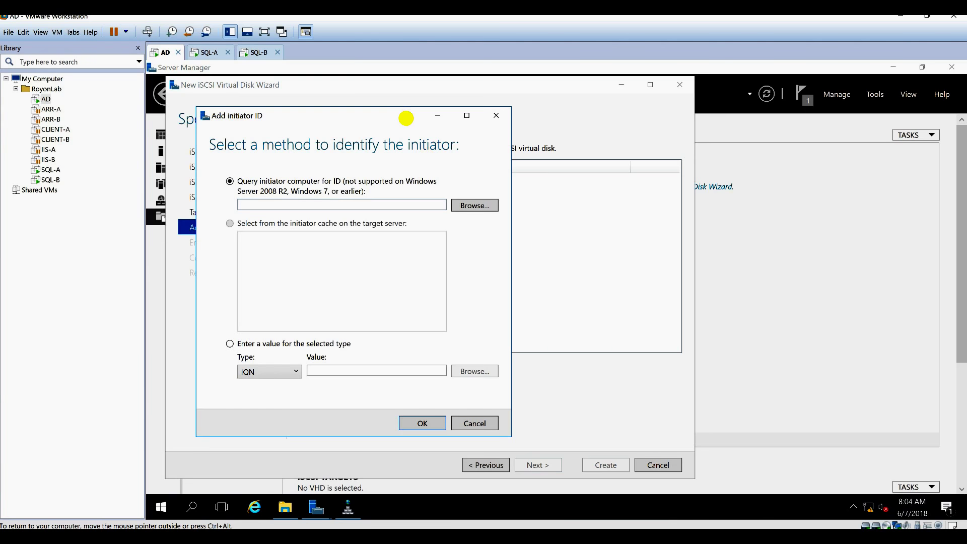
drag(406, 118, 423, 119)
click(479, 208)
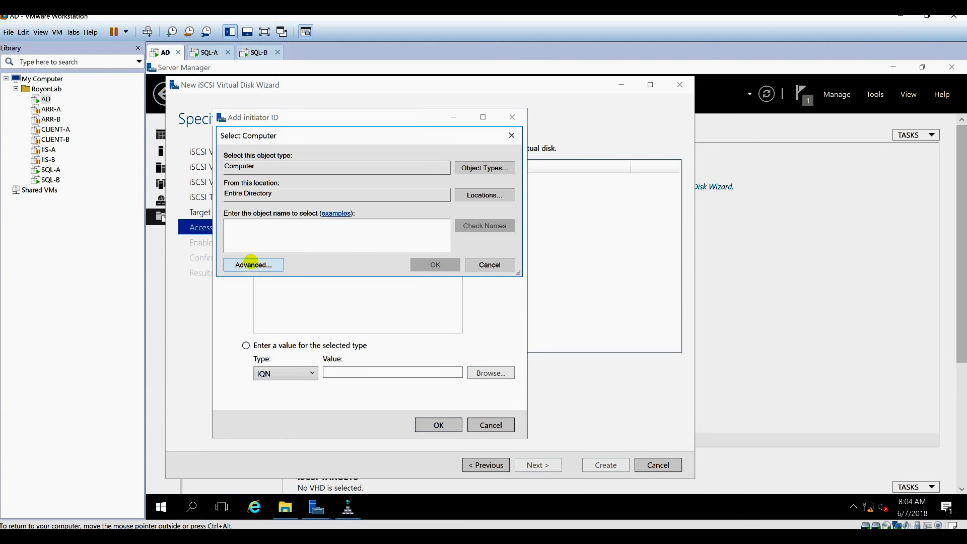
click(250, 263)
click(532, 263)
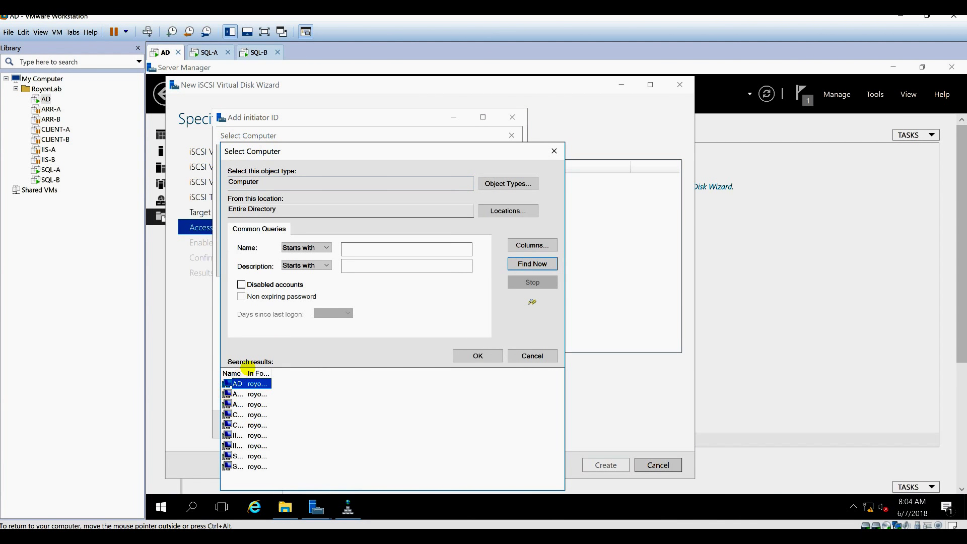
drag(245, 373, 380, 375)
double_click(238, 455)
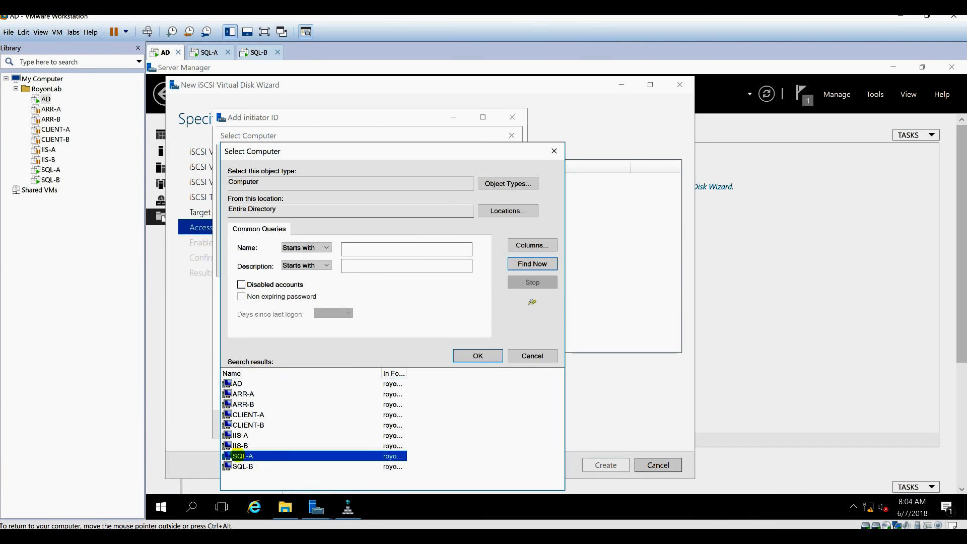
click(435, 264)
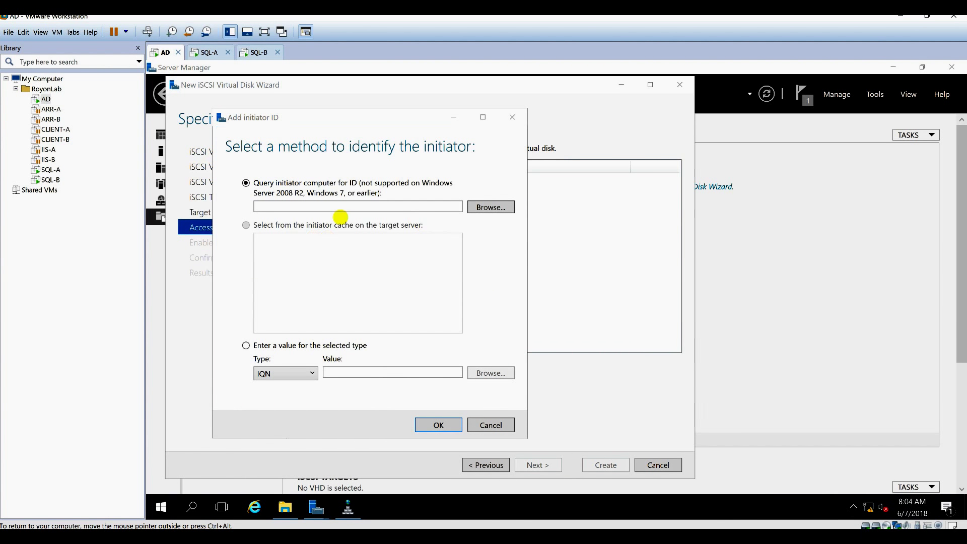
click(436, 423)
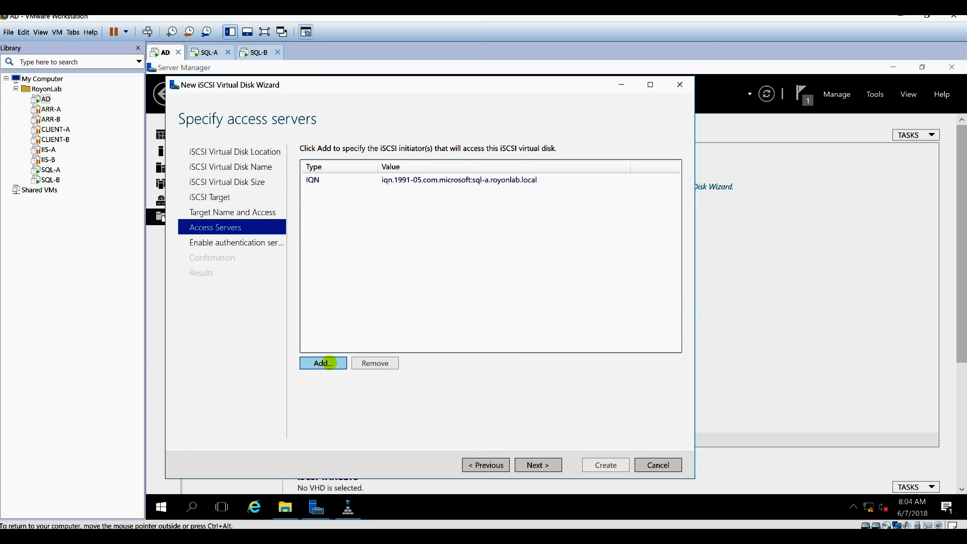
click(328, 362)
Add SQL-B, found through the advanced computer search, as a second access server.
click(440, 172)
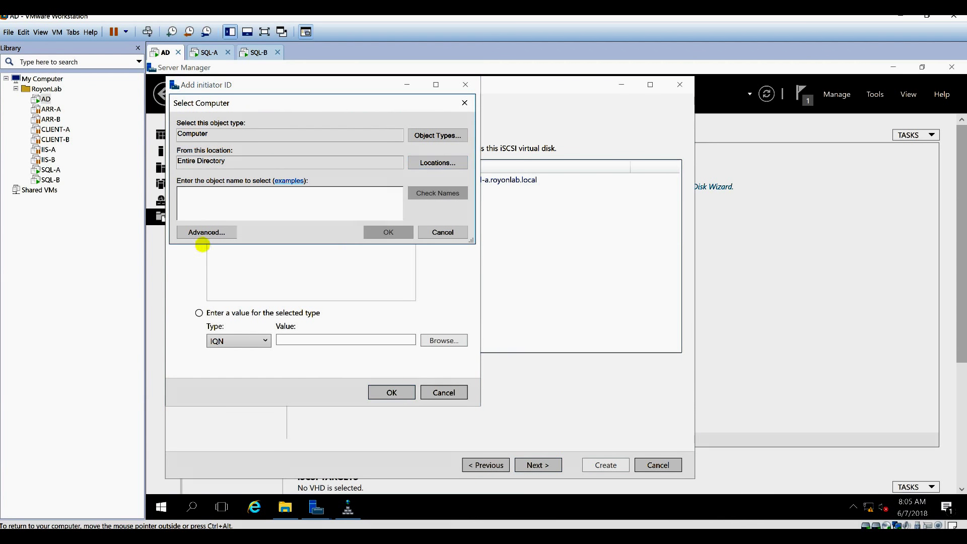
click(202, 234)
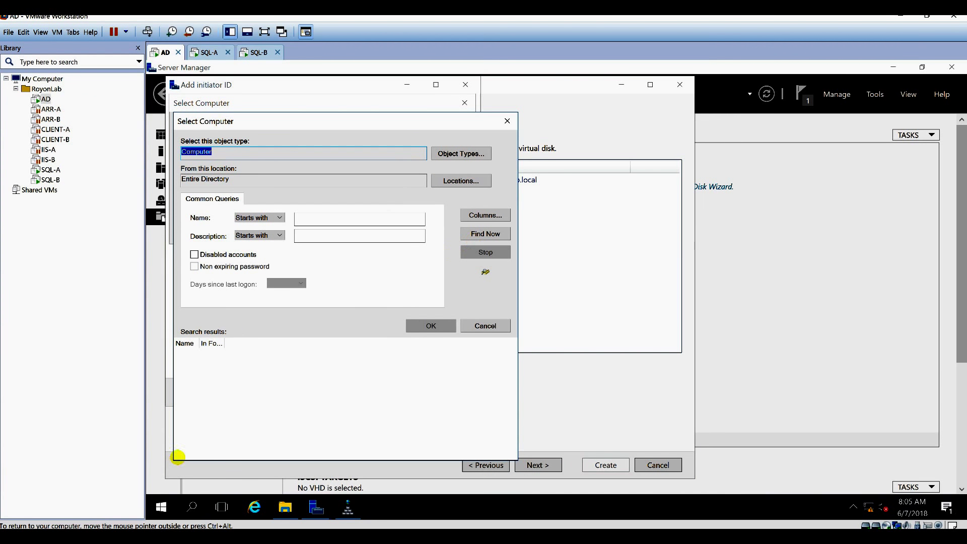
click(484, 234)
double_click(188, 436)
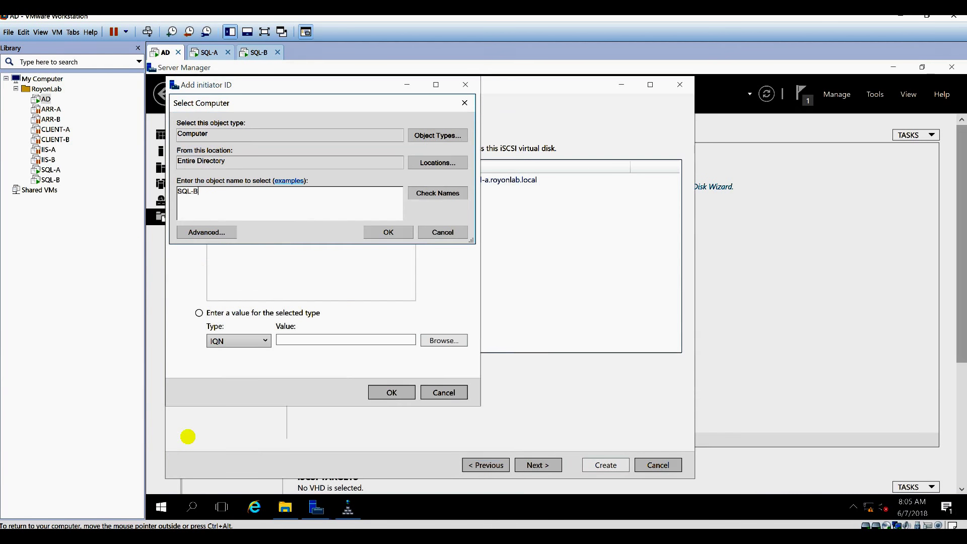
click(401, 232)
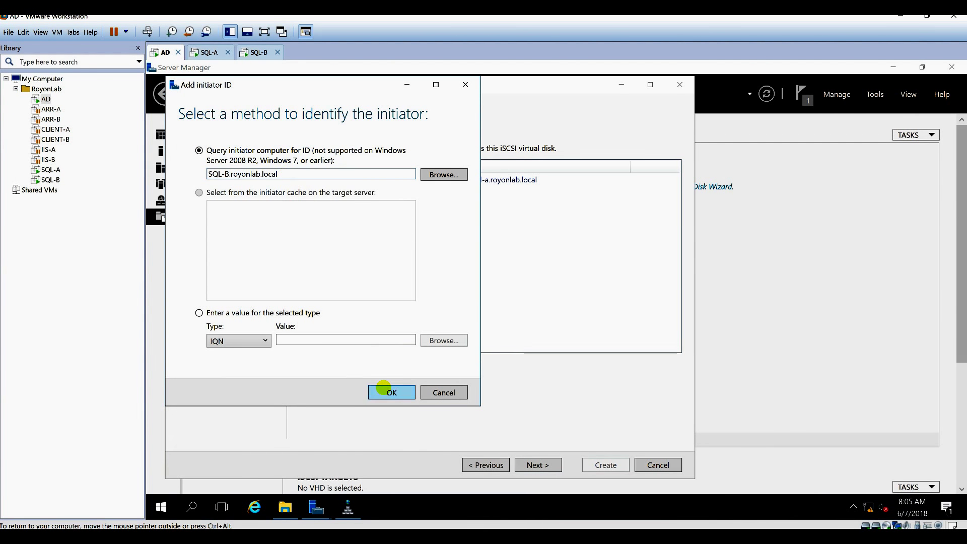
click(384, 389)
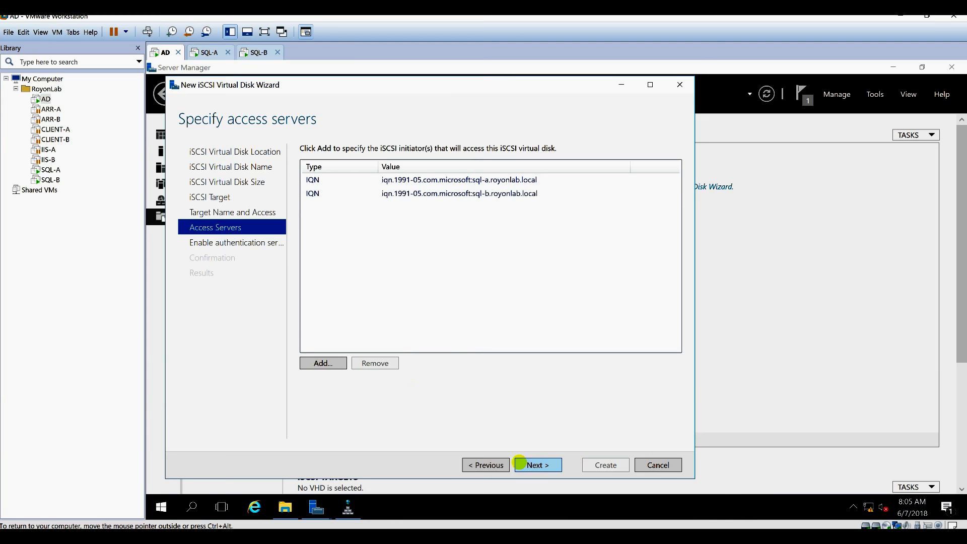
Skip CHAP authentication and create the virtual disk and its target.
click(520, 461)
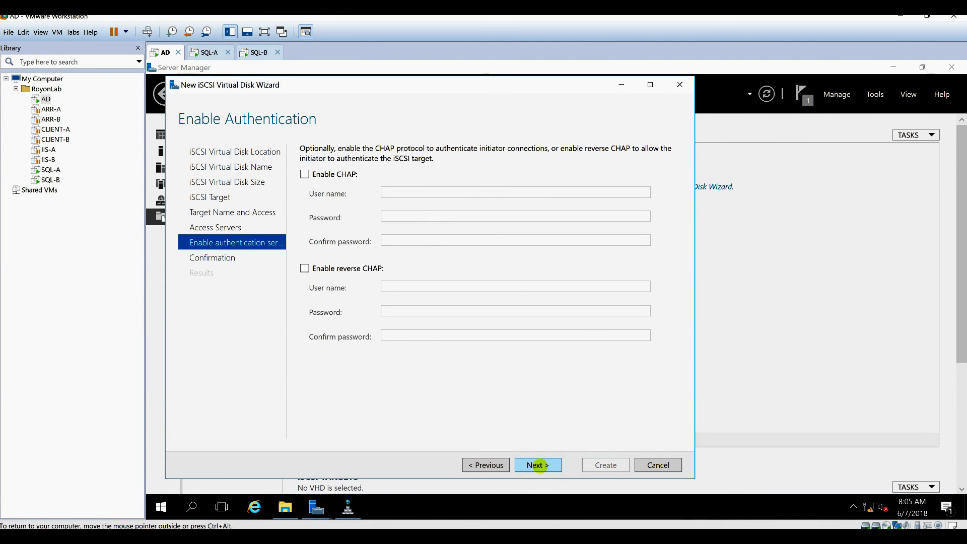
click(538, 464)
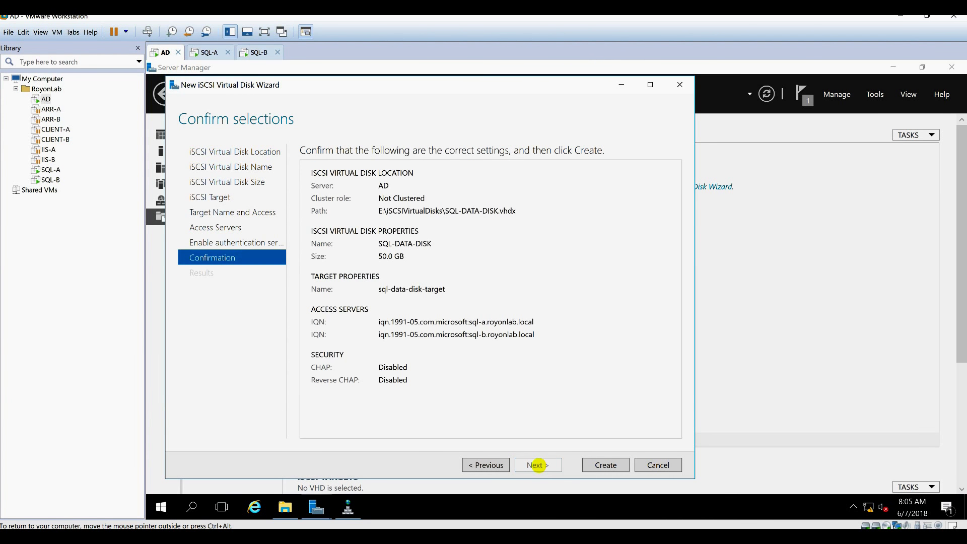
click(606, 464)
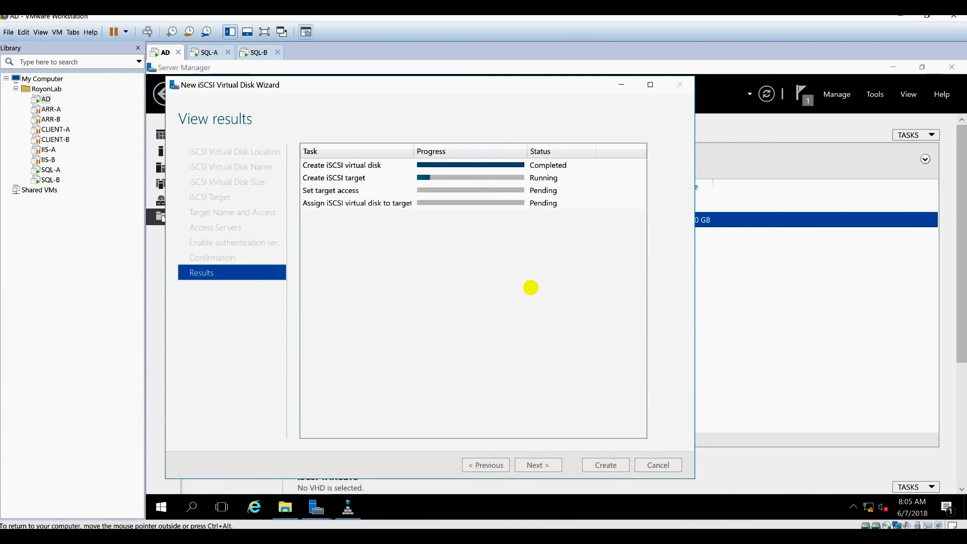
click(613, 465)
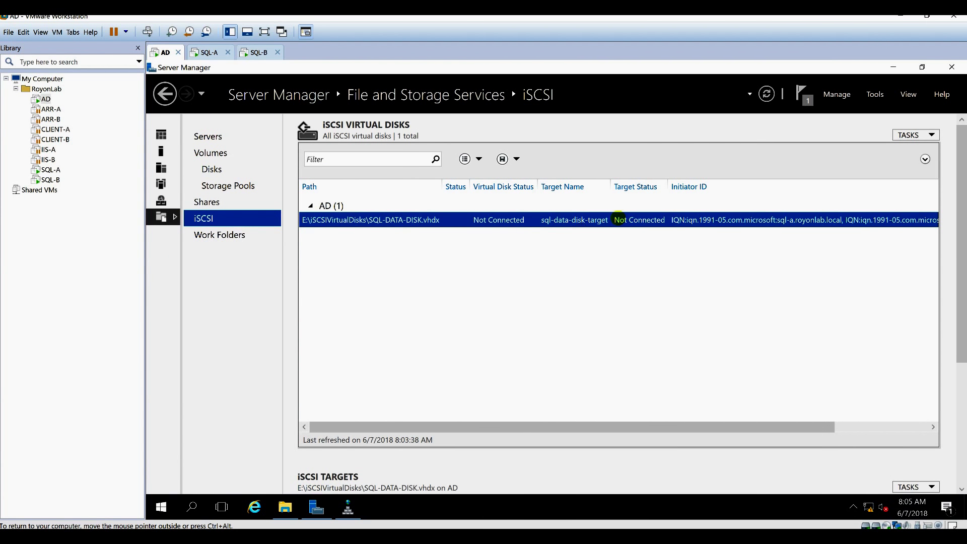
Start another New iSCSI Virtual Disk on volume E: and reach the naming page.
right_click(533, 252)
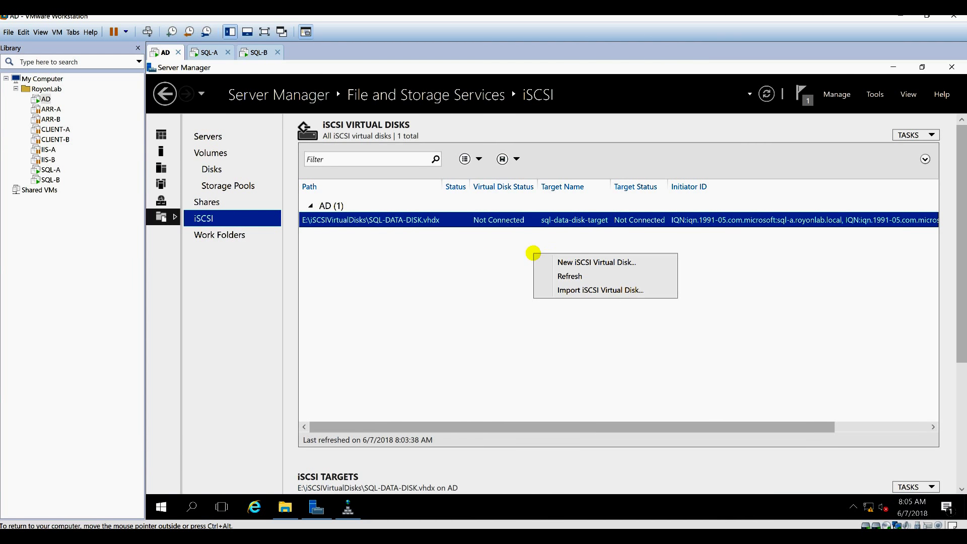
click(554, 261)
click(409, 368)
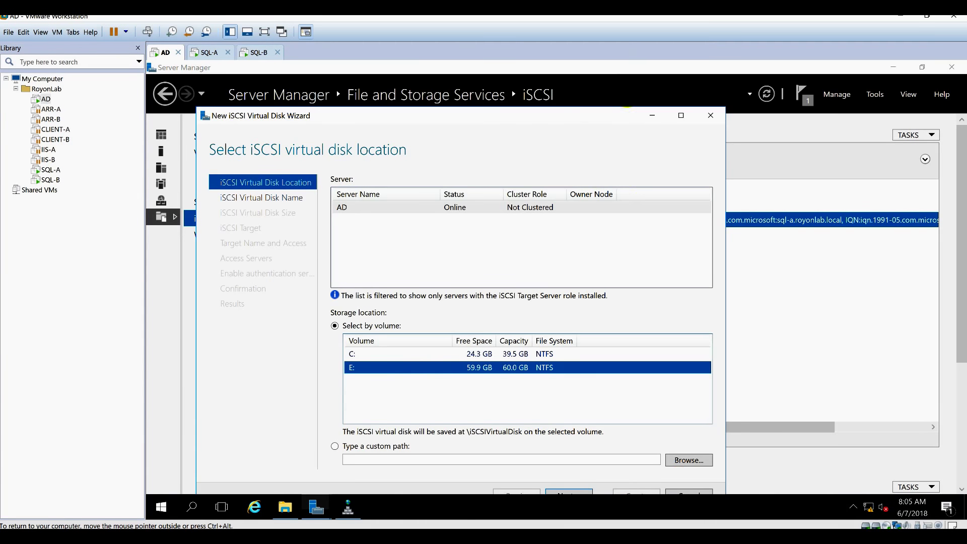
click(609, 453)
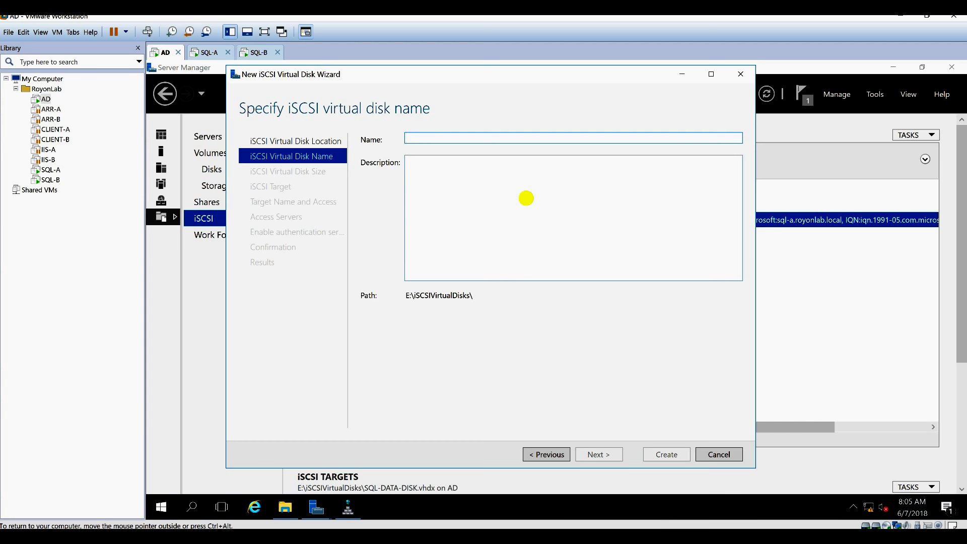
Name the virtual disk SQL-QUORUM-DISK and give it a size of 10 GB.
text(SQL-DATA-DISK-TARGET)
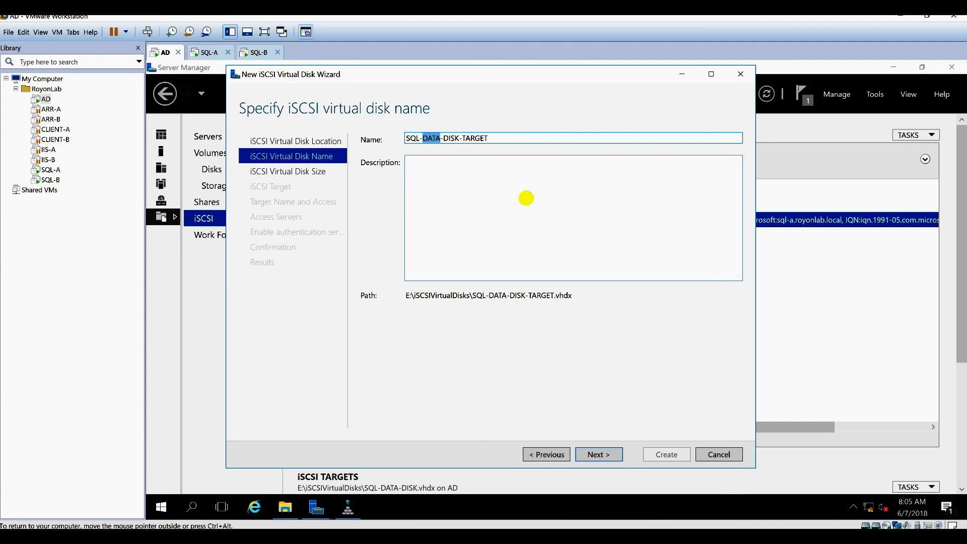
text(QUORUM)
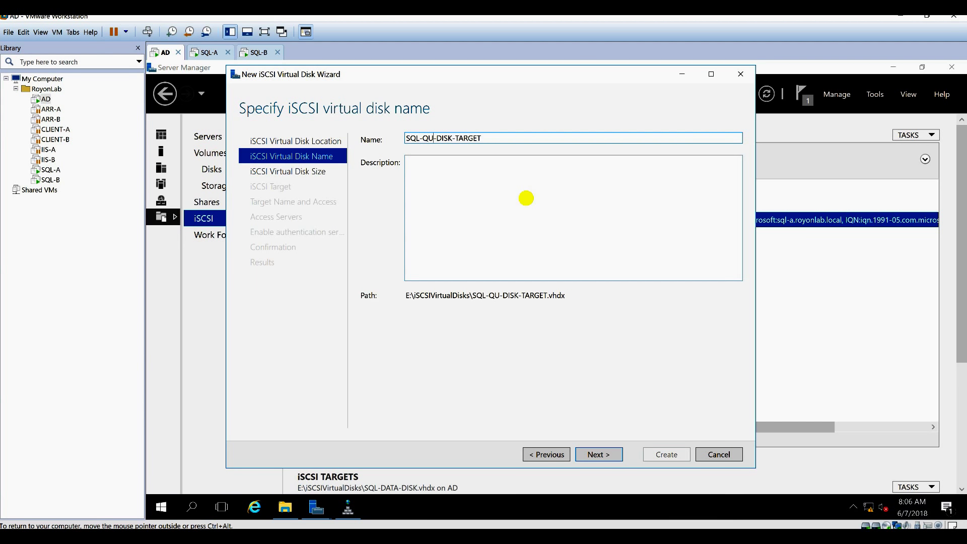
key(ctrl+a)
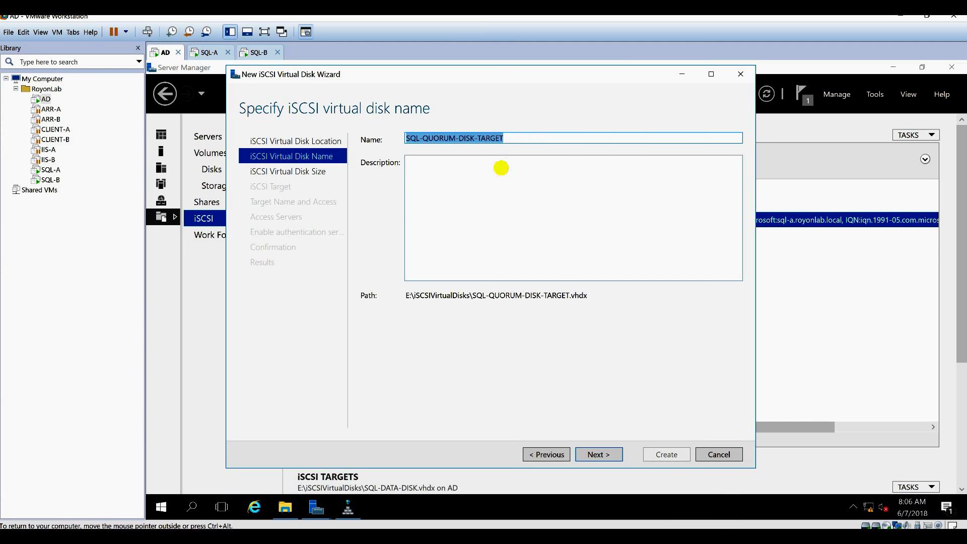
drag(477, 137, 555, 136)
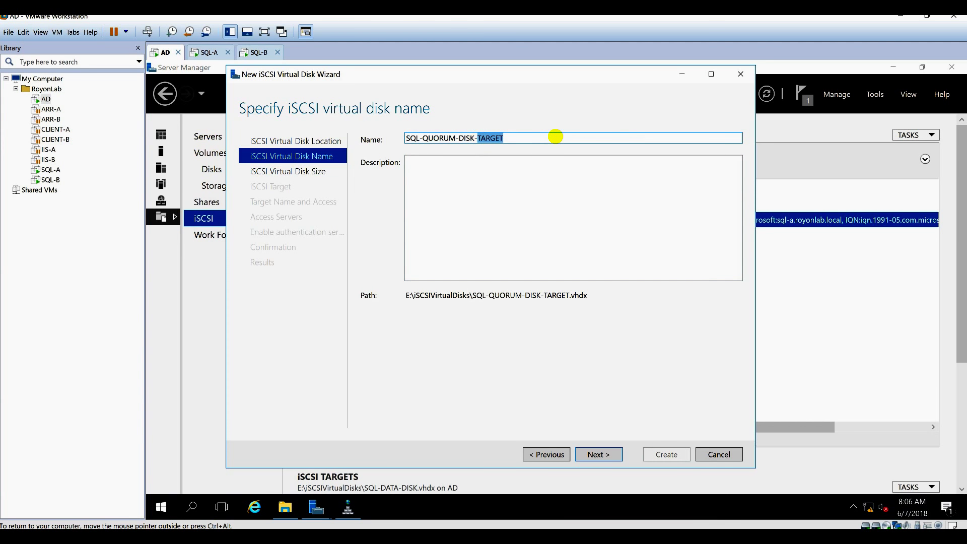
key(BackSpace)
key(BackSpace)
key(ctrl+a)
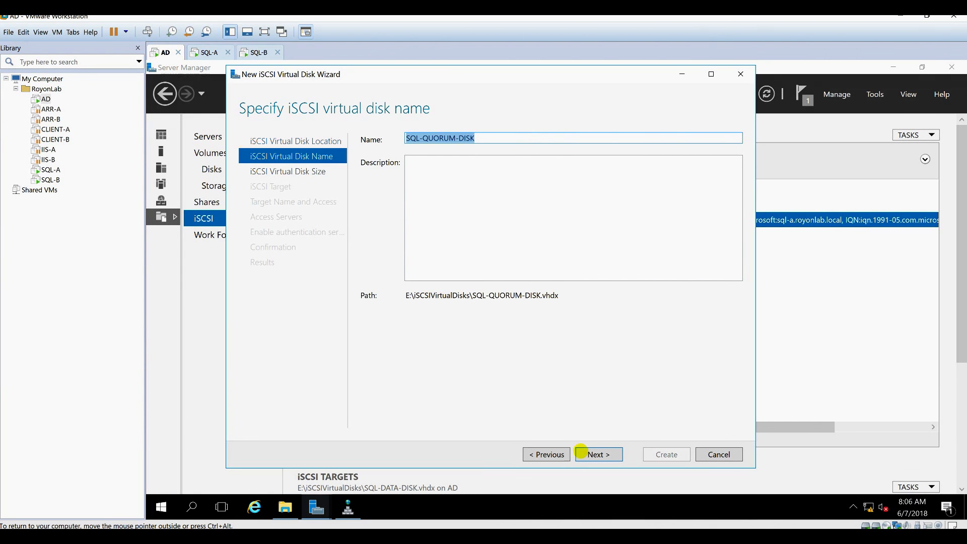
click(598, 453)
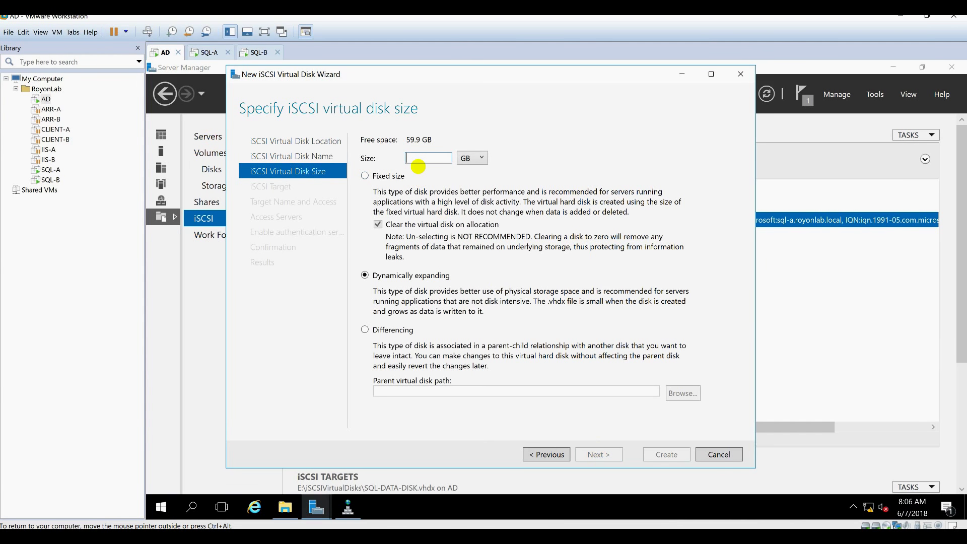
text(10)
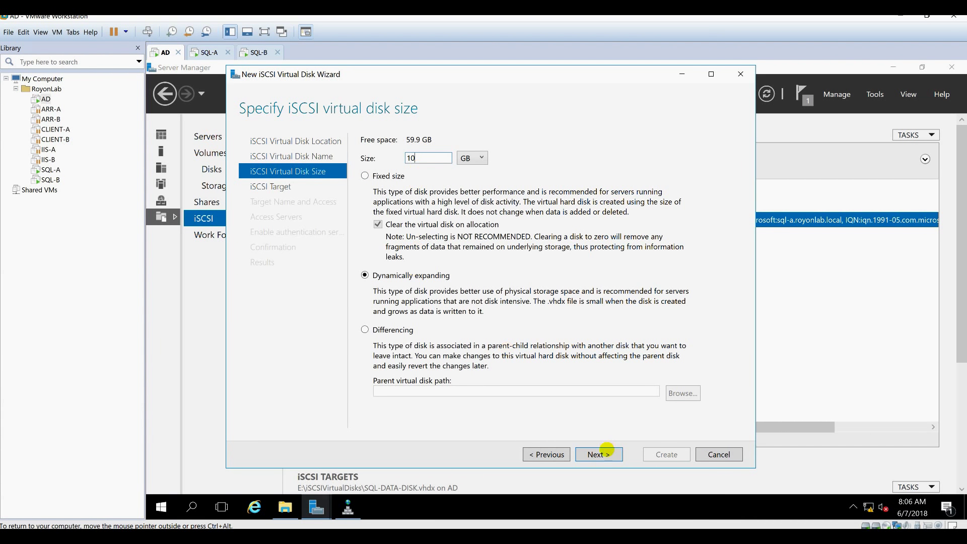
Assign the disk to a new iSCSI target named SQL-QUORUM-DISK-TARGET.
click(598, 454)
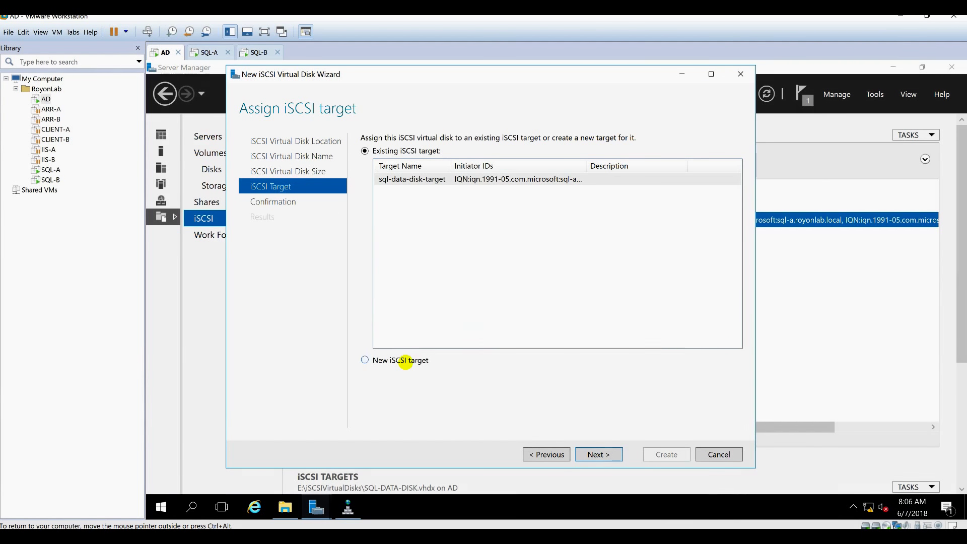
click(410, 360)
click(596, 453)
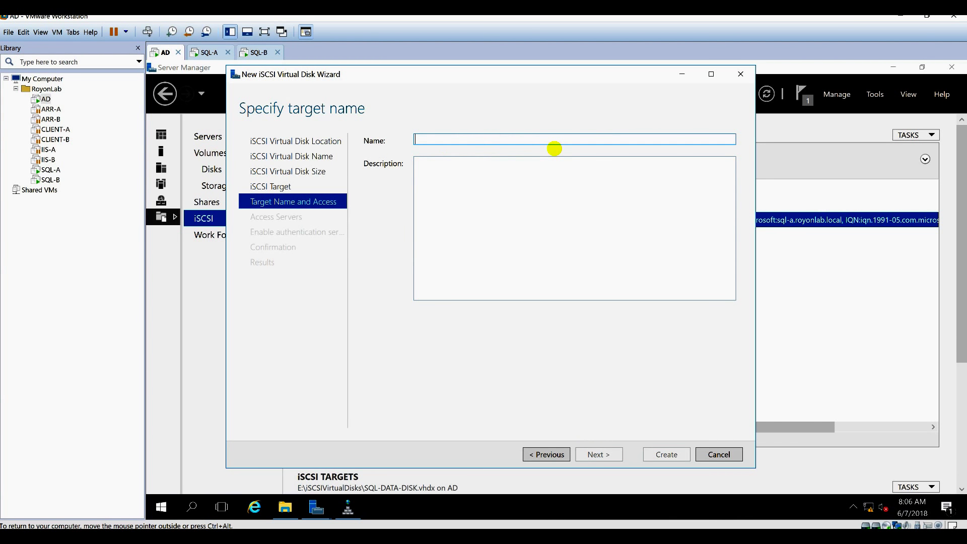
text(SQL-QUORUM-DISK-TARGET)
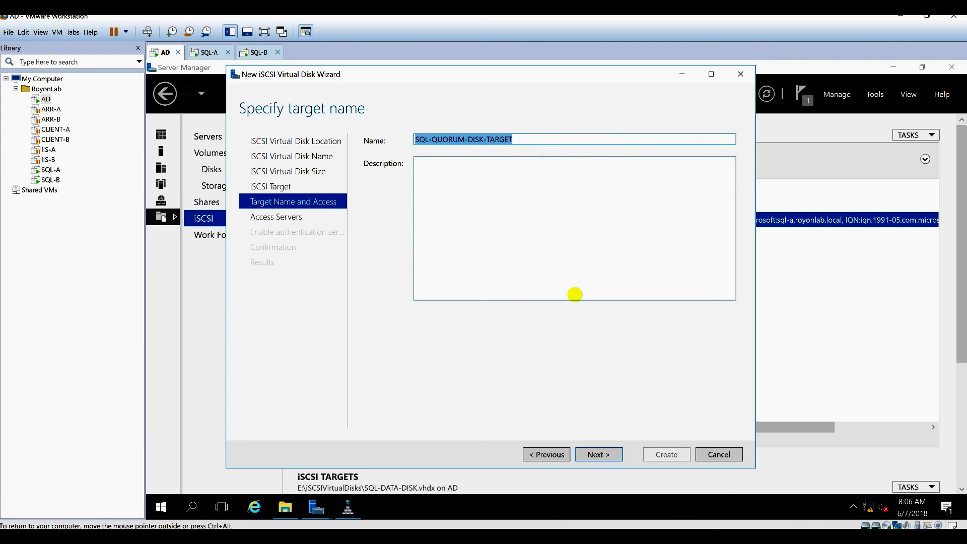
key(ctrl+a)
click(599, 454)
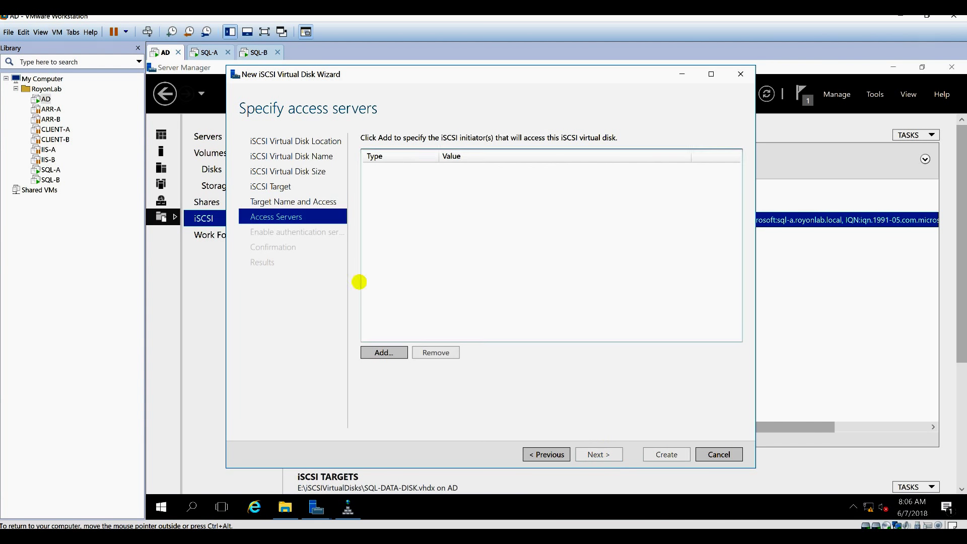
Grant SQL-A access, finding it through the advanced computer search.
click(375, 354)
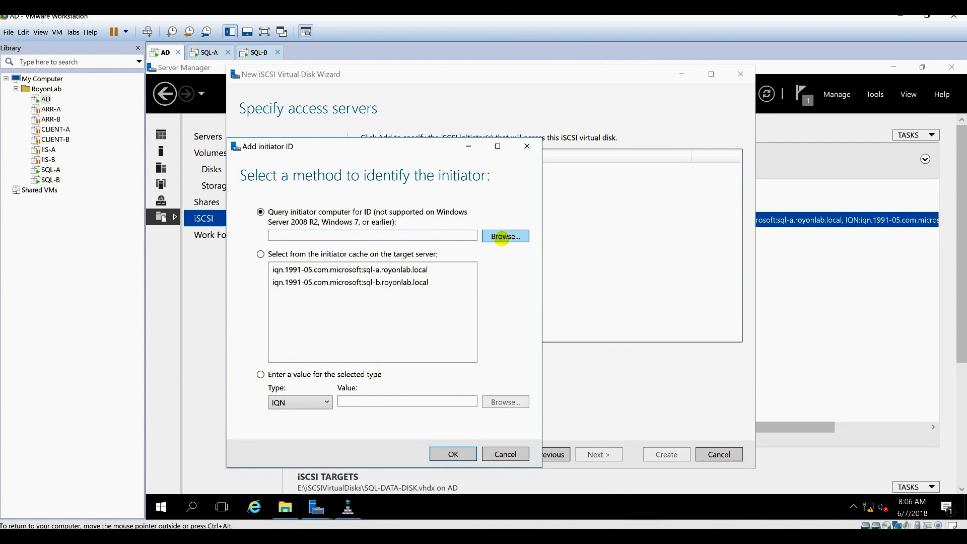
click(499, 236)
click(274, 293)
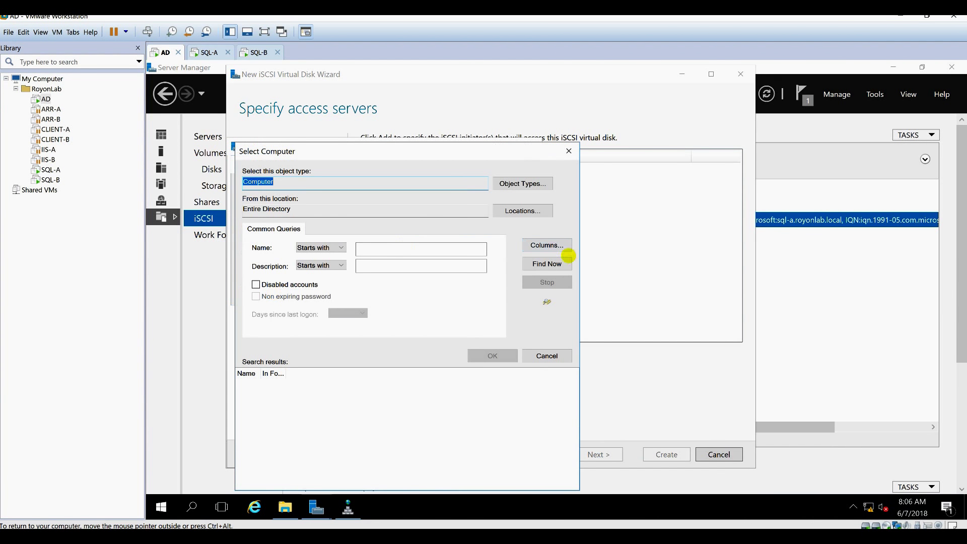
click(547, 263)
double_click(267, 457)
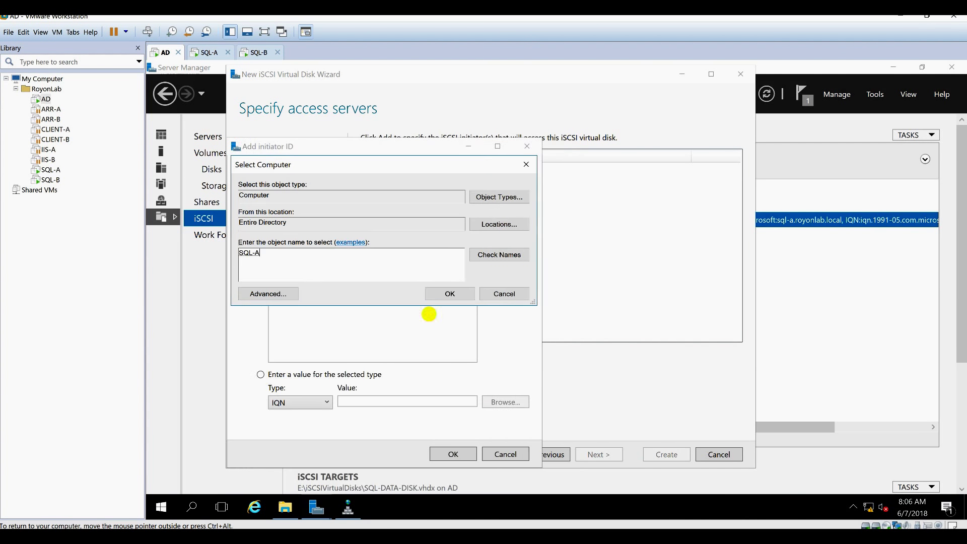
click(448, 291)
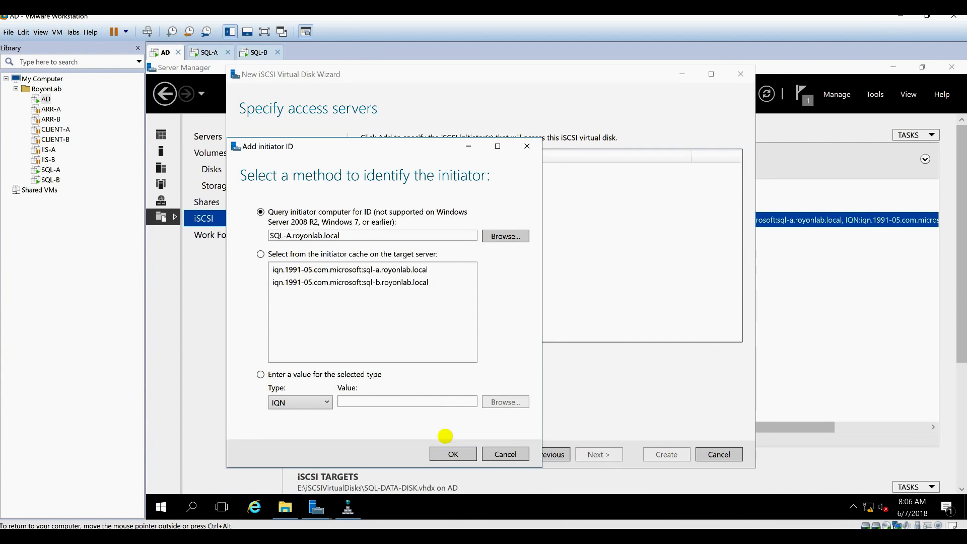
click(445, 454)
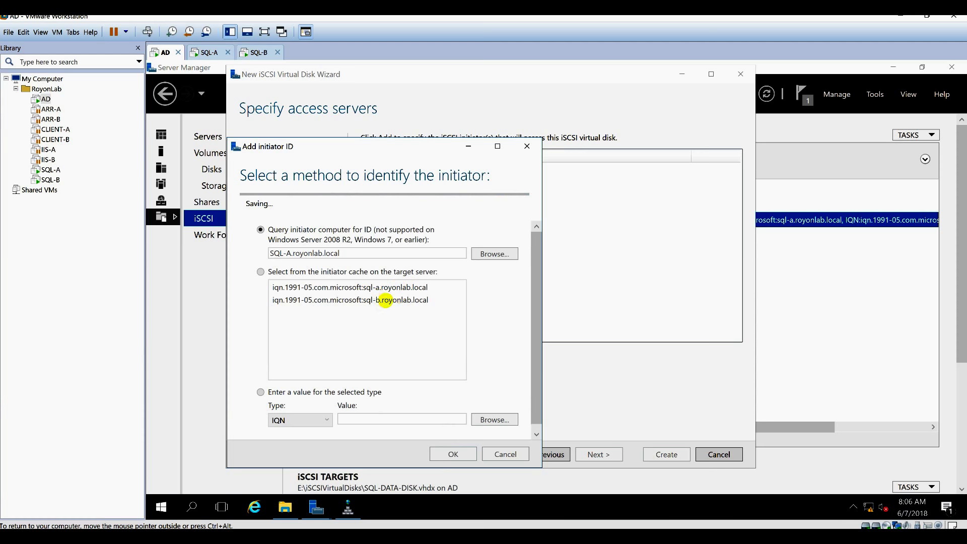
Add the cached SQL-B initiator, then create the quorum disk and close the wizard.
click(385, 353)
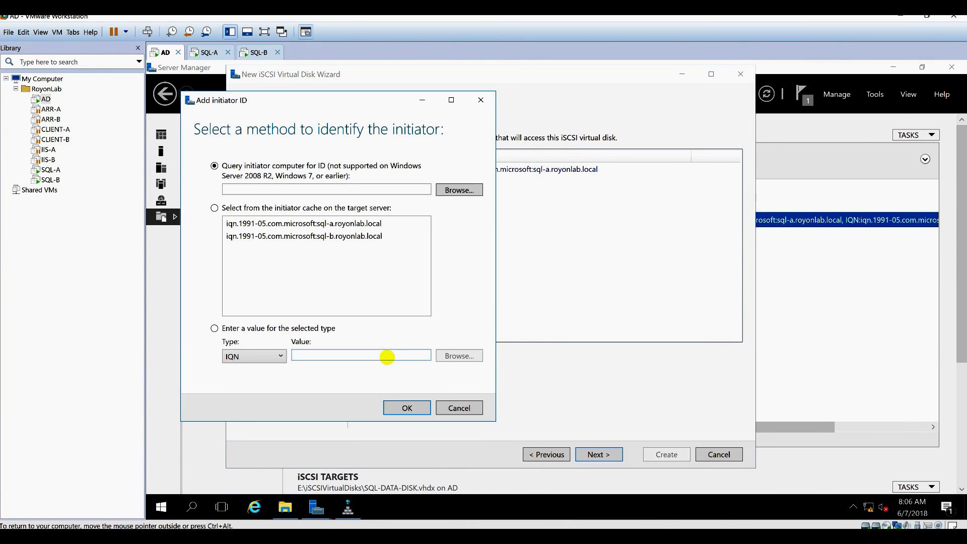
click(368, 235)
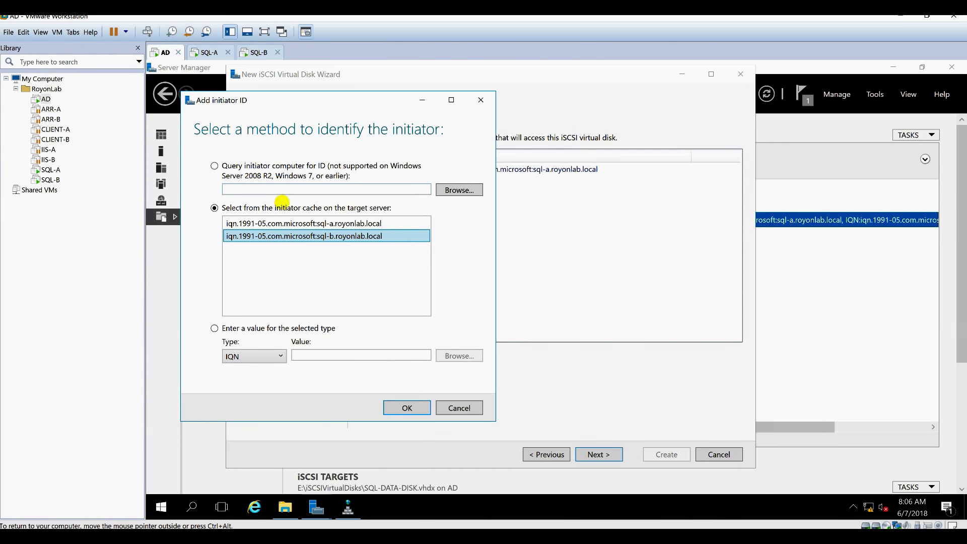
click(413, 407)
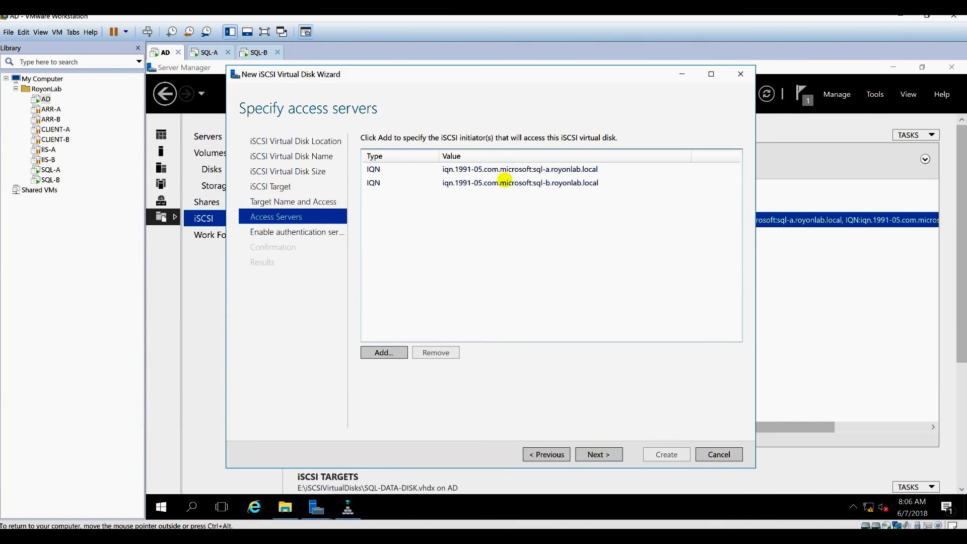
click(567, 170)
click(565, 183)
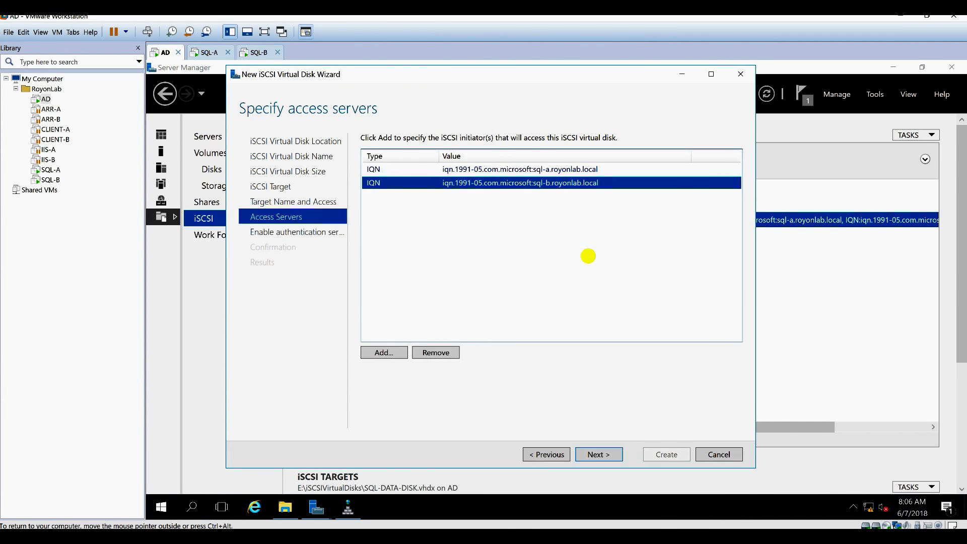
click(596, 455)
click(595, 454)
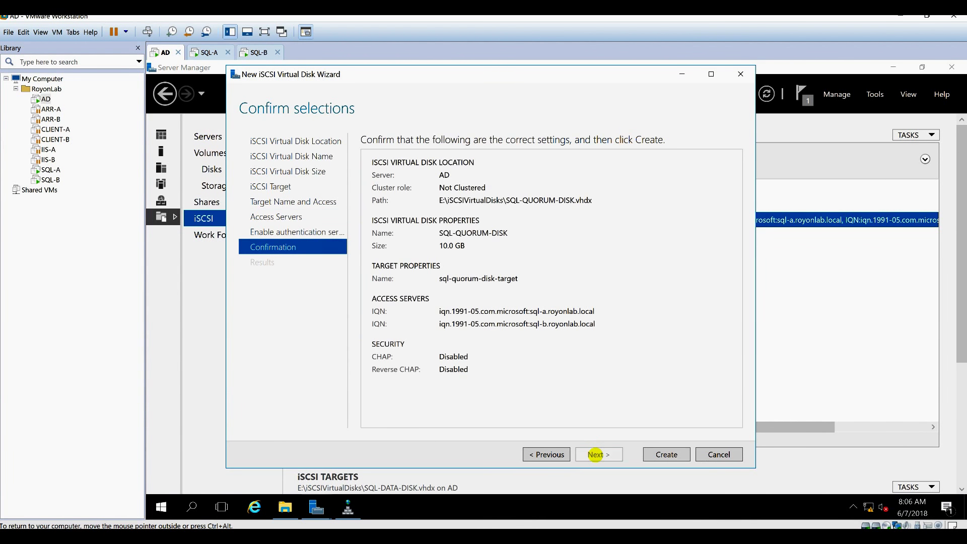
click(675, 455)
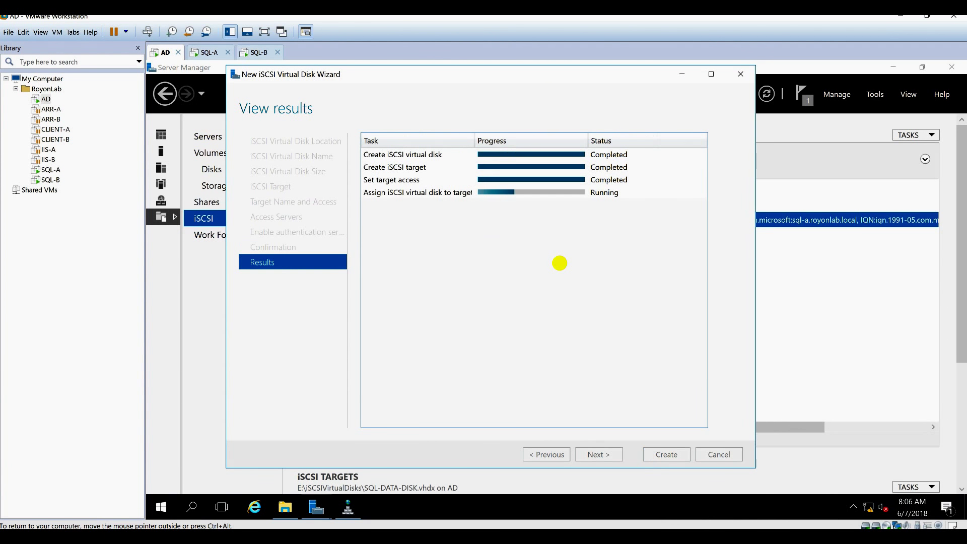
click(675, 453)
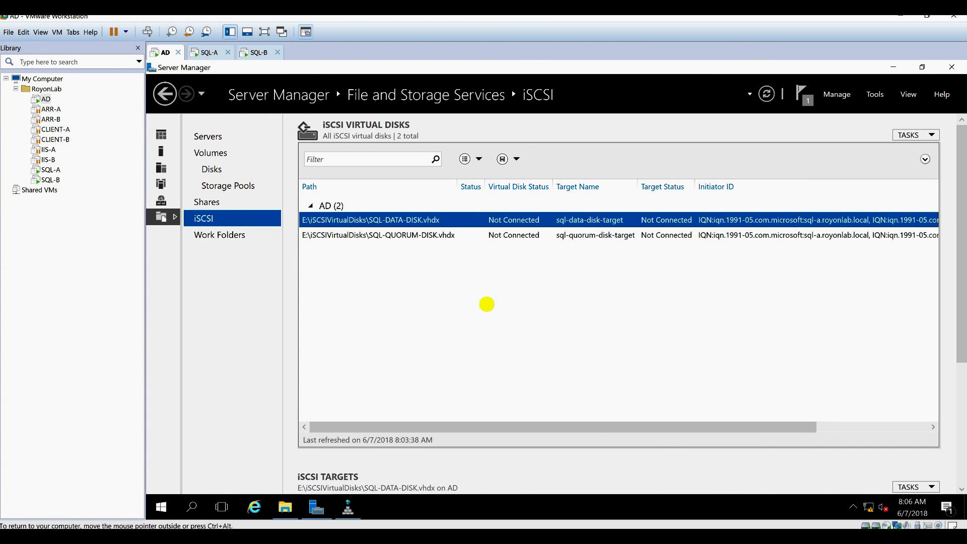
On SQL-A, open Disk Management in a maximized window.
click(204, 53)
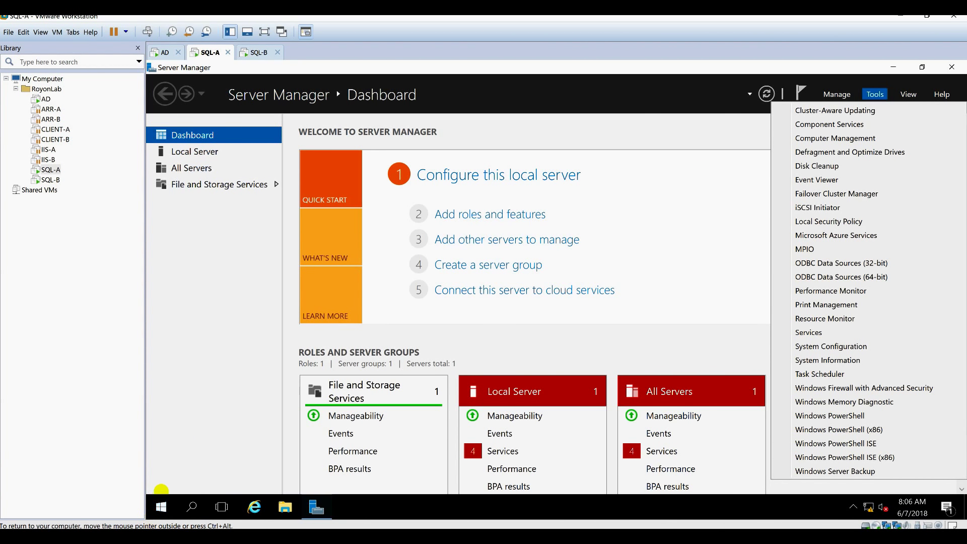
right_click(161, 506)
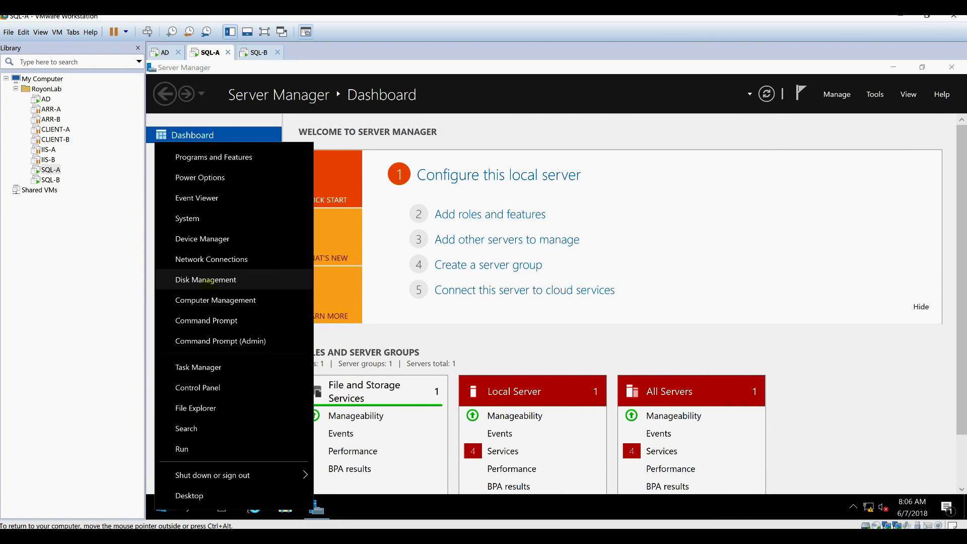
click(207, 280)
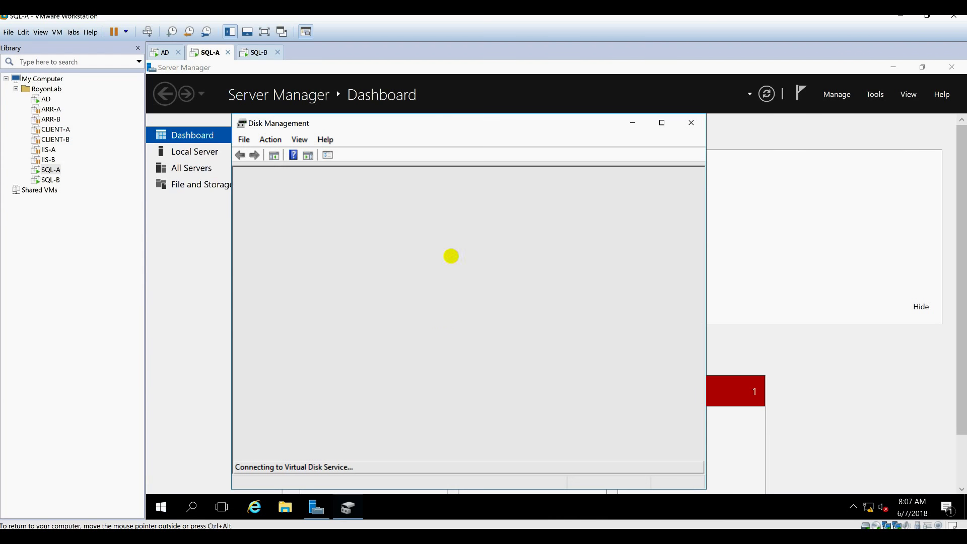
double_click(505, 122)
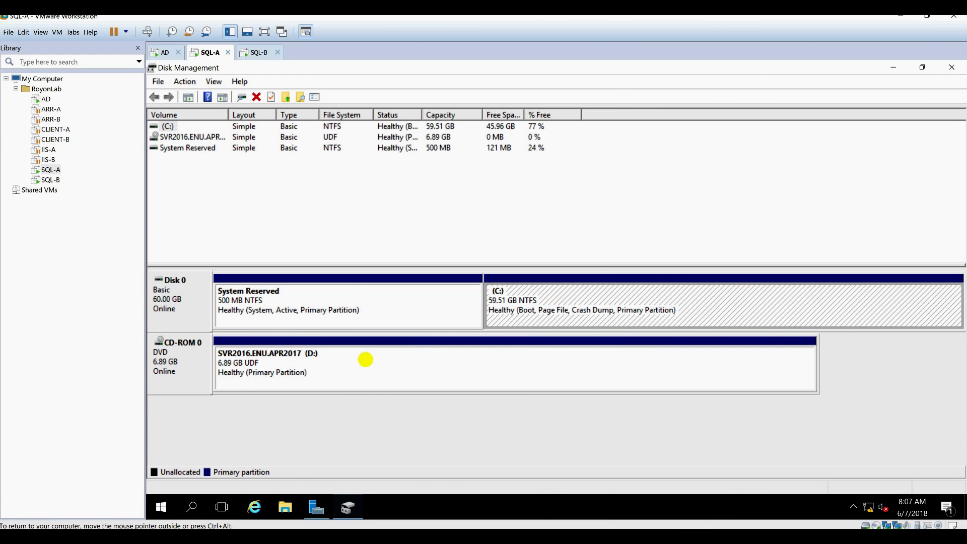
Change the DVD drive letter from D: to Z: and return to Server Manager.
right_click(365, 359)
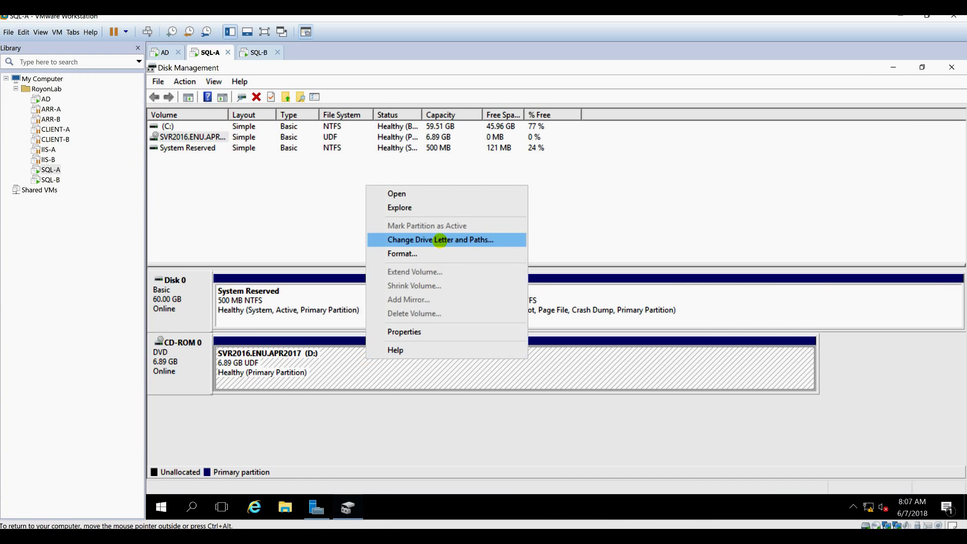
click(423, 239)
click(517, 318)
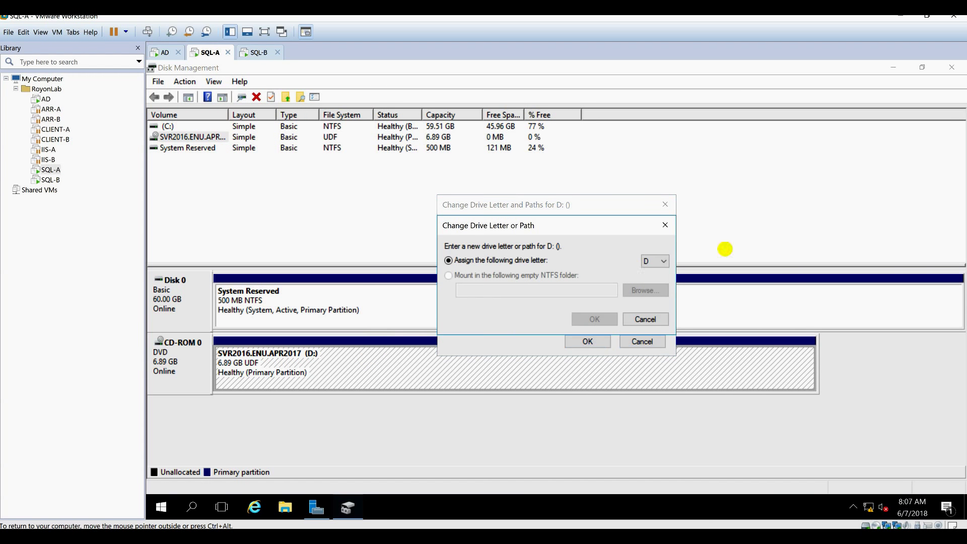
click(653, 262)
click(654, 468)
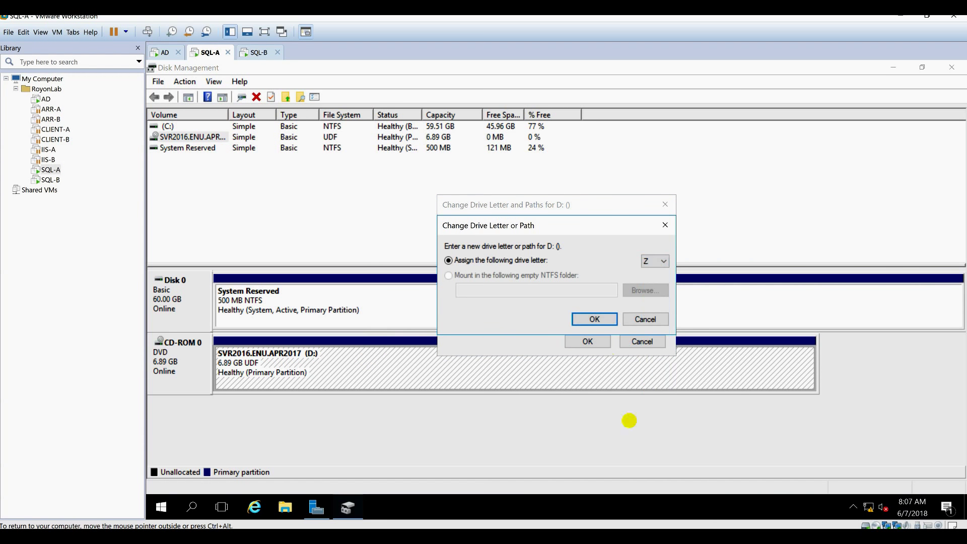
click(594, 318)
click(592, 334)
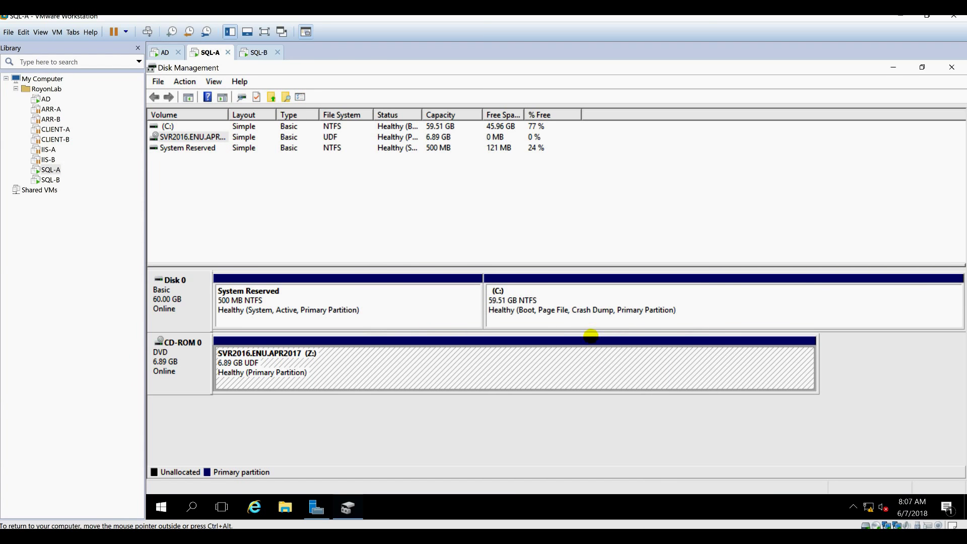
click(355, 422)
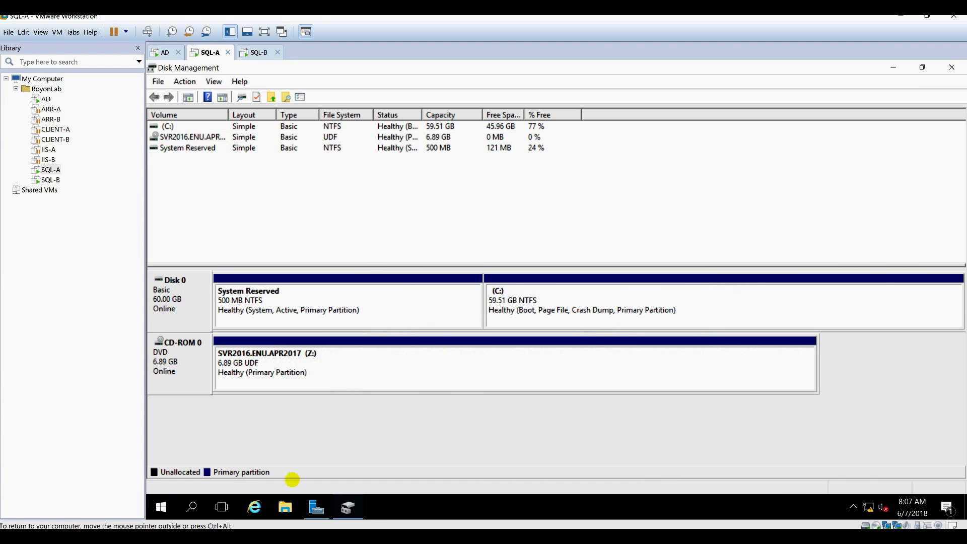
click(317, 508)
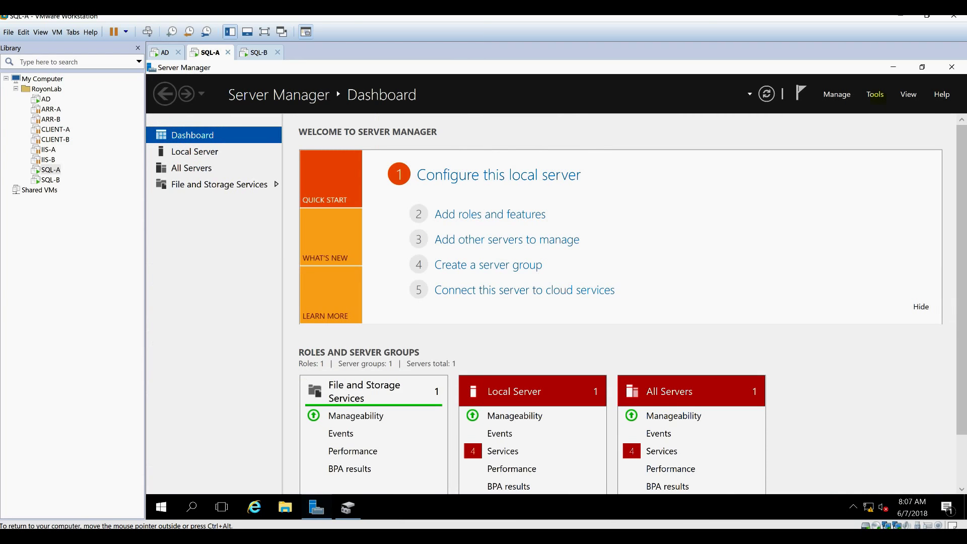
Launch the iSCSI Initiator from Server Manager Tools and start the iSCSI service.
click(837, 94)
click(875, 94)
click(874, 94)
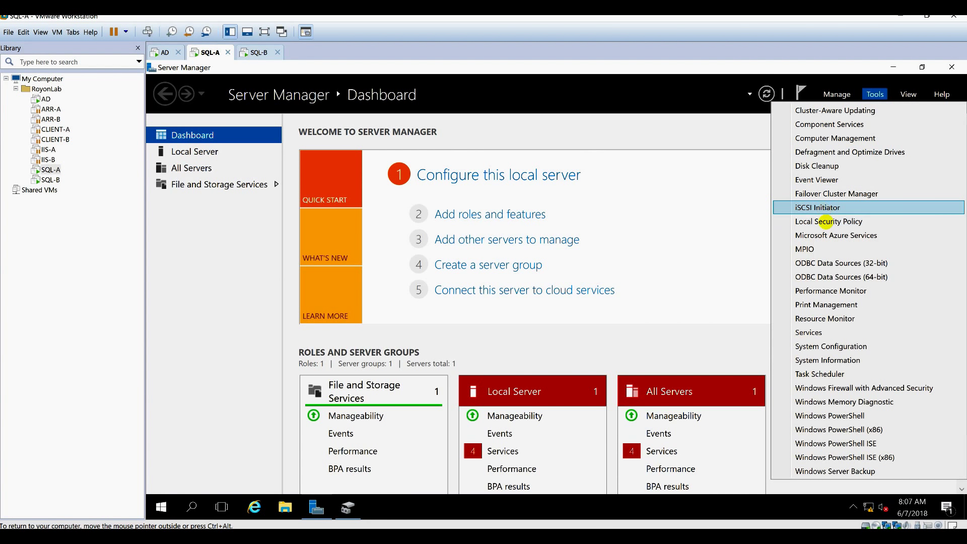
click(826, 209)
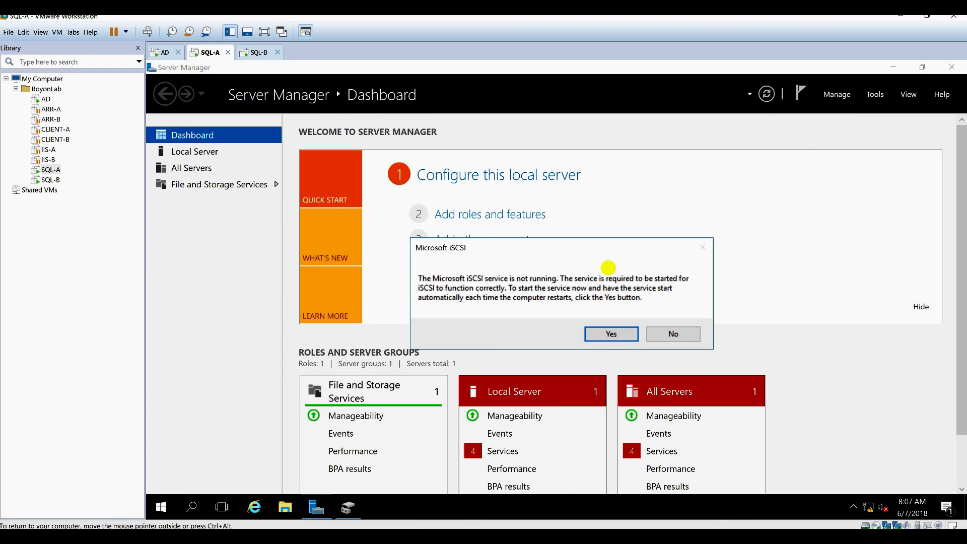
click(612, 333)
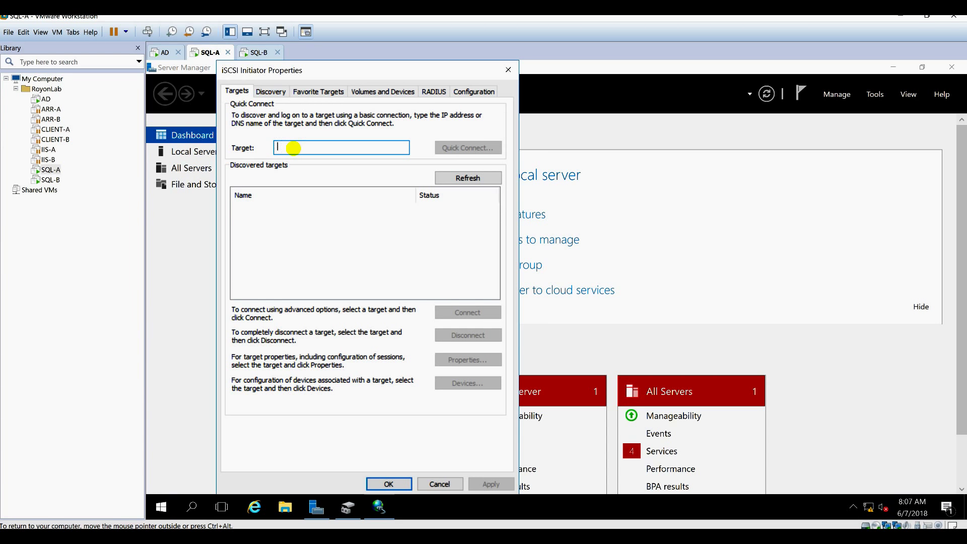
Quick Connect to 192.168.1.10, log in to data and quorum targets, auto-configure volumes.
text(192.168.1.10)
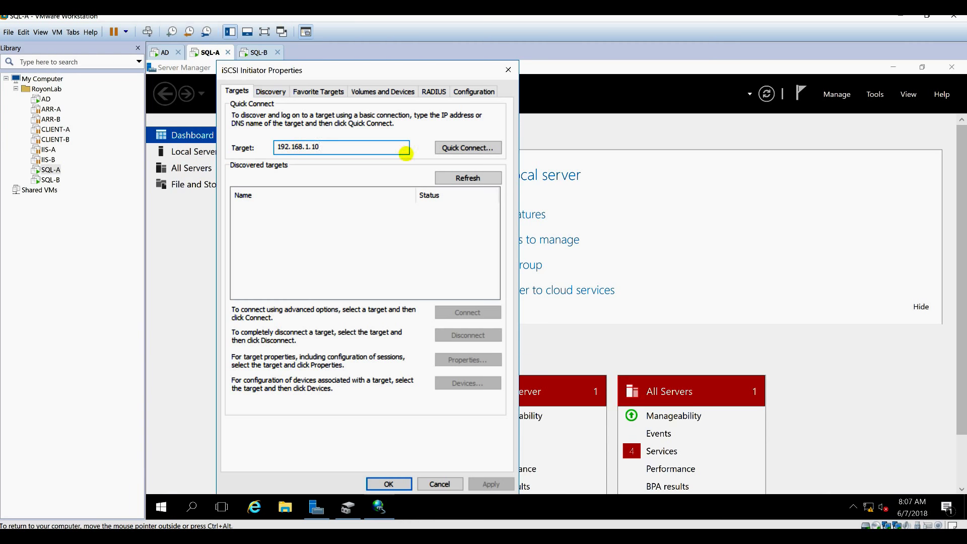
click(454, 147)
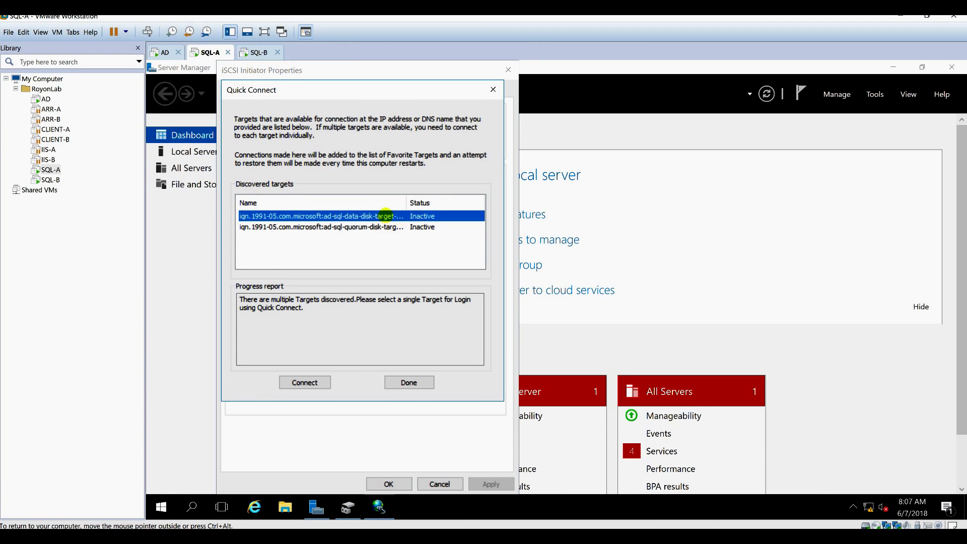
click(303, 381)
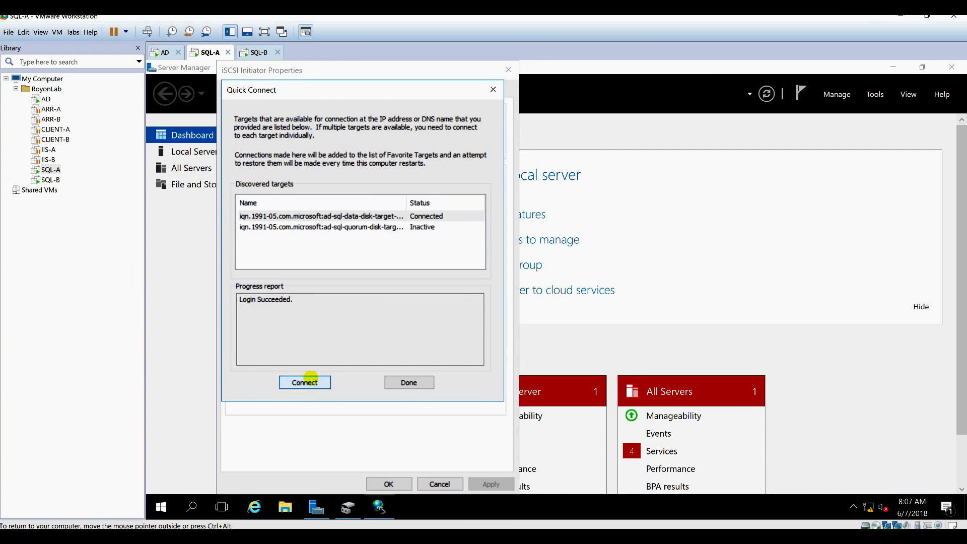
click(366, 229)
click(302, 382)
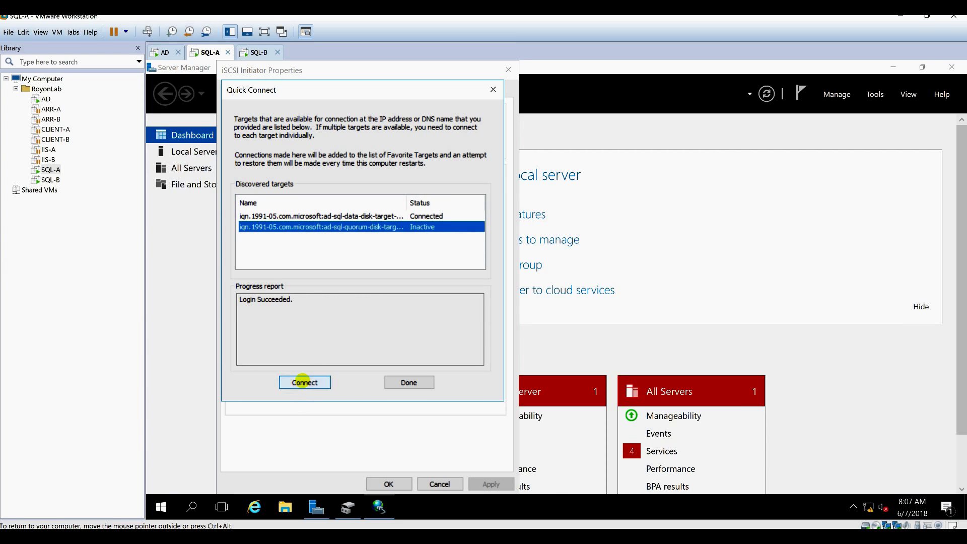
click(409, 382)
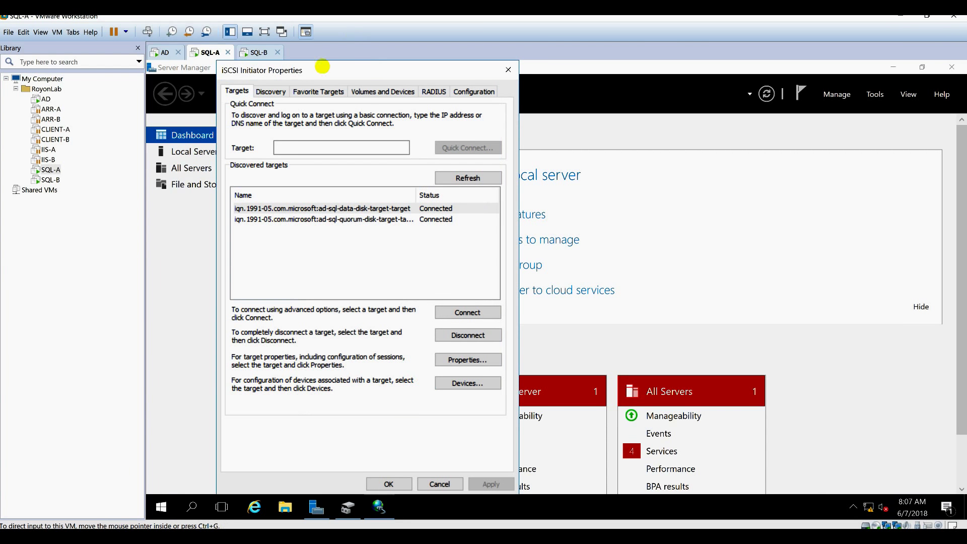
click(364, 91)
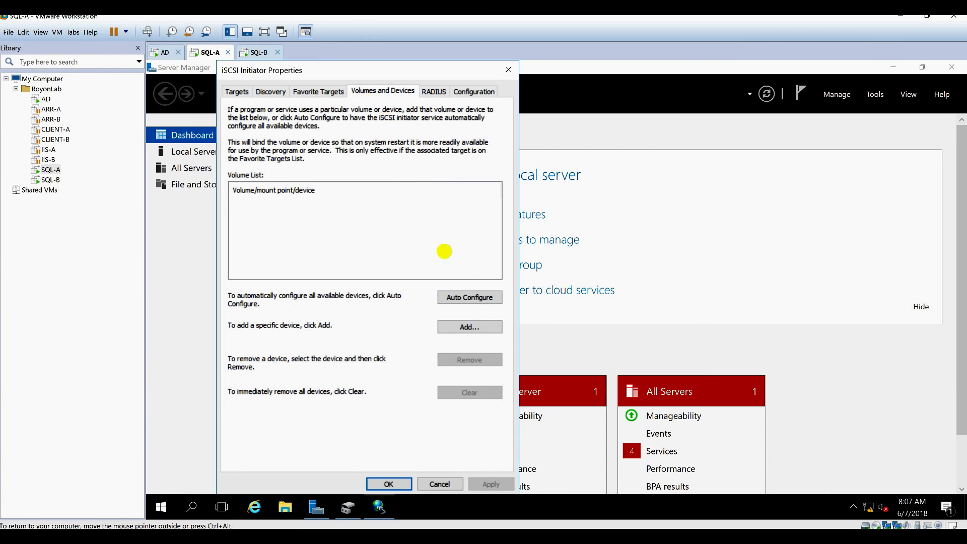
click(455, 297)
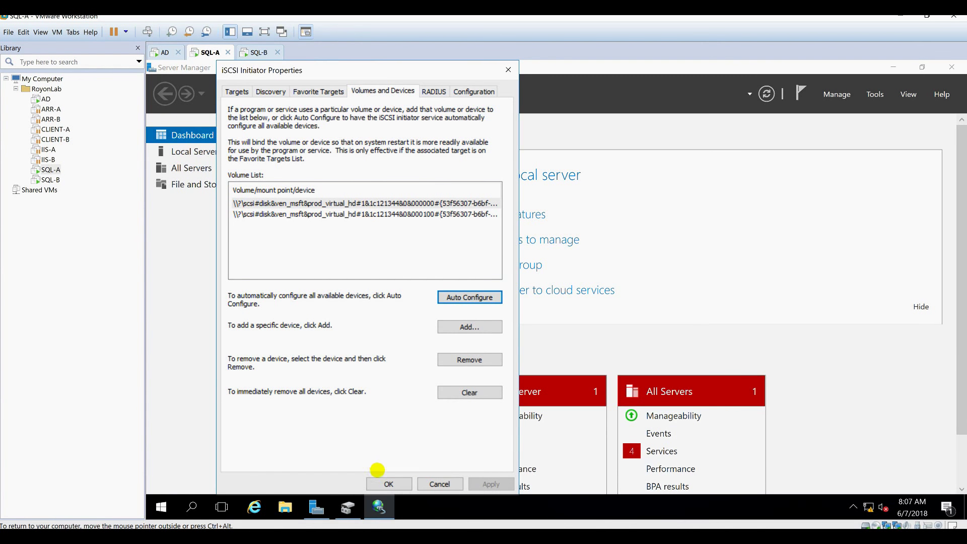
click(383, 483)
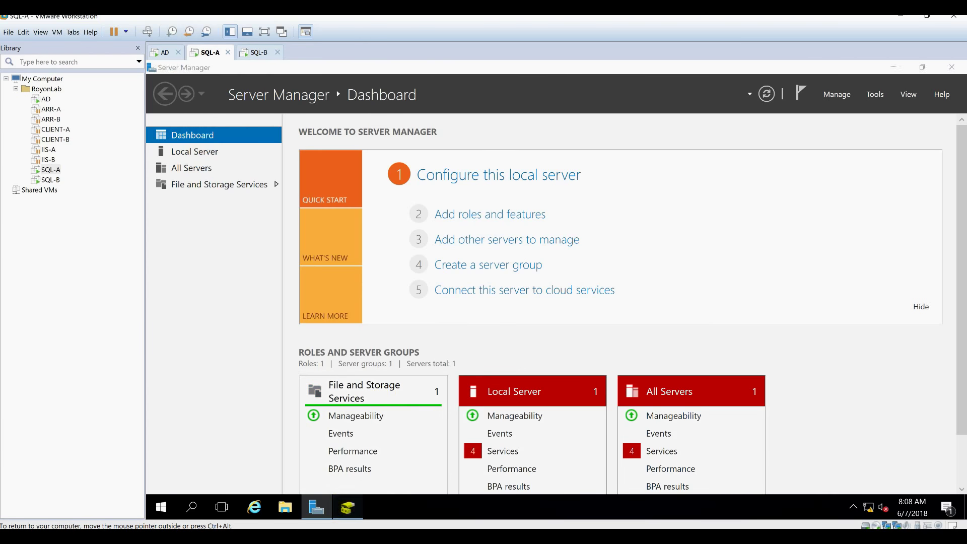
In Disk Management, set Disk 1 and Disk 2 online and initialize both with MBR.
click(348, 507)
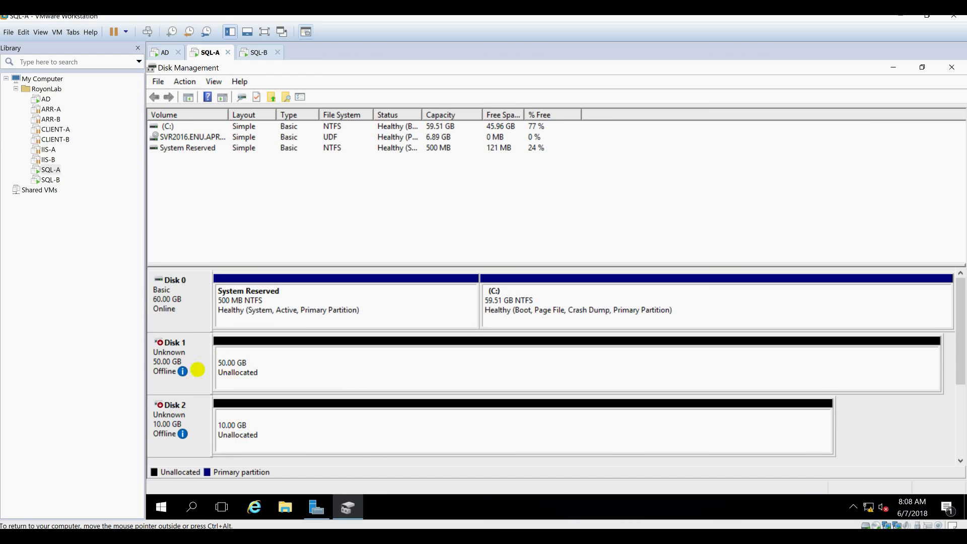
right_click(211, 361)
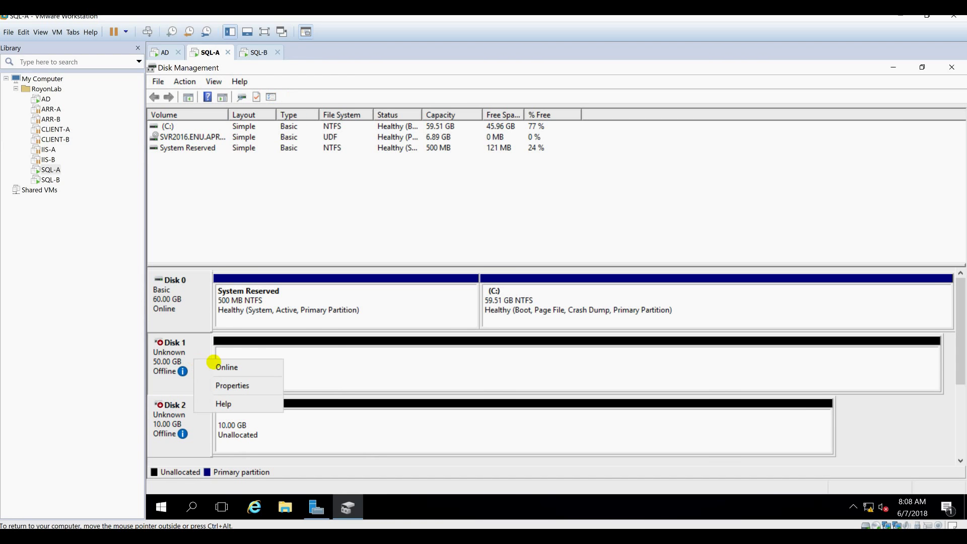
click(221, 365)
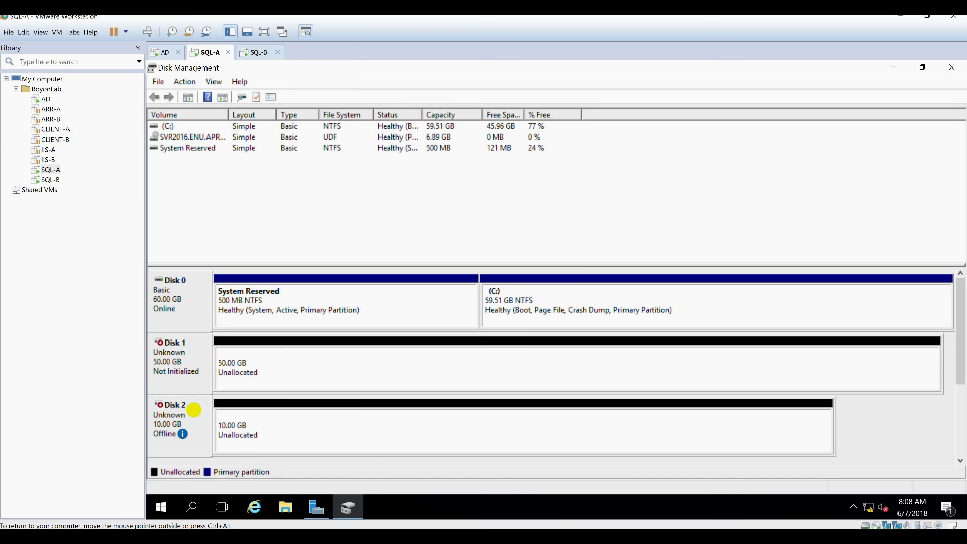
right_click(194, 410)
click(214, 416)
right_click(198, 354)
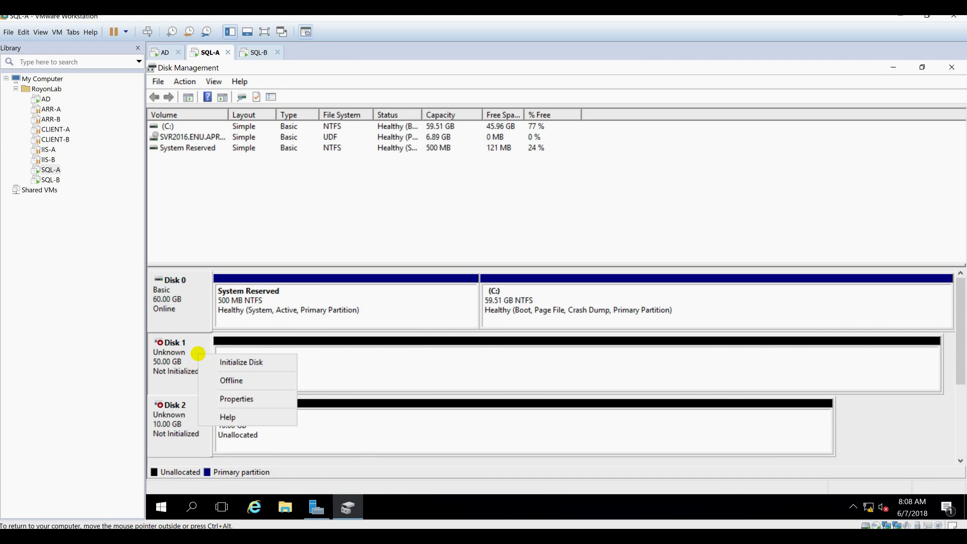
click(231, 362)
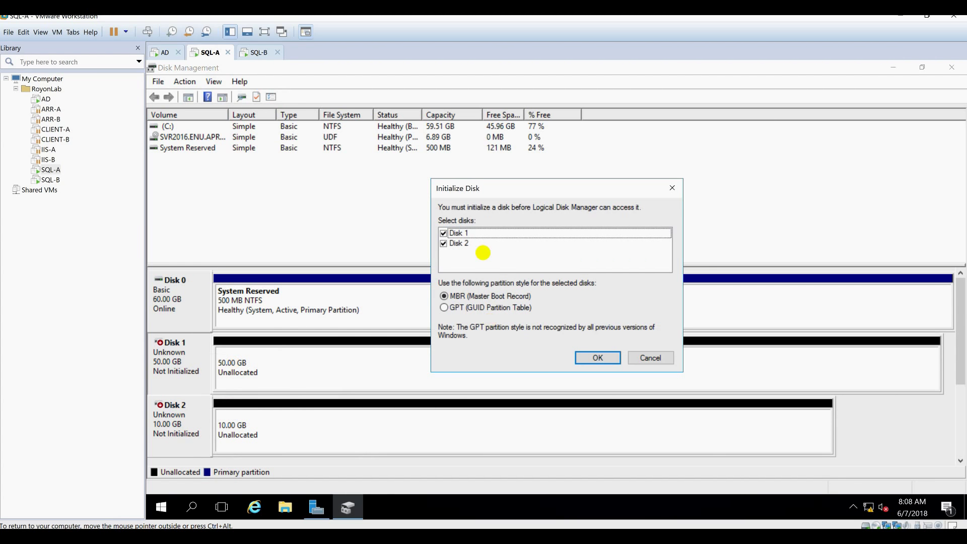
click(593, 358)
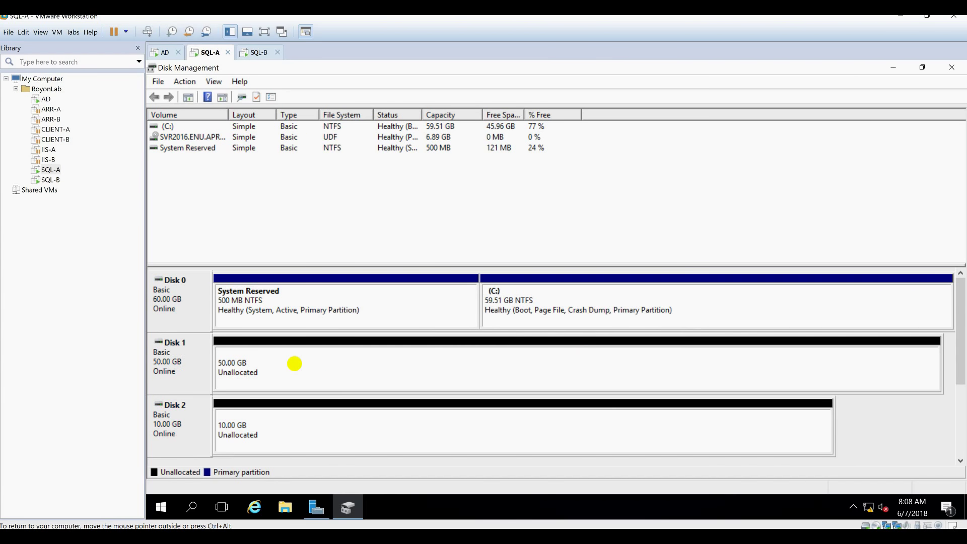
click(291, 364)
Create a full-size 51197 MB simple volume D: labelled DATA-DISK on Disk 1.
right_click(289, 364)
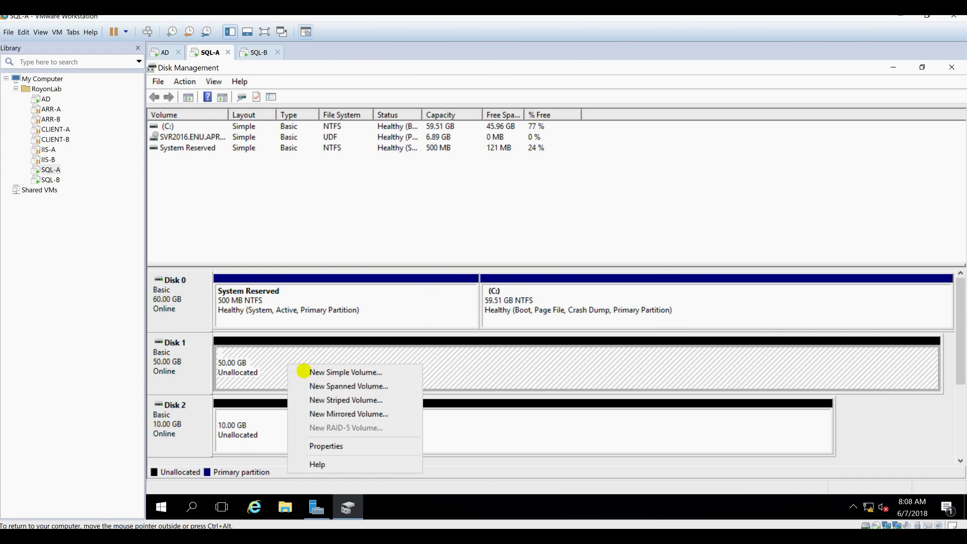
click(354, 373)
click(394, 353)
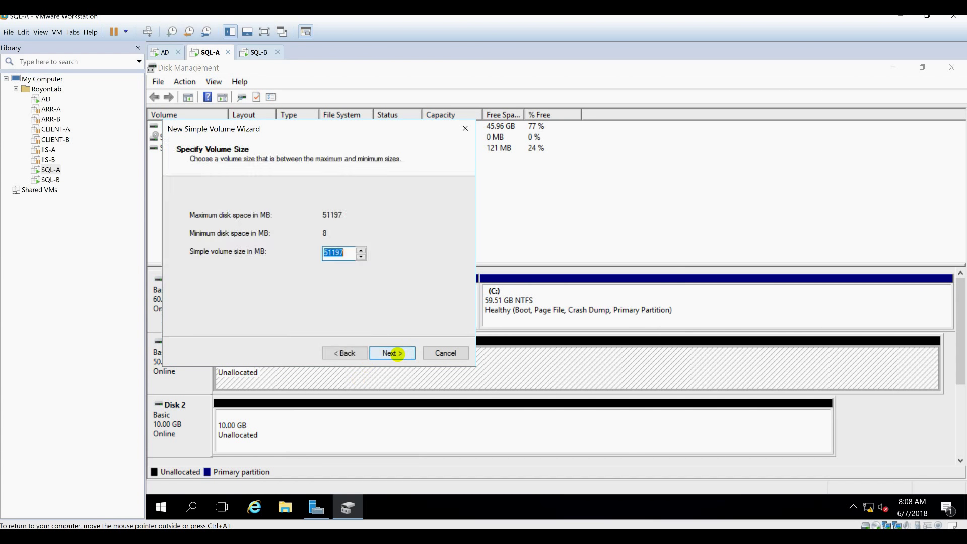
click(393, 352)
click(393, 352)
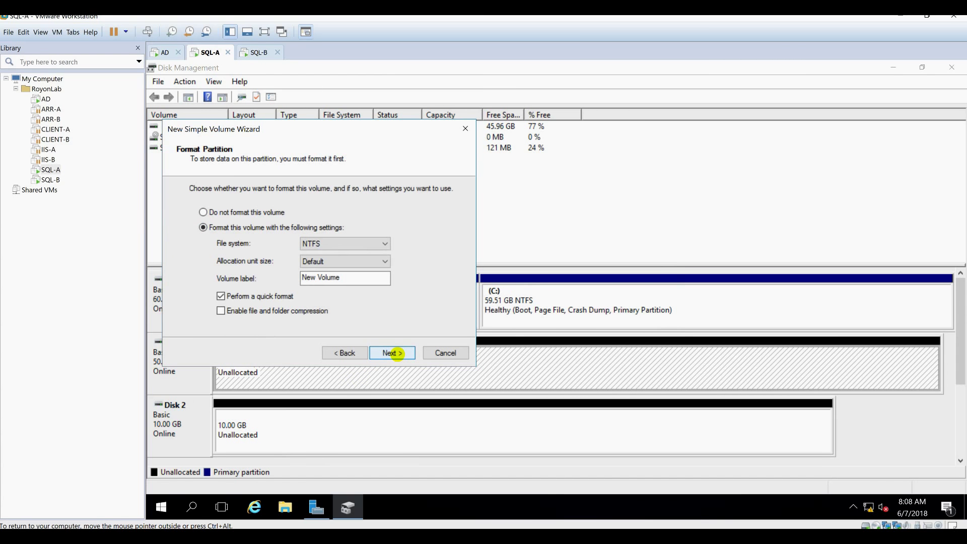
drag(346, 278, 147, 285)
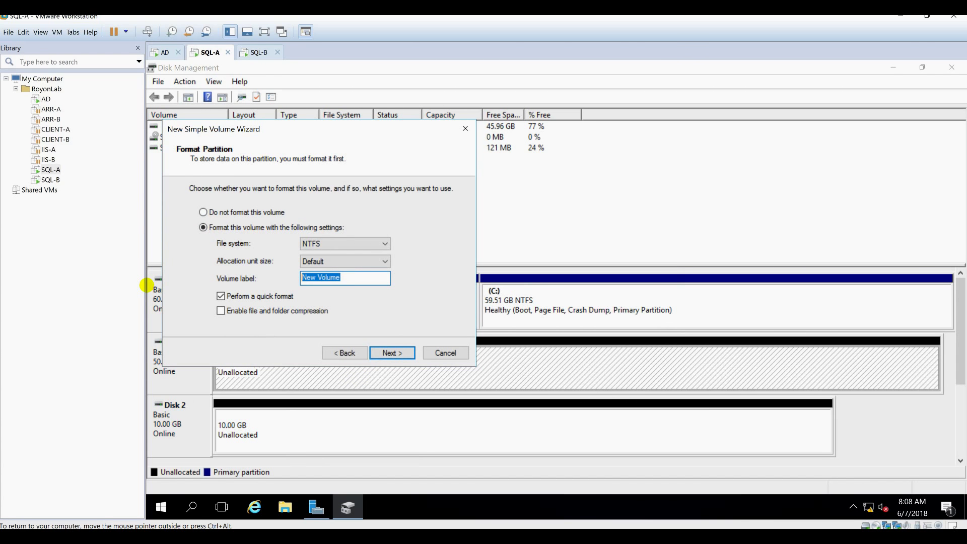
text(DATA-DISK)
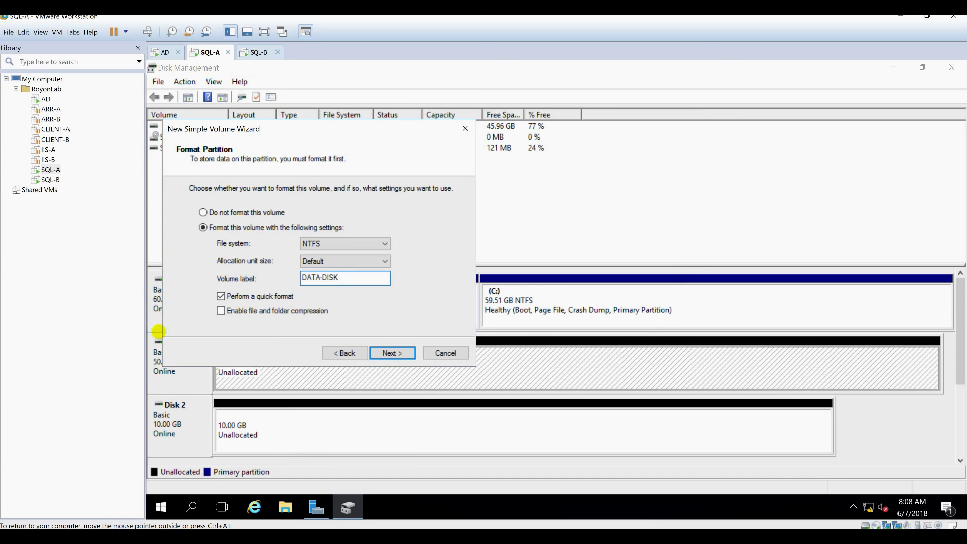
click(392, 352)
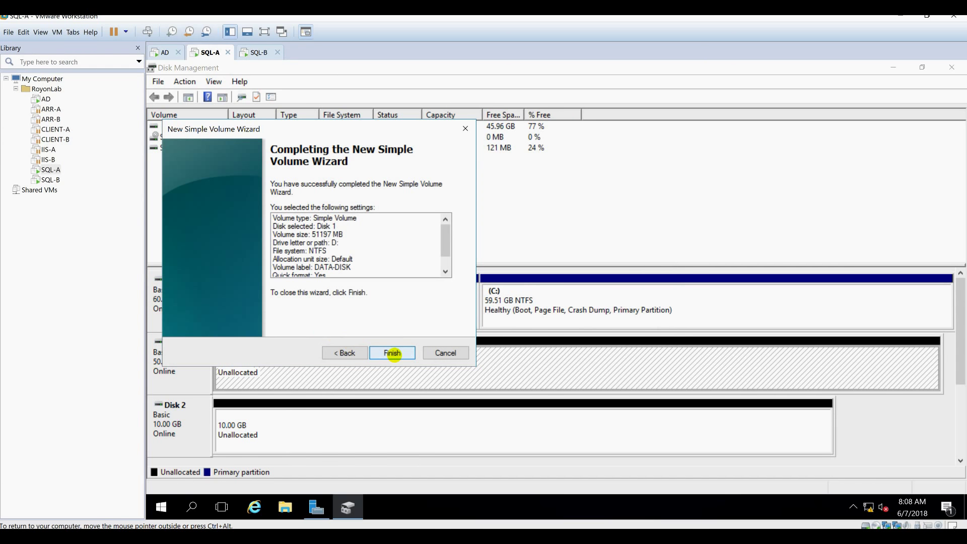
click(392, 353)
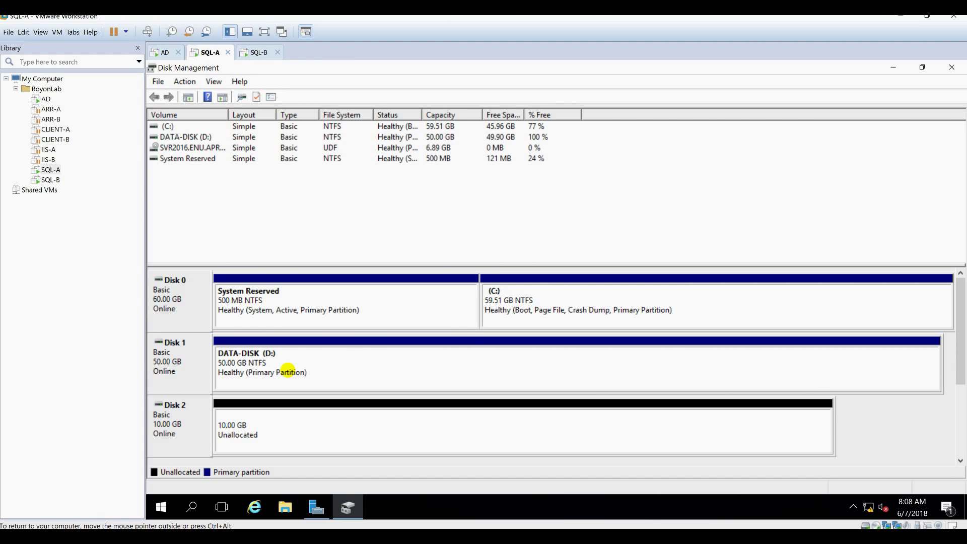
Create a 10 GB simple volume E: labelled QUORUM-DISK on Disk 2.
right_click(295, 419)
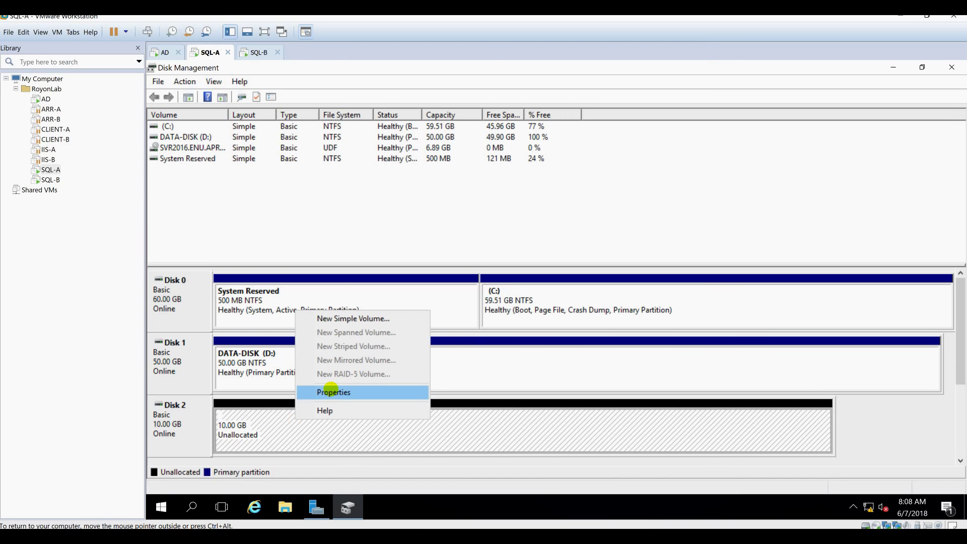
click(335, 319)
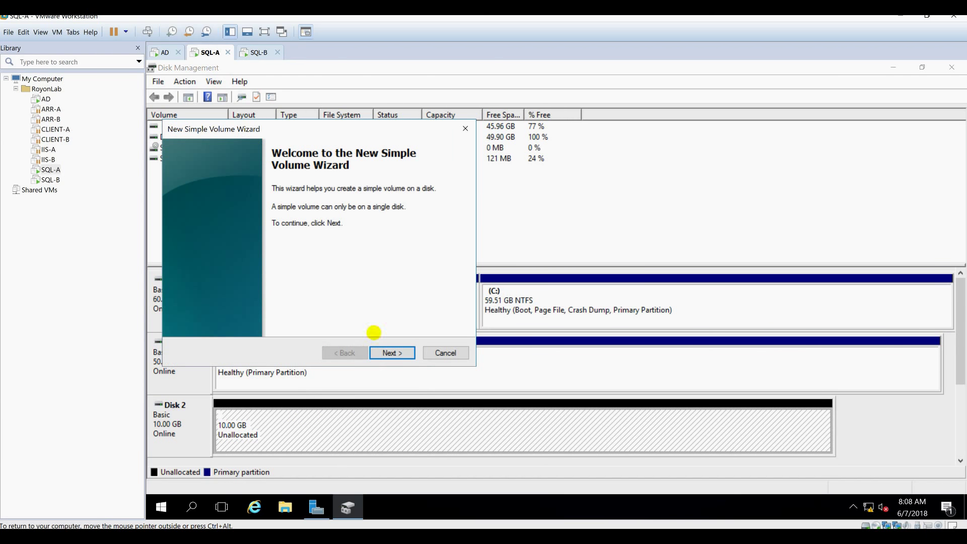
click(396, 349)
click(393, 352)
click(393, 351)
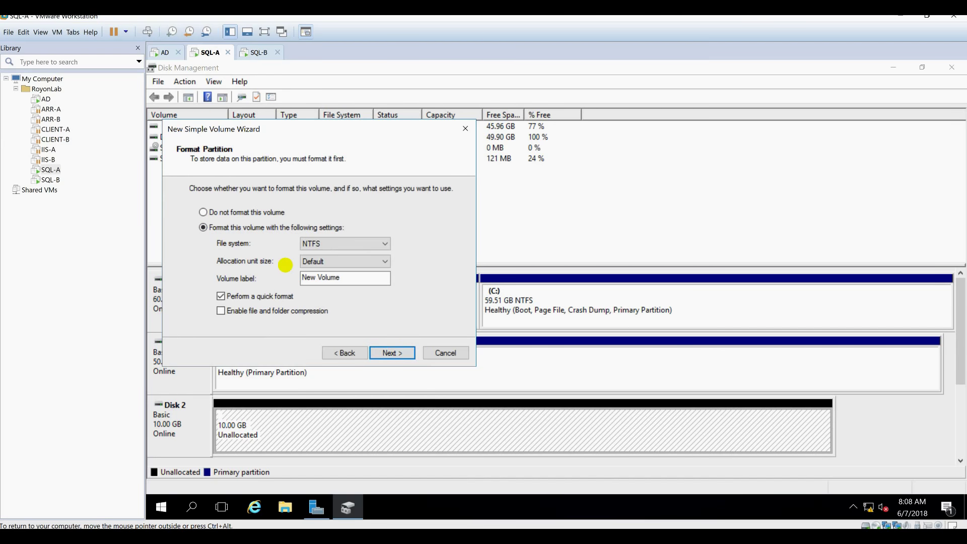
drag(354, 274, 226, 285)
text(QUORUM-DISK)
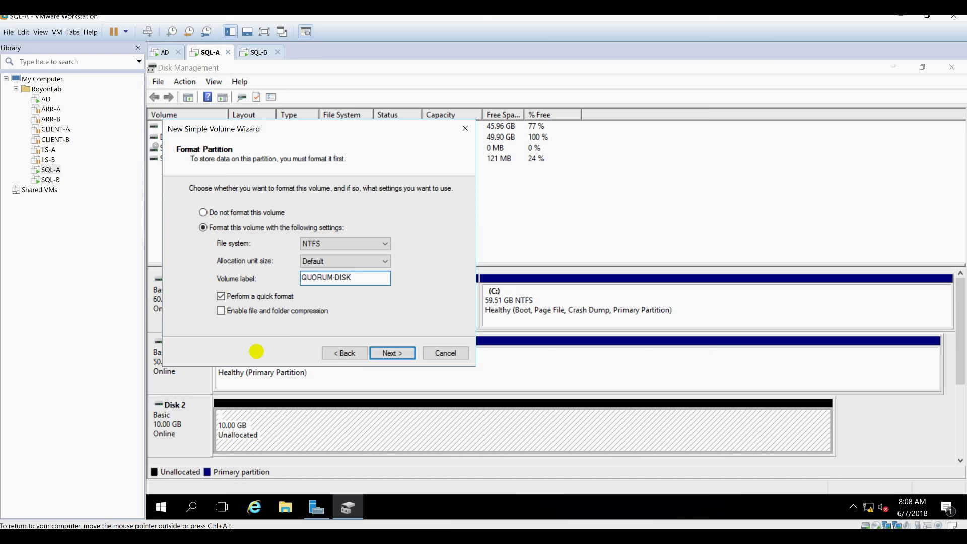
click(386, 352)
click(391, 352)
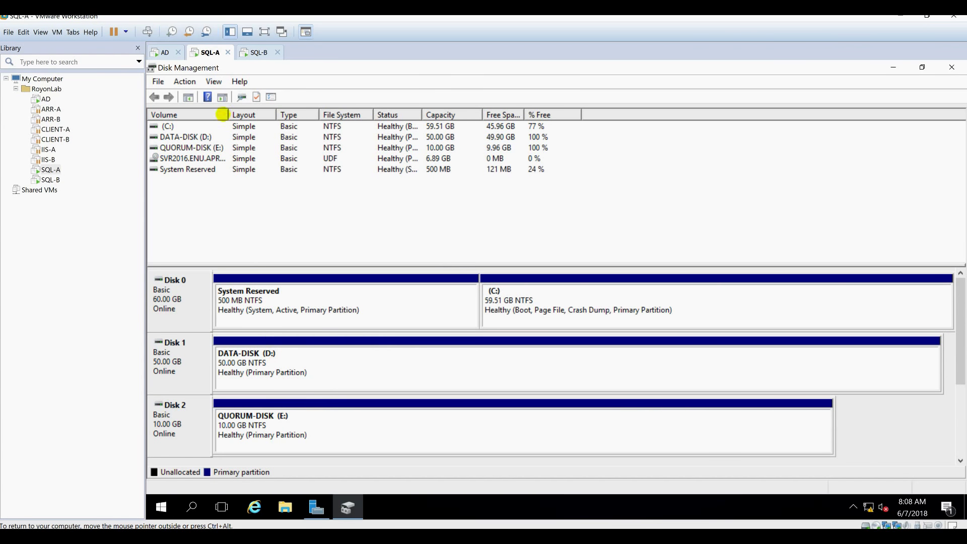
On SQL-B, launch the iSCSI Initiator from Server Manager Tools and agree to start its service.
click(255, 50)
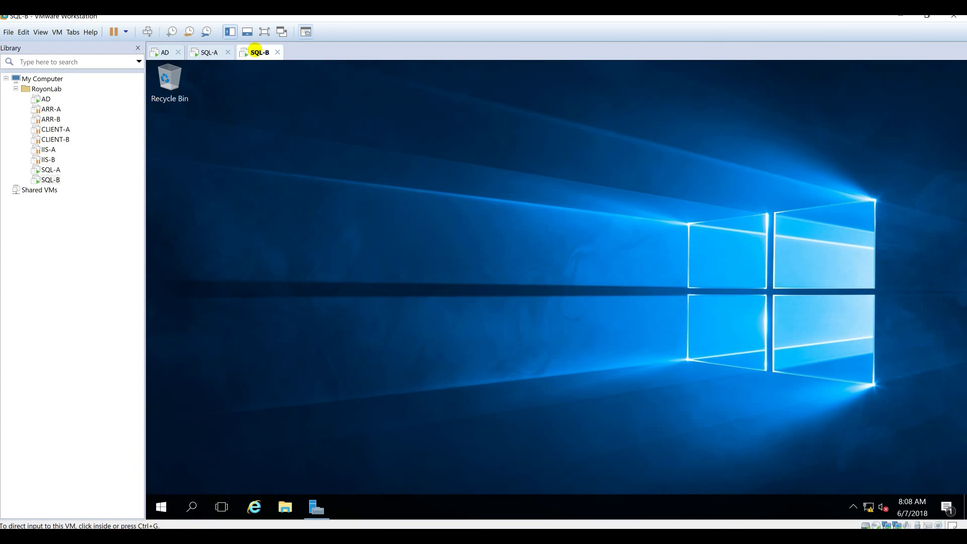
click(316, 507)
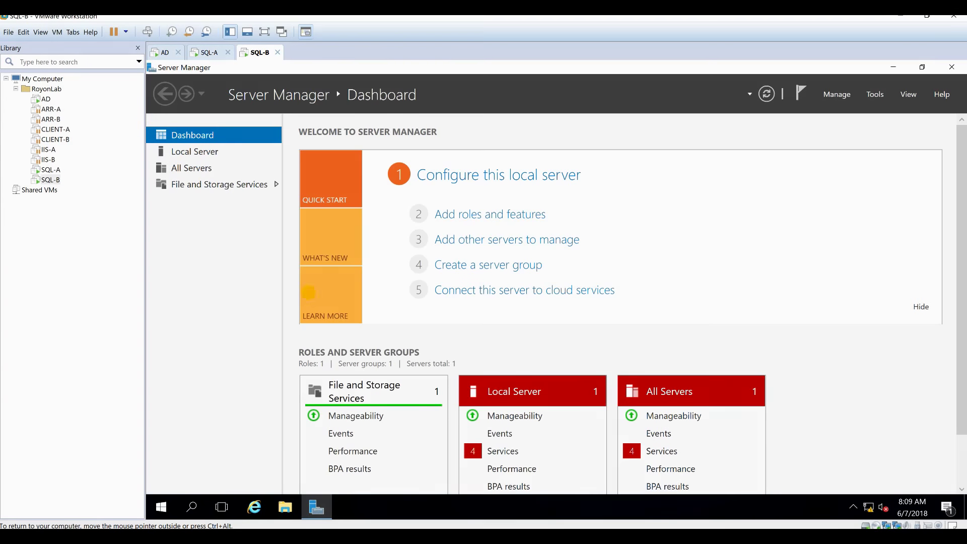
click(837, 94)
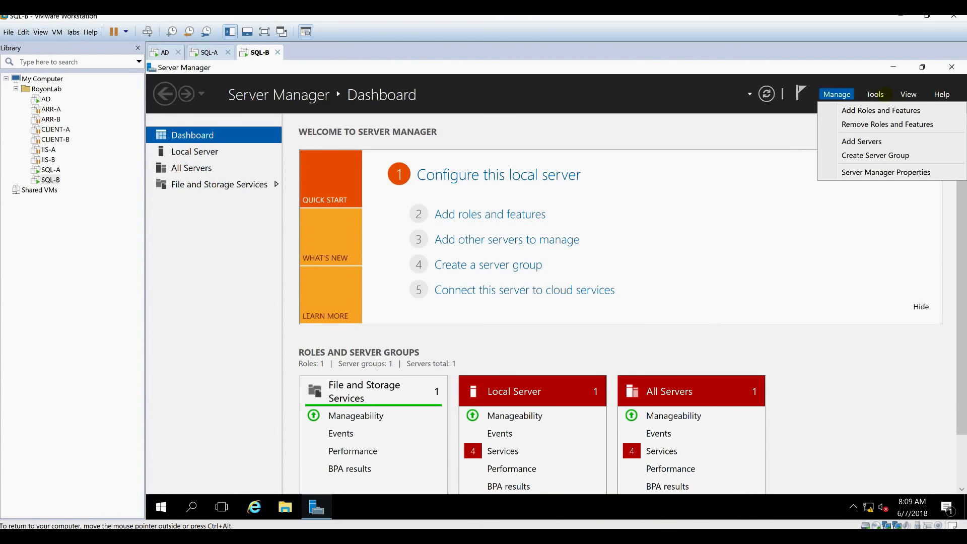
click(875, 95)
click(875, 94)
click(875, 95)
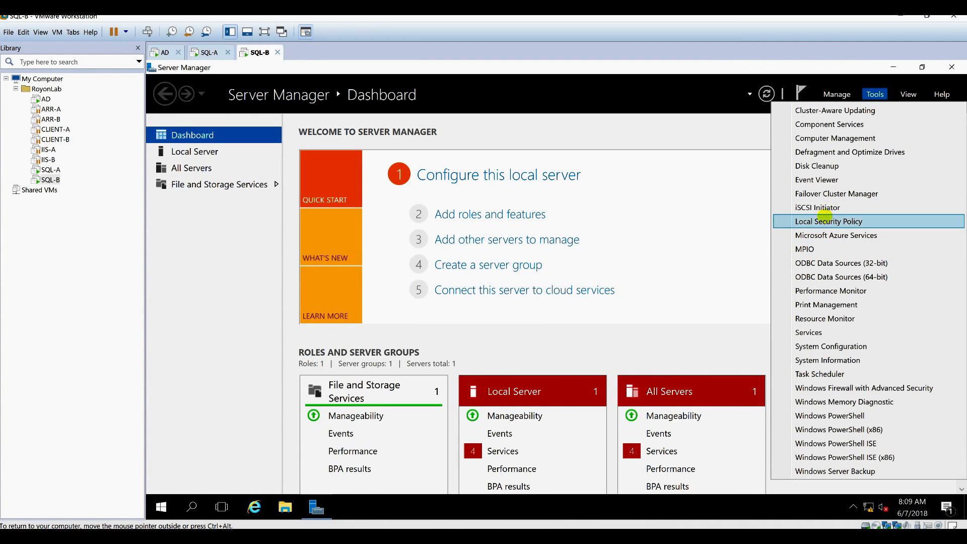
click(826, 207)
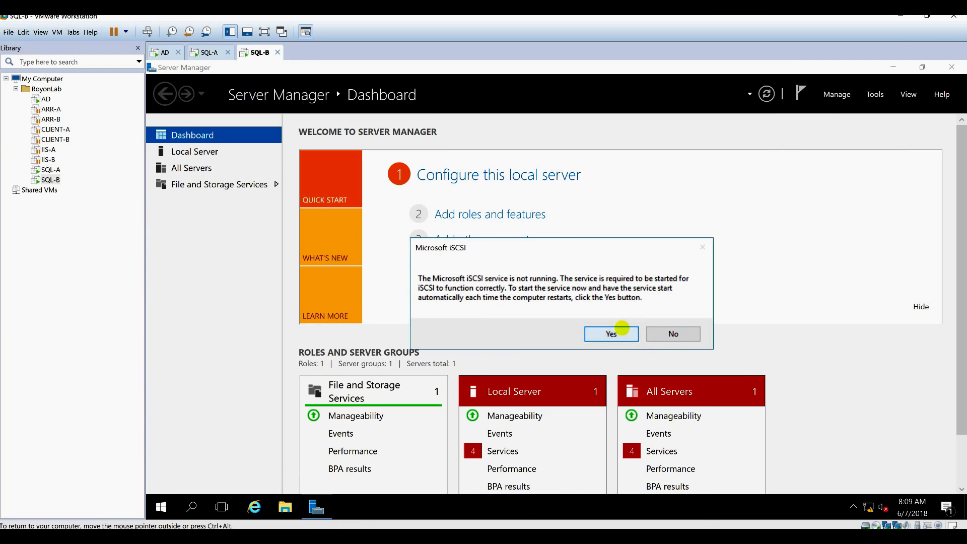
click(620, 332)
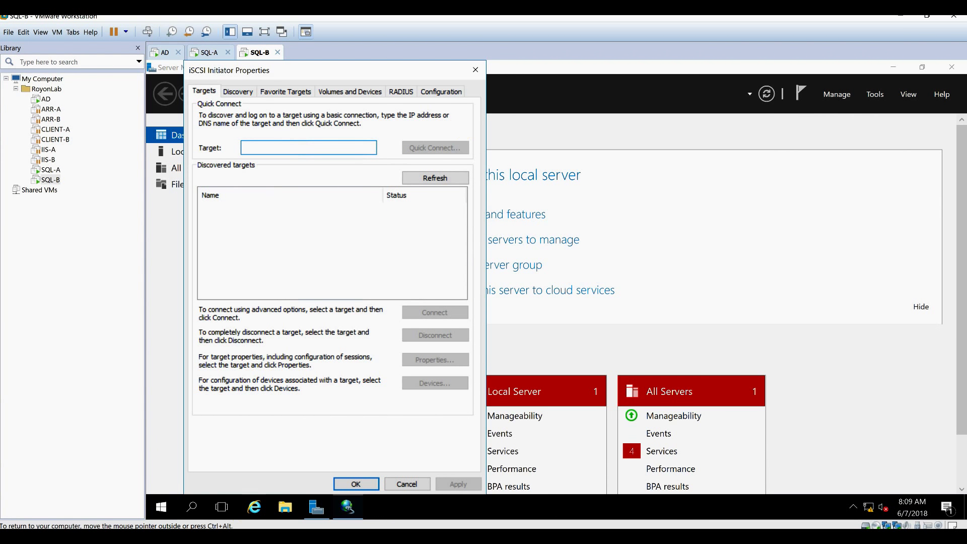
key(super+x)
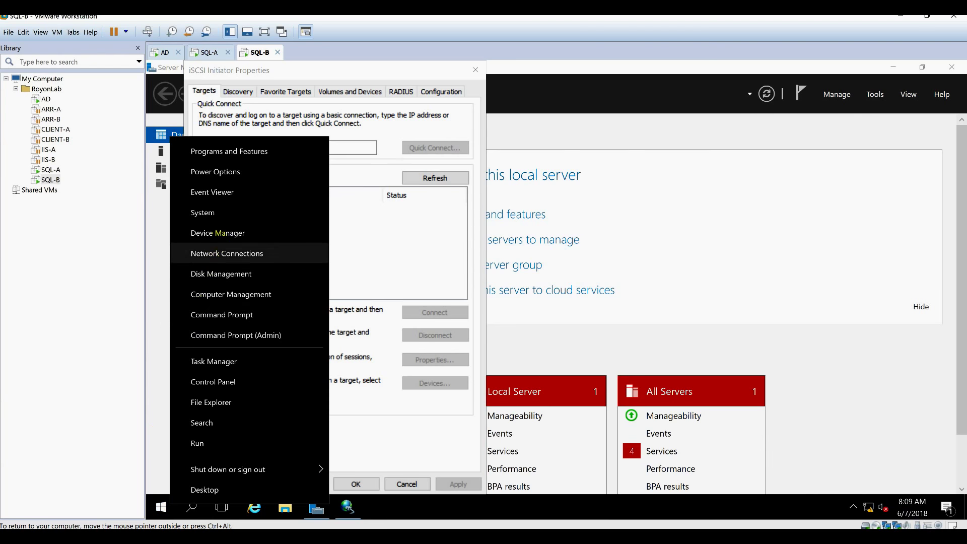
In SQL-B's Disk Management, reassign the DVD drive from D: to Z:.
key(Down)
key(Down)
key(Return)
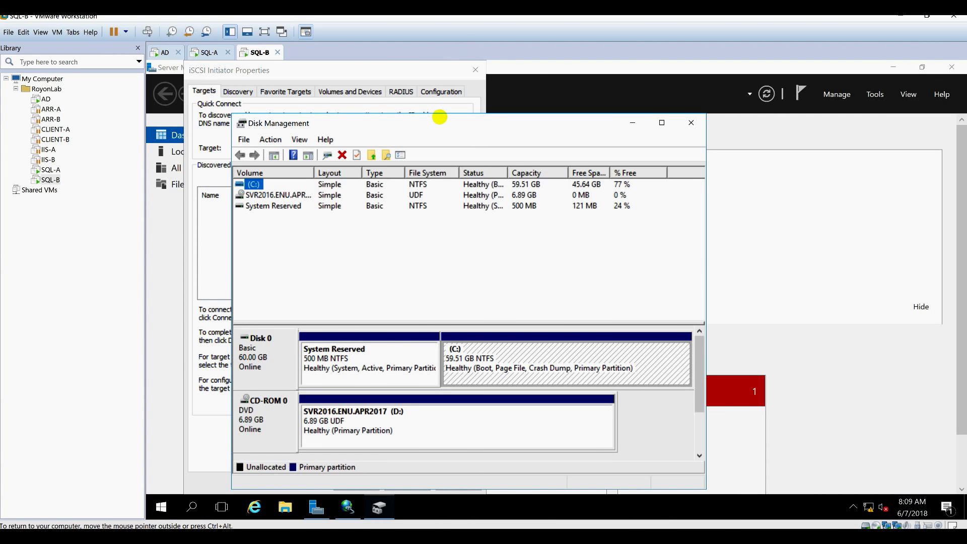
click(416, 352)
right_click(416, 353)
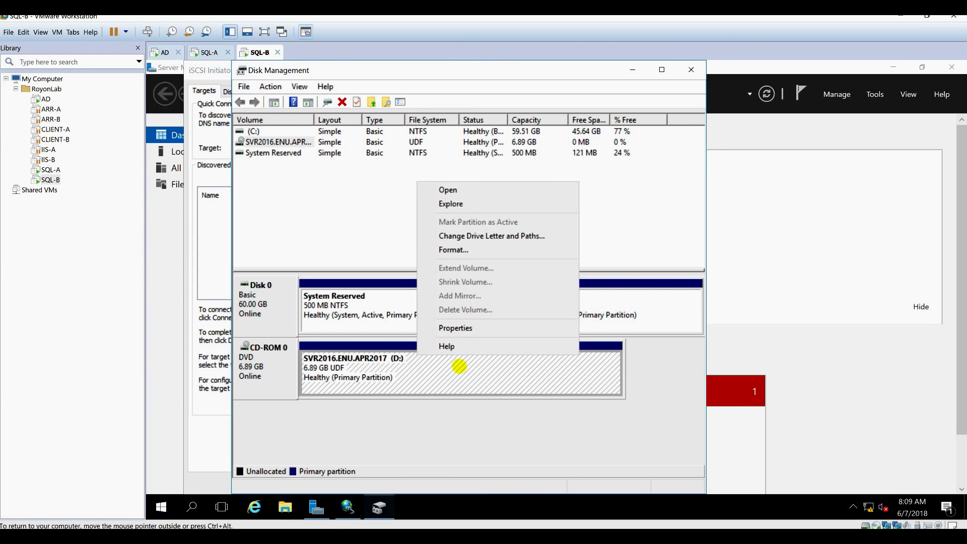
click(500, 236)
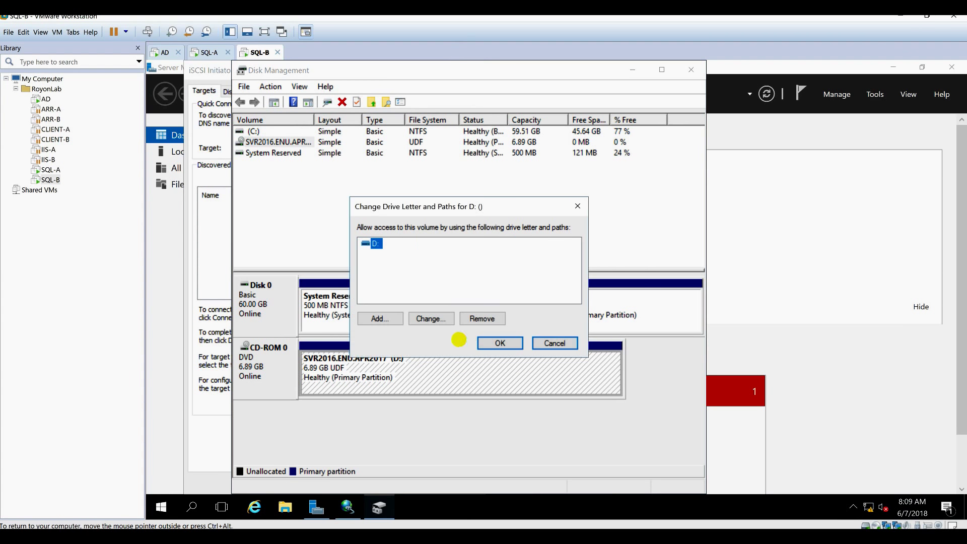
click(428, 316)
click(559, 262)
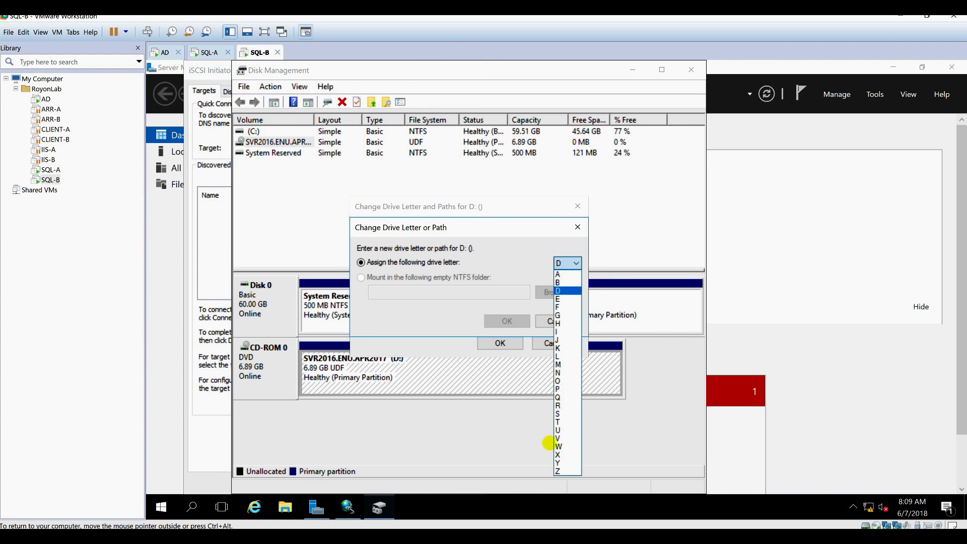
click(562, 471)
click(519, 321)
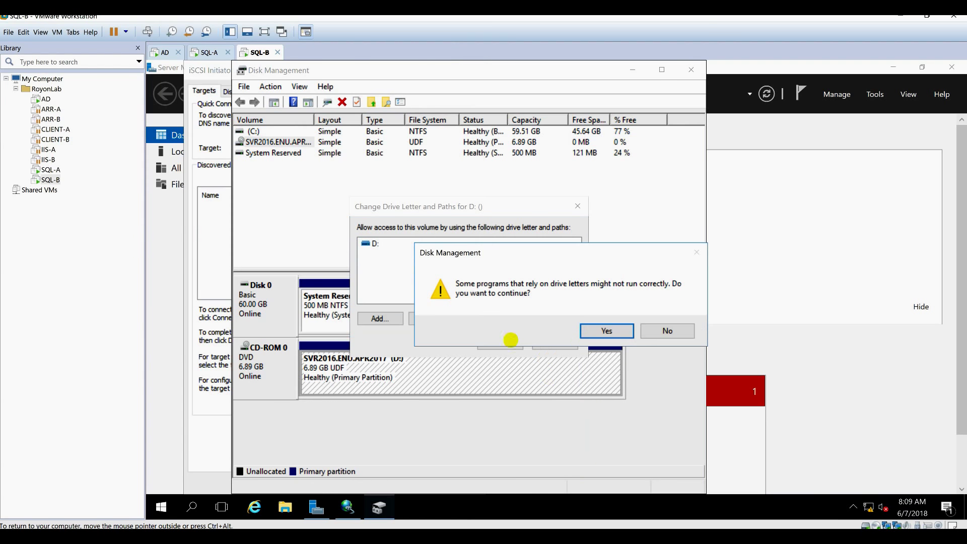
click(586, 333)
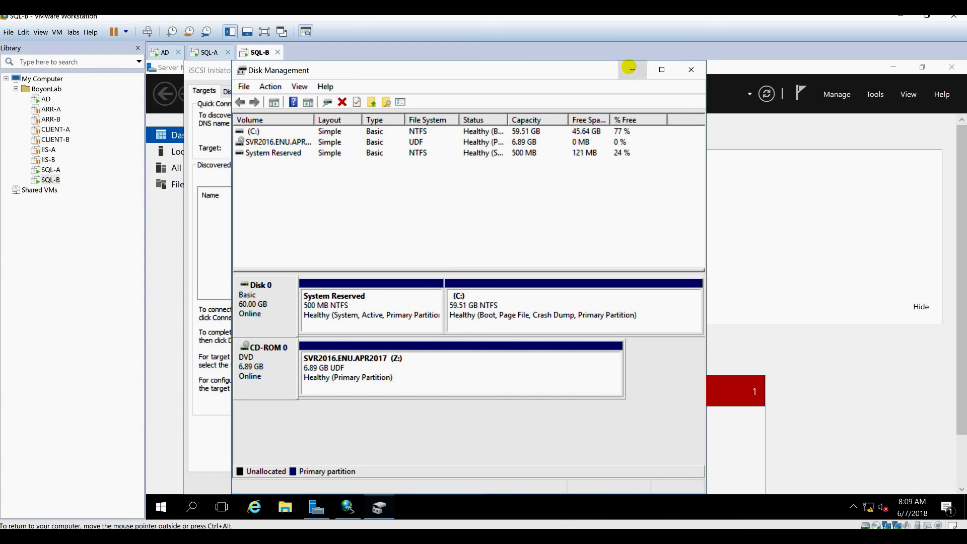
click(629, 67)
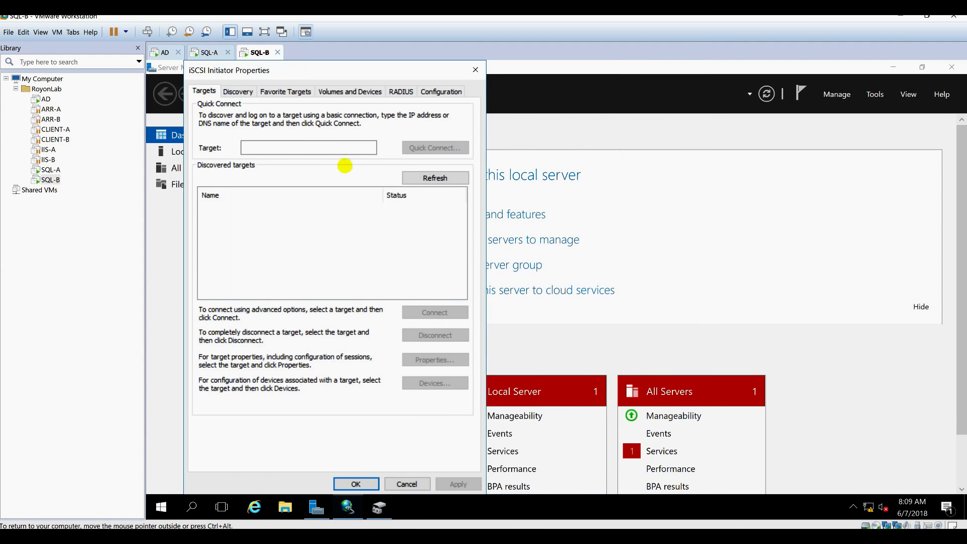
Quick Connect SQL-B to 192.168.1.10 and log in to both the data and quorum targets.
click(330, 149)
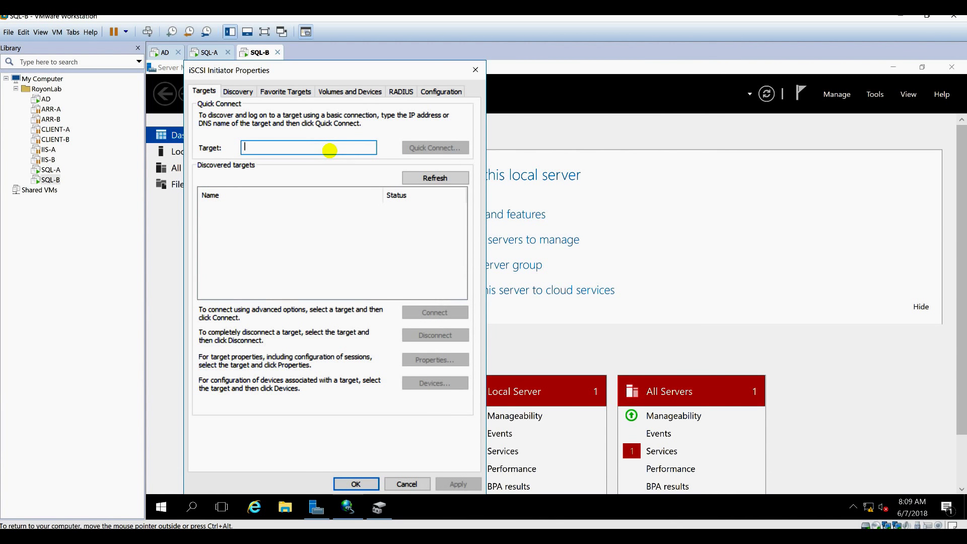
text(192.168.1.10)
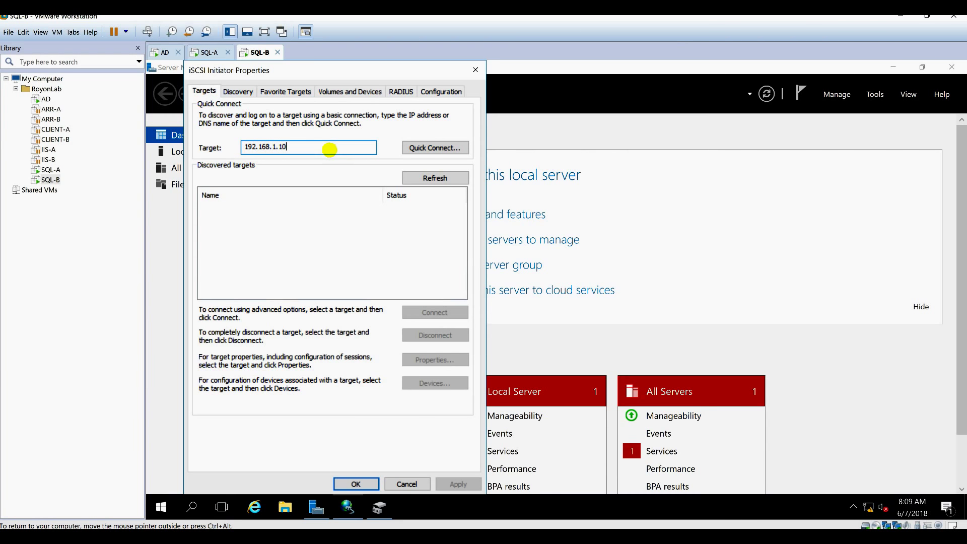
click(431, 148)
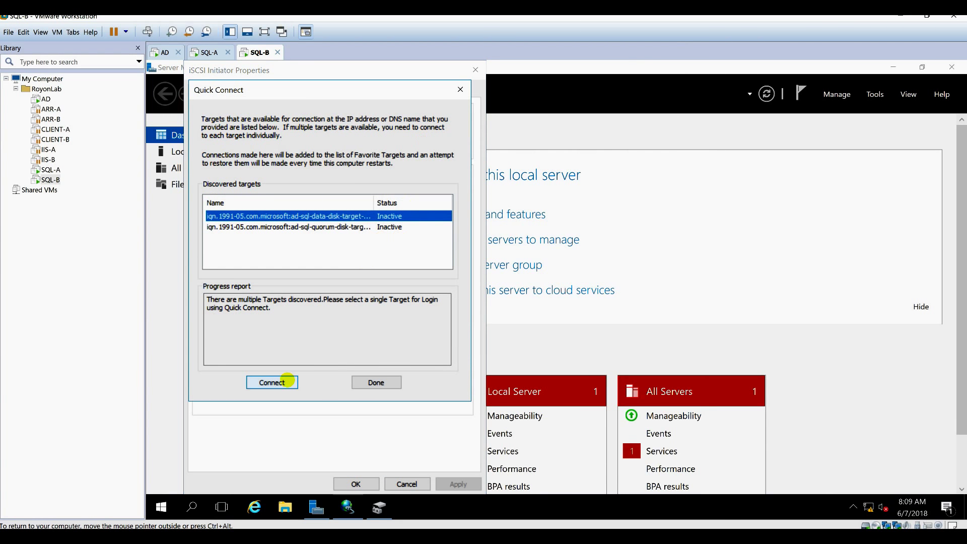
click(285, 381)
click(385, 227)
click(276, 378)
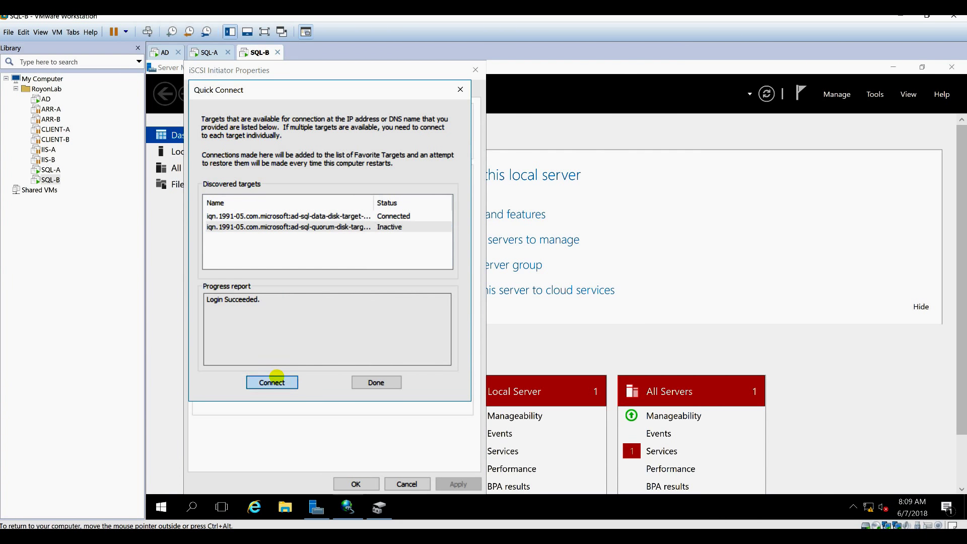
click(376, 382)
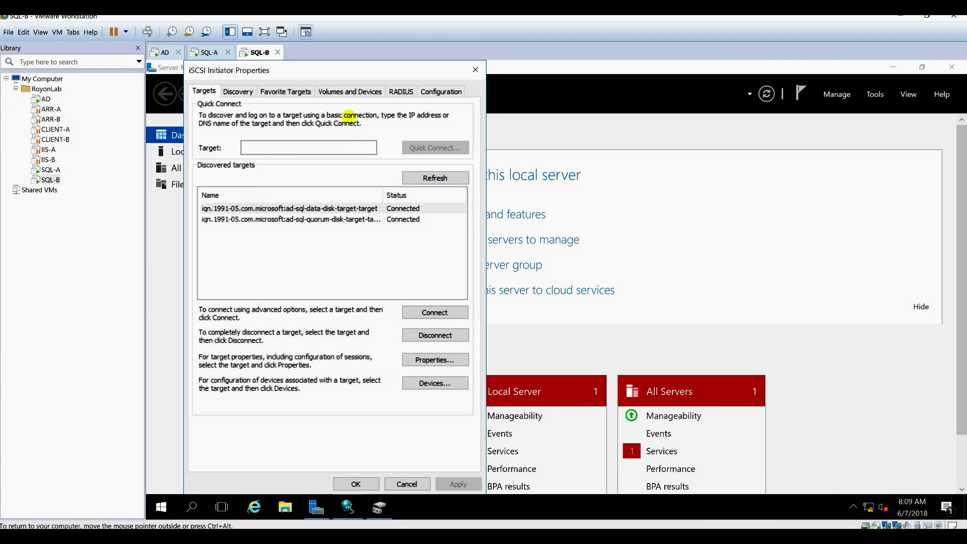
click(353, 92)
Auto-configure SQL-B's iSCSI volumes and bring Disk 1 and Disk 2 online.
click(437, 297)
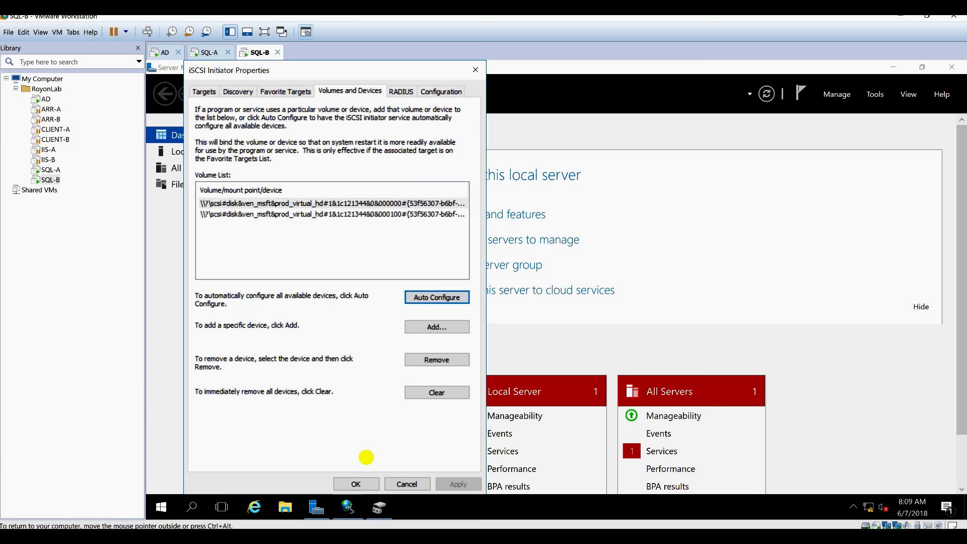
click(355, 483)
mouse_move(349, 508)
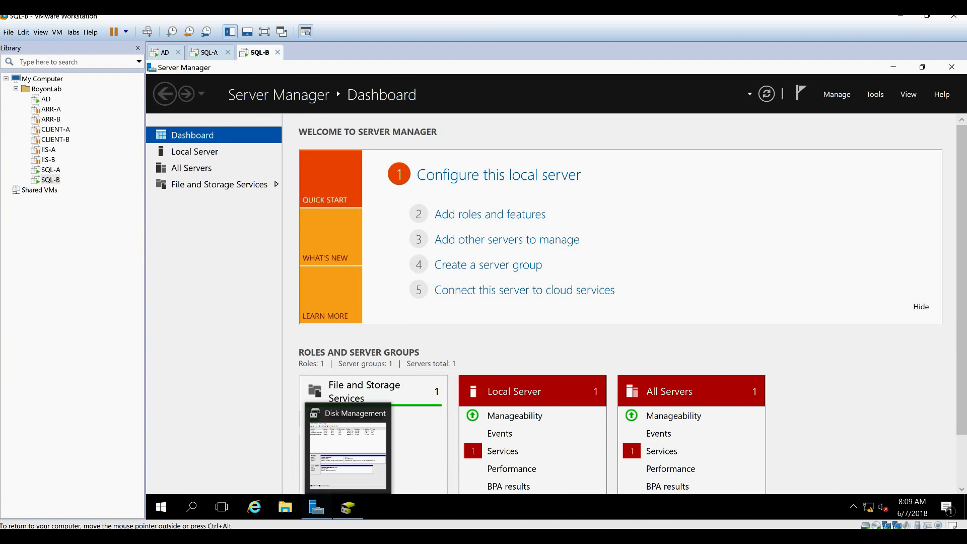
click(347, 445)
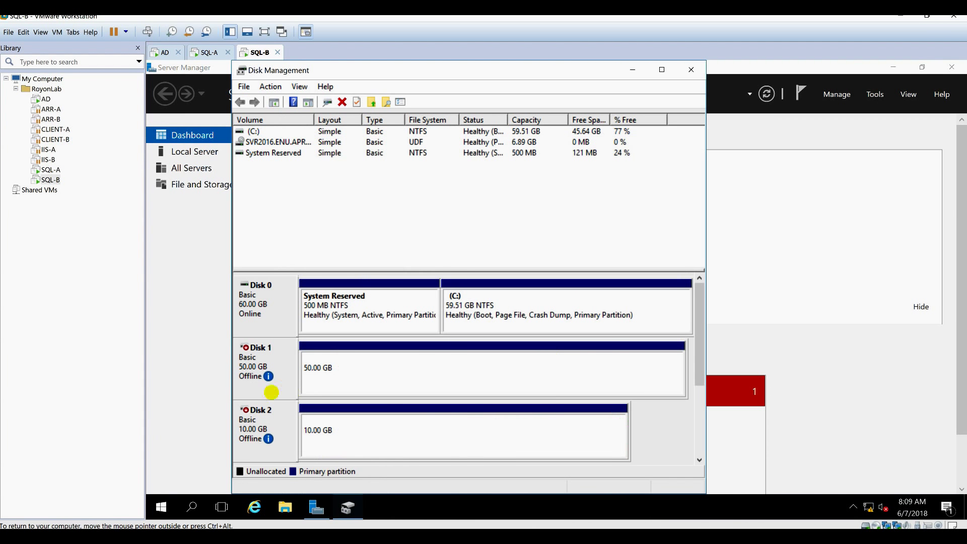
right_click(272, 358)
click(286, 366)
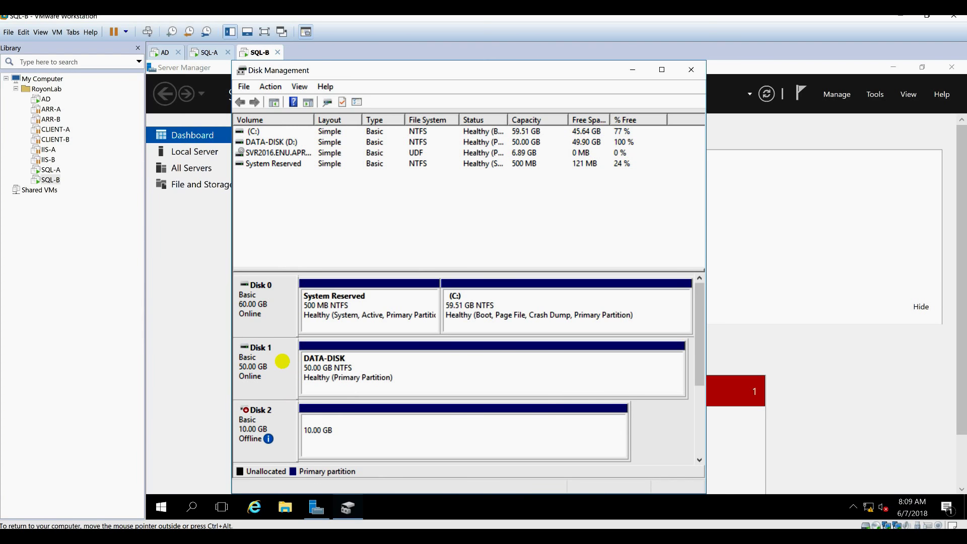
right_click(272, 420)
click(293, 432)
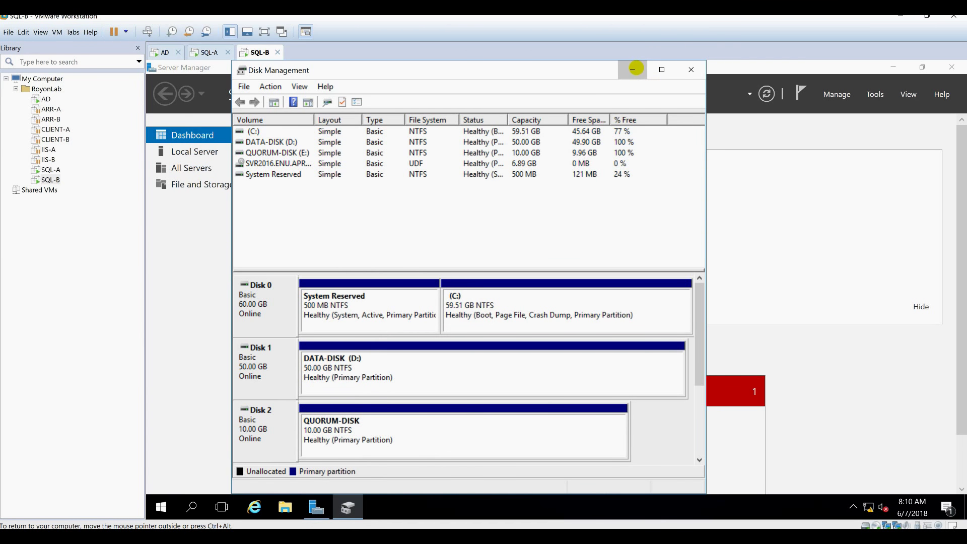
Refresh the AD server's iSCSI disk list to confirm both show Connected, then return to SQL-A.
click(635, 68)
click(204, 52)
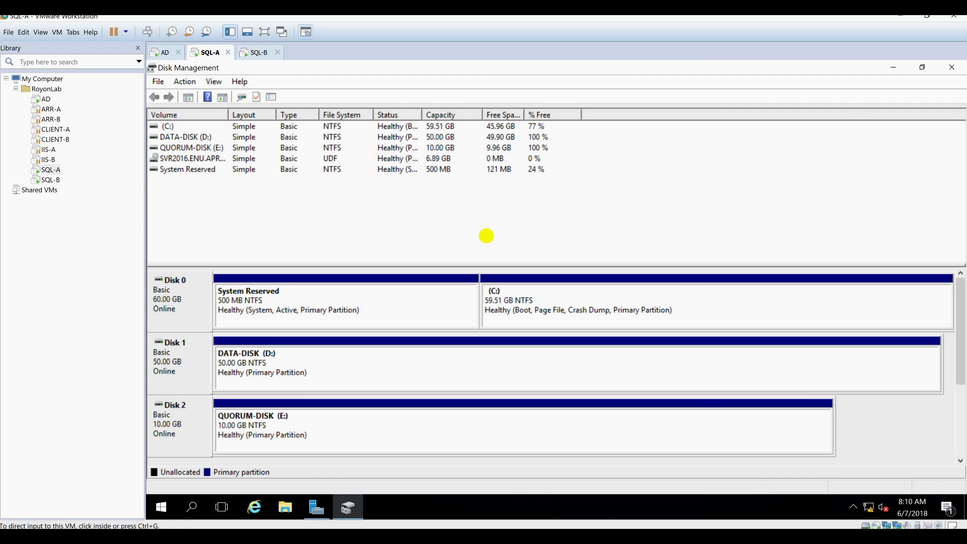
click(893, 67)
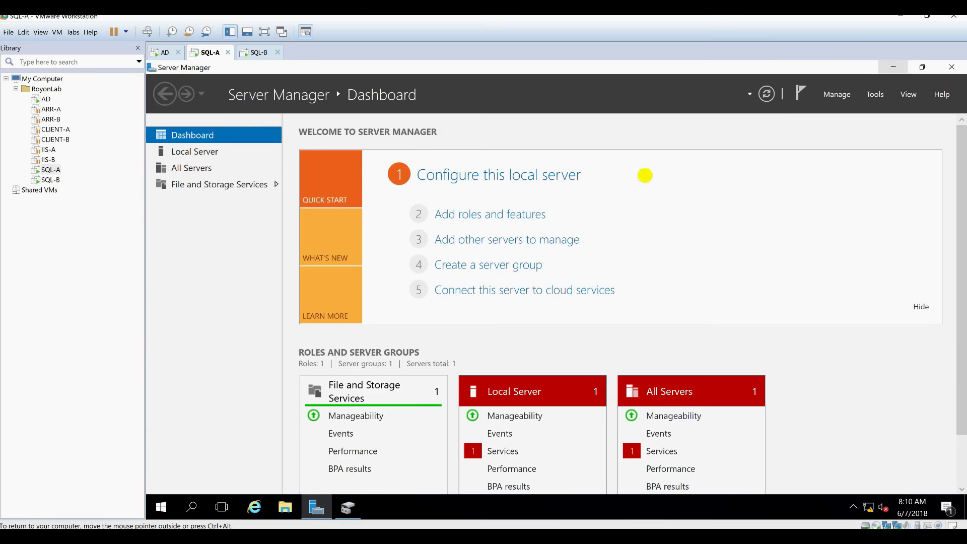
click(156, 52)
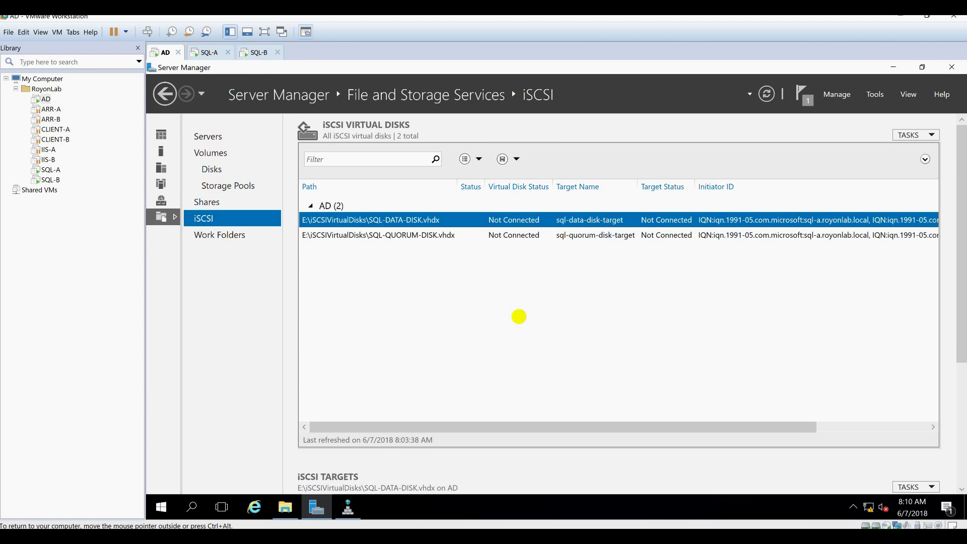
right_click(557, 329)
click(595, 352)
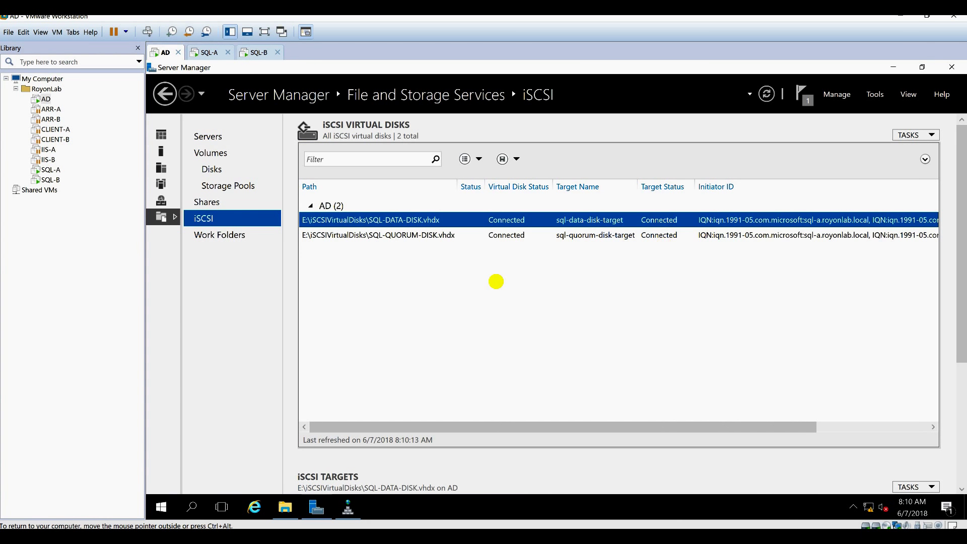
click(209, 53)
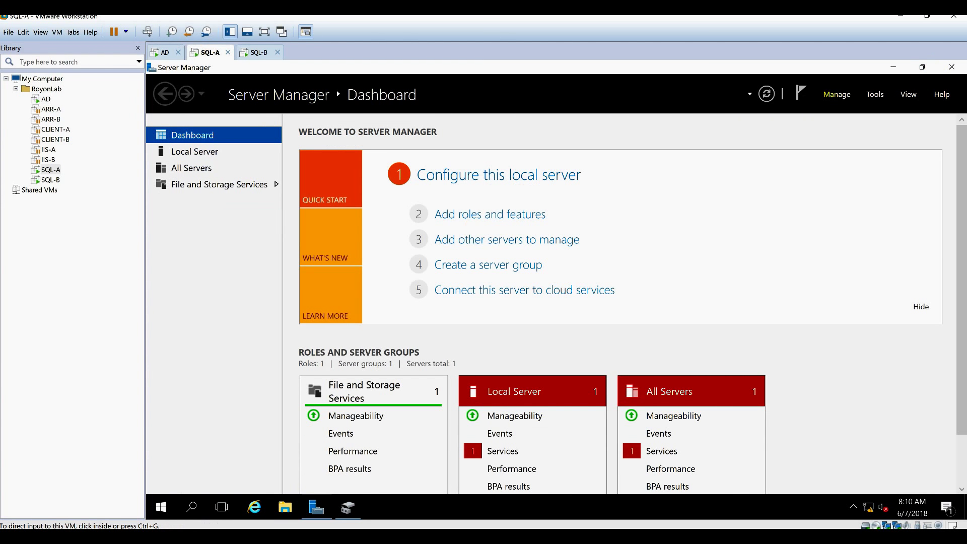
Launch Failover Cluster Manager from Tools, maximize it, and start Validate Configuration.
click(875, 94)
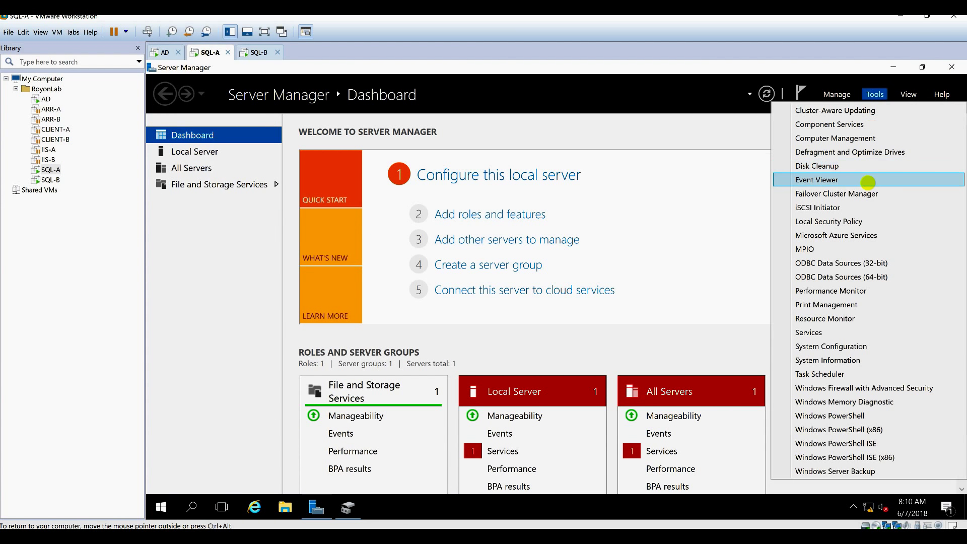
click(863, 195)
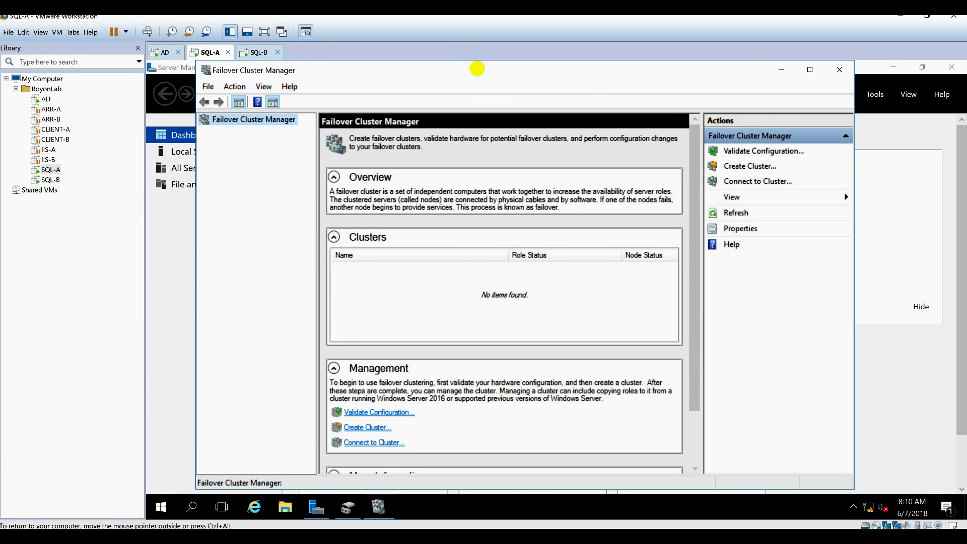
double_click(476, 68)
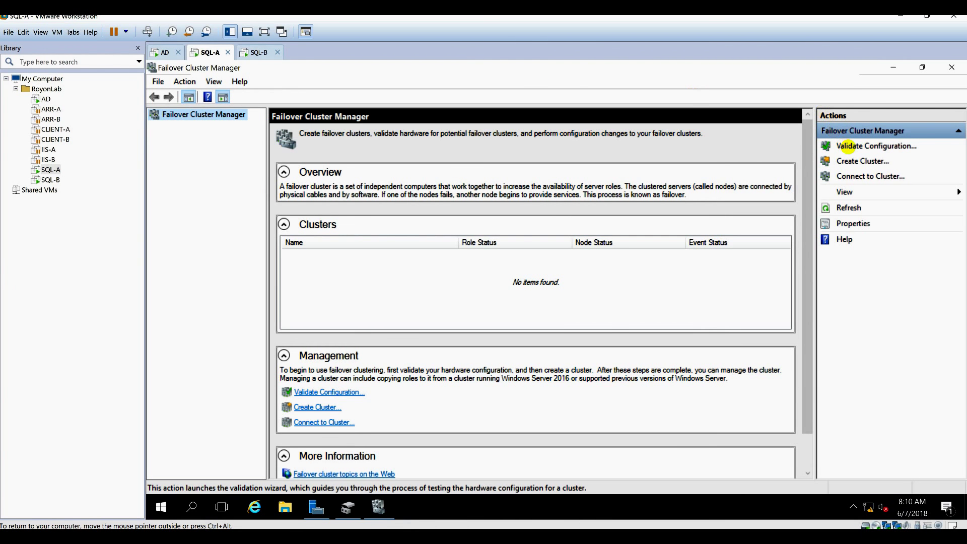
click(877, 147)
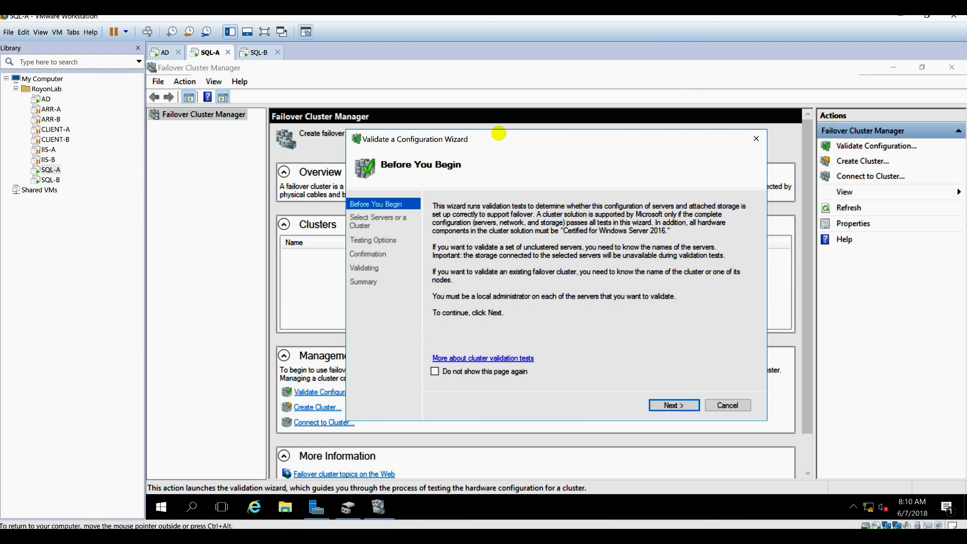
Find SQL-A and SQL-B in royonlab.local and add them as the servers to validate.
click(680, 405)
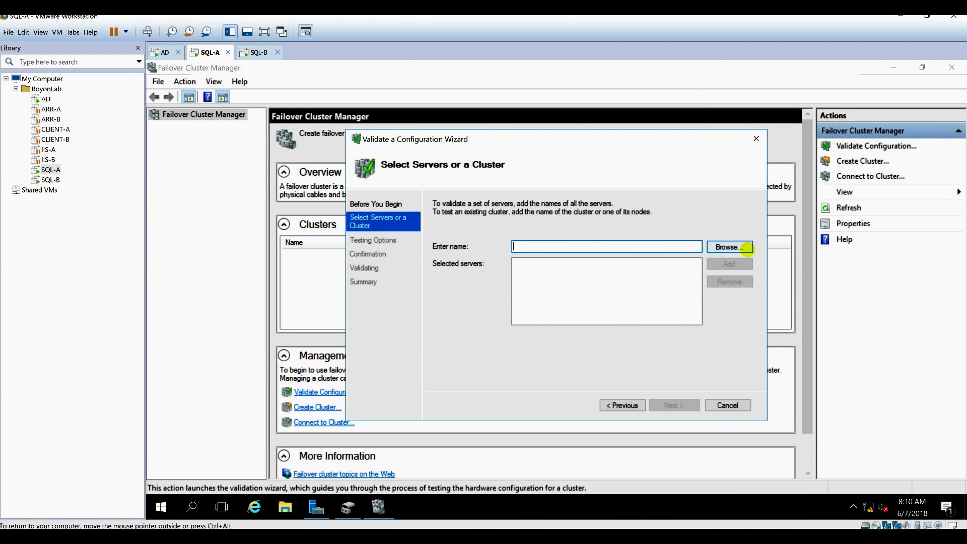
click(730, 247)
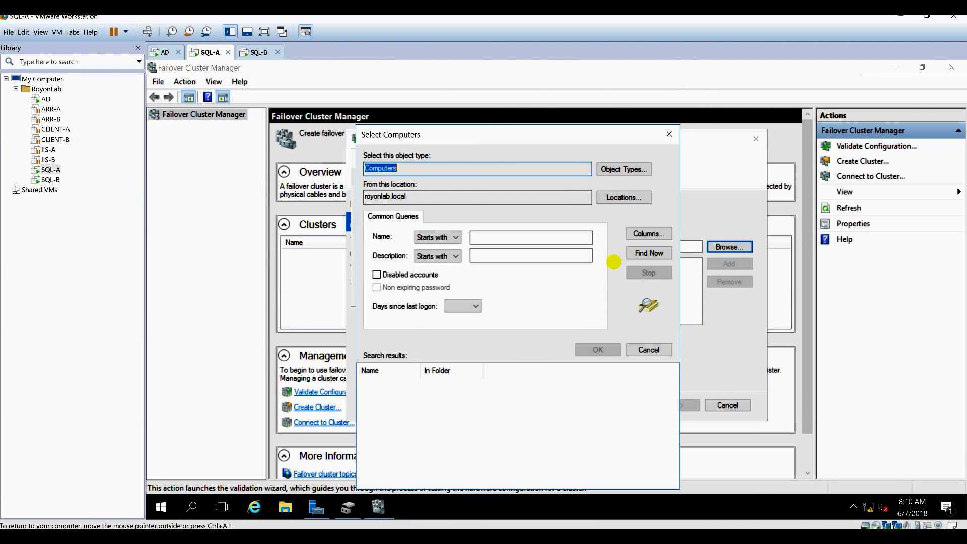
click(642, 256)
click(382, 458)
shift+click(381, 470)
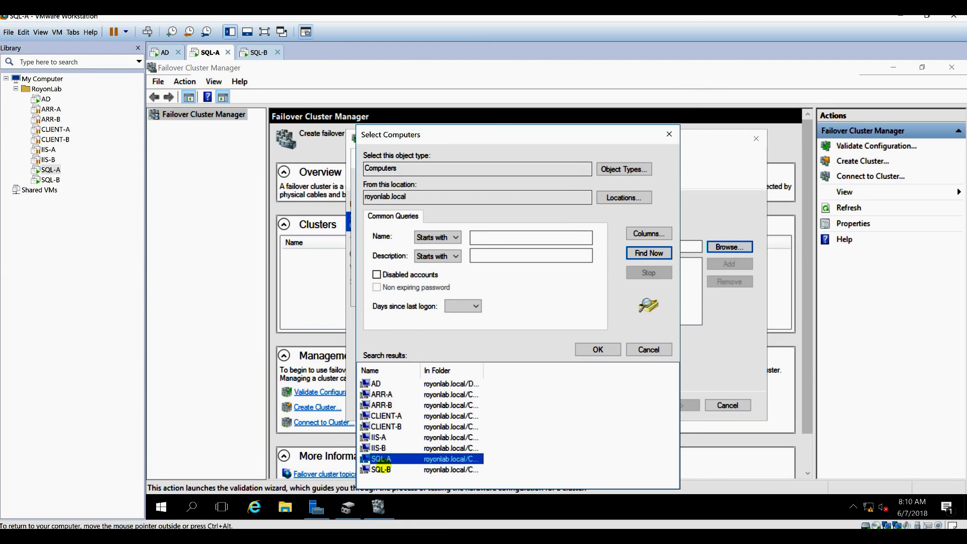
click(598, 349)
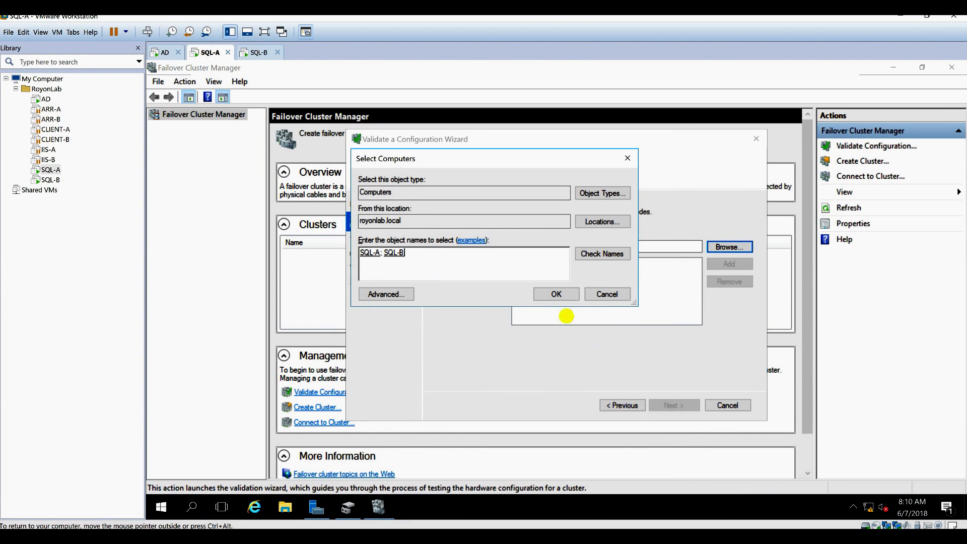
click(557, 294)
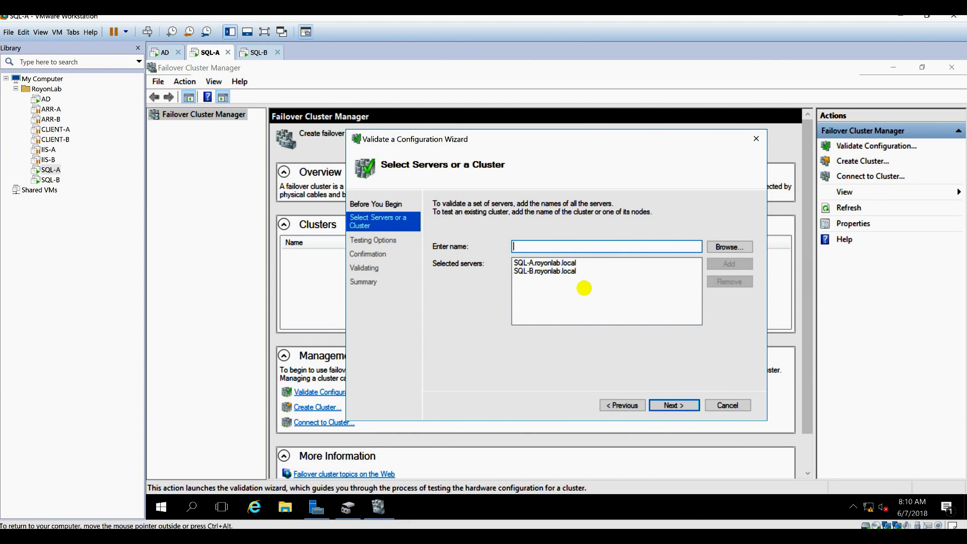
click(685, 405)
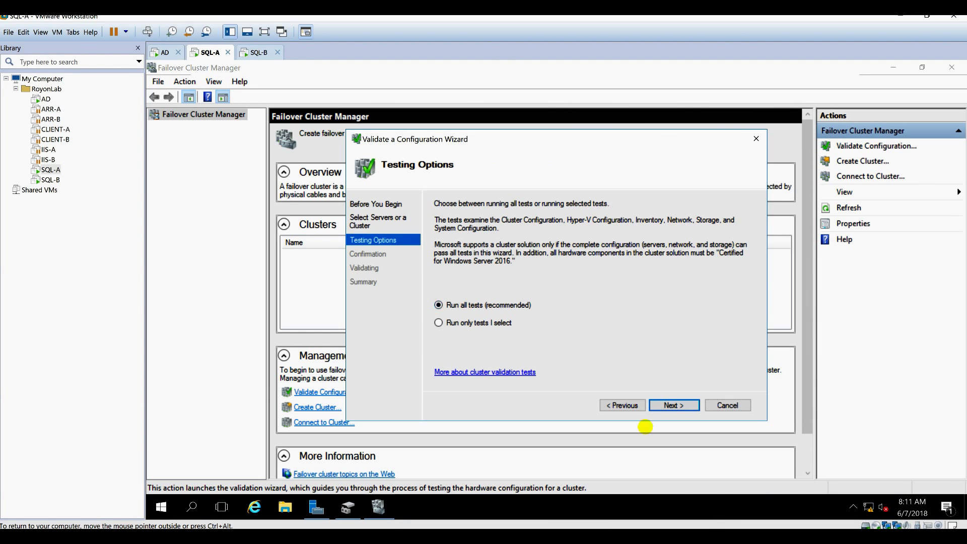
Keep Run all tests and run validation until SQL-A and SQL-B both show Validated.
click(673, 406)
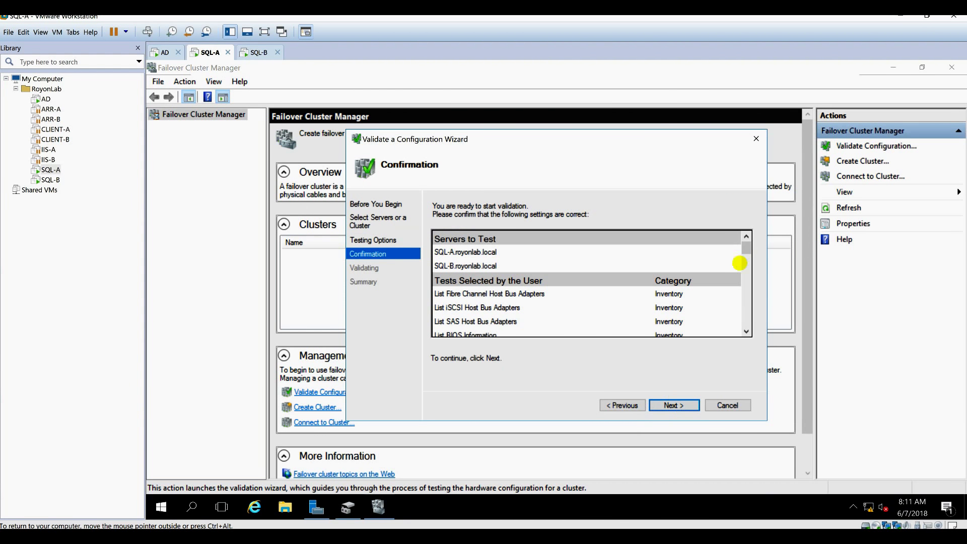
drag(746, 248, 744, 330)
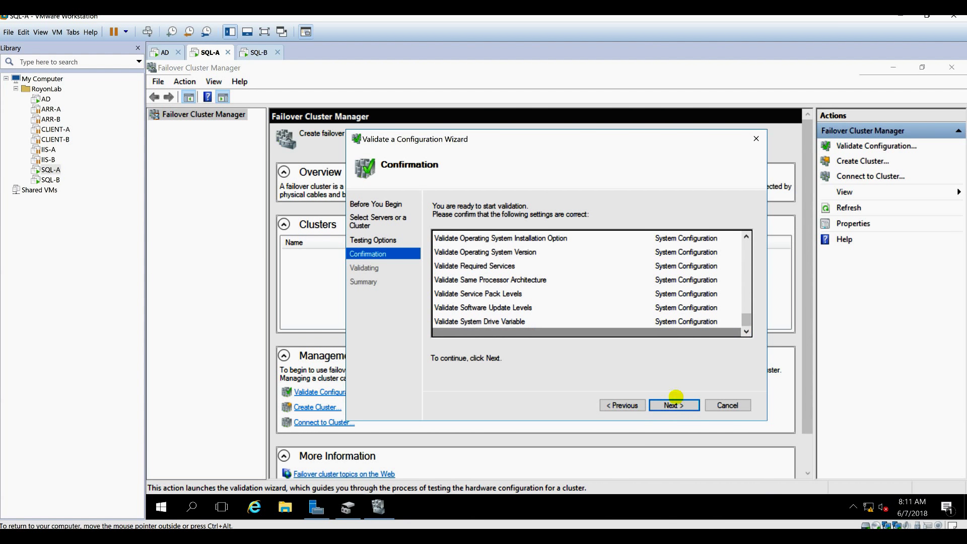
click(669, 405)
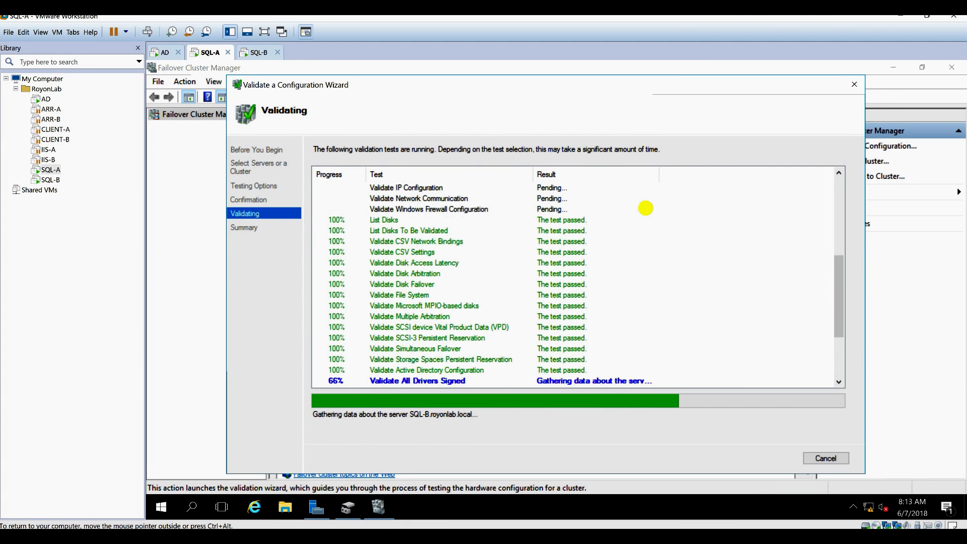
drag(842, 327, 682, 315)
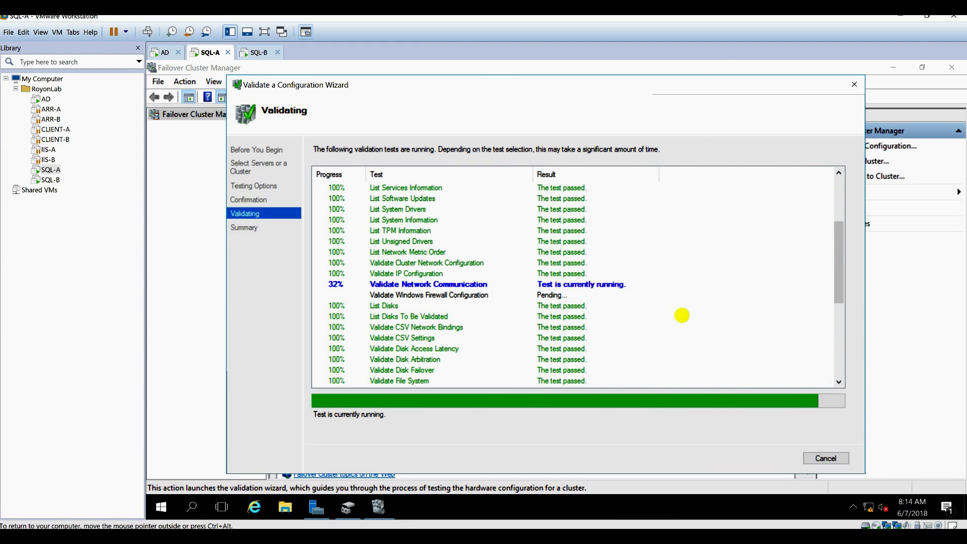
scroll(682, 315, down, 3)
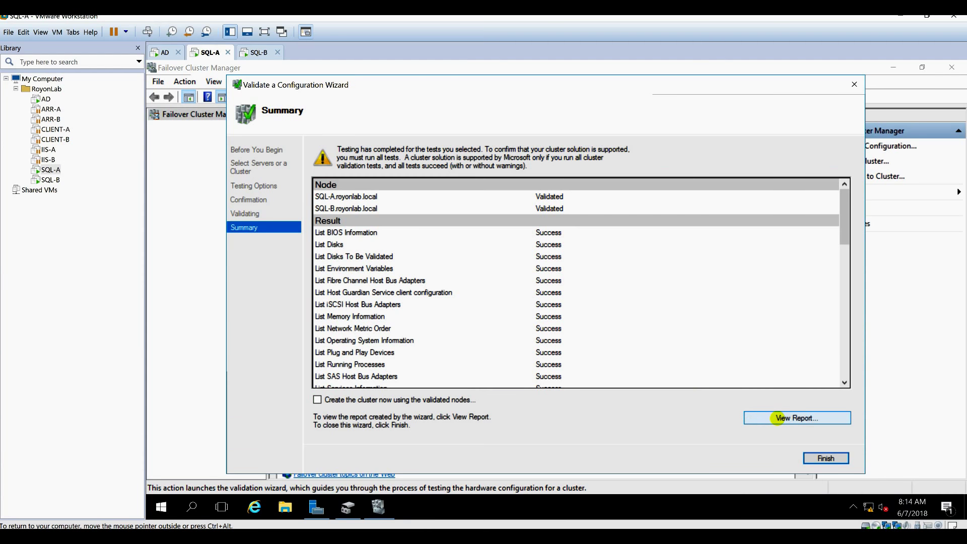
Open the full validation report in Internet Explorer and scroll through the results.
click(778, 418)
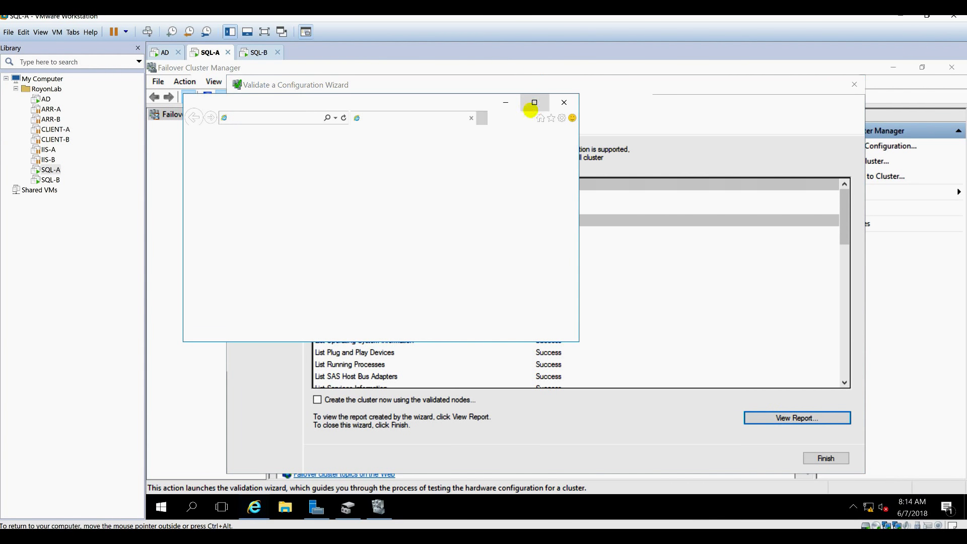
click(552, 101)
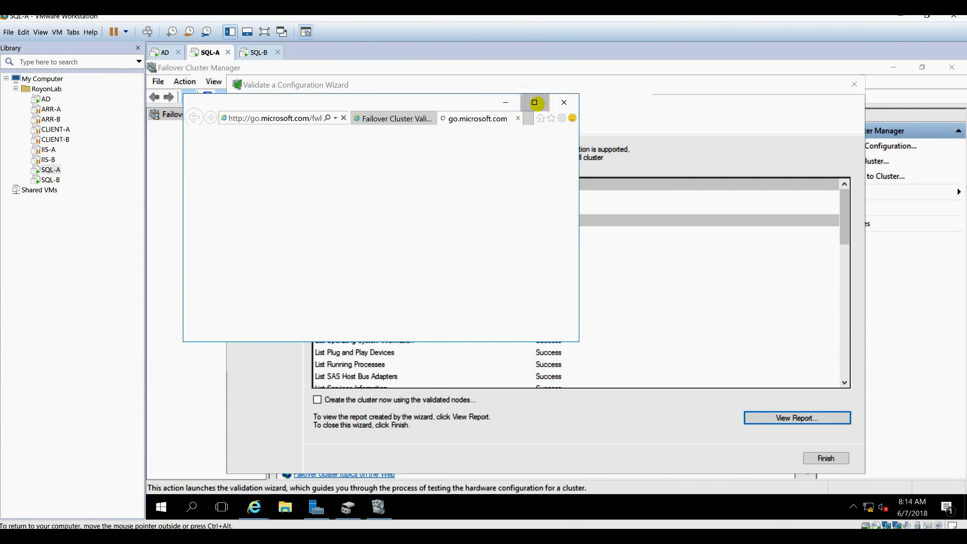
double_click(536, 101)
click(660, 84)
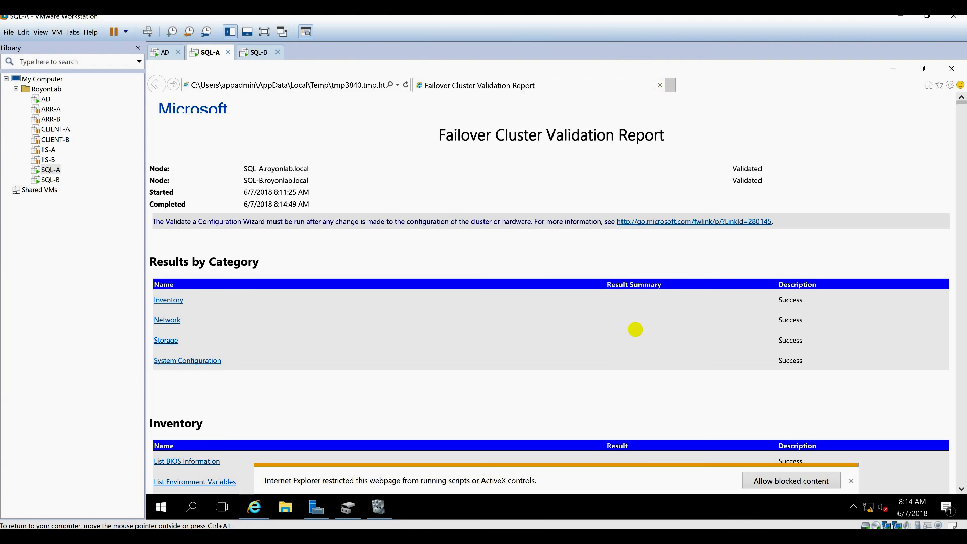
scroll(805, 311, down, 12)
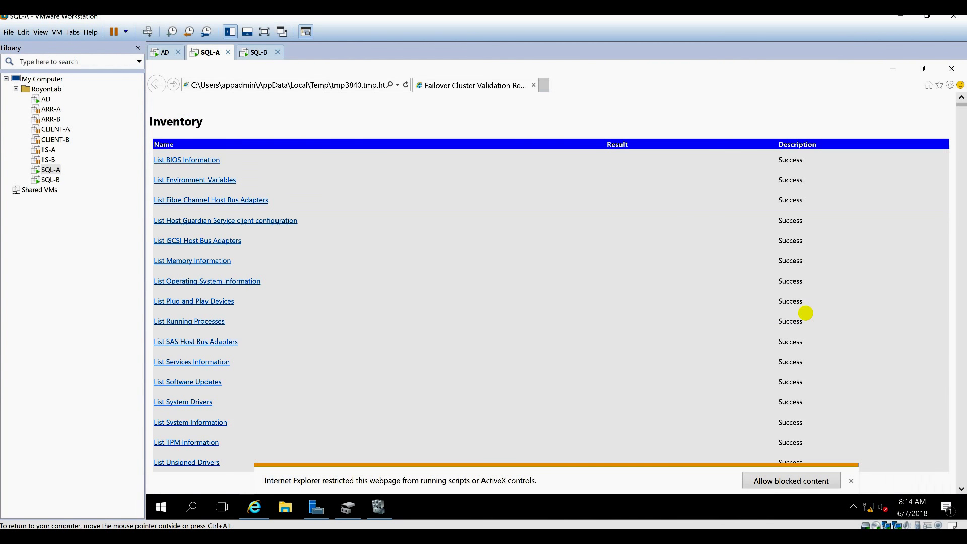
scroll(806, 313, down, 12)
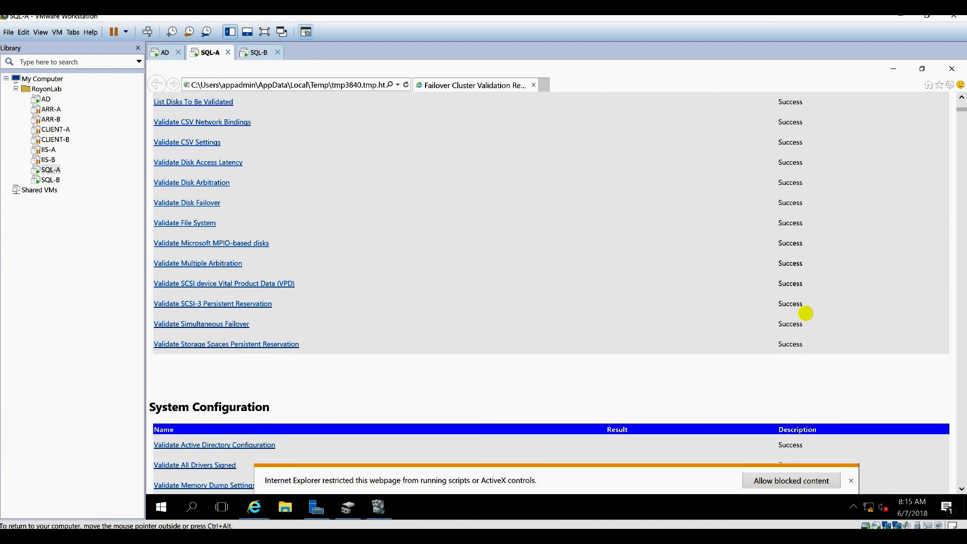
scroll(804, 312, down, 12)
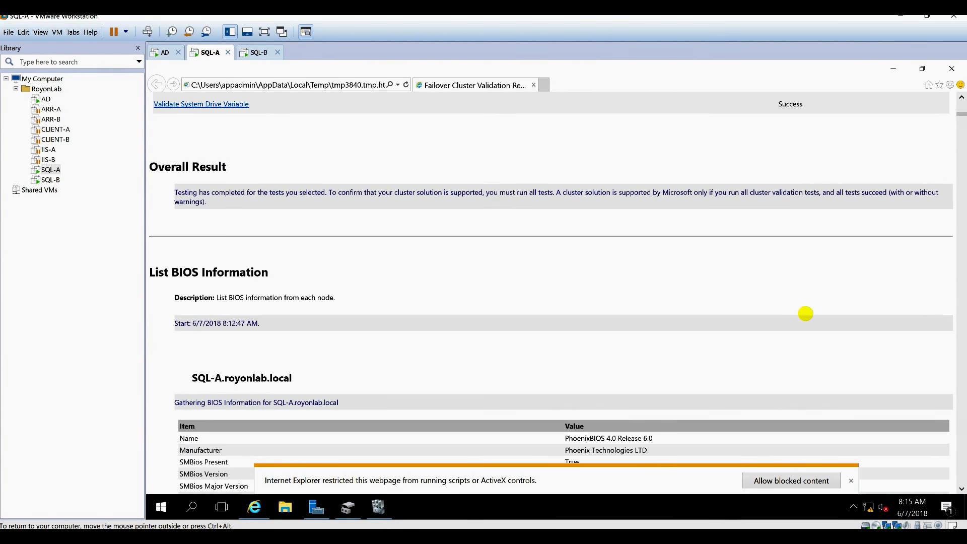
Close the report, tick 'Create the cluster now using the validated nodes', and finish.
click(951, 68)
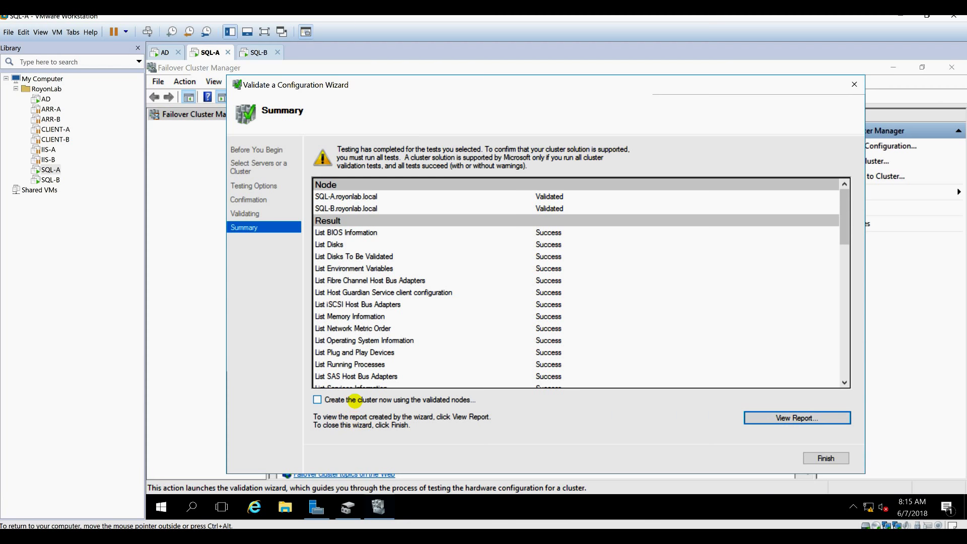
click(349, 401)
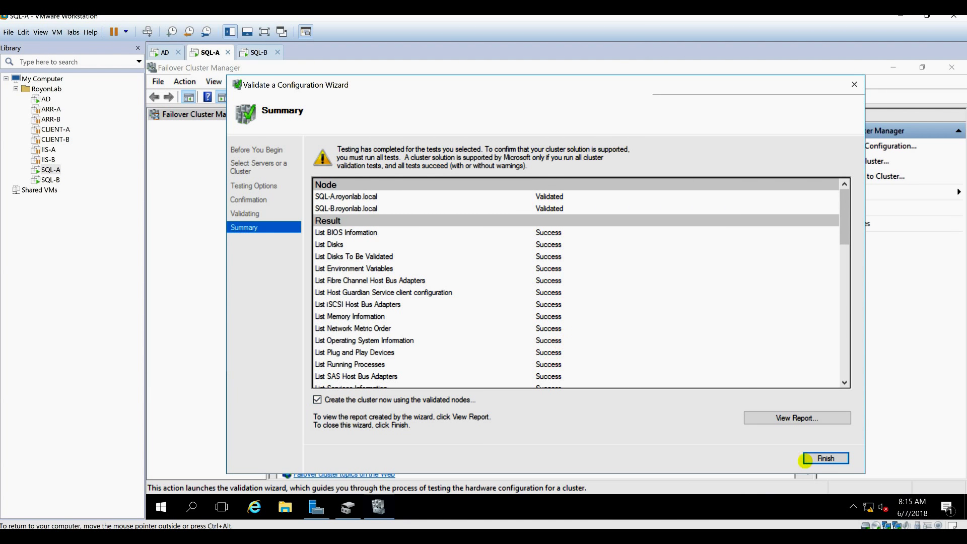
click(821, 458)
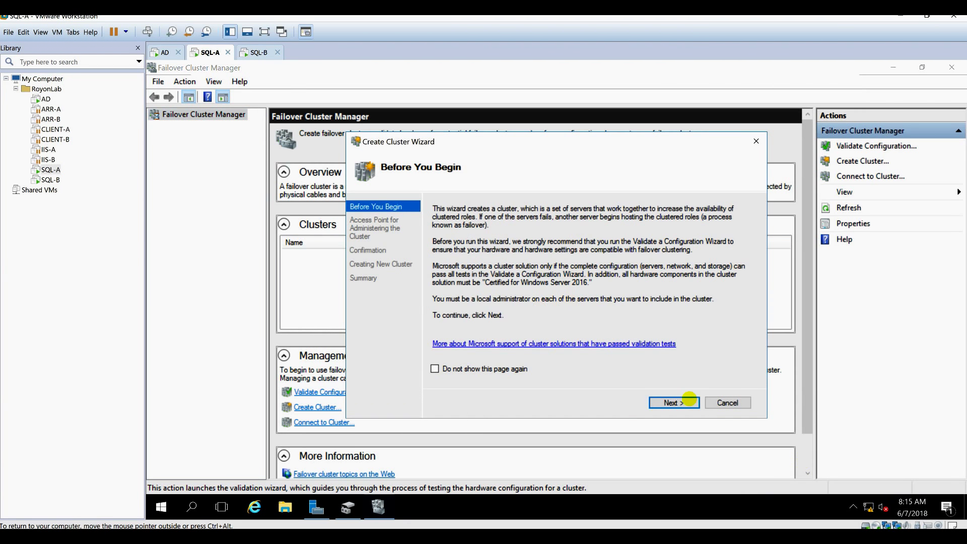
Enter cluster name MSSQL-CLUSTER and address 192.168.1.40 on the 192.168.1.0/24 network.
click(675, 402)
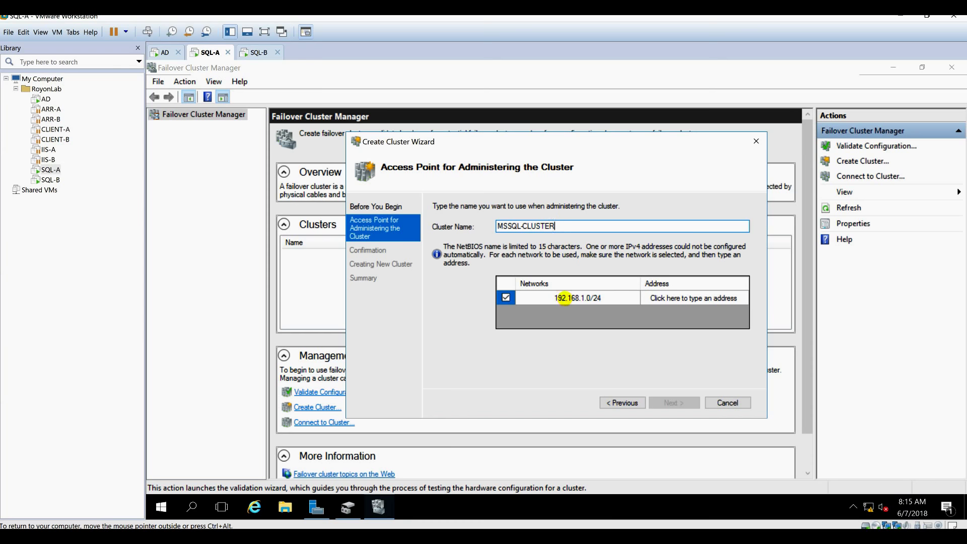
click(663, 298)
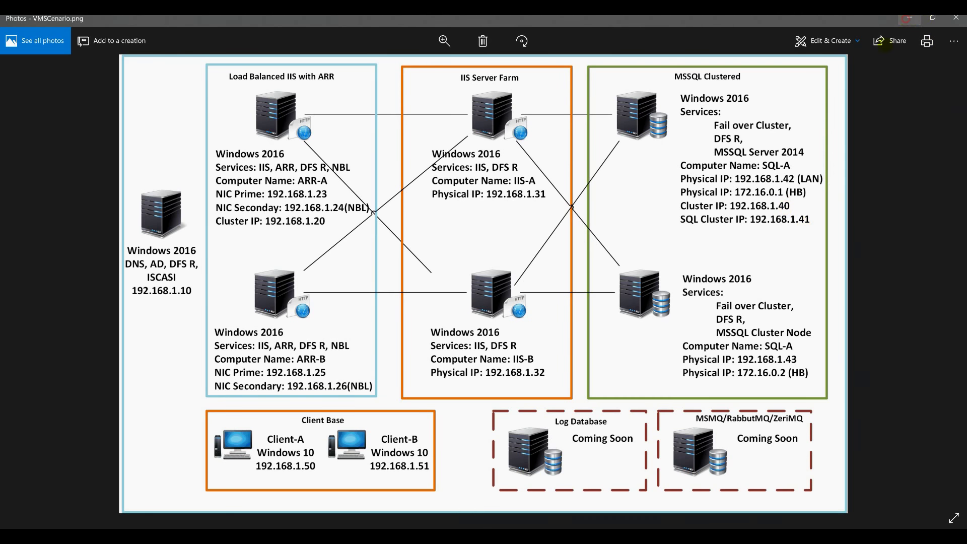
click(925, 19)
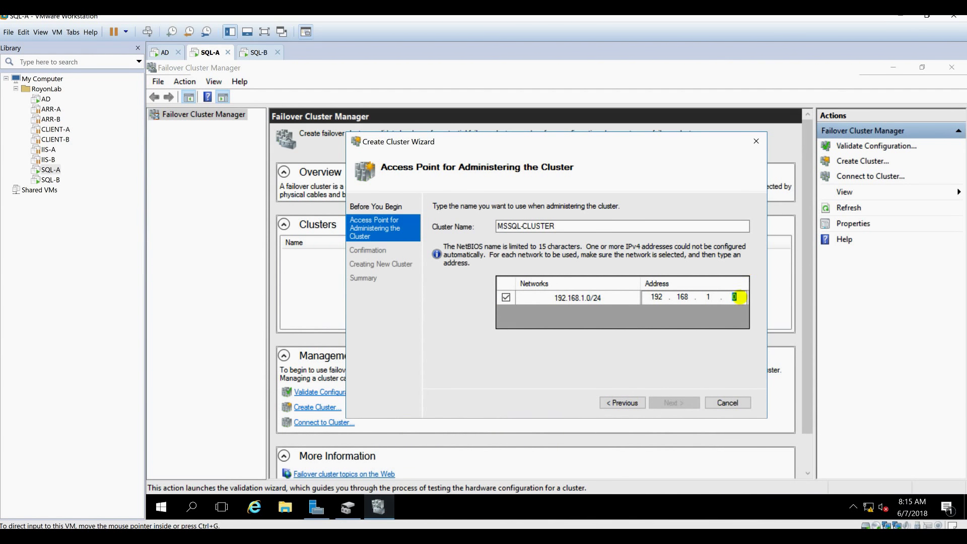
click(735, 296)
text(40)
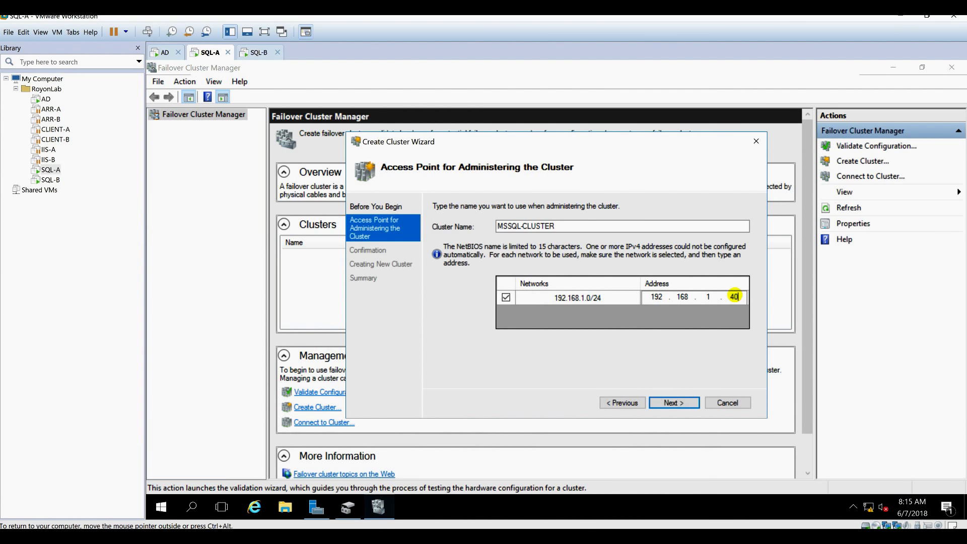
click(675, 402)
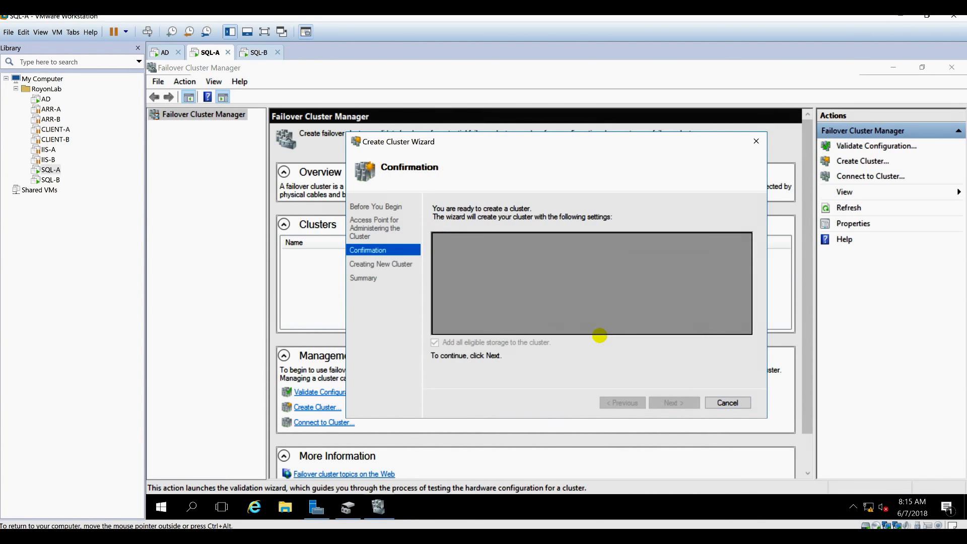
Start creating MSSQL-CLUSTER from the Confirmation page, then switch to the AD virtual machine.
click(690, 402)
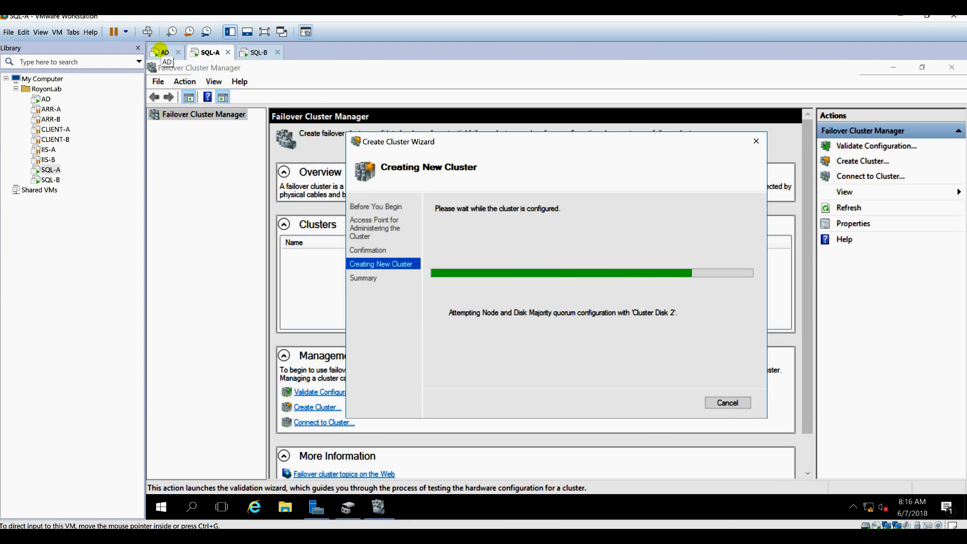
click(160, 51)
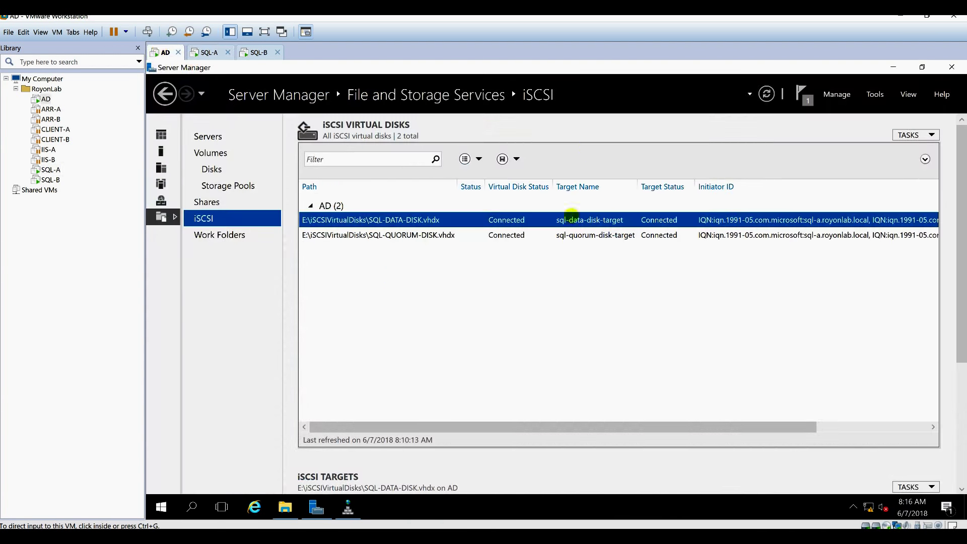
Refresh the royonlab.local zone in DNS Manager to show the new MSSQL-CLUSTER record.
mouse_move(348, 507)
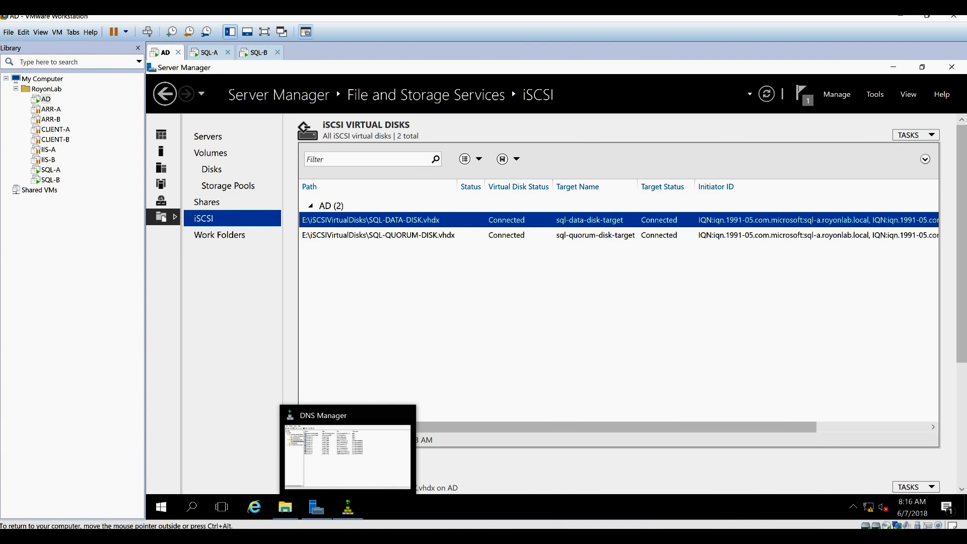
click(363, 454)
right_click(403, 473)
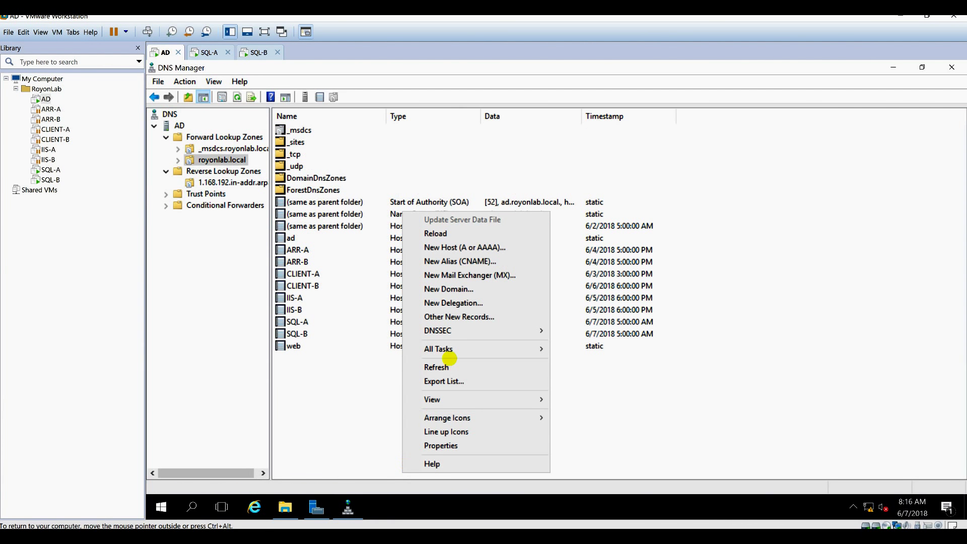
click(446, 370)
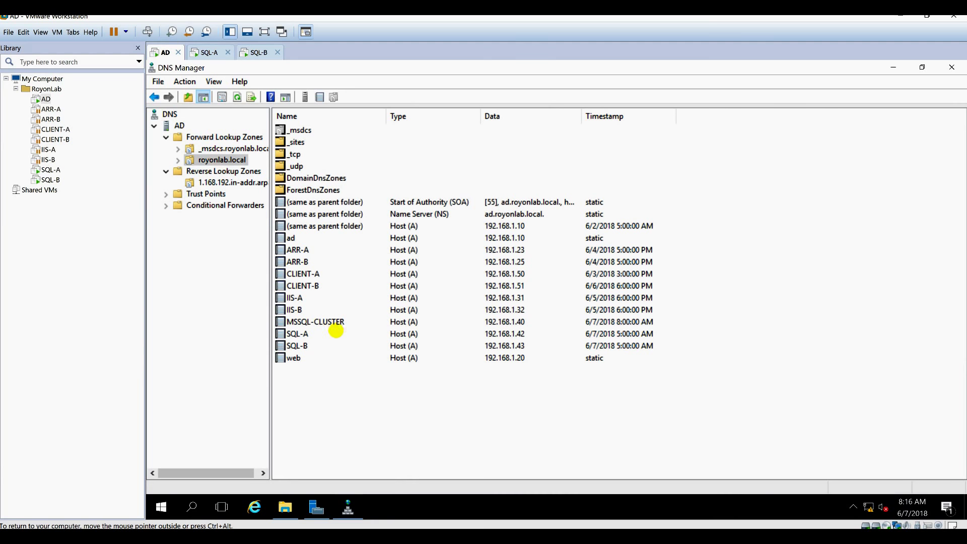
Re-enable 'Update associated pointer record' in the MSSQL-CLUSTER host record's properties.
click(331, 321)
right_click(331, 321)
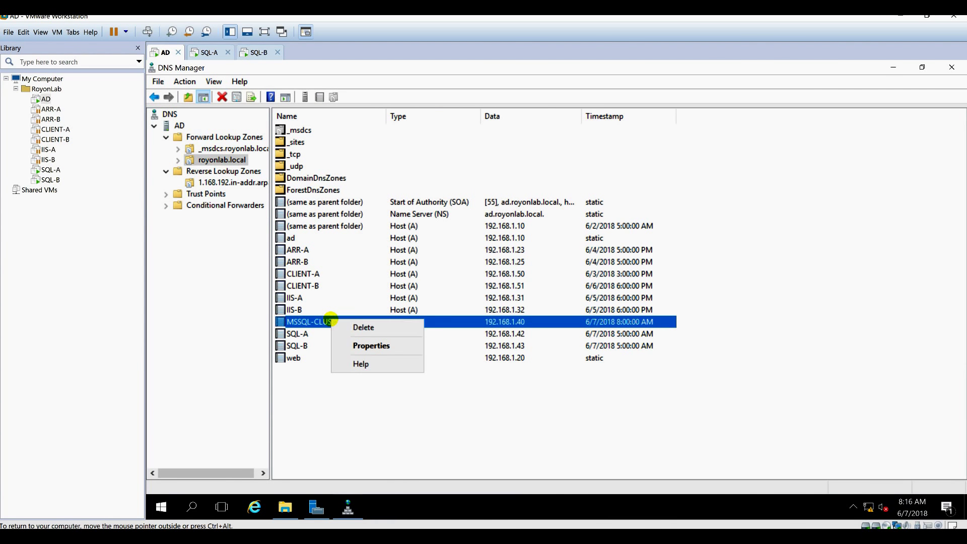
click(372, 346)
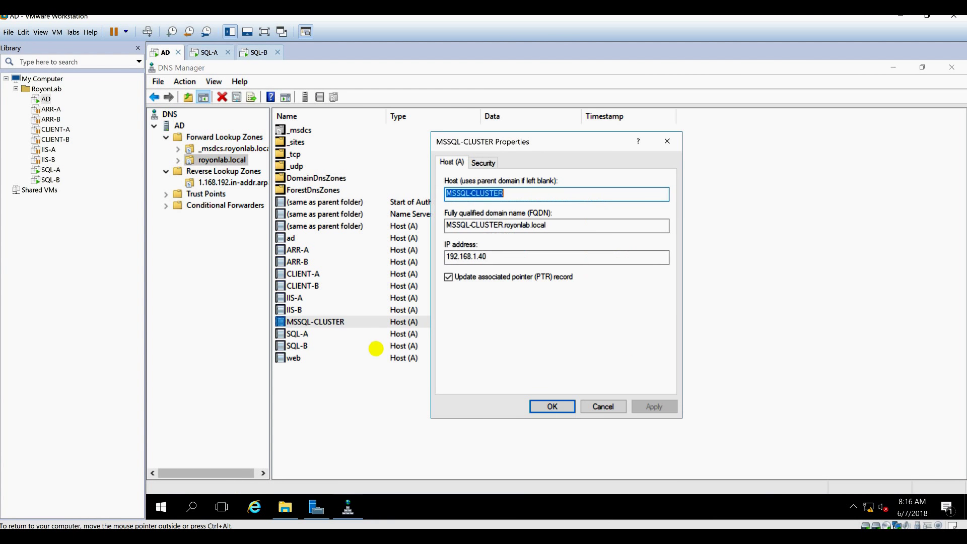
click(480, 279)
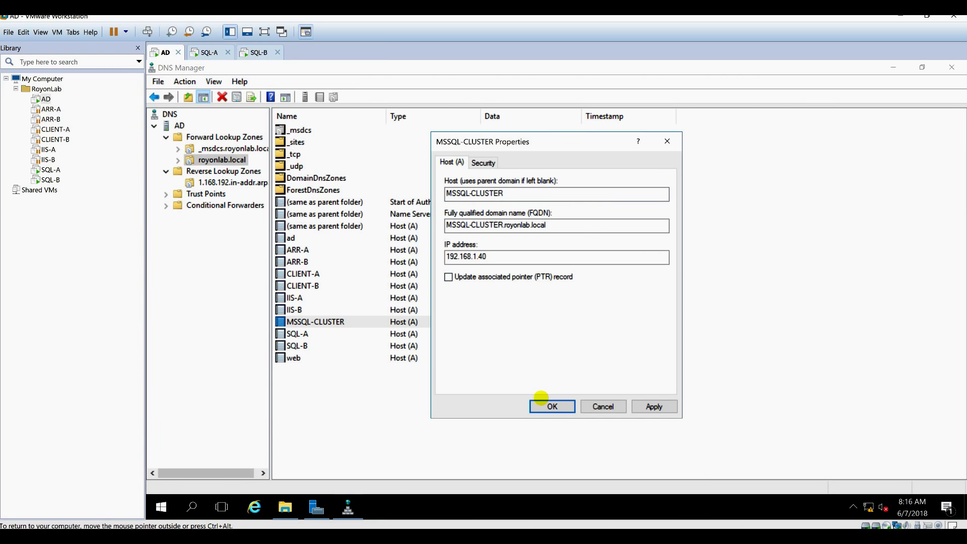
click(545, 405)
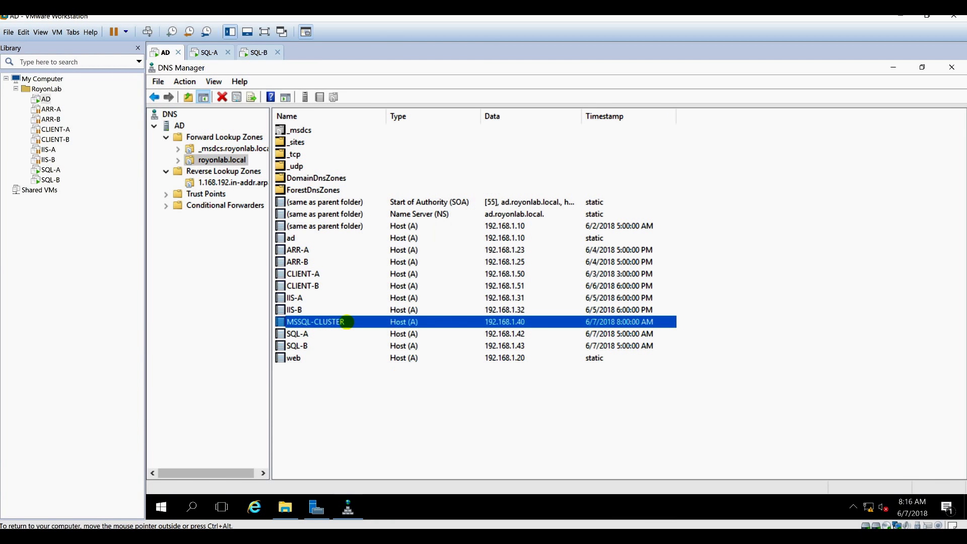
right_click(346, 322)
click(385, 347)
click(459, 278)
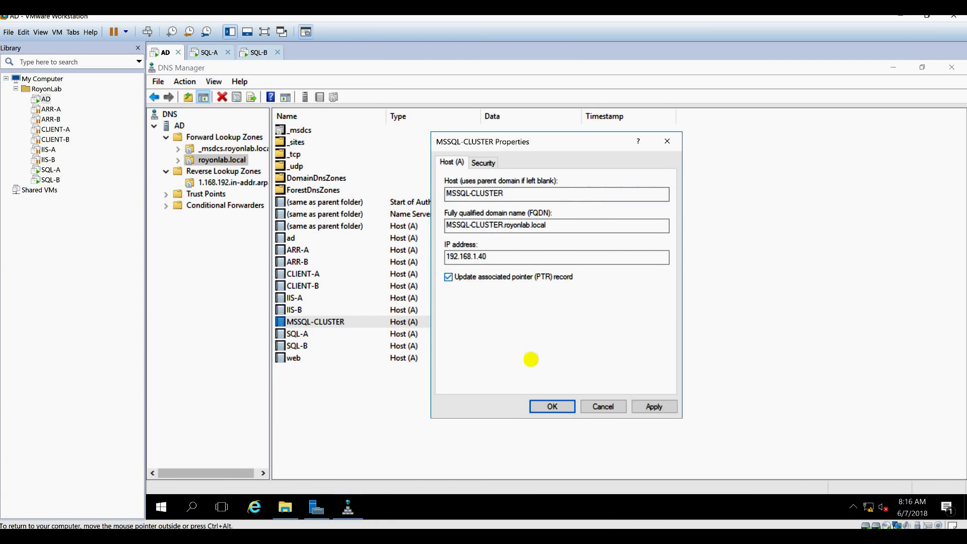
click(551, 407)
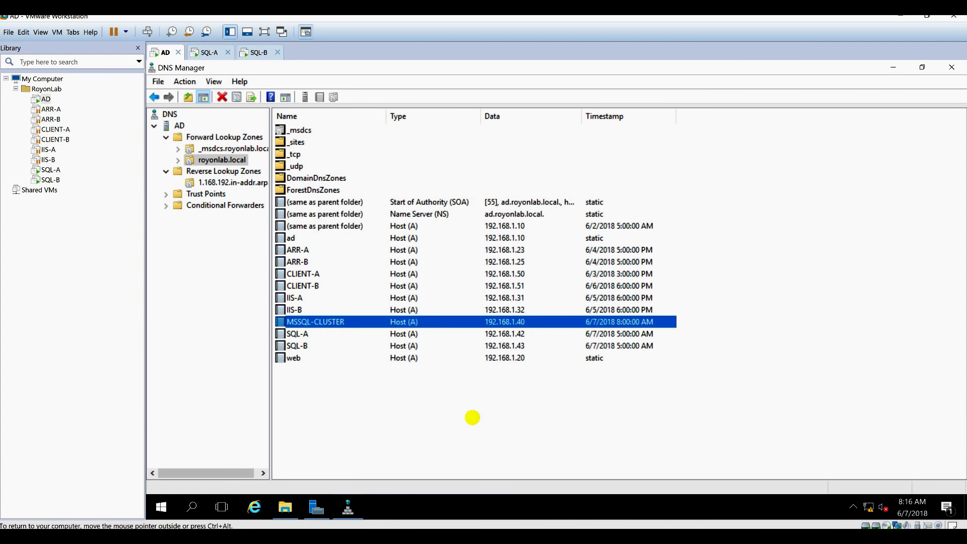
click(472, 417)
Refresh the reverse lookup zone to confirm the 192.168.1.40 pointer record, then return to SQL-A.
click(250, 183)
right_click(473, 368)
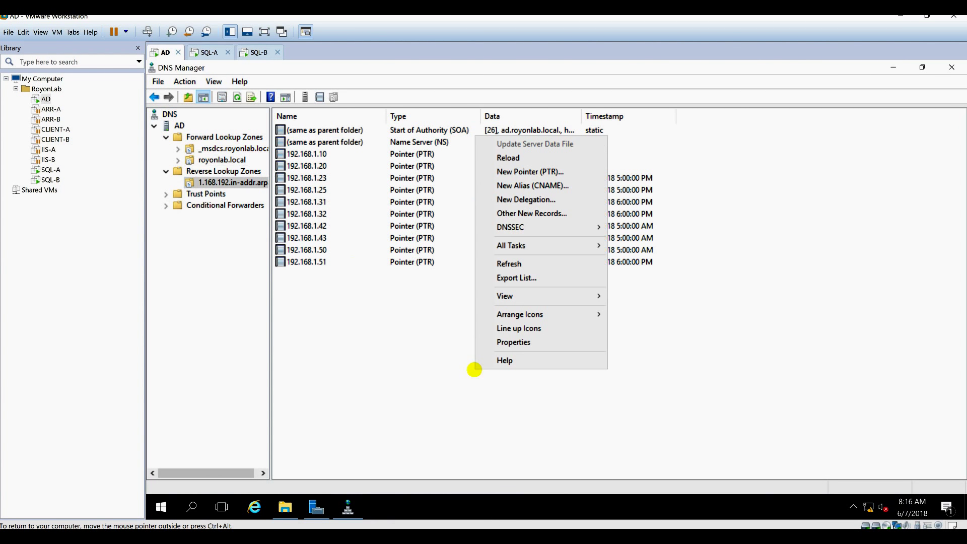
click(508, 266)
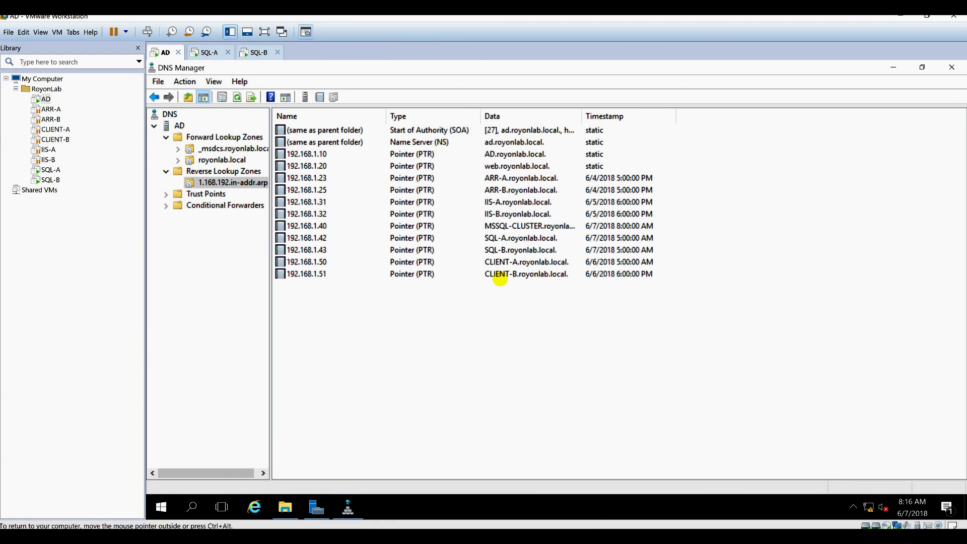
click(521, 228)
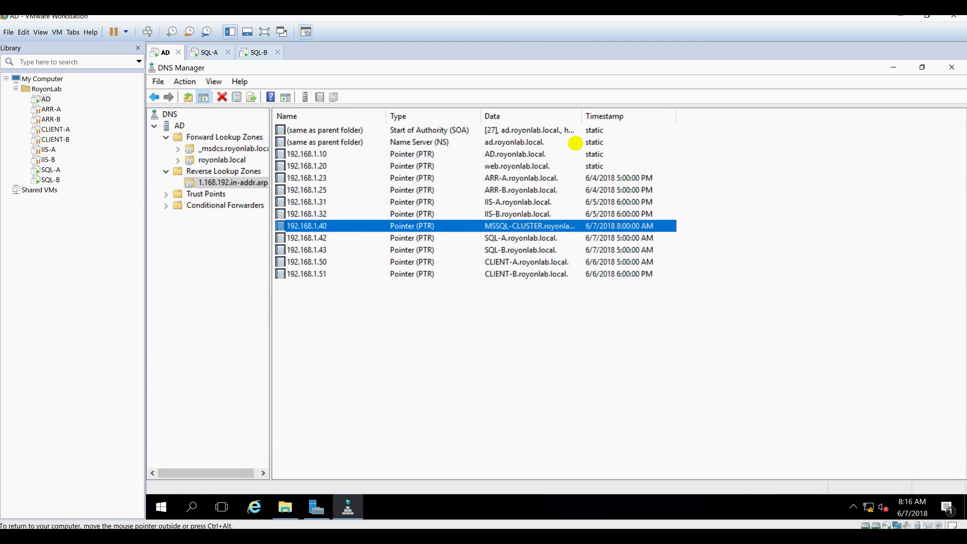
drag(581, 116, 610, 116)
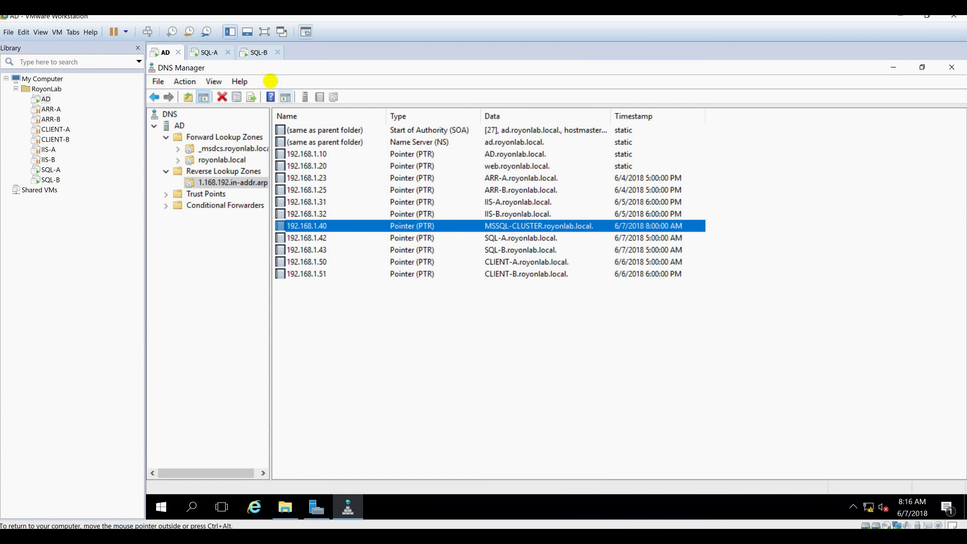
click(209, 51)
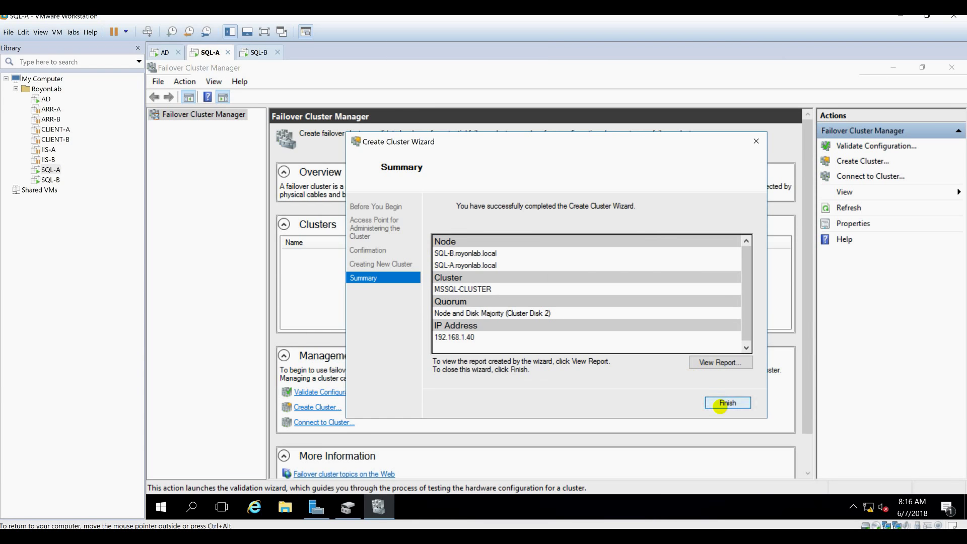
Finish the wizard, open MSSQL-CLUSTER.royonlab.local, and review its Roles, Nodes and Disks.
click(718, 403)
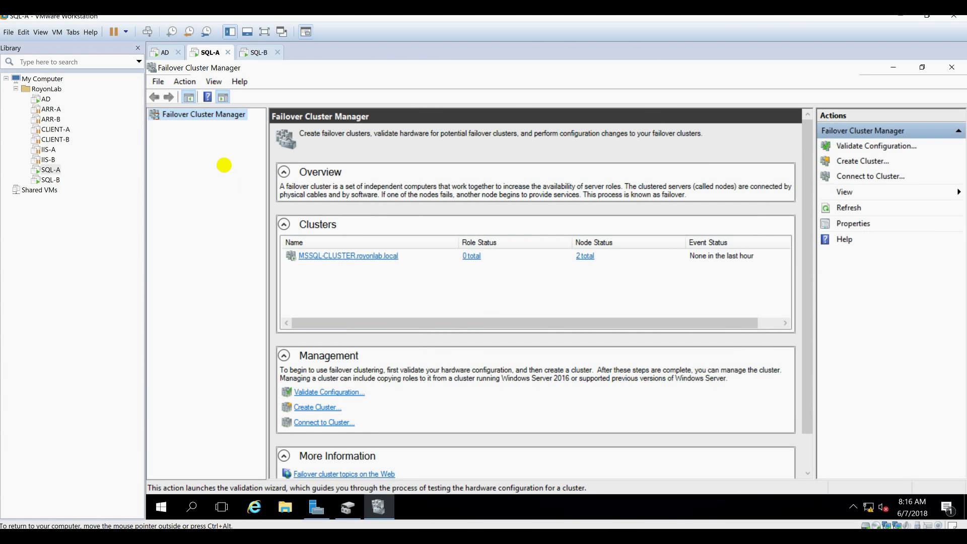
click(153, 130)
click(154, 126)
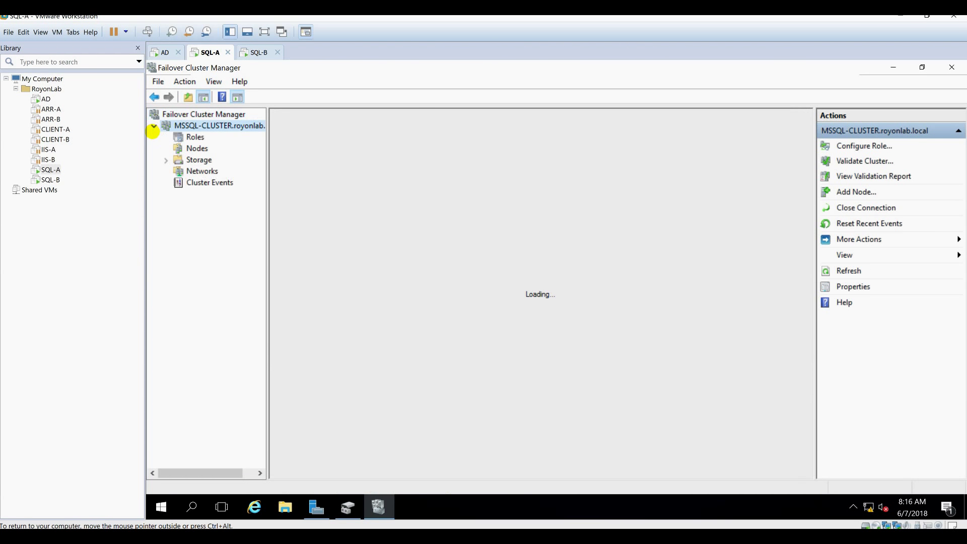
click(192, 137)
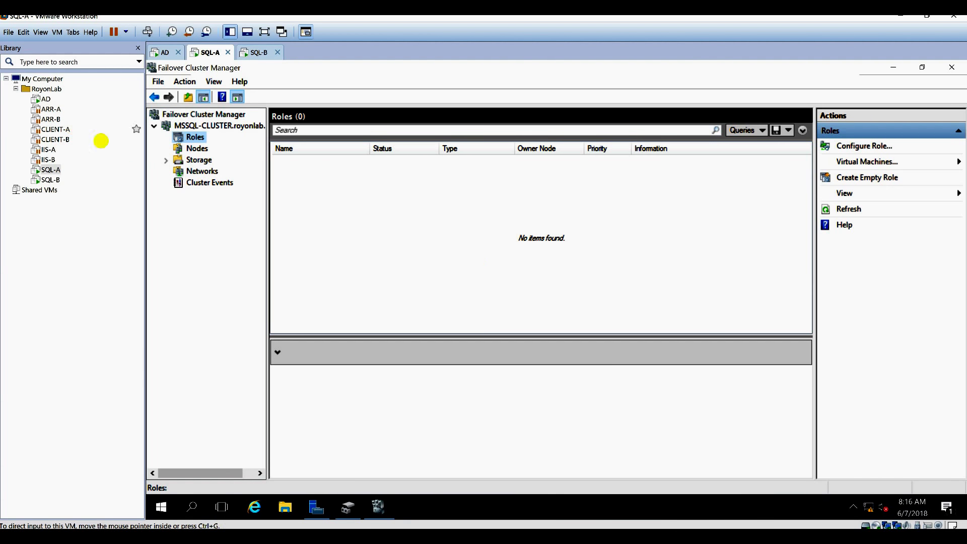
click(191, 149)
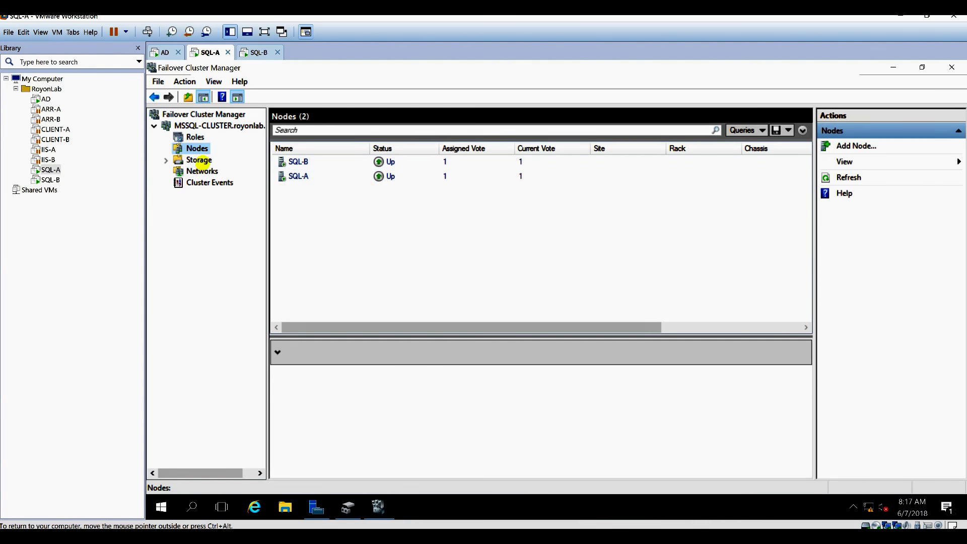
click(195, 160)
click(207, 172)
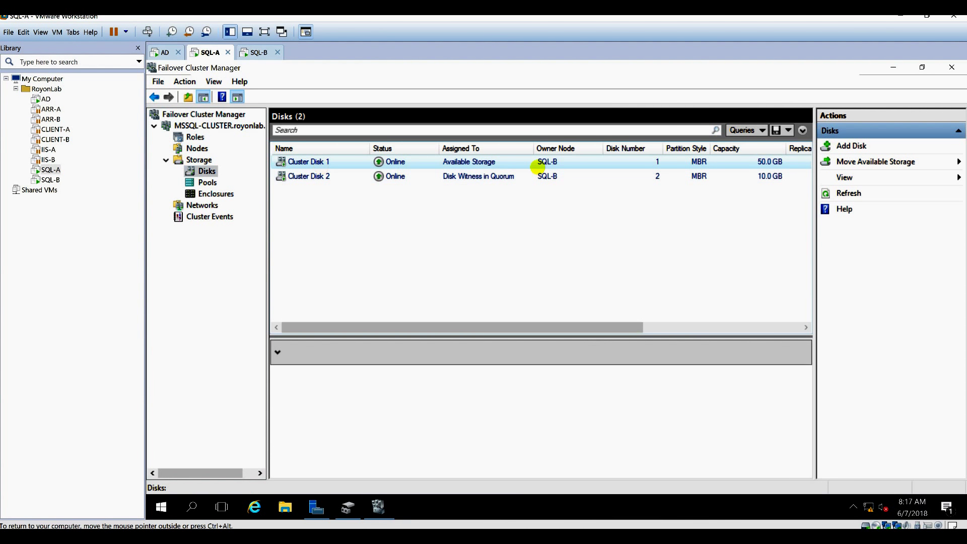
Rename the 50 GB Cluster Disk 1 to SQL-DATA-DISK.
click(627, 162)
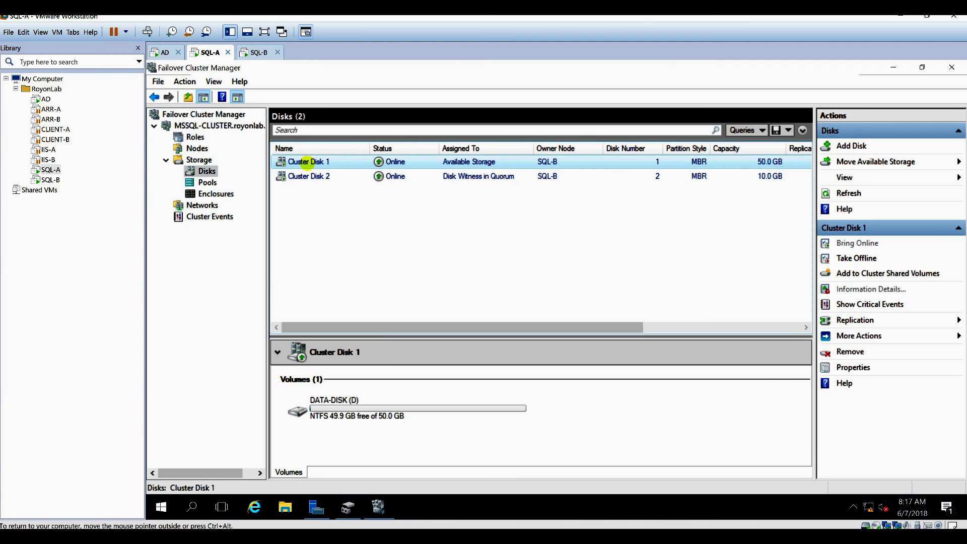
right_click(307, 162)
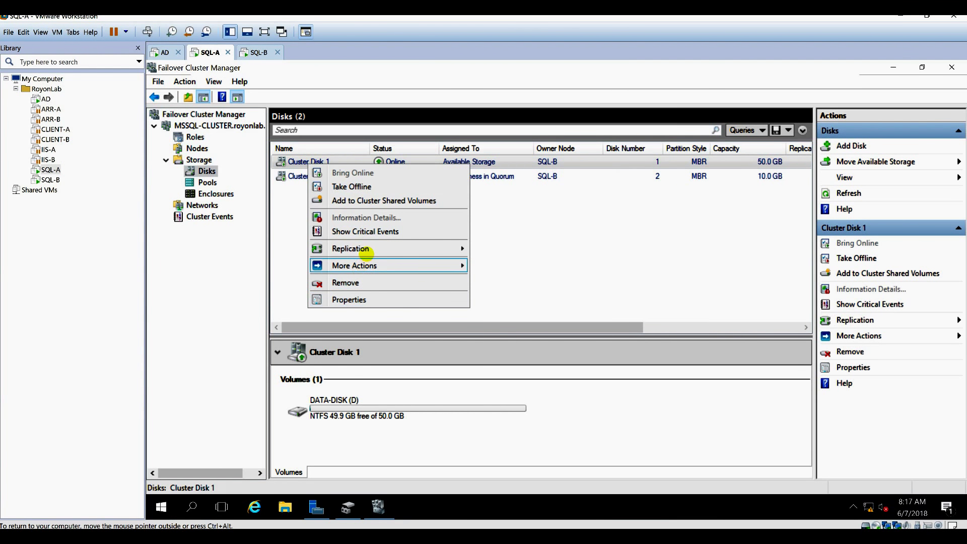
click(367, 301)
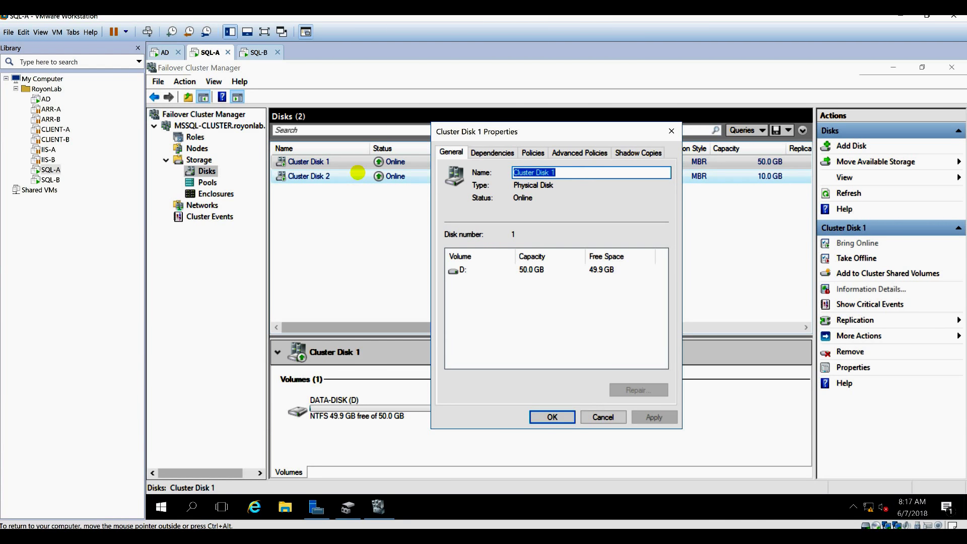
text(SQL-DATA-DISK)
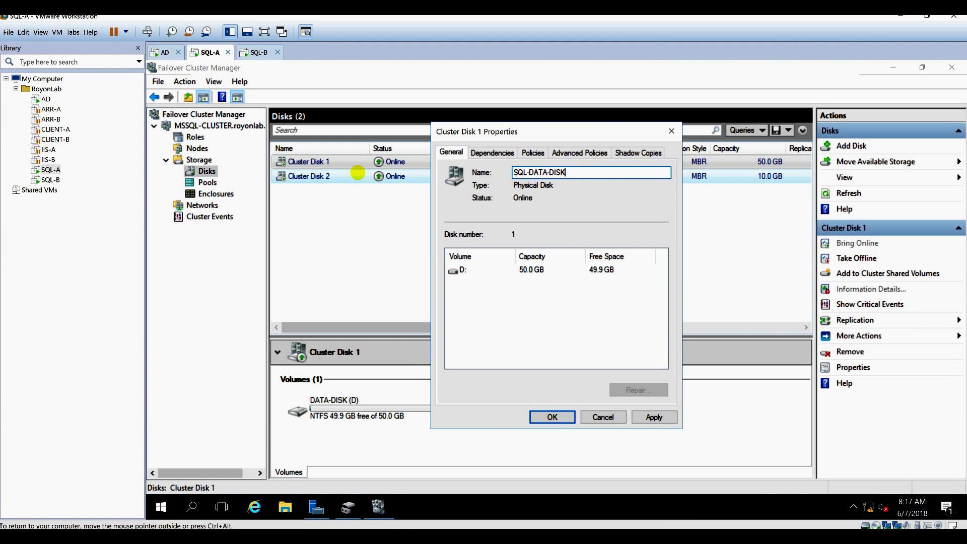
click(554, 417)
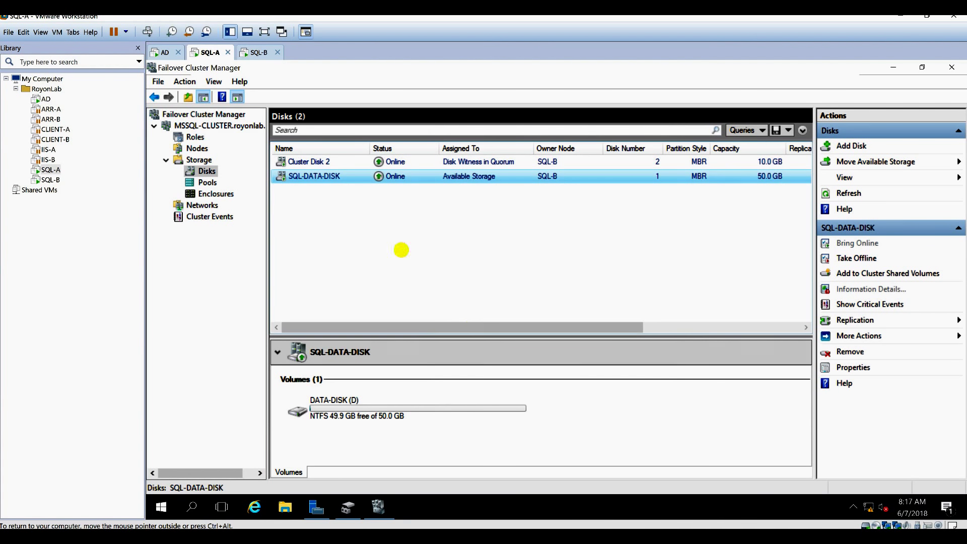
Rename the 10 GB Cluster Disk 2 to SQL-QUORUM-DISK.
click(340, 160)
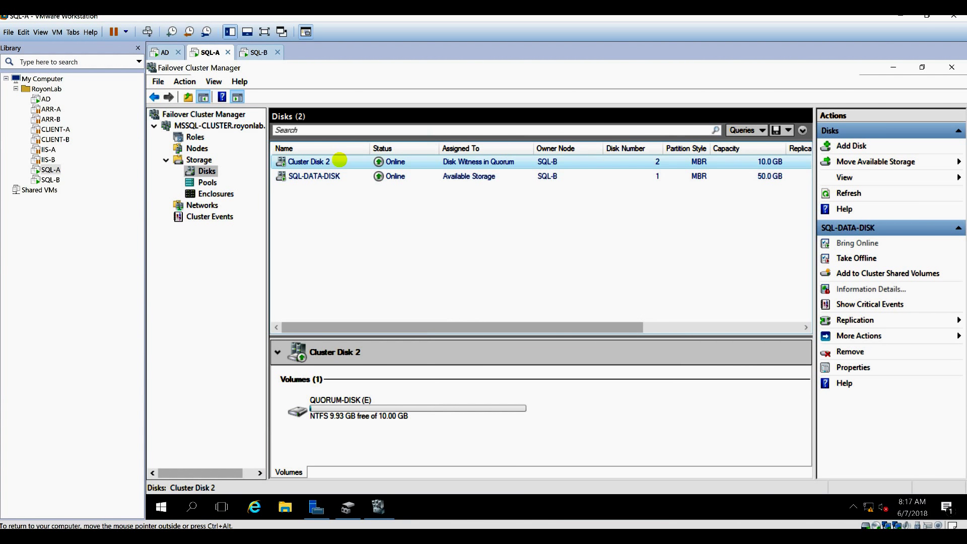
right_click(318, 161)
click(329, 319)
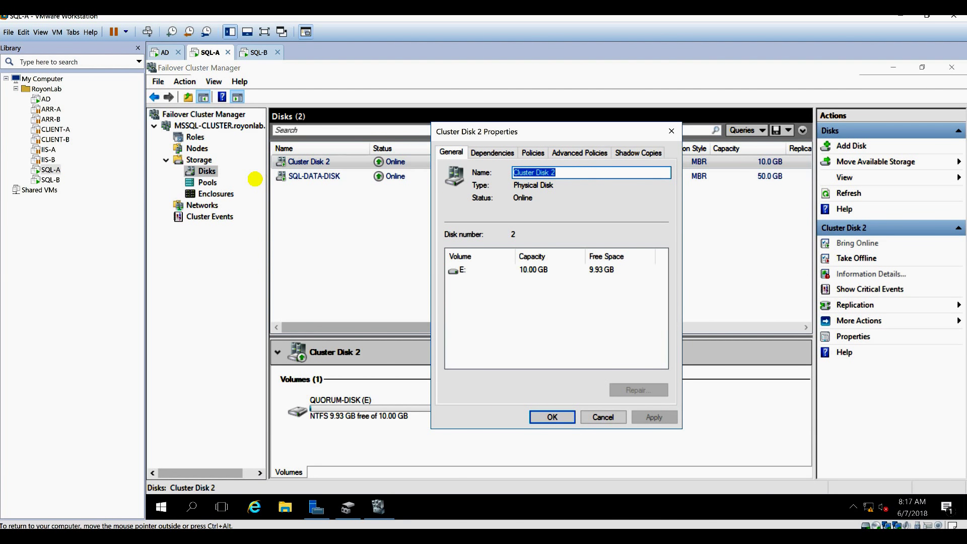
text(SQL-QUORUM-DISK)
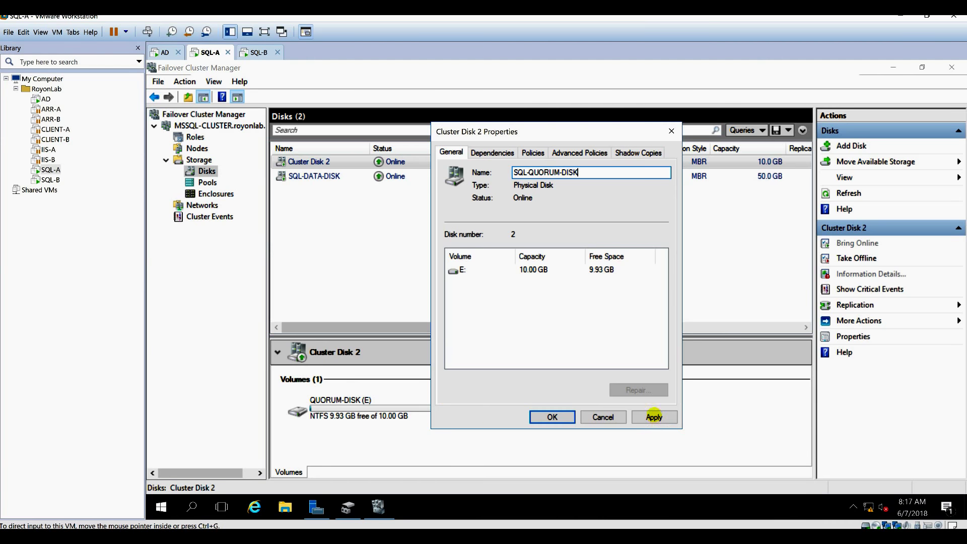
click(654, 416)
click(552, 416)
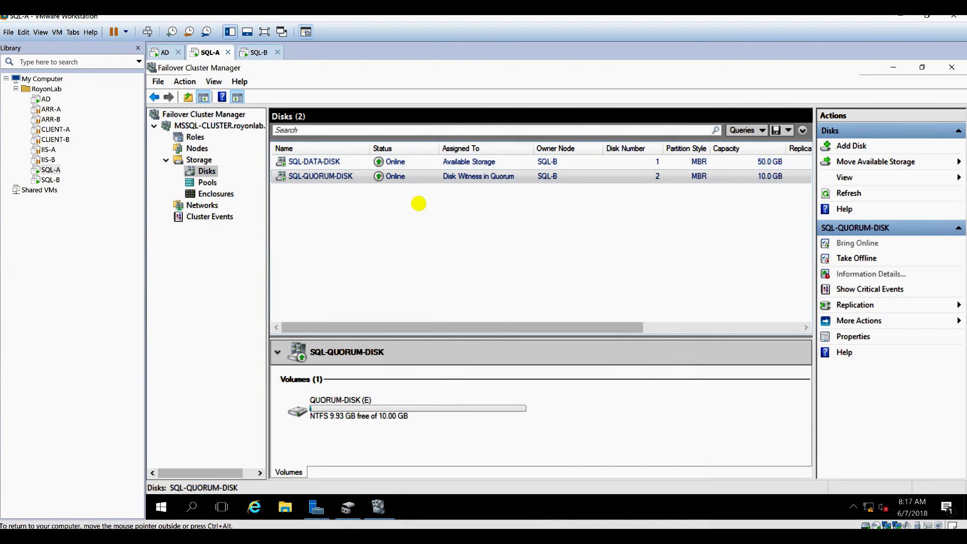
click(208, 183)
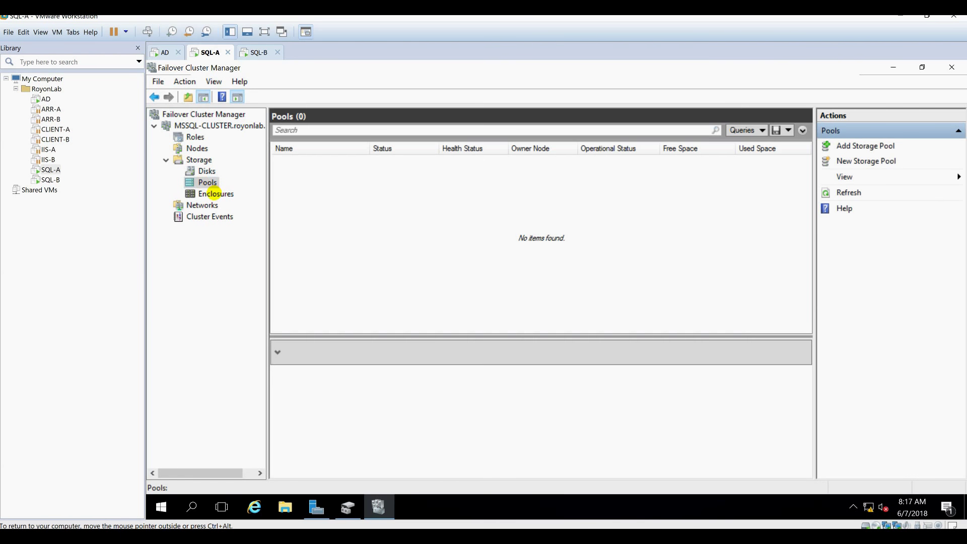
Inspect the cluster networks and view Cluster Network 1's properties without changes.
click(215, 194)
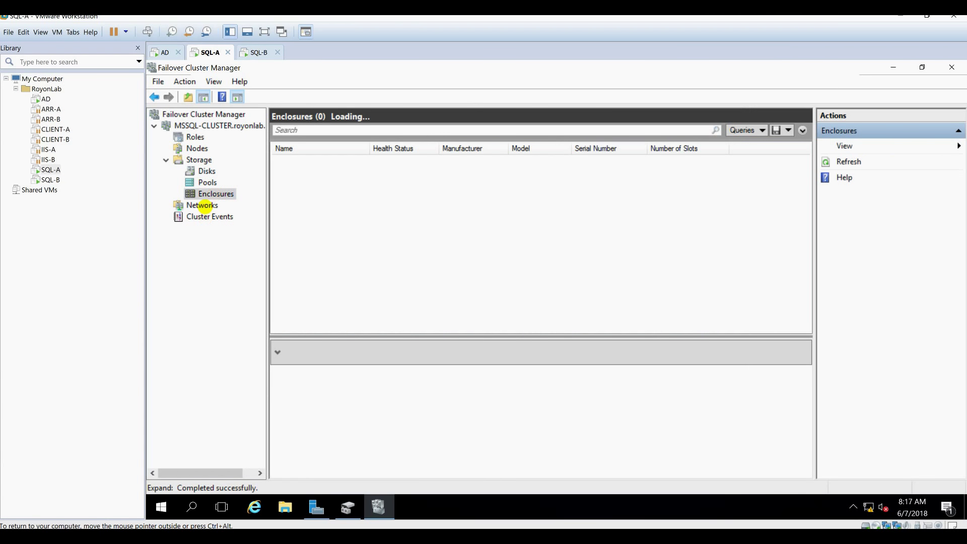
click(202, 205)
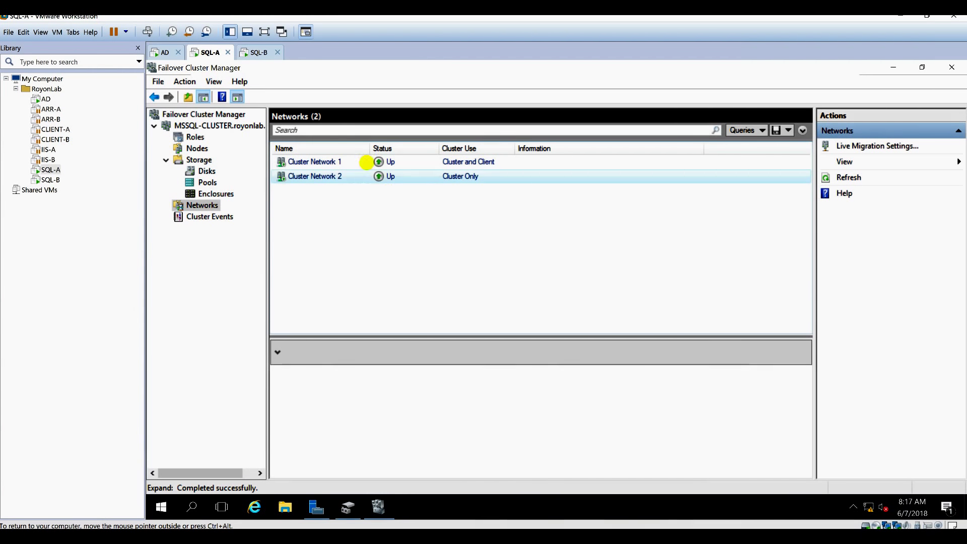
click(366, 162)
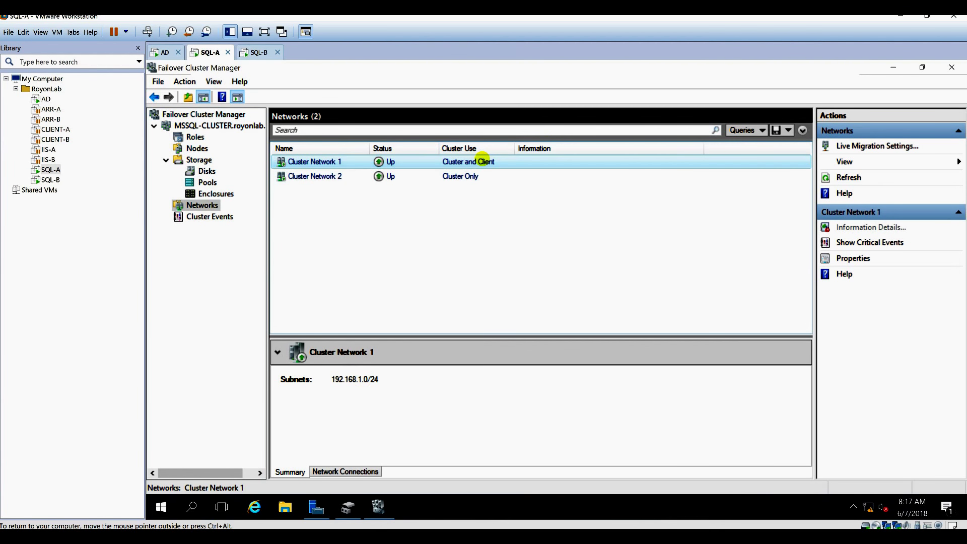
right_click(483, 160)
click(518, 198)
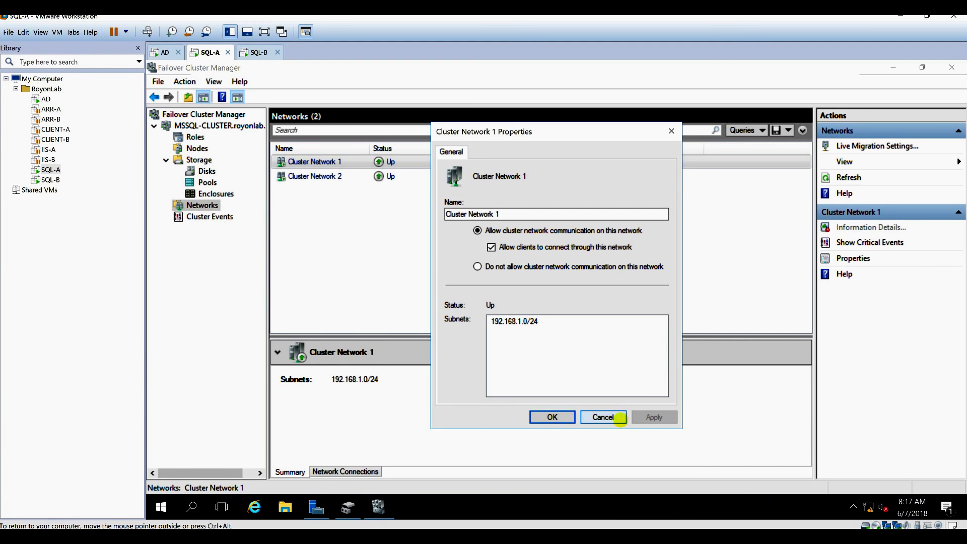
click(612, 417)
Rename Cluster Network 2 to HEARTBEAT.
click(309, 177)
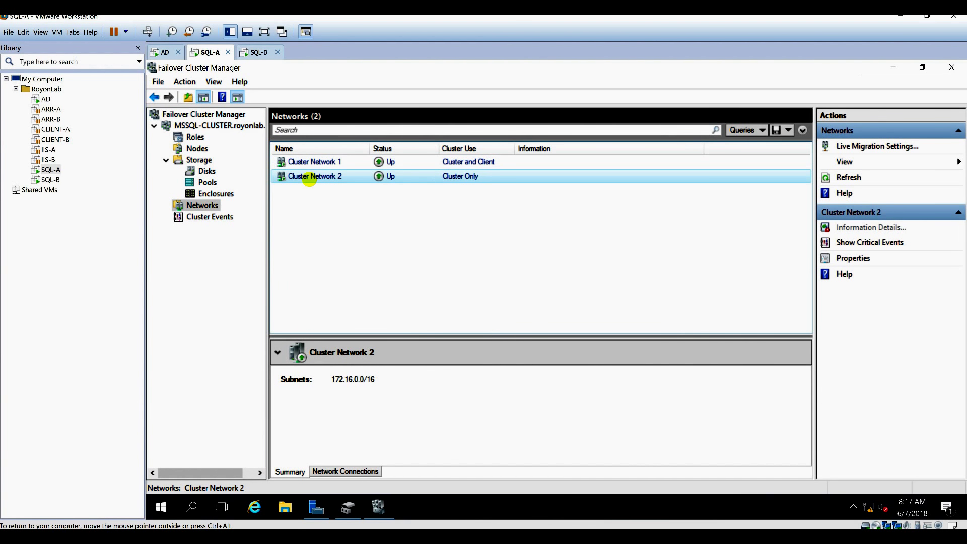
right_click(309, 177)
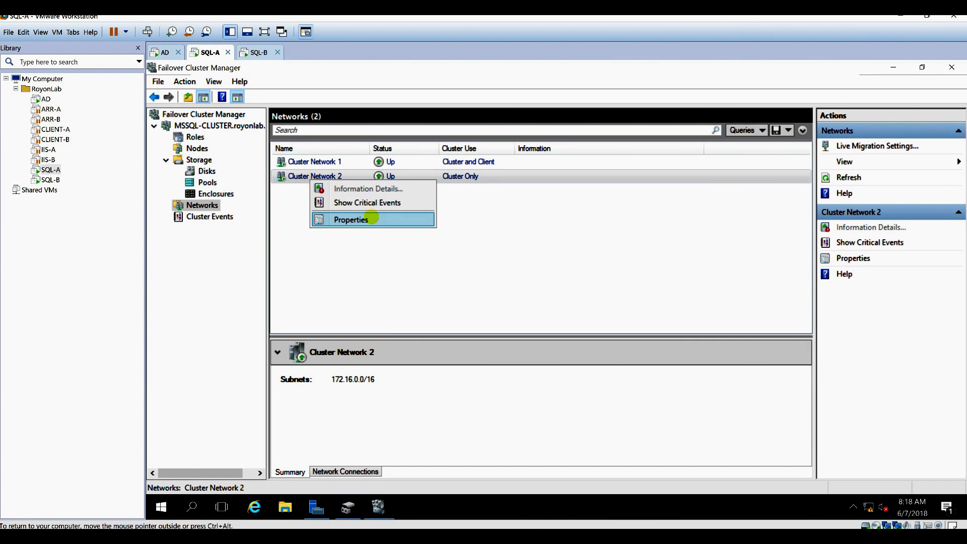
click(322, 218)
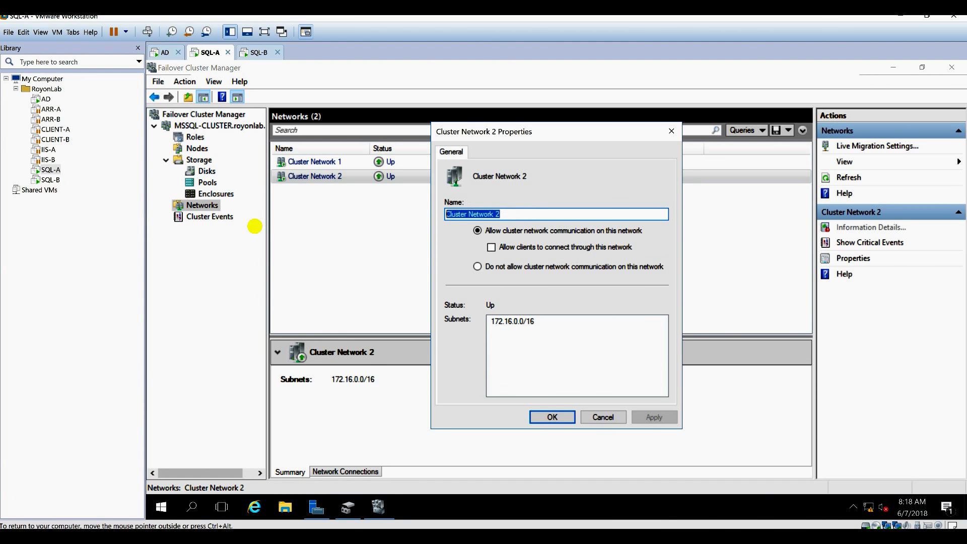
text(HEARTBEAT)
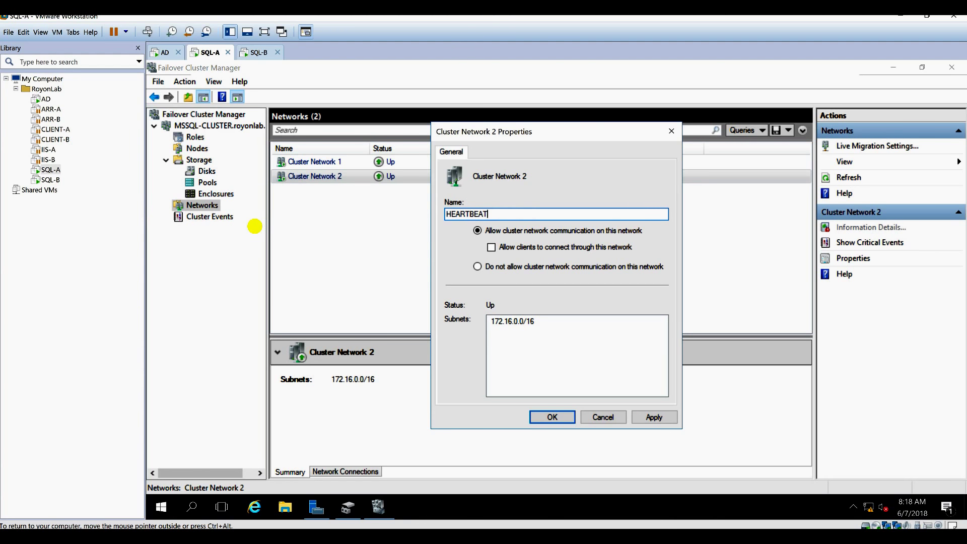
click(553, 417)
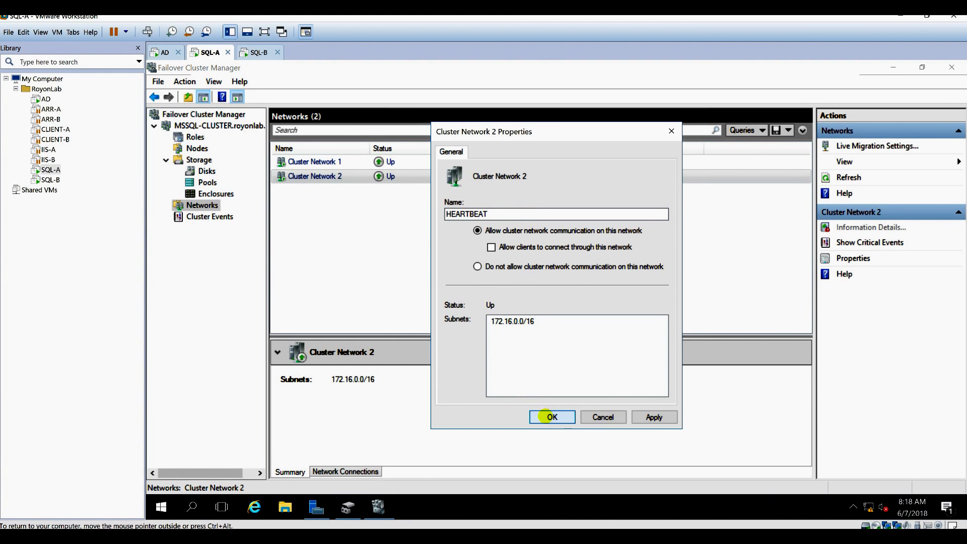
Rename Cluster Network 1 to LAN and recheck the networks list.
click(323, 162)
right_click(319, 162)
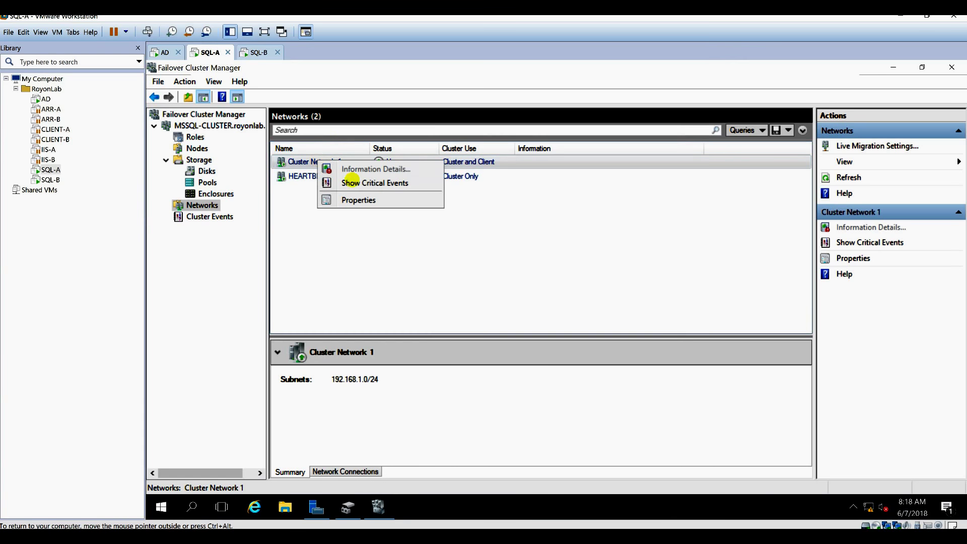
click(366, 200)
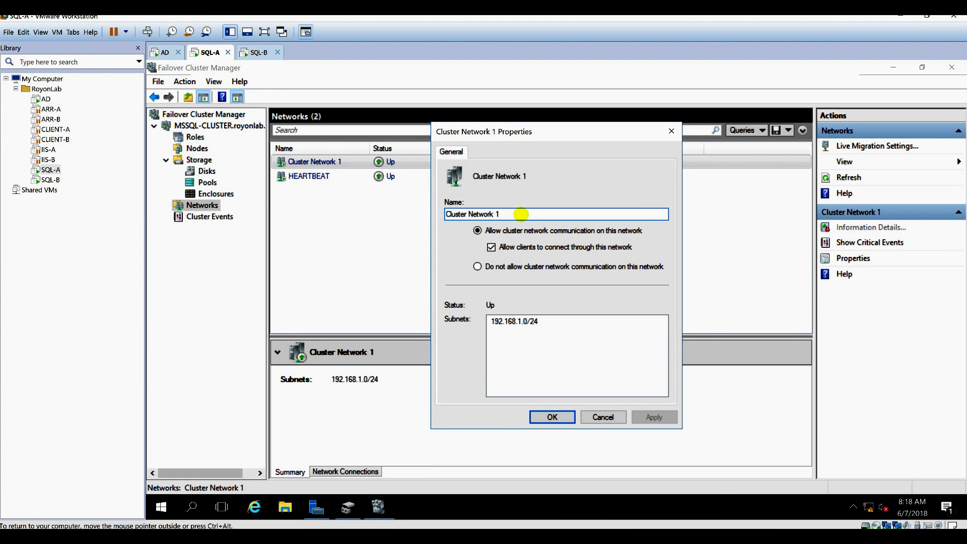
text(LAN)
key(Return)
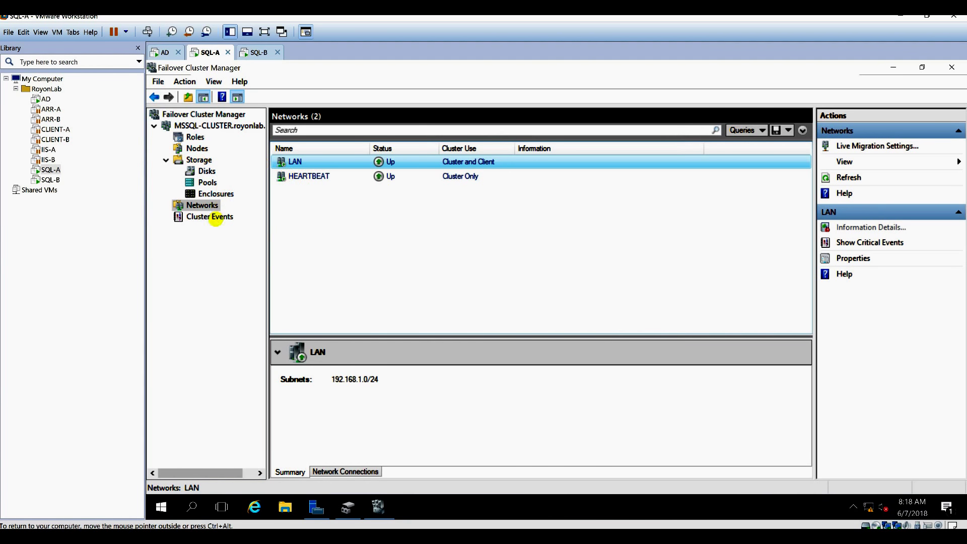
click(208, 217)
click(201, 204)
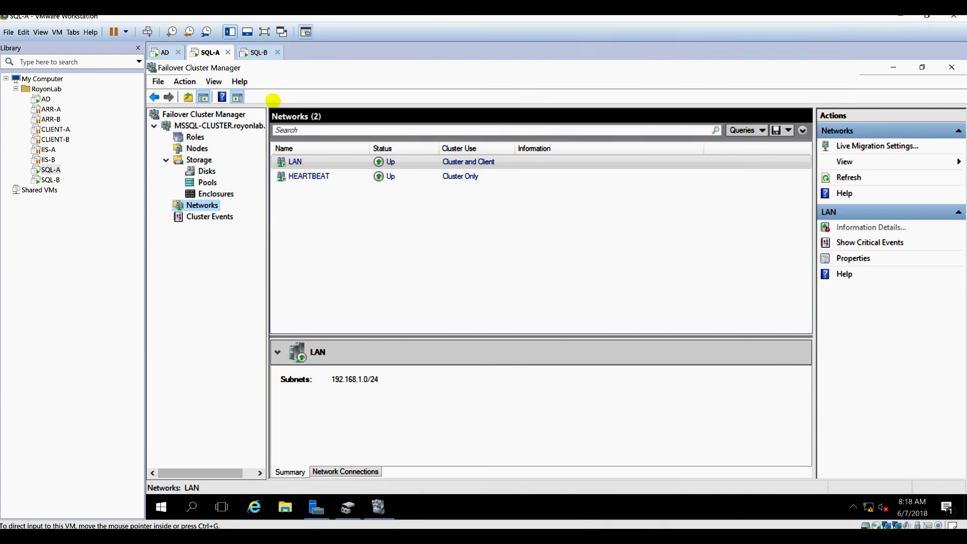
Minimize Failover Cluster Manager and Server Manager to reveal SQL-A's desktop.
click(893, 67)
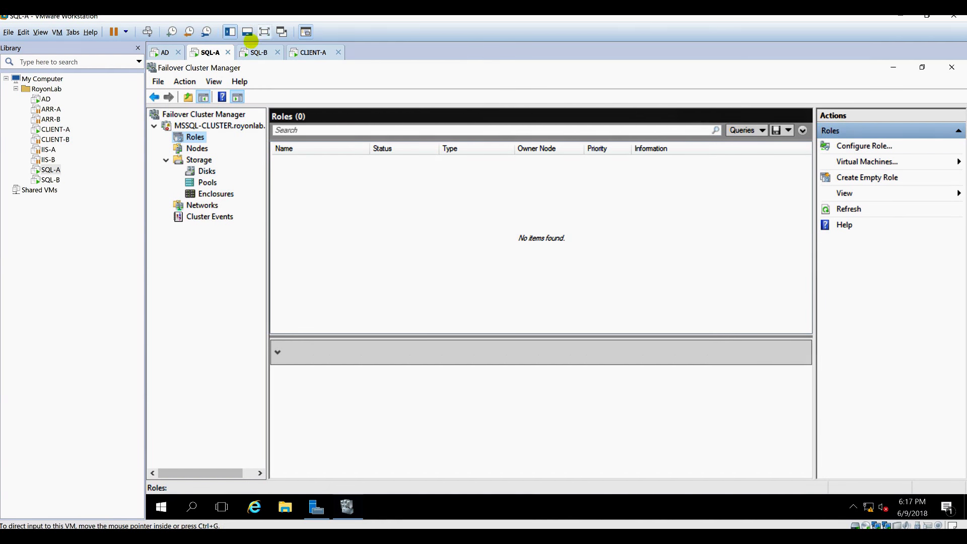
click(890, 68)
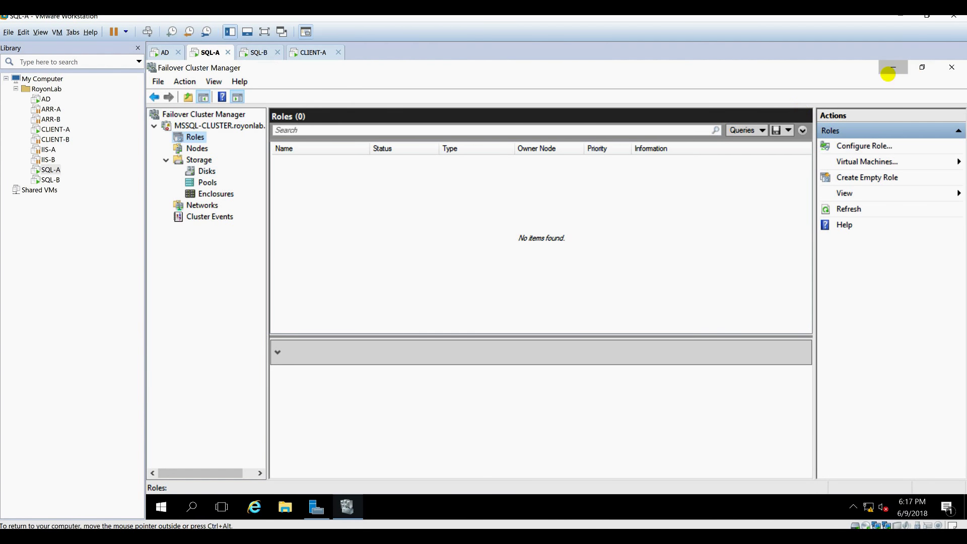
click(890, 68)
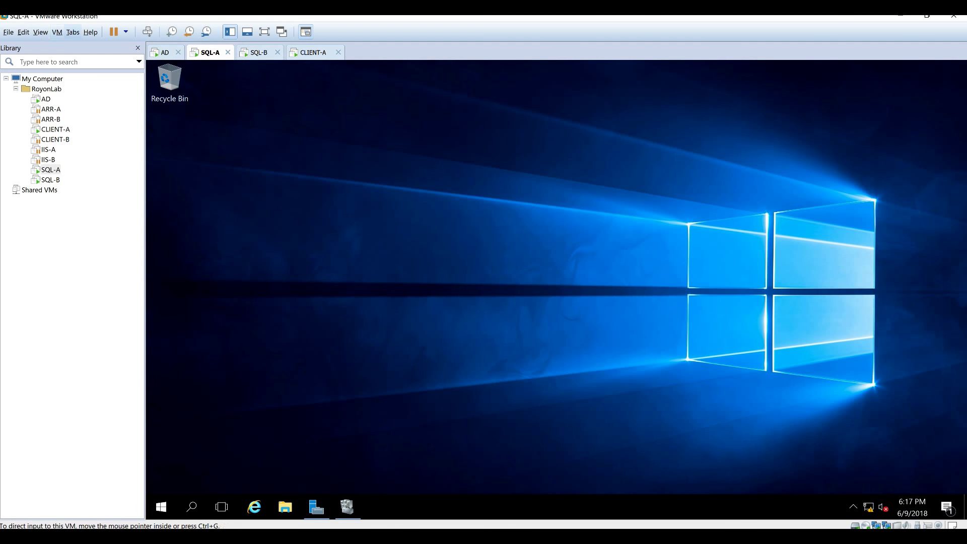
In SQL-A's virtual machine settings, browse to the SQL Server 2014 installer disc image.
click(57, 32)
click(78, 144)
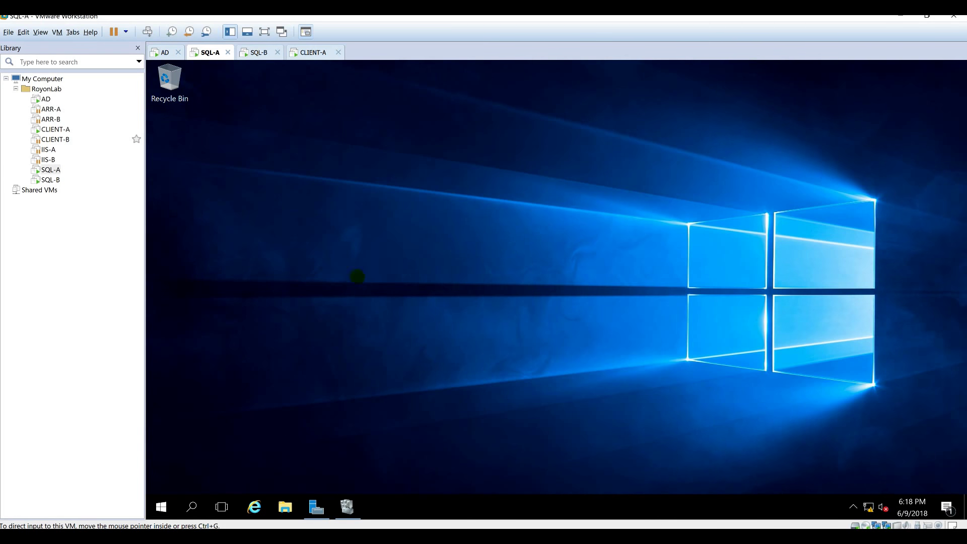
click(633, 214)
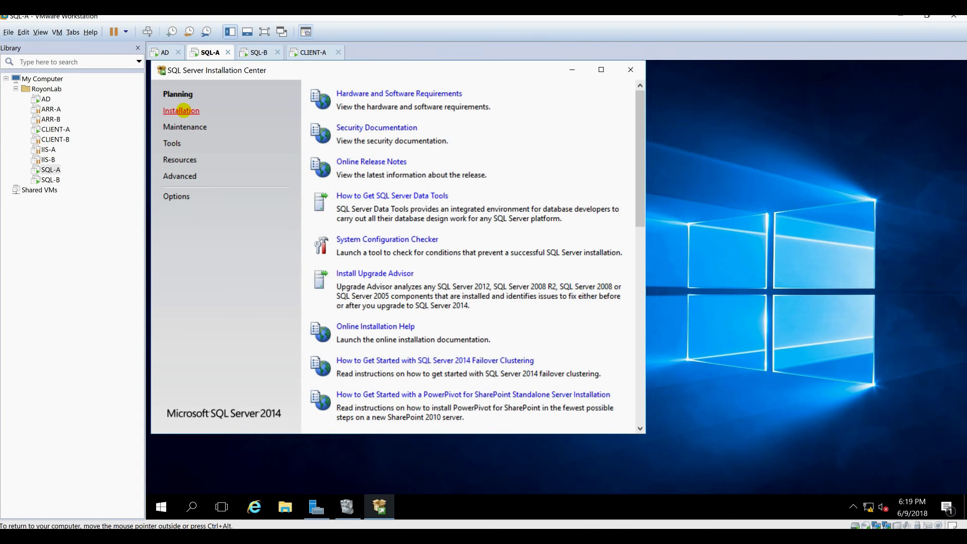
Launch a new SQL Server failover cluster installation from the Installation Center's Installation page.
click(181, 110)
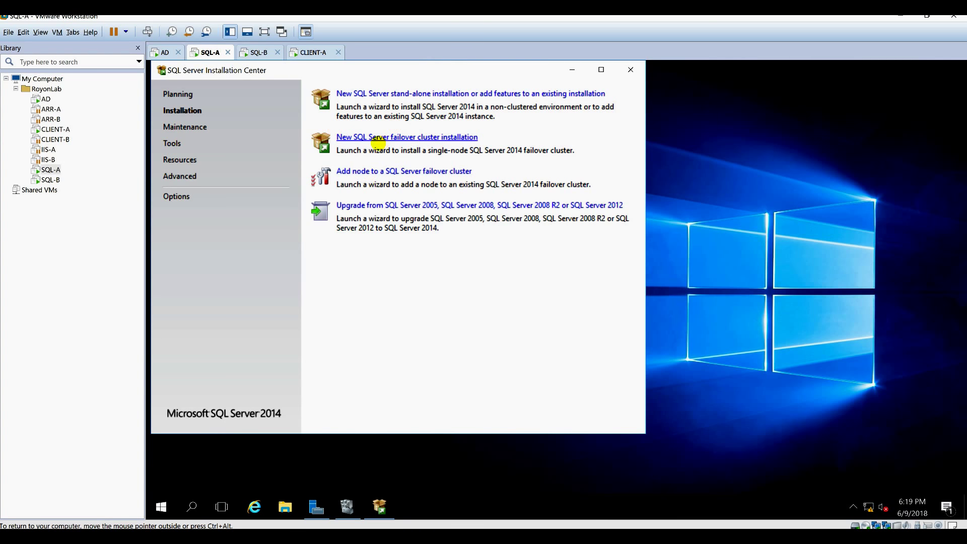
click(374, 137)
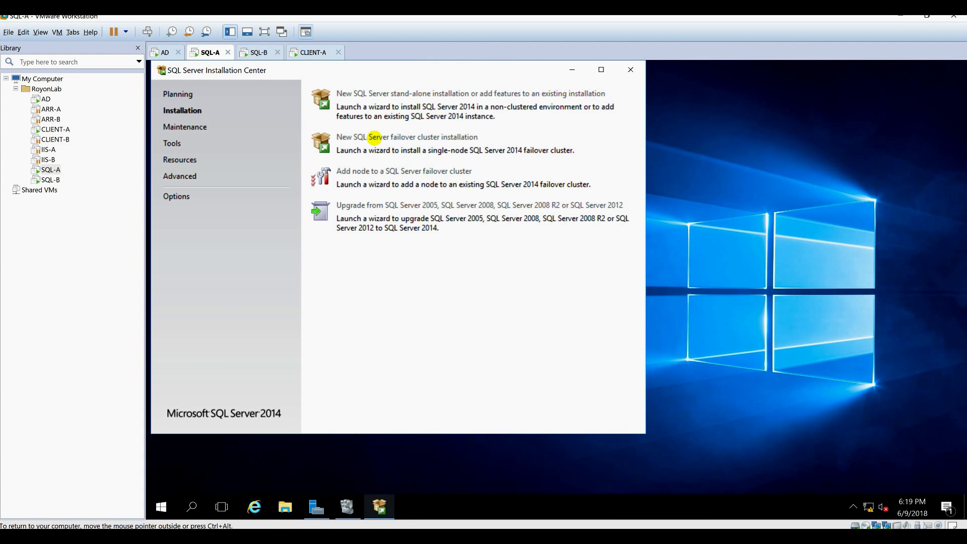
click(571, 69)
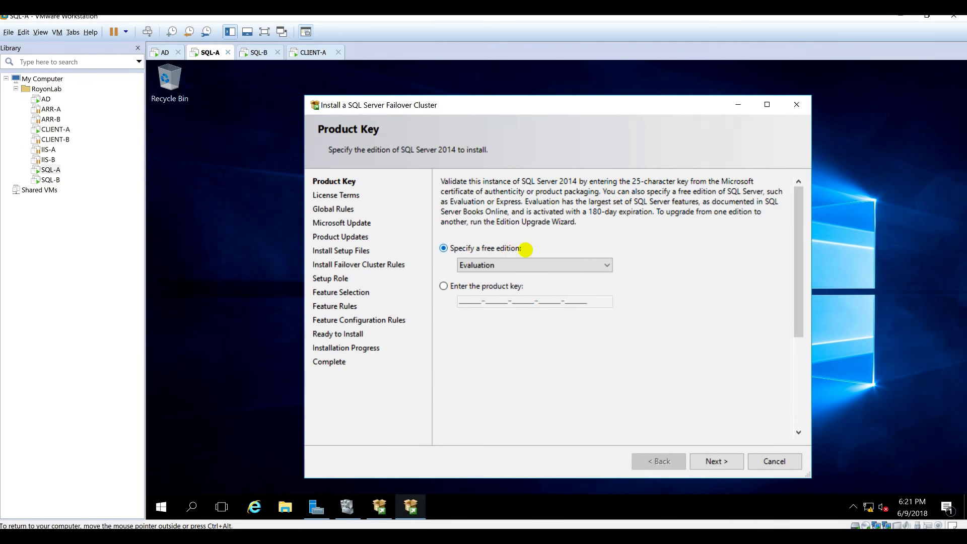
Keep the Evaluation edition and accept the SQL Server license terms.
click(498, 263)
click(583, 259)
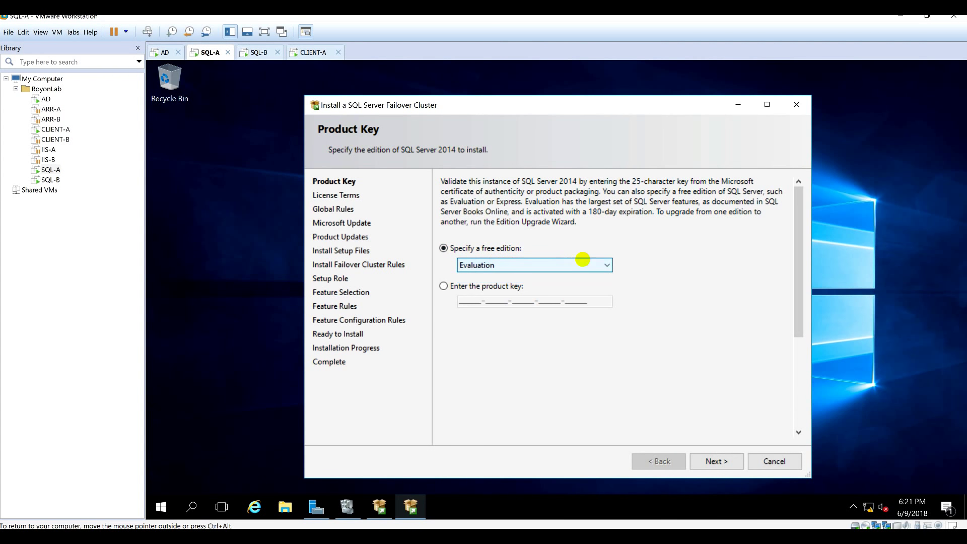
click(714, 460)
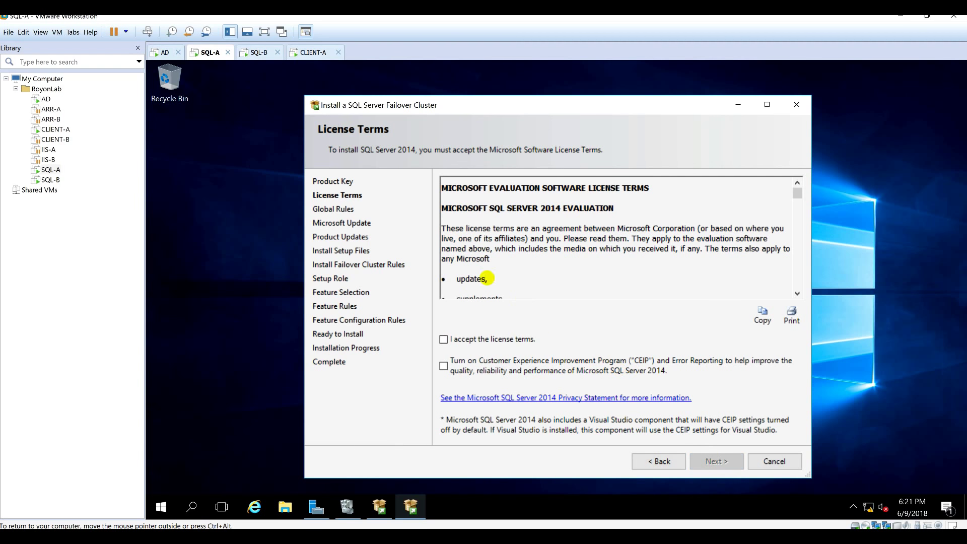
click(443, 339)
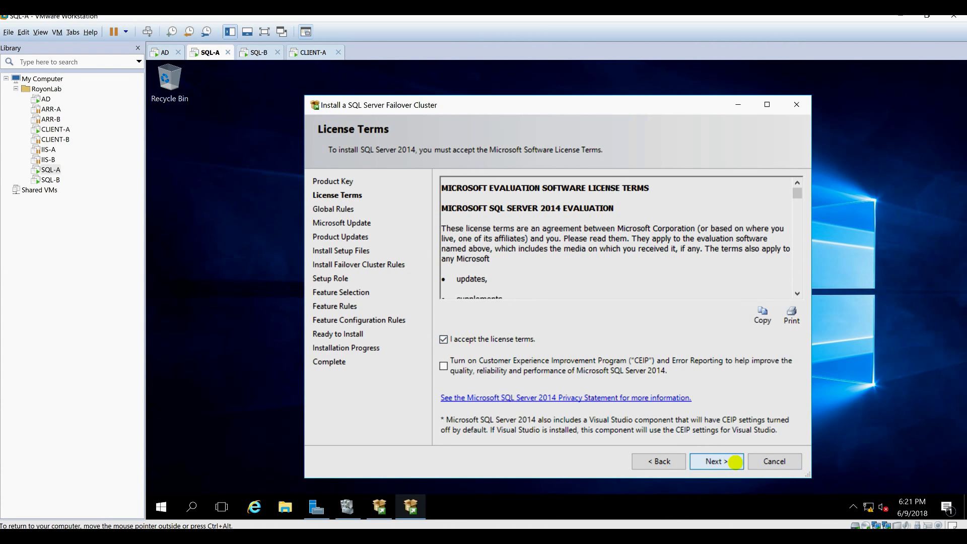
click(735, 462)
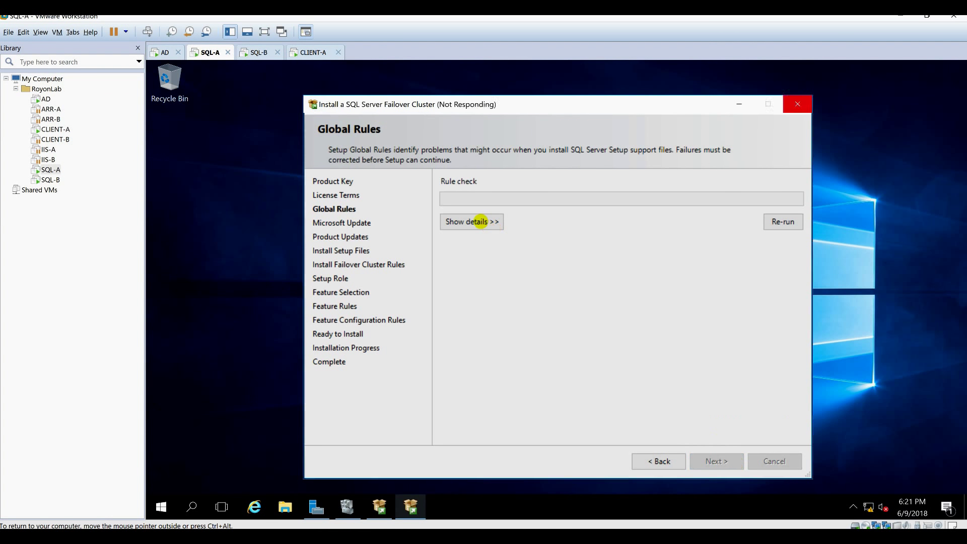
Get past Global Rules, Microsoft Update and the failed product update search.
click(479, 222)
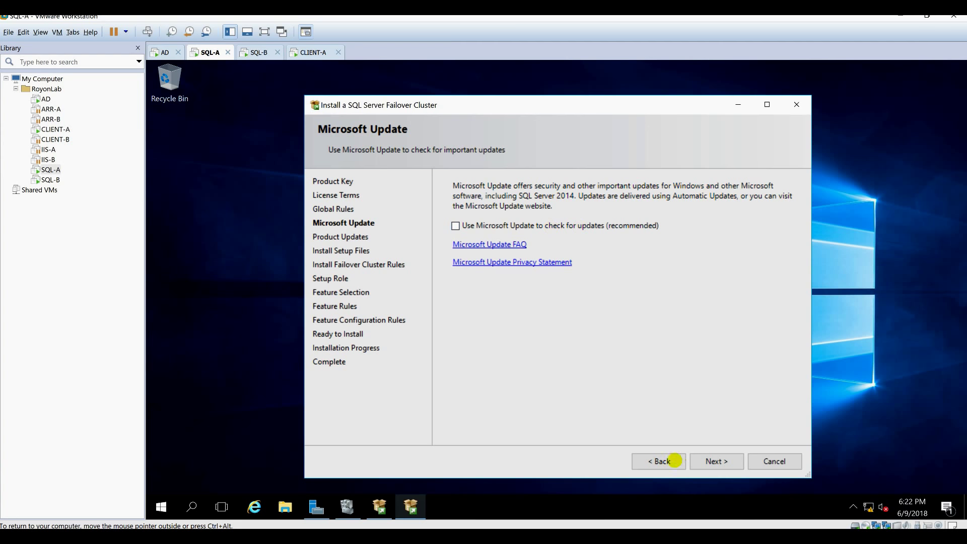
click(715, 461)
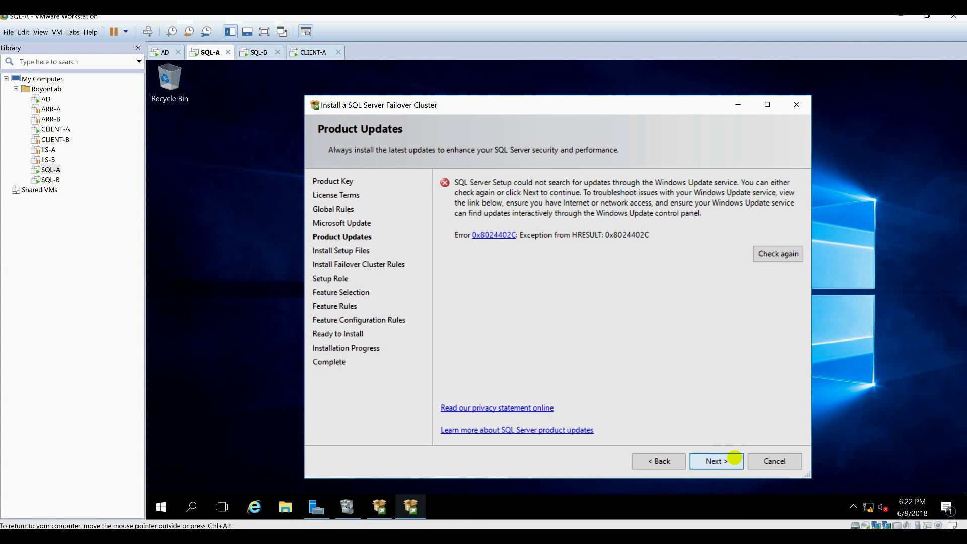
click(728, 459)
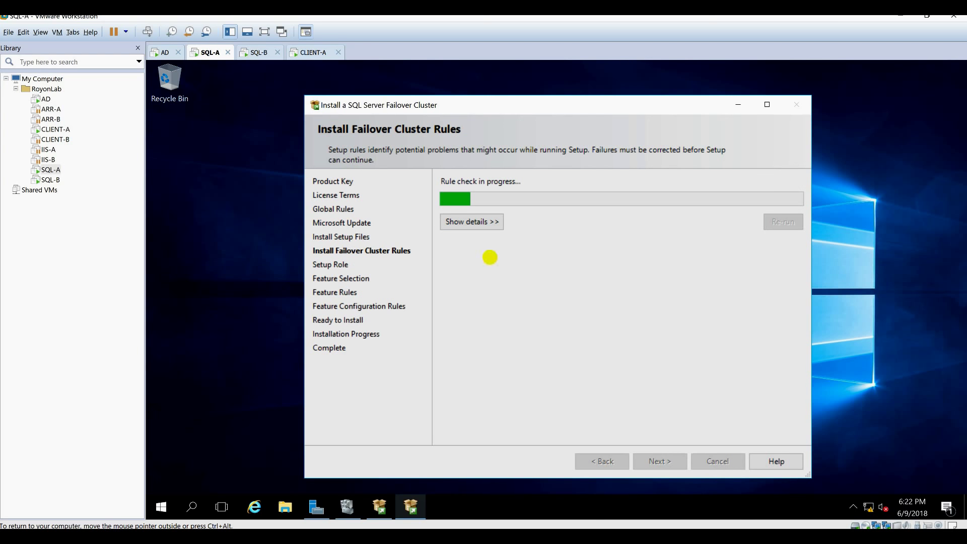
Review the cluster rules details (18 passed, 5 warnings, 0 failed) and continue to Setup Role.
click(483, 222)
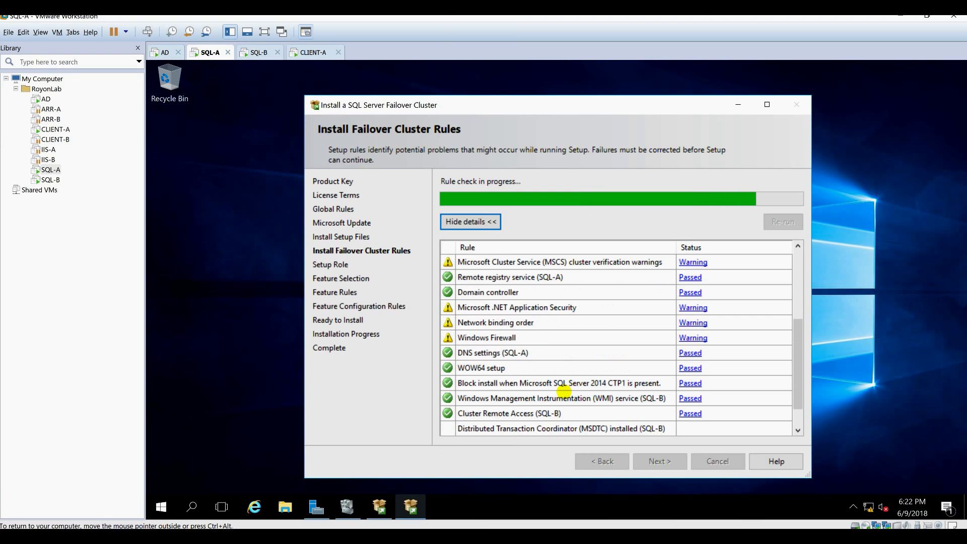
scroll(563, 392, up, 4)
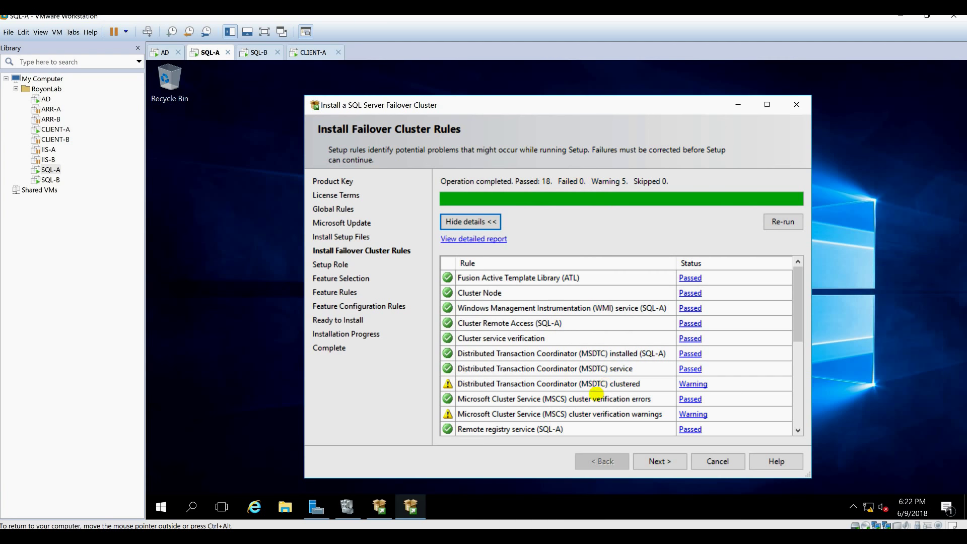
scroll(593, 399, down, 4)
click(657, 460)
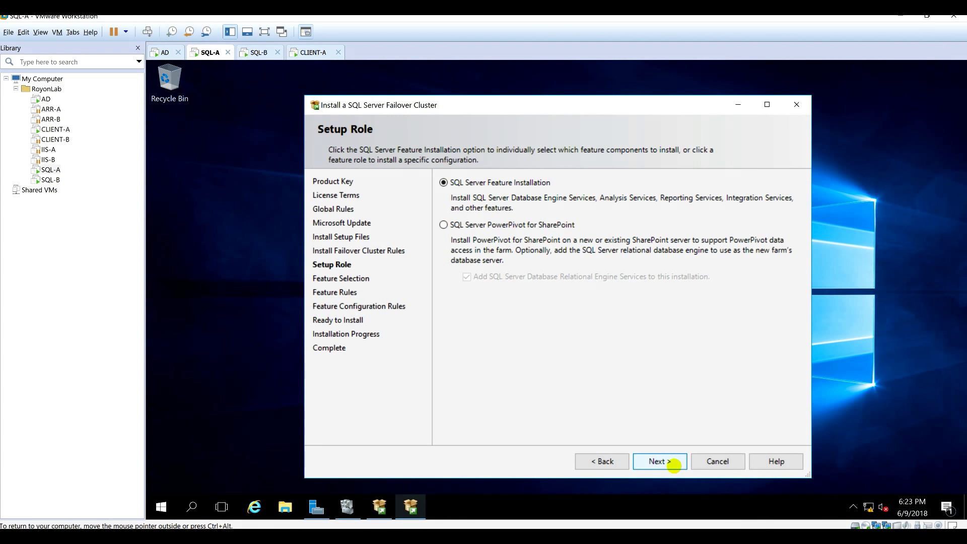
Keep SQL Server Feature Installation, Select All features, and continue to Instance Configuration.
click(673, 465)
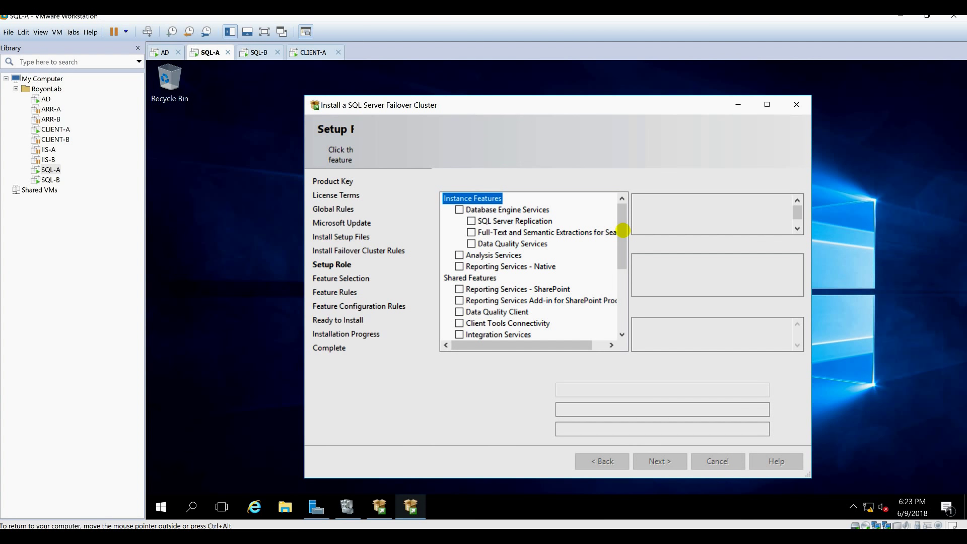
scroll(623, 247, down, 3)
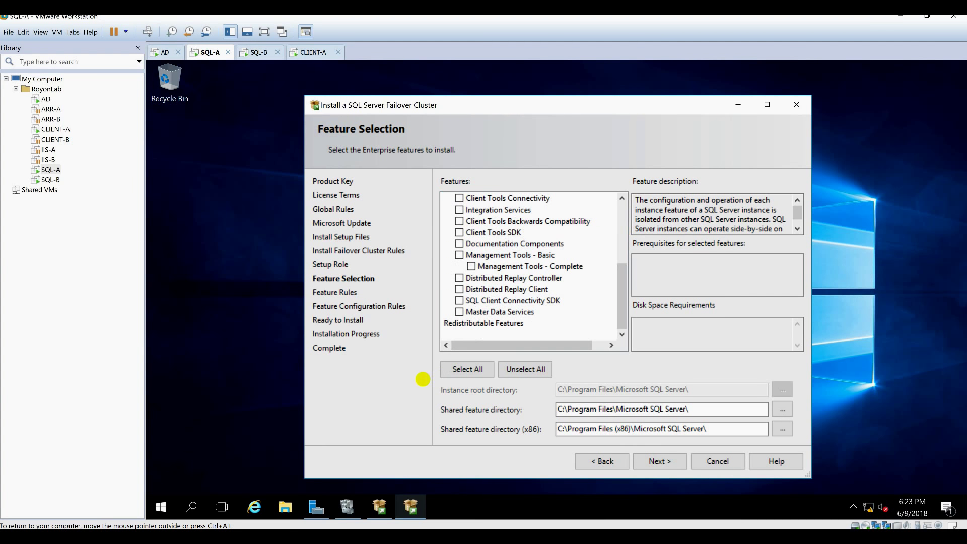
click(475, 369)
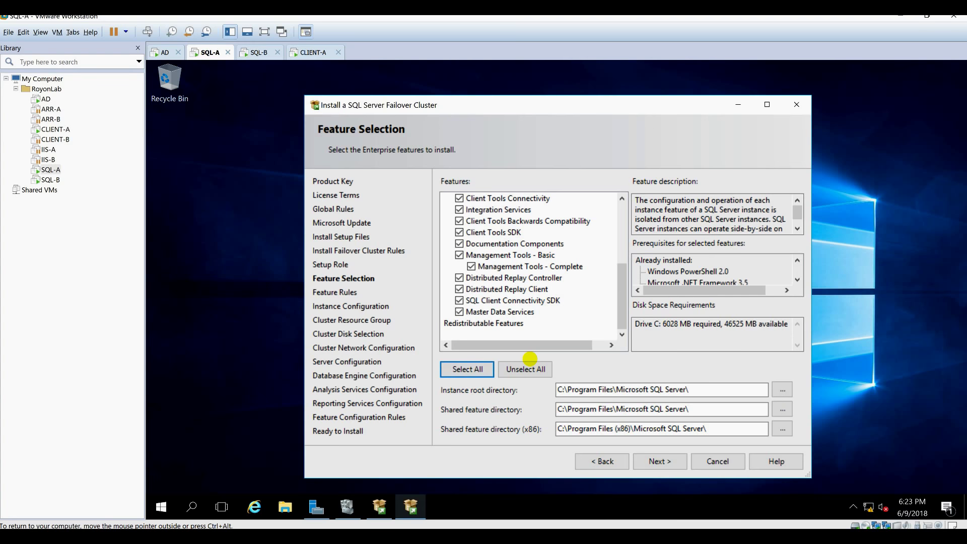
click(663, 463)
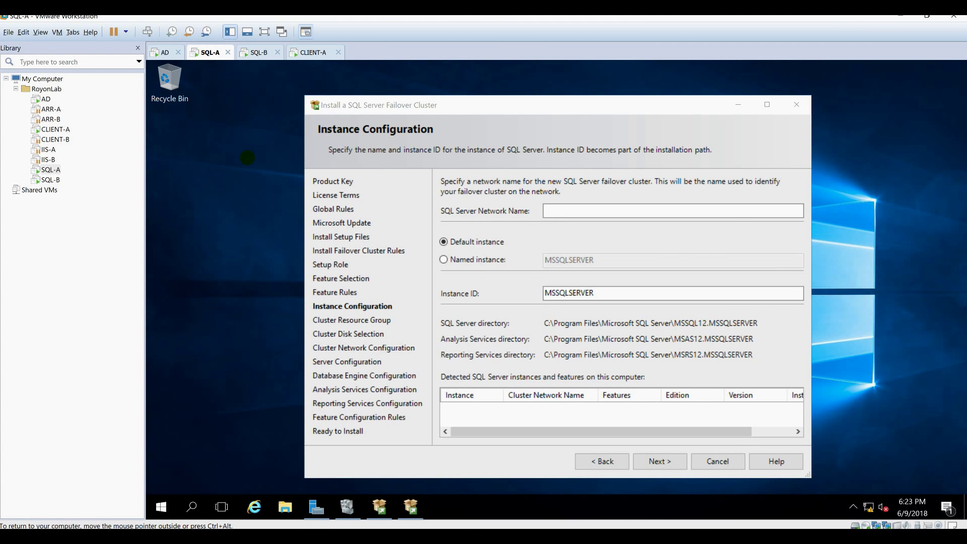
click(348, 506)
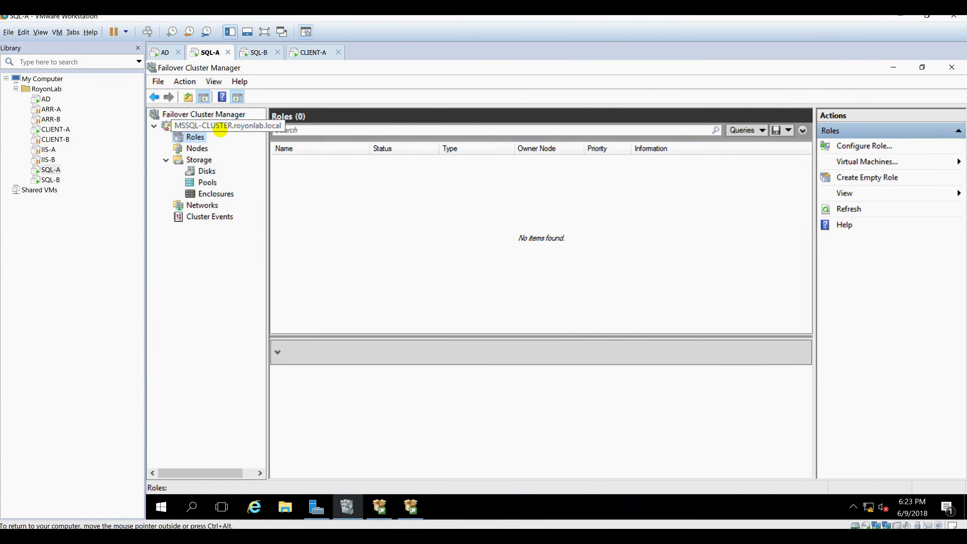
mouse_move(411, 506)
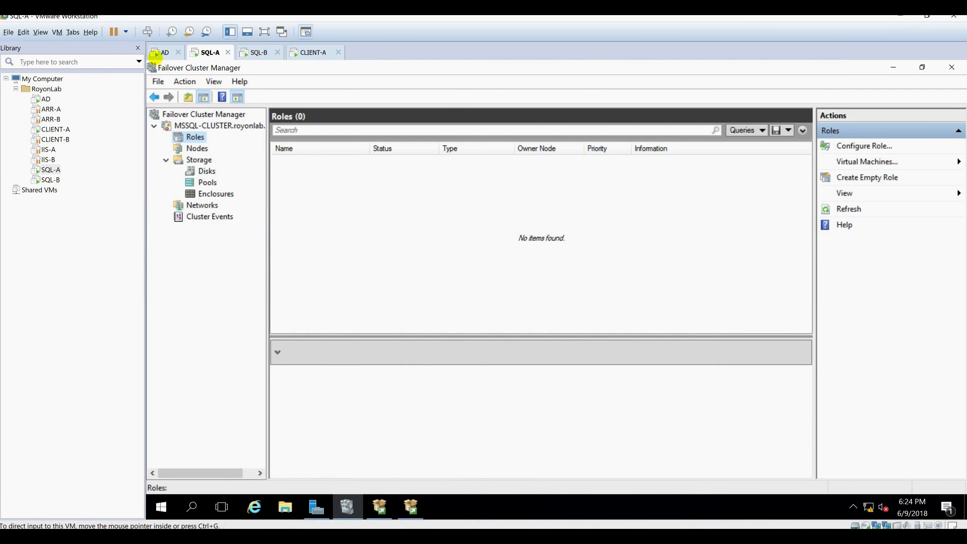
click(156, 56)
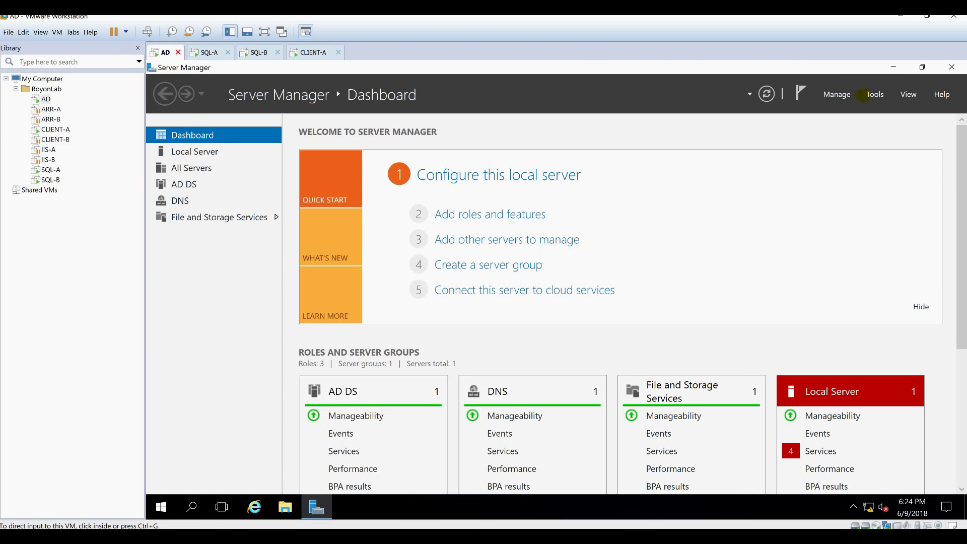
click(867, 94)
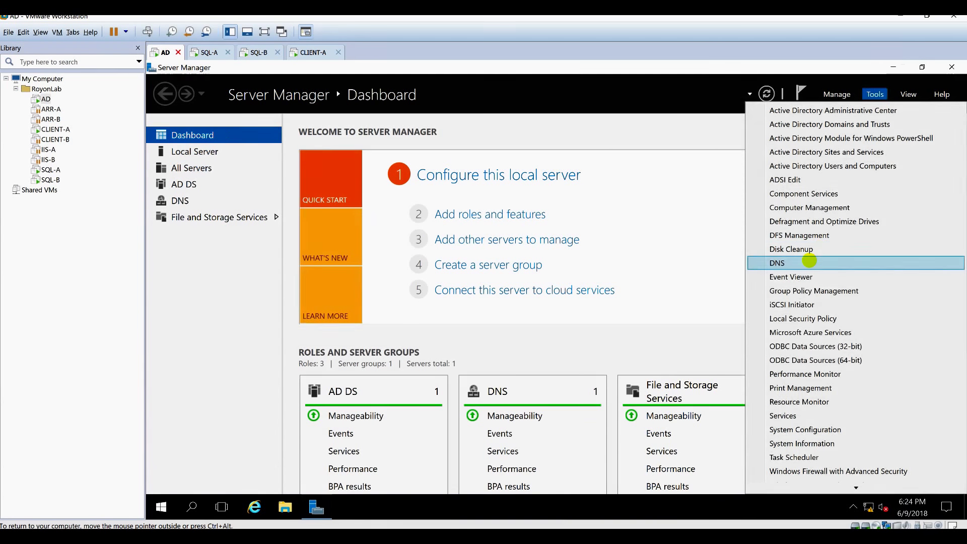
click(806, 262)
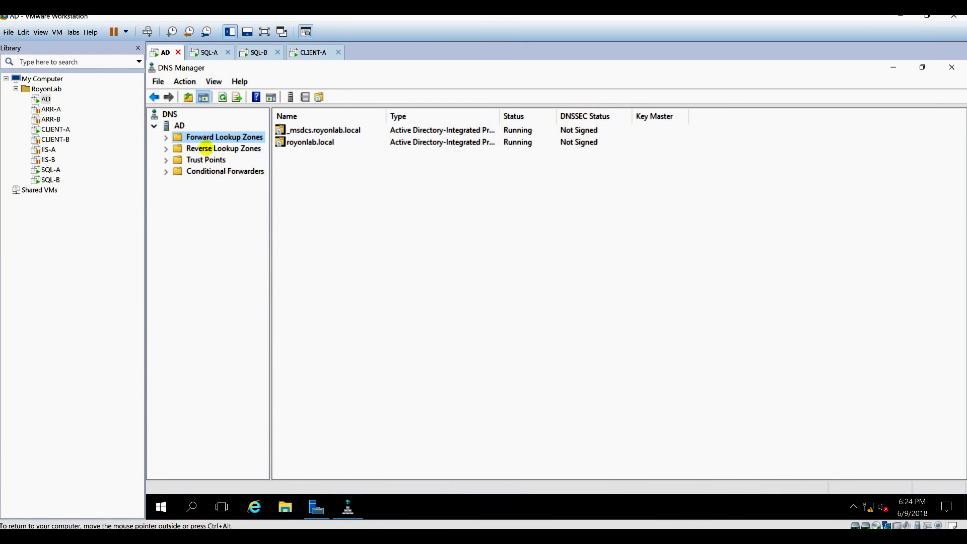
double_click(209, 135)
double_click(214, 159)
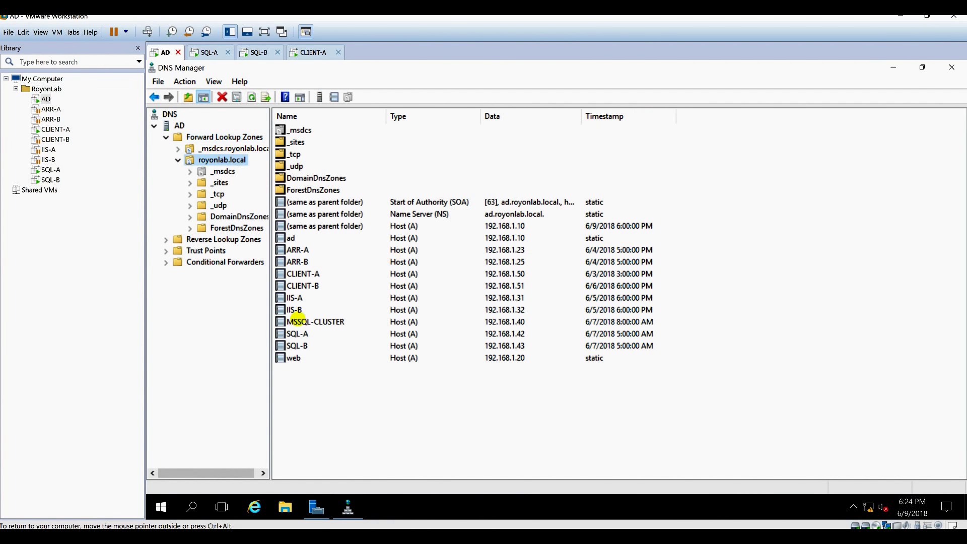
click(297, 322)
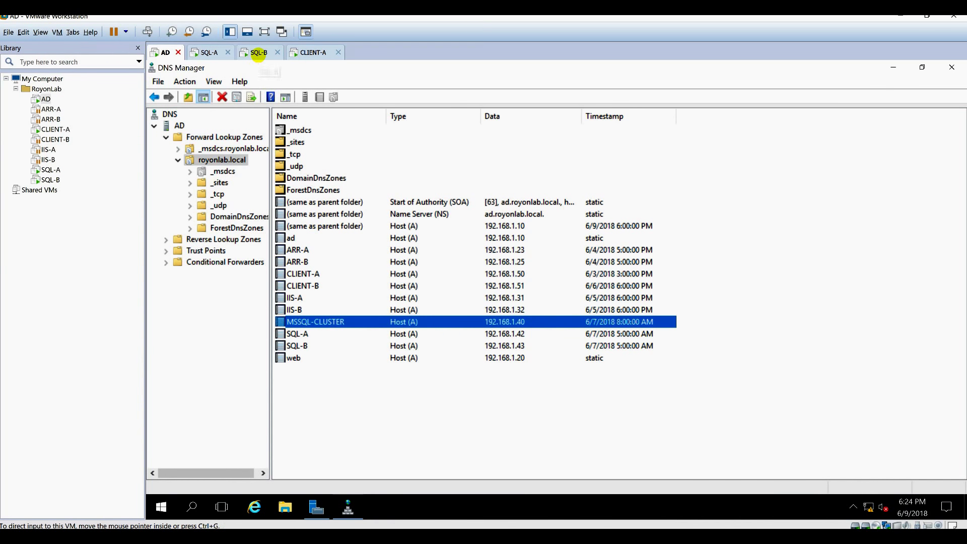
double_click(218, 239)
click(215, 260)
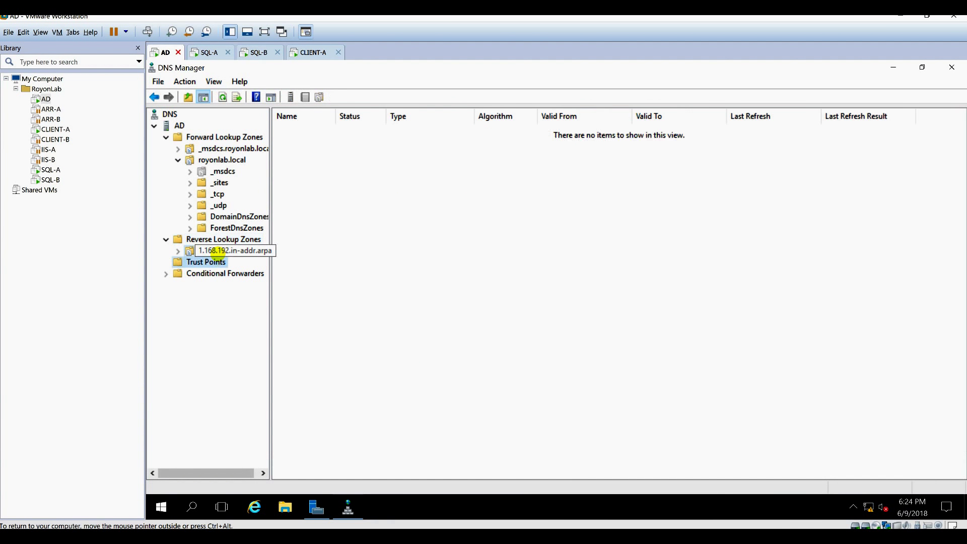
click(218, 252)
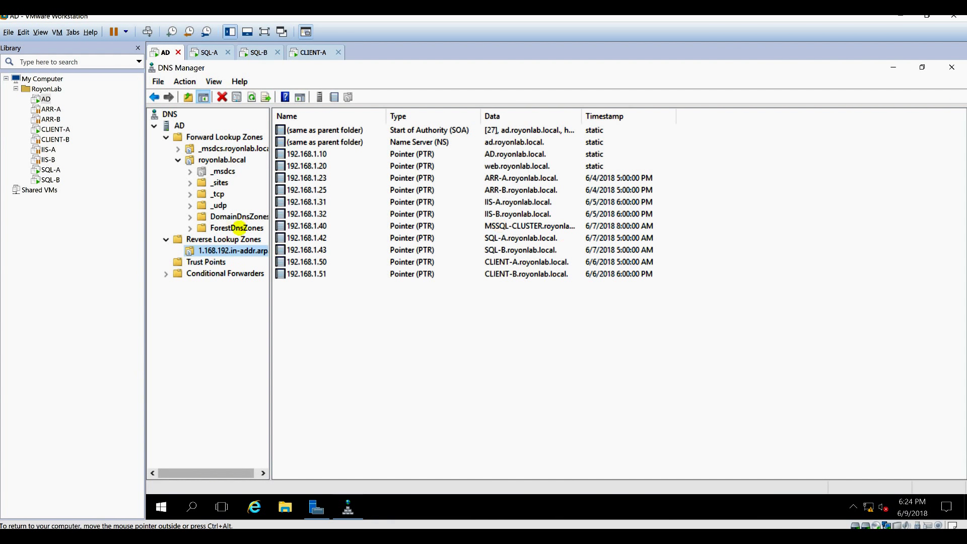
click(227, 137)
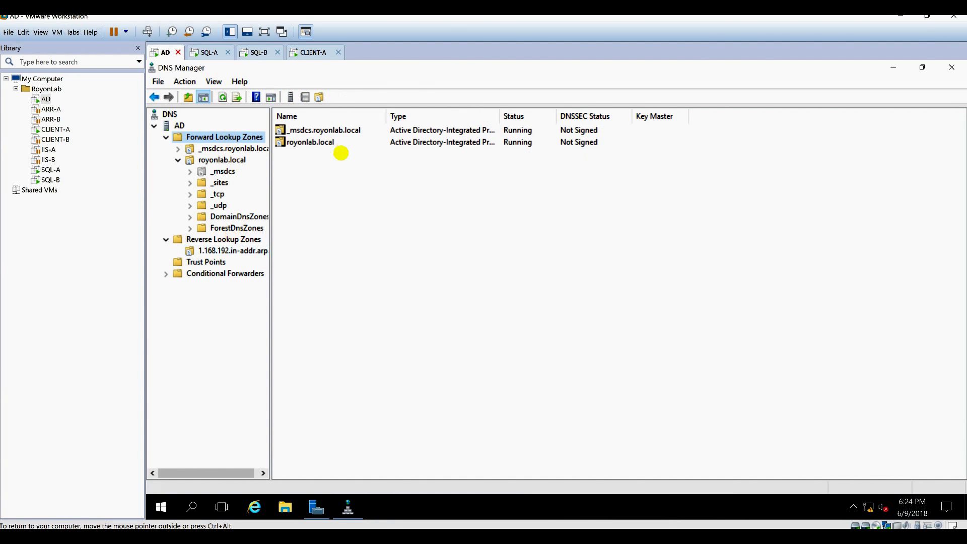
click(221, 160)
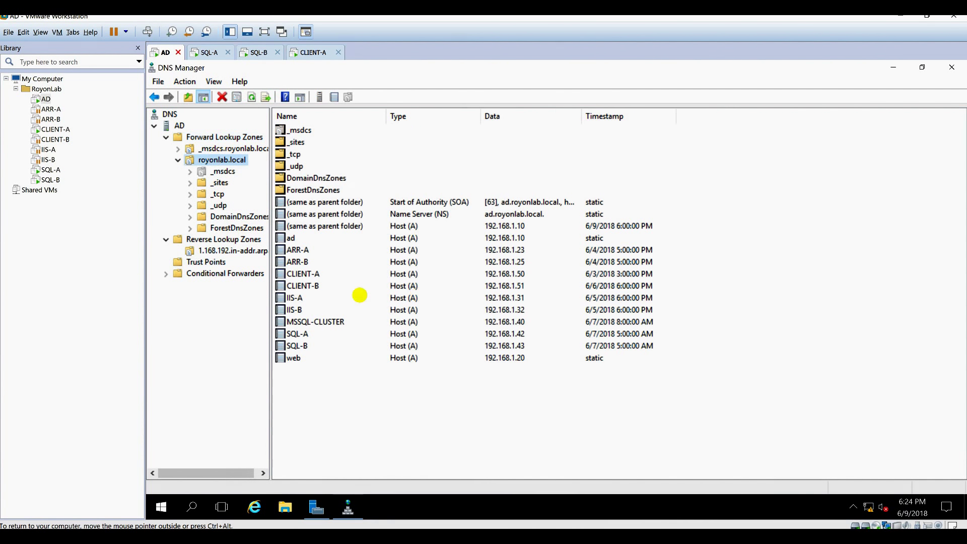
click(323, 322)
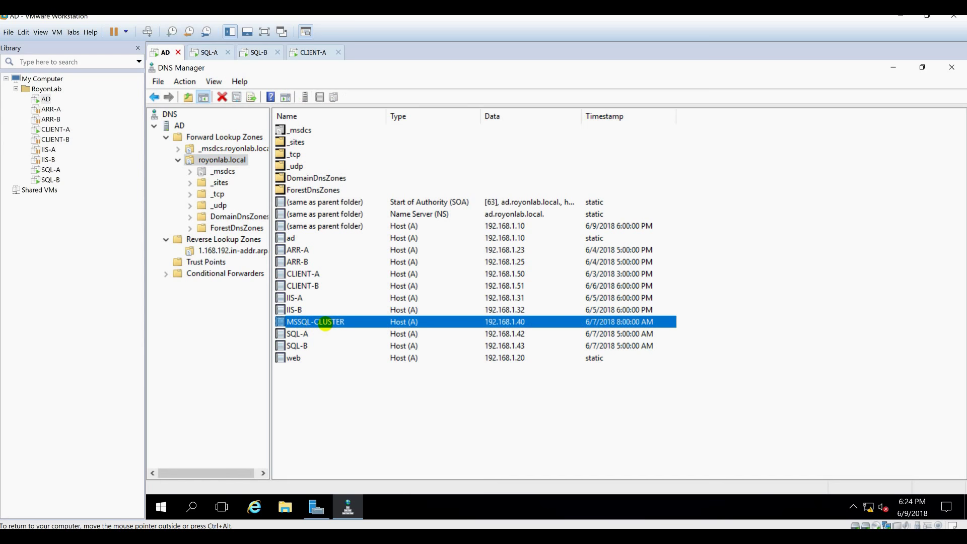
click(207, 53)
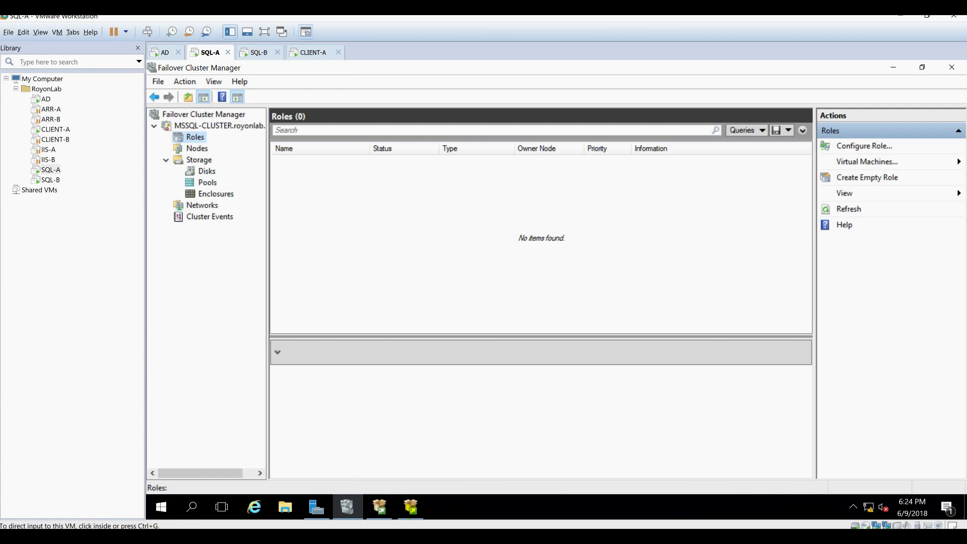
Set the SQL Server network name to MSSQL-SERVER and continue to Cluster Resource Group.
click(411, 507)
click(566, 207)
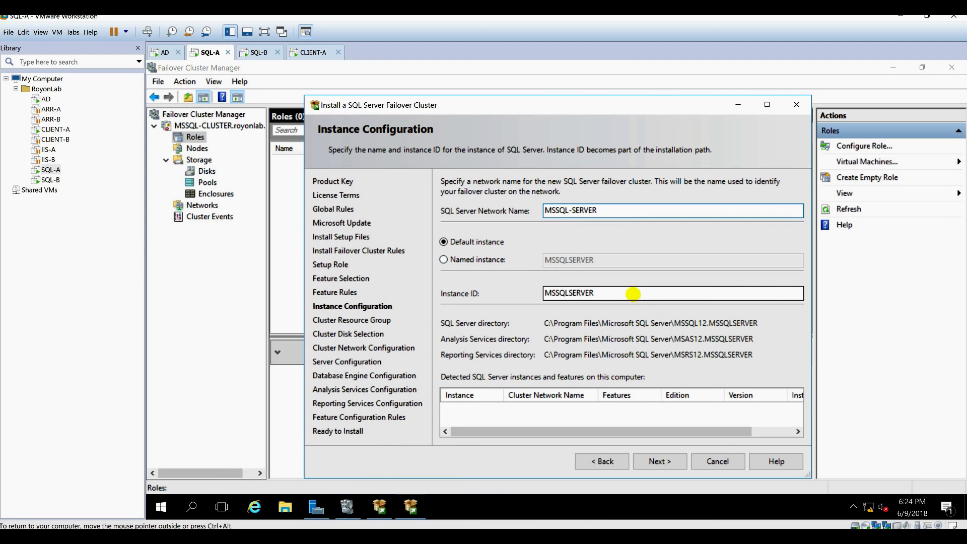
drag(607, 211, 452, 210)
click(656, 461)
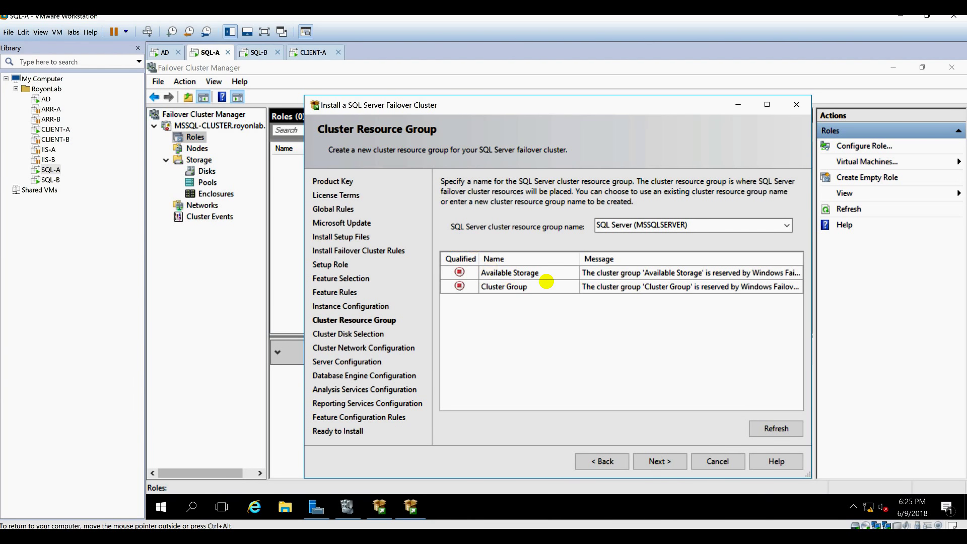
Keep the default resource group and SQL-DATA-DISK, tick the IPv4 LAN network, and begin its address.
click(658, 461)
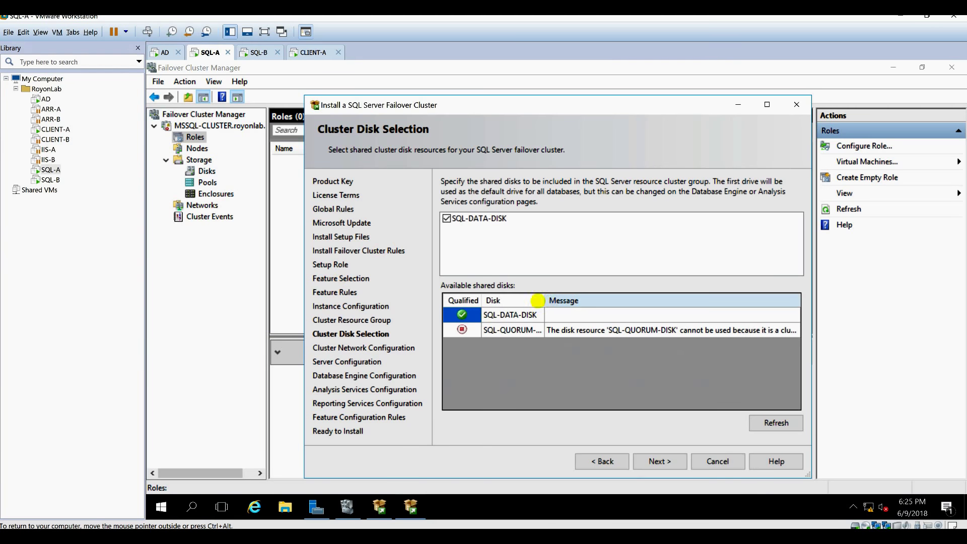
click(655, 461)
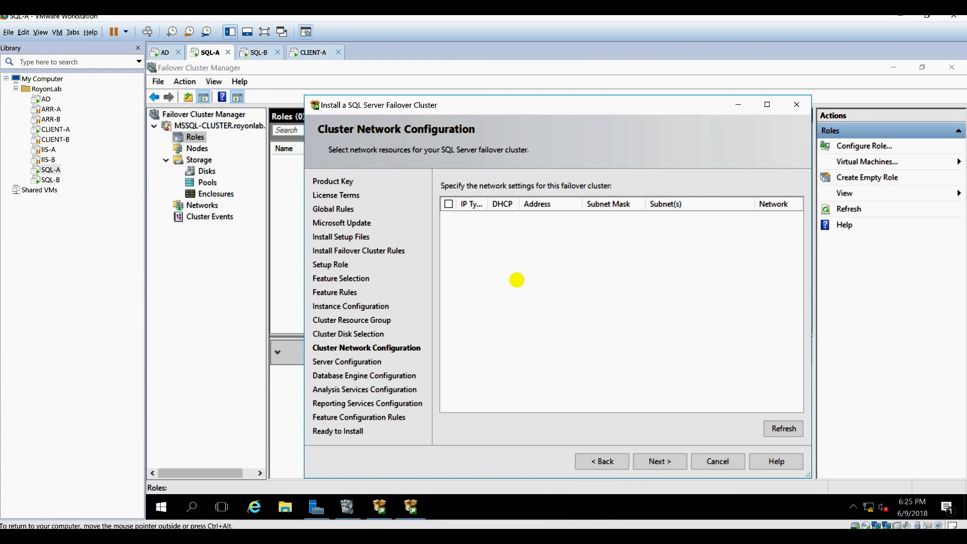
click(448, 218)
click(540, 220)
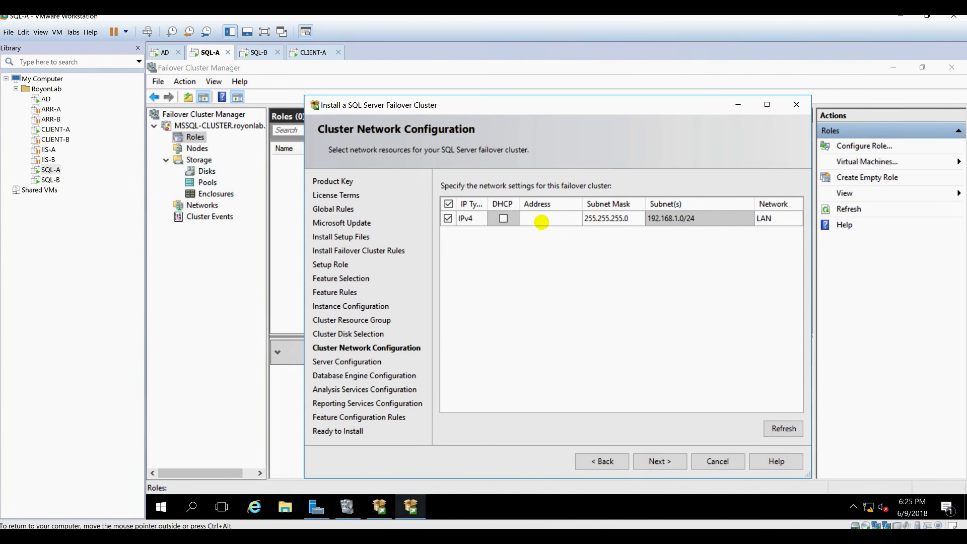
click(339, 535)
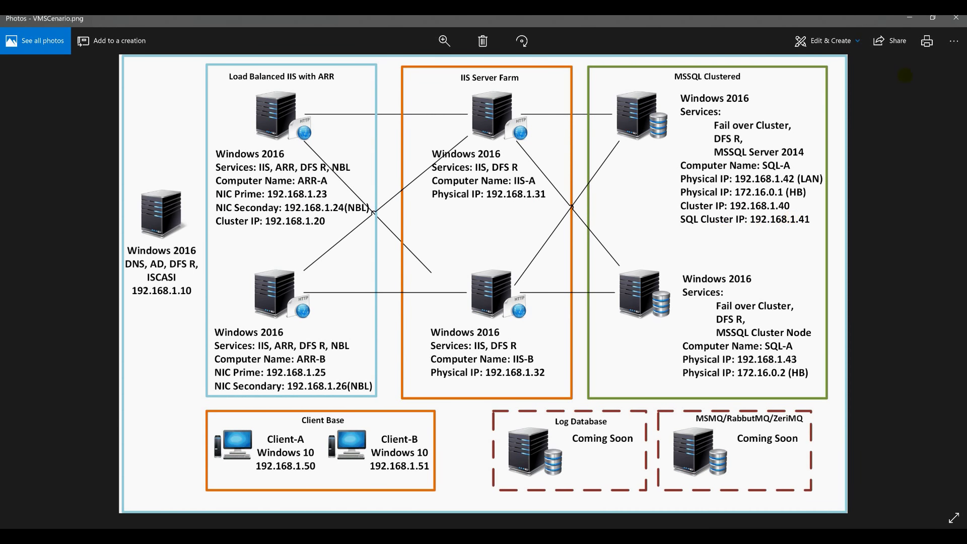
click(910, 17)
click(537, 218)
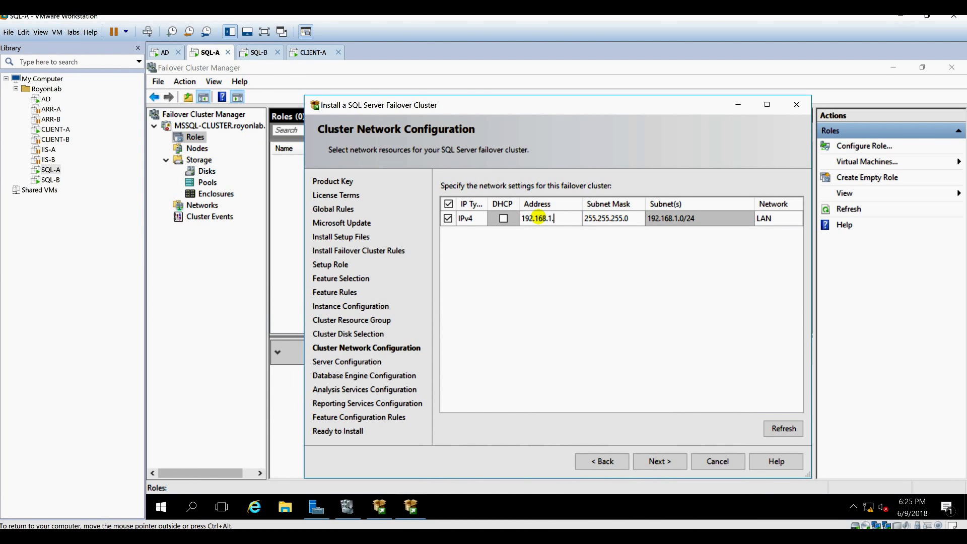
Commit the cluster IPv4 address 192.168.1.41 and continue to Server Configuration.
key(Tab)
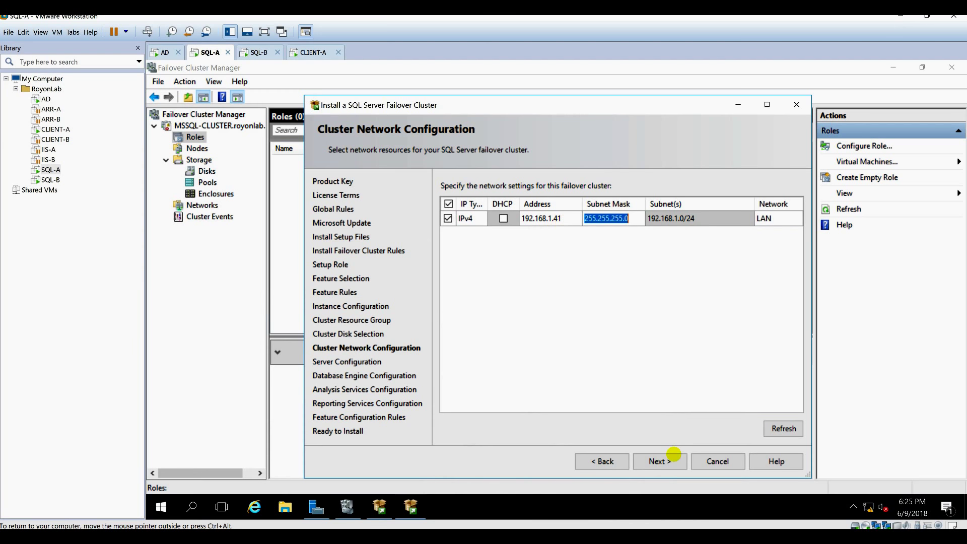
click(666, 462)
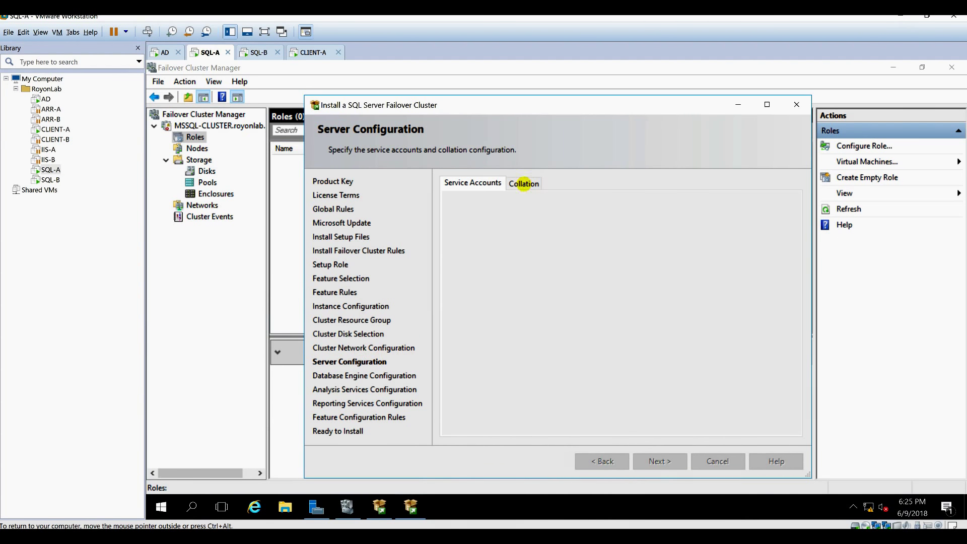
Find and pick the domain service account for SQL Server Agent, then enter its password.
click(605, 236)
click(663, 236)
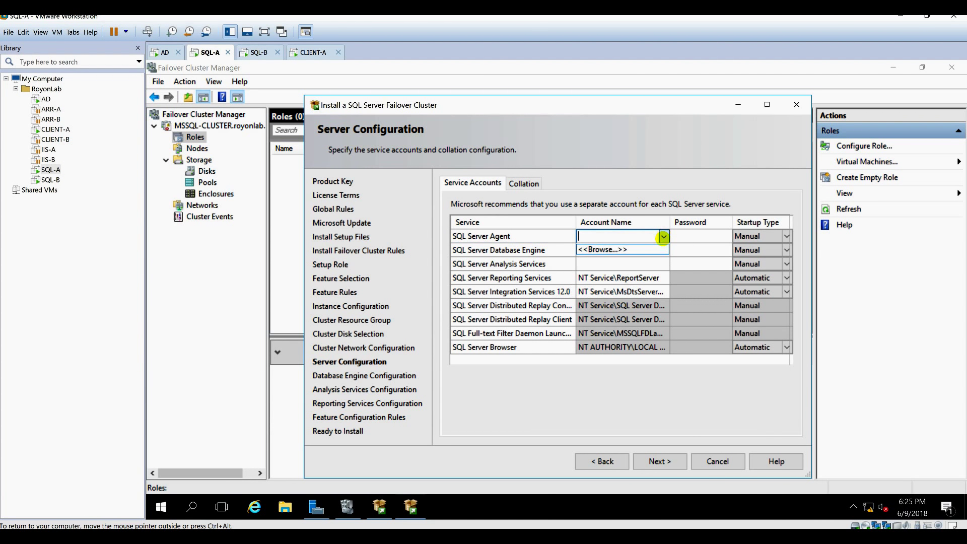
click(664, 252)
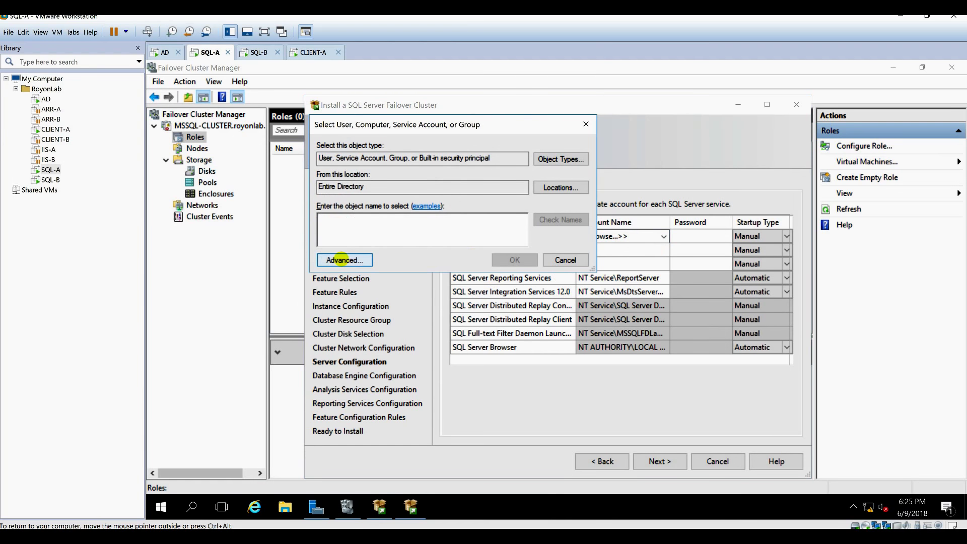
click(345, 260)
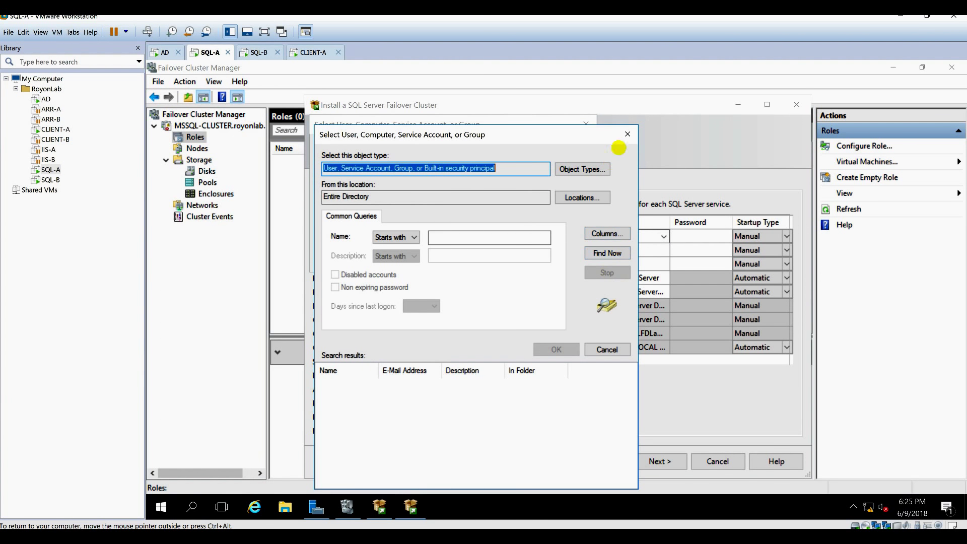
click(628, 134)
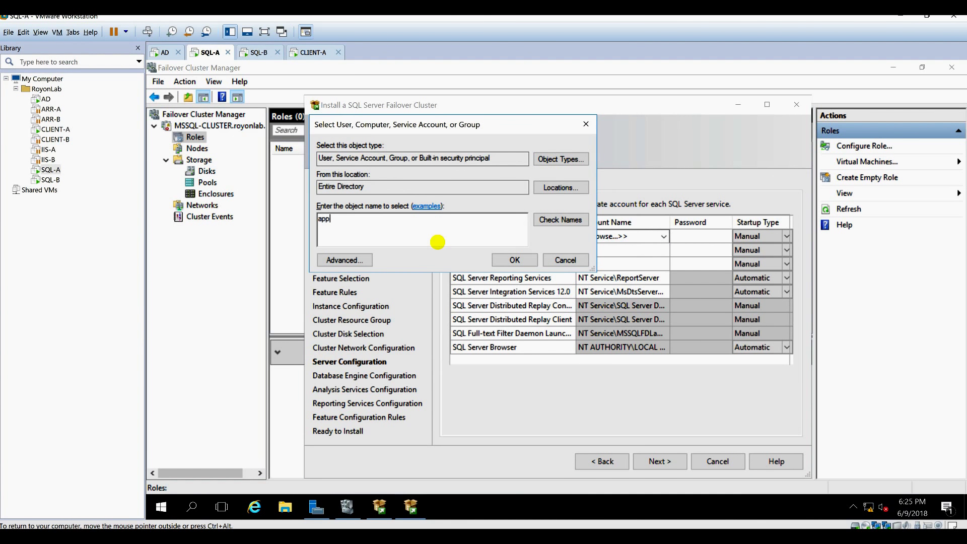
text(app)
click(561, 220)
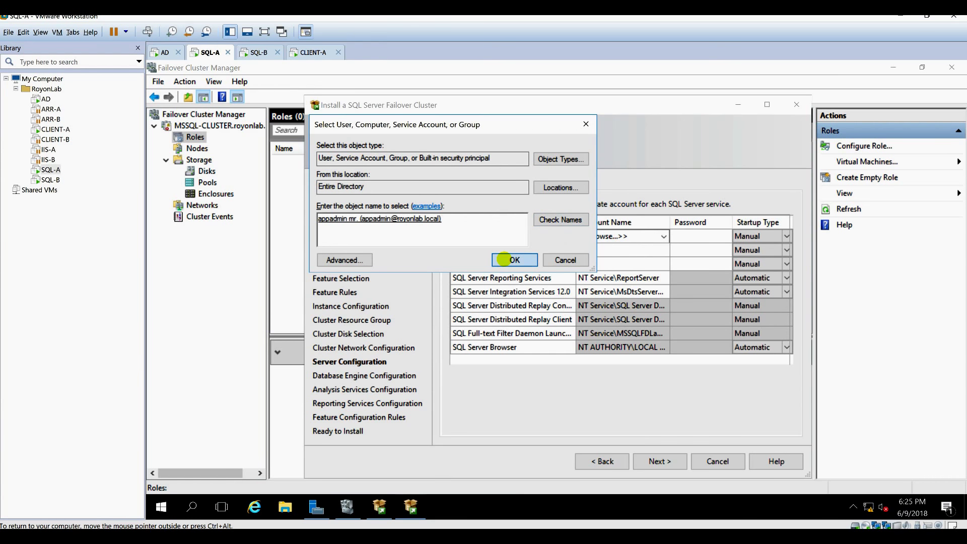
click(505, 259)
click(683, 236)
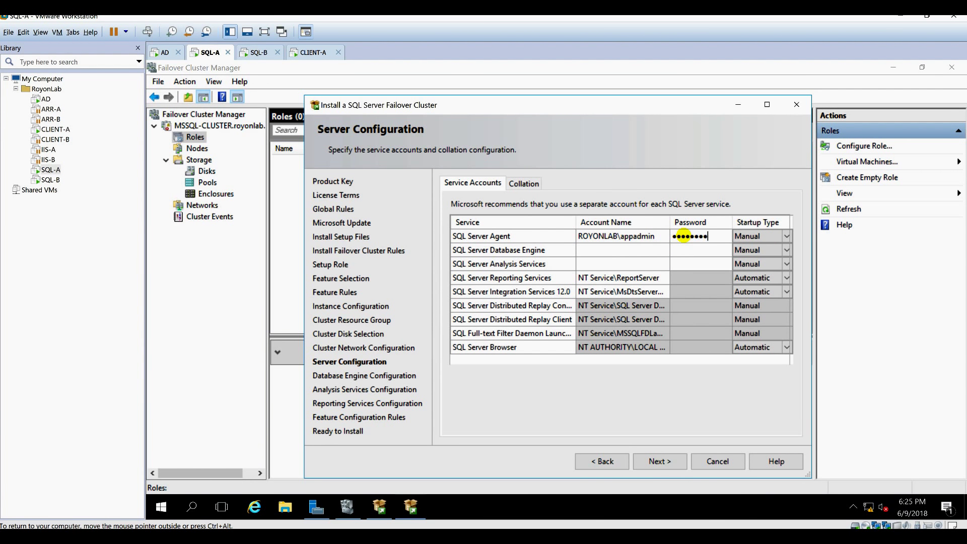
Use the same account, with passwords, for Database Engine and Analysis Services.
key(Tab)
key(Tab)
key(Tab)
key(ctrl+v)
key(Tab)
text(●)
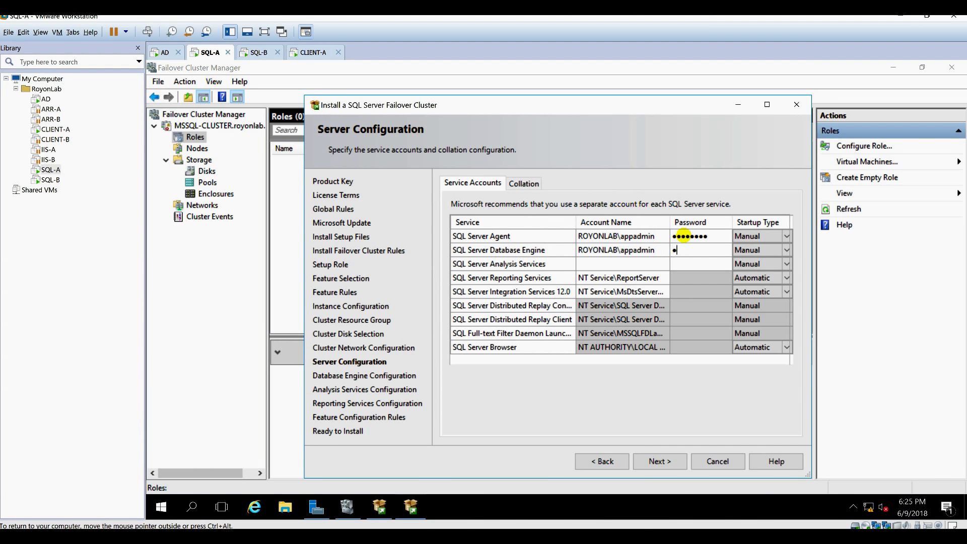
key(Tab)
key(Tab)
key(ctrl+v)
key(Tab)
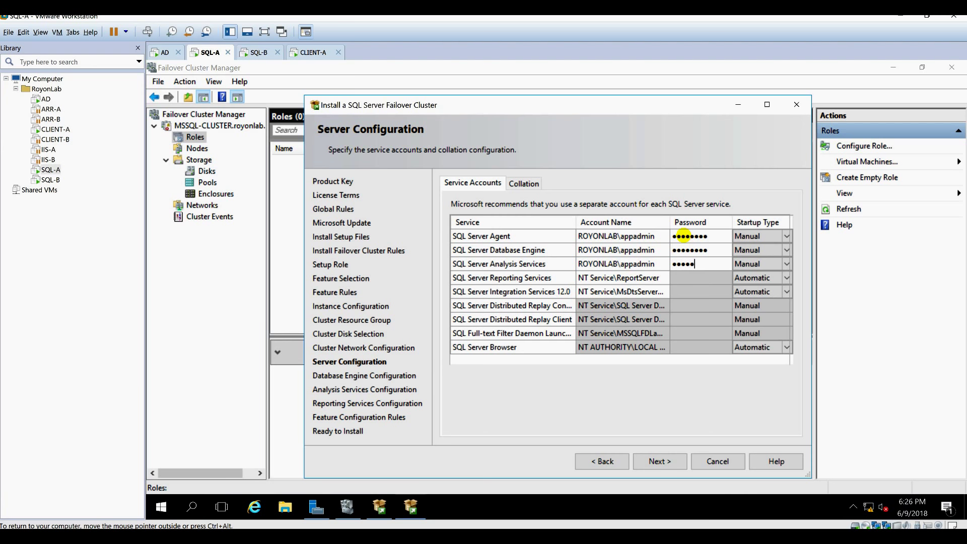
text(●)
key(Tab)
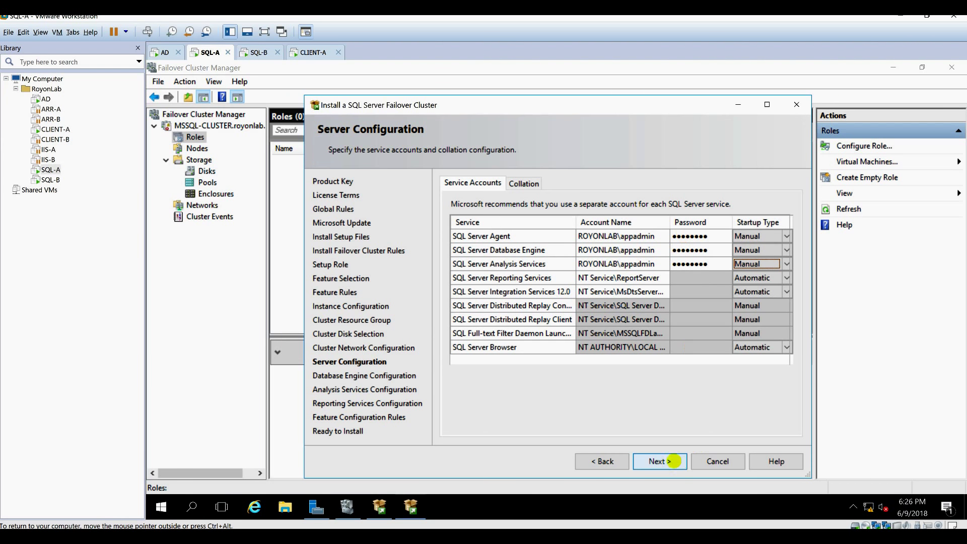
click(674, 461)
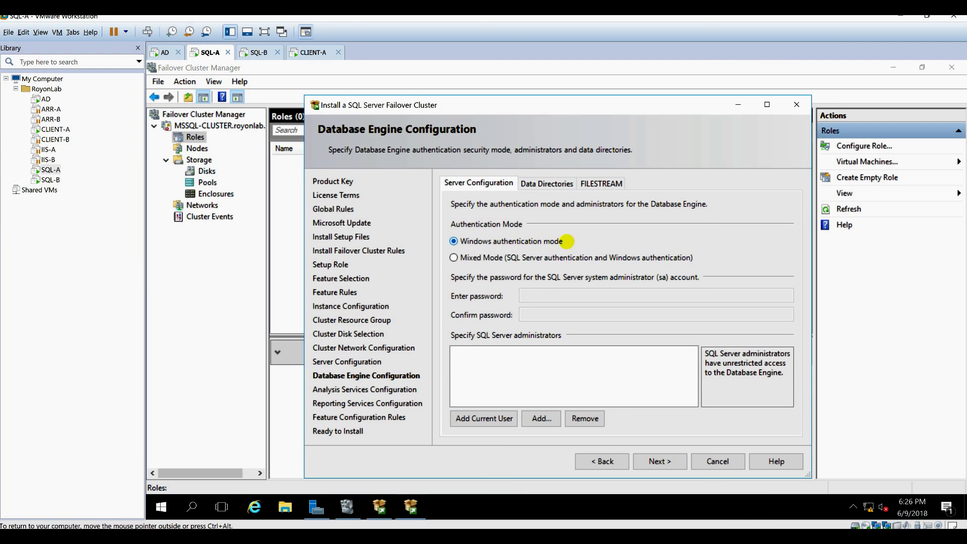
Switch the database engine to Mixed Mode authentication and enter and confirm the sa password.
click(483, 258)
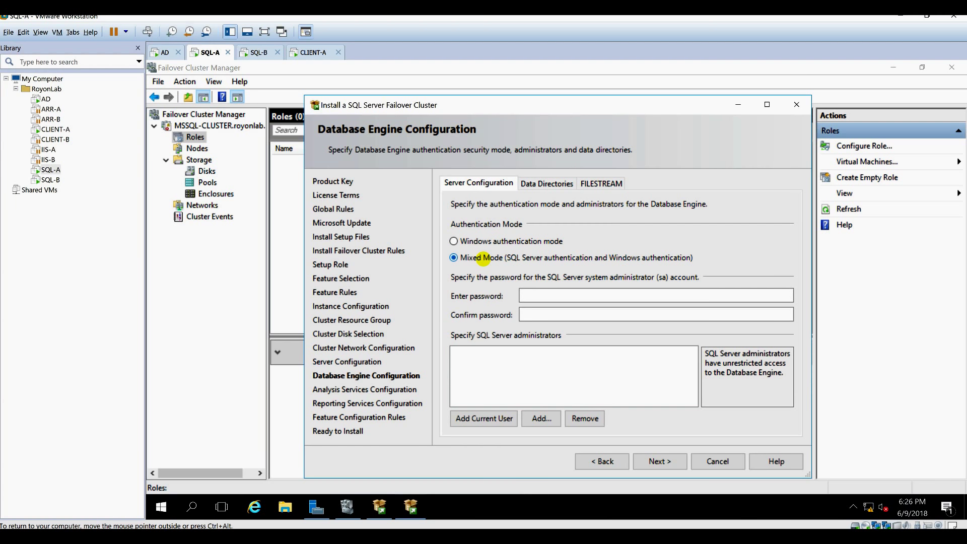
click(538, 293)
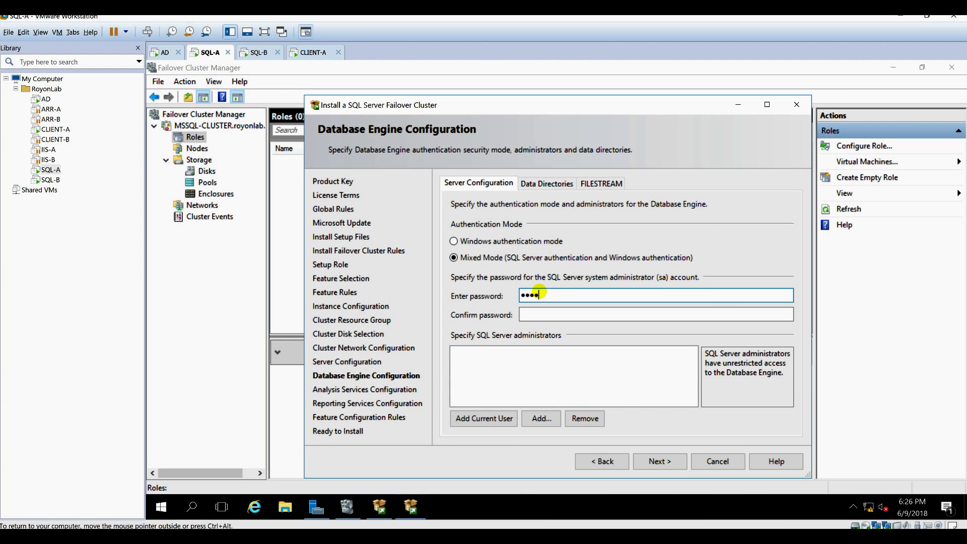
key(Tab)
text(P)
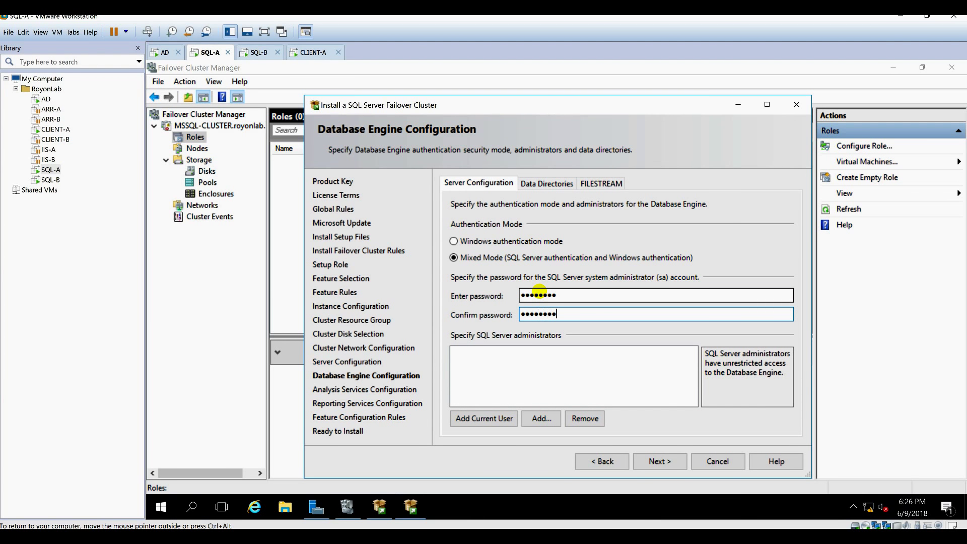
Add the current user as SQL Server administrator, review Data Directories, and continue.
click(479, 422)
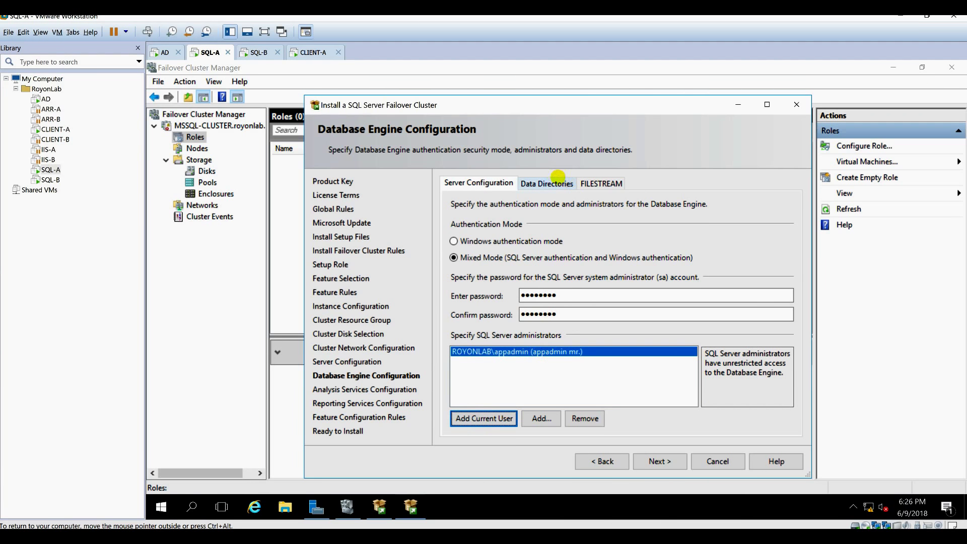
click(551, 179)
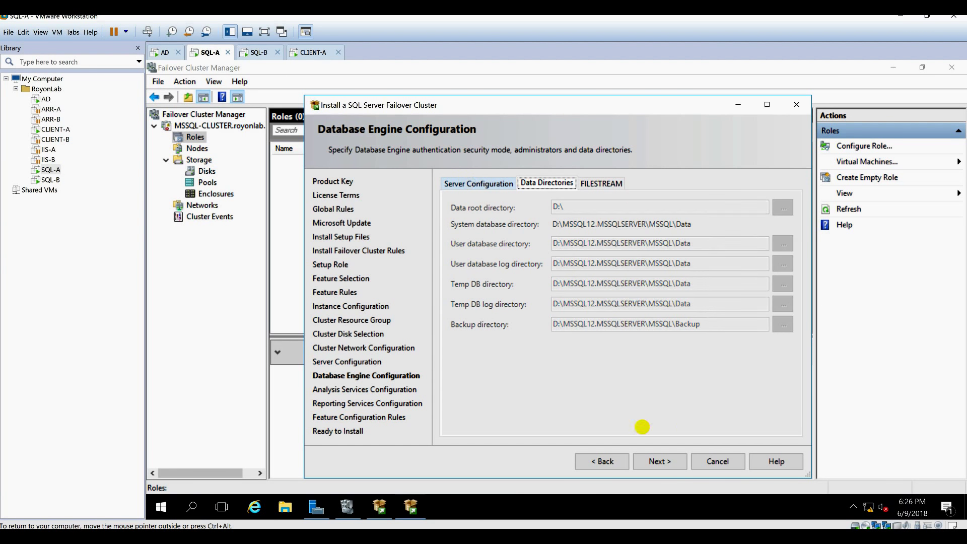
click(654, 460)
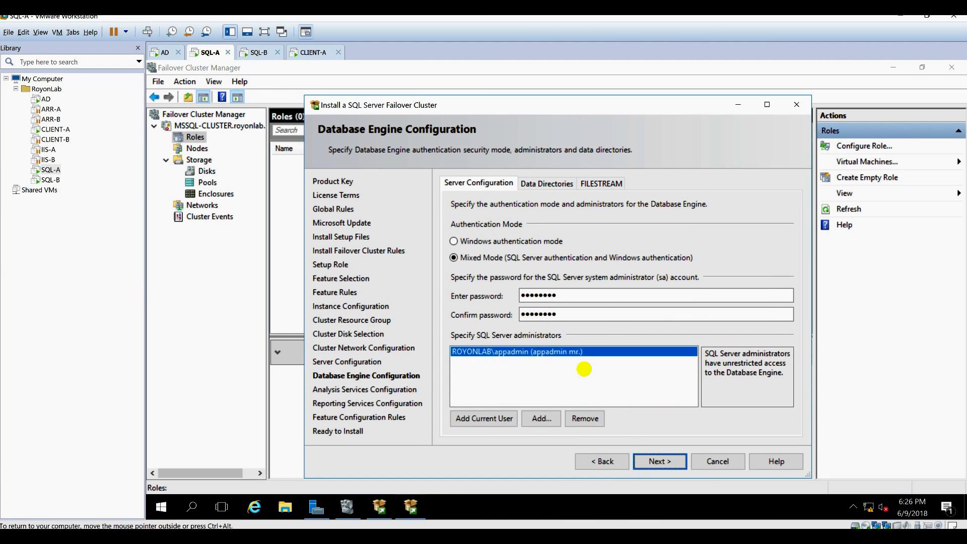
click(659, 461)
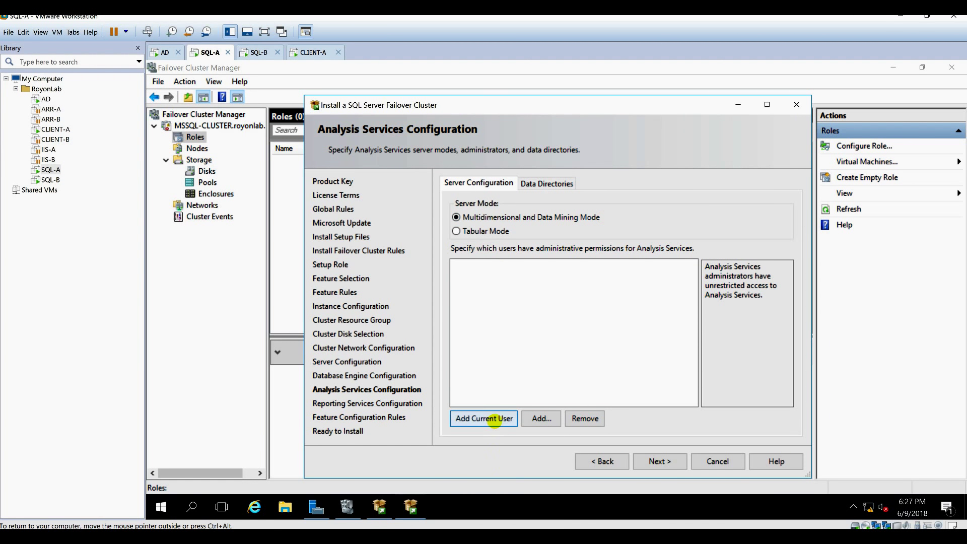
Add the current user as Analysis Services administrator and get past Reporting Services configuration.
click(494, 419)
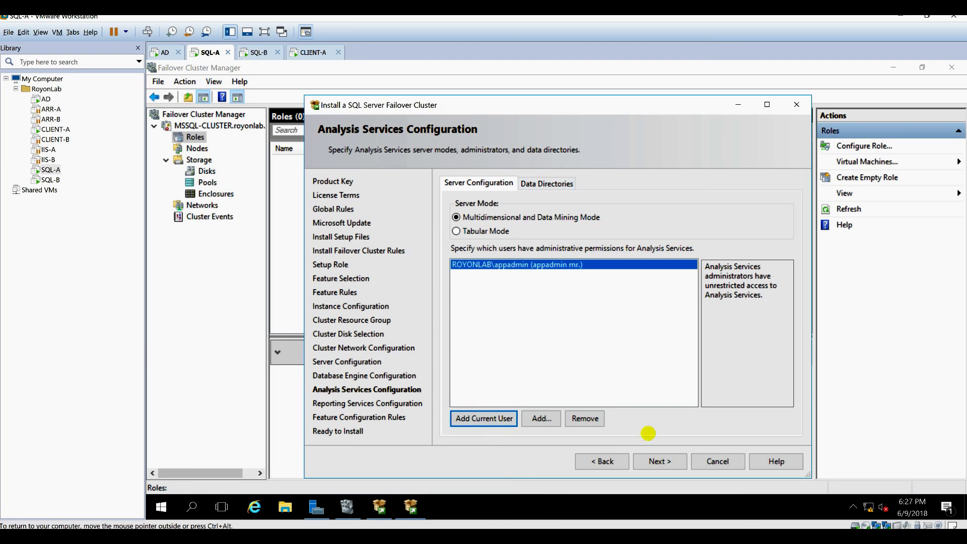
click(658, 461)
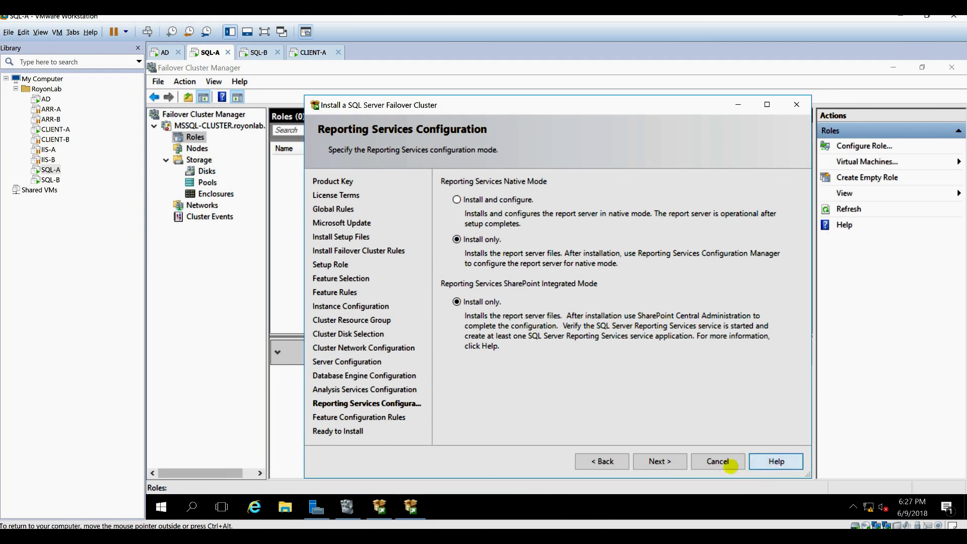
click(668, 461)
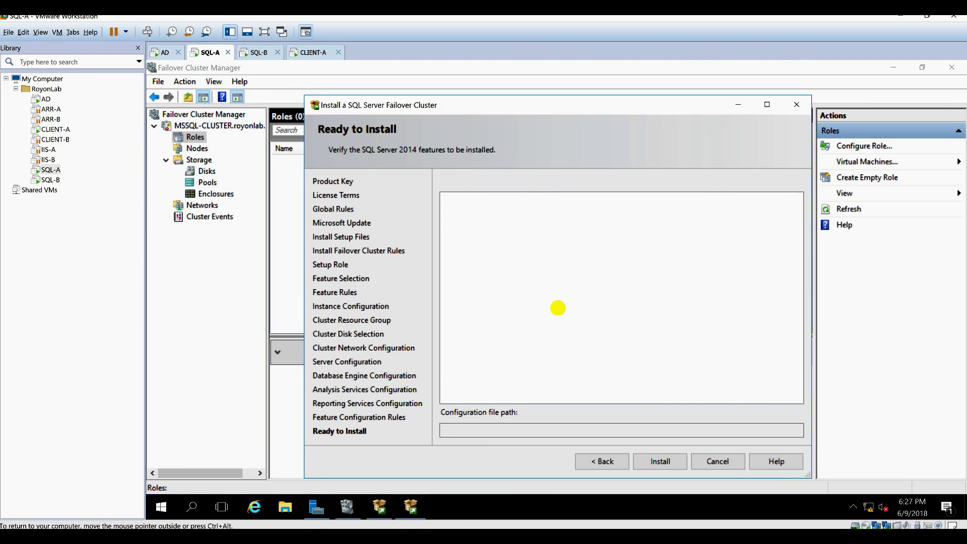
Review Ready to Install, begin the failover cluster installation, and switch to SQL-B.
scroll(573, 349, down, 13)
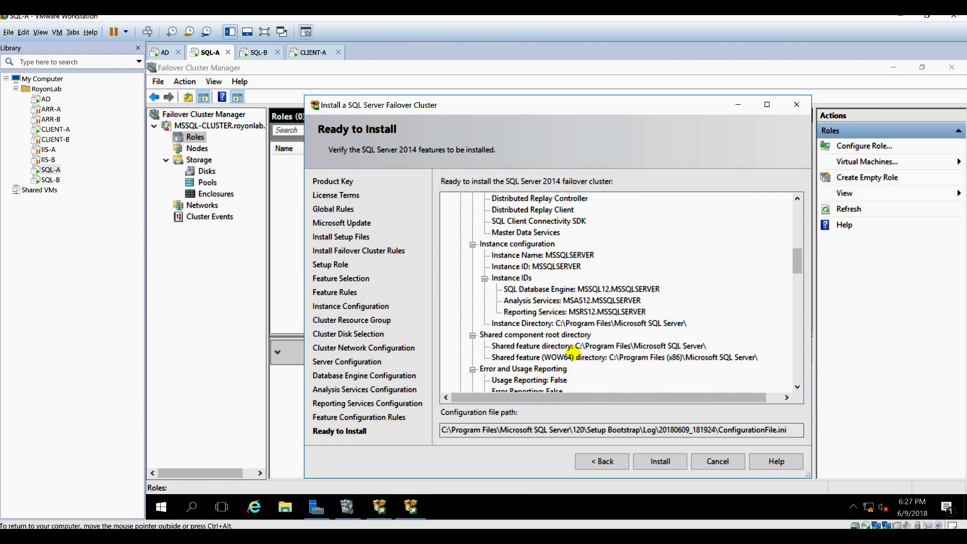
click(660, 461)
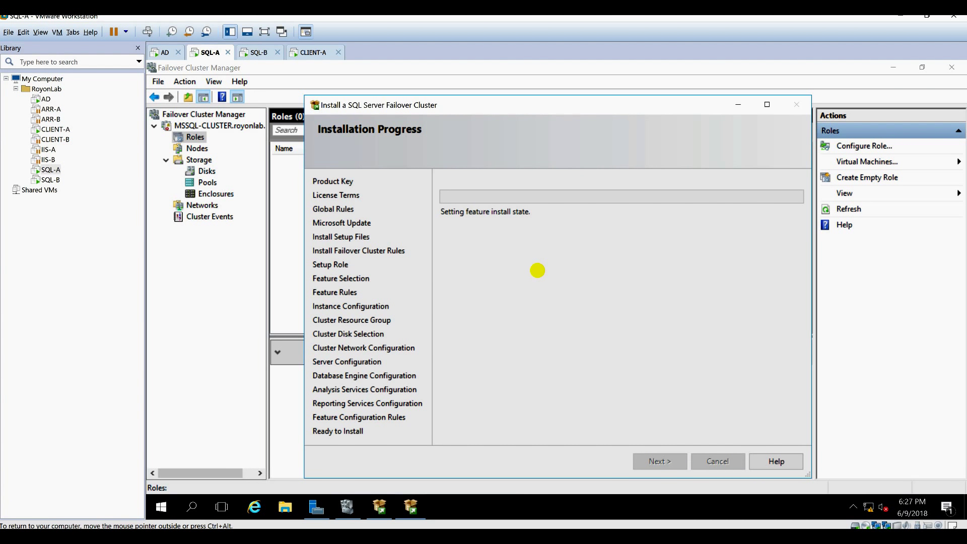
click(256, 51)
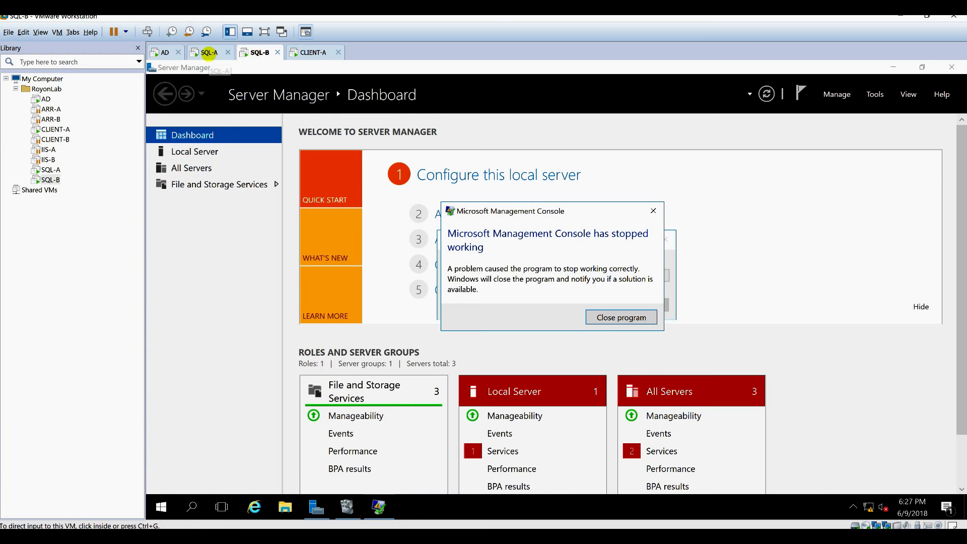
On SQL-B, dismiss the crashed MMC error and launch Failover Cluster Manager.
click(615, 317)
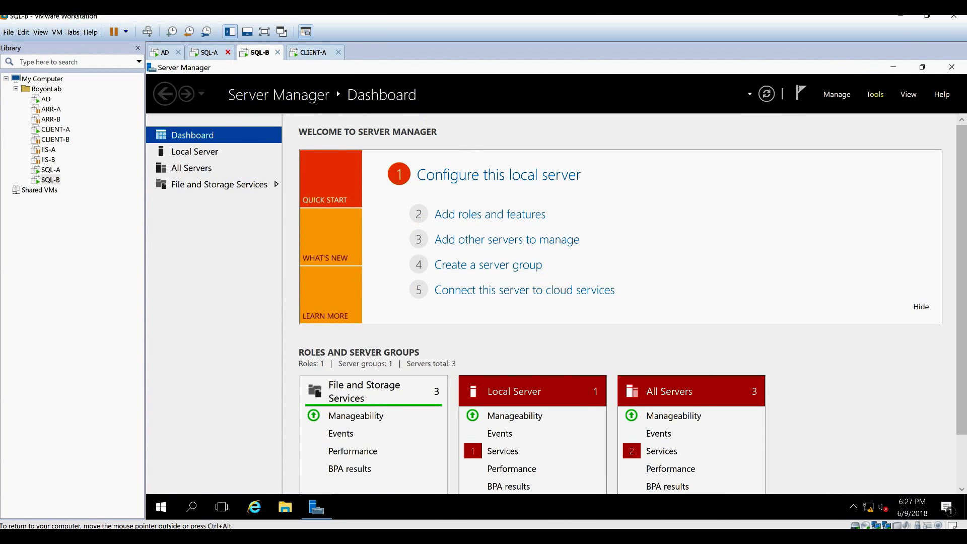
click(875, 95)
click(830, 194)
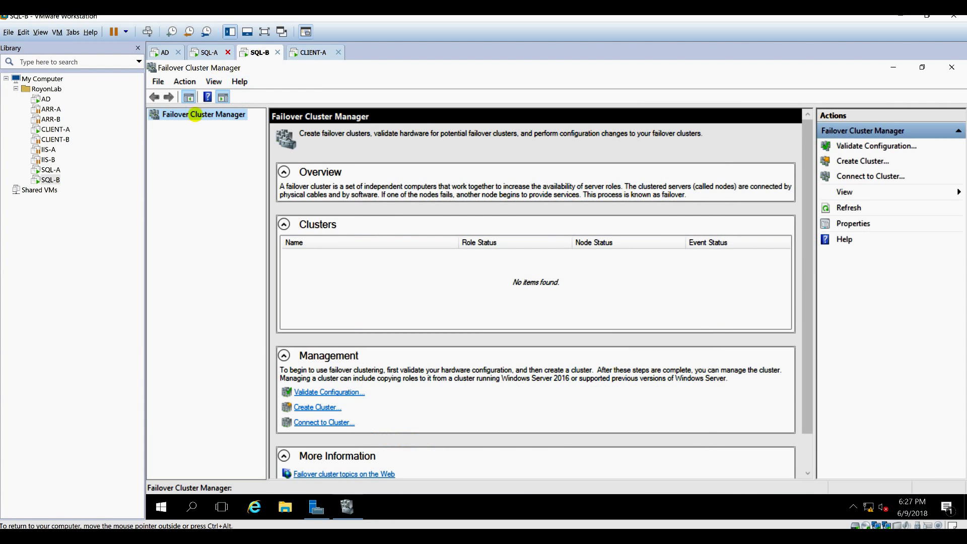
Confirm MSSQL-CLUSTER's LAN and HEARTBEAT networks are up, then return to SQL-A's installation.
click(206, 125)
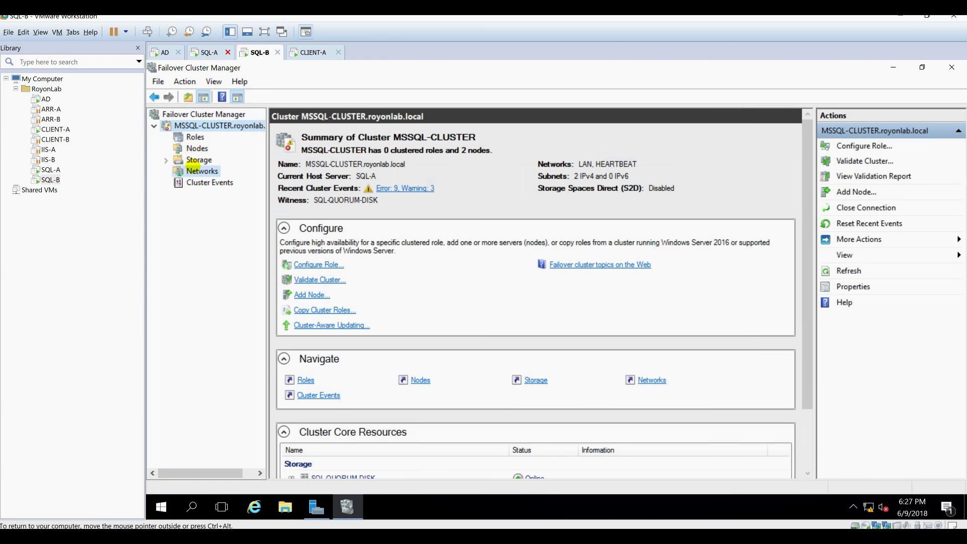
click(194, 169)
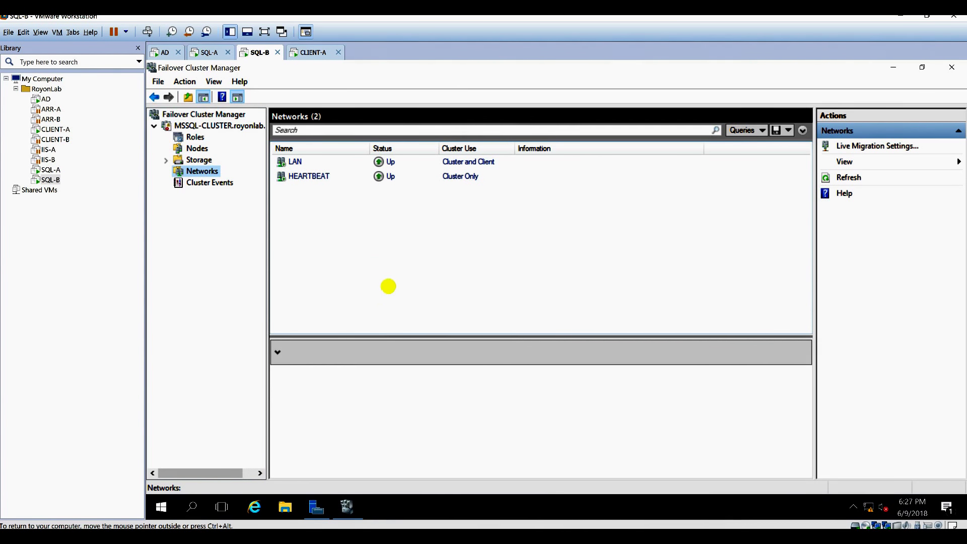
click(206, 52)
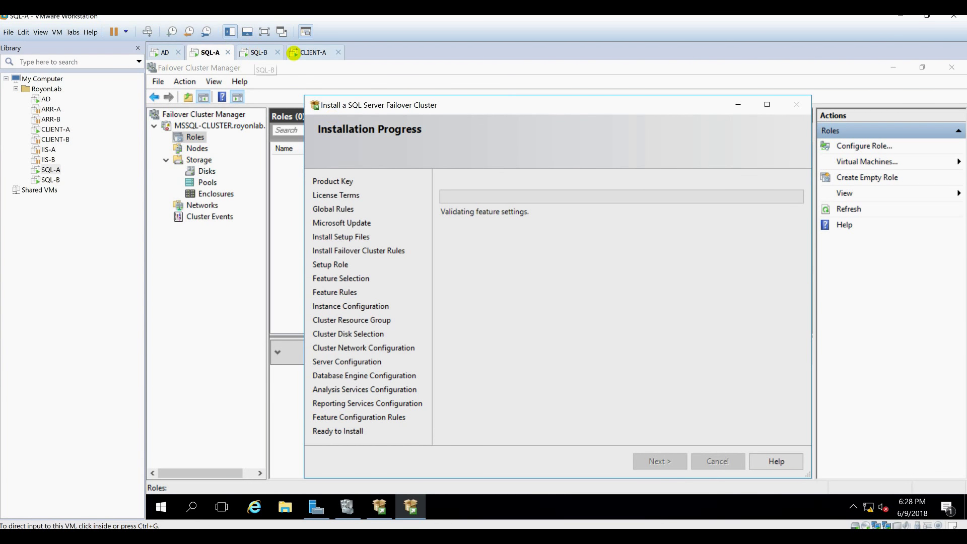
Sign in to CLIENT-A with the account password, minimize the command prompt, and select SSMS-Setup-ENU.
click(294, 52)
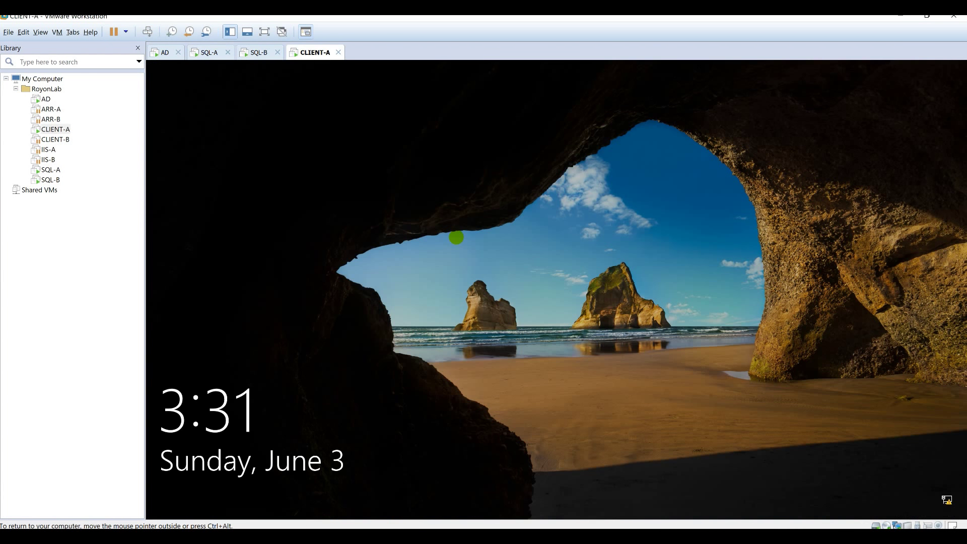
click(456, 237)
text(****)
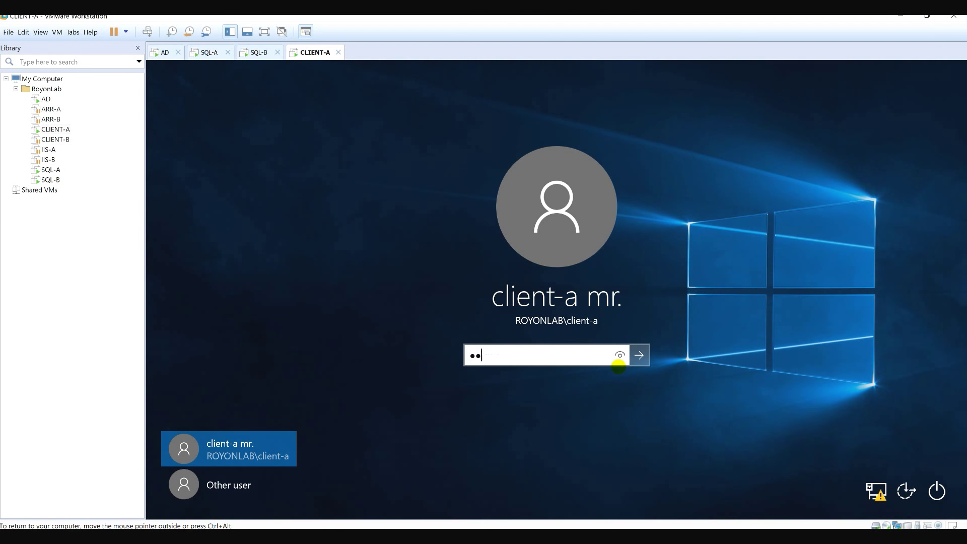
text(***)
key(Return)
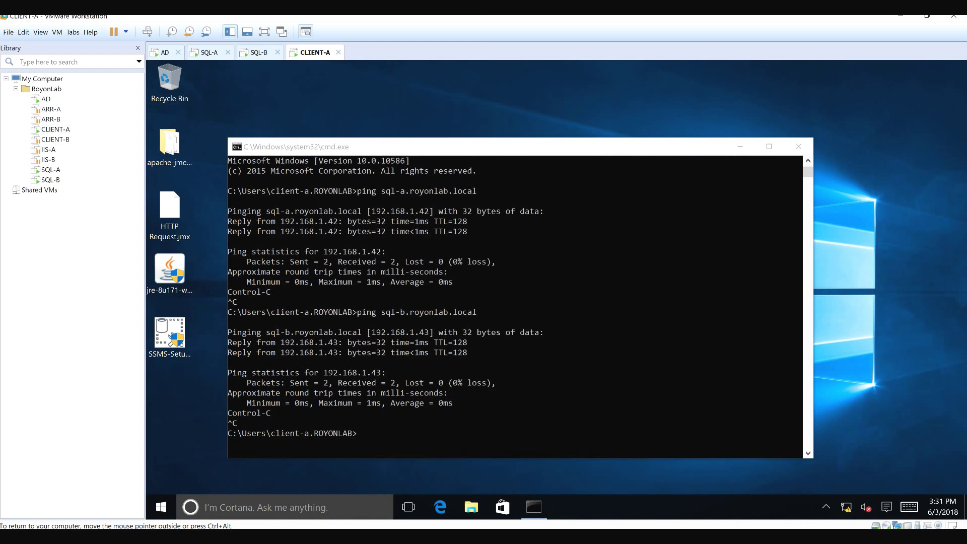
click(741, 145)
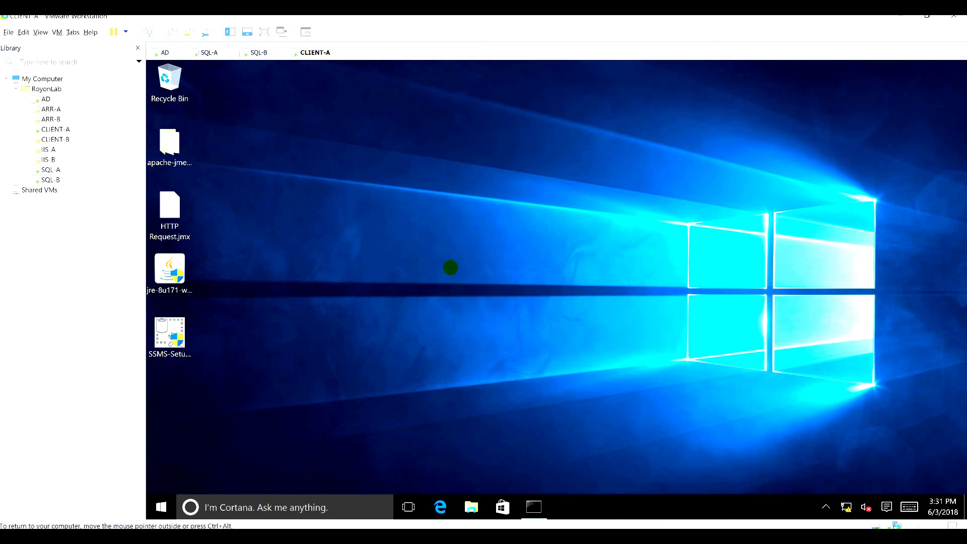
click(176, 330)
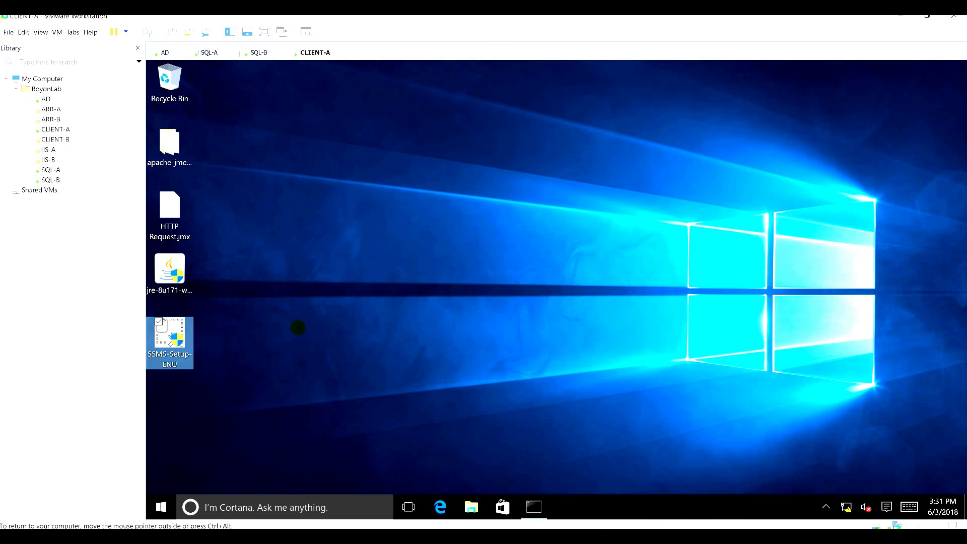
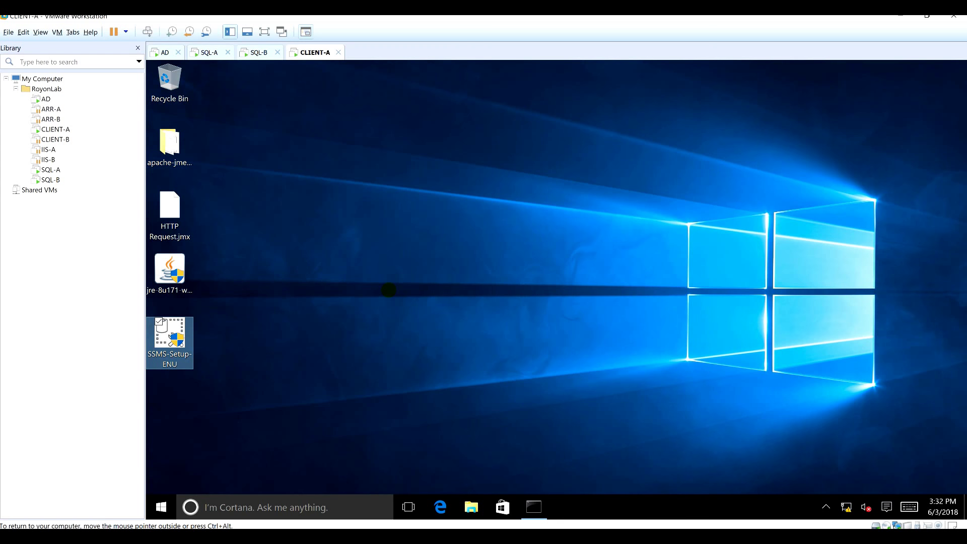
Refresh the CLIENT-A desktop and run the SSMS-Setup-ENU installer.
right_click(389, 289)
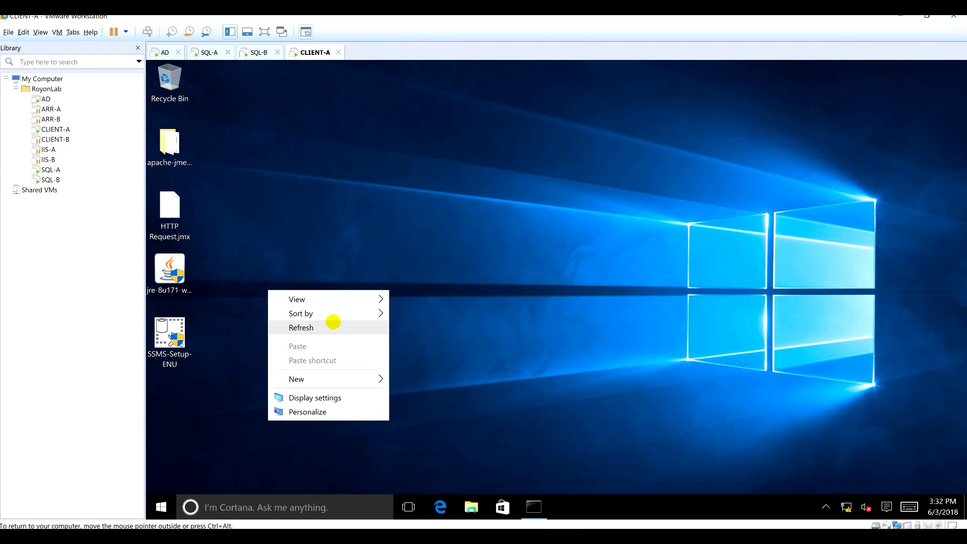
click(334, 325)
click(176, 323)
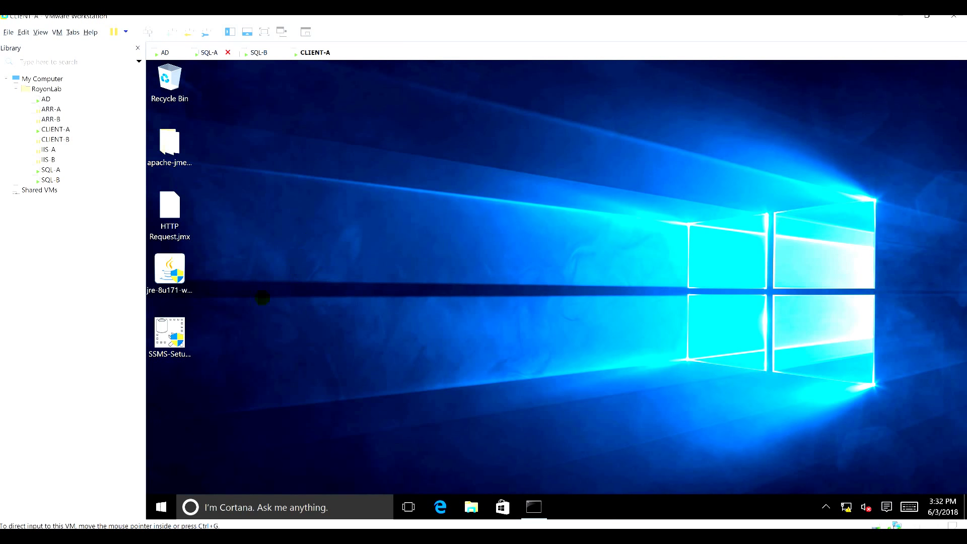
click(176, 325)
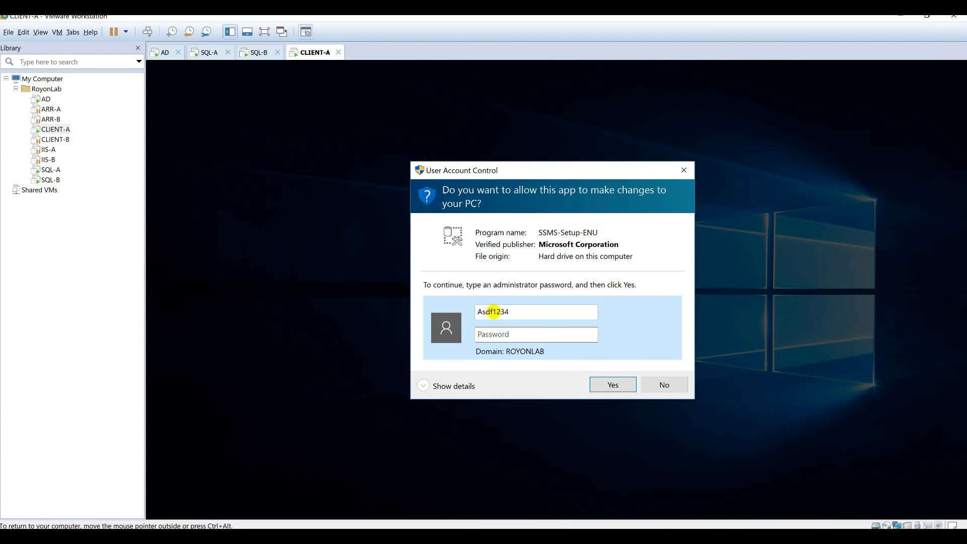
Enter the administrator credentials in the UAC prompt and start the SSMS 17.7 installation.
double_click(494, 311)
key(BackSpace)
key(Return)
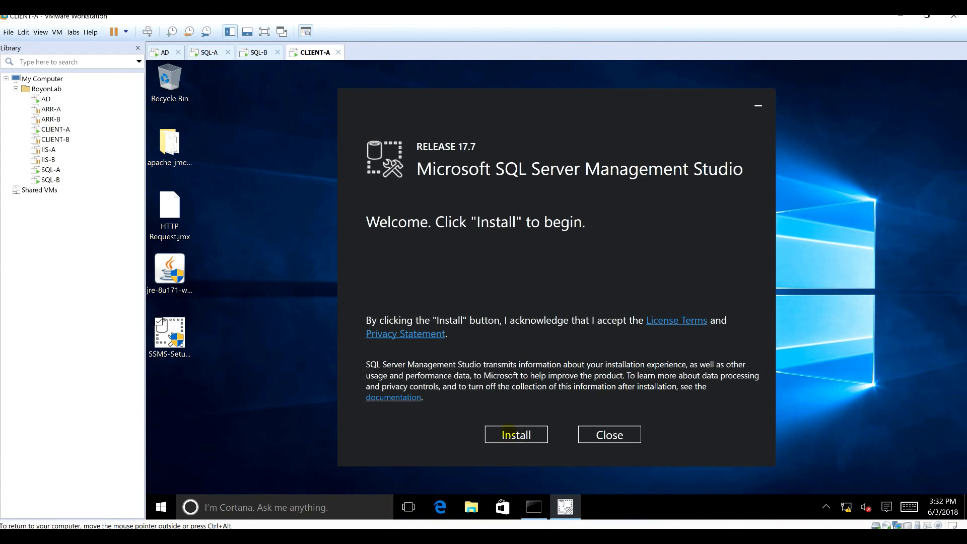
click(508, 431)
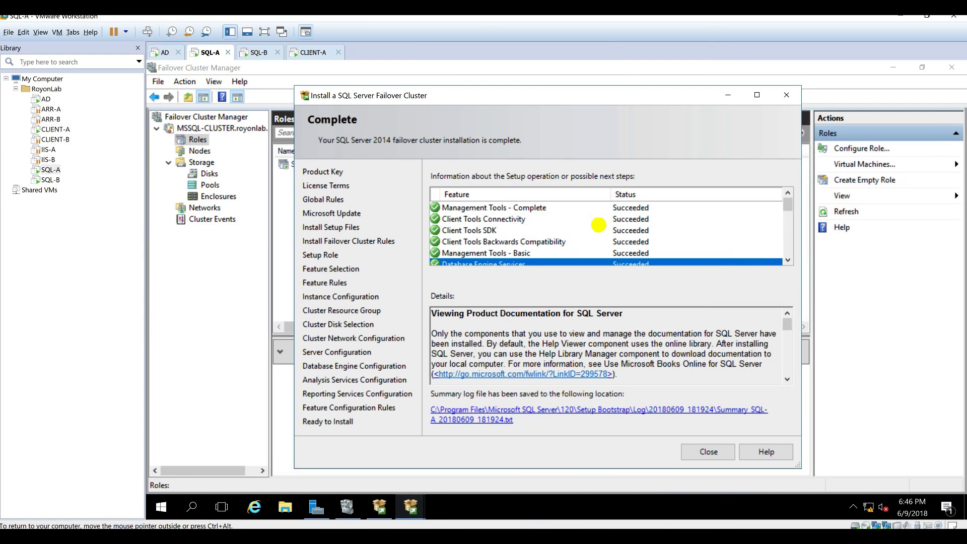
Review SQL-A's cluster setup results, close the wizard, select the SQL Server role, then go to AD.
scroll(599, 225, down, 5)
scroll(585, 244, up, 3)
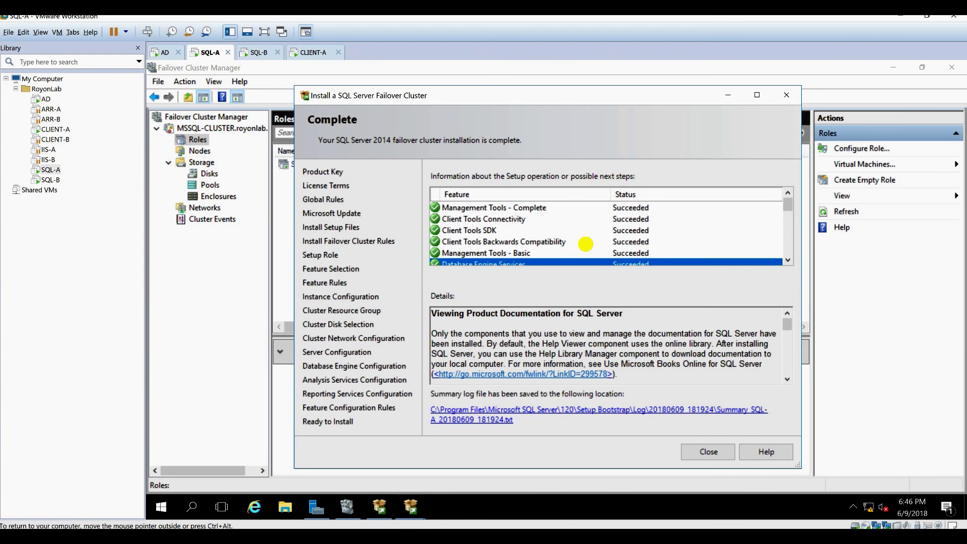
scroll(591, 247, down, 5)
scroll(589, 244, up, 6)
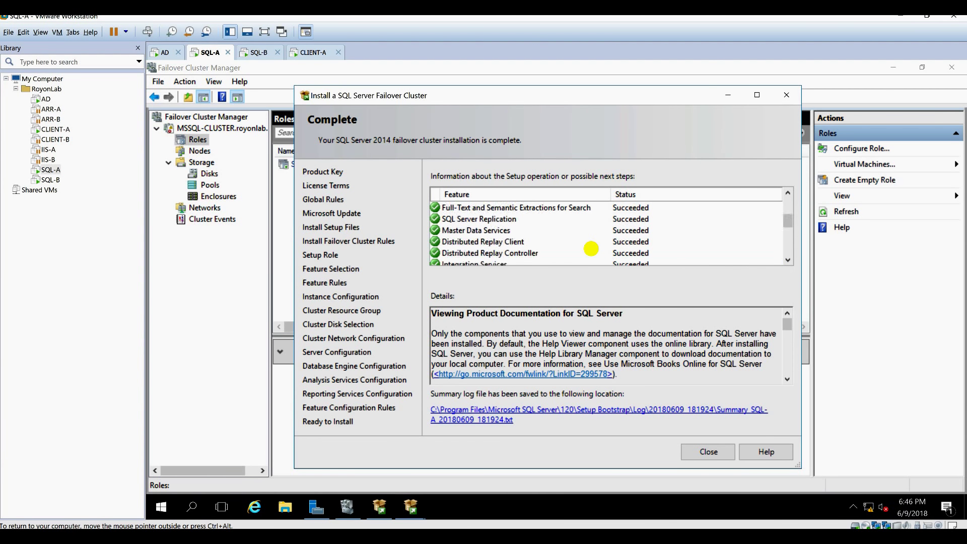
scroll(590, 244, down, 6)
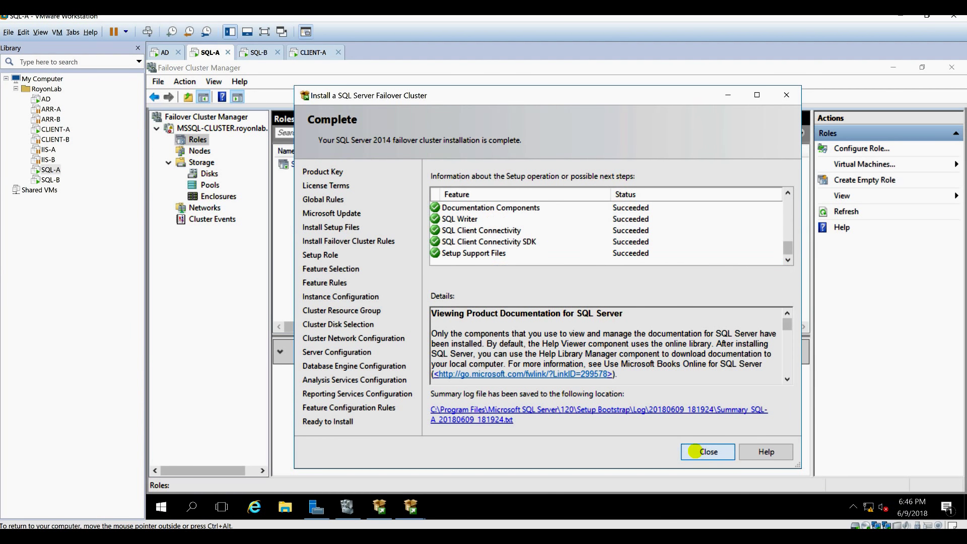
click(696, 451)
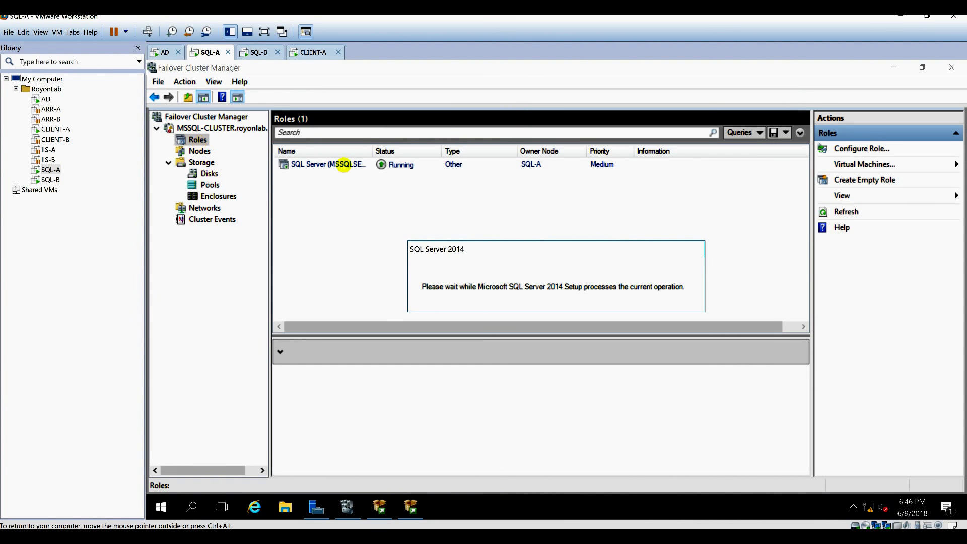
click(348, 163)
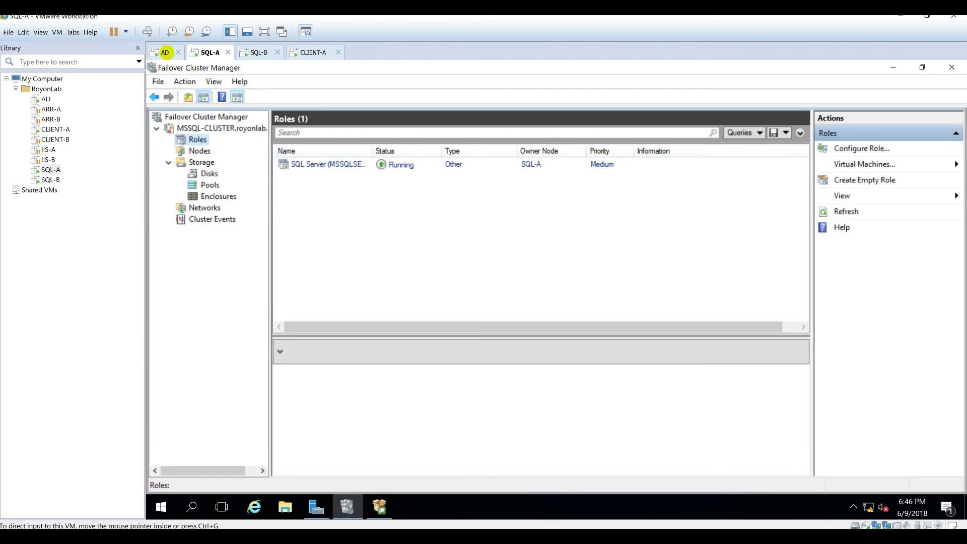
click(165, 52)
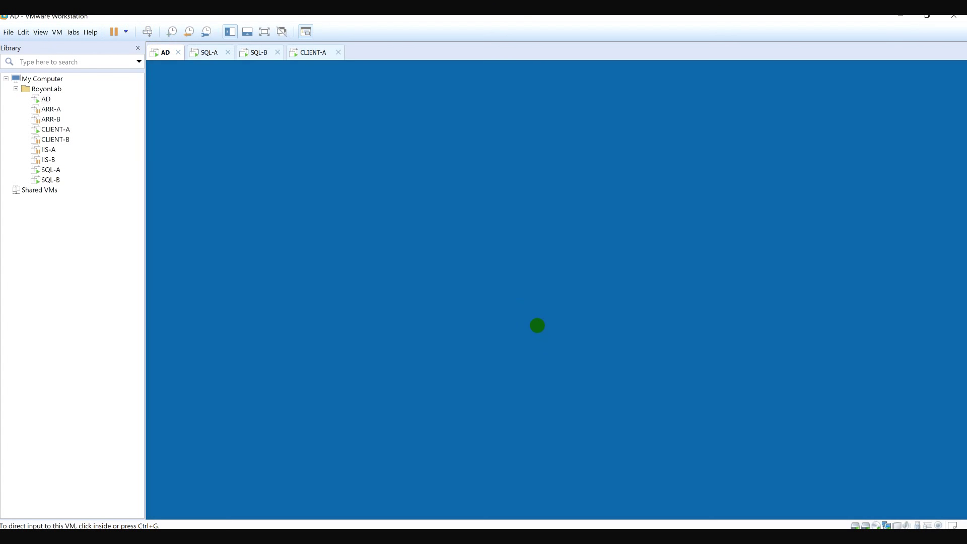
Sign in to AD with the administrator password and refresh the DNS forward zone.
click(525, 342)
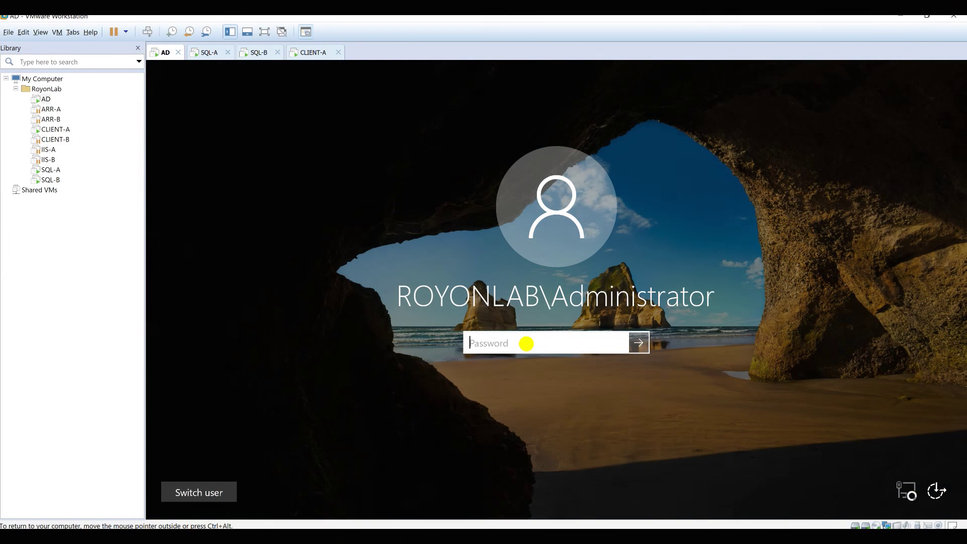
key(Return)
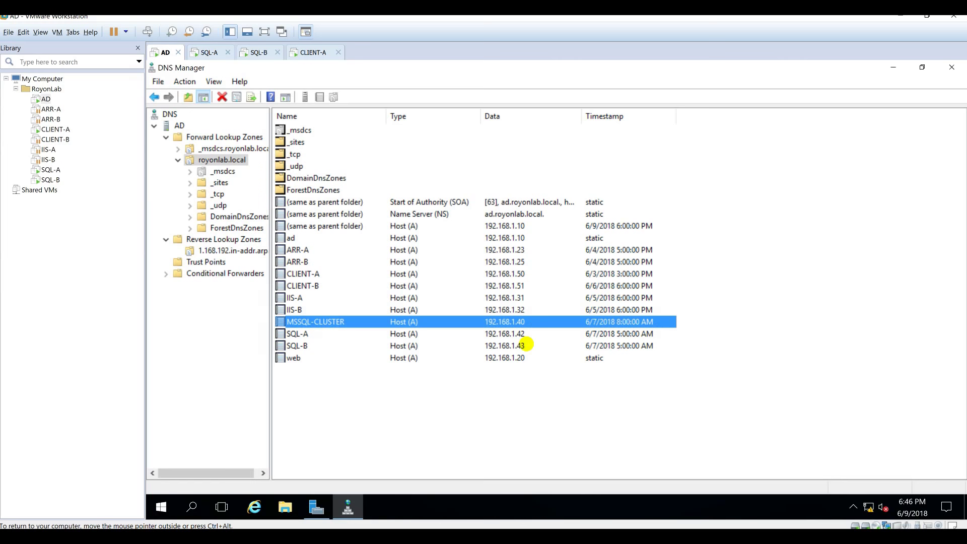
click(427, 404)
key(F5)
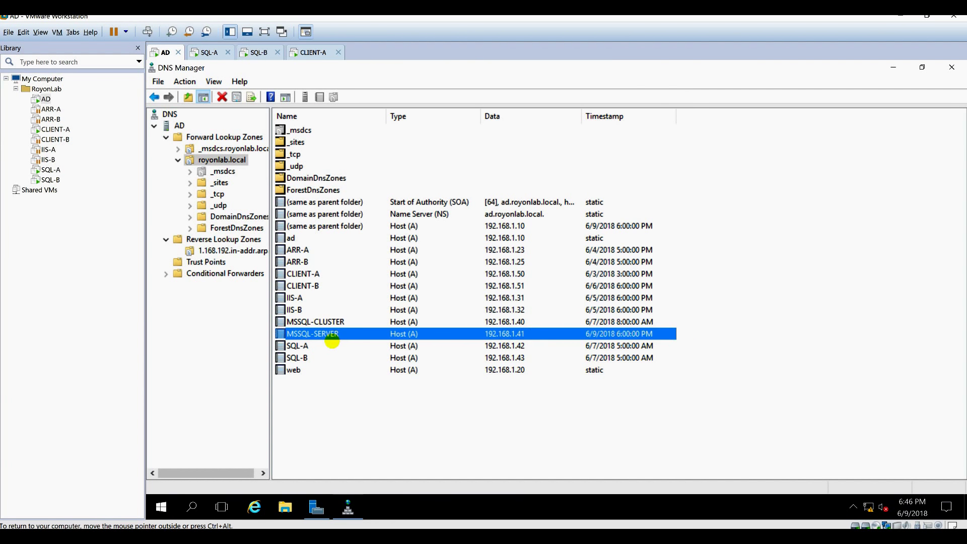
Enable 'Update associated PTR record' in the MSSQL-SERVER host record's properties.
right_click(331, 335)
click(393, 359)
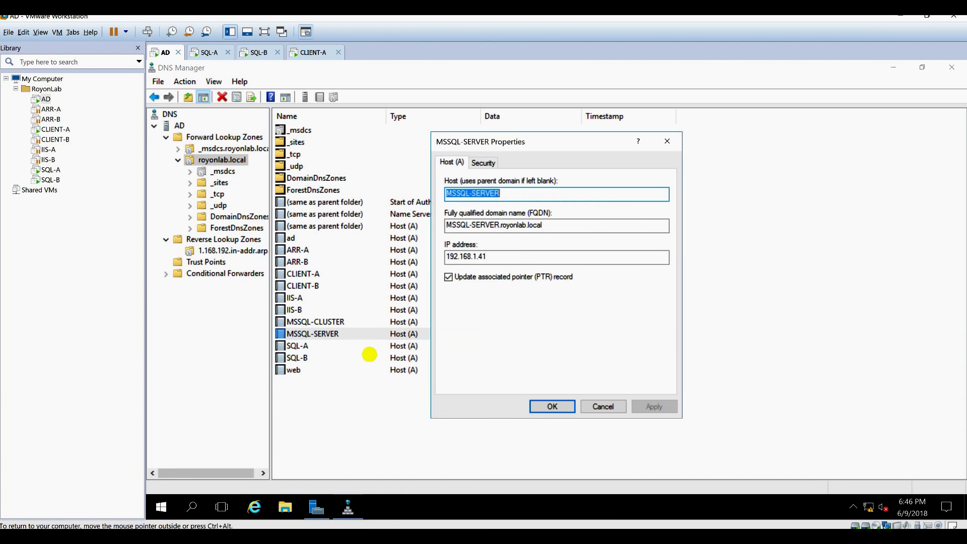
click(525, 276)
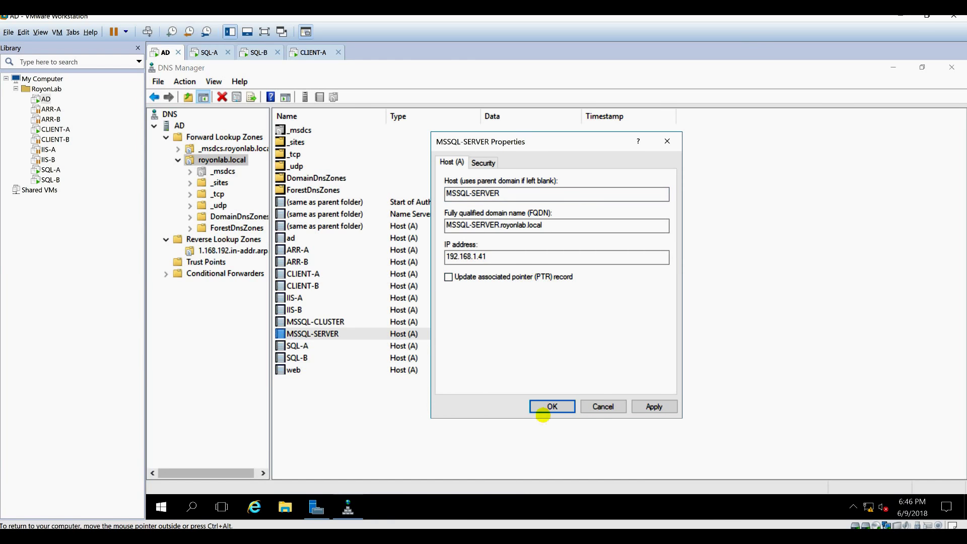
click(552, 406)
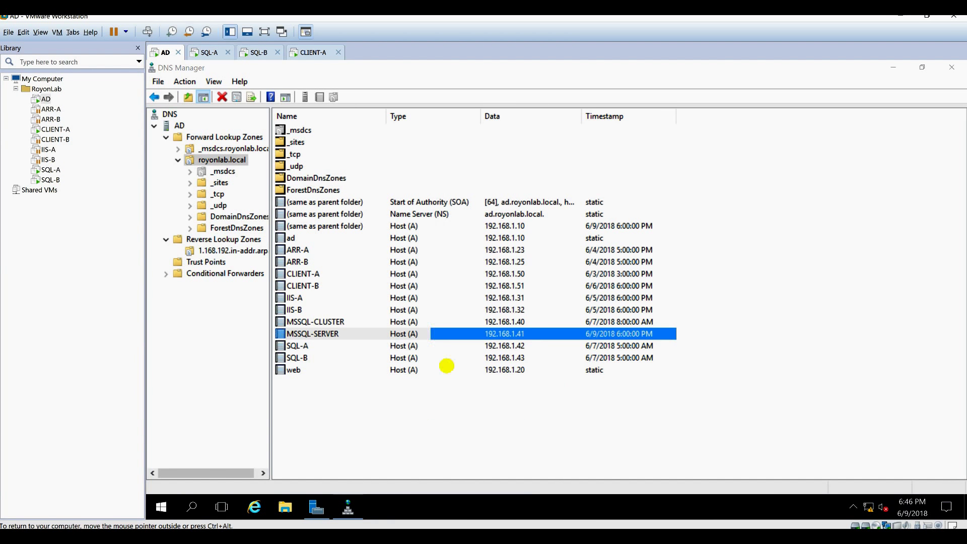
right_click(321, 330)
click(377, 354)
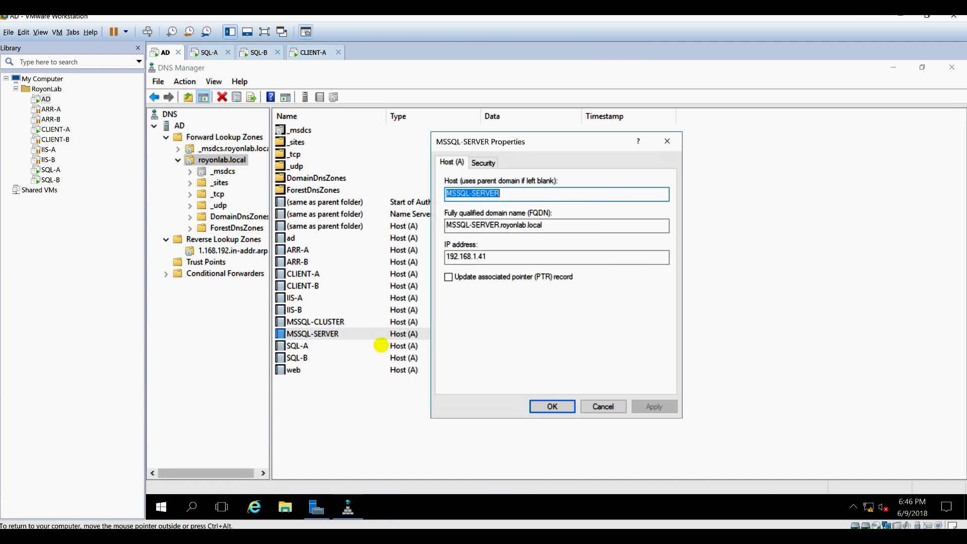
click(460, 277)
click(551, 406)
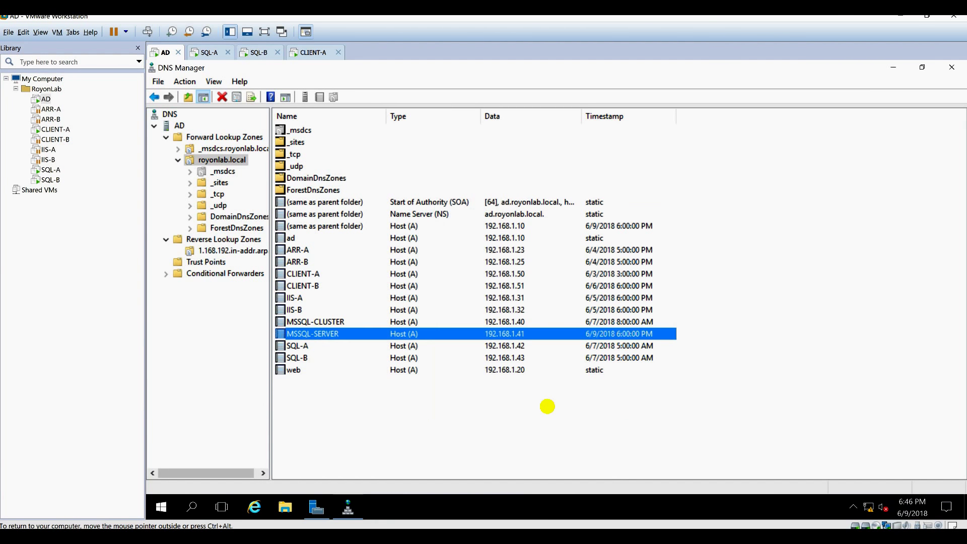
Refresh the 1.168.192.in-addr.arpa zone to confirm the 192.168.1.41 pointer, then return to SQL-A.
click(190, 251)
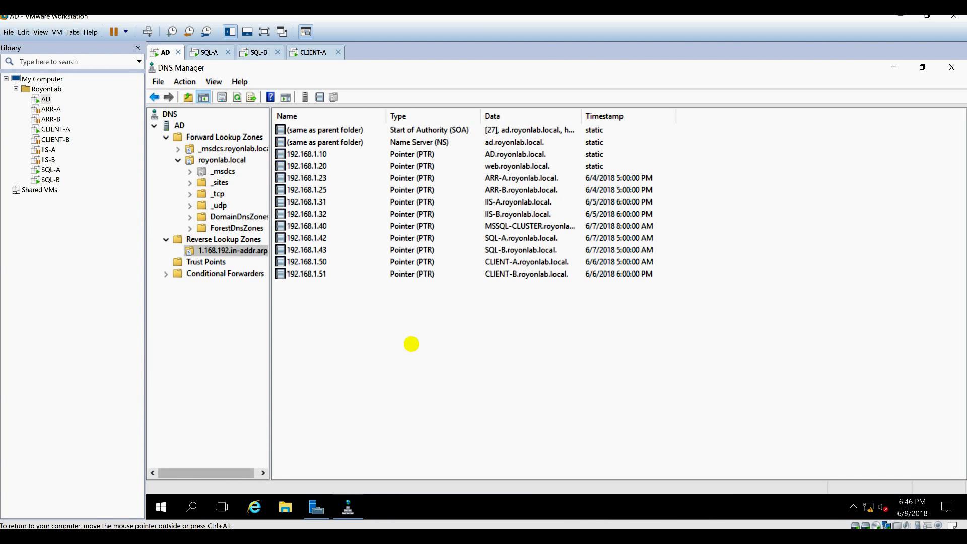
key(F5)
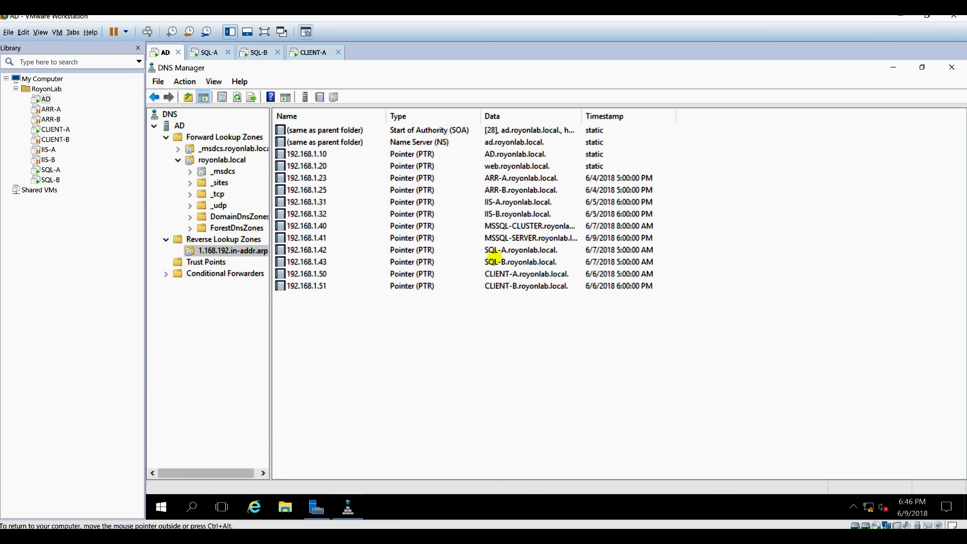
click(518, 238)
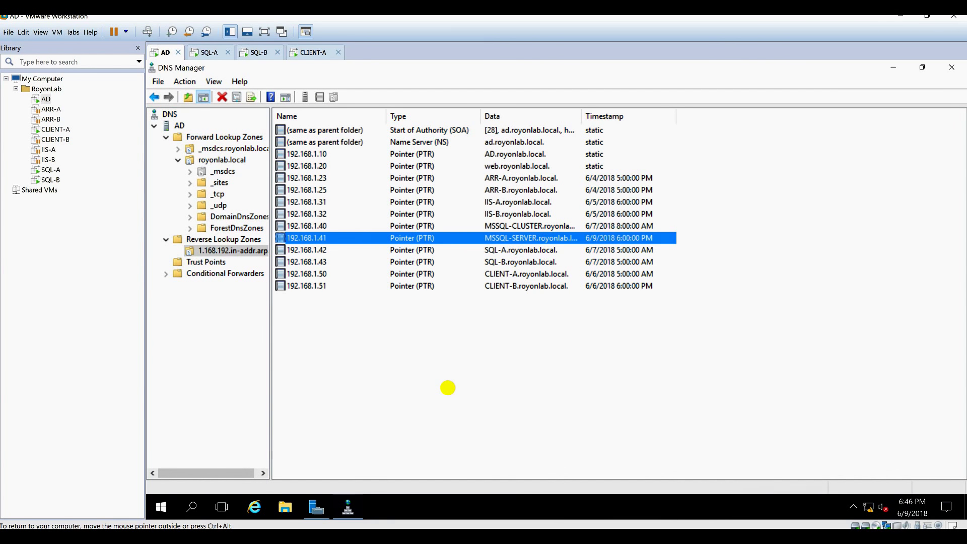
click(209, 52)
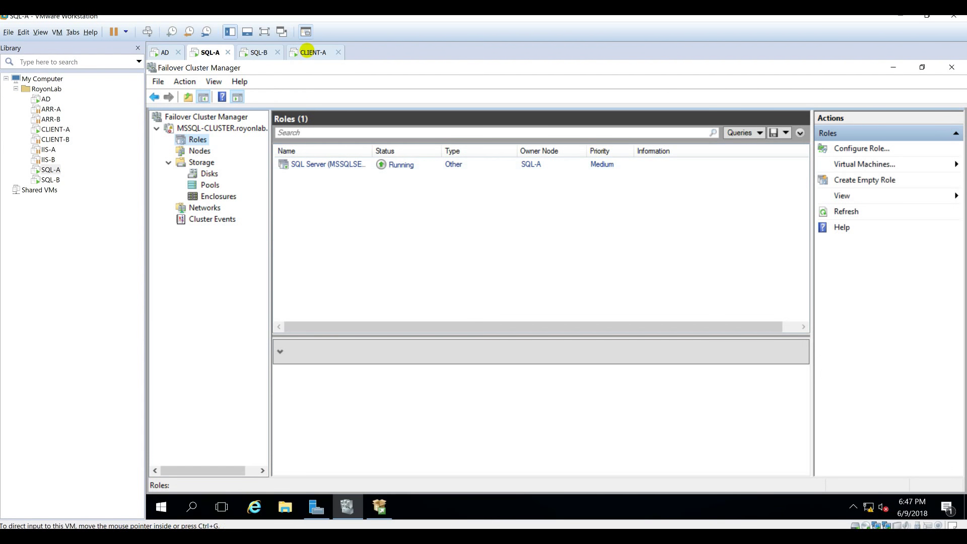
Close CLIENT-A's SSMS Setup Completed dialog, then switch over to SQL-B.
click(313, 52)
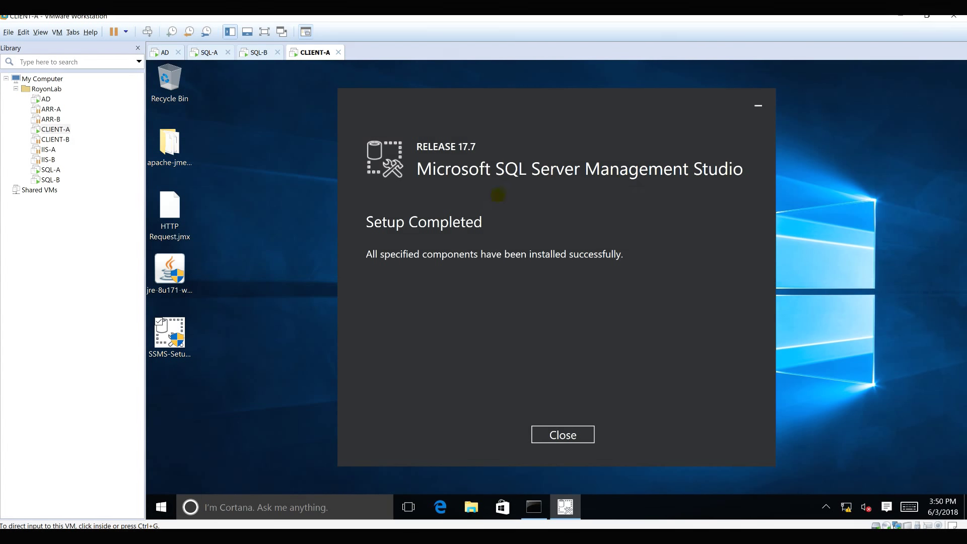
click(581, 434)
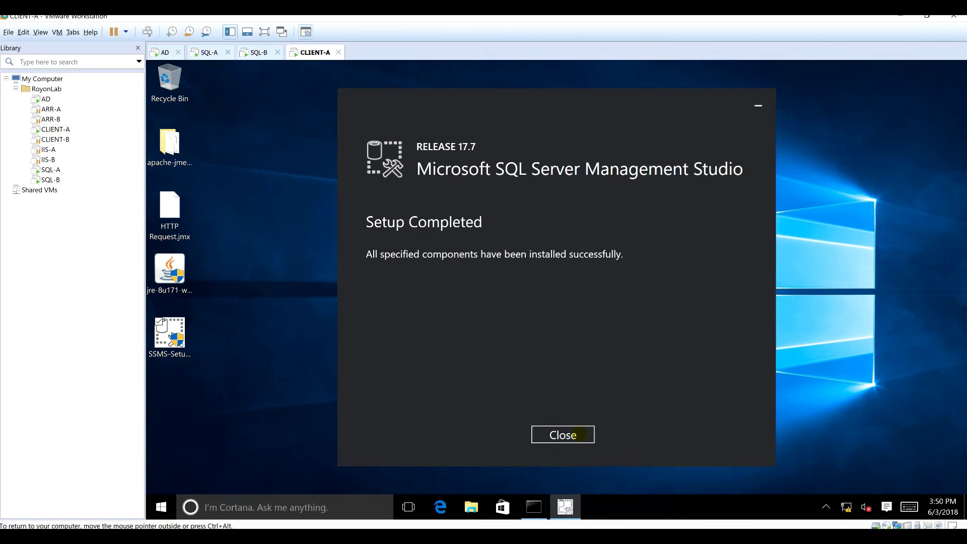
click(567, 434)
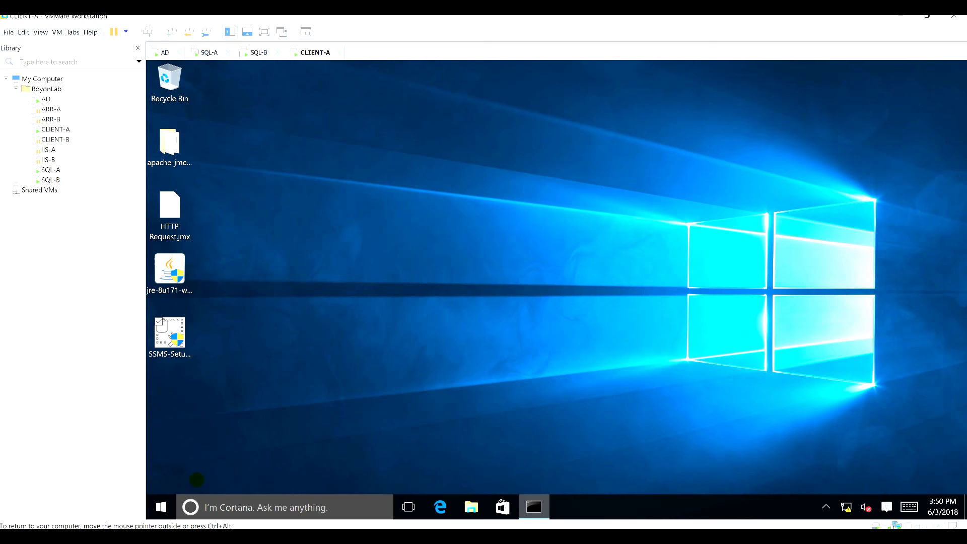
click(170, 335)
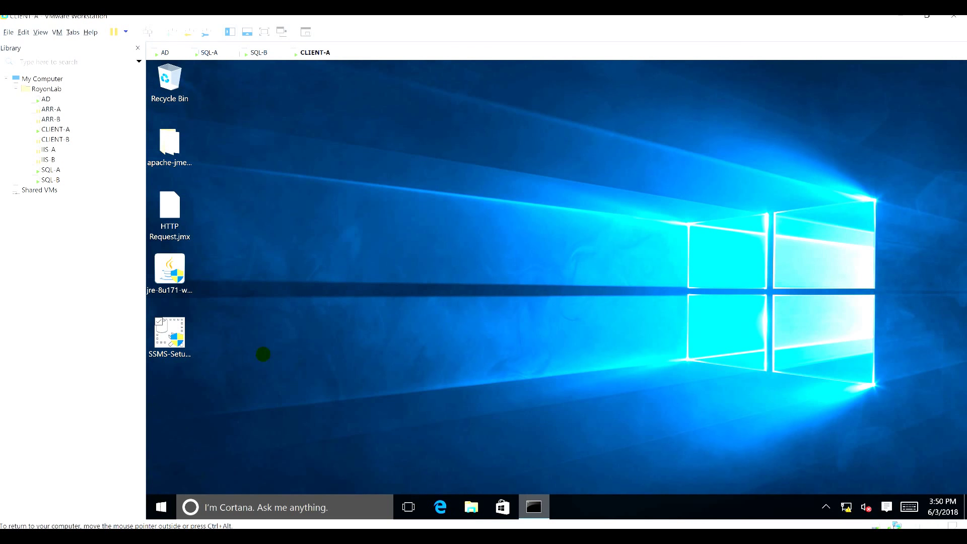
click(255, 53)
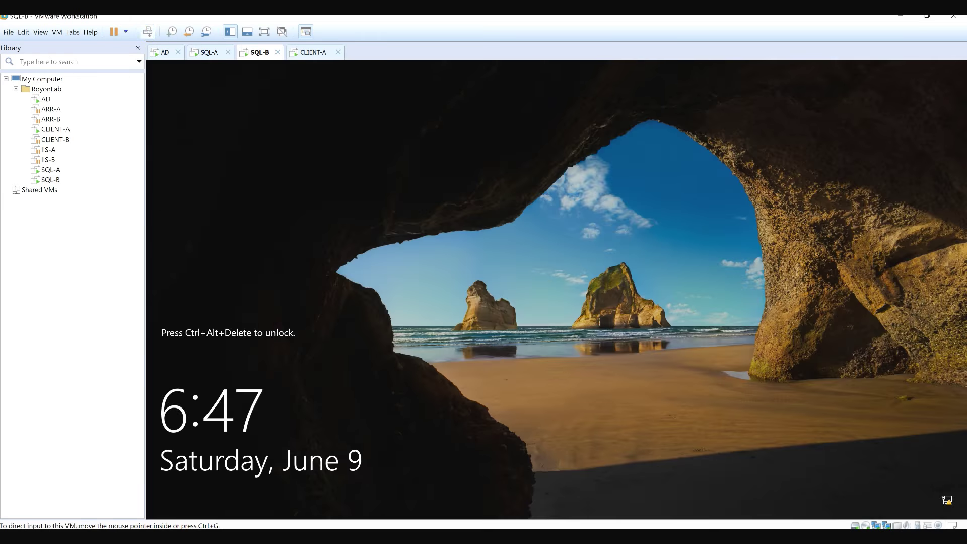
Sign in to SQL-B and minimize Failover Cluster Manager.
click(555, 342)
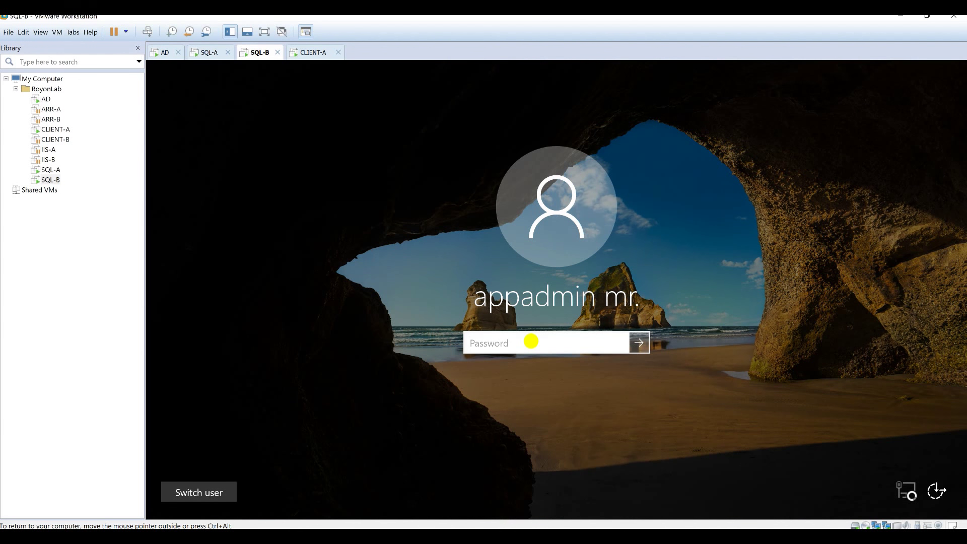
key(Return)
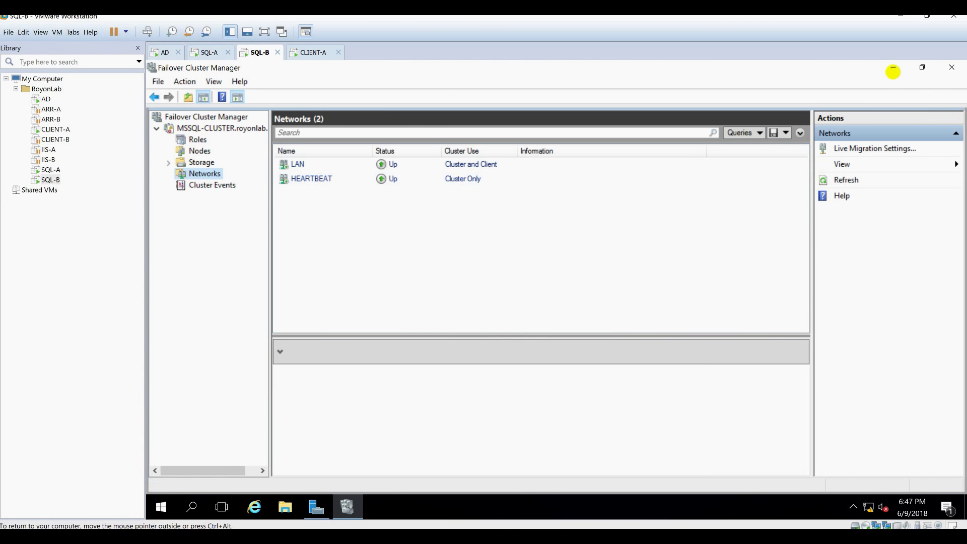
click(893, 67)
click(57, 31)
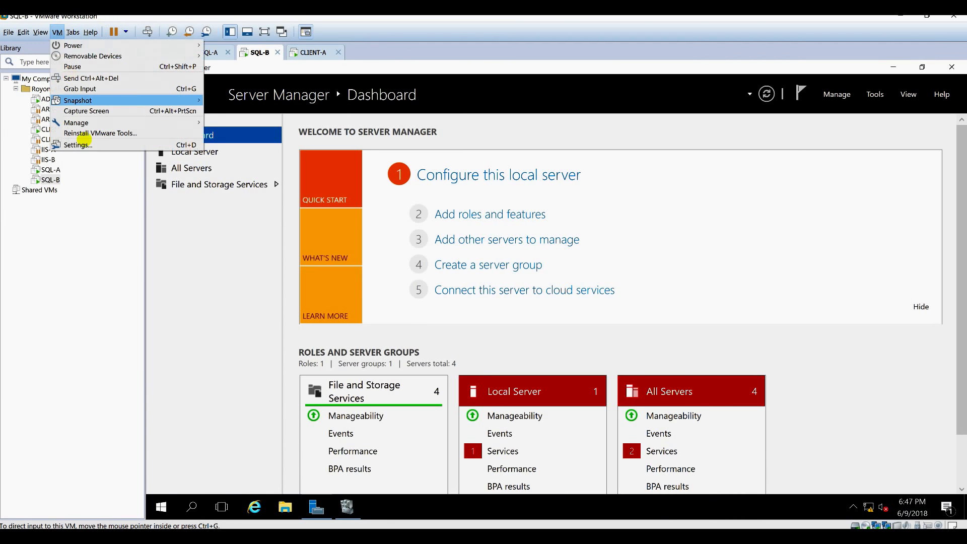
click(711, 218)
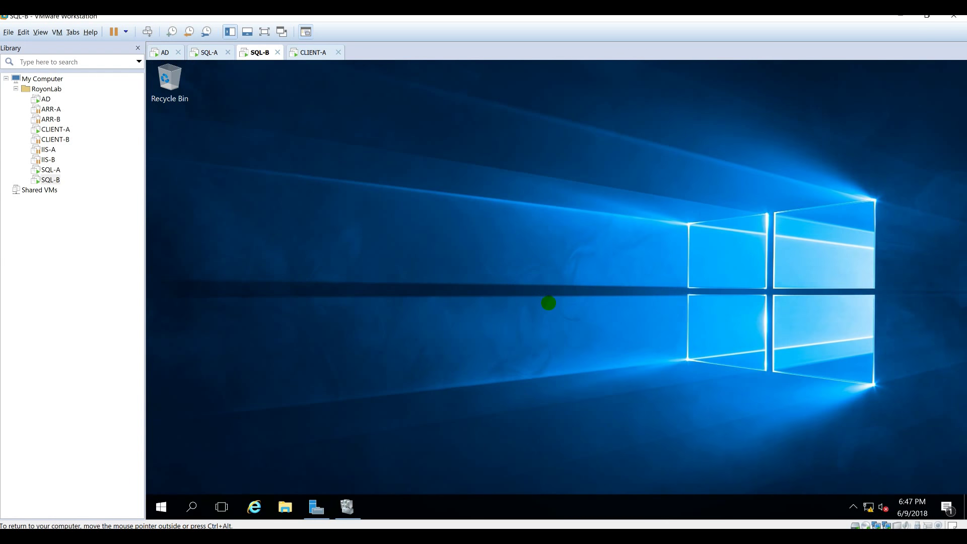
Run SQL Server 2014 setup from the DVD drive, approve UAC, and show the Installation page.
click(285, 506)
click(240, 244)
double_click(568, 281)
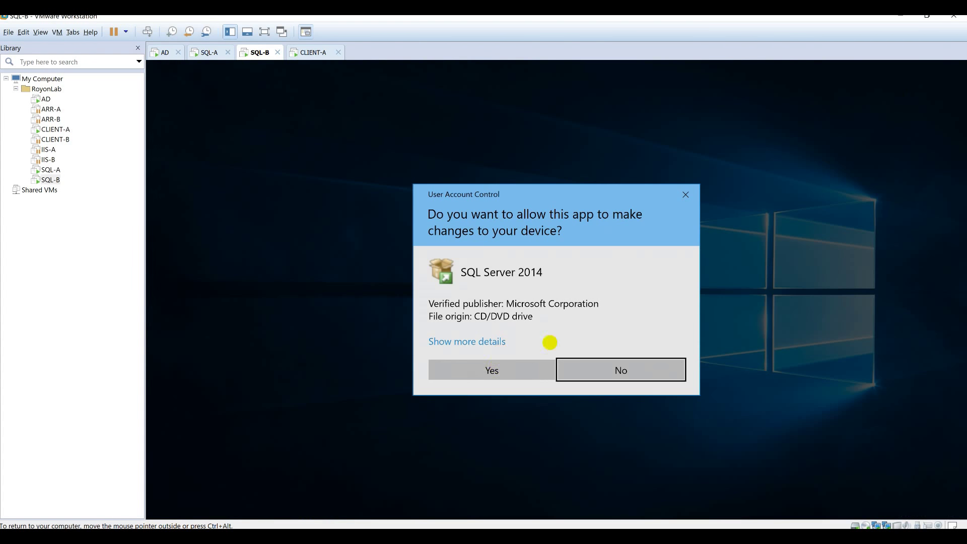
click(492, 370)
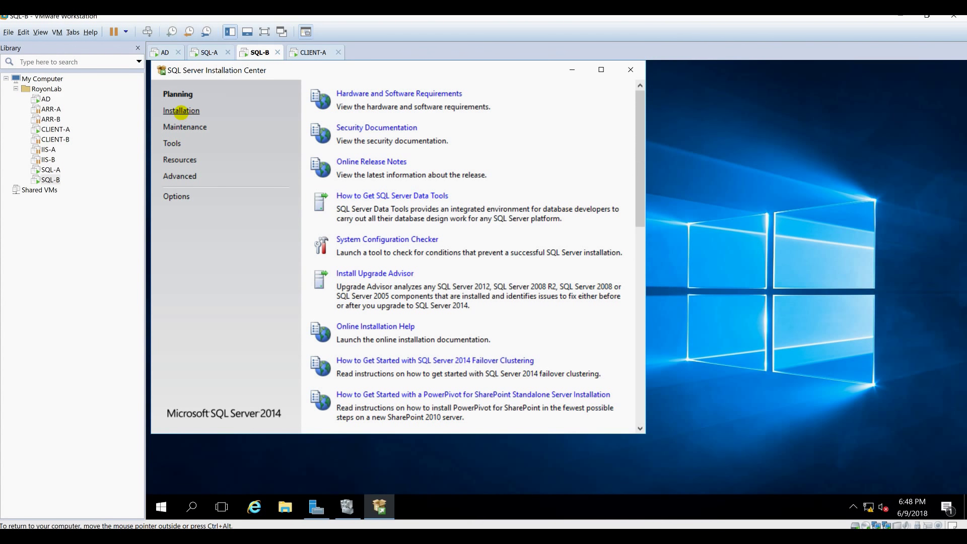
click(181, 111)
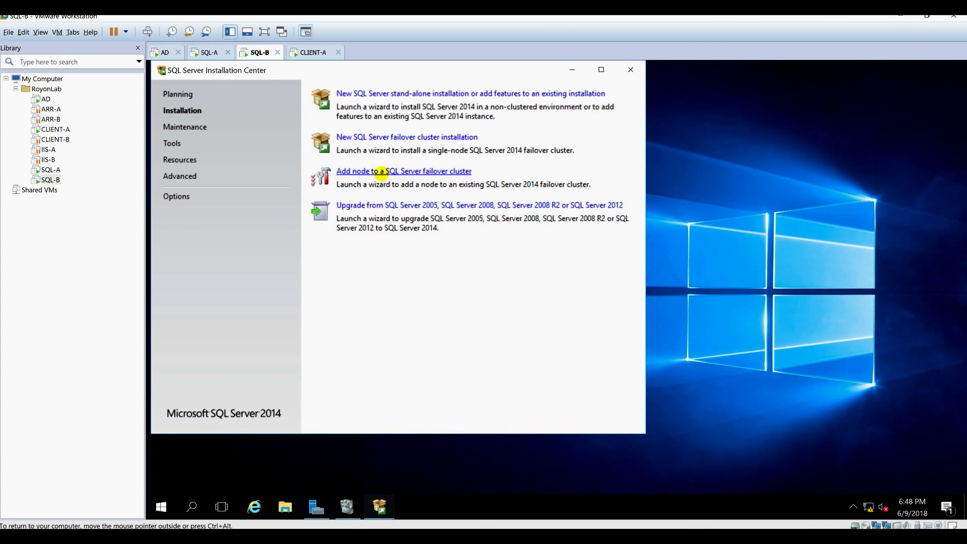
Start Add Node, keep Evaluation edition, accept the license, and skip Microsoft Update.
click(413, 171)
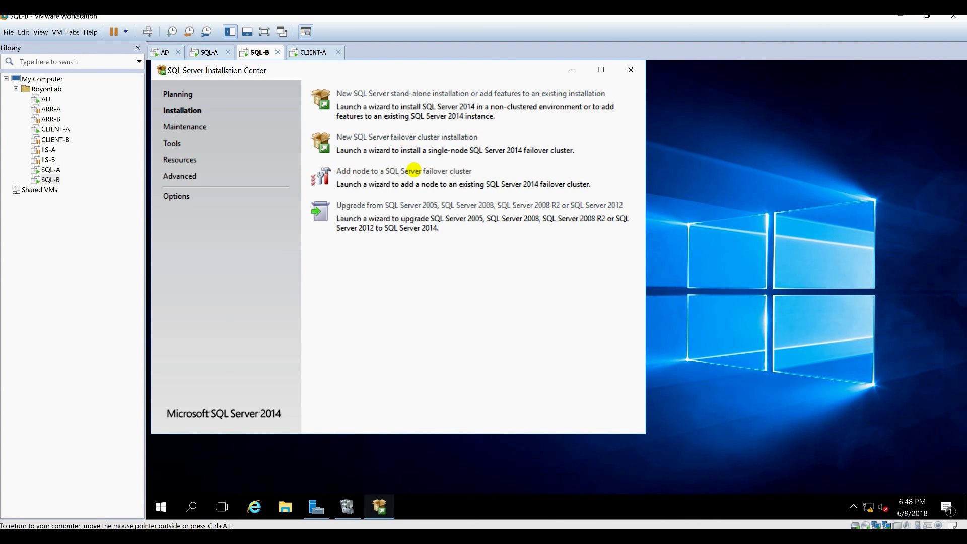
click(574, 71)
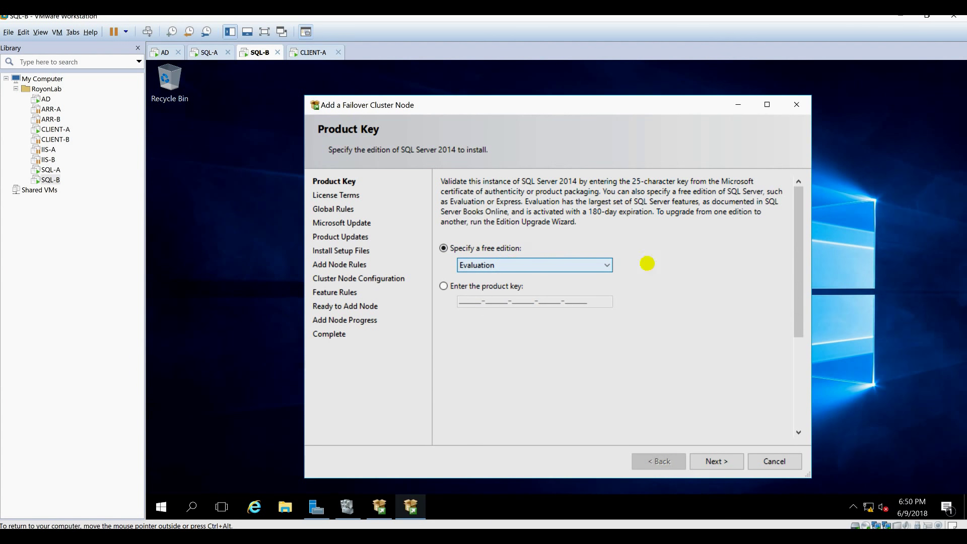
click(707, 468)
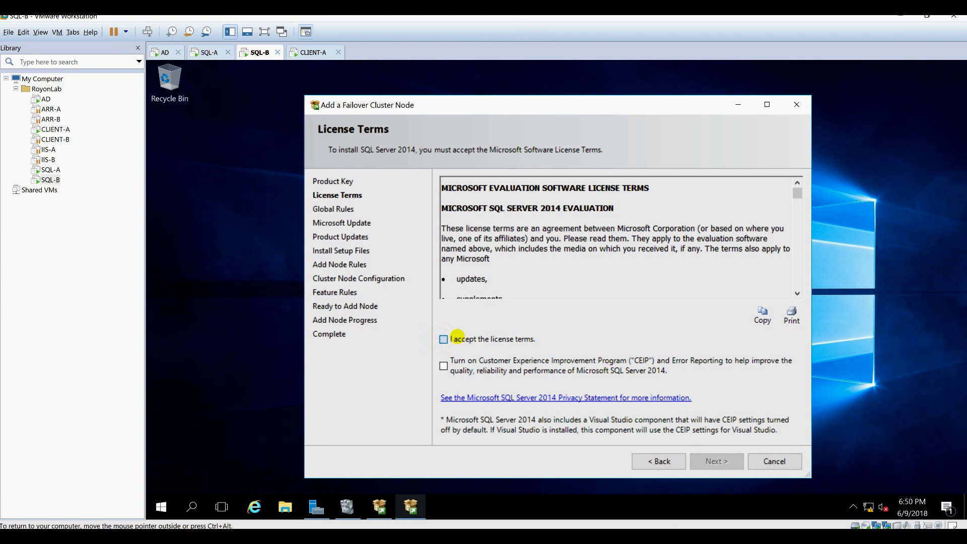
click(456, 336)
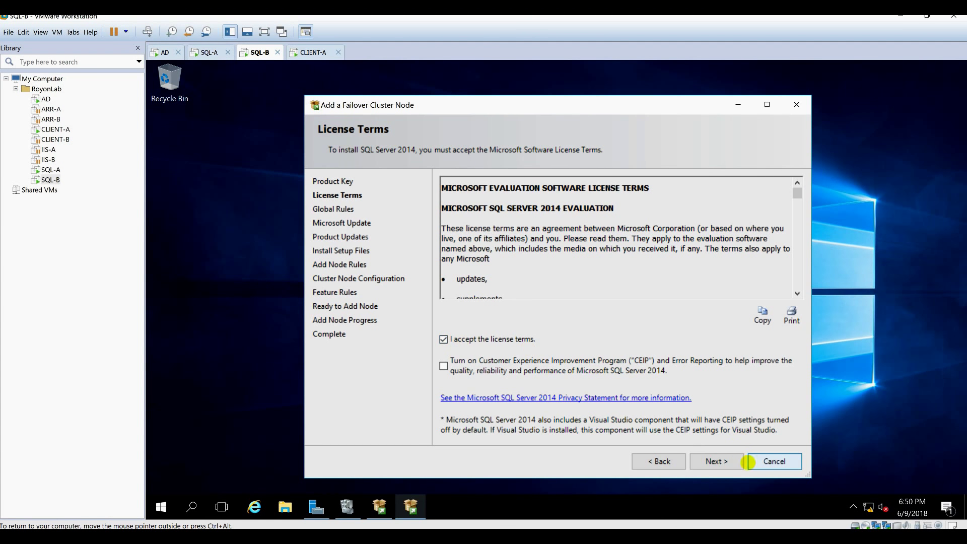
click(733, 459)
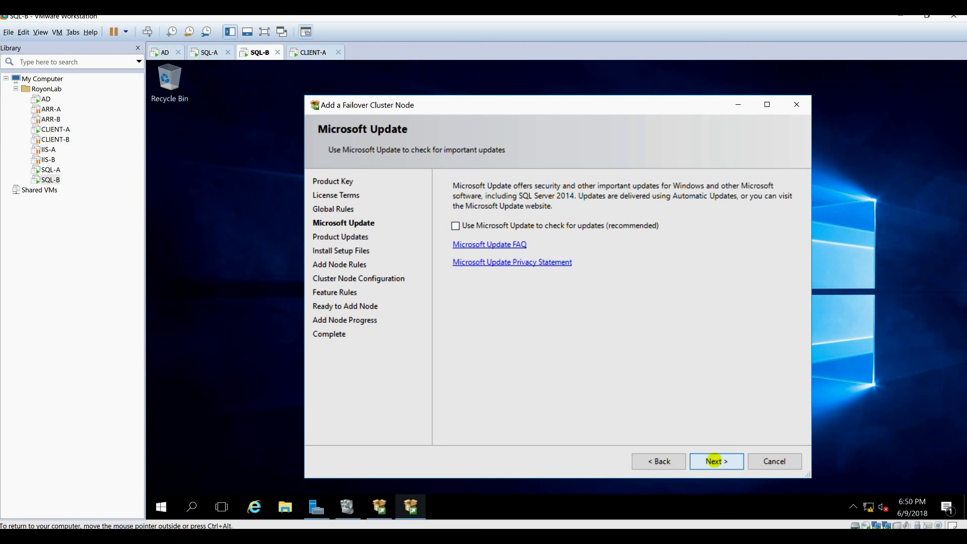
click(715, 461)
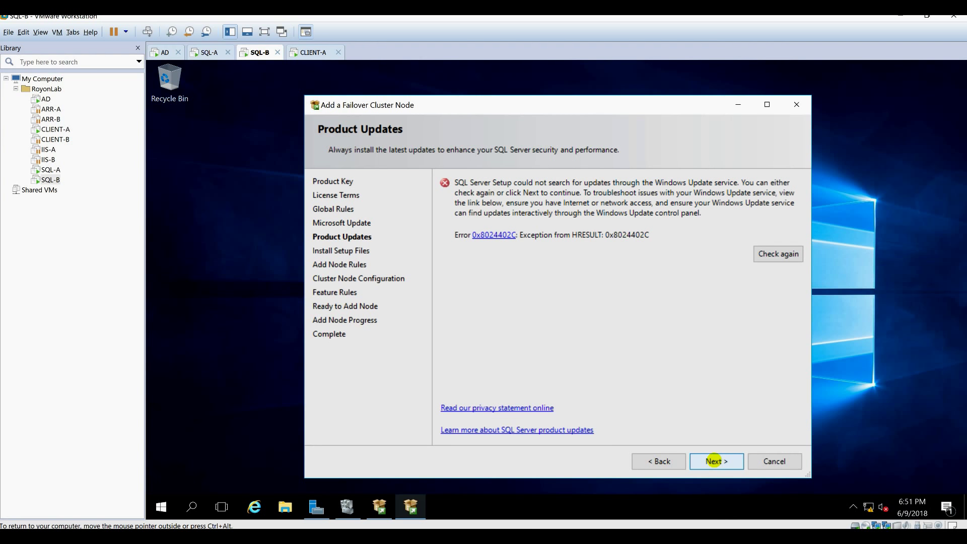
click(714, 460)
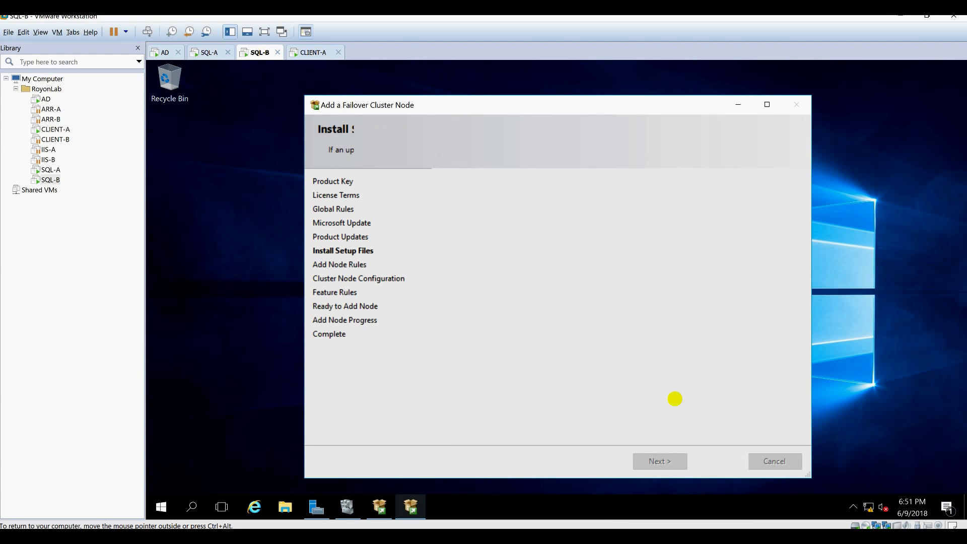
Pass the node rules and accept the cluster node and network configuration.
click(477, 228)
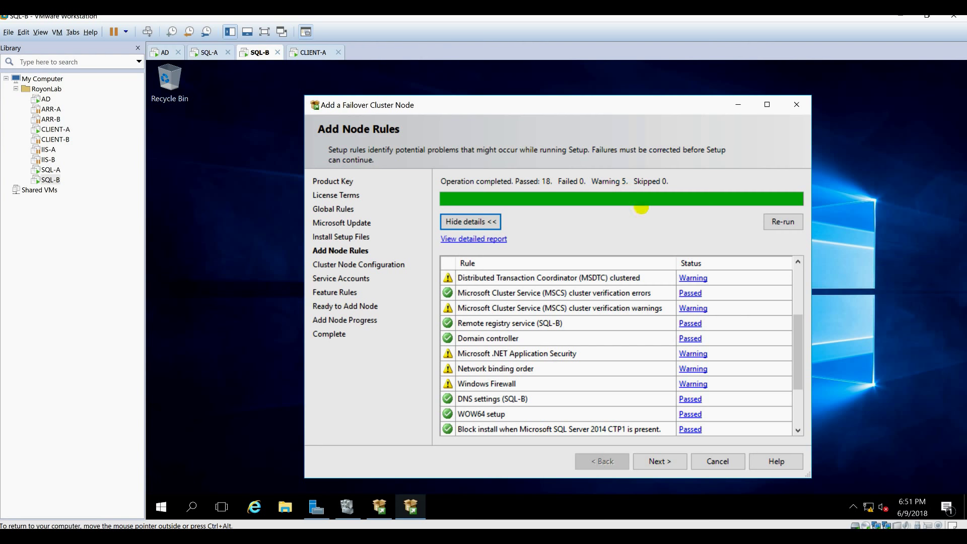
click(666, 463)
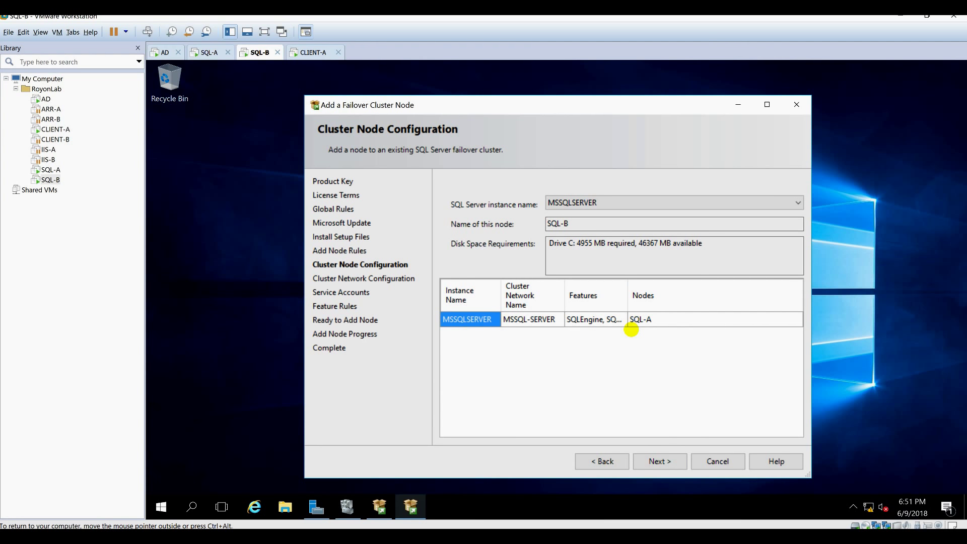
key(Tab)
key(Return)
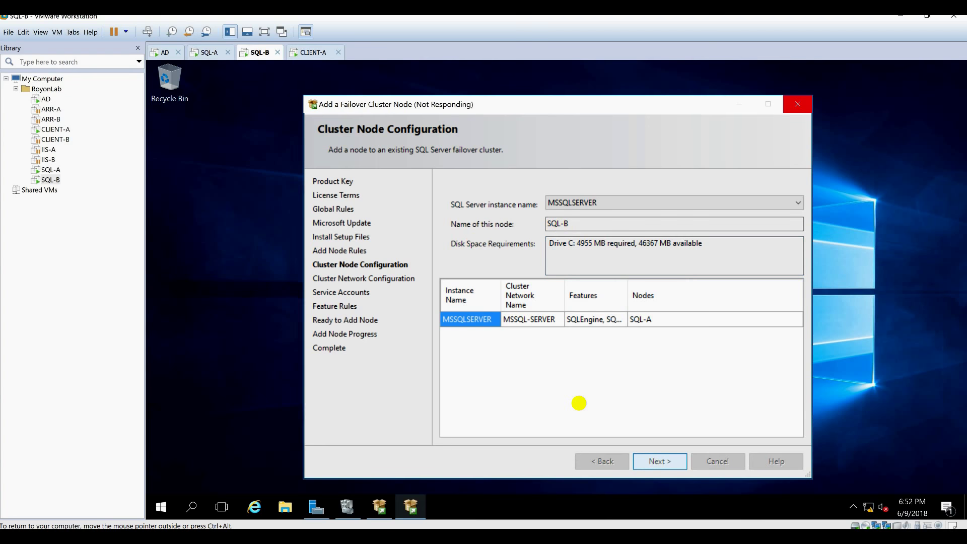
key(Return)
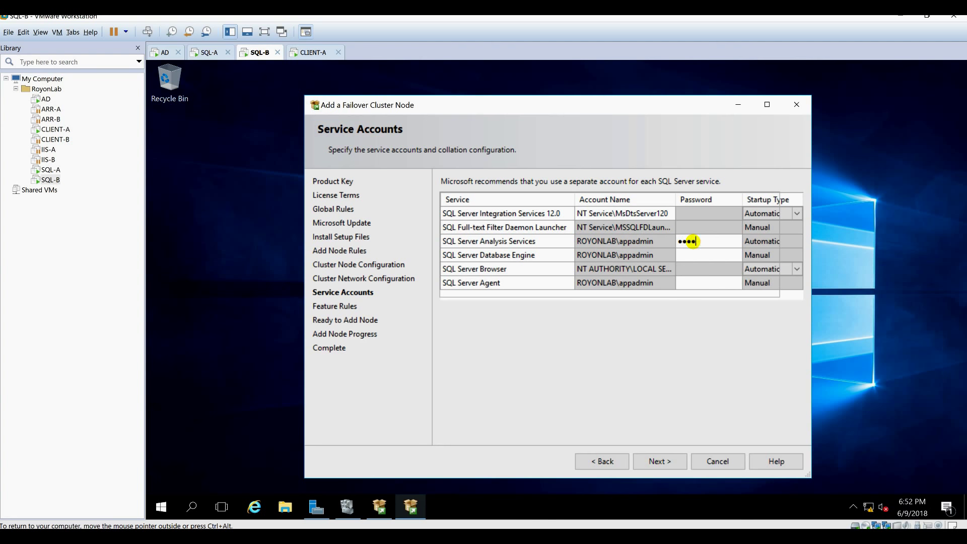
Paste the Database Engine and SQL Server Agent account passwords, install the node, and close.
click(705, 255)
key(ctrl+v)
click(706, 283)
key(ctrl+v)
click(659, 462)
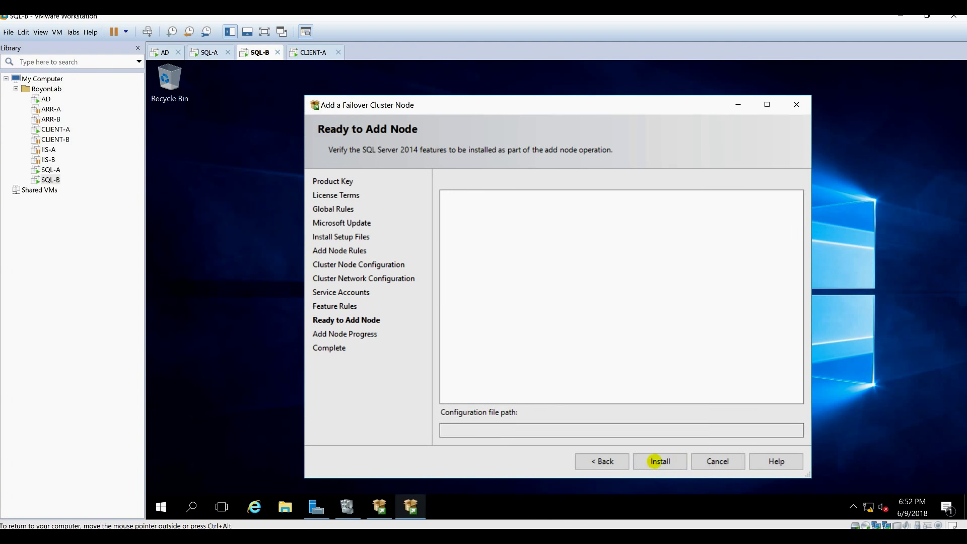
click(659, 461)
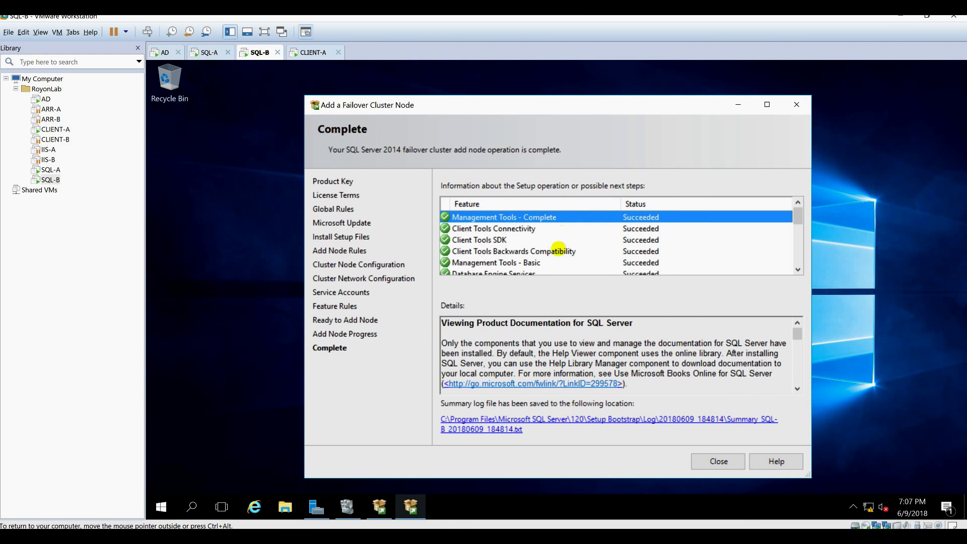
scroll(559, 247, down, 5)
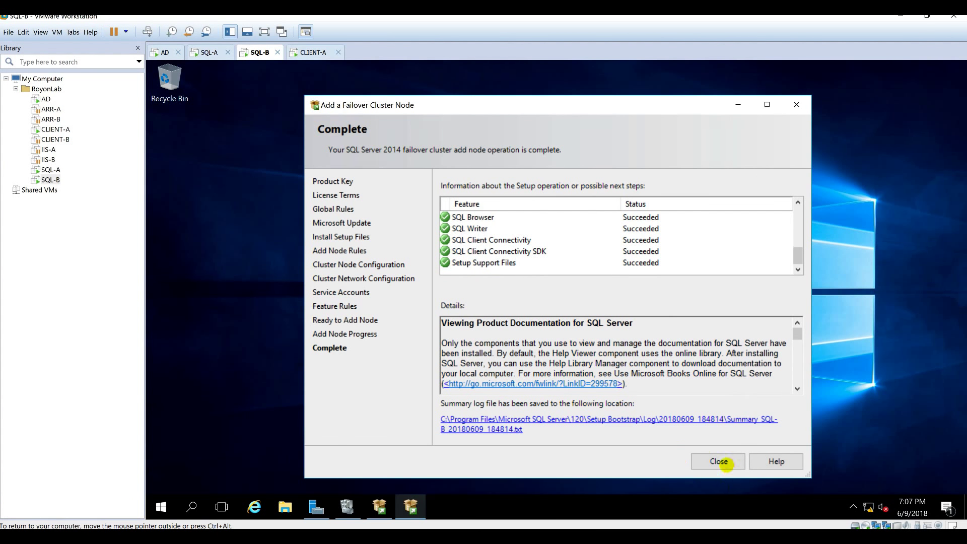
click(719, 461)
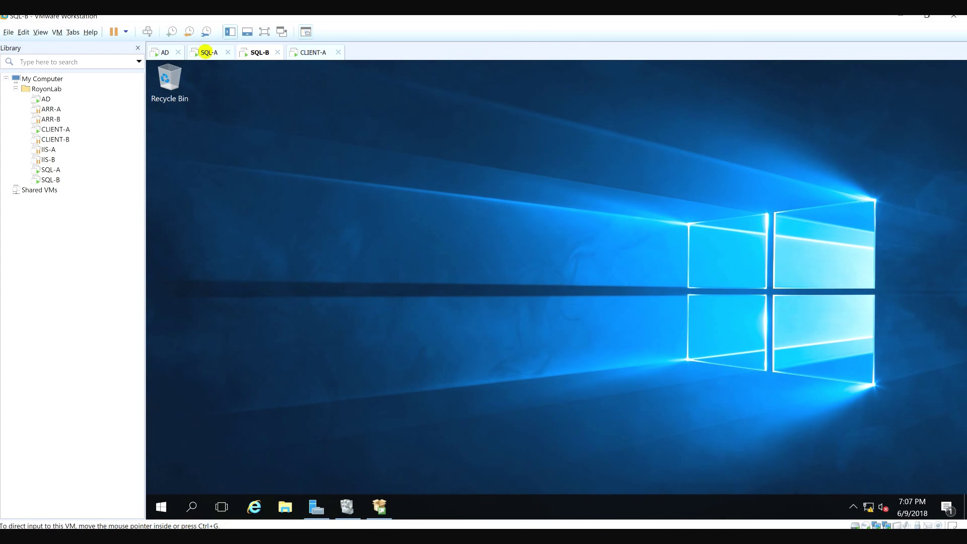
Sign in to SQL-A and open the SQL Server (MSSQLSERVER) role's properties.
click(206, 52)
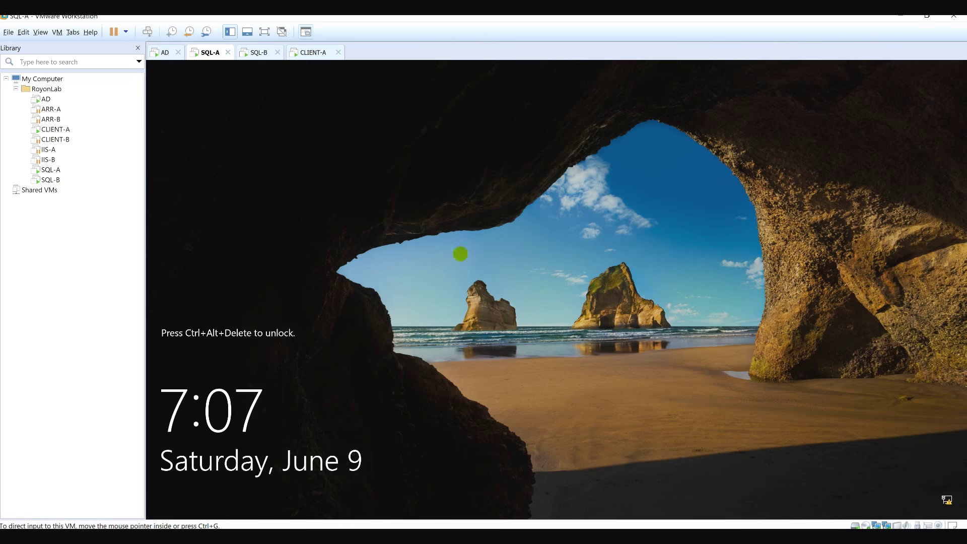
click(510, 326)
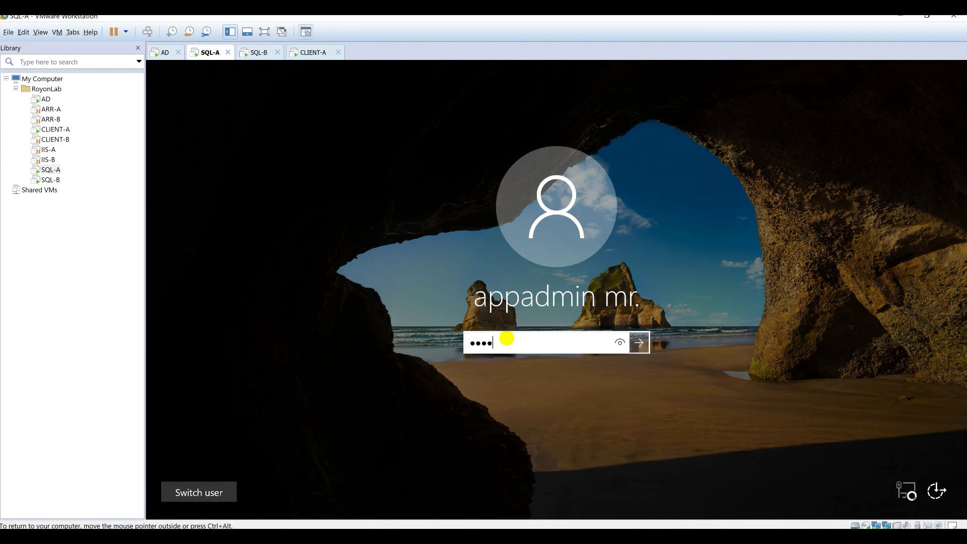
key(Return)
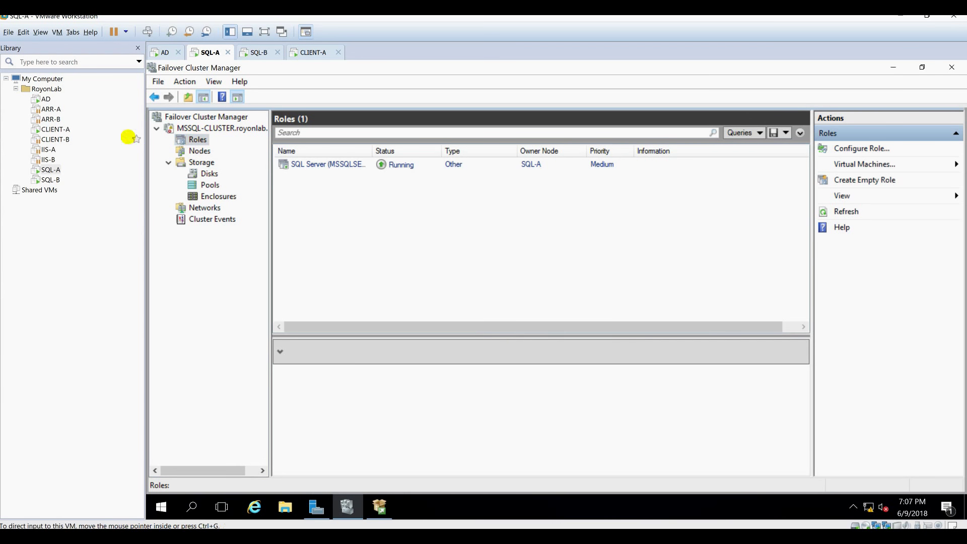
click(196, 151)
click(197, 140)
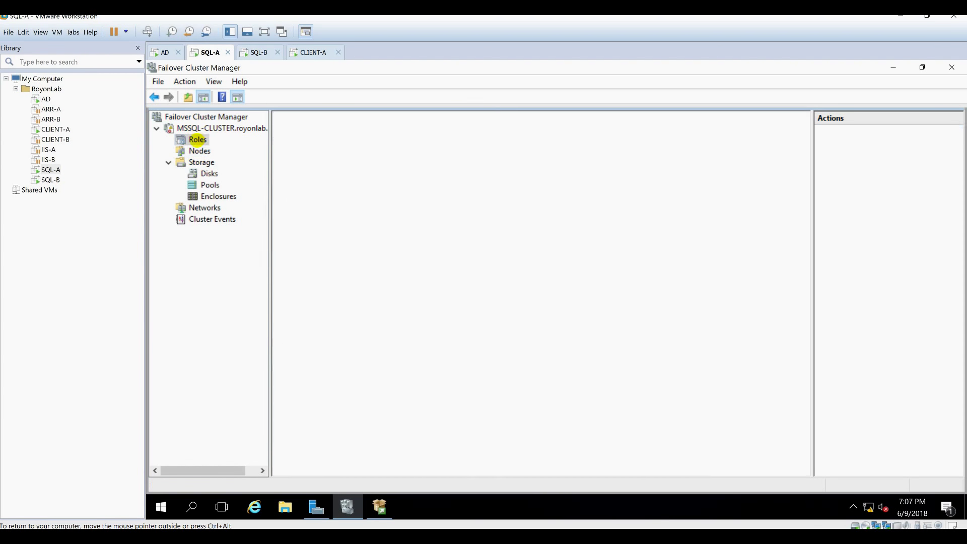
click(335, 165)
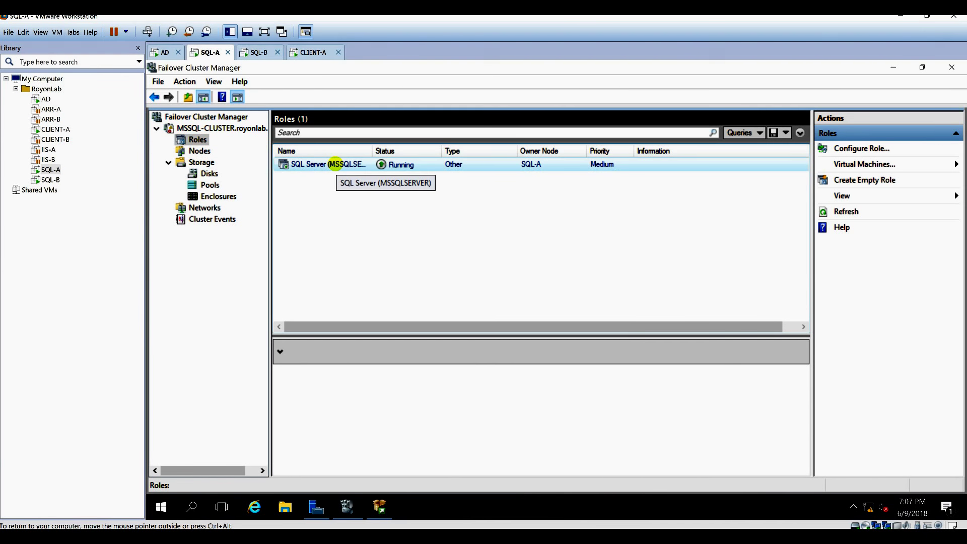
right_click(335, 165)
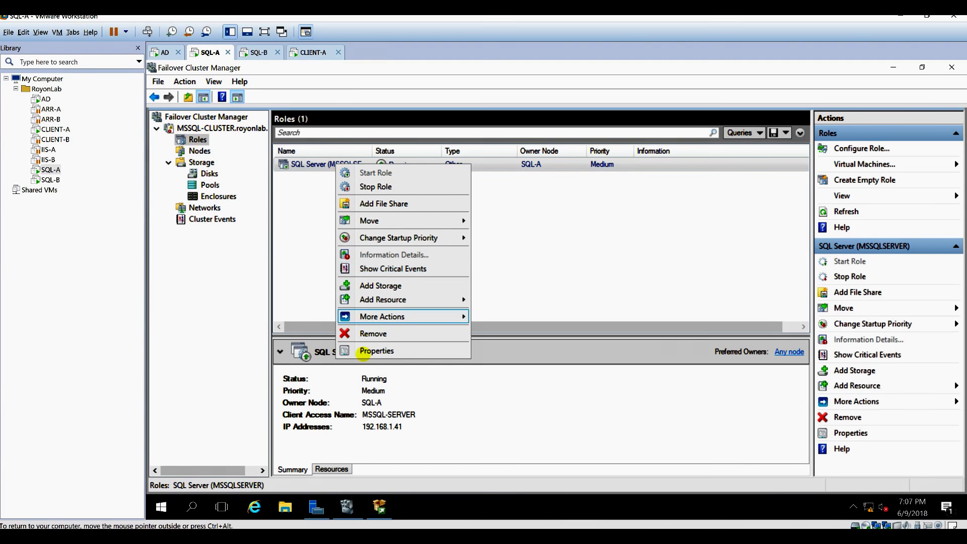
click(364, 351)
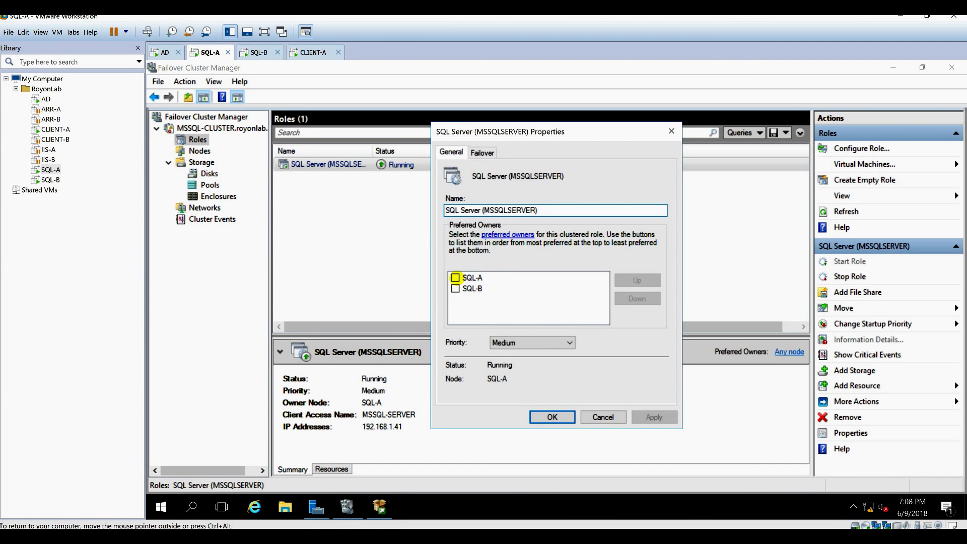
Make SQL-A the preferred owner and allow immediate failback, then apply and OK.
click(456, 277)
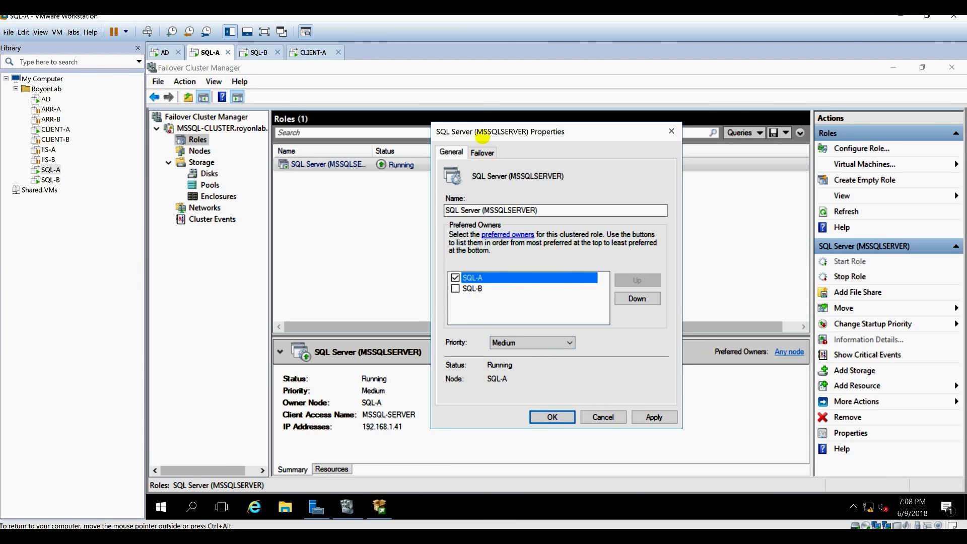
click(482, 152)
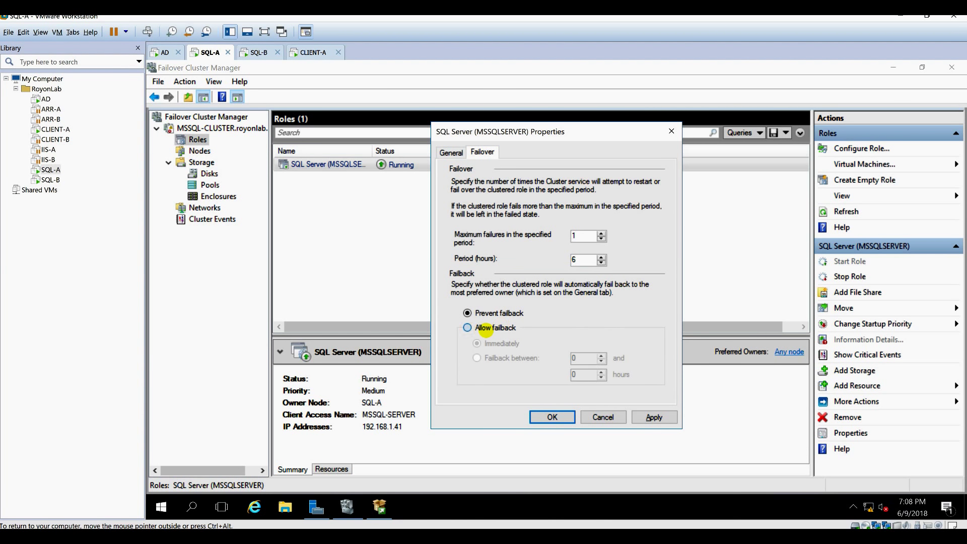
click(485, 328)
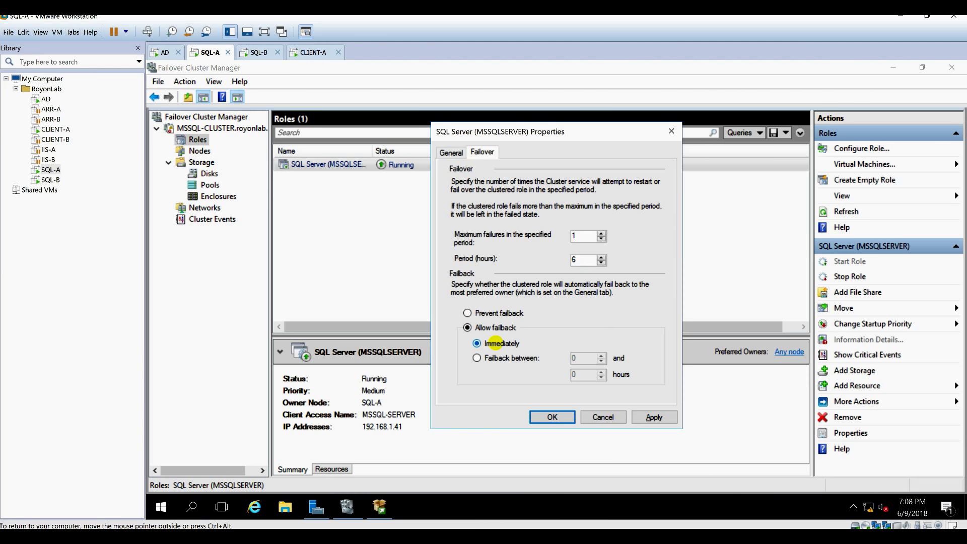
click(653, 417)
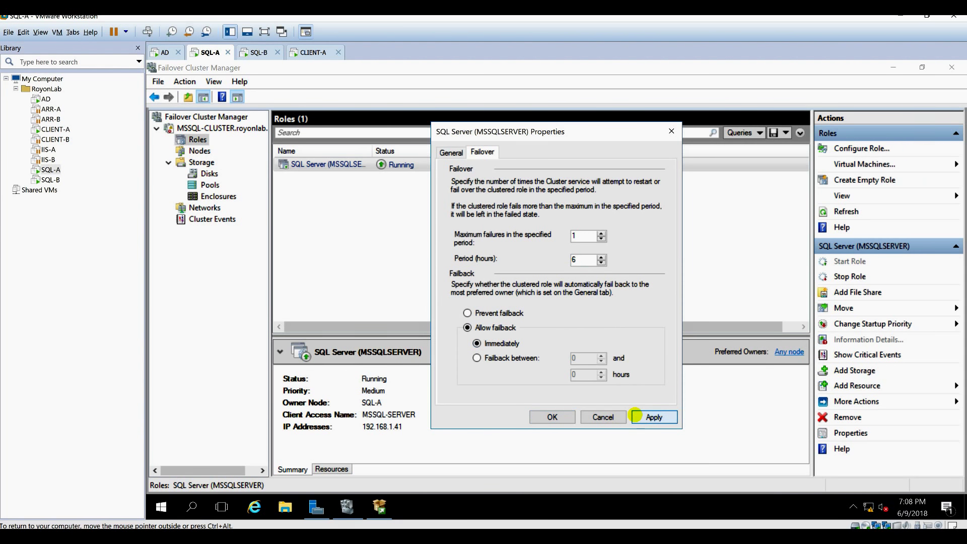
click(552, 417)
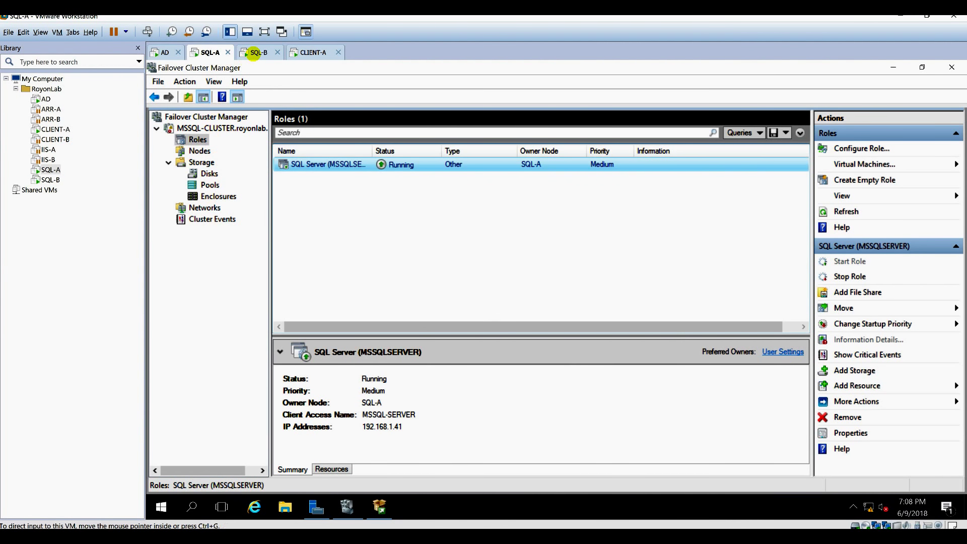
Enlarge SQL-A's role details pane to show the SQL Server role's resources.
drag(409, 336, 408, 243)
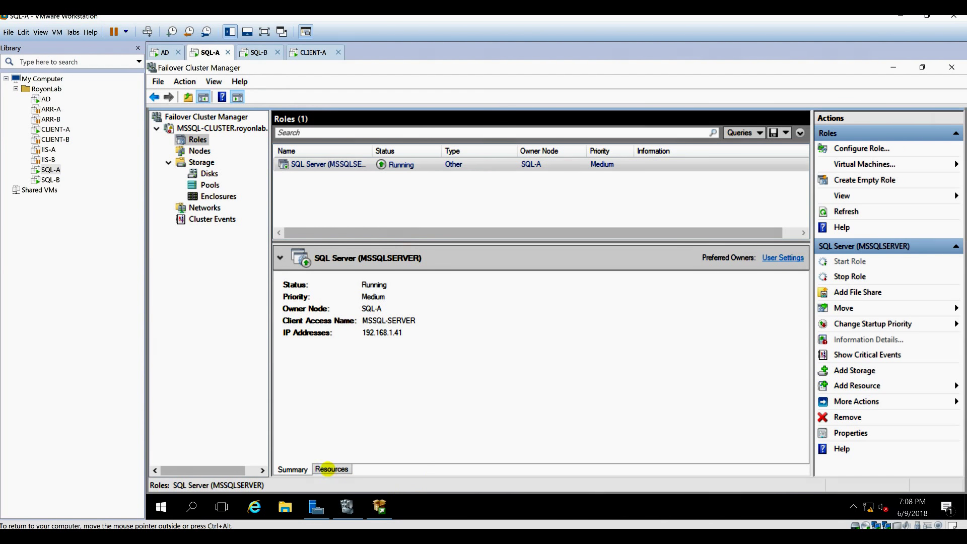
click(330, 469)
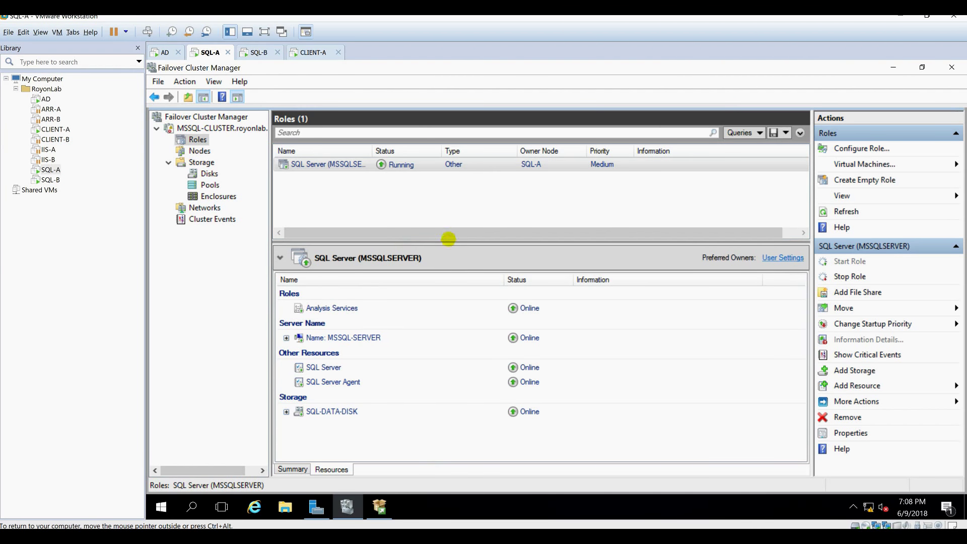
drag(448, 239, 447, 205)
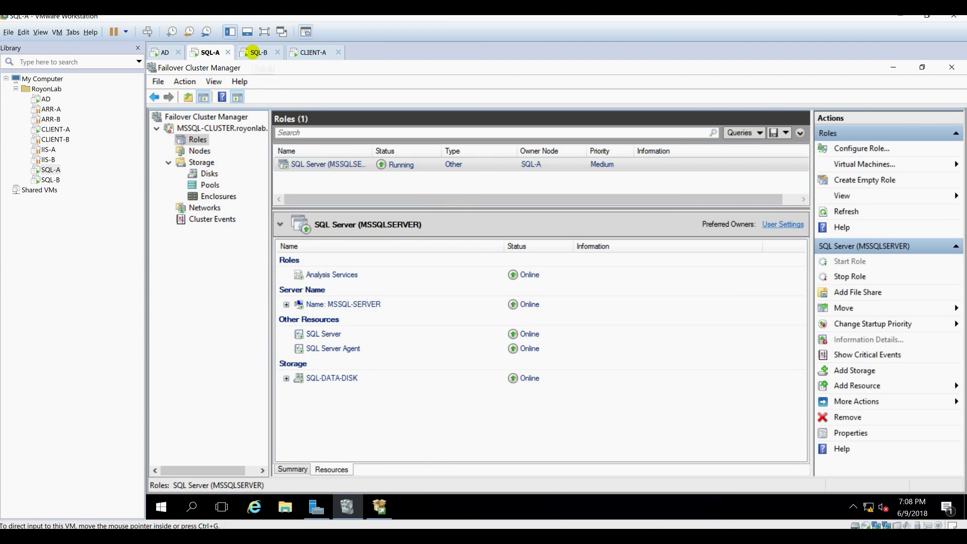
On SQL-B, inspect the SQL Server role's failover settings in Properties without changes.
click(252, 52)
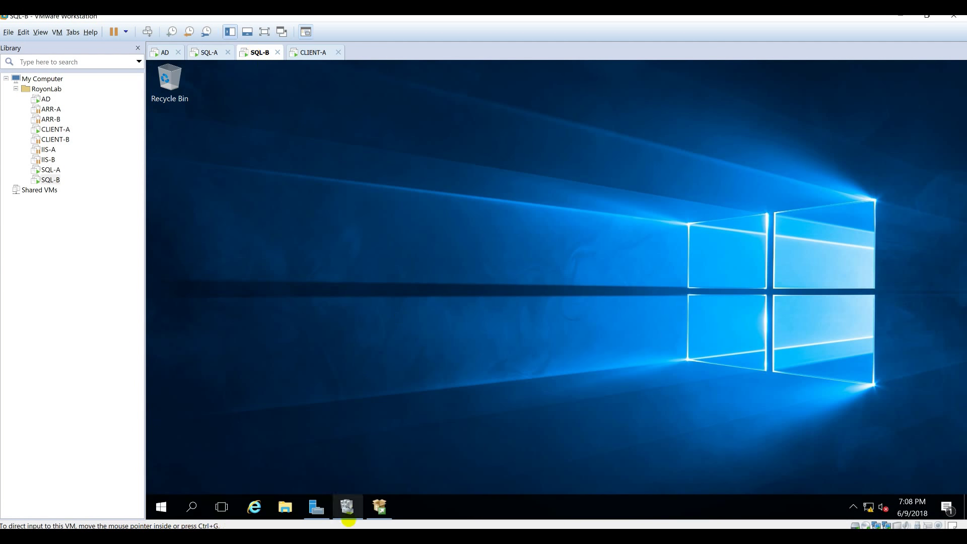
click(347, 506)
double_click(220, 134)
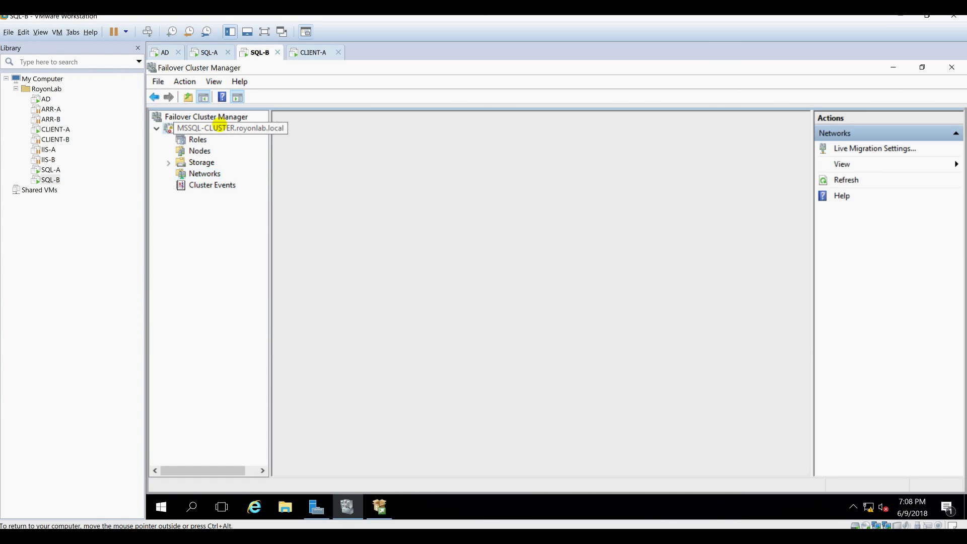
double_click(199, 126)
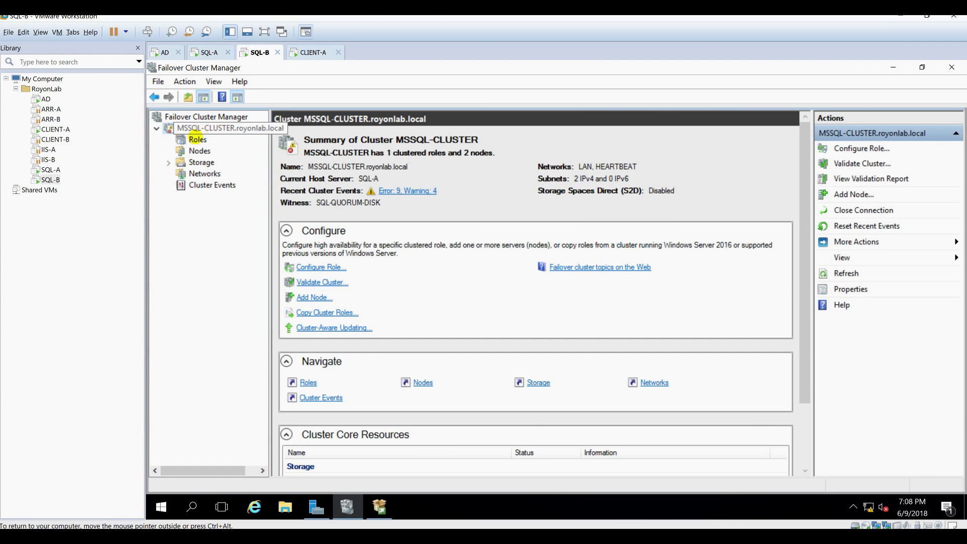
click(197, 139)
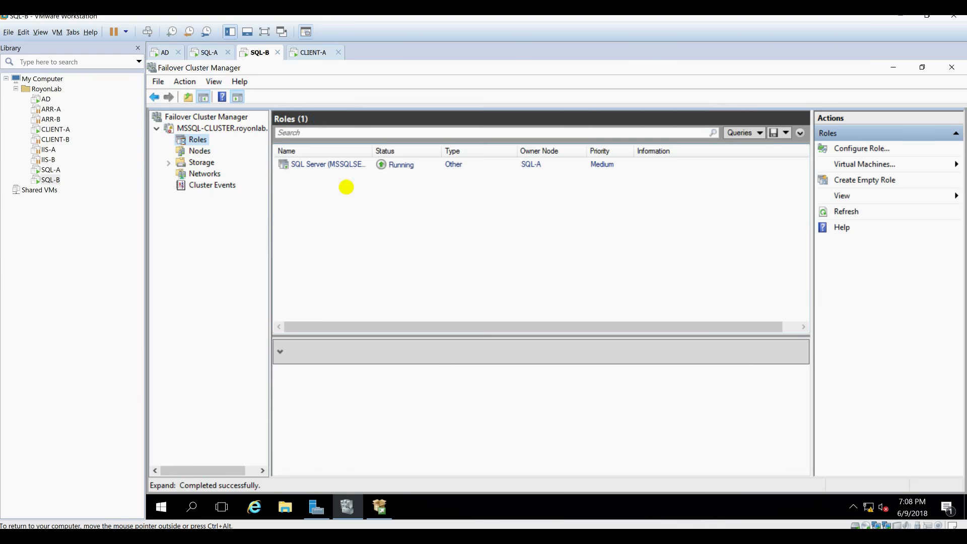
click(356, 165)
right_click(357, 167)
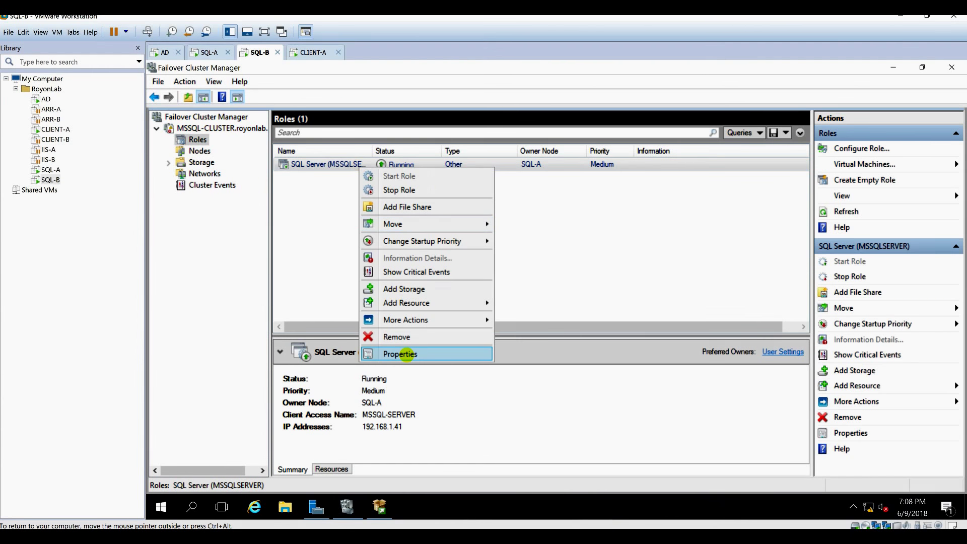
click(409, 353)
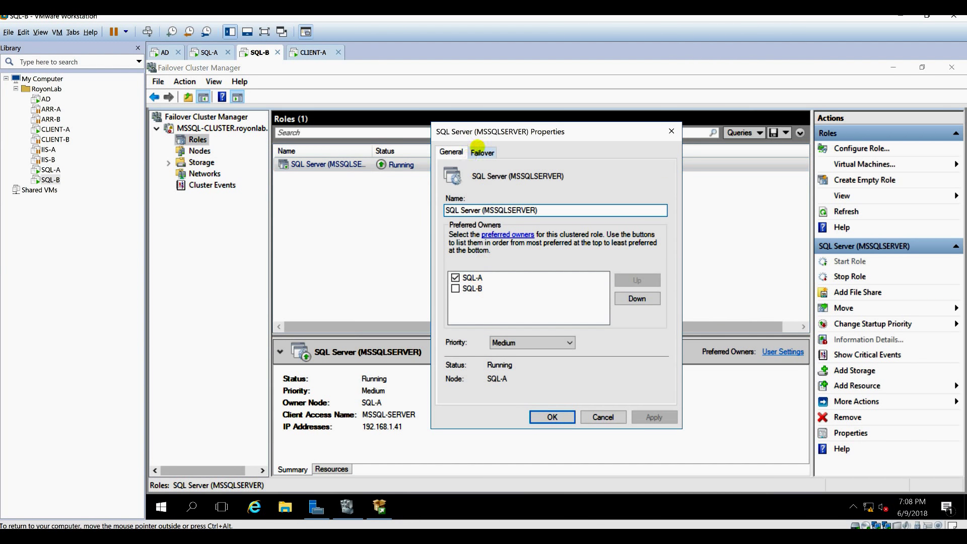
click(482, 152)
click(604, 417)
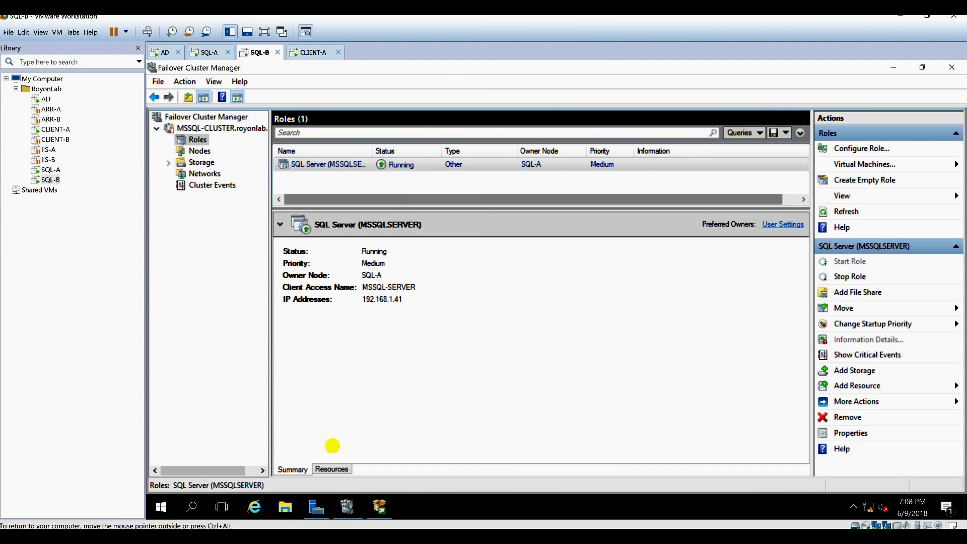
Expand the role's server-name IP and data disk resources, then return to SQL-A.
click(332, 469)
click(286, 305)
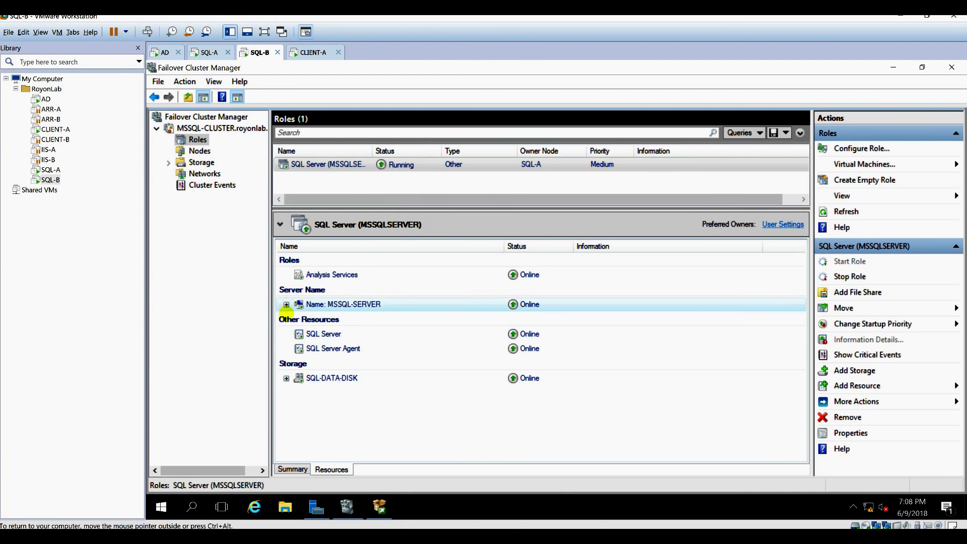
click(286, 392)
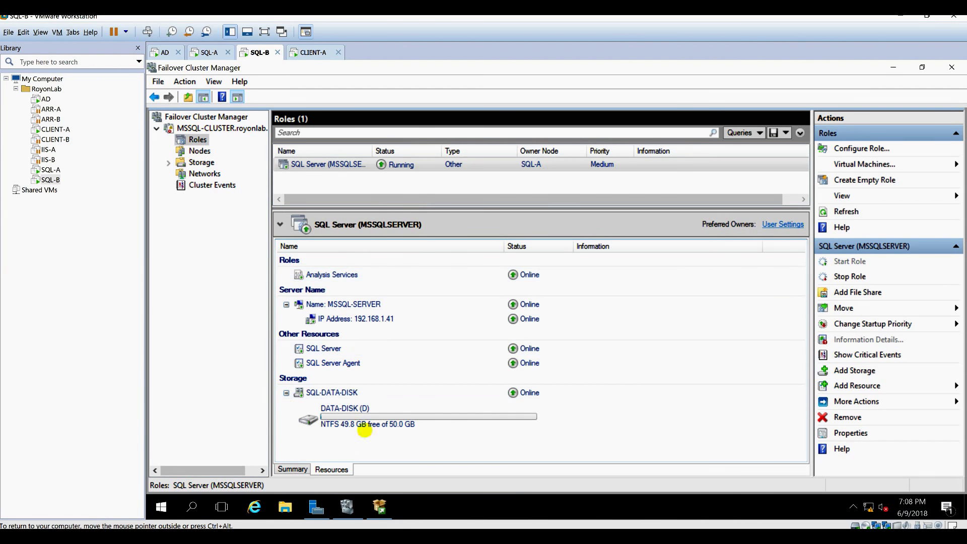
click(206, 52)
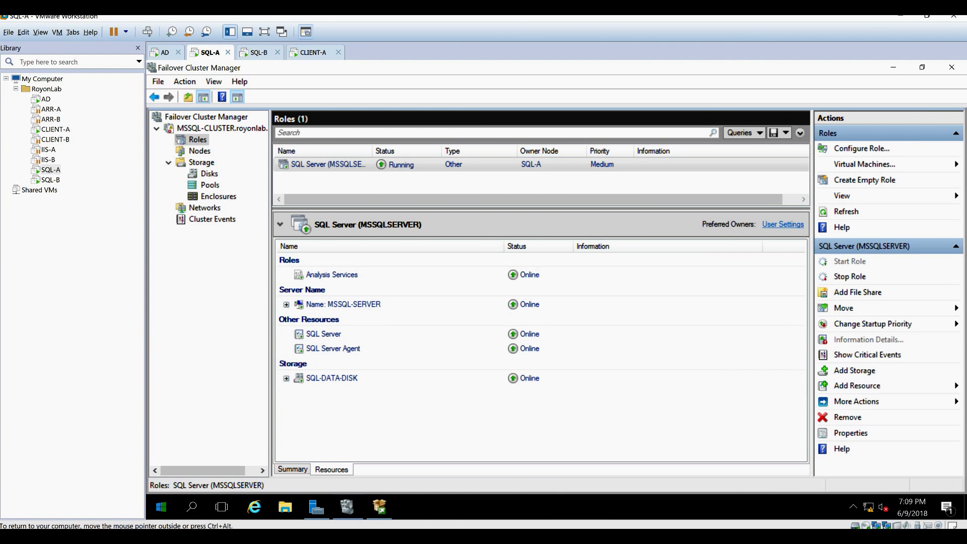
Restart SQL-A and switch to SQL-B to watch the role move over.
click(161, 507)
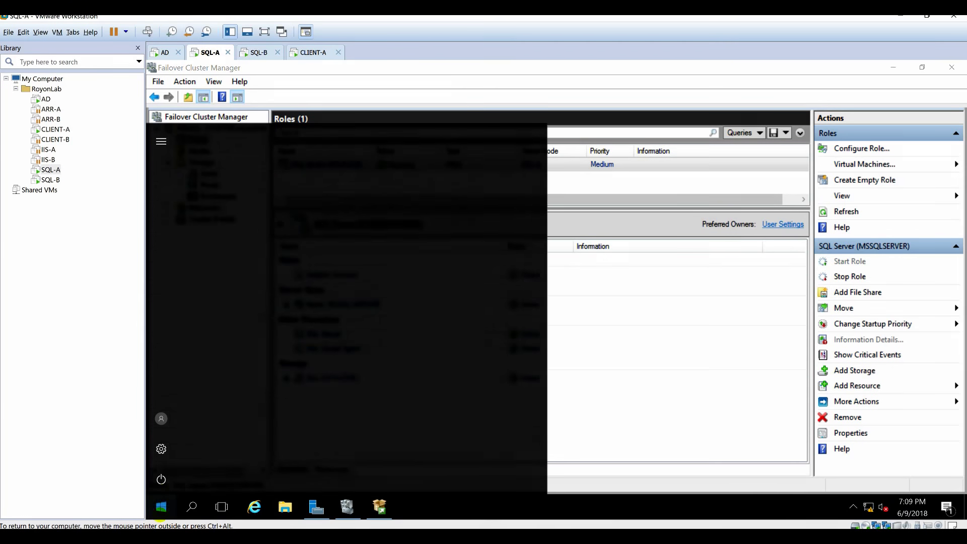
click(161, 479)
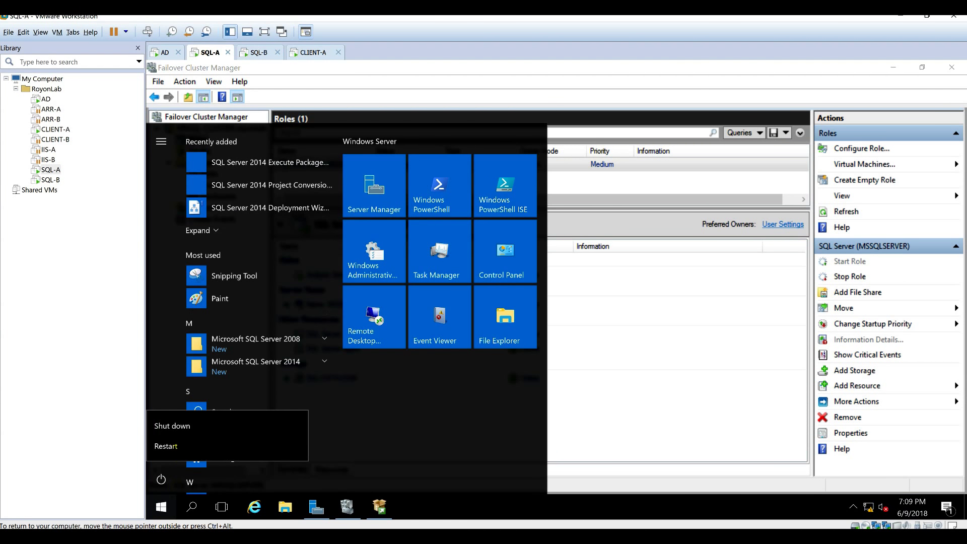
click(172, 425)
click(330, 443)
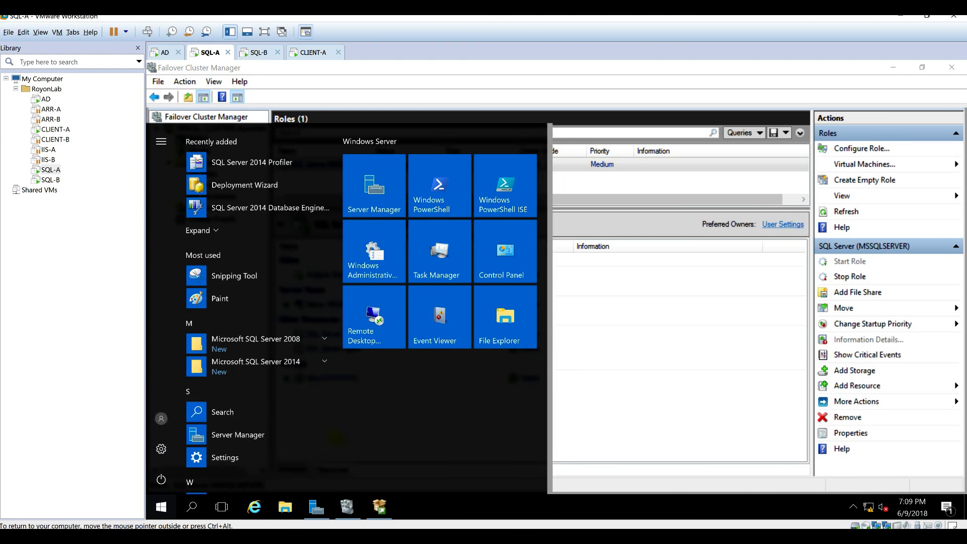
click(260, 52)
click(582, 185)
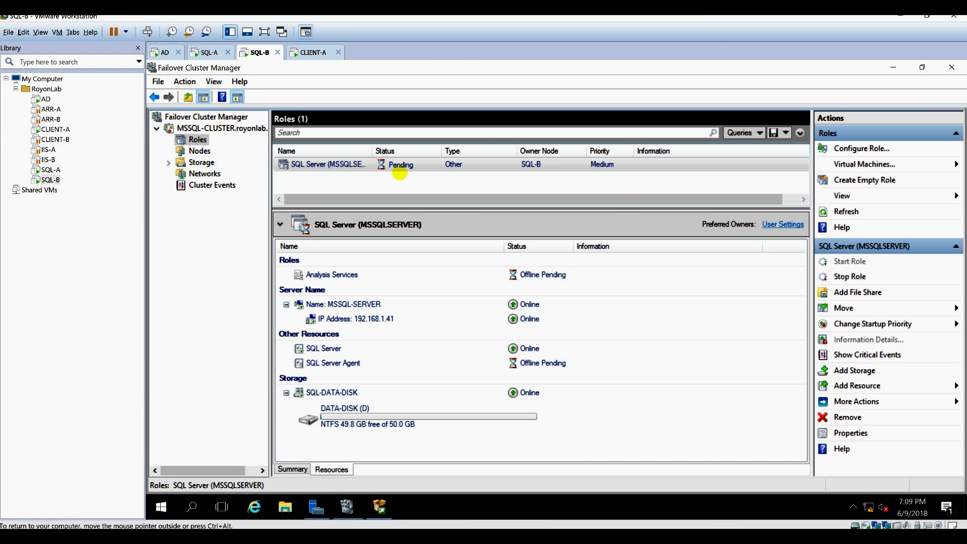
Watch the SQL Server role until it runs on SQL-A again, then view SQL-A.
click(400, 166)
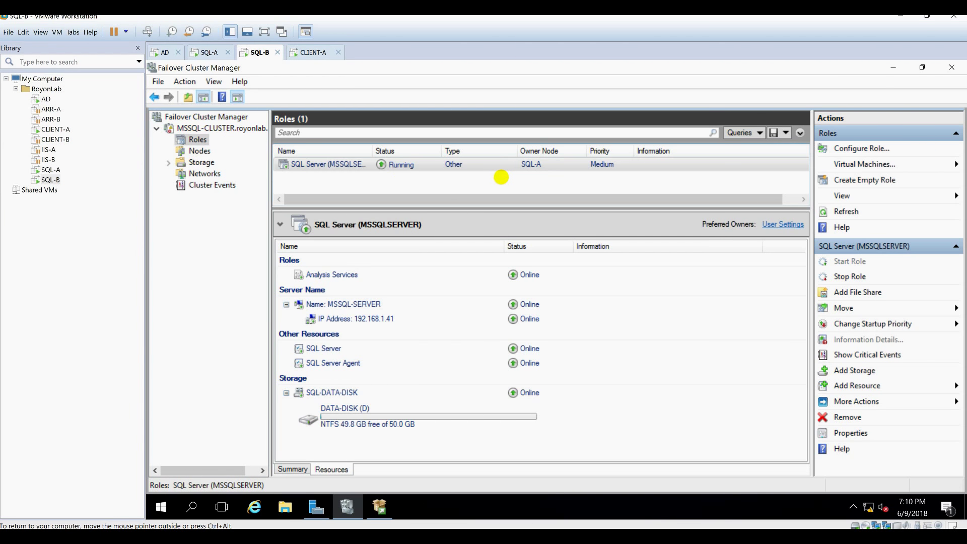
click(209, 50)
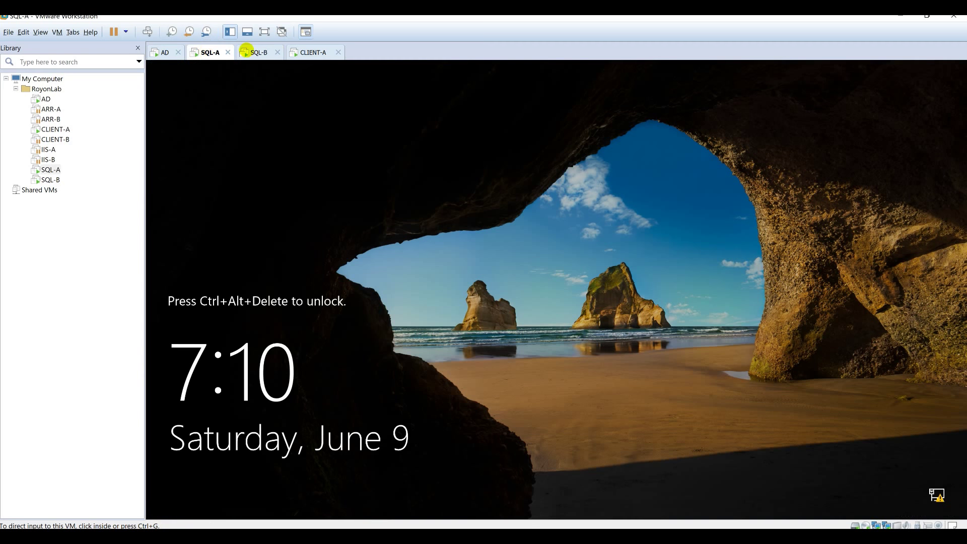
Sign in to the CLIENT-A virtual machine with the account password.
click(309, 52)
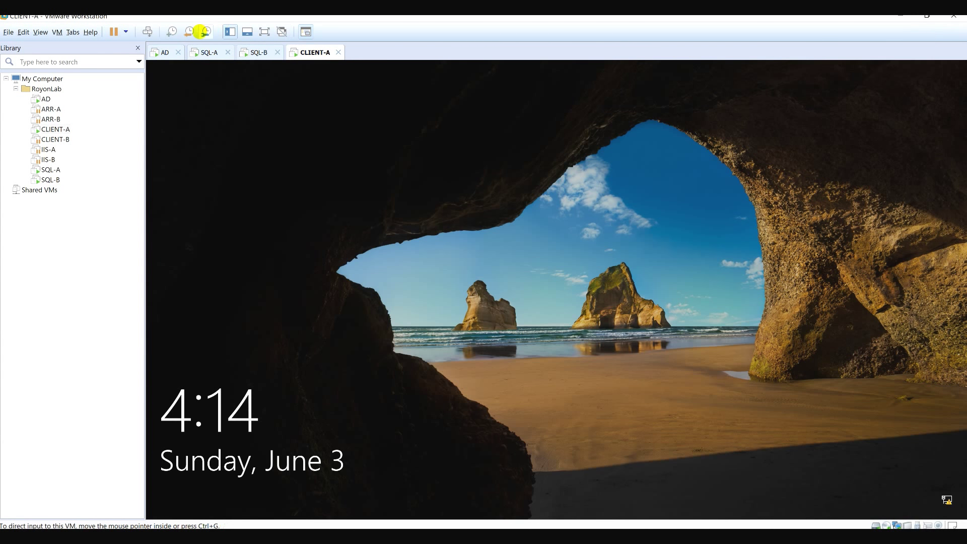
click(559, 294)
text(••)
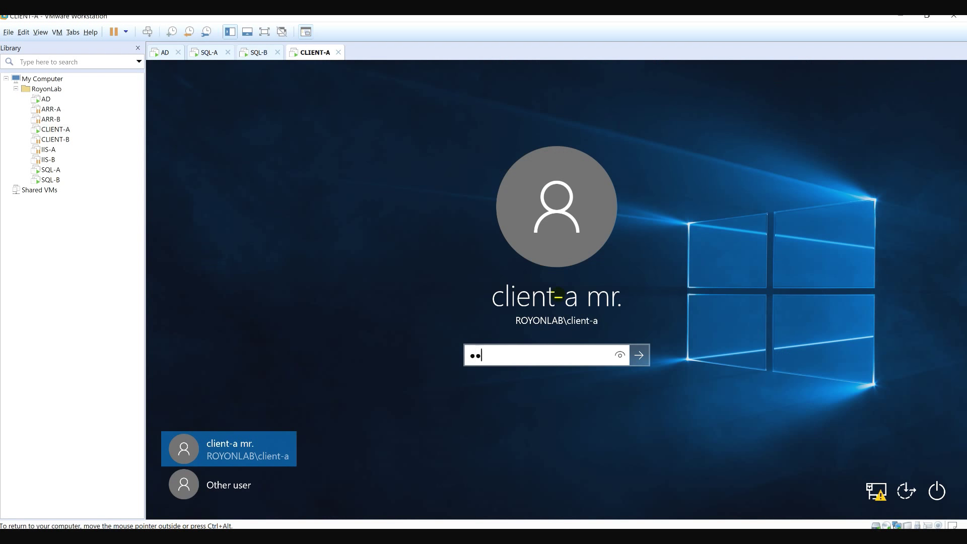
text(•••••)
key(Return)
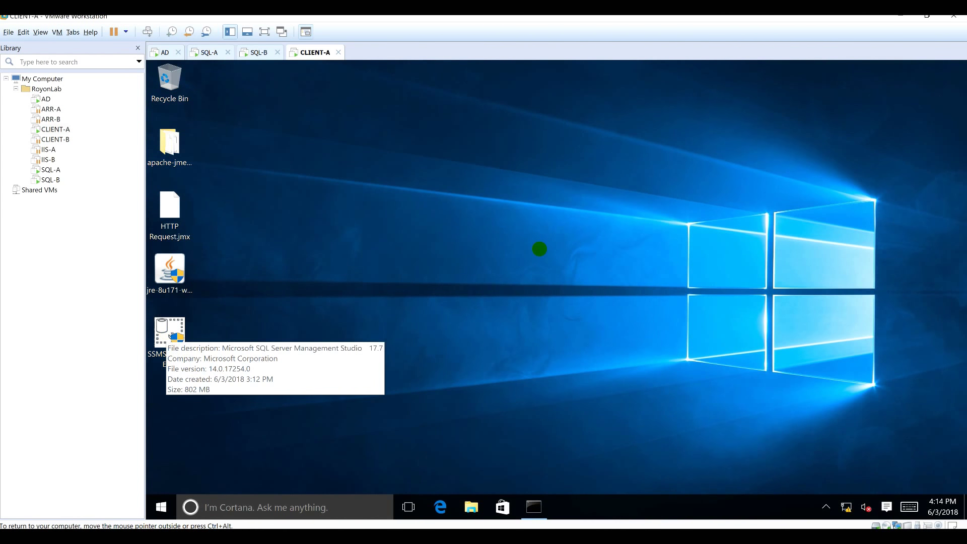
click(300, 386)
Launch SQL Server Management Studio from the SQL Server tools group in CLIENT-A's app list.
click(161, 508)
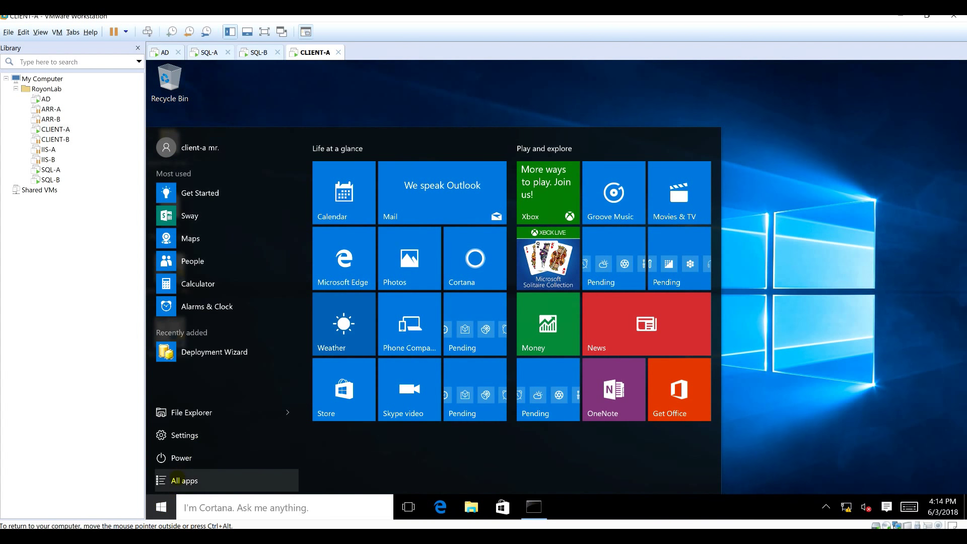
click(226, 481)
scroll(227, 302, down, 10)
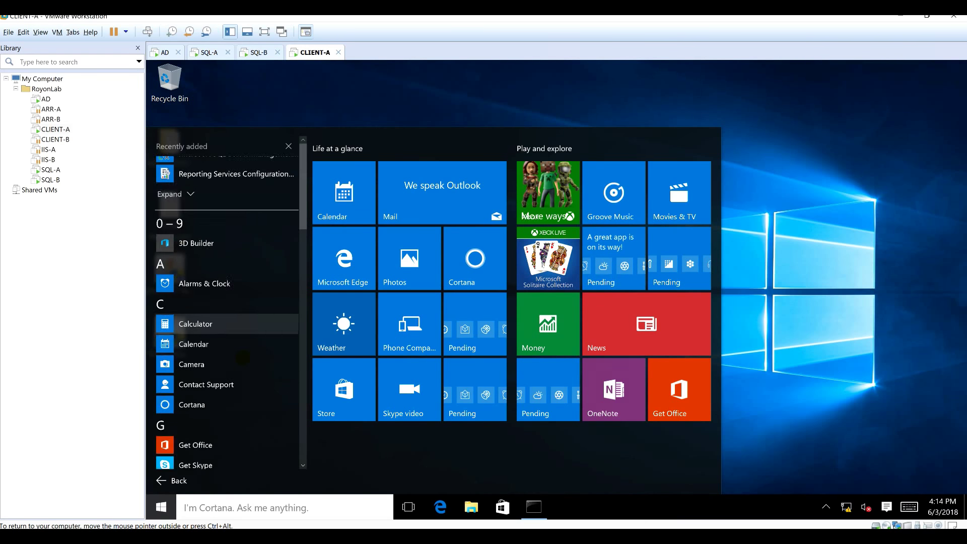
scroll(243, 353, down, 3)
scroll(243, 328, up, 3)
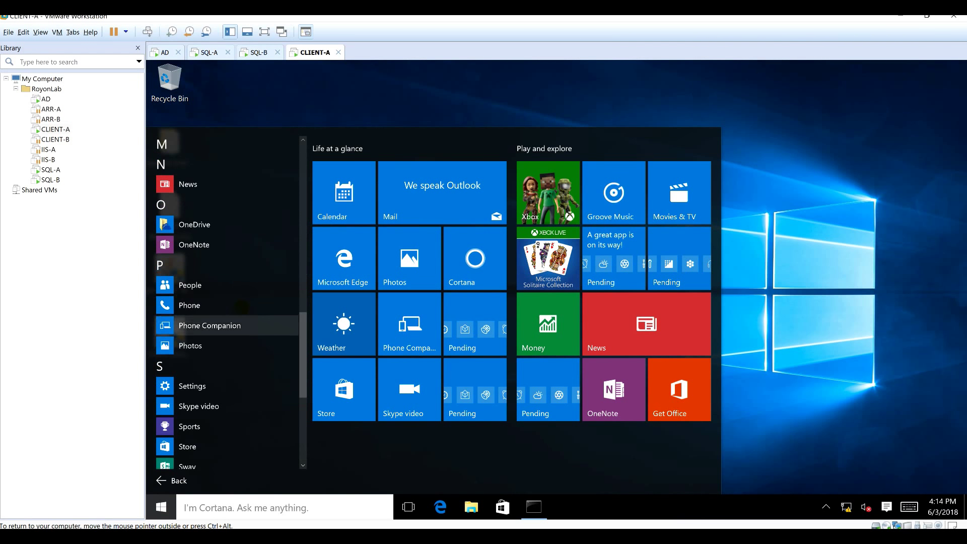
scroll(243, 308, down, 3)
scroll(243, 308, down, 2)
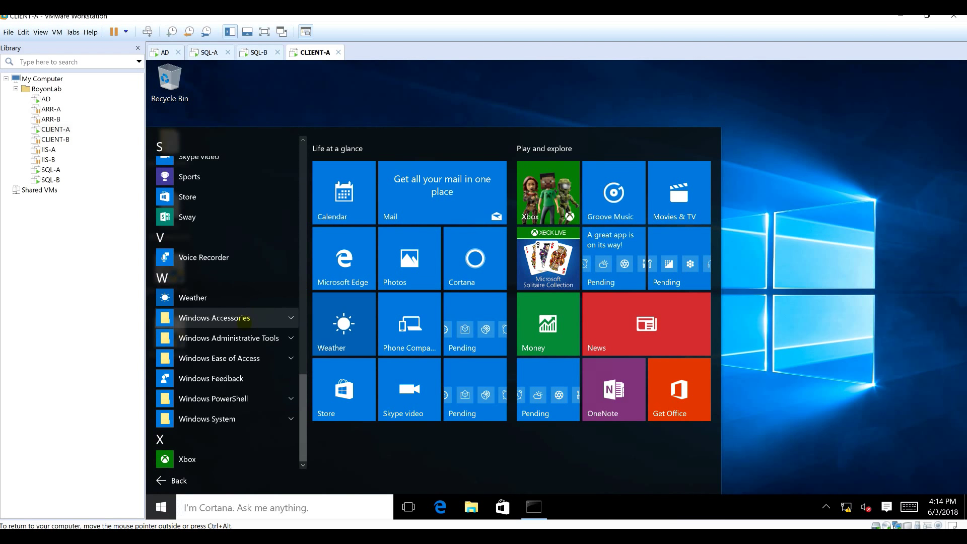
scroll(246, 321, up, 5)
click(227, 284)
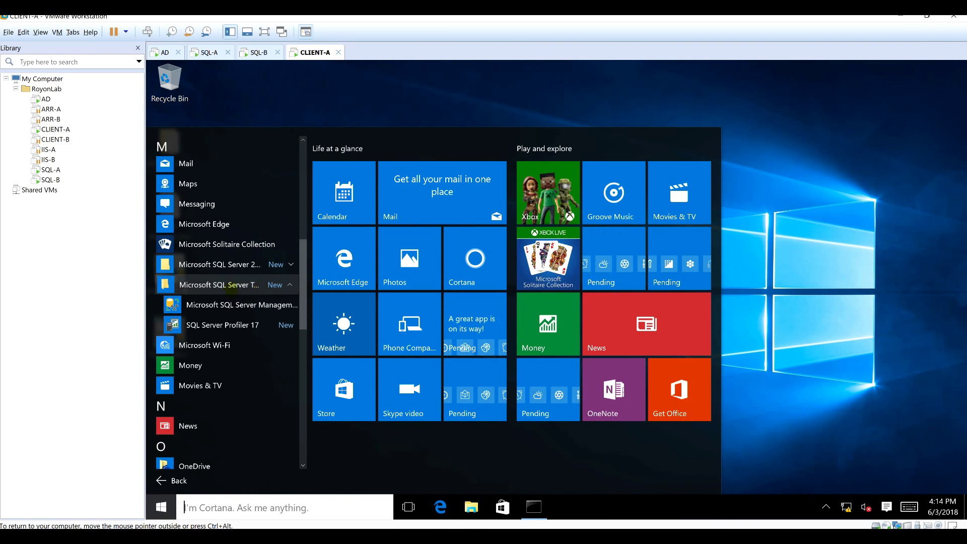
click(237, 305)
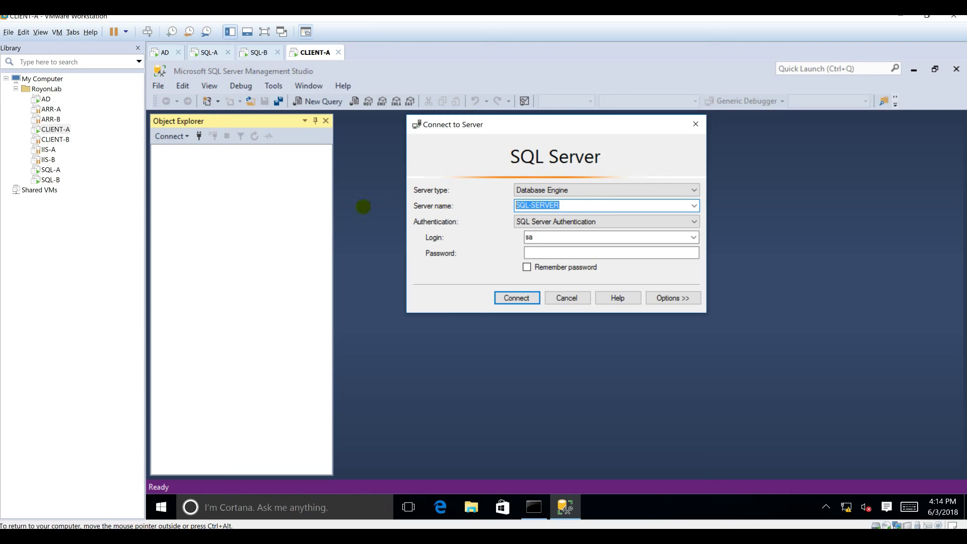
Sign in to SQL-A with its password and expand the Microsoft SQL Server 2014 app group.
click(205, 52)
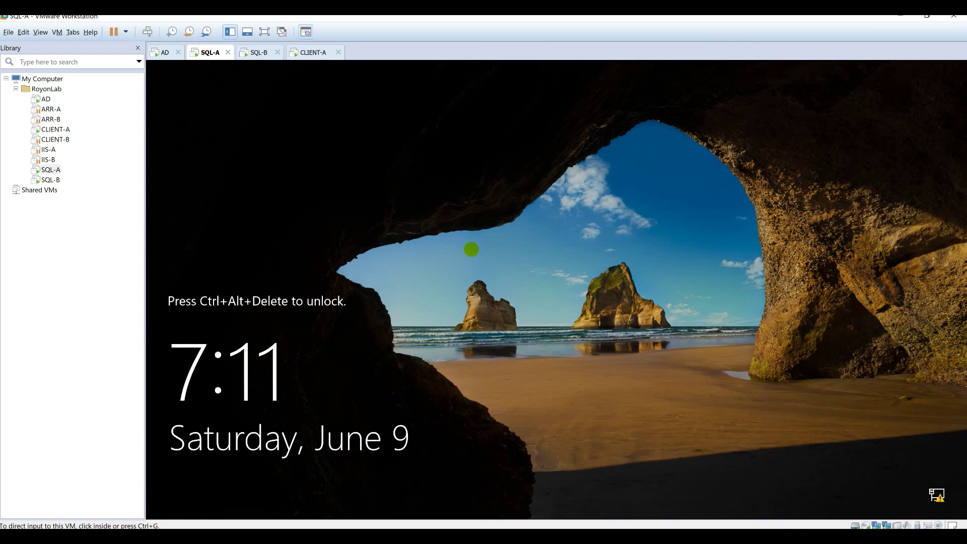
click(147, 32)
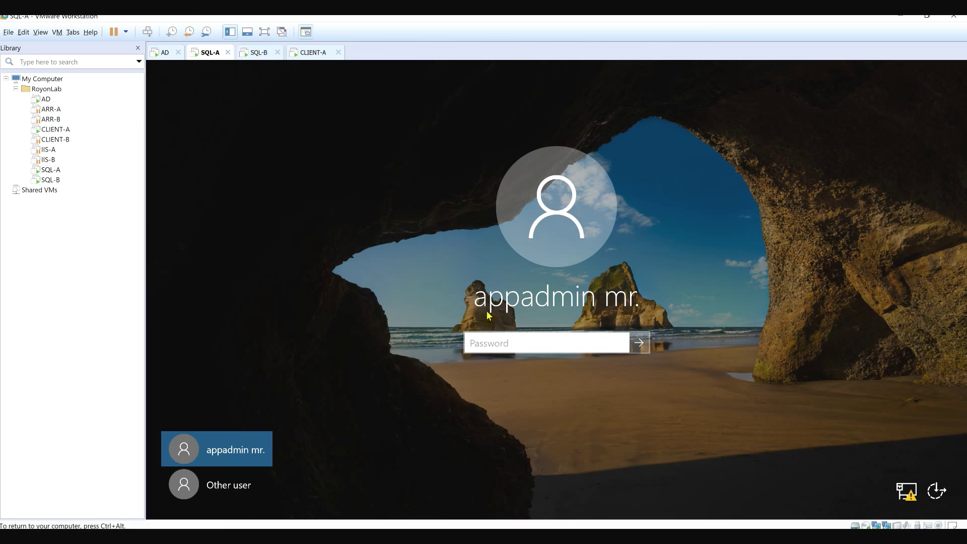
click(491, 342)
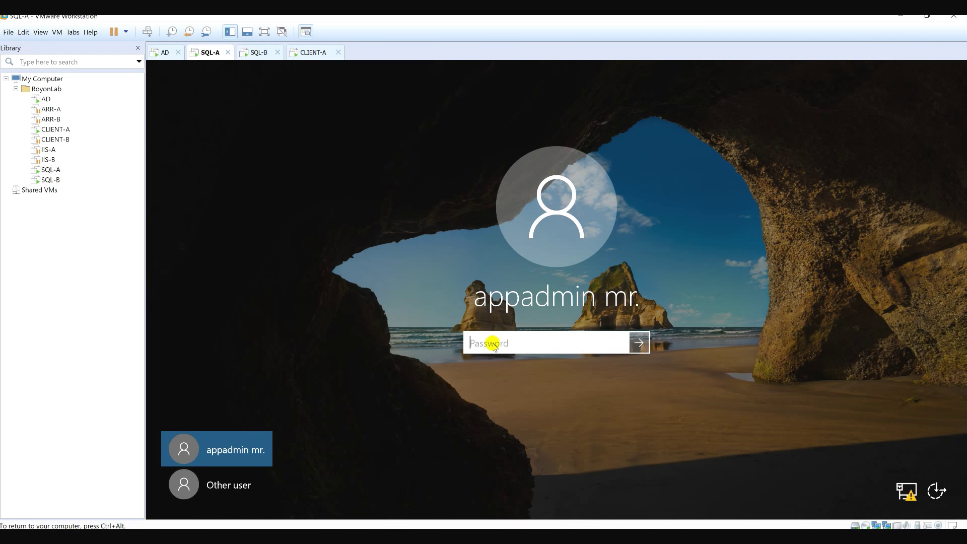
text(••••••••)
key(Return)
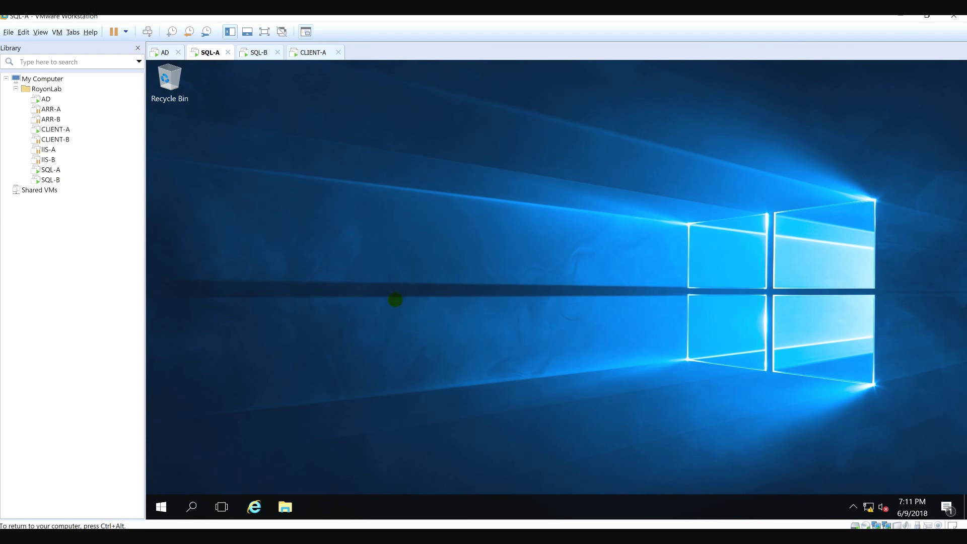
click(162, 507)
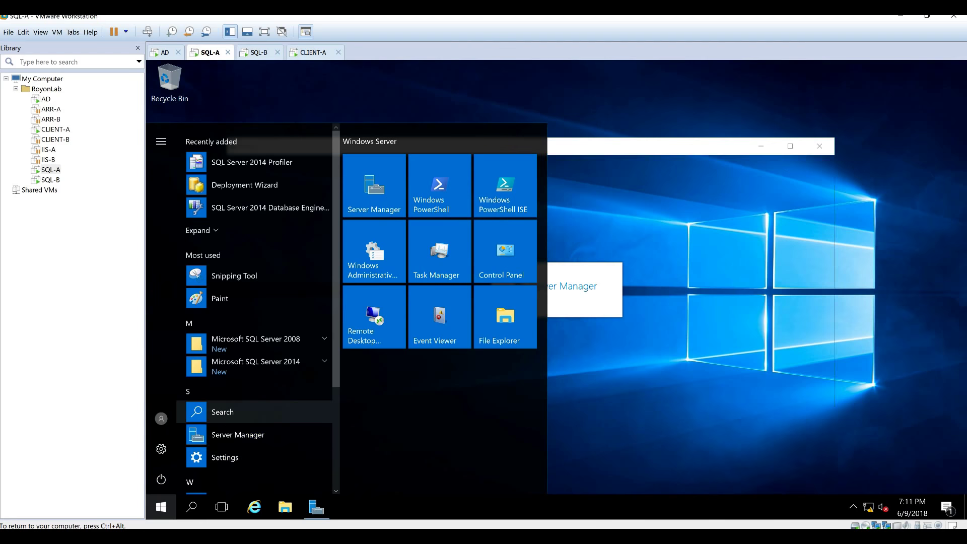
click(290, 362)
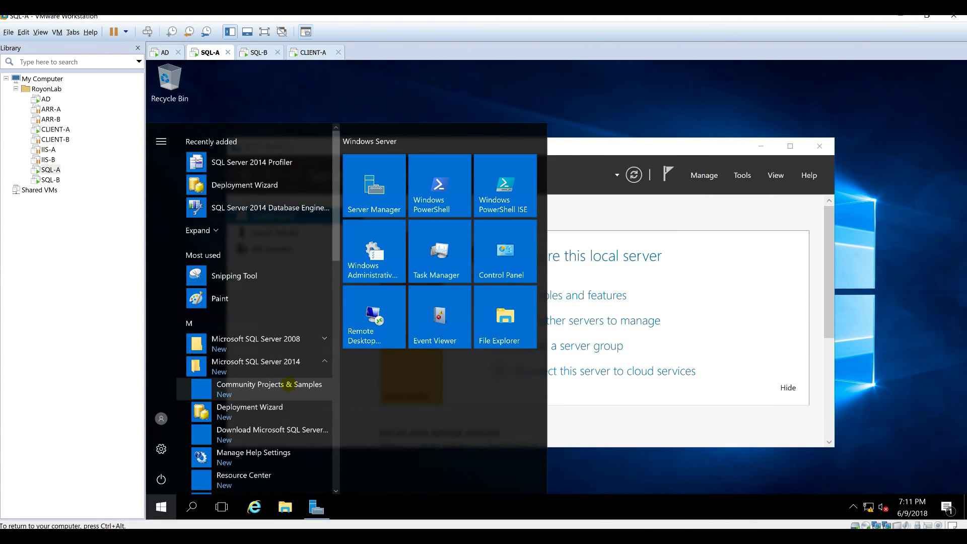
Run SQL Server 2014 Configuration Manager as administrator and minimize Server Manager.
scroll(239, 355, down, 5)
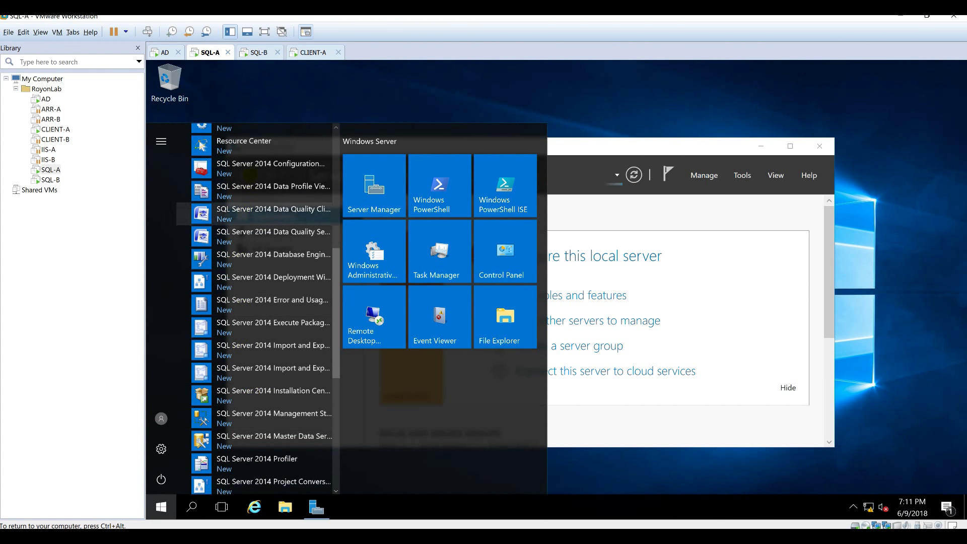
click(298, 164)
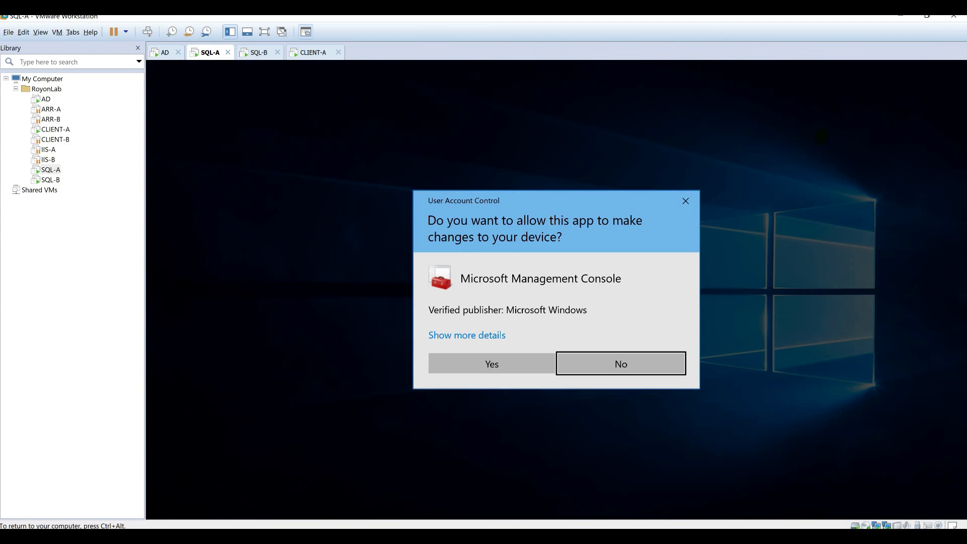
click(519, 359)
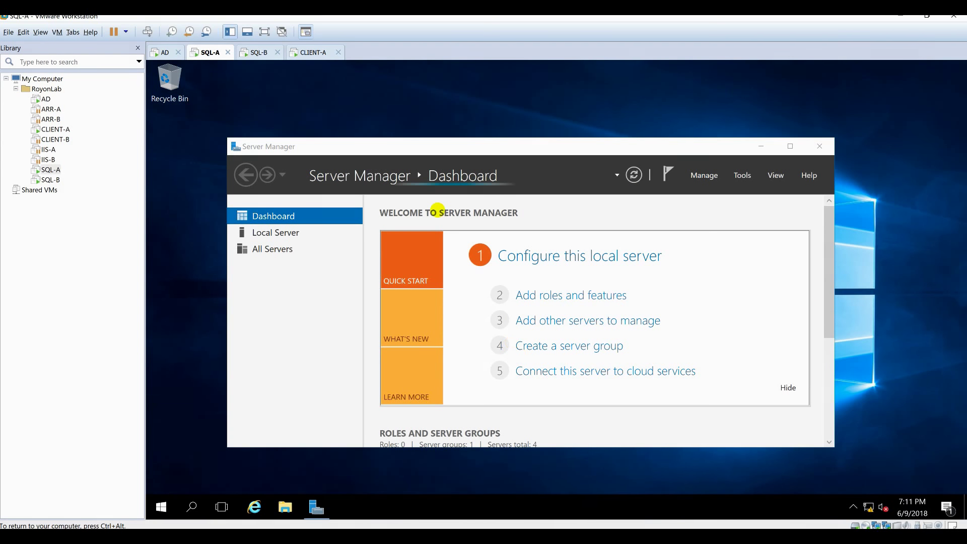
click(762, 147)
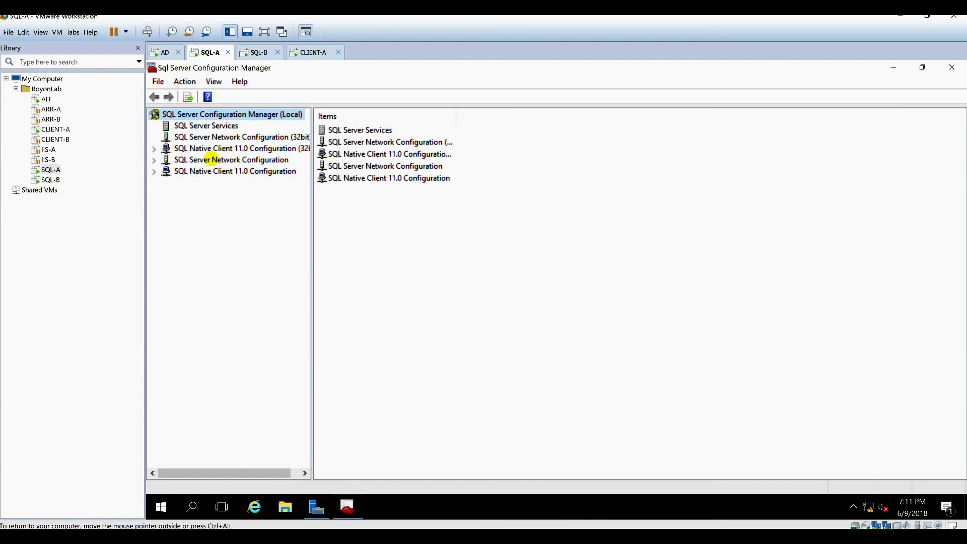
Open the TCP/IP properties for MSSQLSERVER's protocols and show the IP Addresses page.
double_click(237, 159)
click(246, 171)
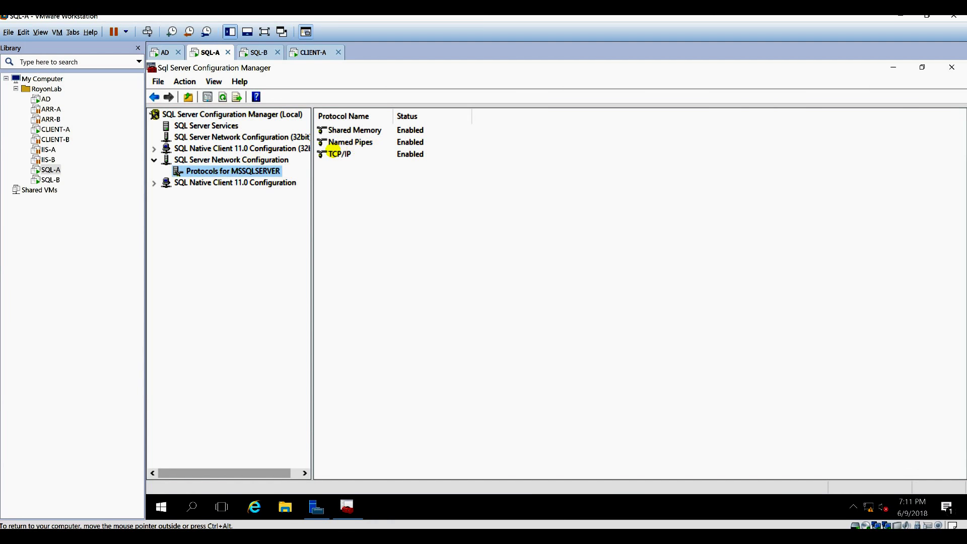
click(330, 153)
right_click(333, 152)
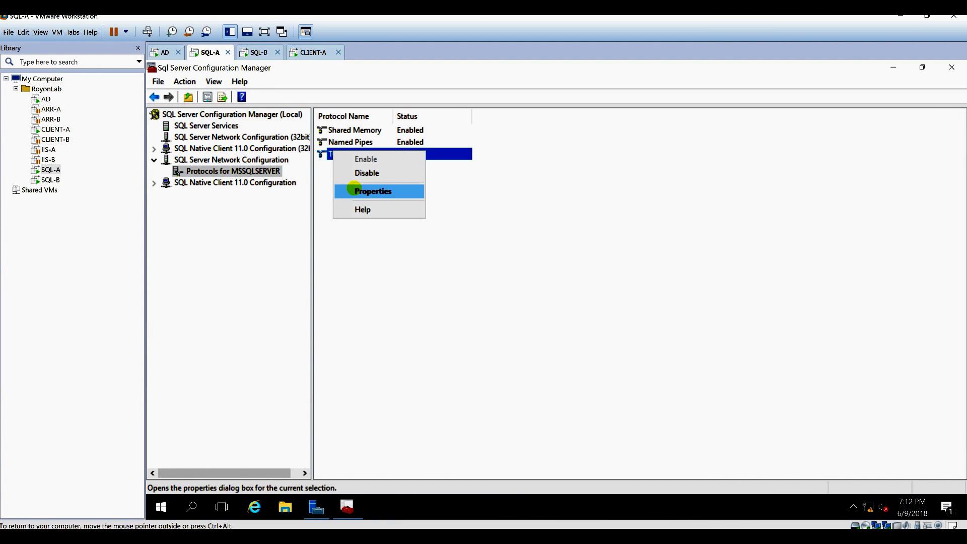
click(367, 191)
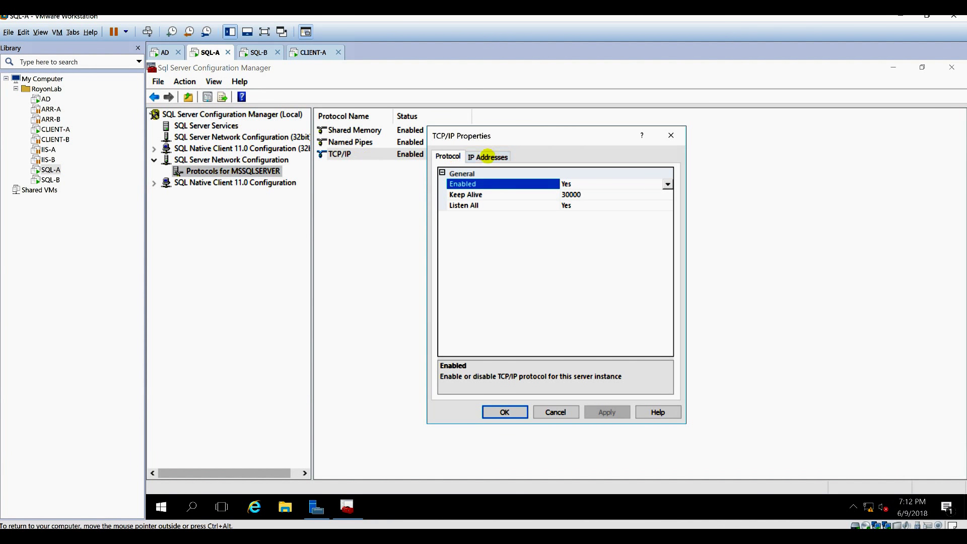
click(487, 157)
Check the IP5 address 192.168.1.40 against the lab network diagram.
drag(460, 101, 459, 101)
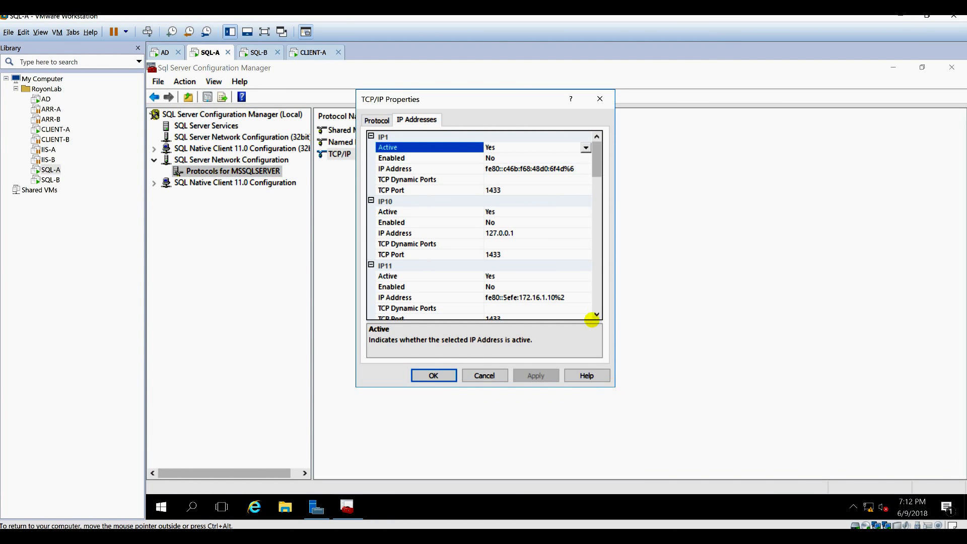
drag(596, 314, 596, 315)
click(596, 314)
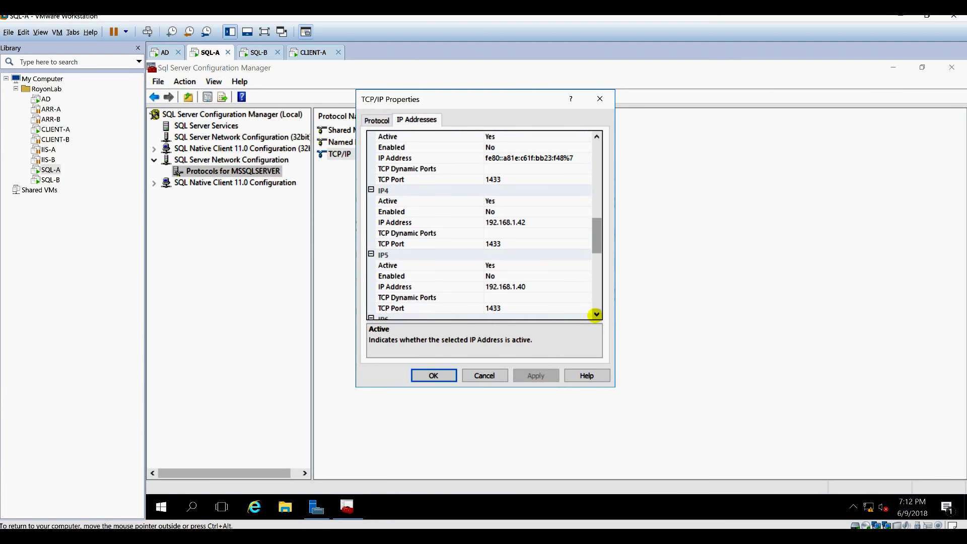
click(407, 287)
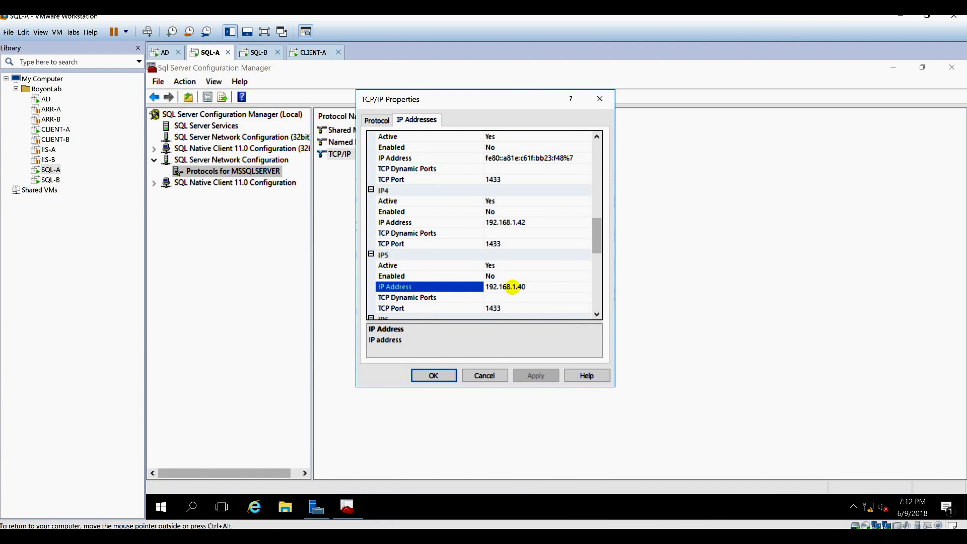
click(595, 313)
click(594, 313)
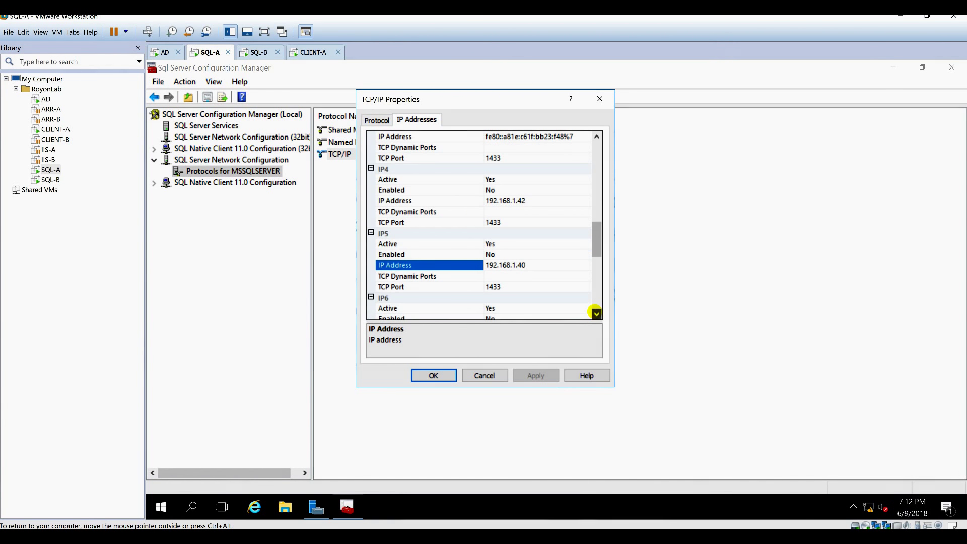
click(591, 312)
mouse_move(316, 507)
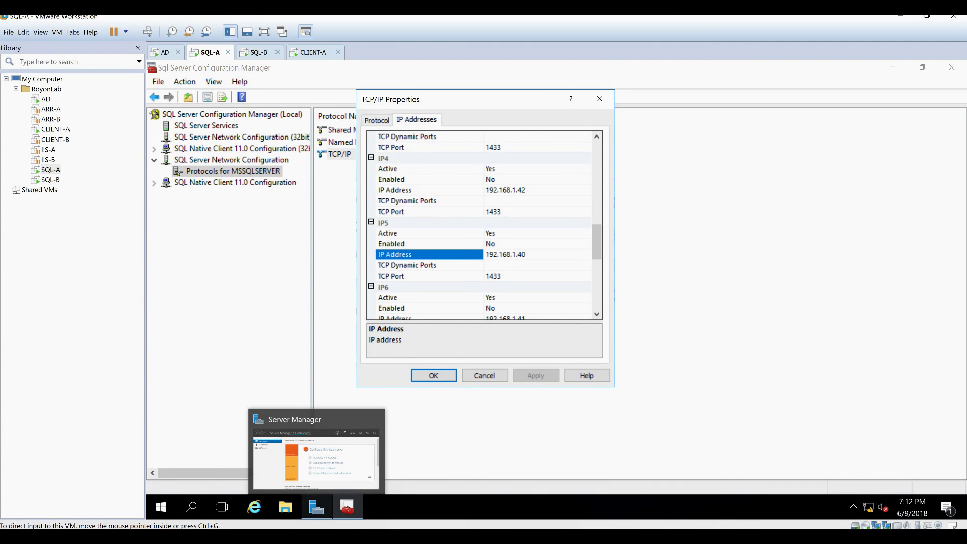
click(373, 536)
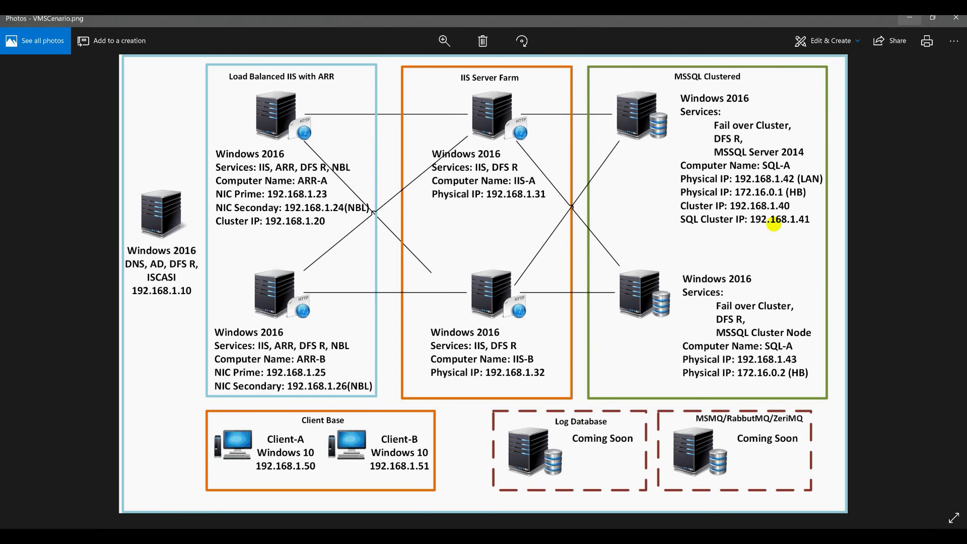
click(909, 19)
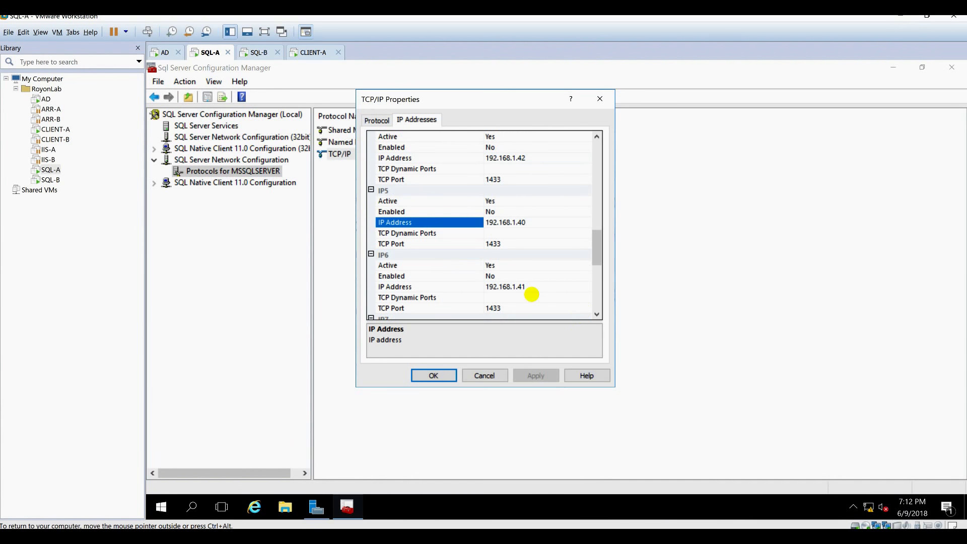
Set IP6 (192.168.1.41) Enabled to Yes, apply and close, then show the services list.
click(528, 287)
click(419, 276)
click(505, 276)
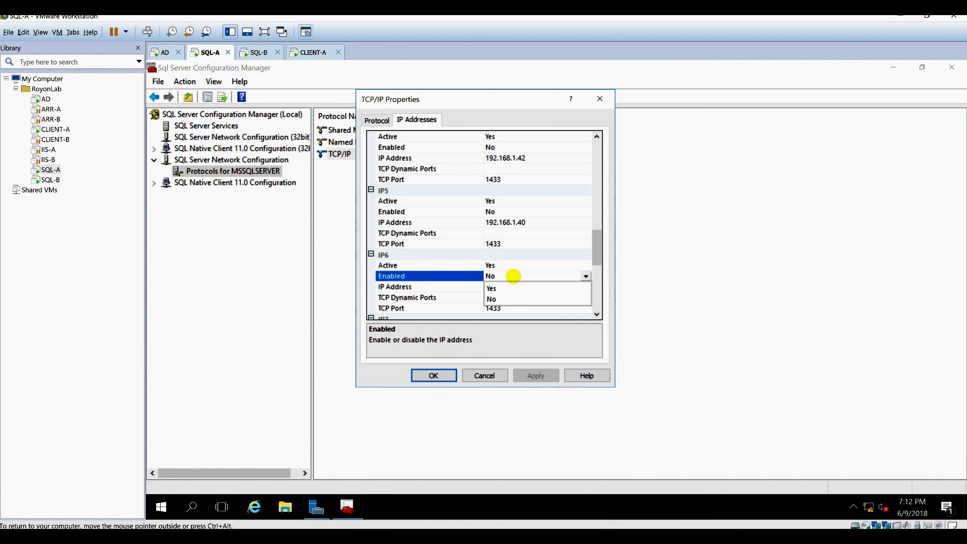
click(511, 300)
click(531, 375)
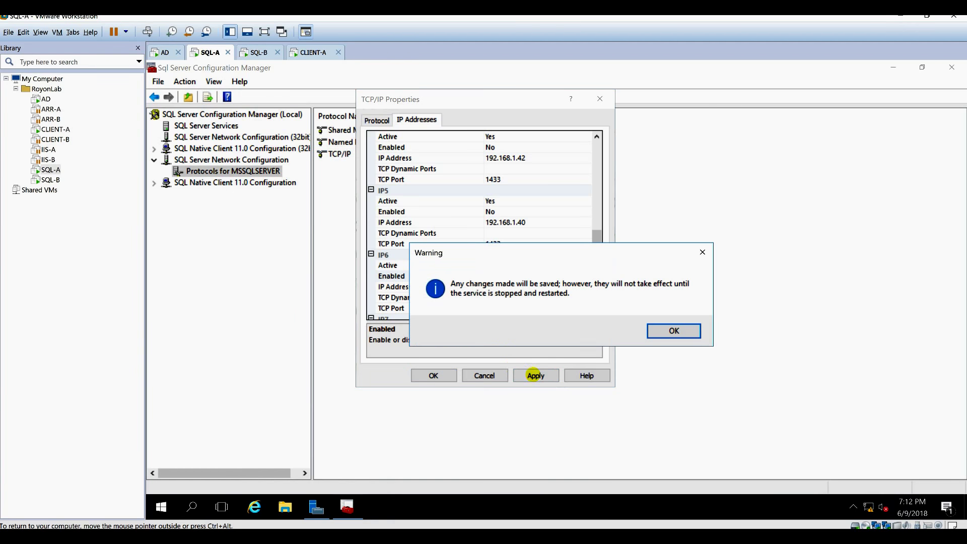
click(667, 331)
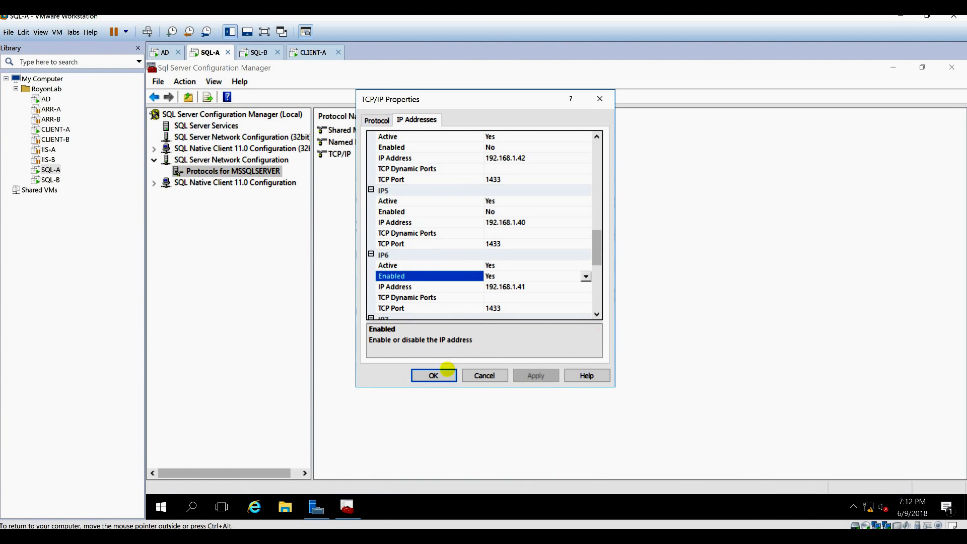
click(433, 376)
click(199, 126)
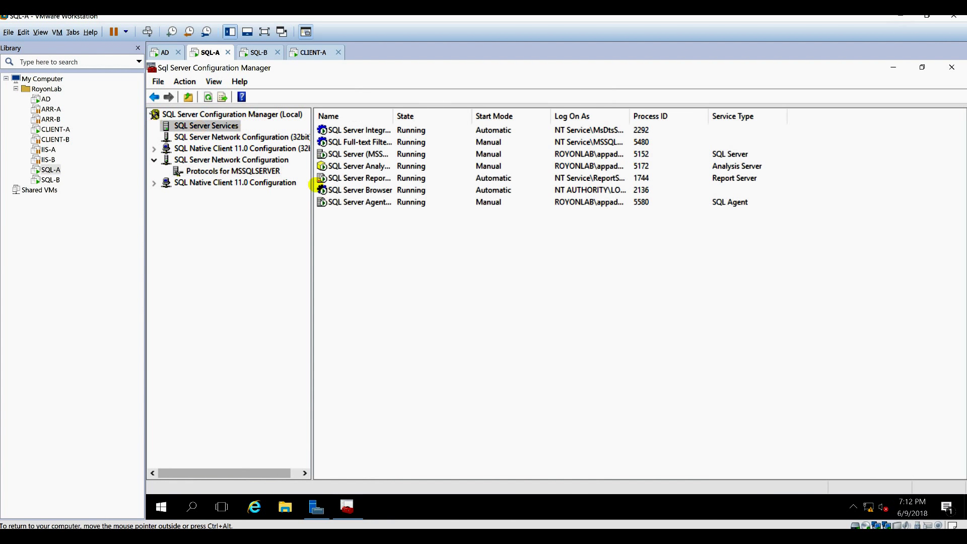
Widen the Name column, then restart SQL Server (MSSQLSERVER) followed by SQL Server Browser.
drag(392, 115, 512, 114)
right_click(379, 154)
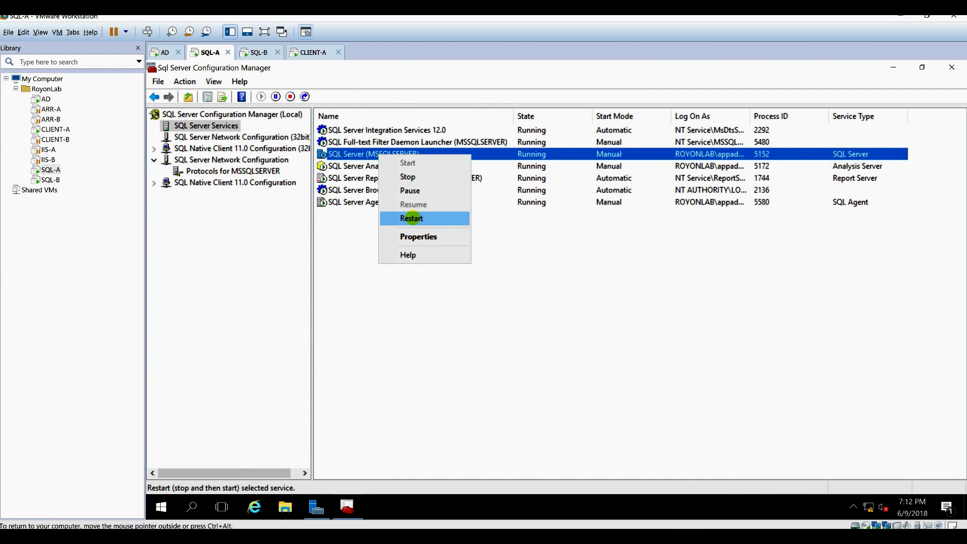
click(412, 216)
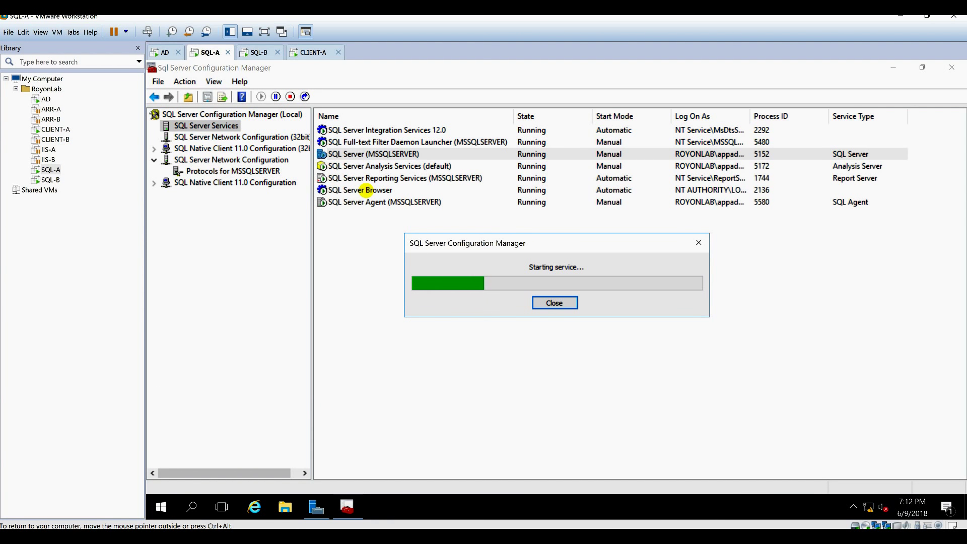
right_click(366, 190)
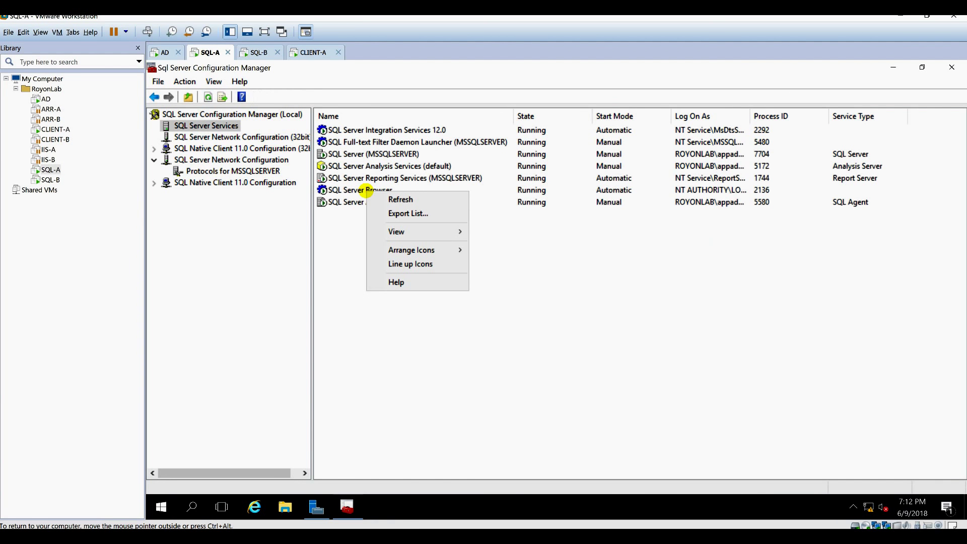
right_click(346, 187)
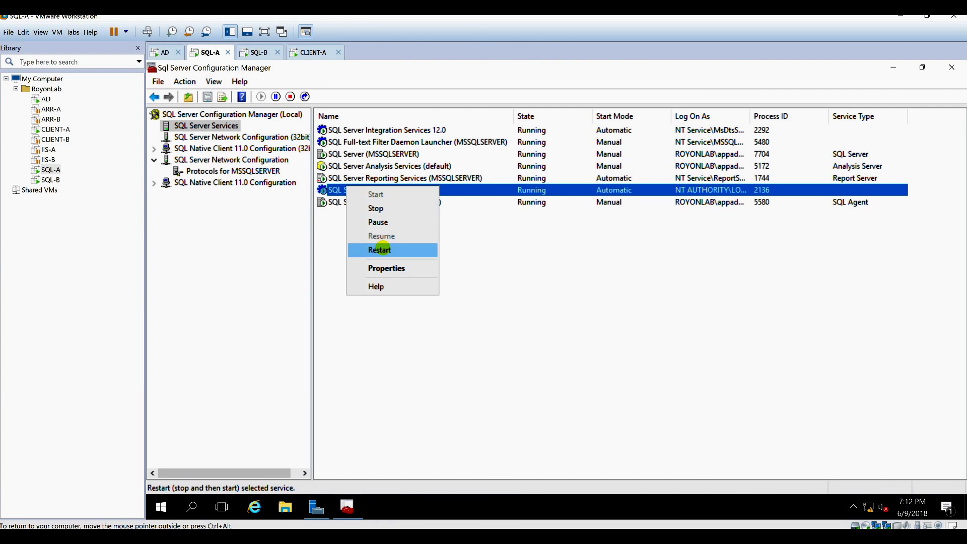
click(383, 248)
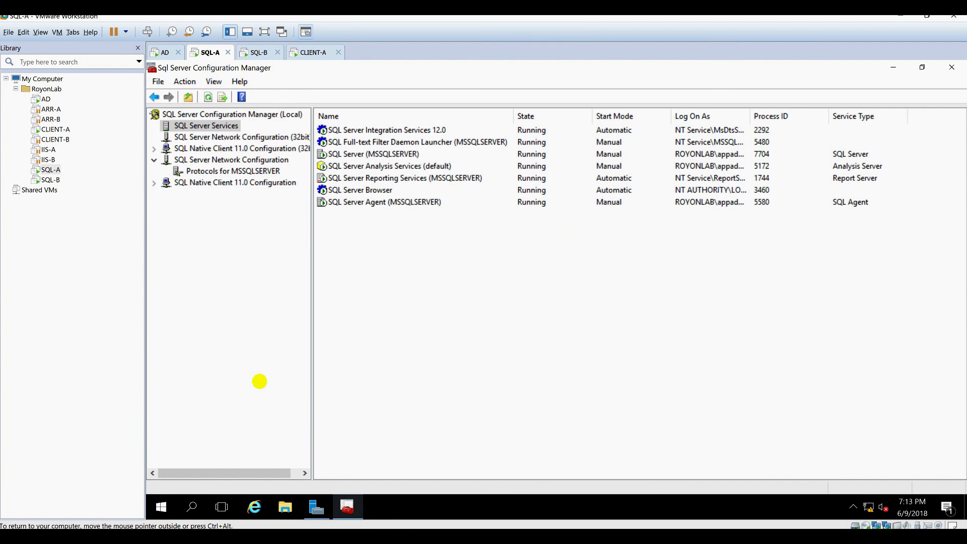
Launch Windows Firewall with Advanced Security and begin a new outbound rule.
click(161, 508)
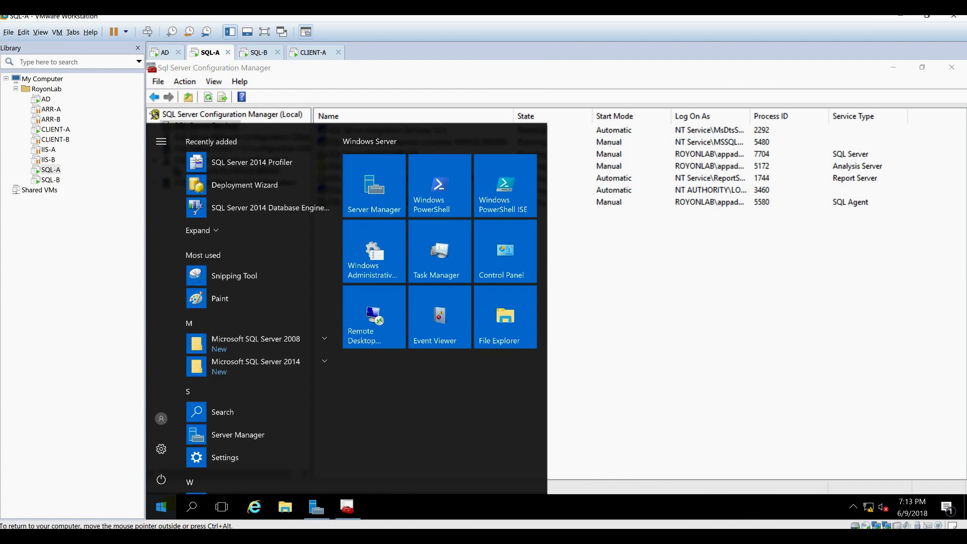
text(wind)
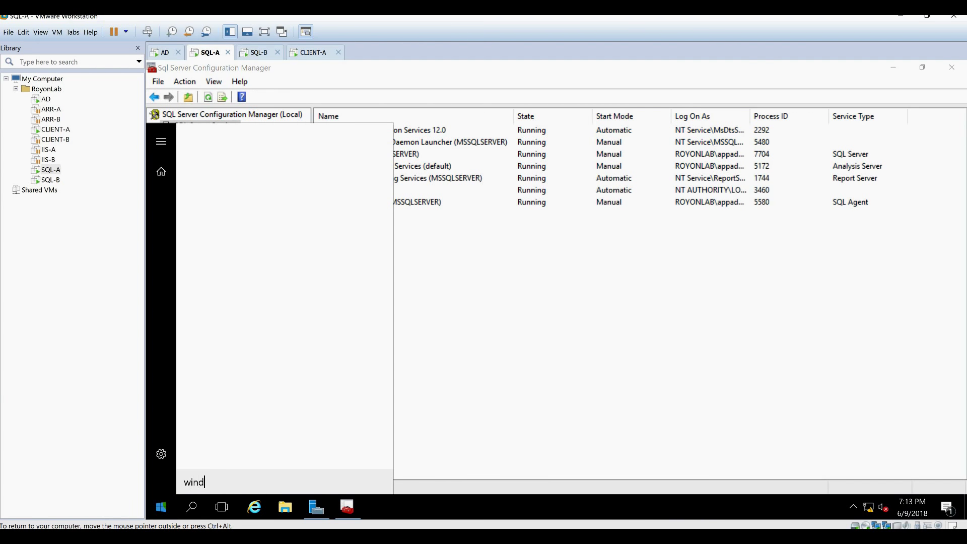
text(ows f)
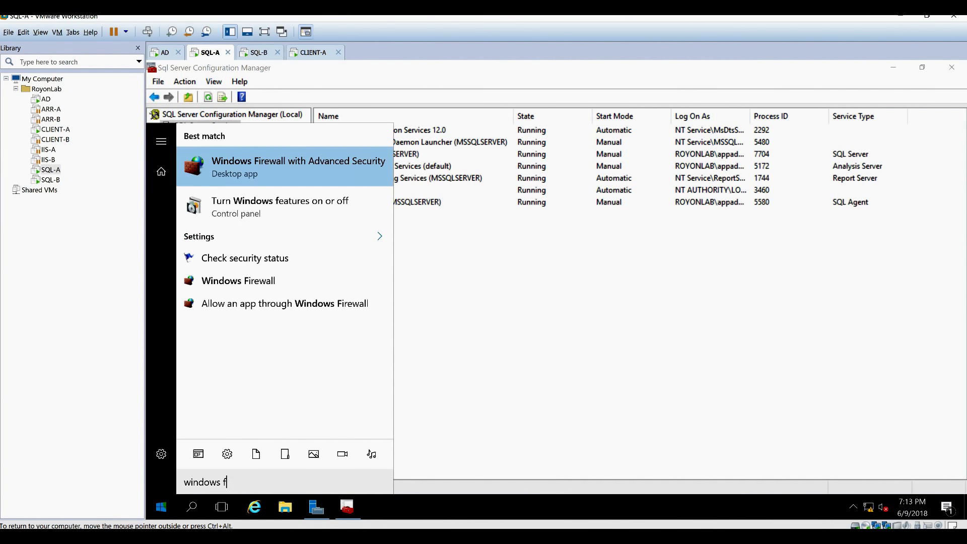
text(iur)
key(Escape)
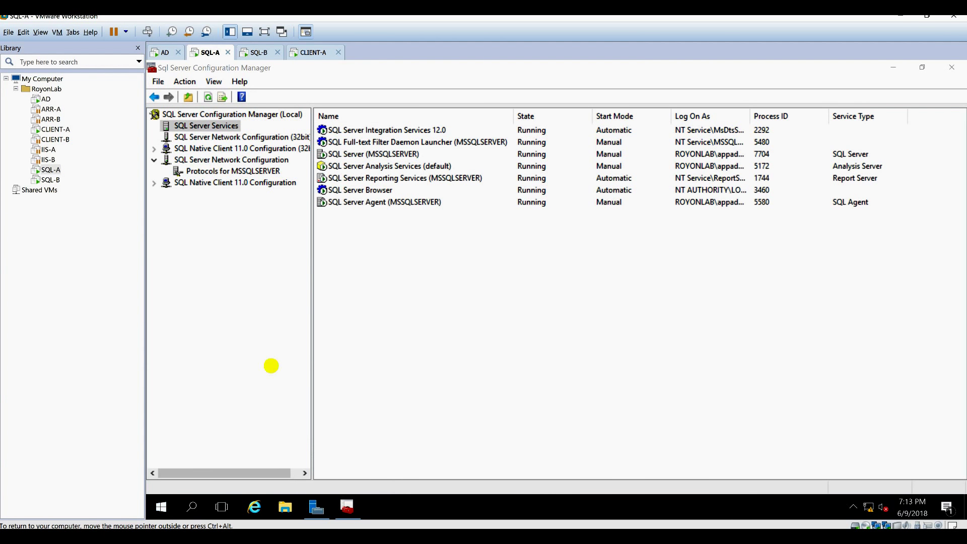
click(219, 142)
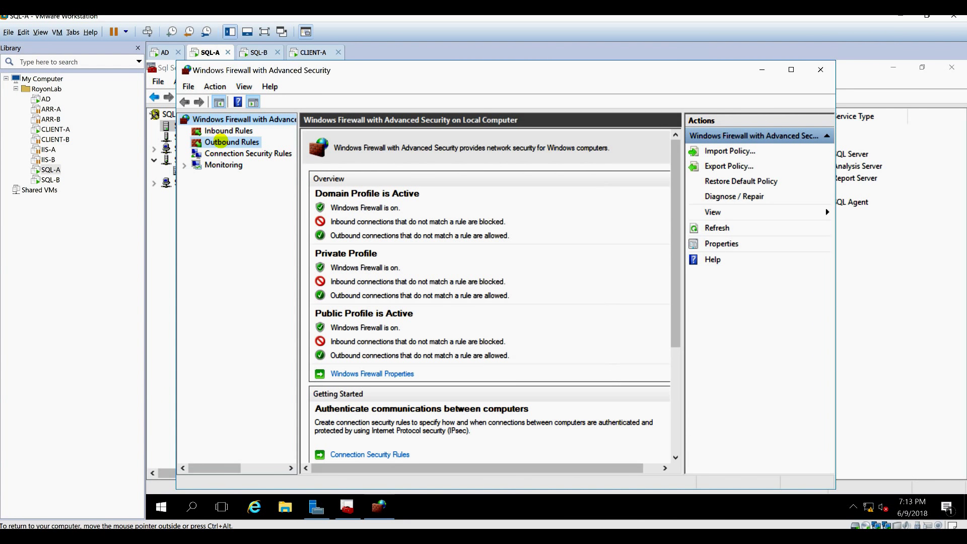
right_click(224, 143)
click(253, 151)
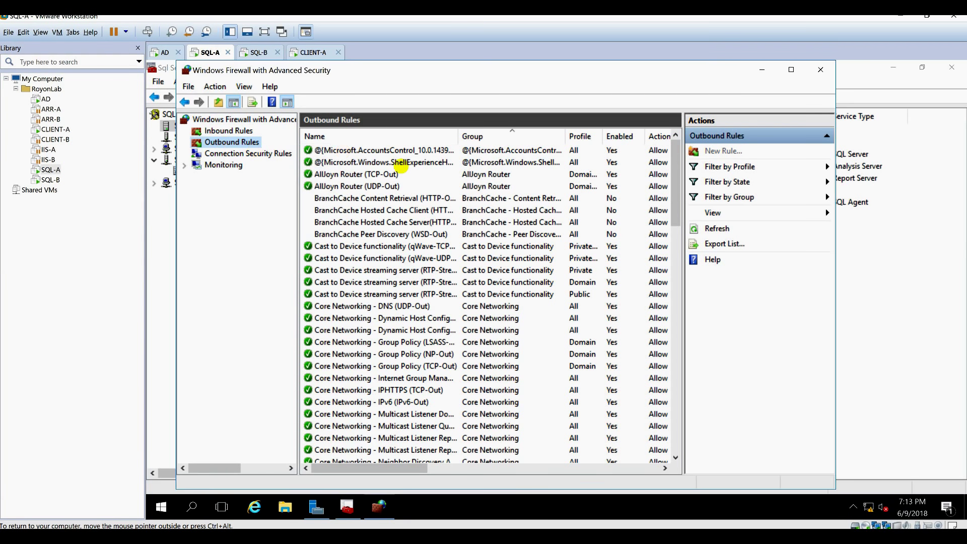
Define the outbound rule as TCP port 1433, Allow, all profiles, named 1433.
click(379, 281)
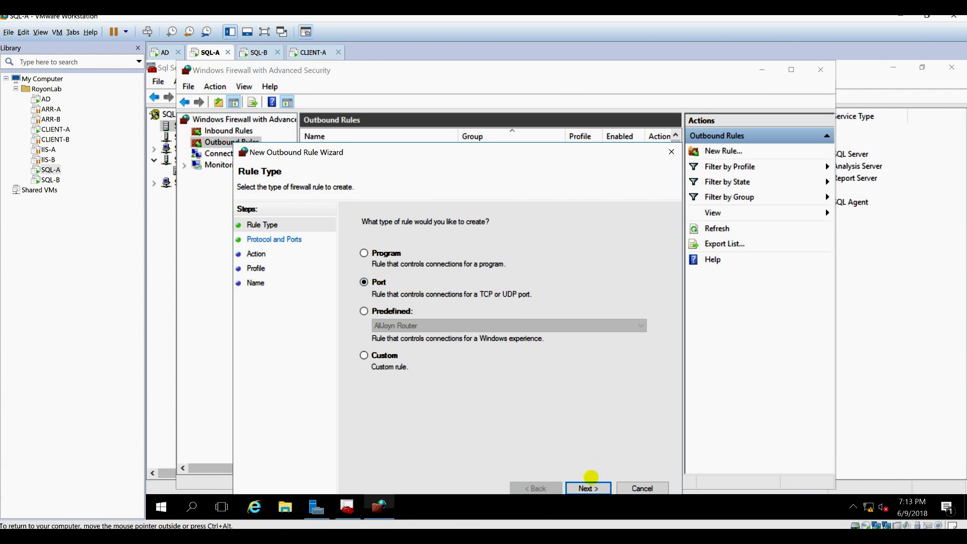
click(587, 487)
text(1433)
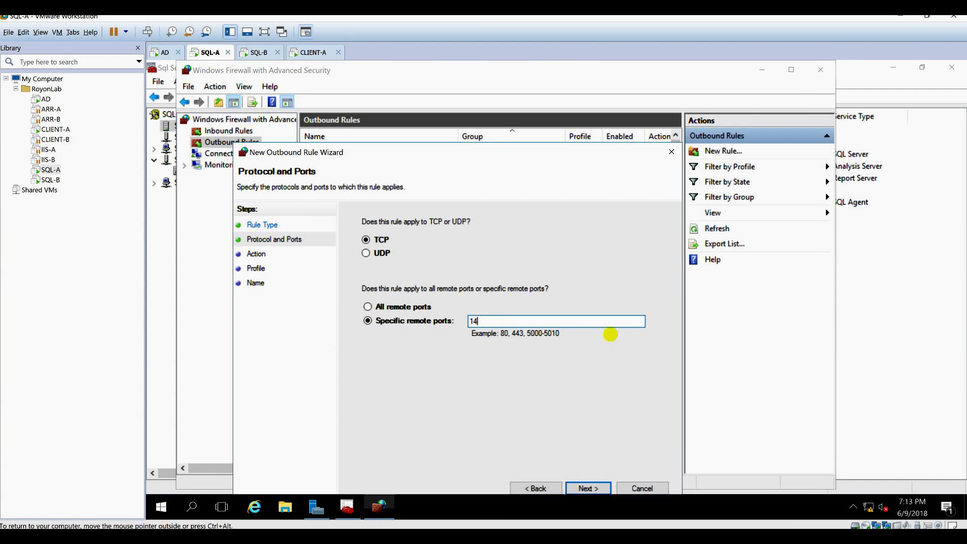
click(588, 487)
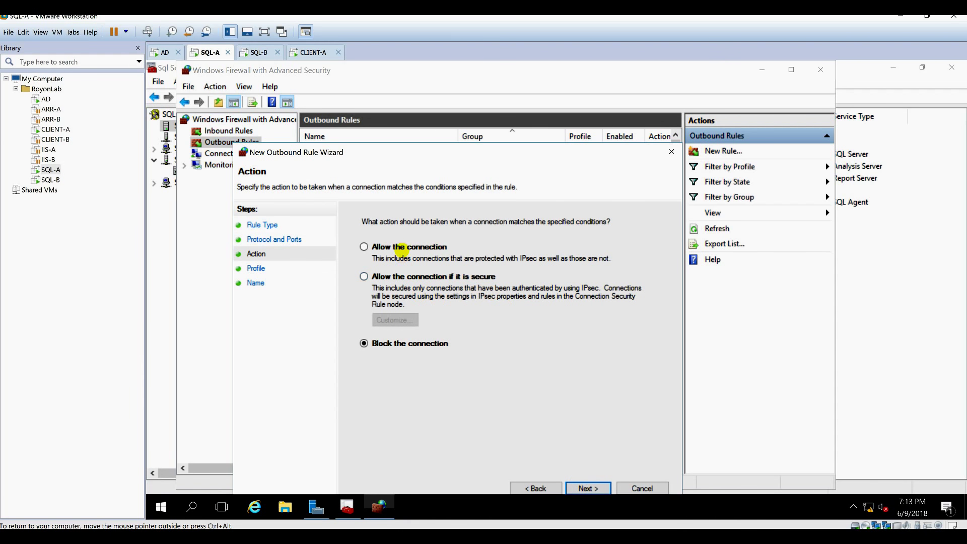
click(402, 247)
click(589, 488)
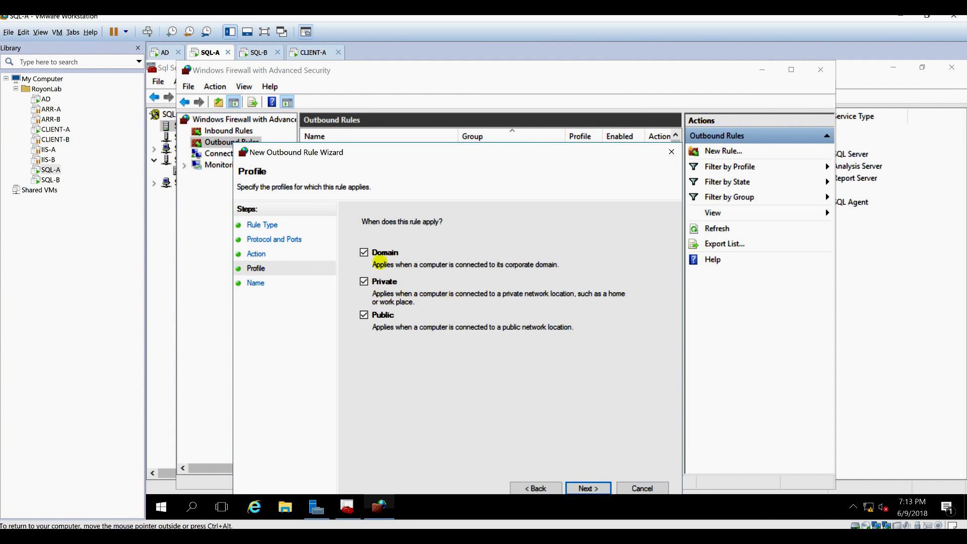
click(589, 487)
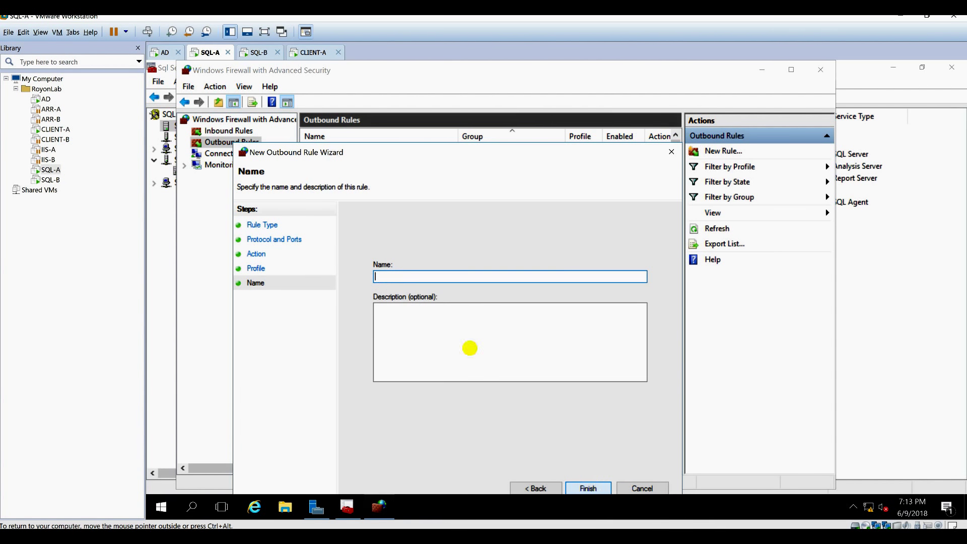
text(1433)
click(477, 320)
text(14)
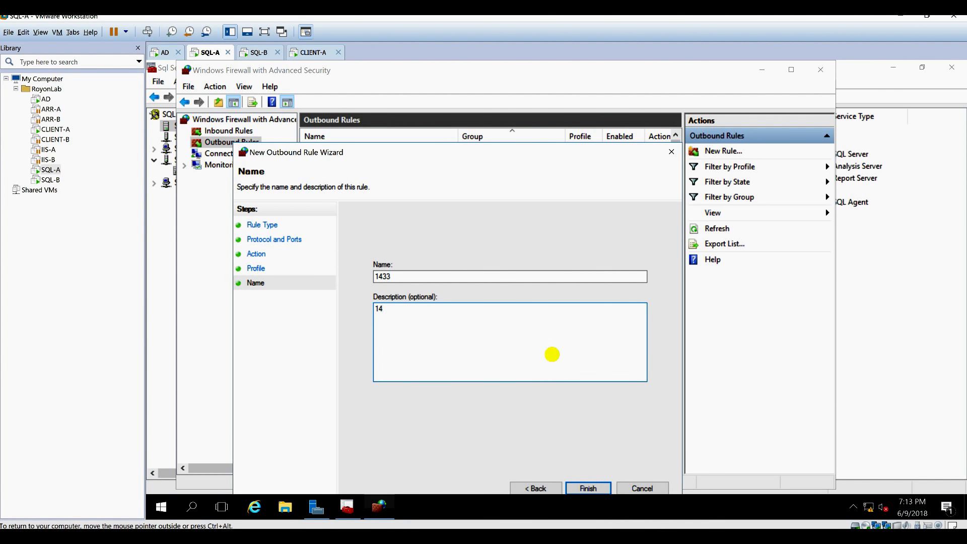
text(33)
click(586, 486)
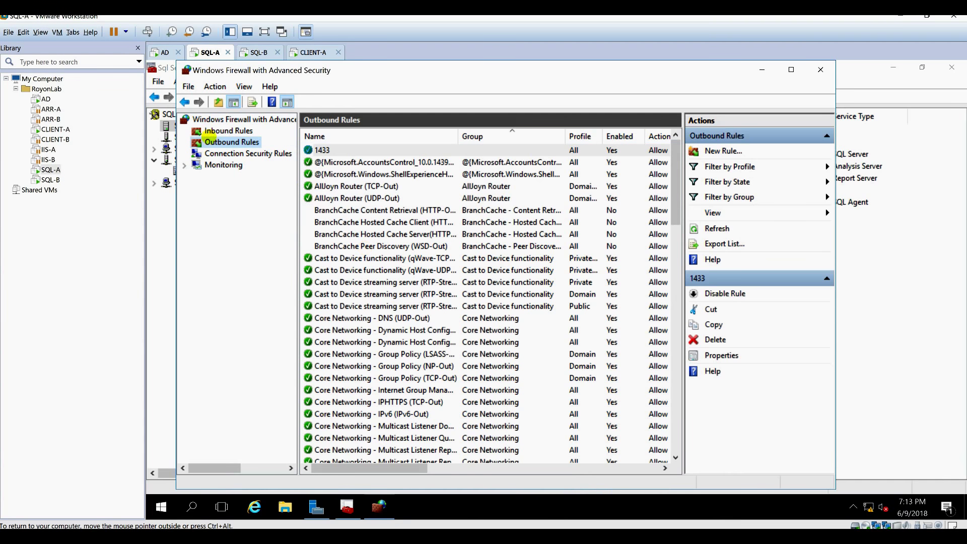
Begin a new inbound rule of type Port in Windows Firewall.
click(213, 131)
right_click(214, 131)
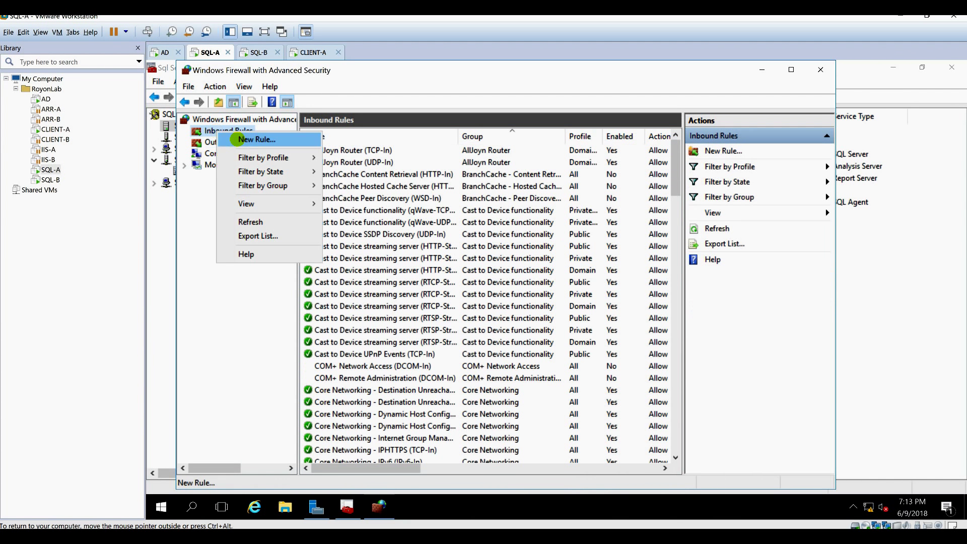
click(232, 136)
click(395, 292)
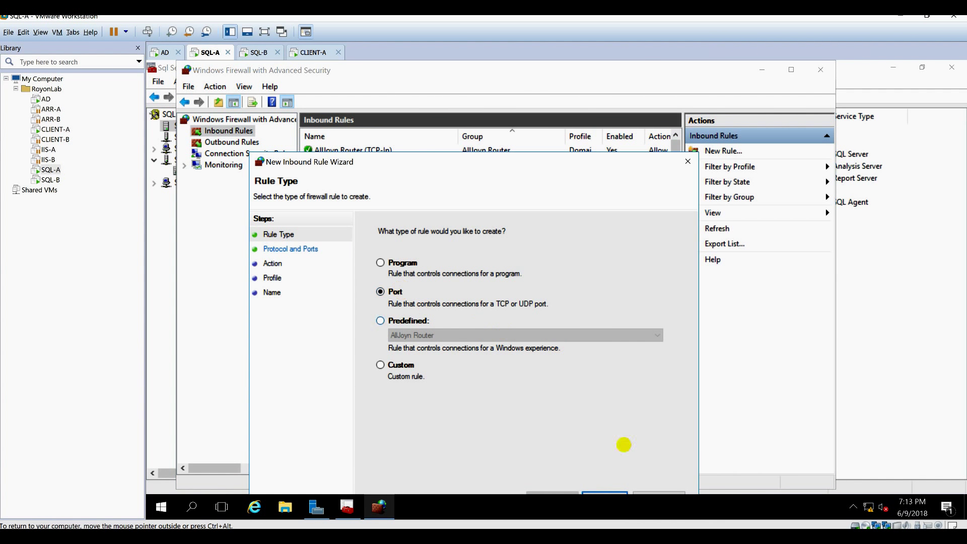
click(590, 490)
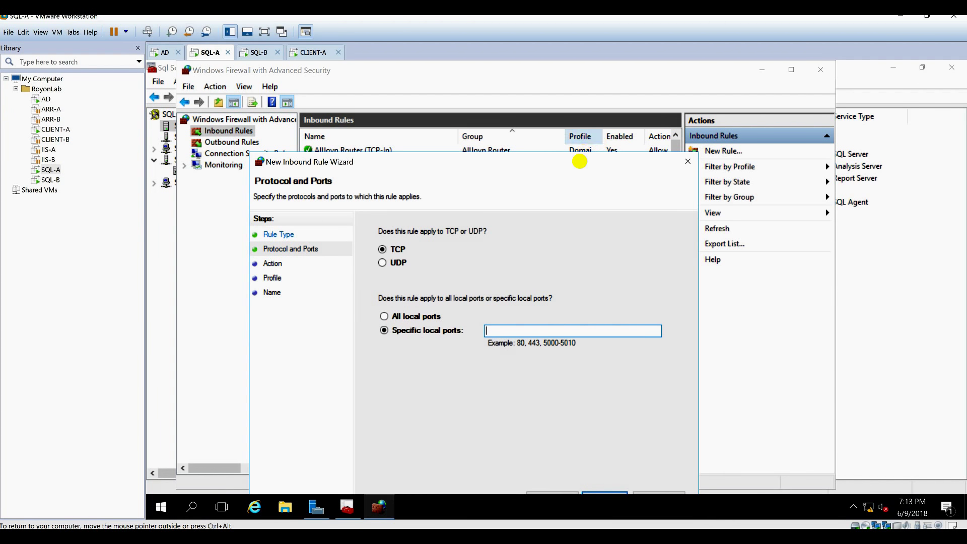
drag(579, 159, 571, 106)
Set TCP local port 1433, Allow, all profiles, name it 1433, then switch to SQL-B.
text(1433)
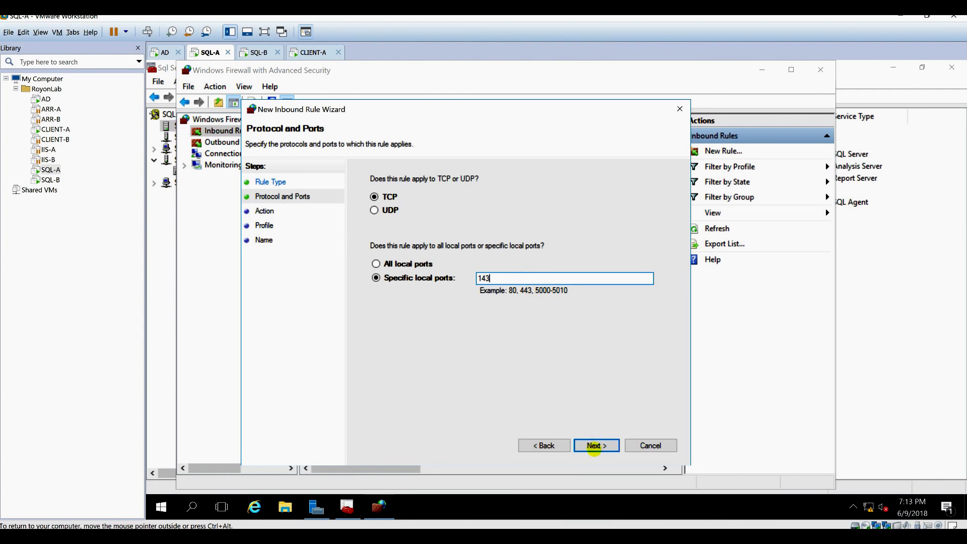
click(594, 445)
click(592, 445)
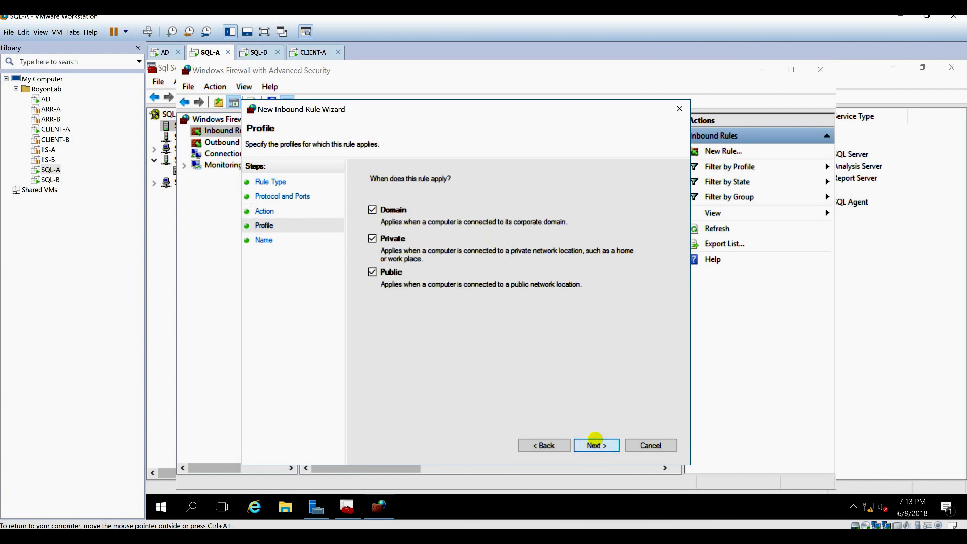
click(592, 445)
text(1433)
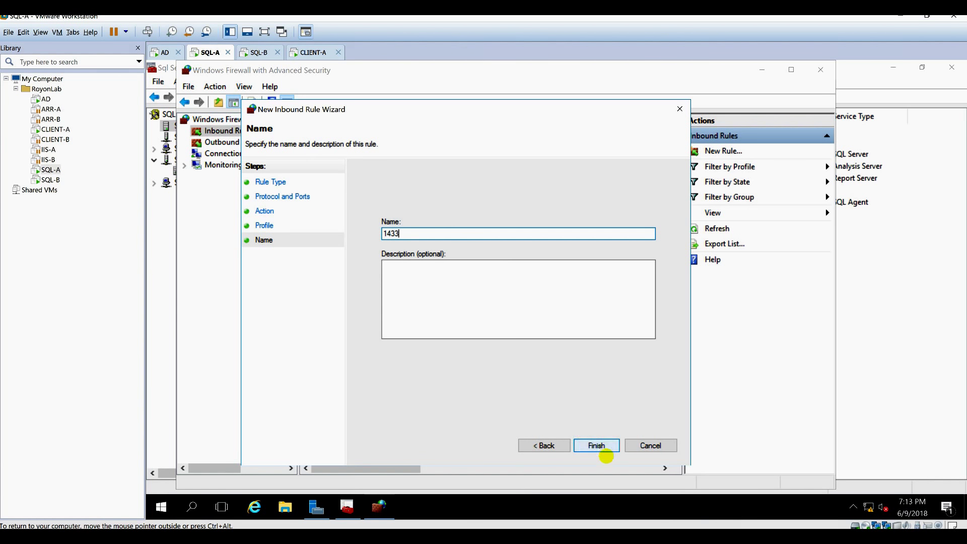
click(596, 445)
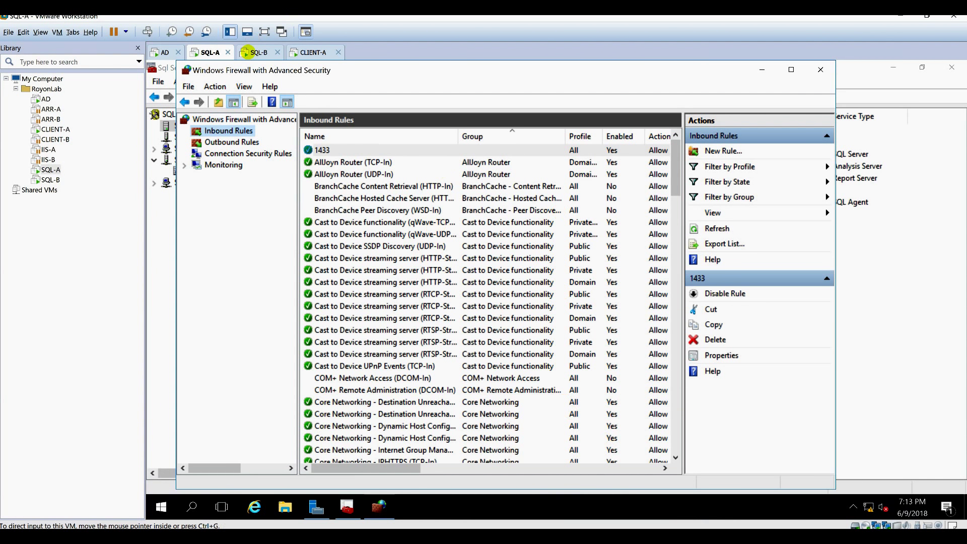
click(259, 53)
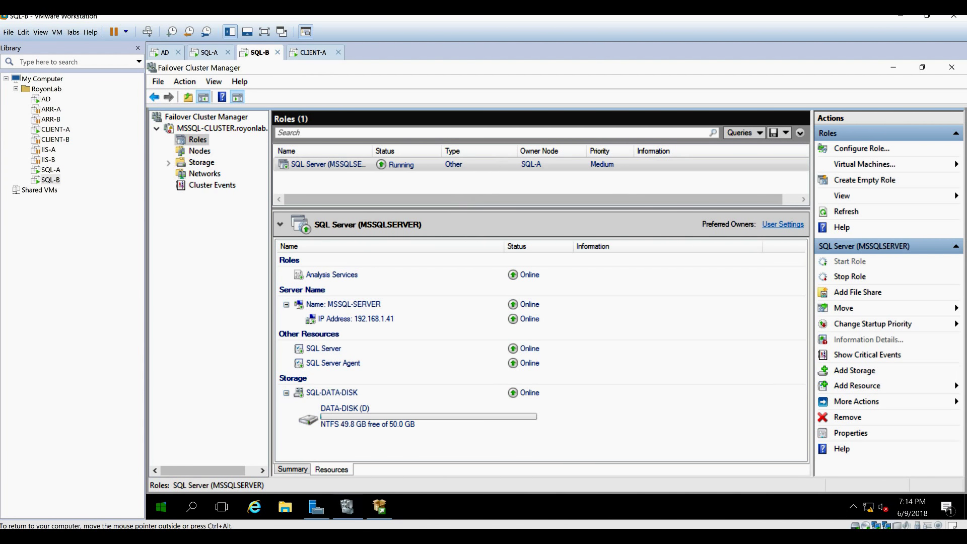
Launch SQL Server 2014 Configuration Manager on SQL-B with administrator approval.
click(161, 507)
click(161, 507)
click(161, 508)
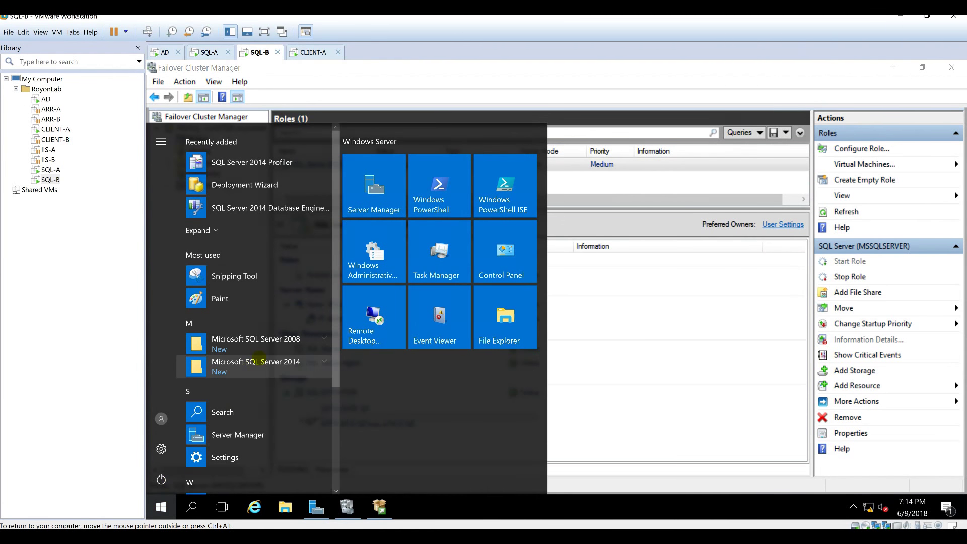
click(256, 367)
scroll(272, 363, down, 2)
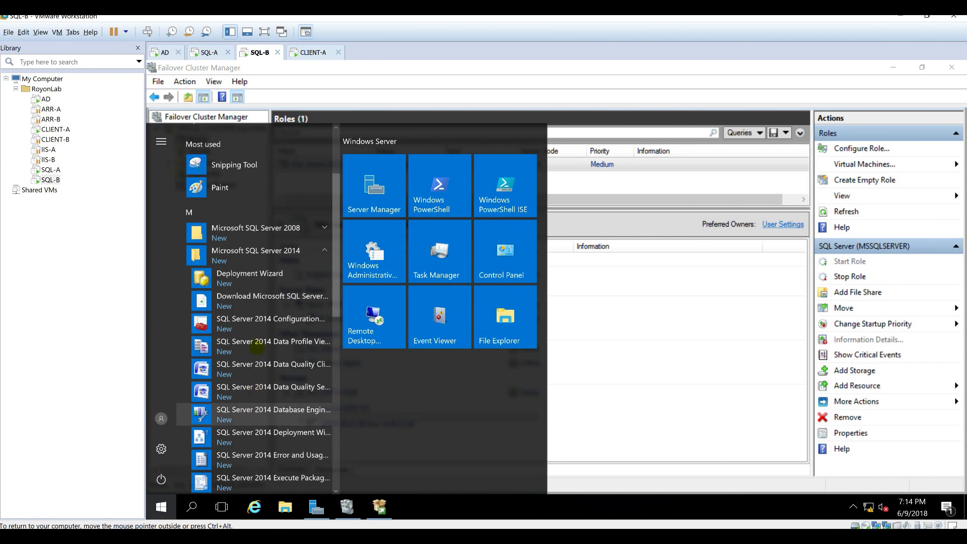
click(263, 318)
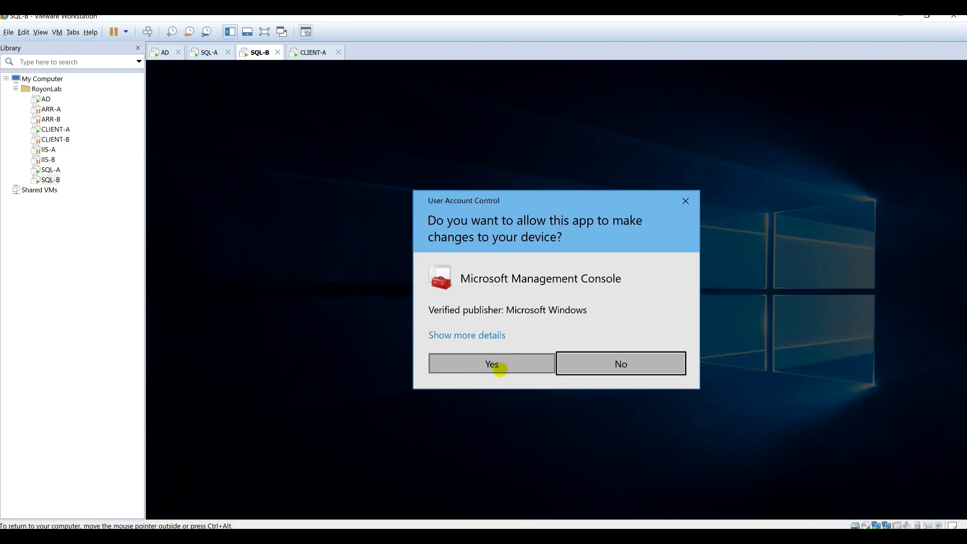
click(499, 364)
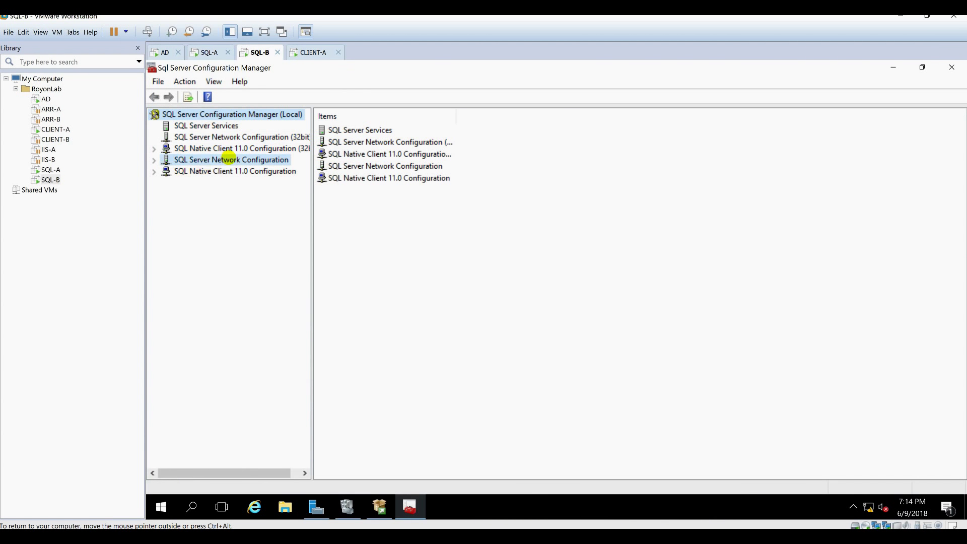
Open MSSQLSERVER's TCP/IP properties and scroll the IP Addresses page down to IP6.
double_click(229, 159)
click(217, 172)
double_click(352, 155)
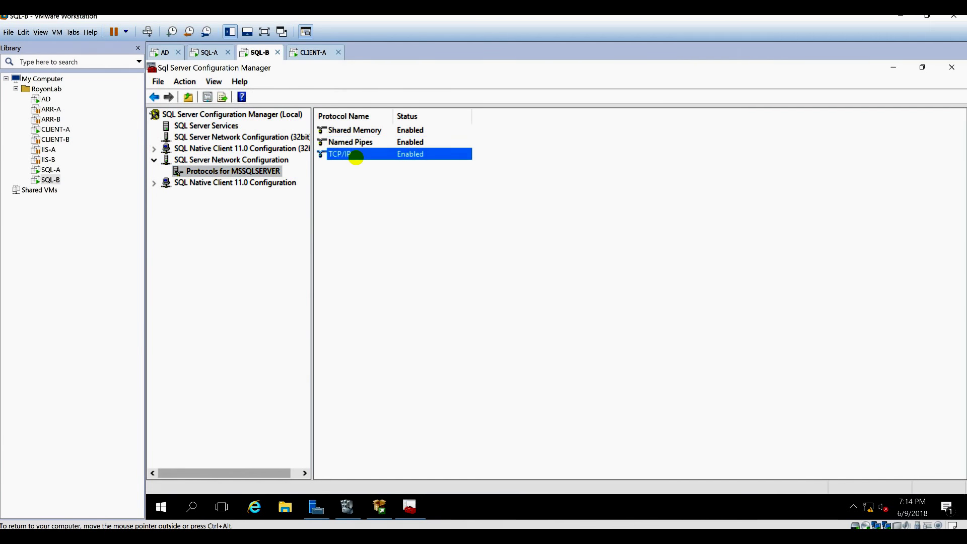
click(487, 156)
scroll(668, 350, down, 6)
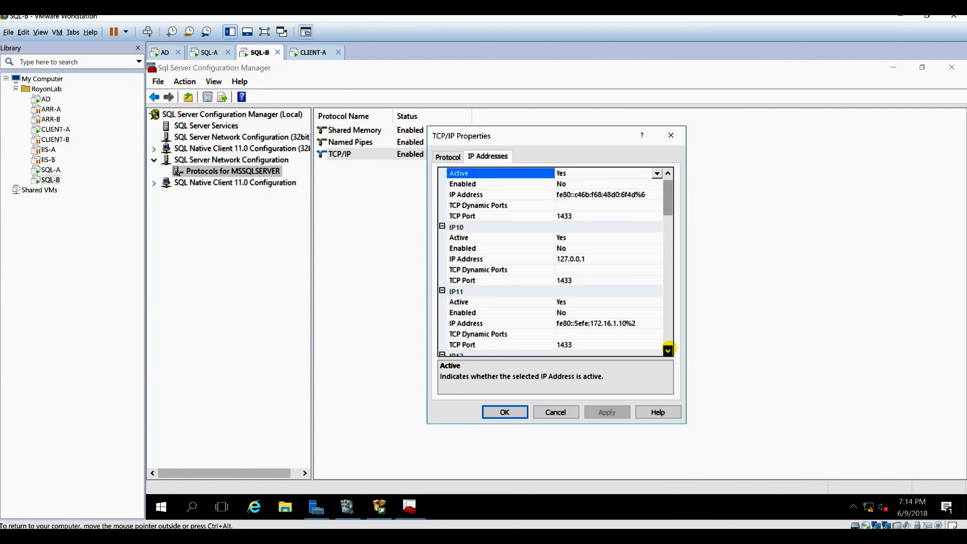
scroll(668, 349, down, 8)
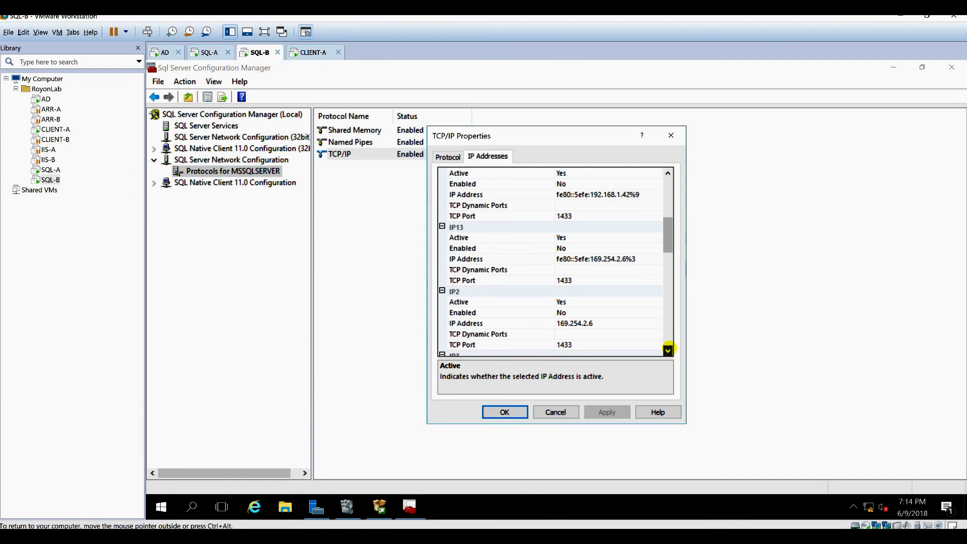
scroll(668, 349, down, 2)
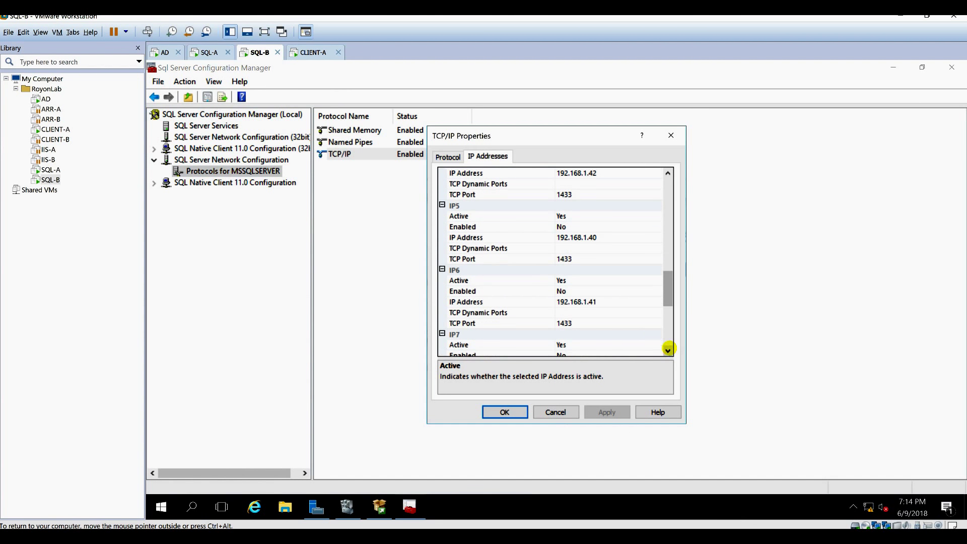
Set IP6 Enabled to Yes, accept the restart warning, and show the services list.
click(531, 290)
click(575, 291)
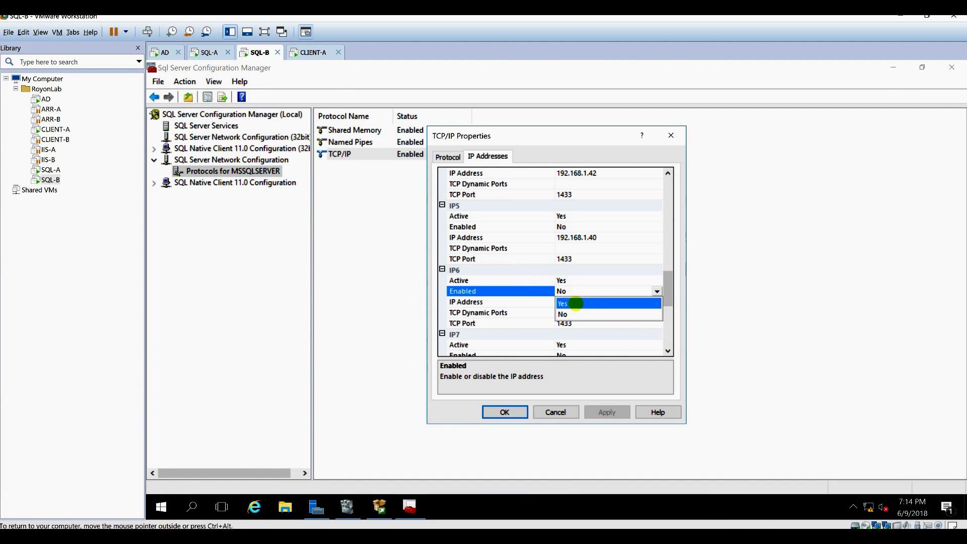
click(582, 302)
click(522, 410)
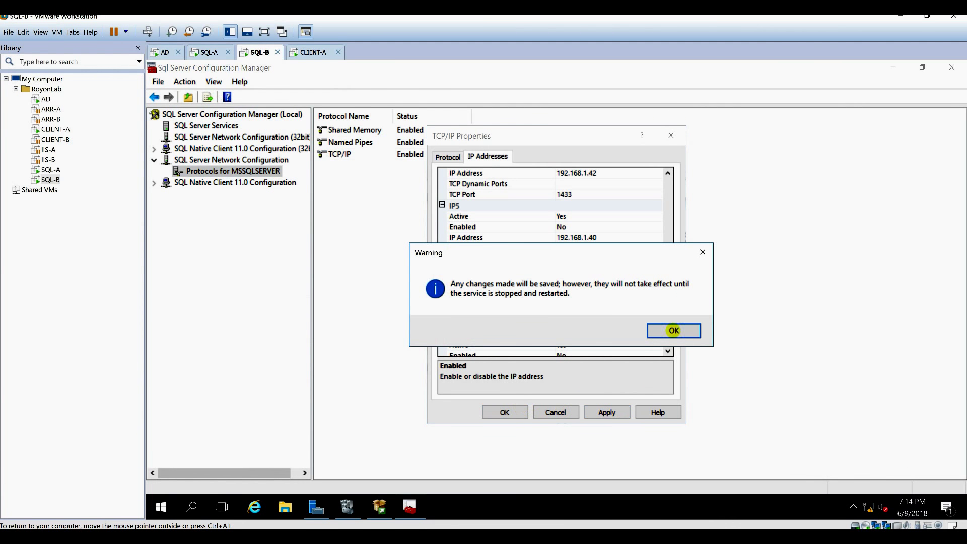
click(674, 330)
click(512, 409)
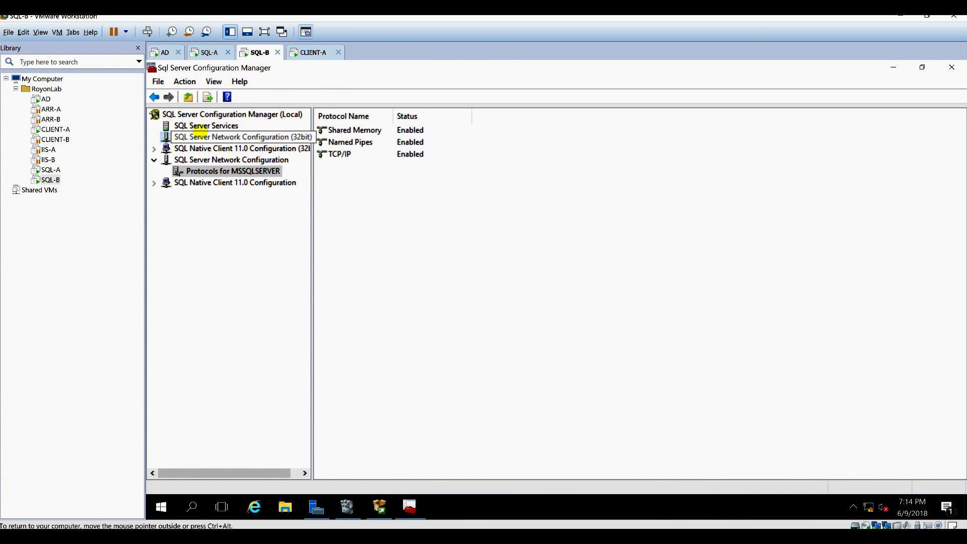
click(202, 125)
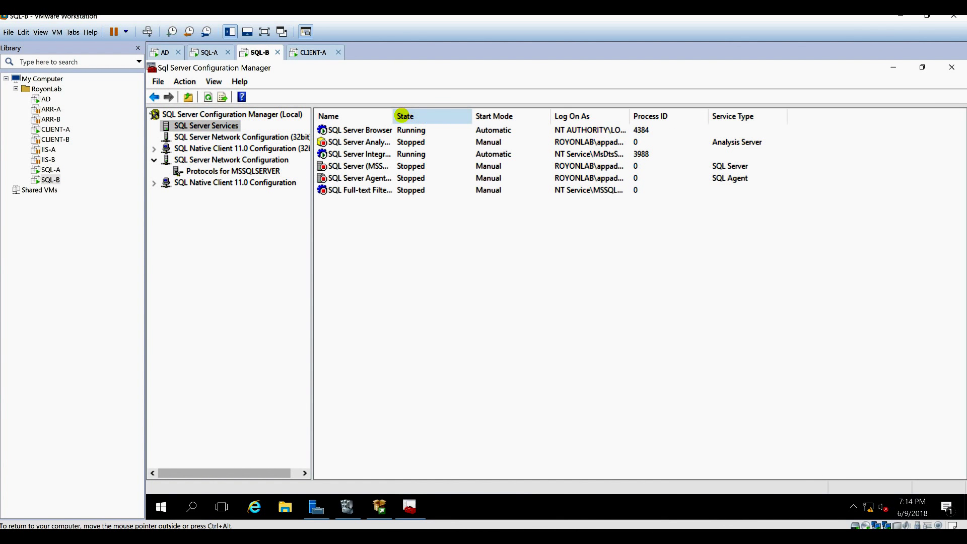
Widen SQL-B's service names, then open Failover Cluster Manager on SQL-A from Server Manager Tools.
drag(393, 116, 445, 117)
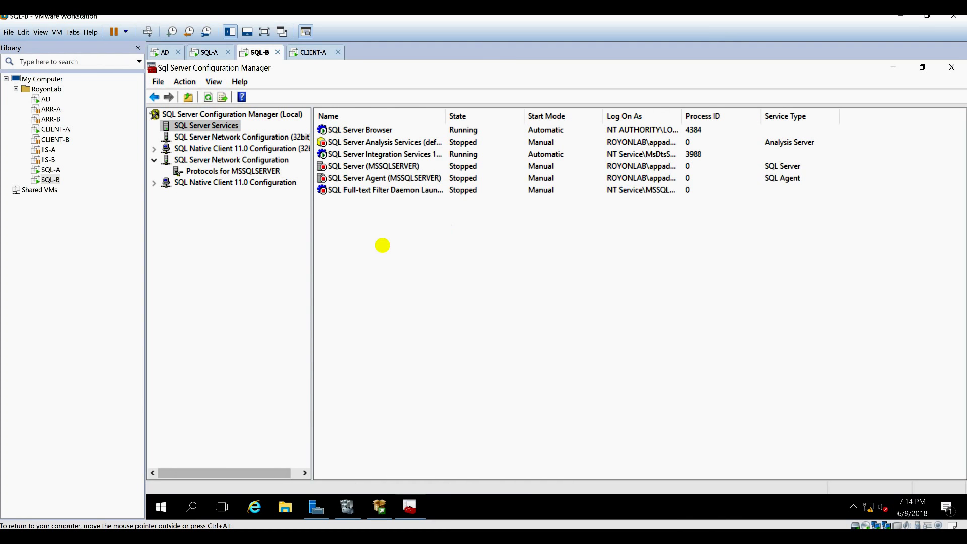
click(212, 52)
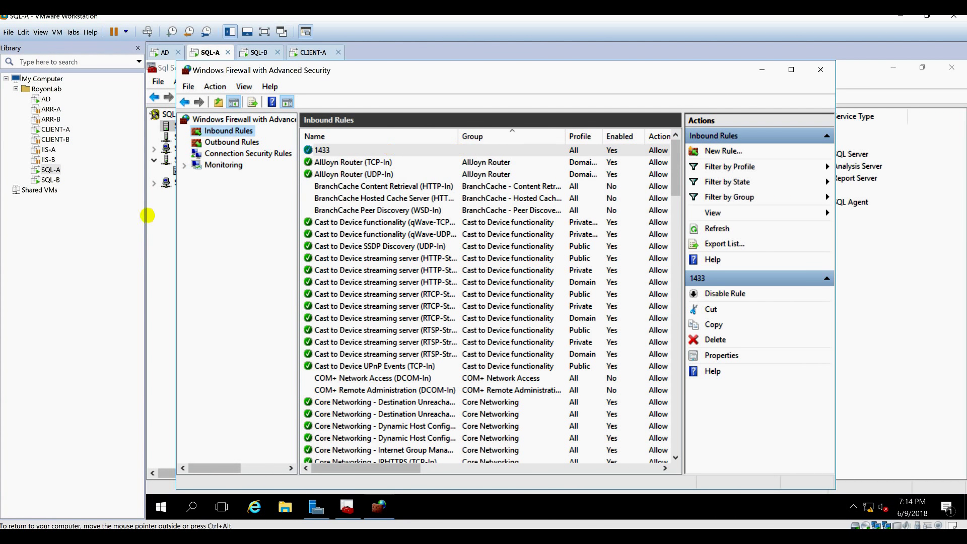
click(154, 213)
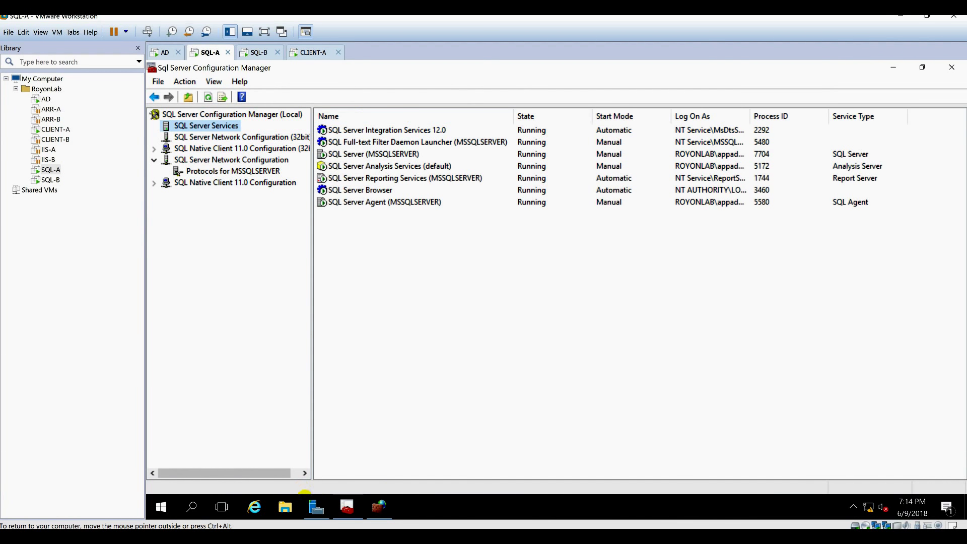
click(315, 505)
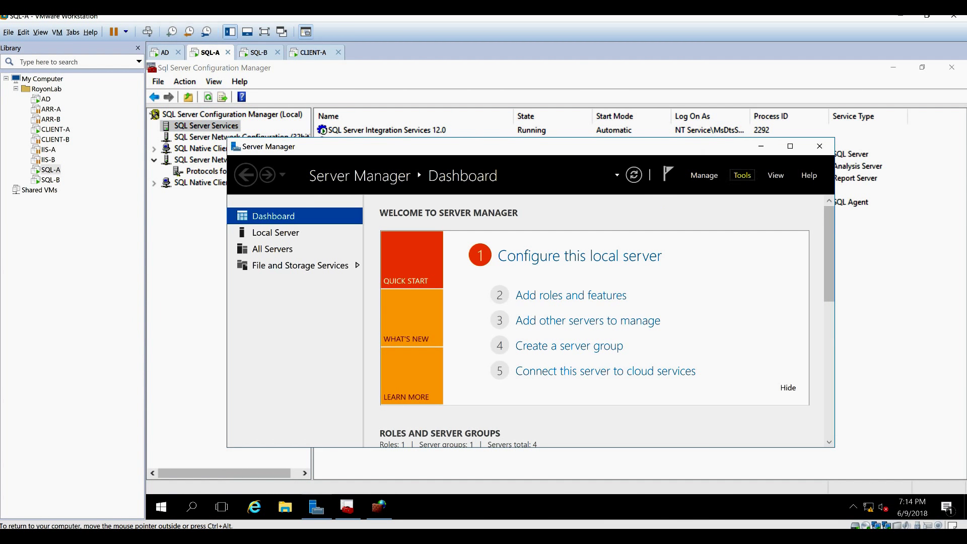
click(742, 175)
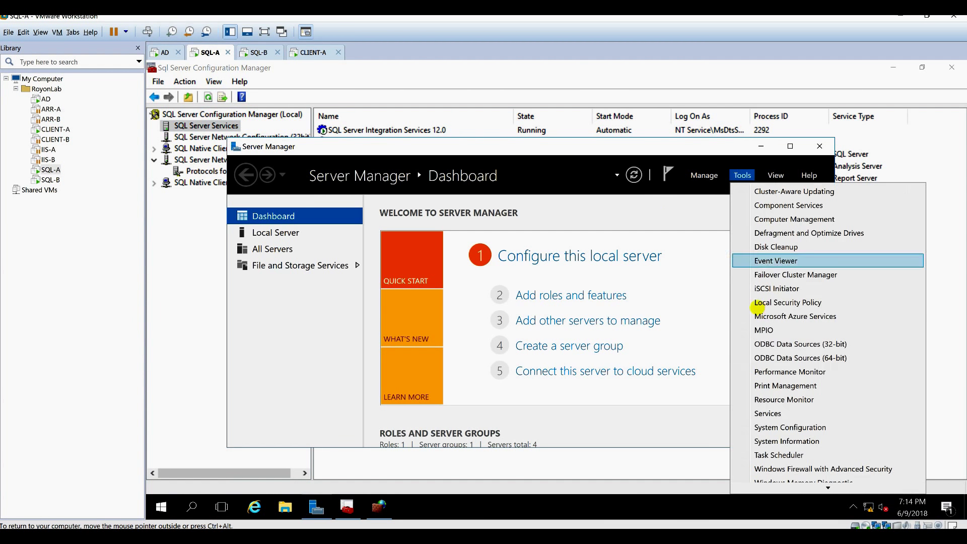
click(795, 274)
click(761, 146)
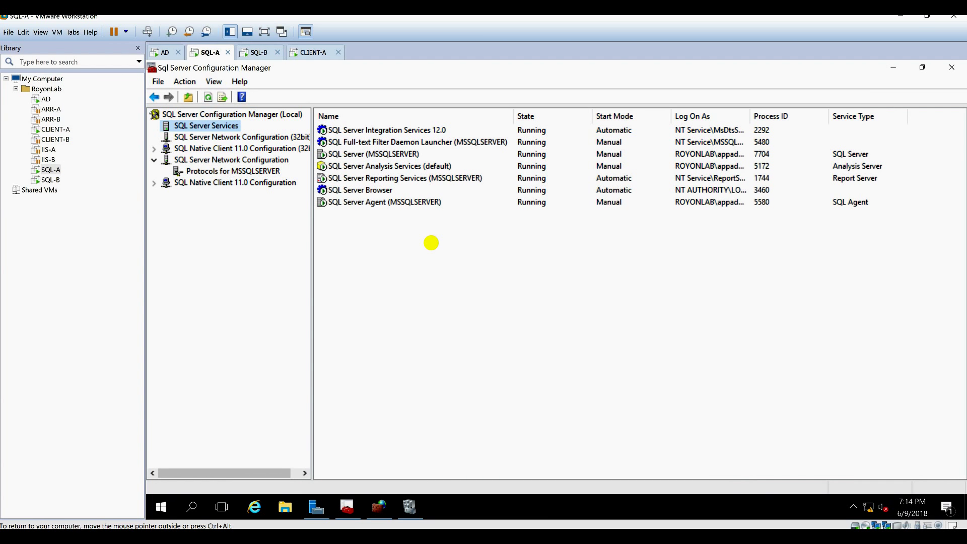
click(409, 506)
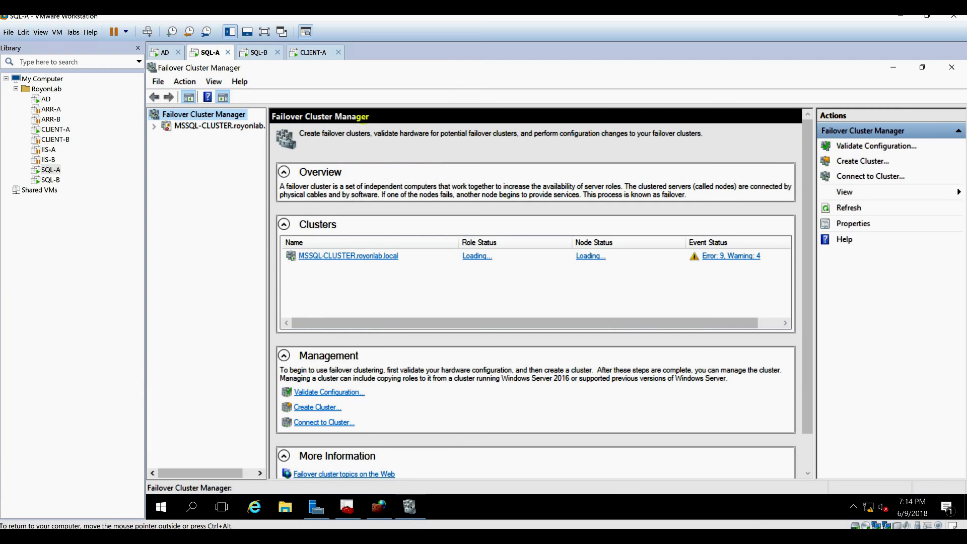
Move MSSQL-CLUSTER's SQL Server role to node SQL-B, then switch to the SQL-B machine.
click(215, 126)
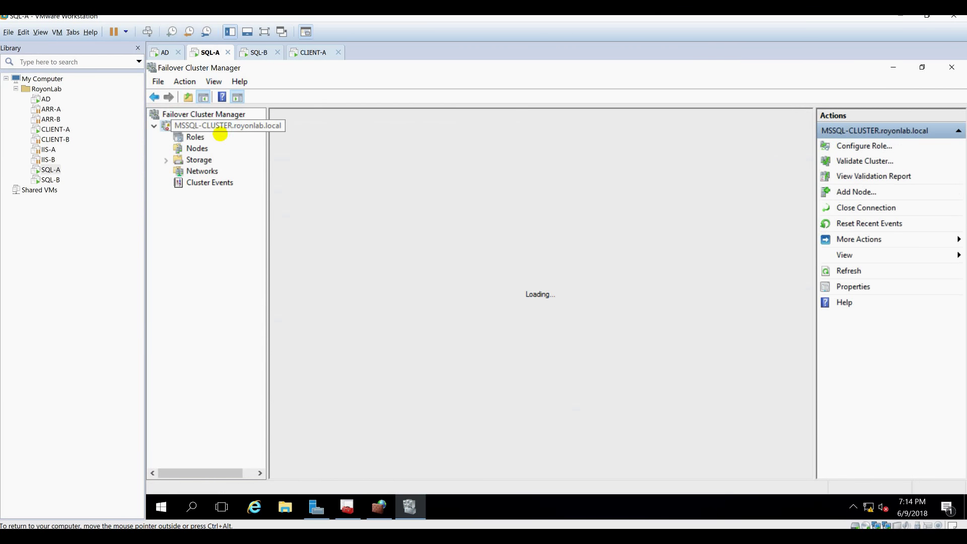
click(209, 136)
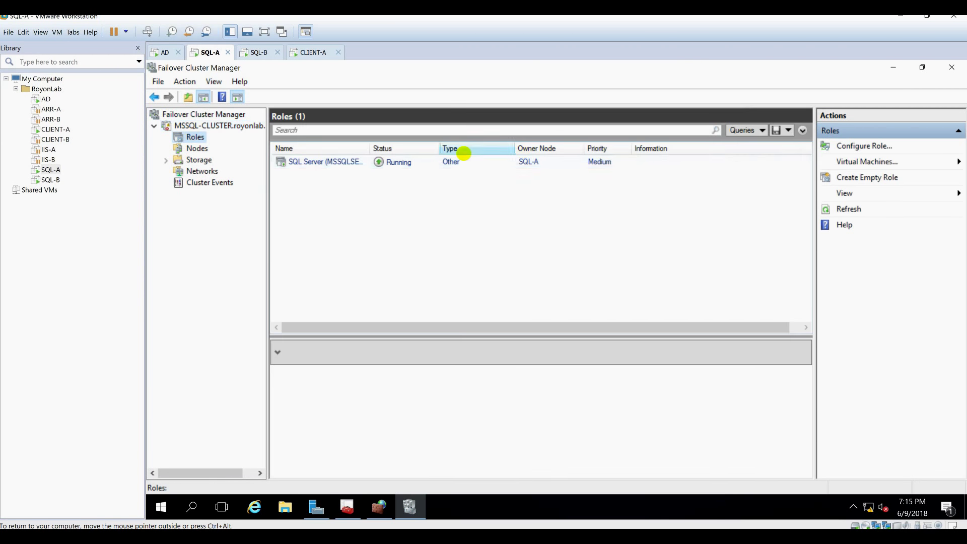
click(460, 160)
right_click(467, 161)
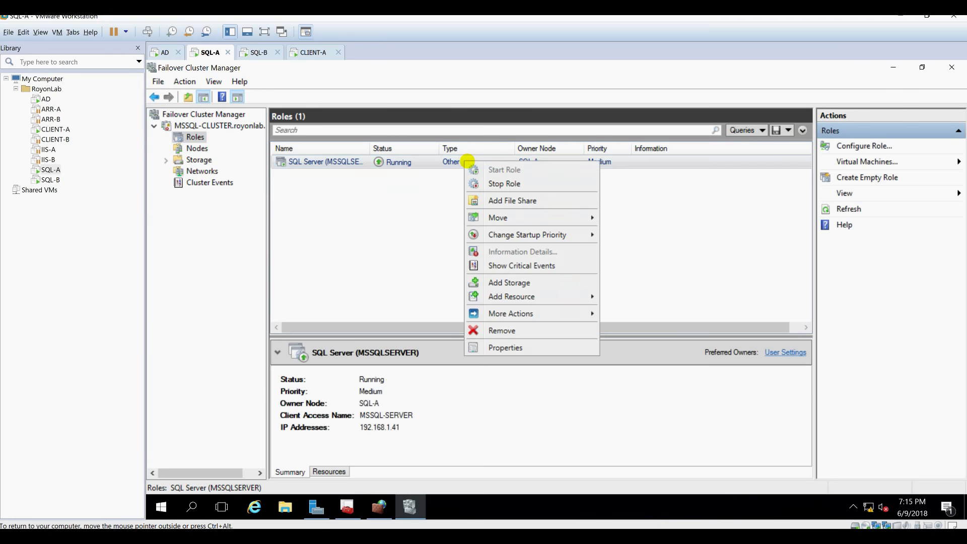
mouse_move(548, 315)
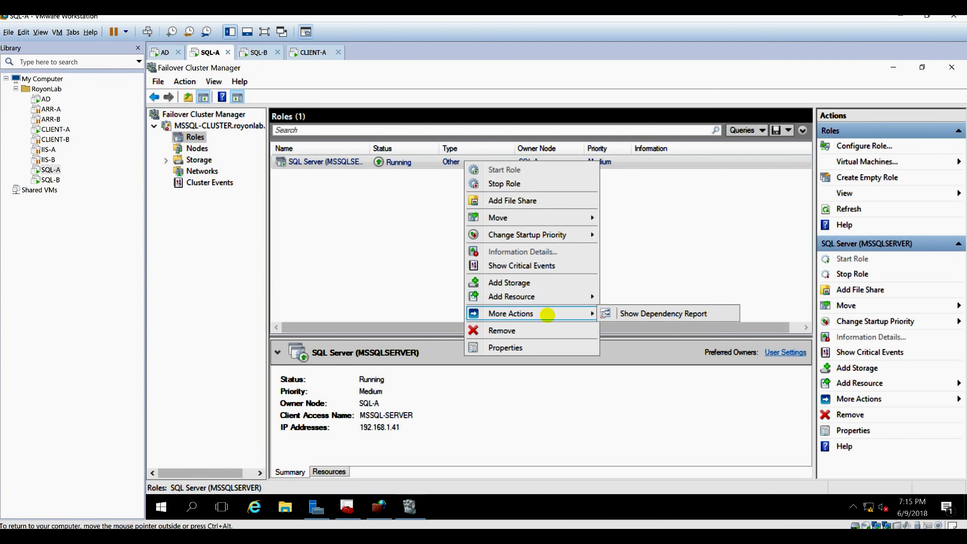
mouse_move(548, 218)
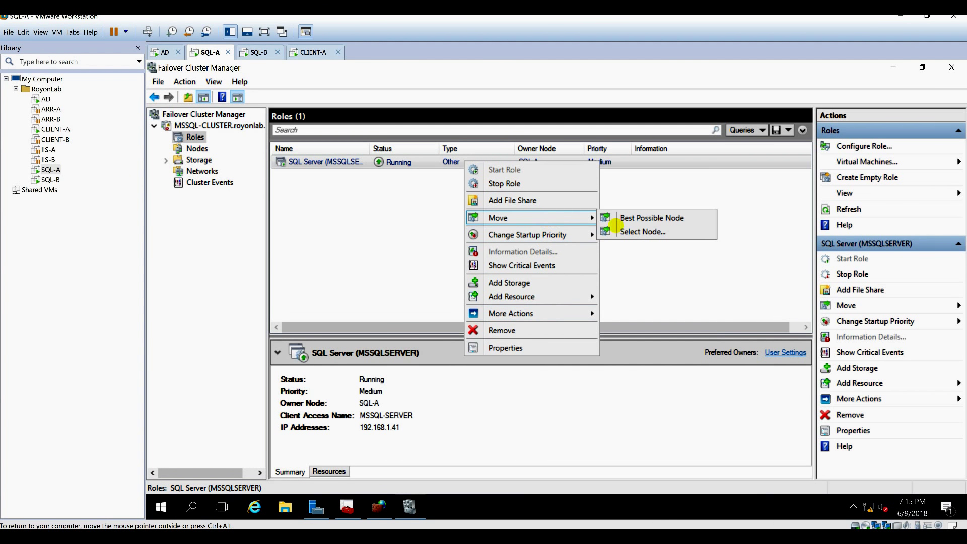
click(624, 233)
double_click(504, 228)
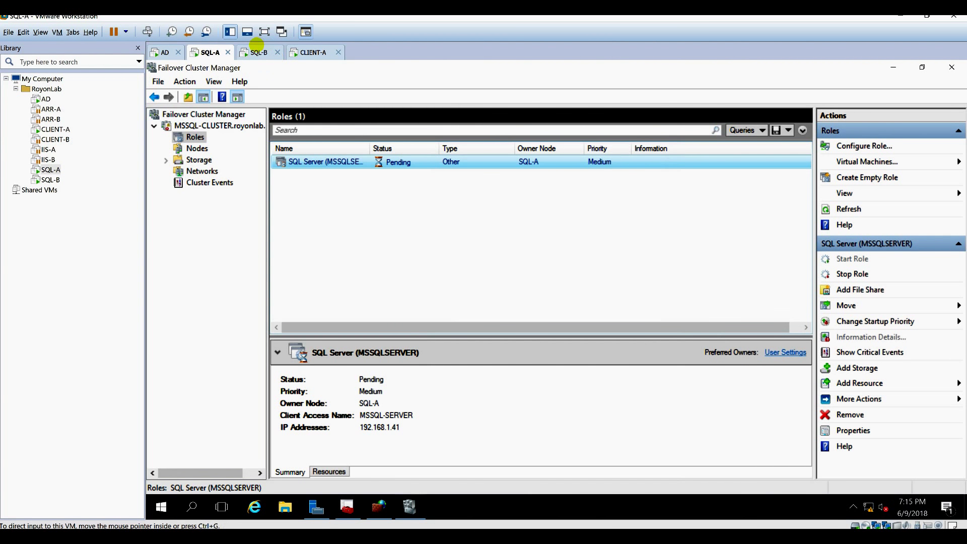
click(259, 50)
Refresh SQL-B's services list and review the SQL Server role's resources on SQL-A.
click(401, 254)
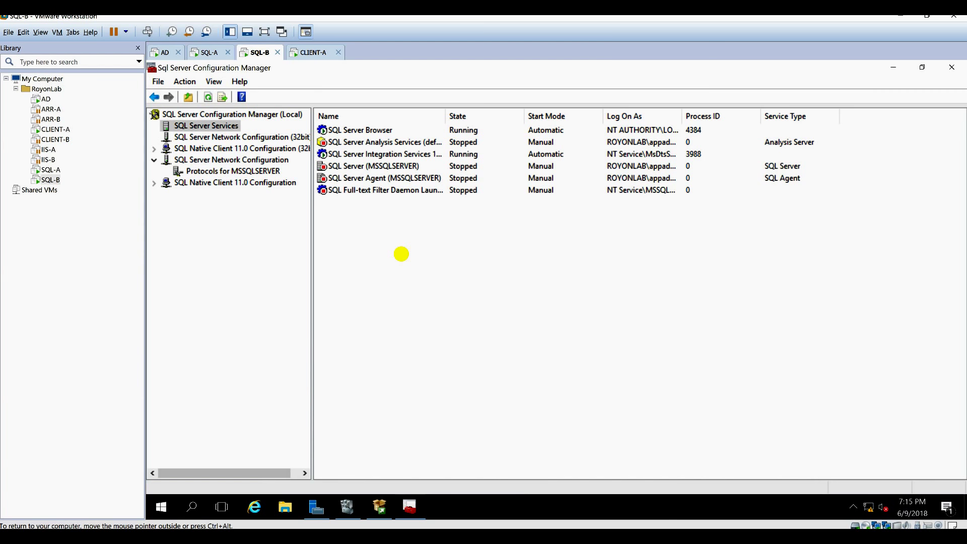
right_click(402, 254)
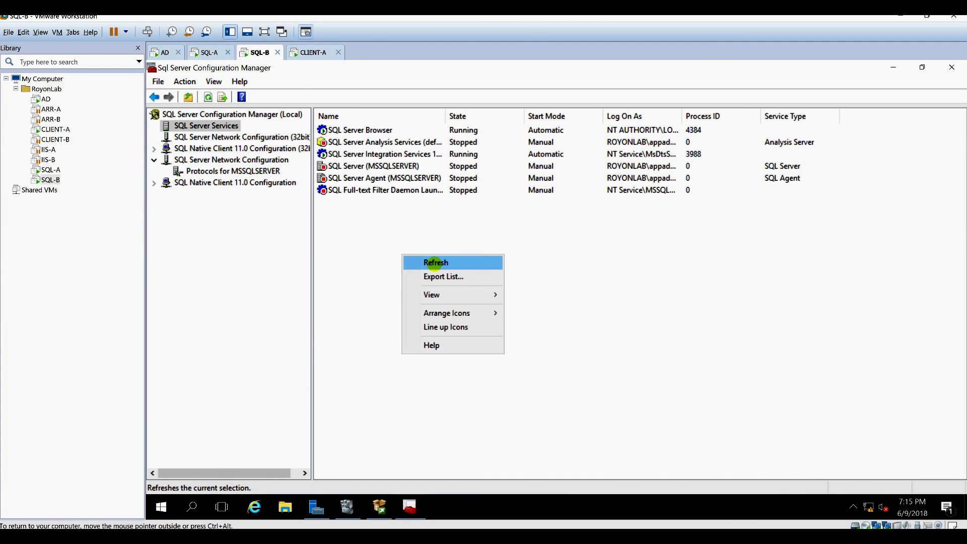
click(434, 263)
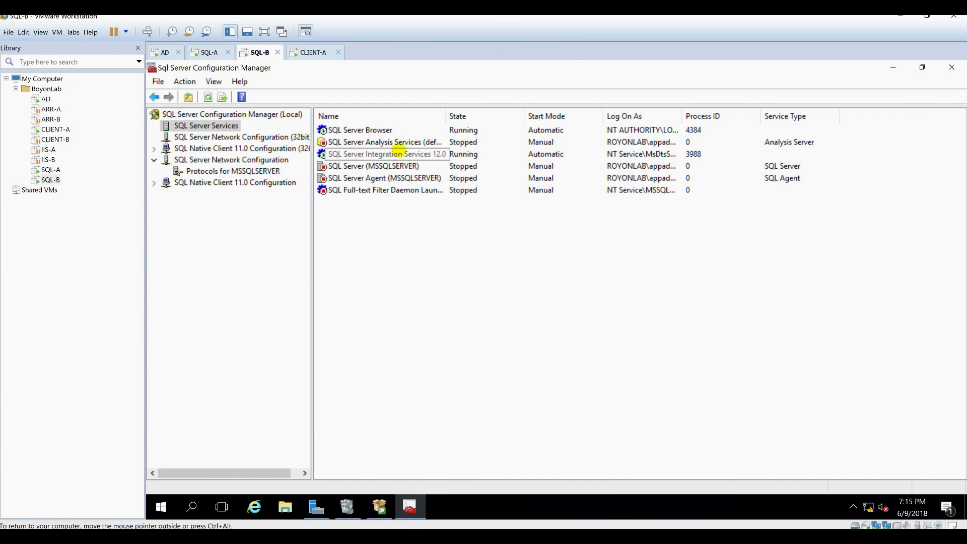
click(219, 55)
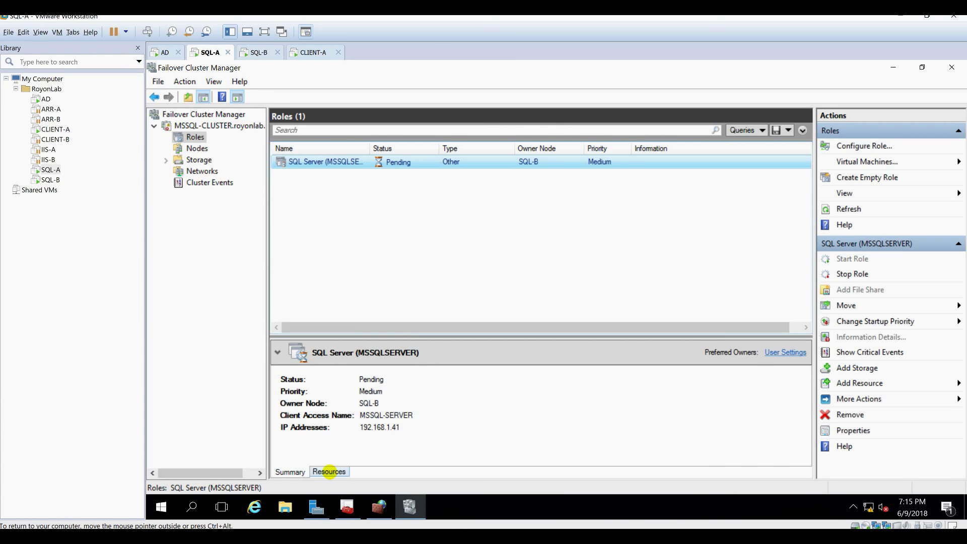
click(329, 472)
drag(406, 332, 431, 200)
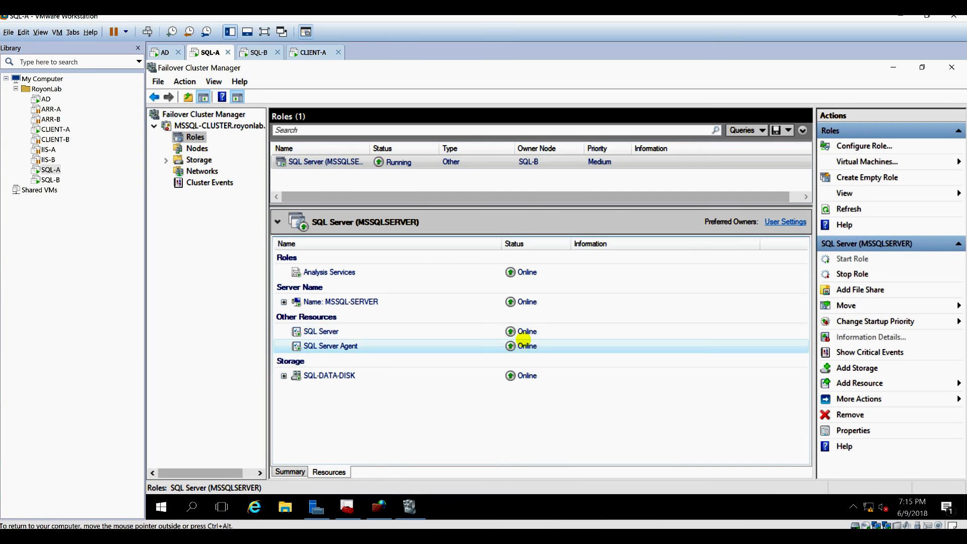
Restart the SQL Server Browser and SQL Server (MSSQLSERVER) services on SQL-B.
click(260, 52)
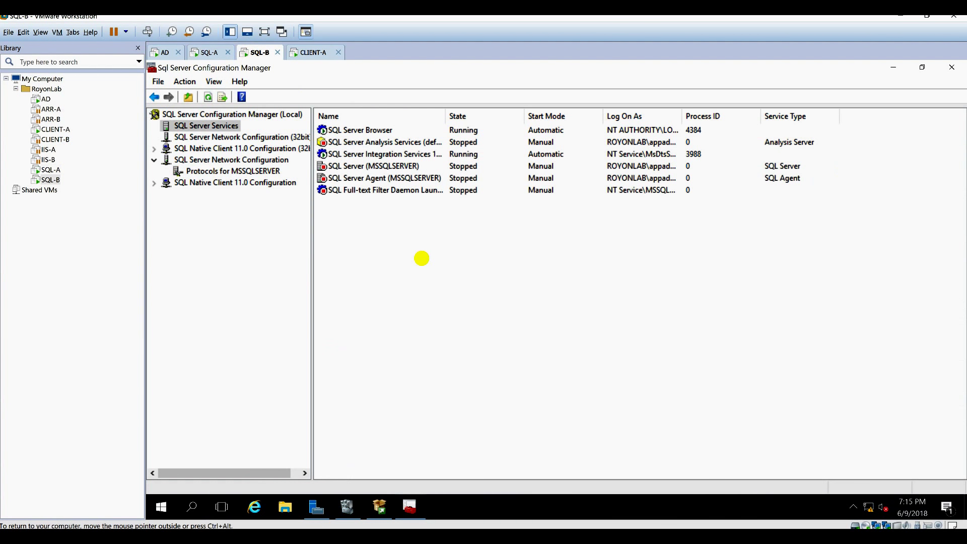
right_click(421, 259)
click(435, 264)
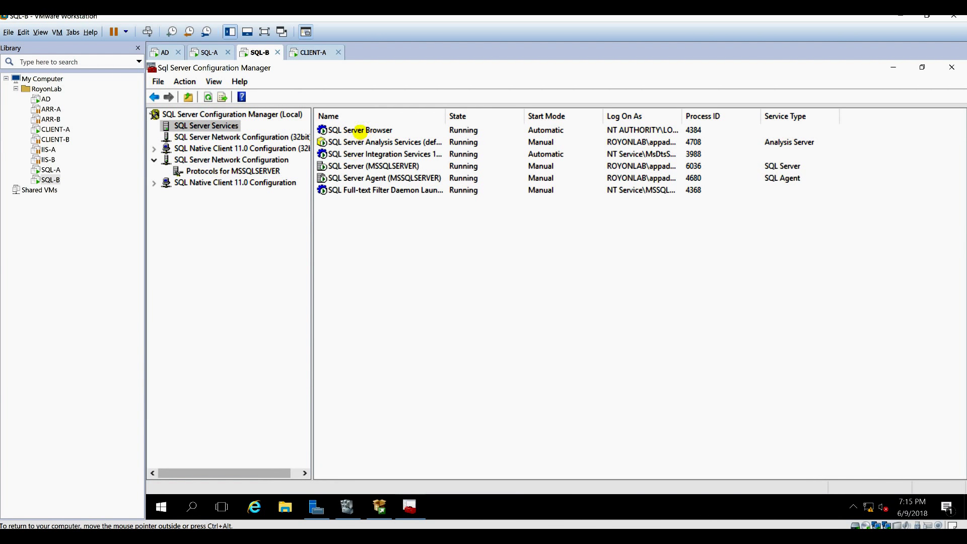
right_click(362, 131)
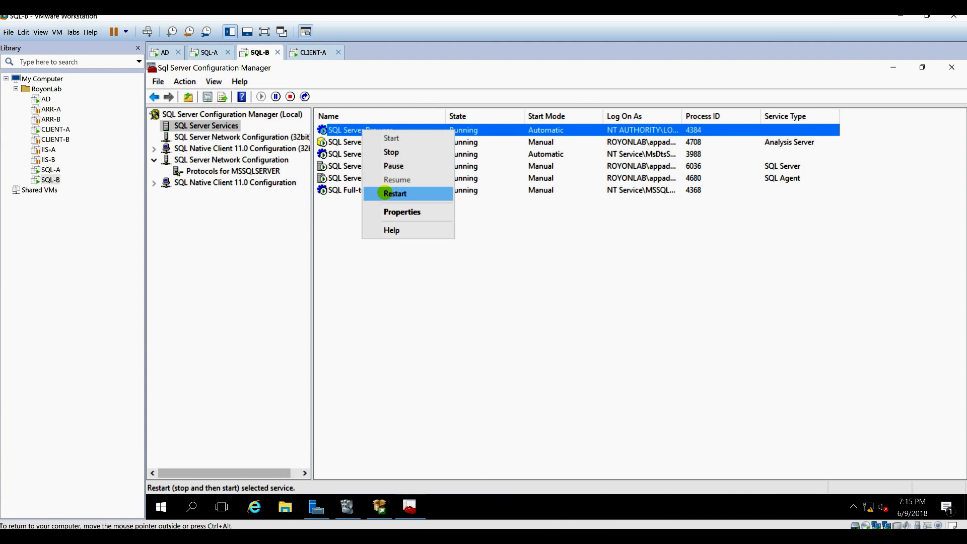
click(385, 193)
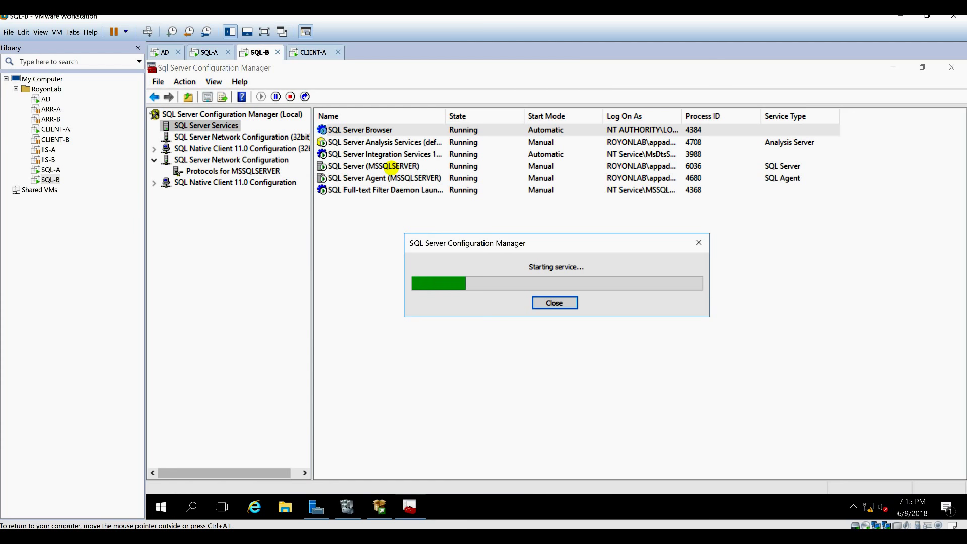
right_click(387, 168)
click(432, 231)
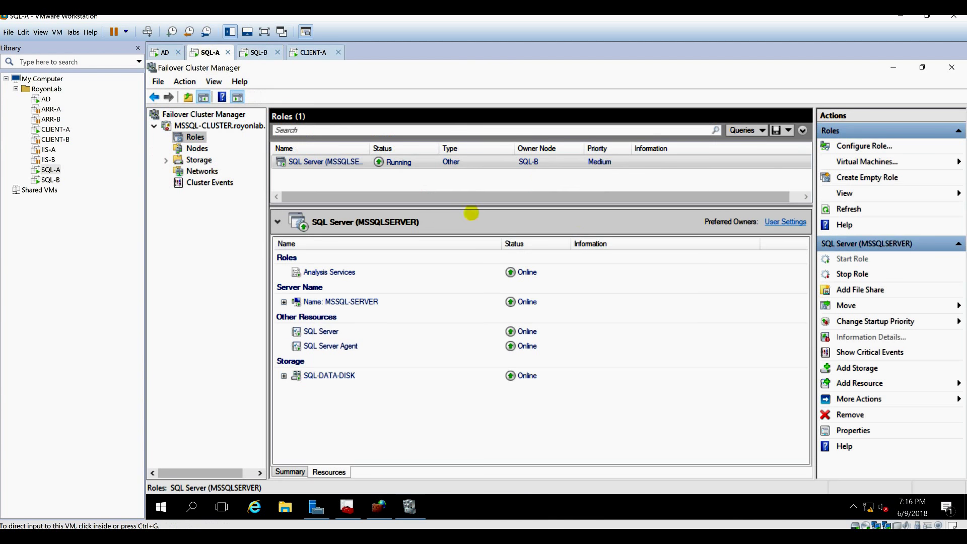
Move the SQL Server cluster role back to node SQL-A.
right_click(481, 162)
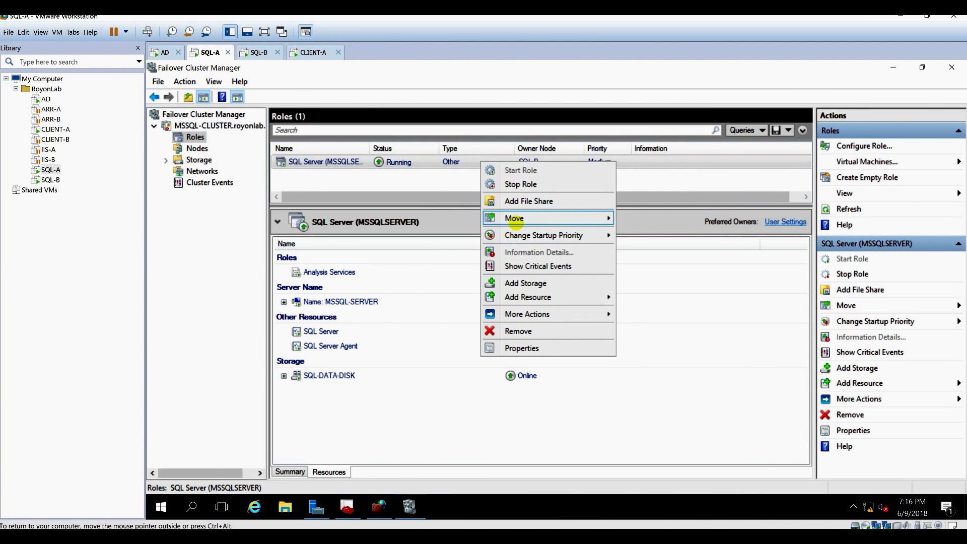
mouse_move(516, 218)
click(649, 232)
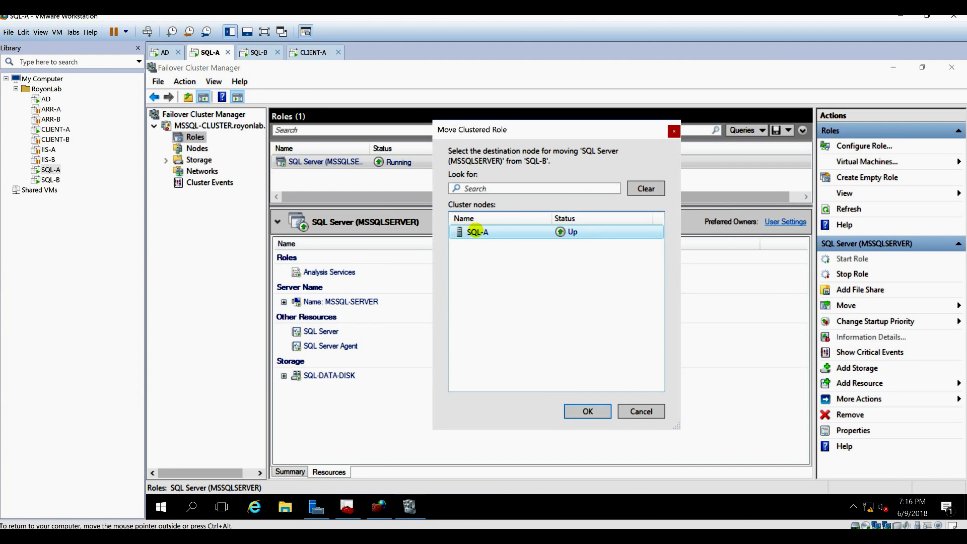
double_click(476, 231)
click(260, 52)
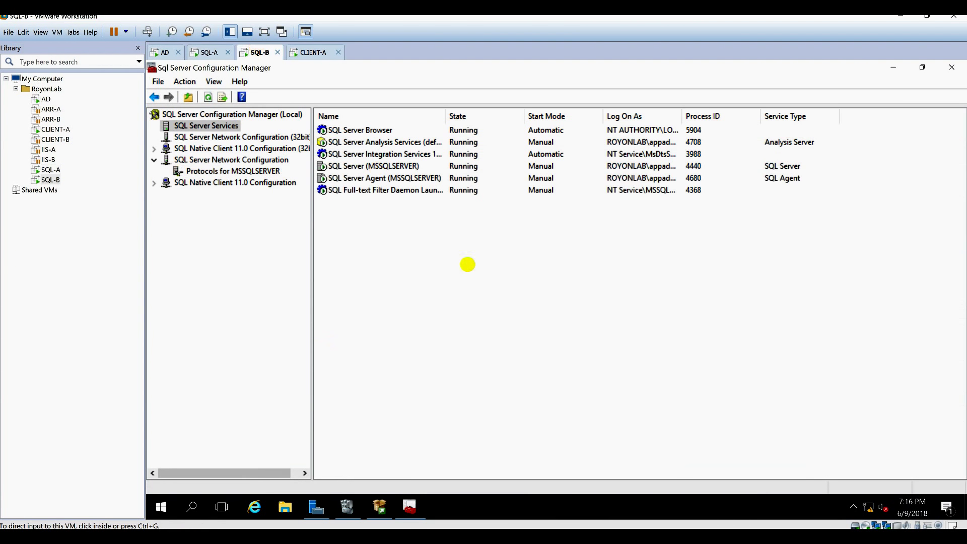
click(442, 257)
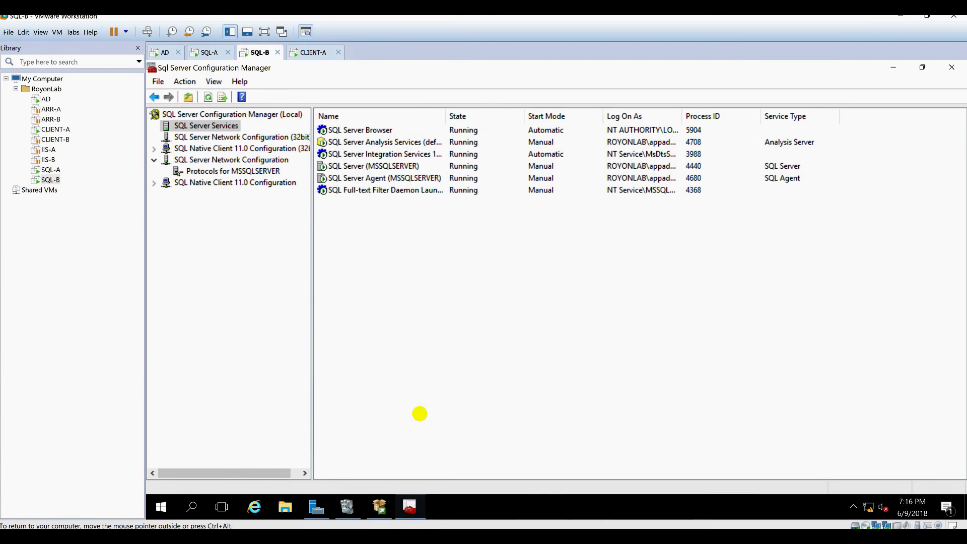
Dismiss SQL-B's start menu and finish the port 1433 inbound rule for all profiles.
key(super)
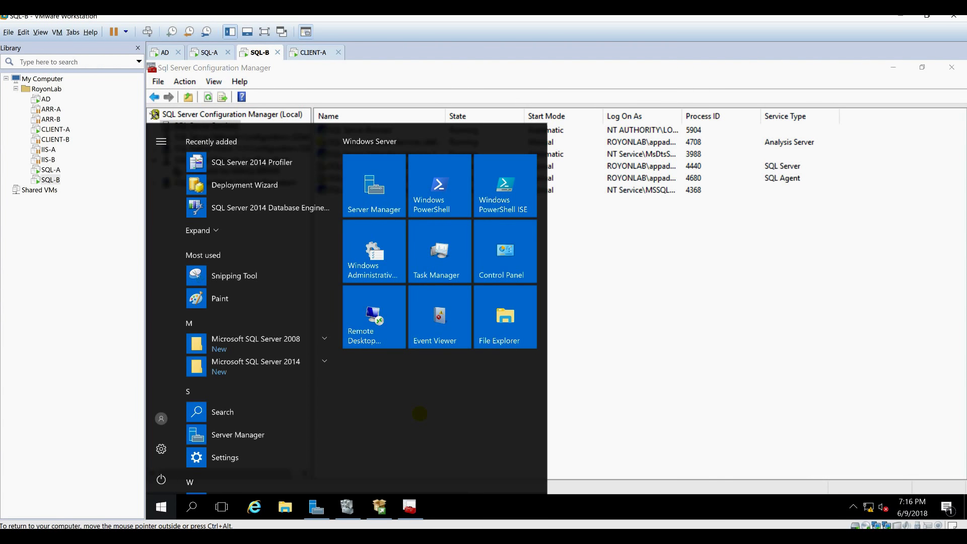
key(Escape)
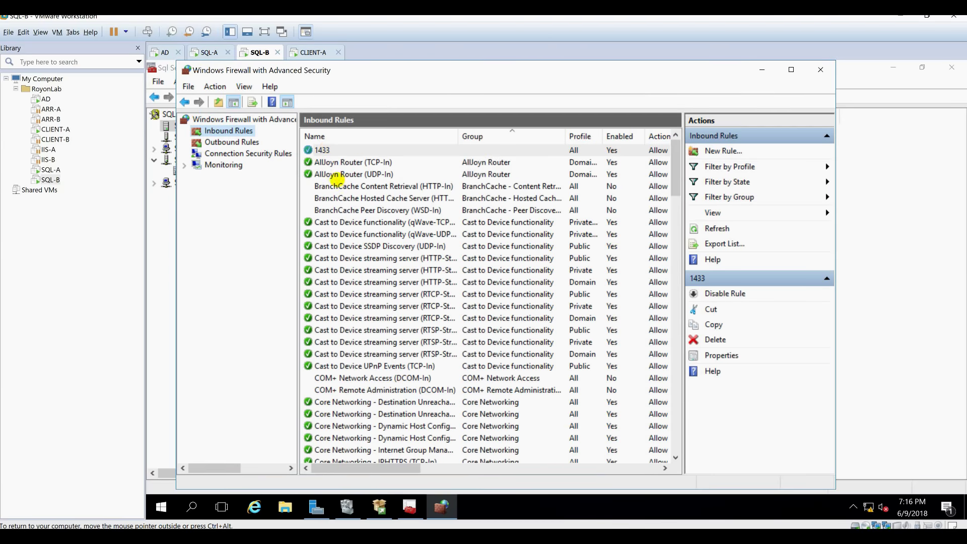
click(312, 53)
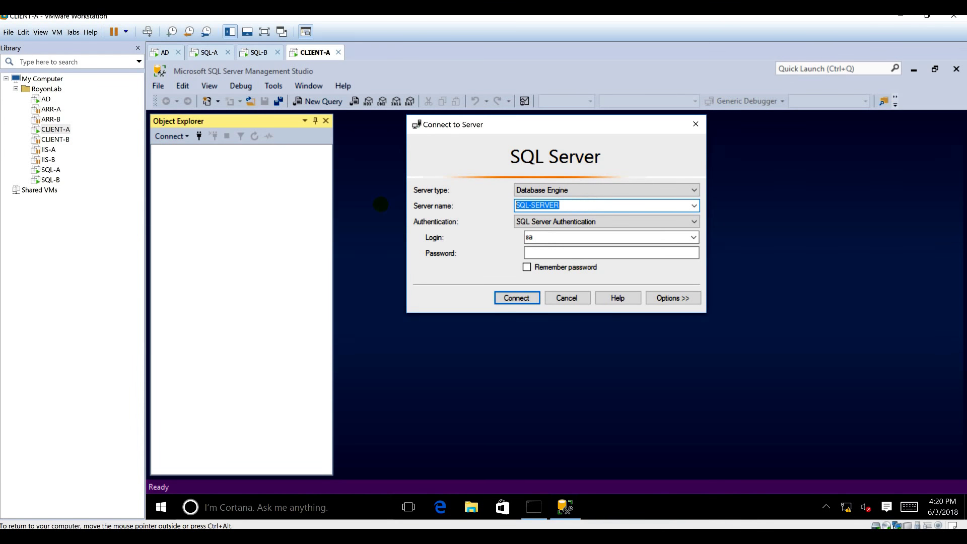
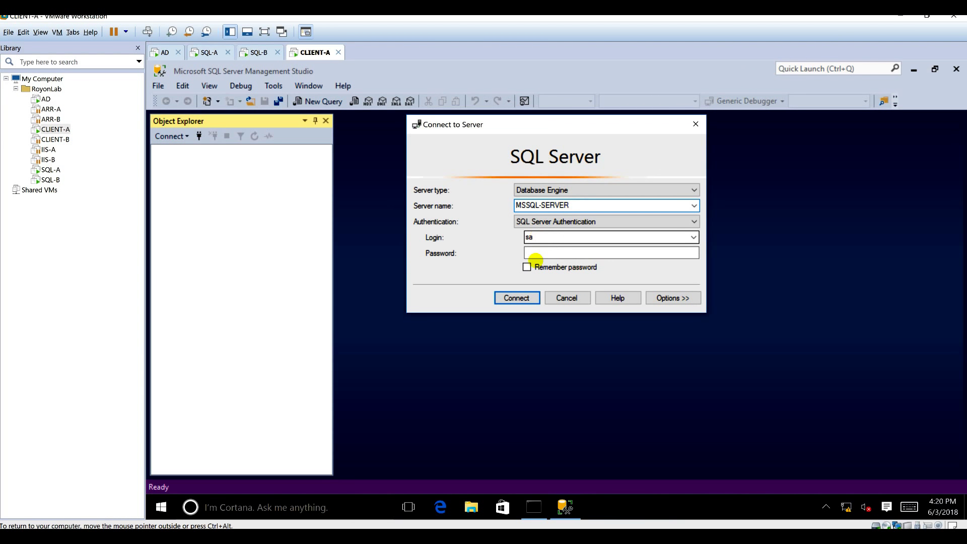
Connect SSMS to MSSQL-SERVER using the sa login and its password.
click(529, 252)
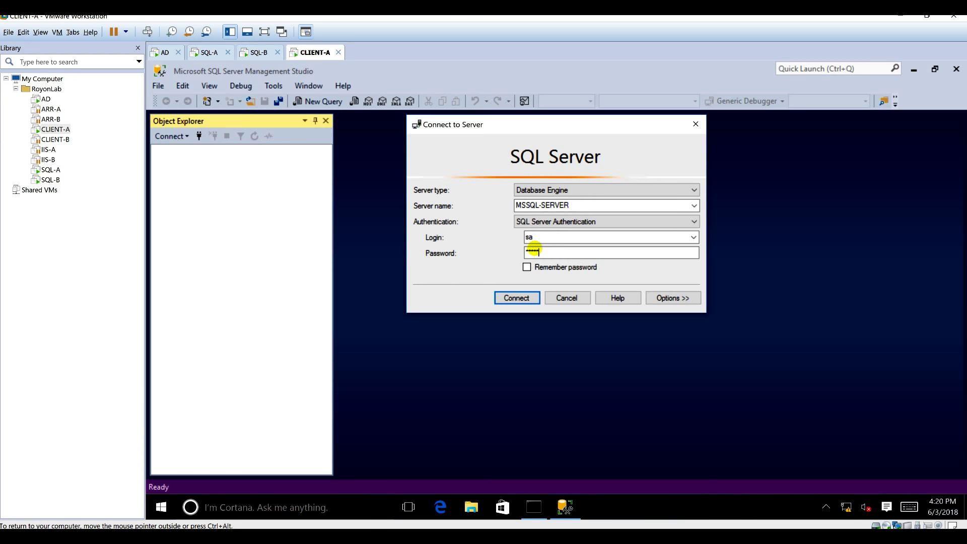
click(524, 297)
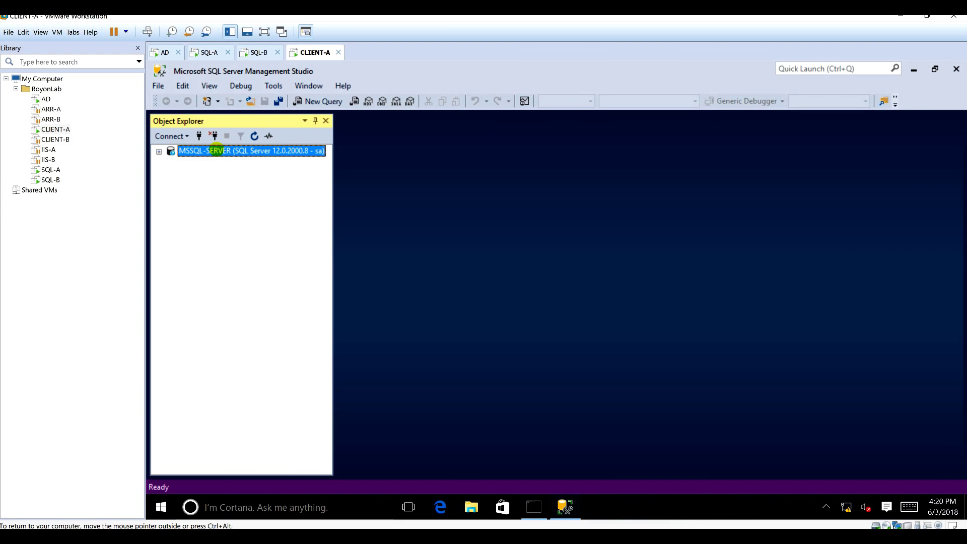
Create a new database named MVCAppDB under Databases.
double_click(209, 162)
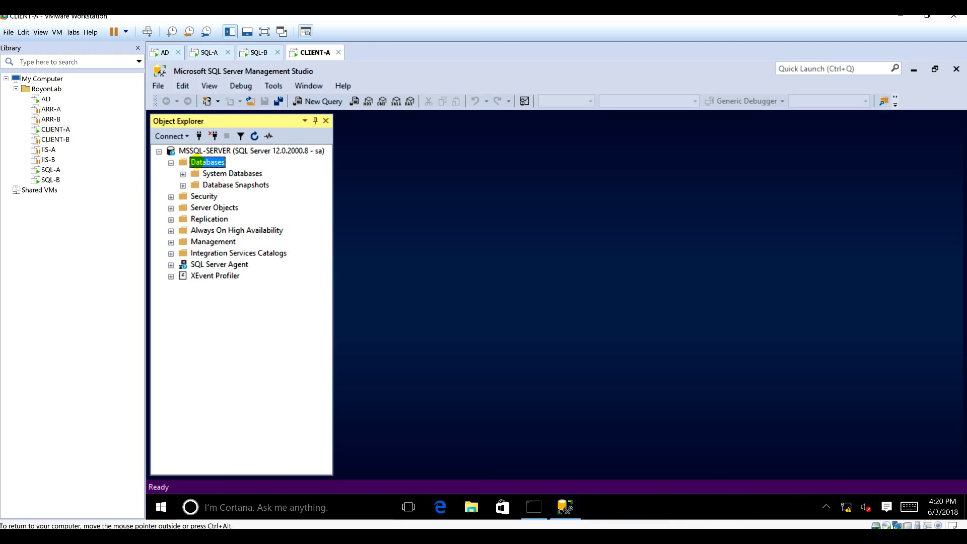
right_click(198, 162)
click(369, 199)
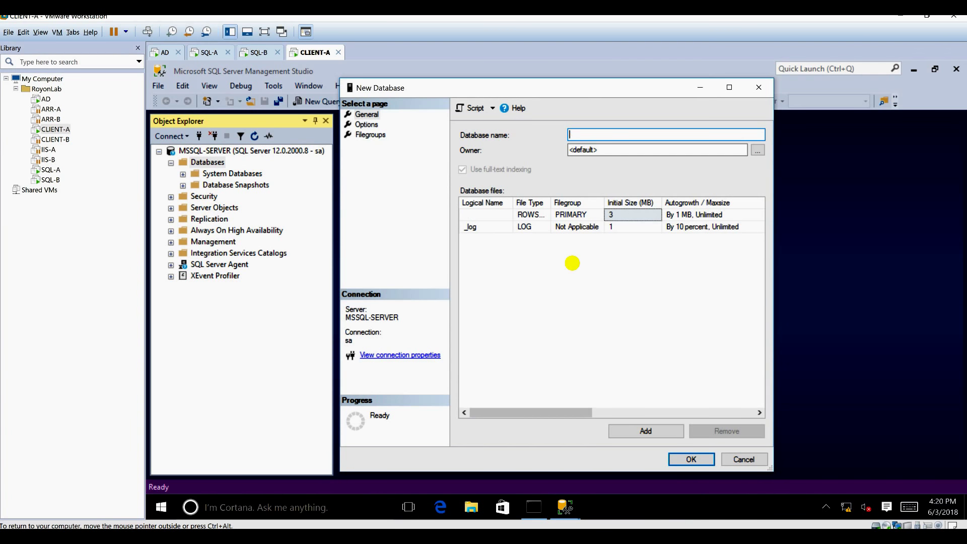
text(MVCAppDB)
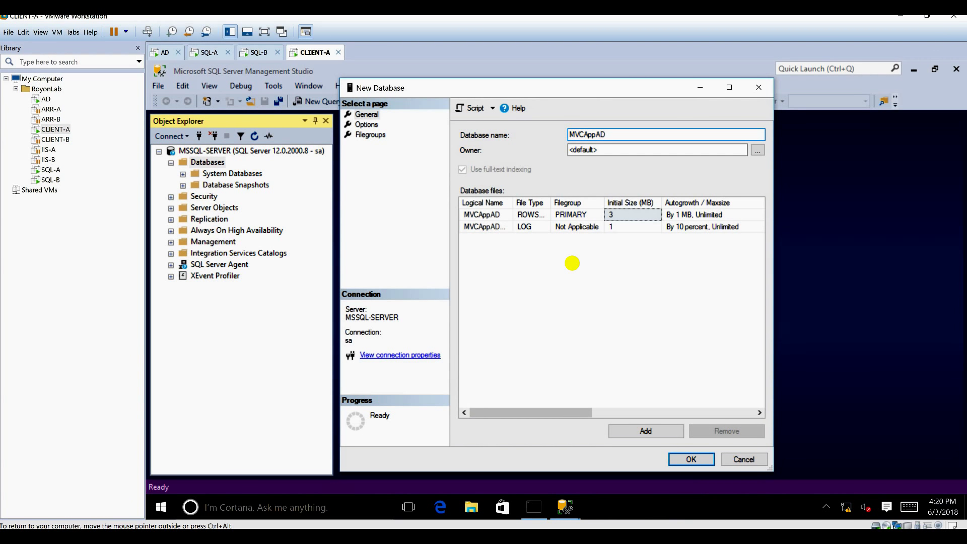
key(Return)
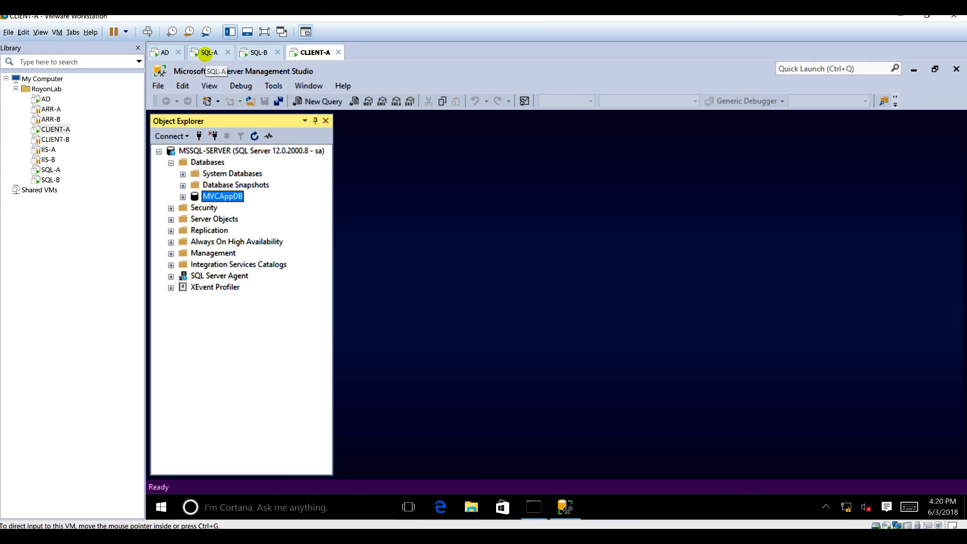
Show SQL-A and close its File Explorer window to reveal Failover Cluster Manager.
click(205, 52)
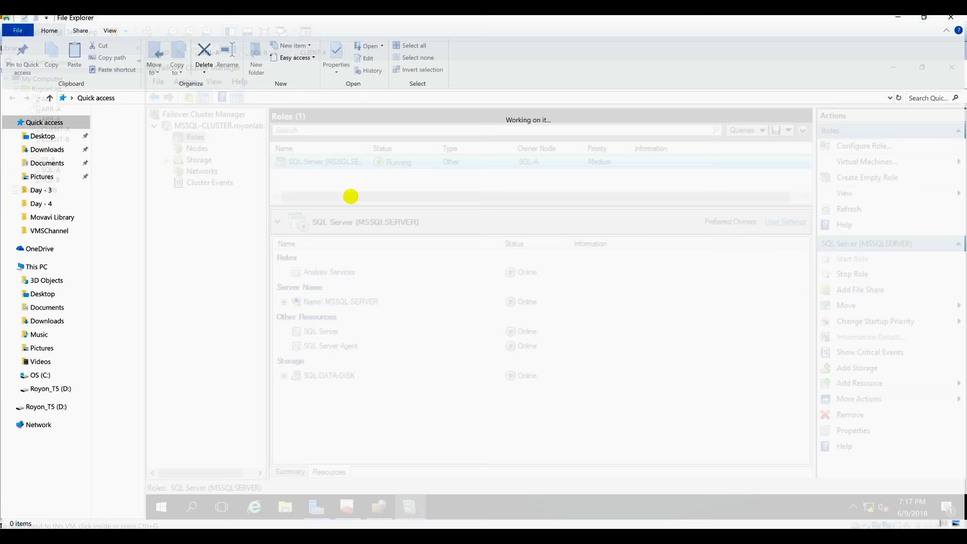
click(953, 18)
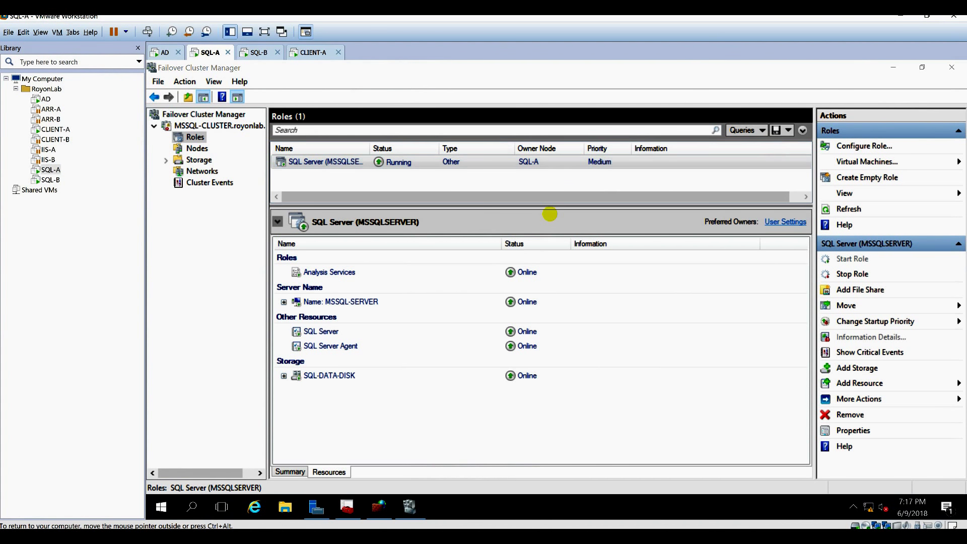
Open D:\MSSQL12.MSSQLSERVER\MSSQL\DATA on SQL-A's DATA-DISK, granting folder access.
click(247, 258)
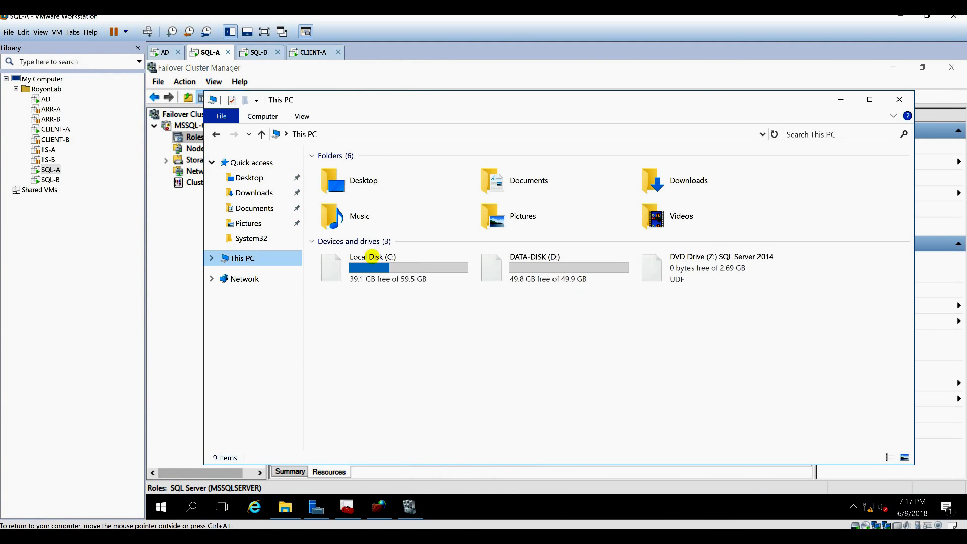
click(533, 272)
double_click(516, 265)
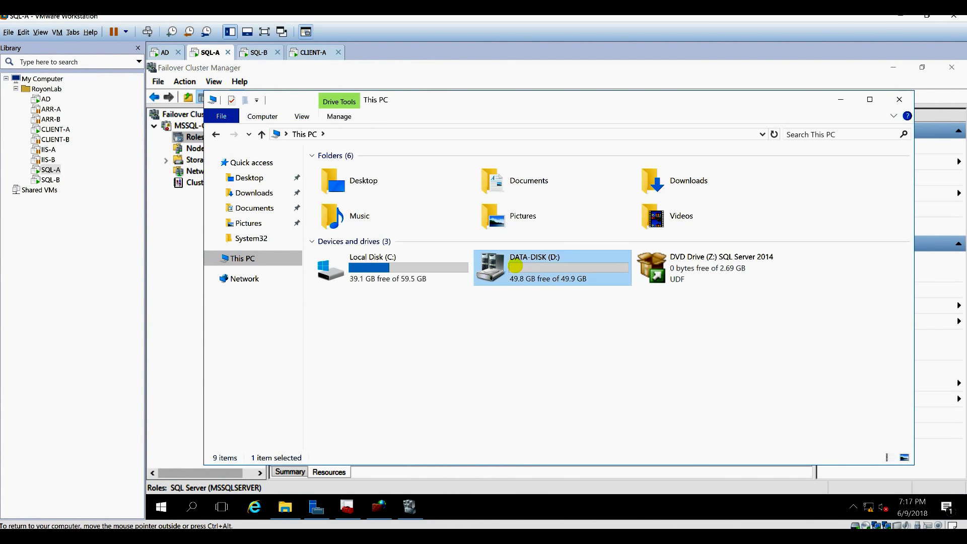
double_click(355, 173)
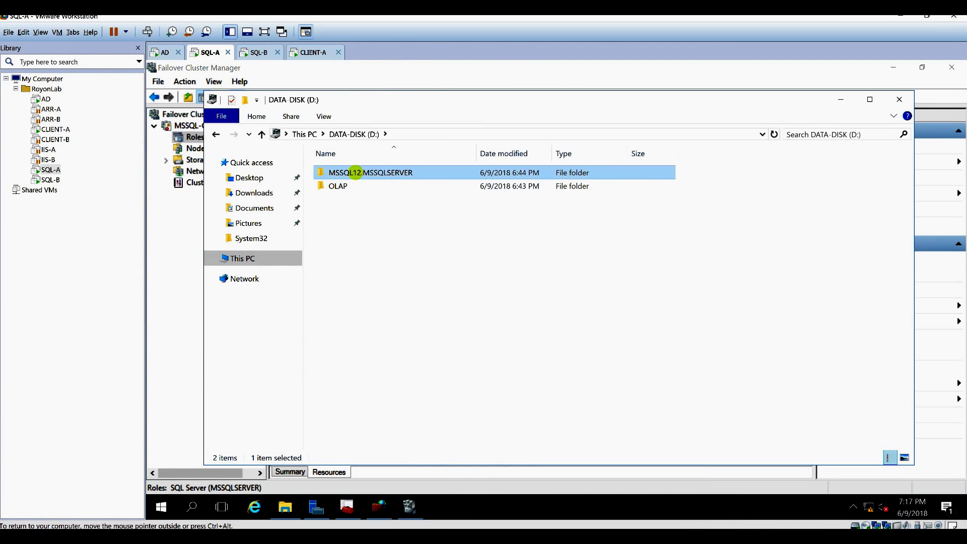
double_click(339, 173)
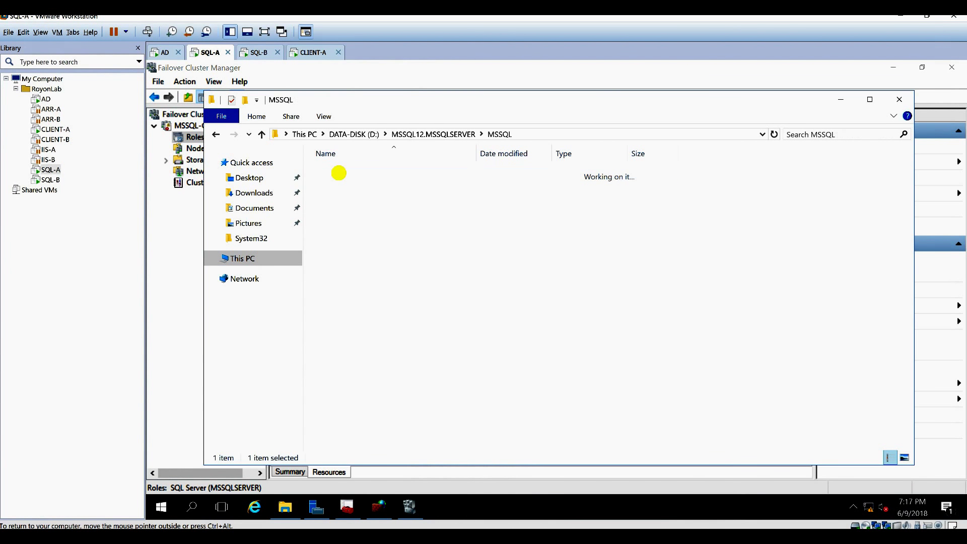
double_click(348, 186)
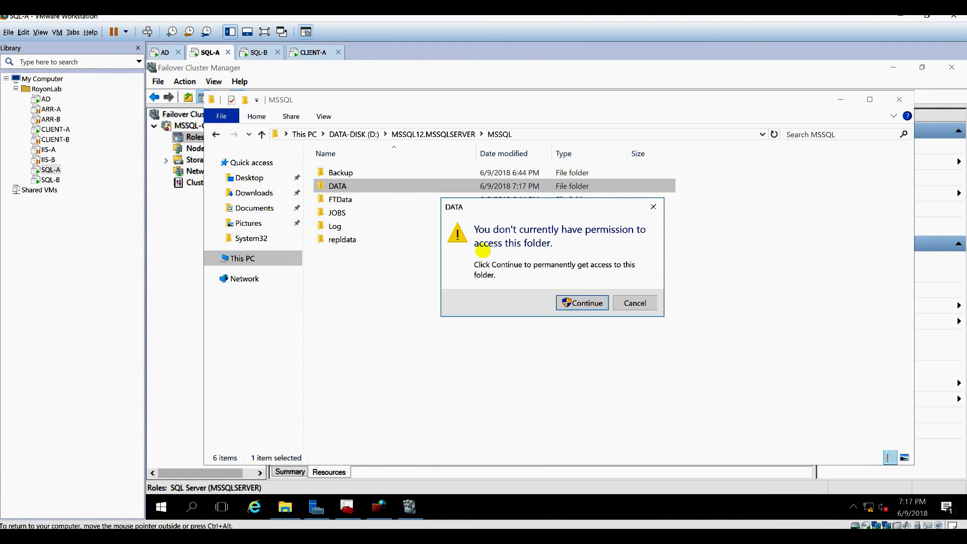
click(583, 301)
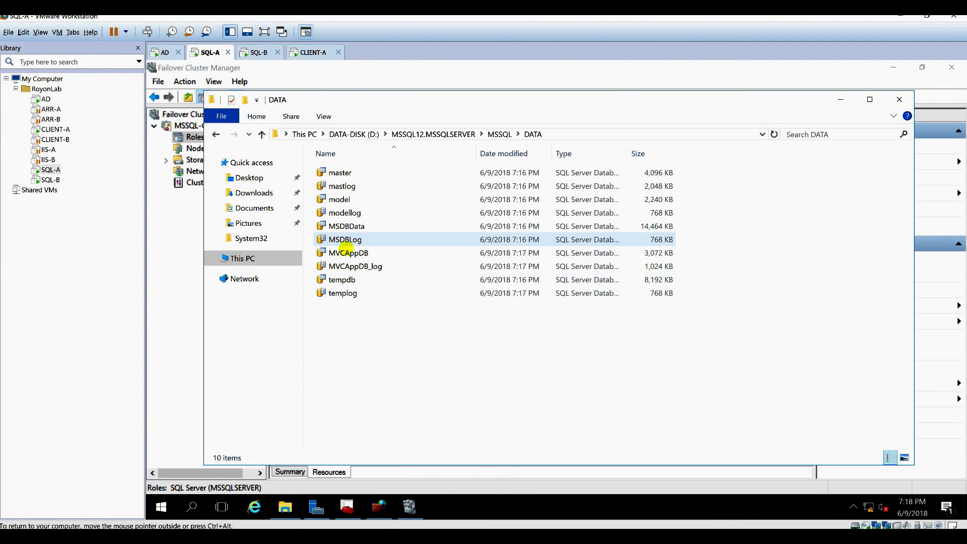
Select the MVCAppDB data and log files, then return to CLIENT-A.
click(347, 253)
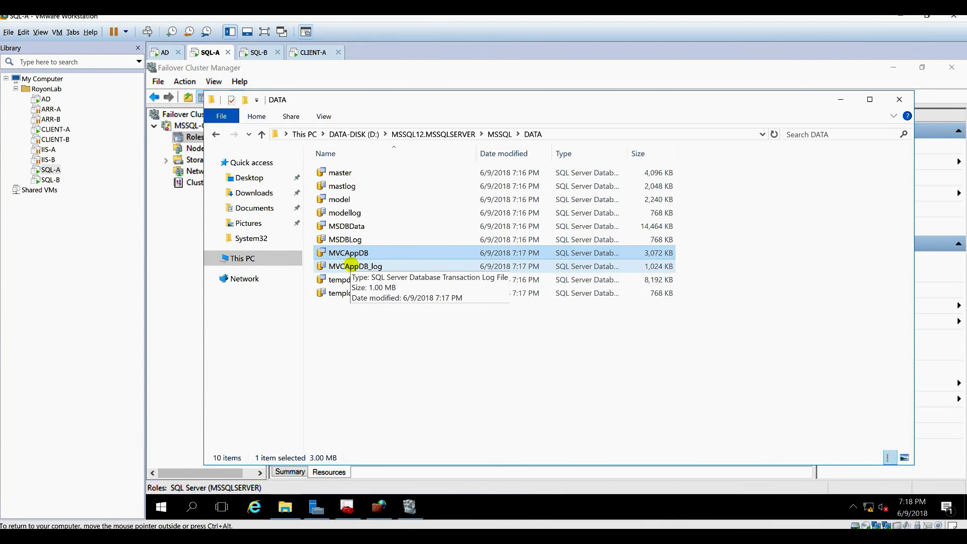
ctrl+click(351, 266)
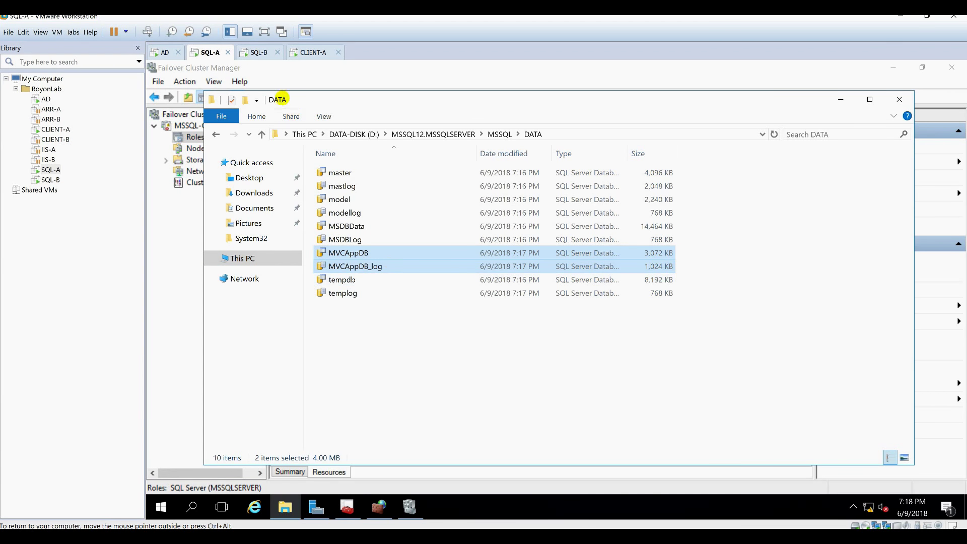
click(259, 52)
click(321, 52)
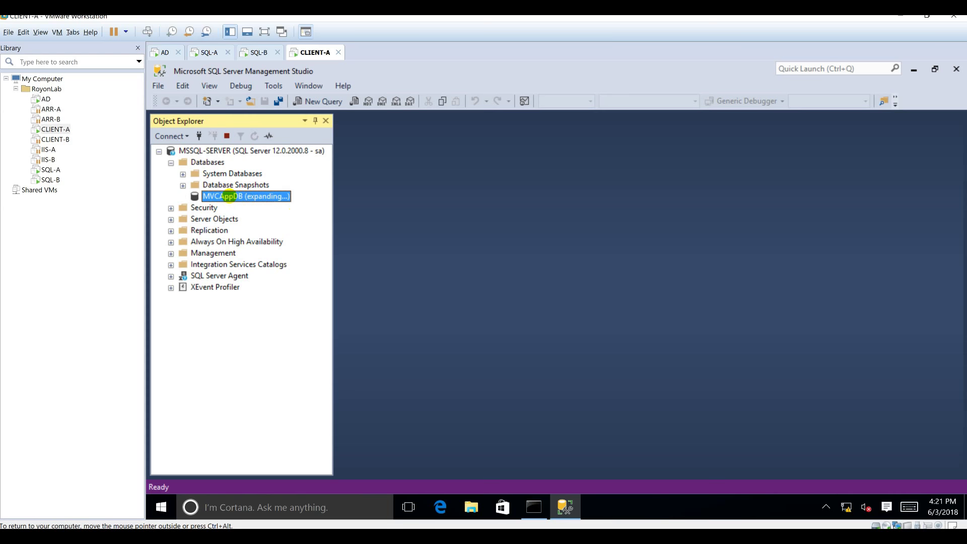
Expand MVCAppDB, minimize SQL-B's firewall window, and bring up SQL-A's Failover Cluster Manager.
double_click(255, 198)
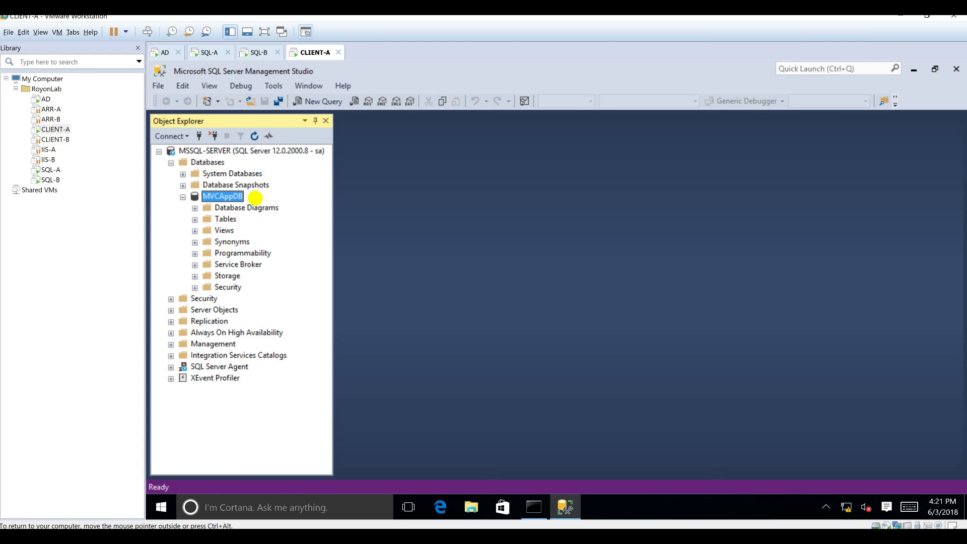
click(209, 52)
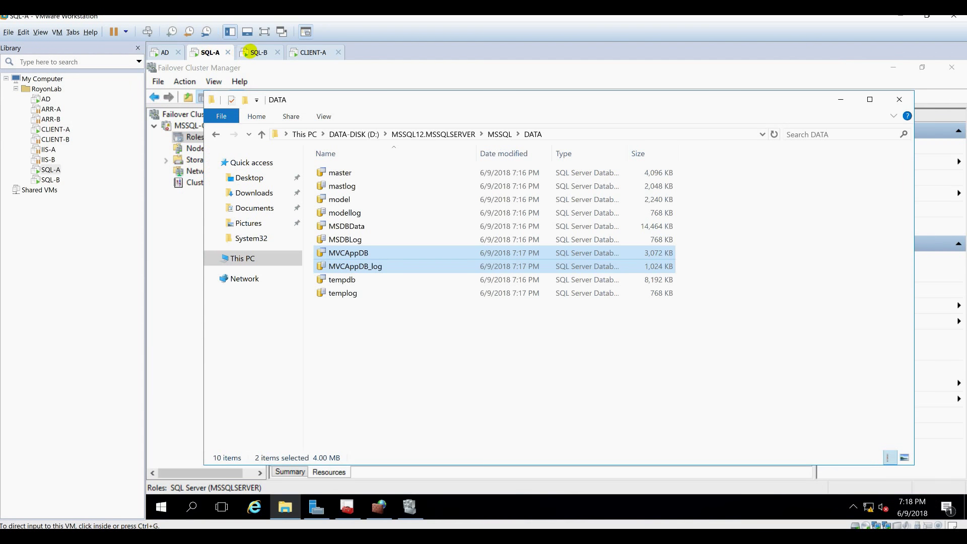
click(271, 52)
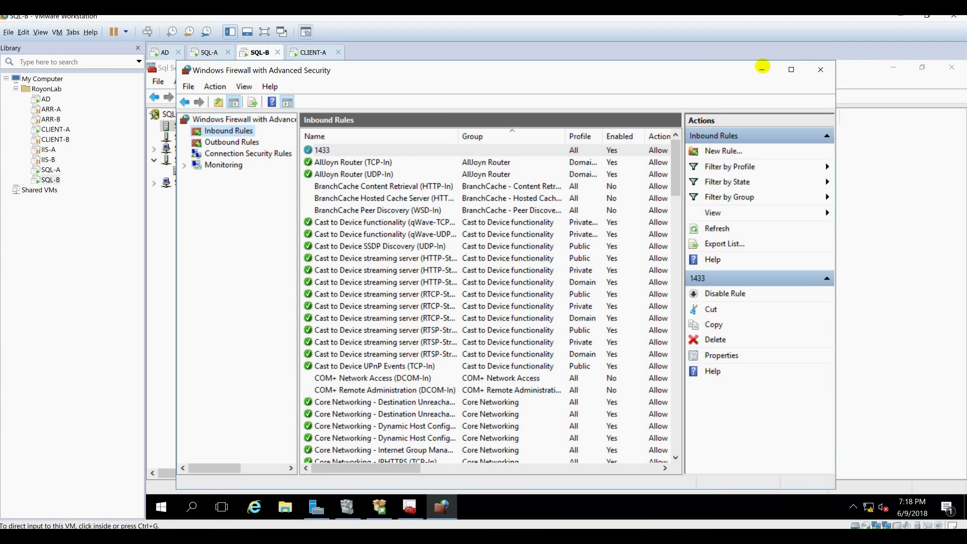
click(763, 67)
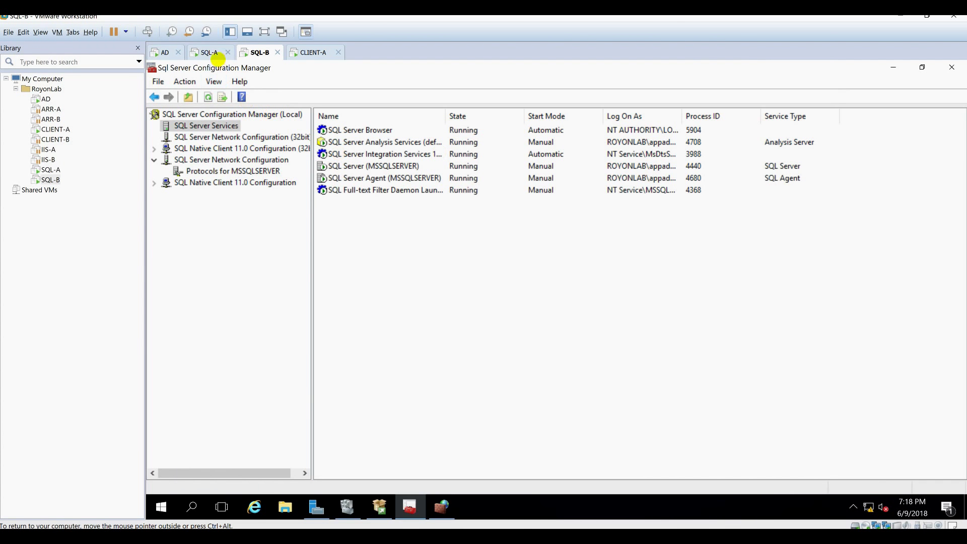
click(216, 52)
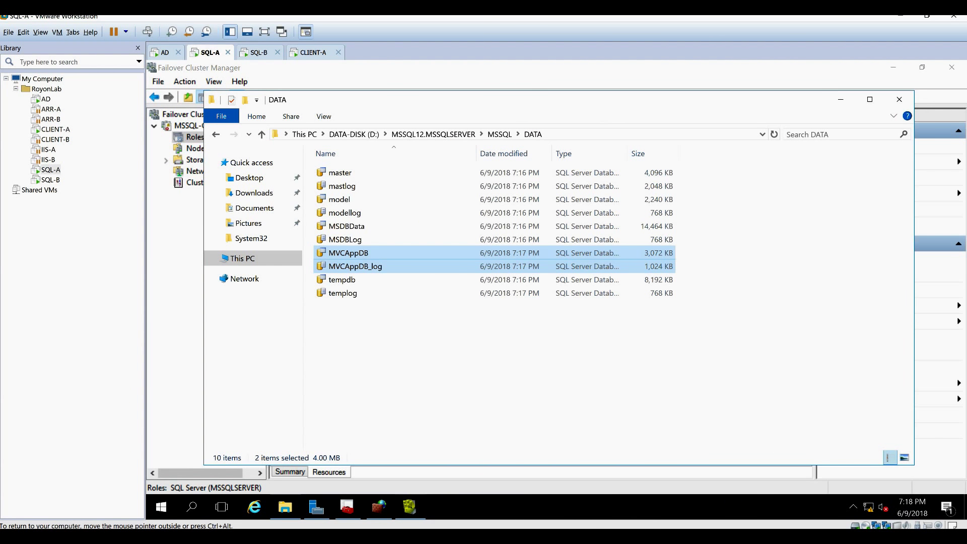
click(409, 506)
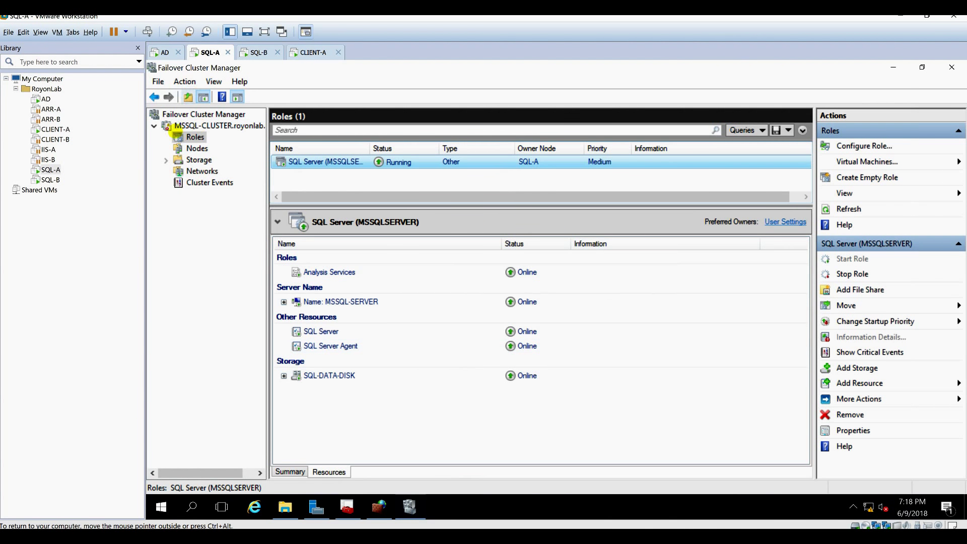
Restart SQL-A from the Start power menu with reason Other (Unplanned).
click(161, 506)
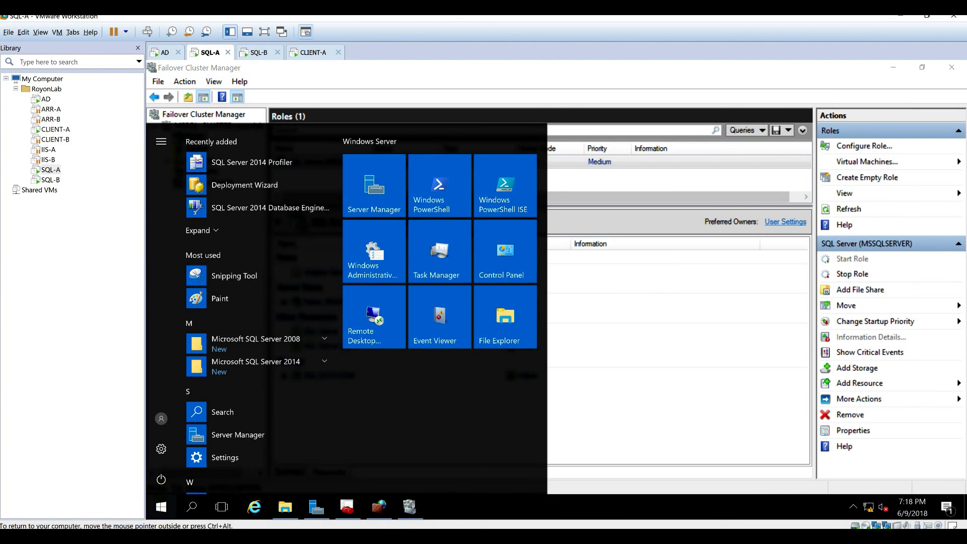
click(161, 479)
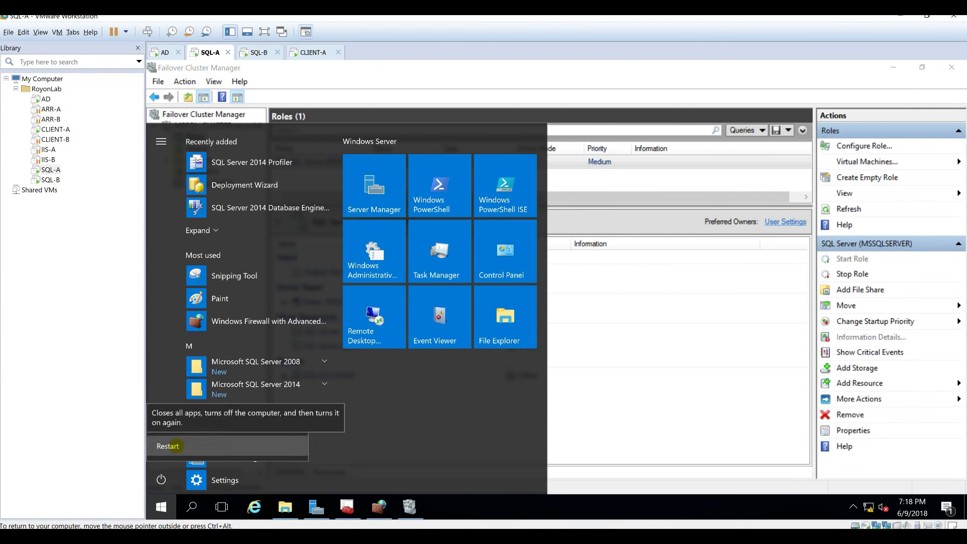
click(167, 446)
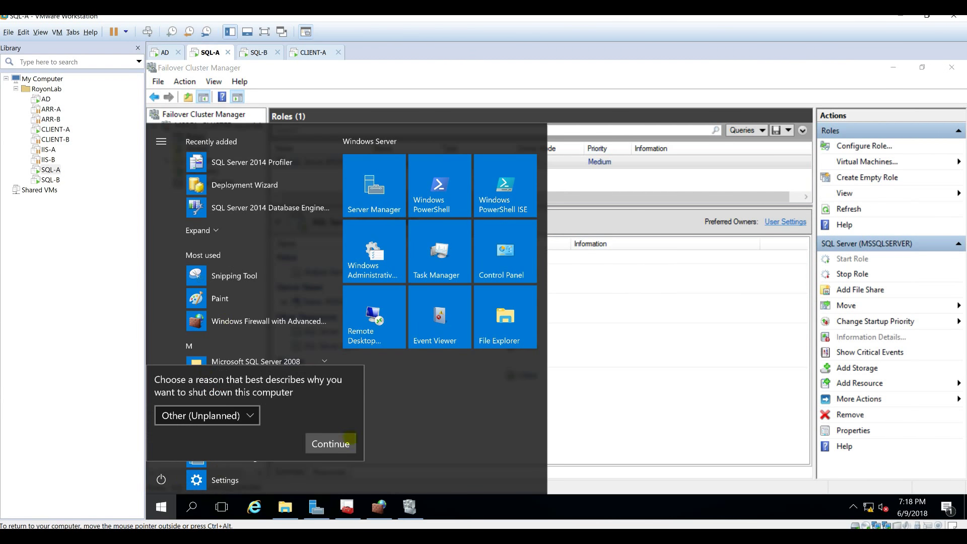
click(350, 439)
click(307, 52)
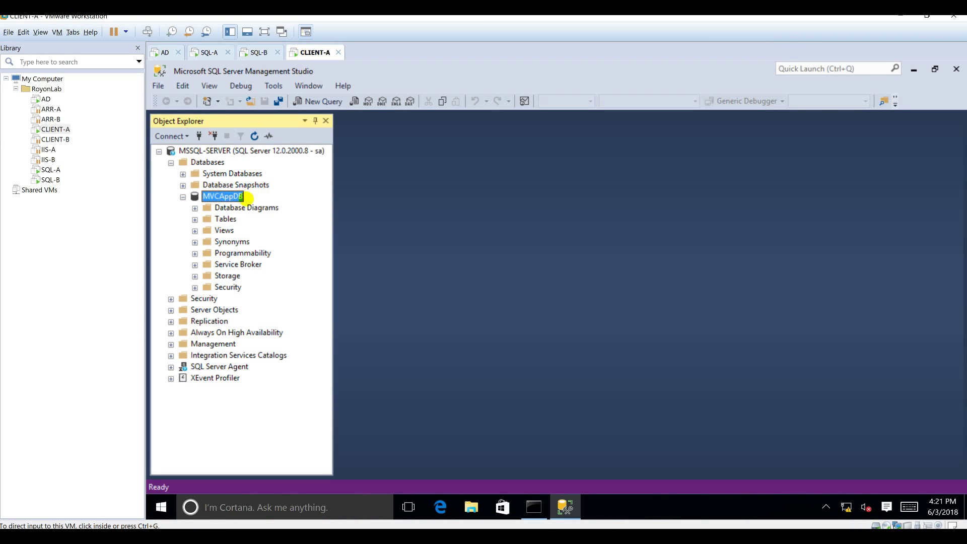
Start a new MVCAppDB table with a non-null bigint ID column as primary key.
right_click(226, 218)
mouse_move(252, 226)
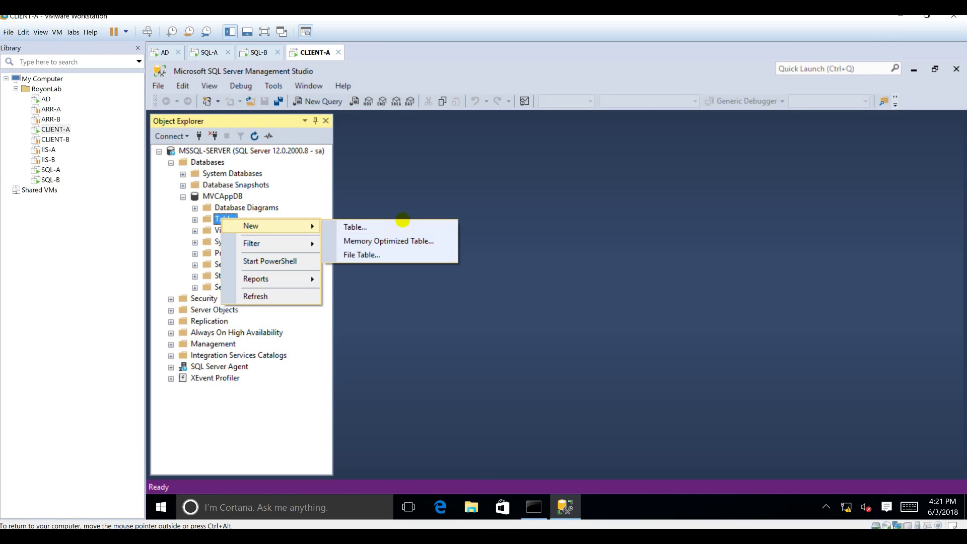
click(400, 225)
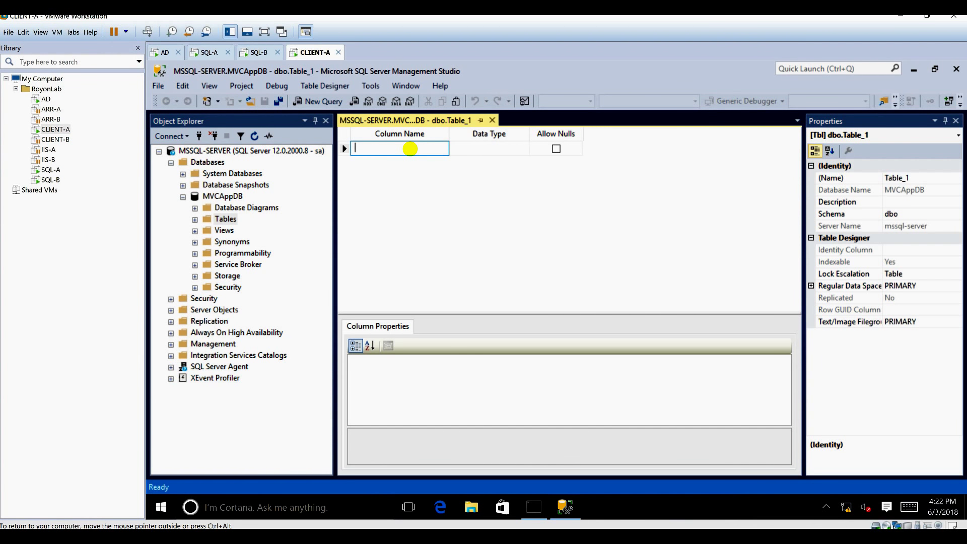
click(411, 149)
text(ID)
key(Tab)
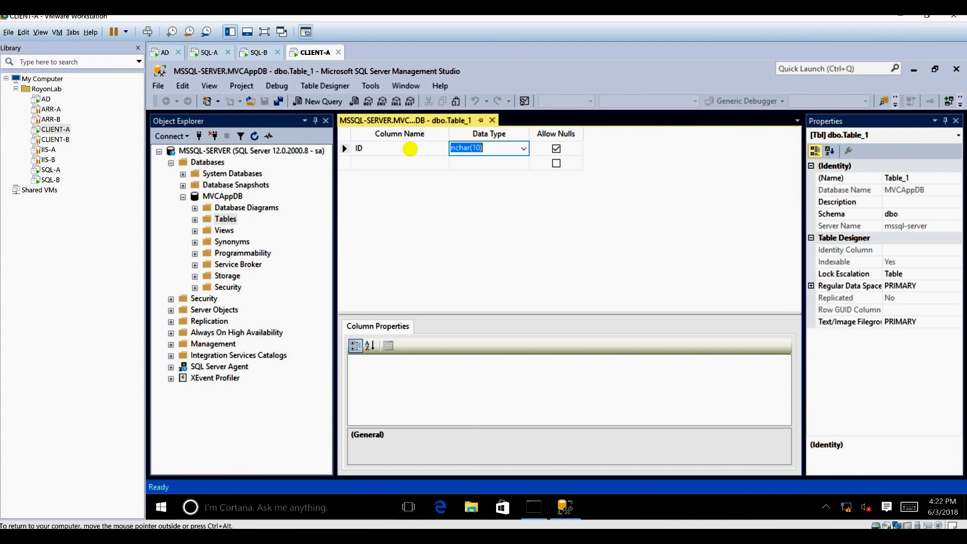
text(ing)
key(Tab)
key(Return)
text(bigint)
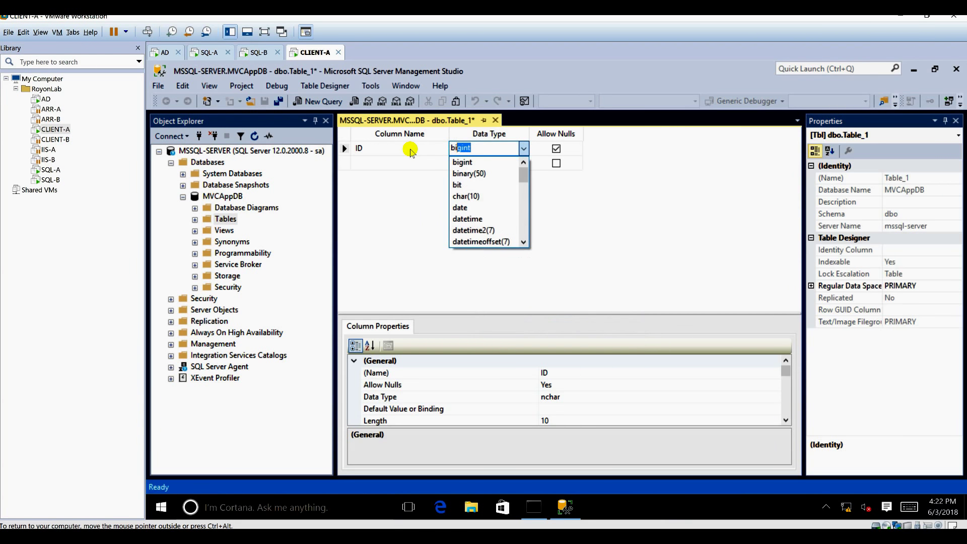
key(Tab)
key(space)
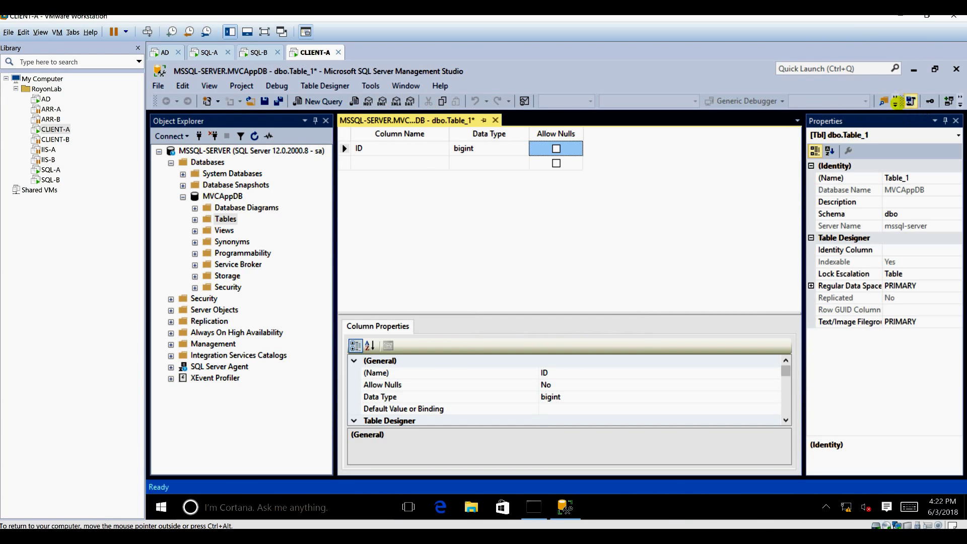
click(930, 101)
Set the ID column's Identity Specification so Is Identity is Yes.
click(389, 408)
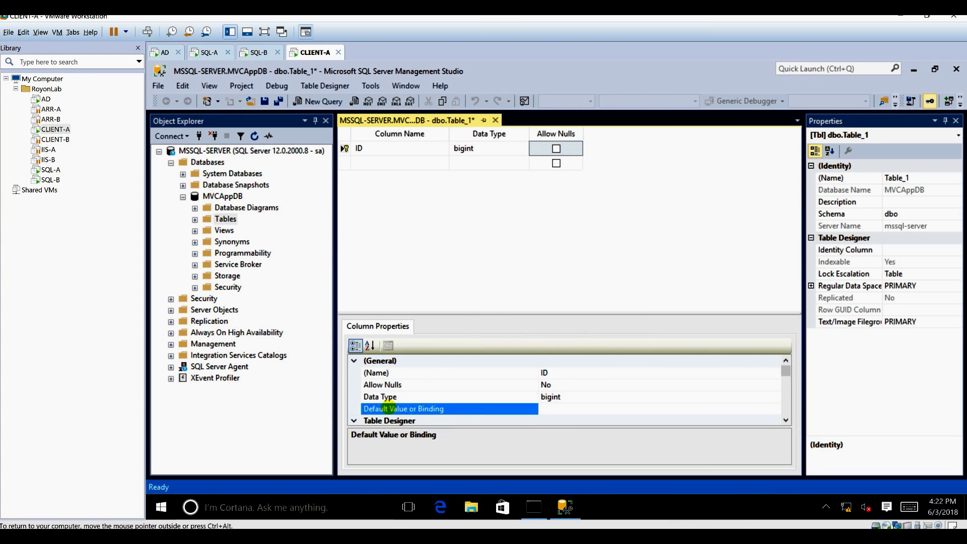
scroll(389, 405, down, 4)
click(391, 386)
double_click(392, 386)
double_click(391, 386)
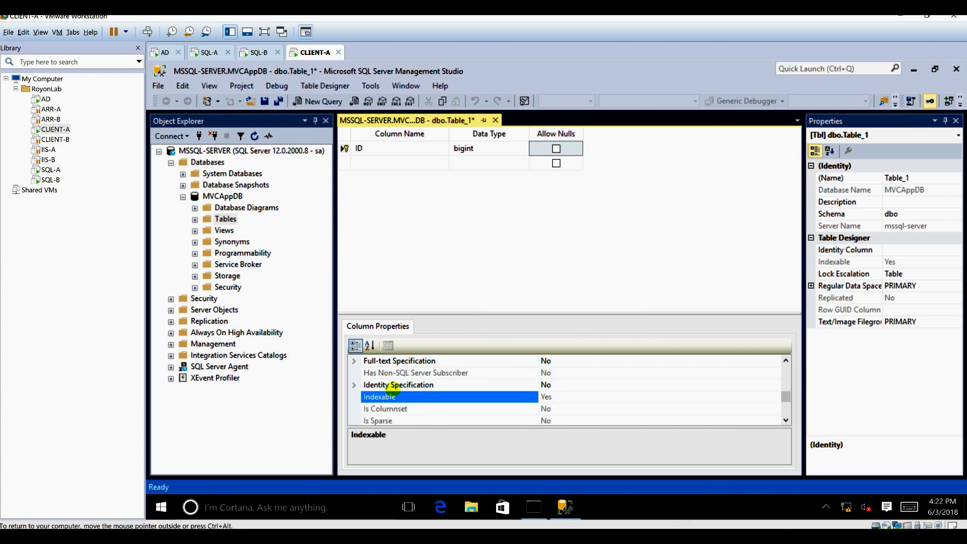
double_click(392, 386)
double_click(393, 388)
double_click(394, 389)
double_click(393, 397)
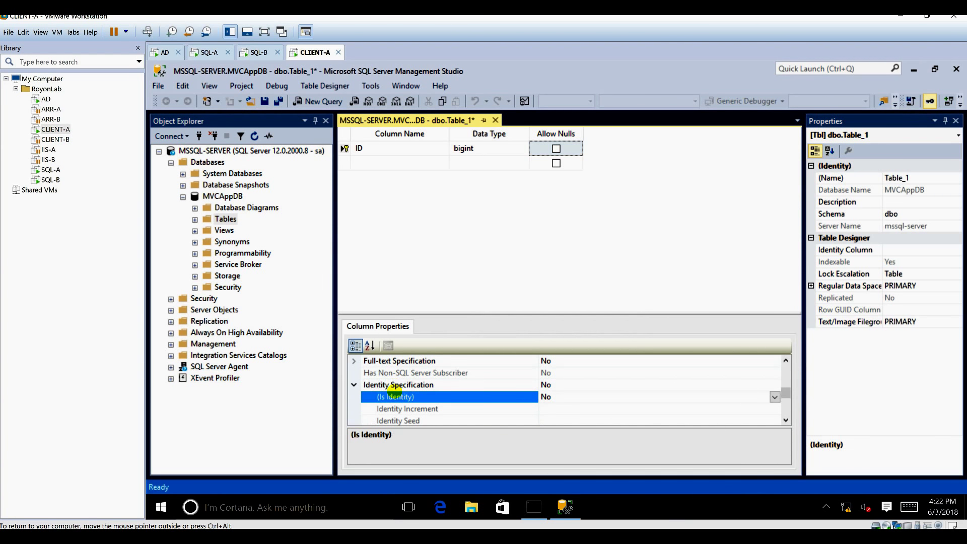
Add a non-null FirstName column of type nvarchar(50).
click(372, 169)
text(N)
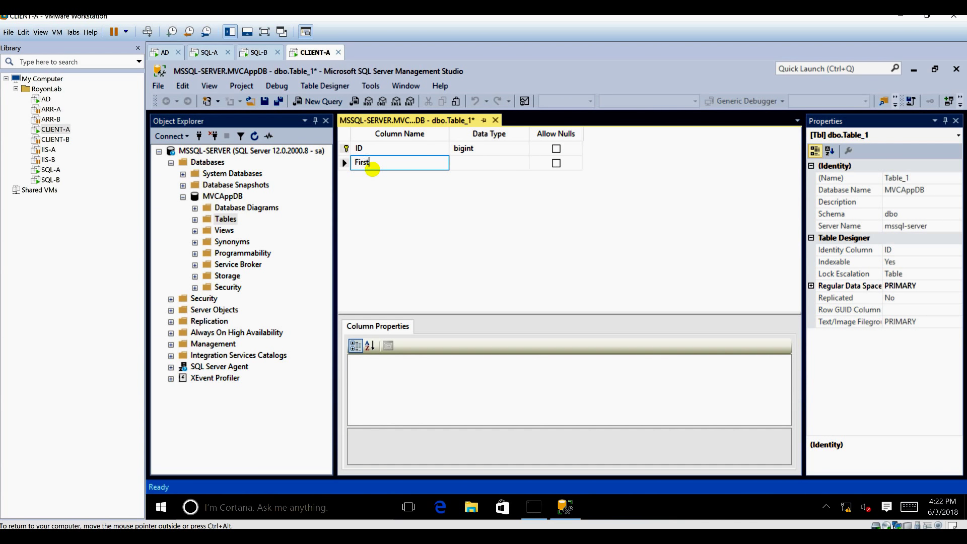
text(irstNAme)
key(Tab)
click(372, 169)
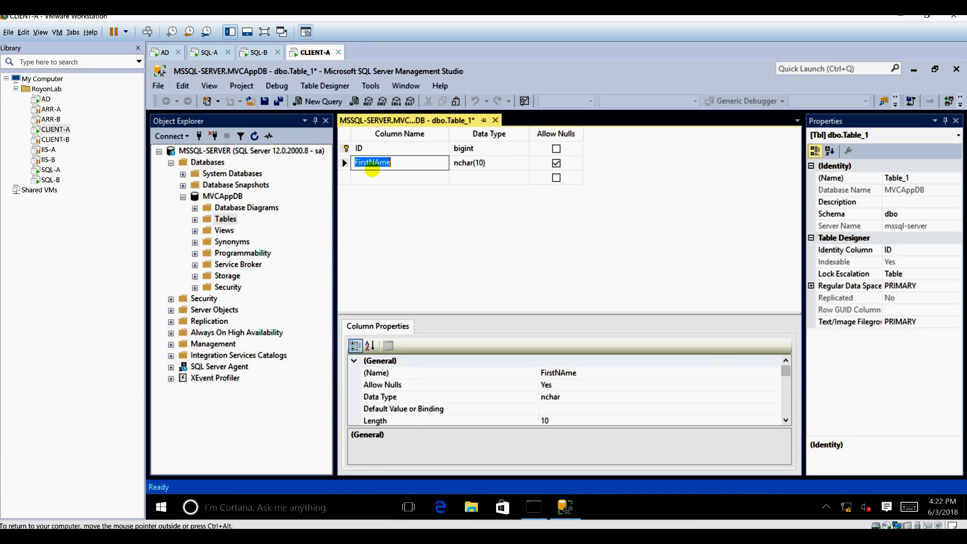
text(FirstName)
key(Tab)
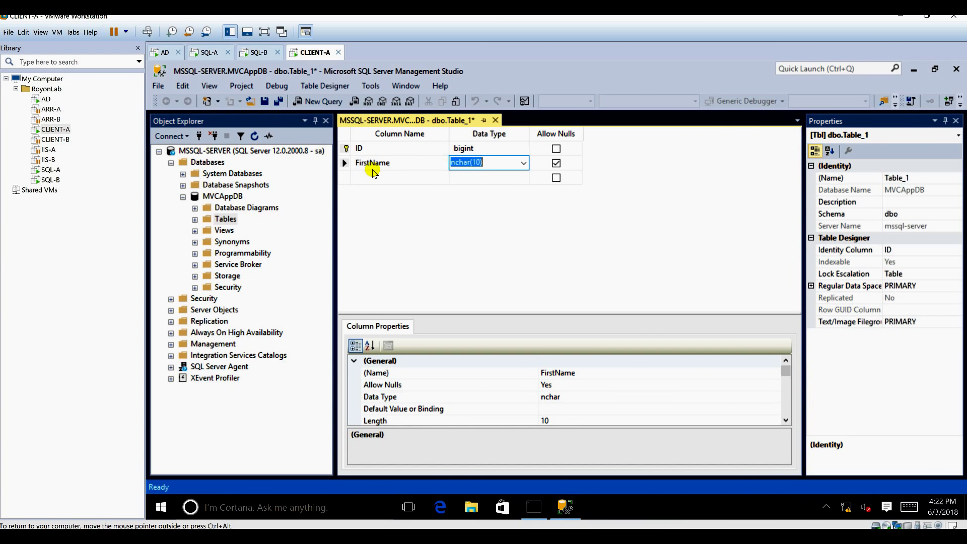
text(nvar)
key(Tab)
key(space)
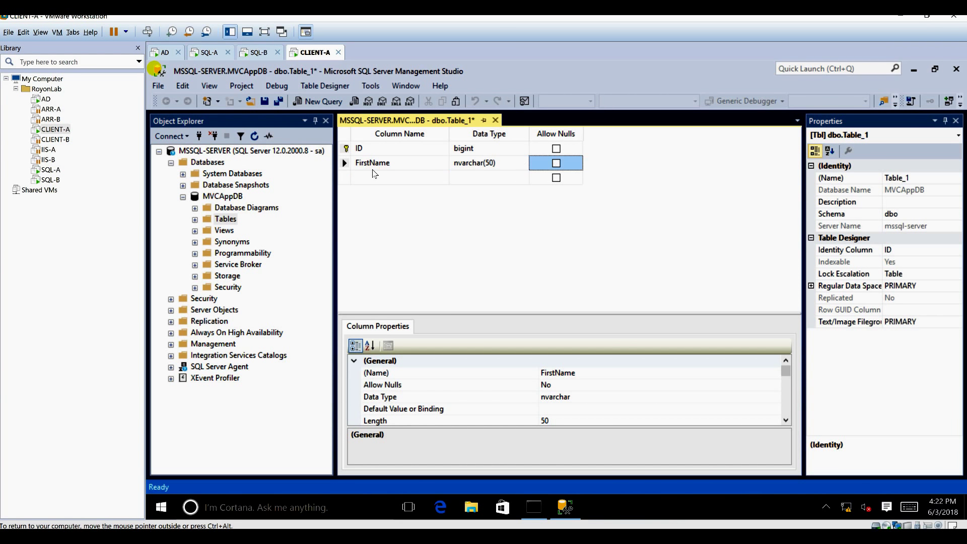
Save the new table as tbl_MyTable.
key(ctrl+s)
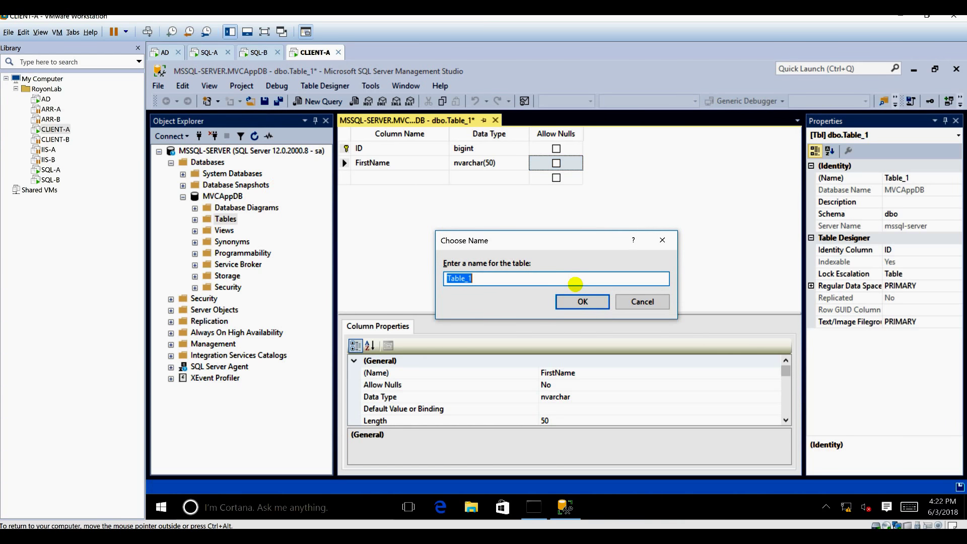
text(tbl_MyTa)
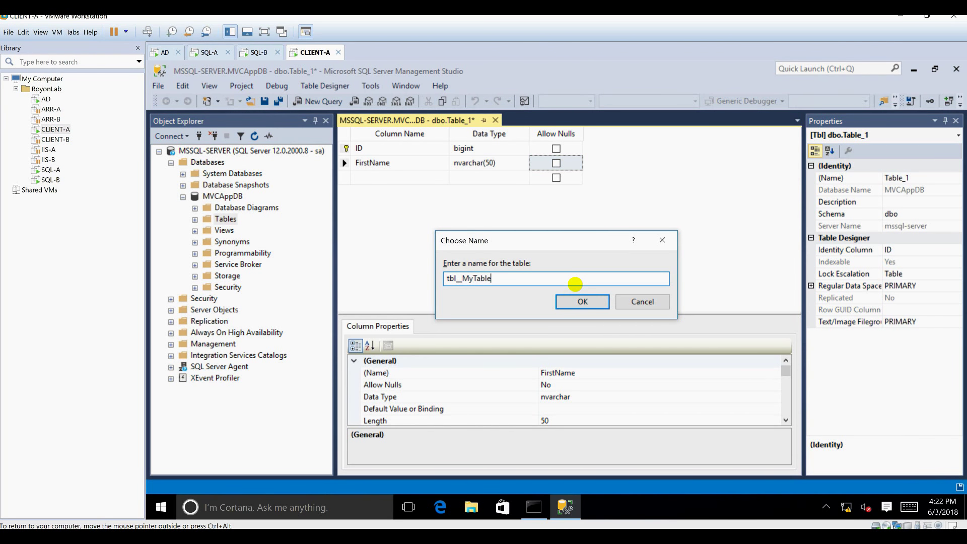
click(580, 301)
click(254, 52)
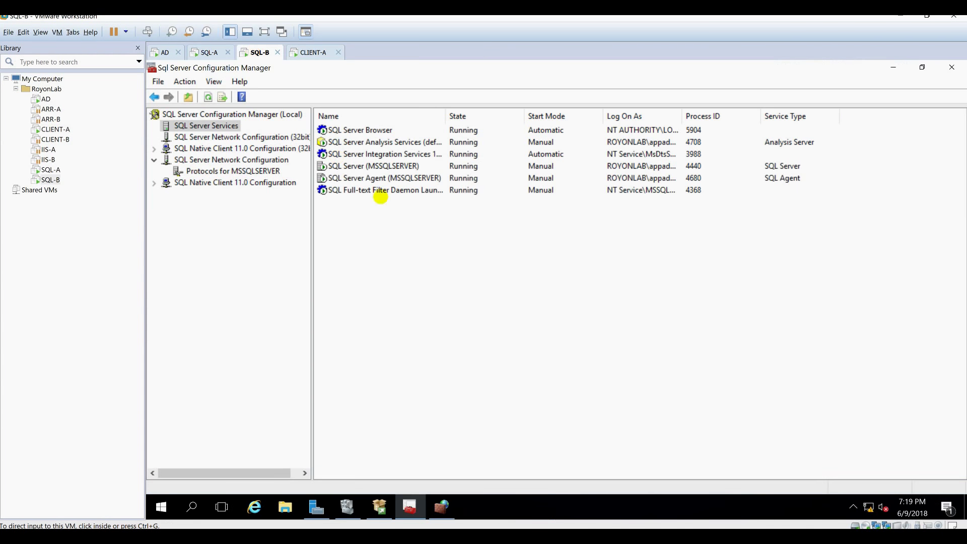
Refresh SQL-B's SQL Server services list to see them Stopped, then return to CLIENT-A.
click(207, 52)
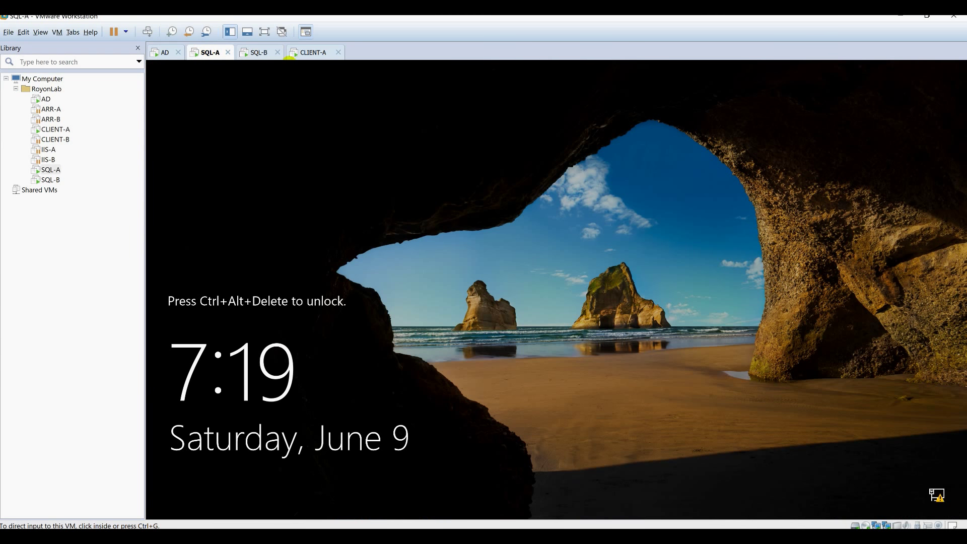
click(262, 53)
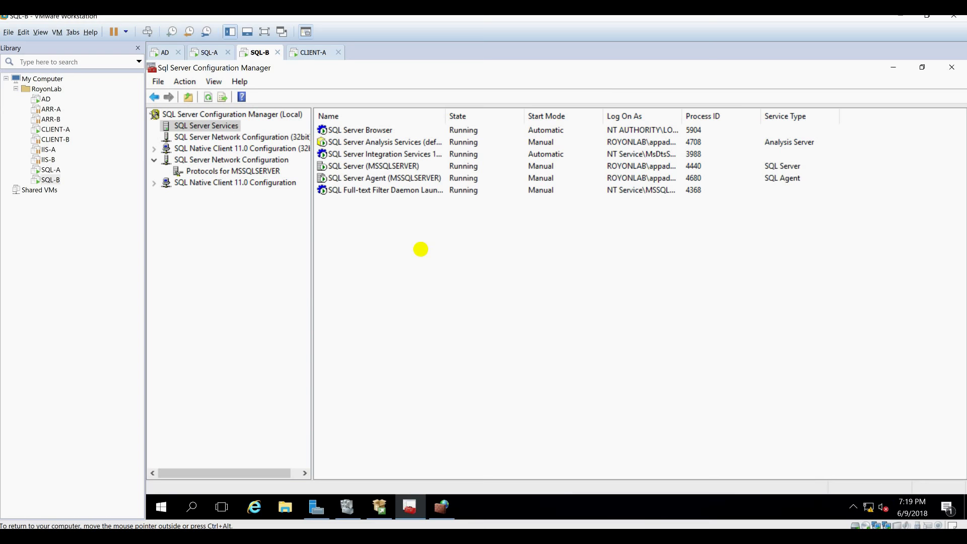
key(F5)
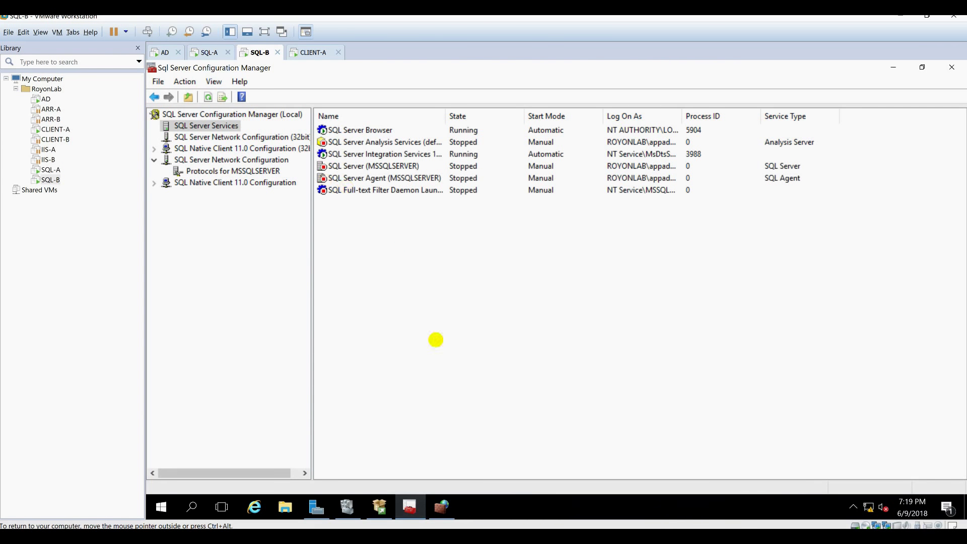
click(305, 52)
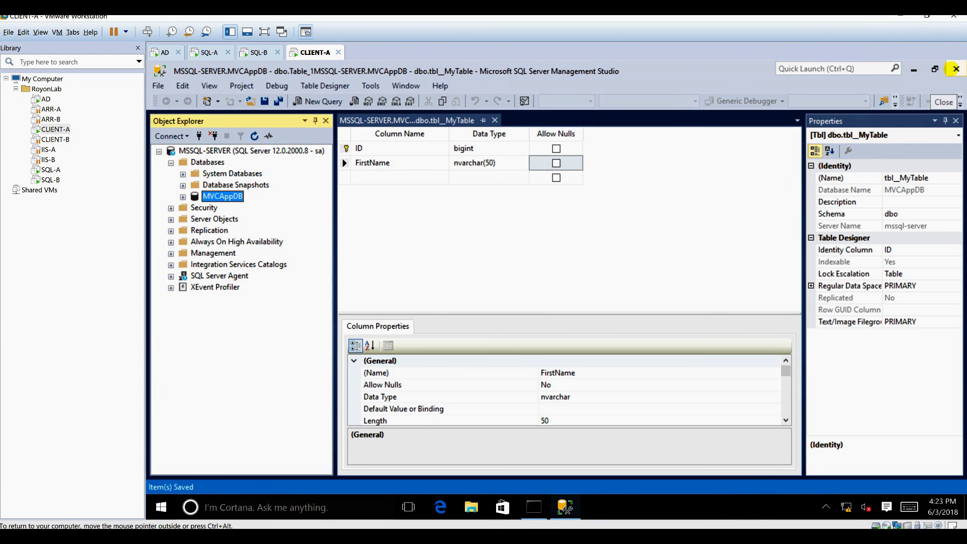
Close SQL Server Management Studio and switch to the Scenarios.xlsx workbook.
click(956, 68)
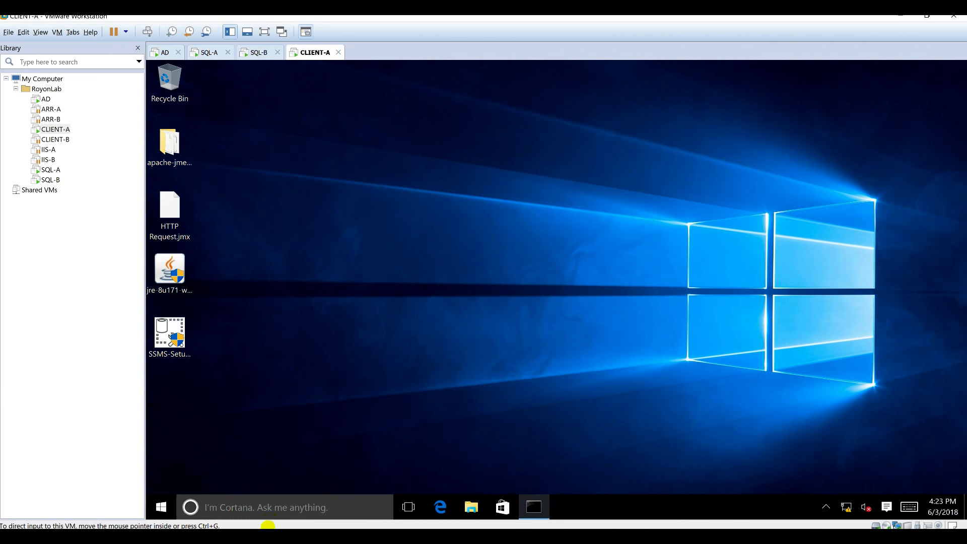
key(alt+Tab)
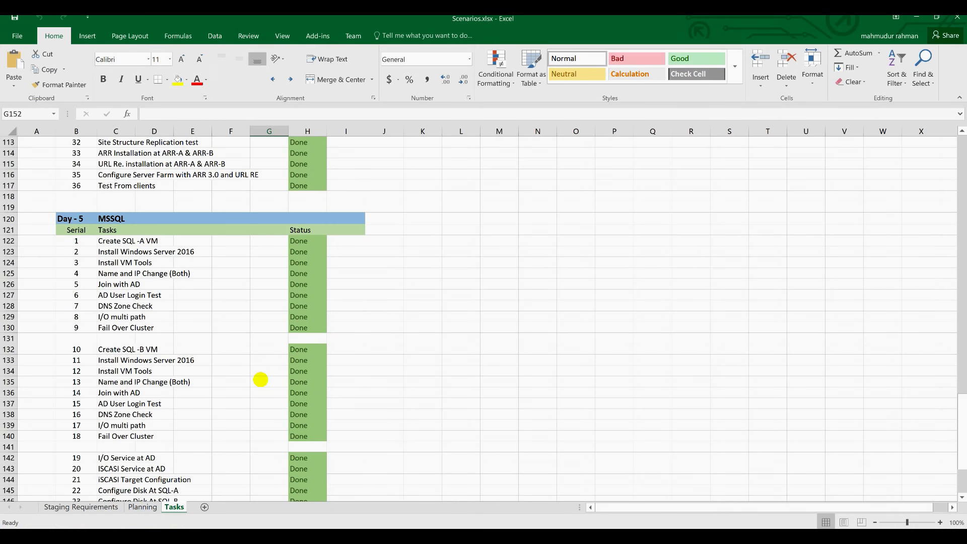
Mark task 28's status cell H151 as Done.
scroll(260, 379, down, 6)
scroll(260, 380, up, 4)
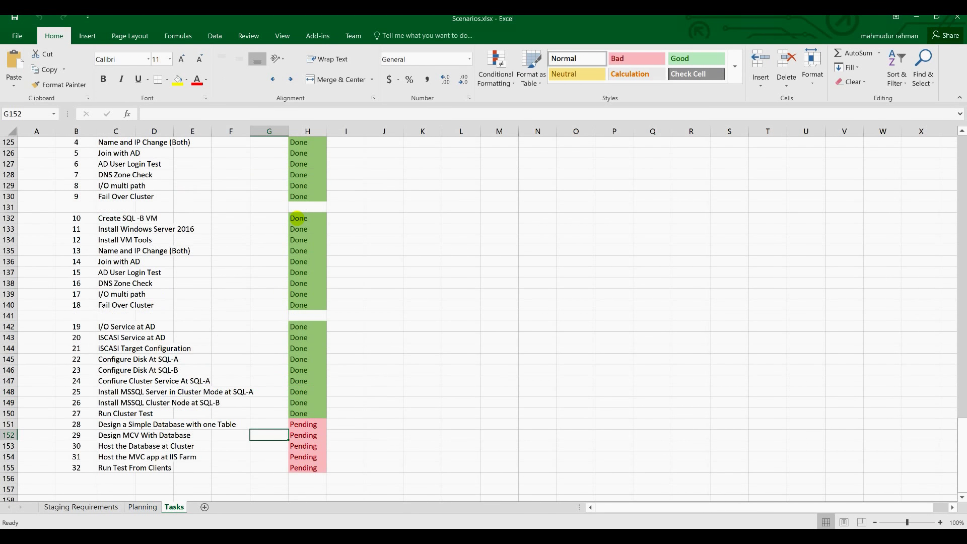
scroll(297, 219, down, 2)
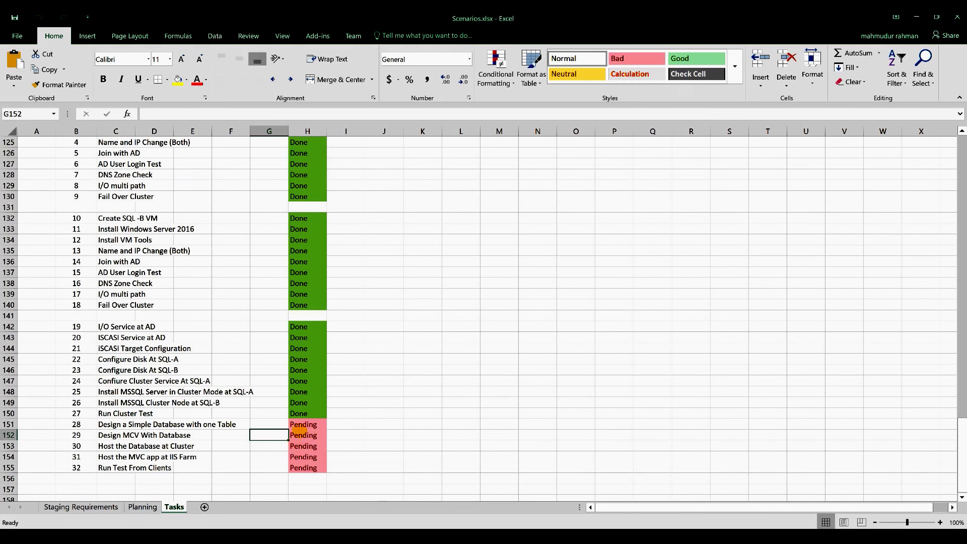
click(305, 426)
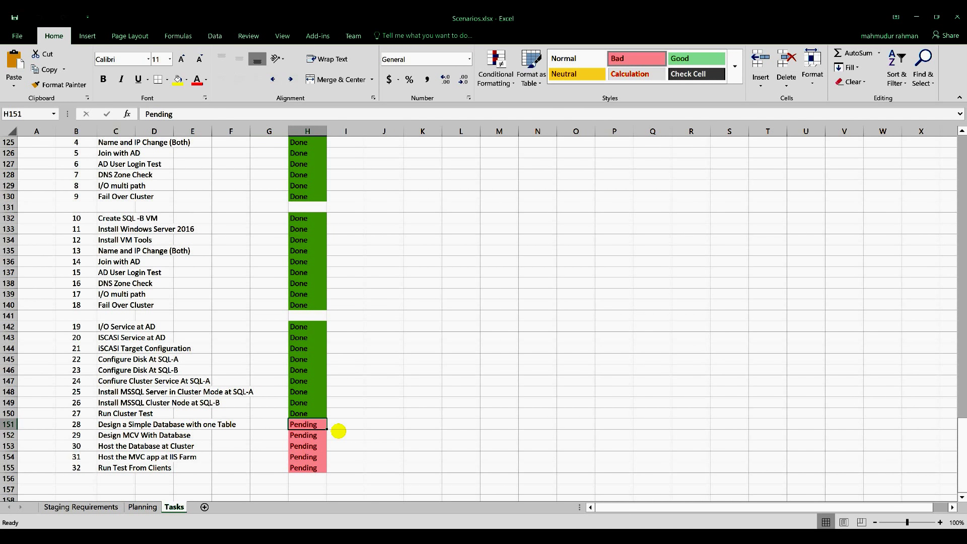
text(Done)
key(Return)
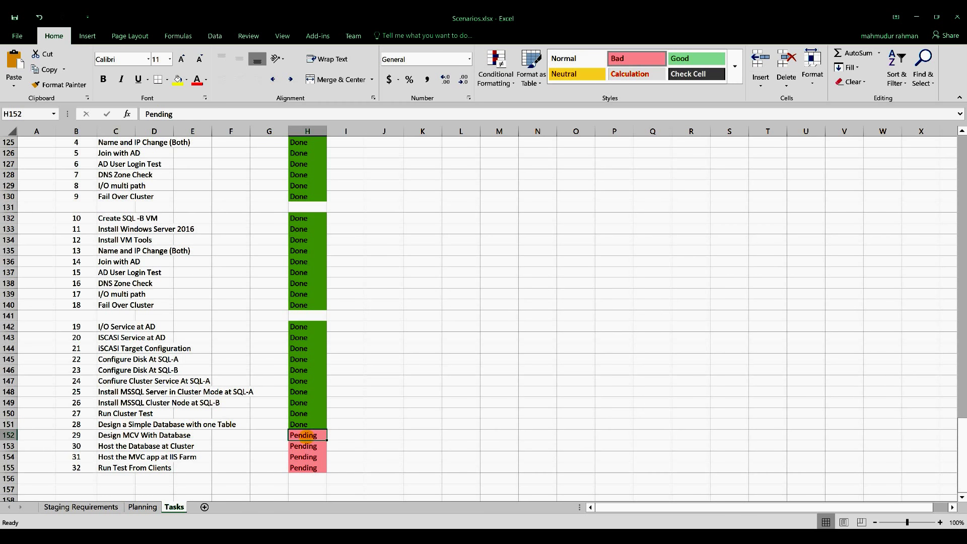
Select H152:H155, then minimize Excel to bring up the VMScenario.png diagram.
shift+click(317, 468)
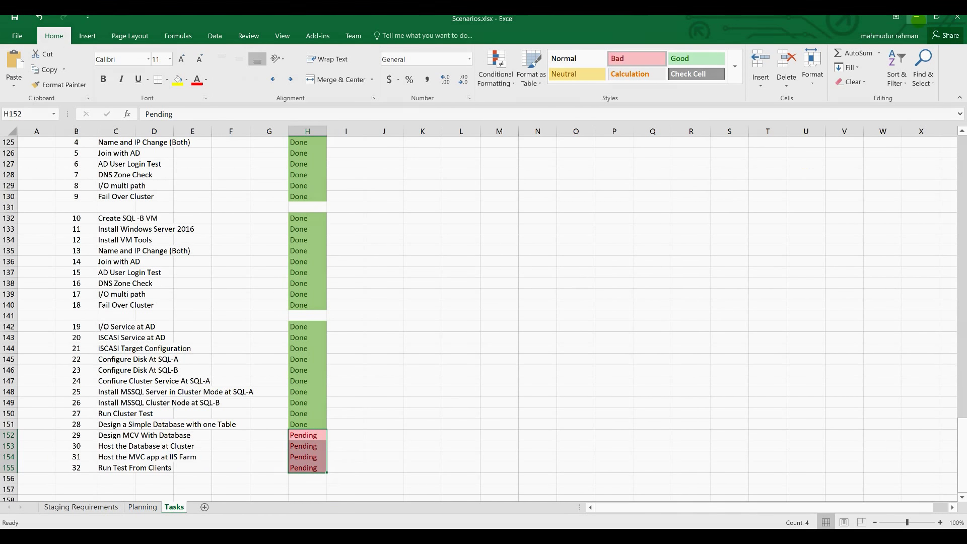
click(917, 16)
key(alt+Tab)
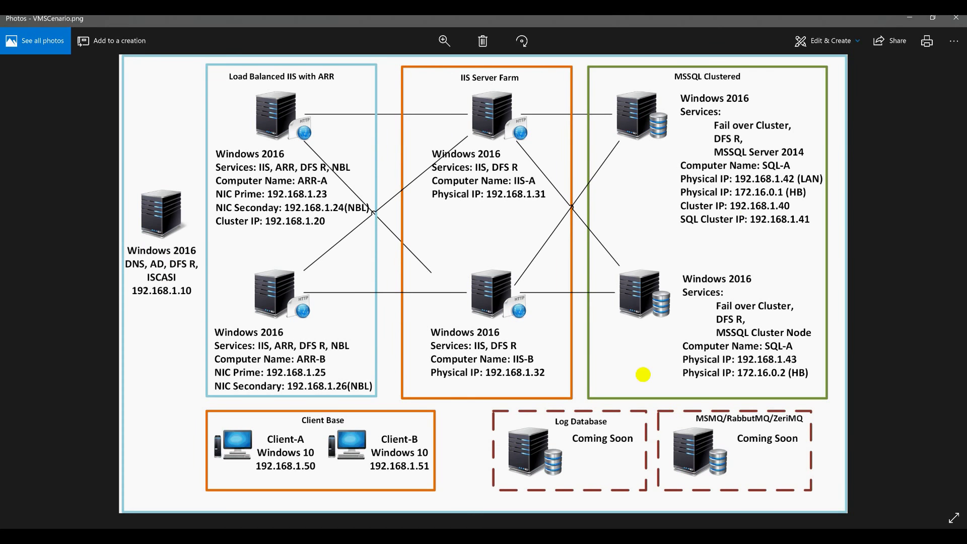